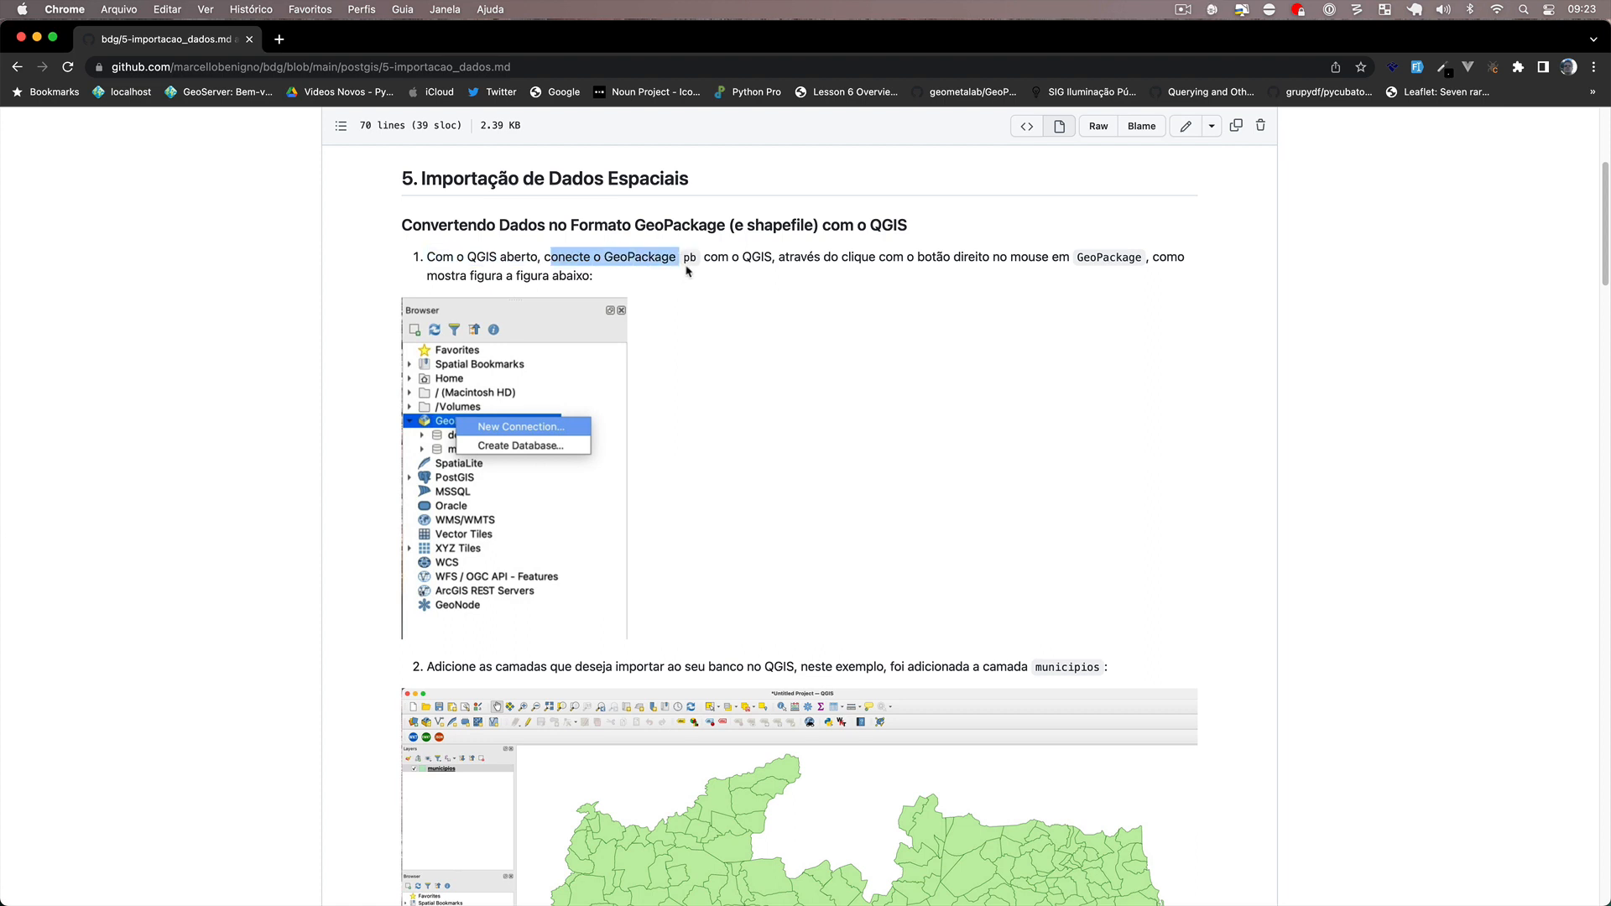
Switch from the browser tutorial to QGIS.
{"action": "key", "text": "super+Tab"}
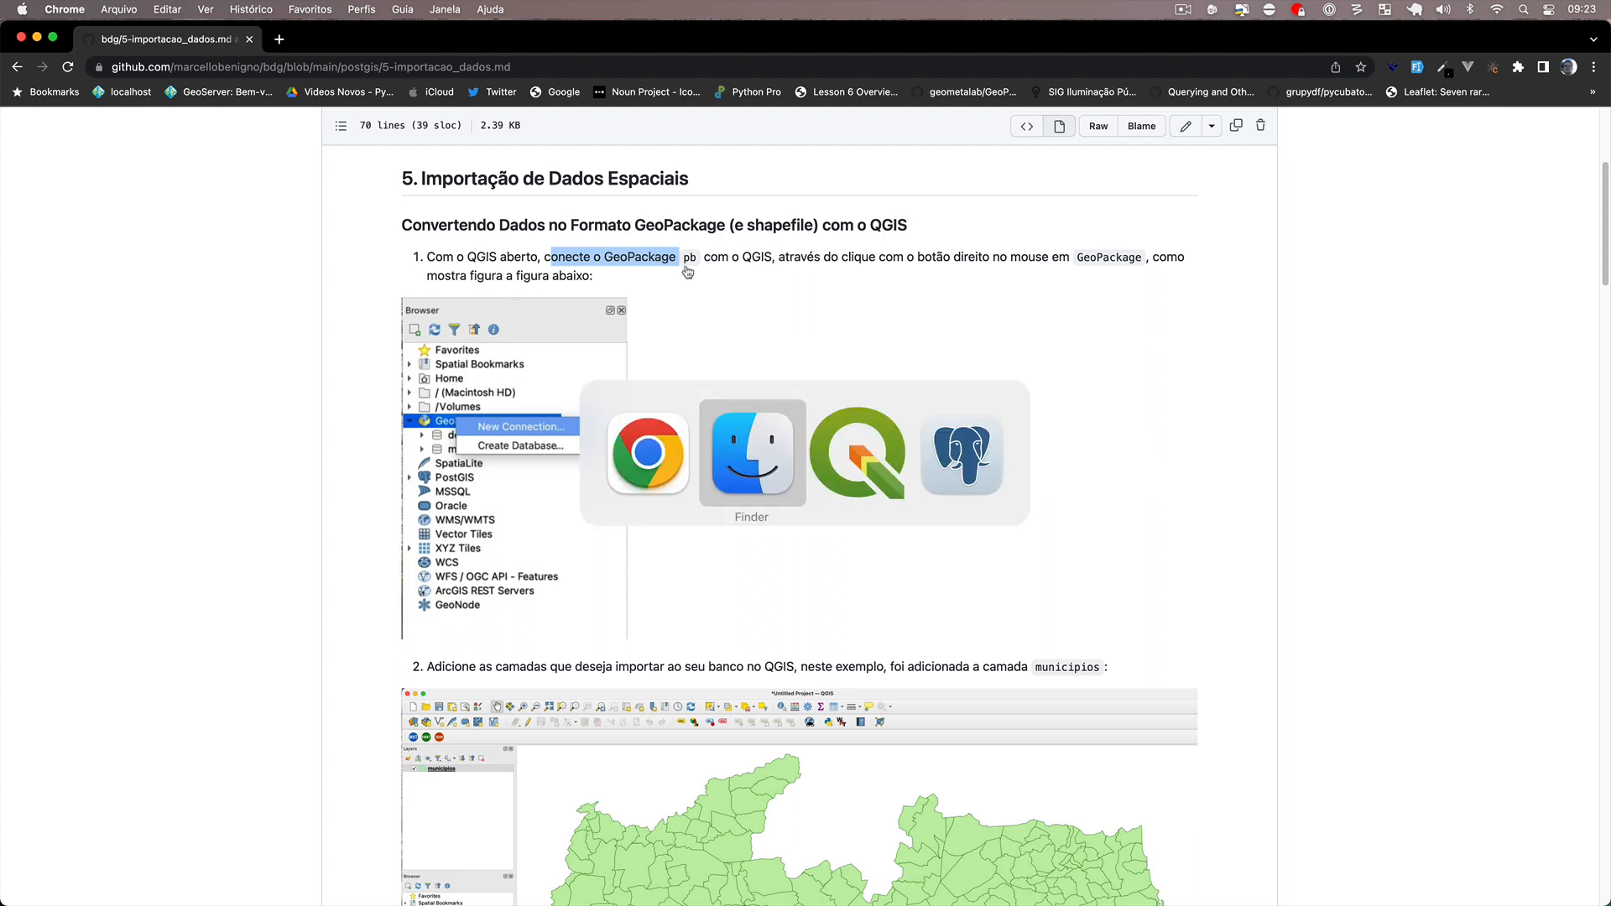
{"action": "key", "text": "super+Tab"}
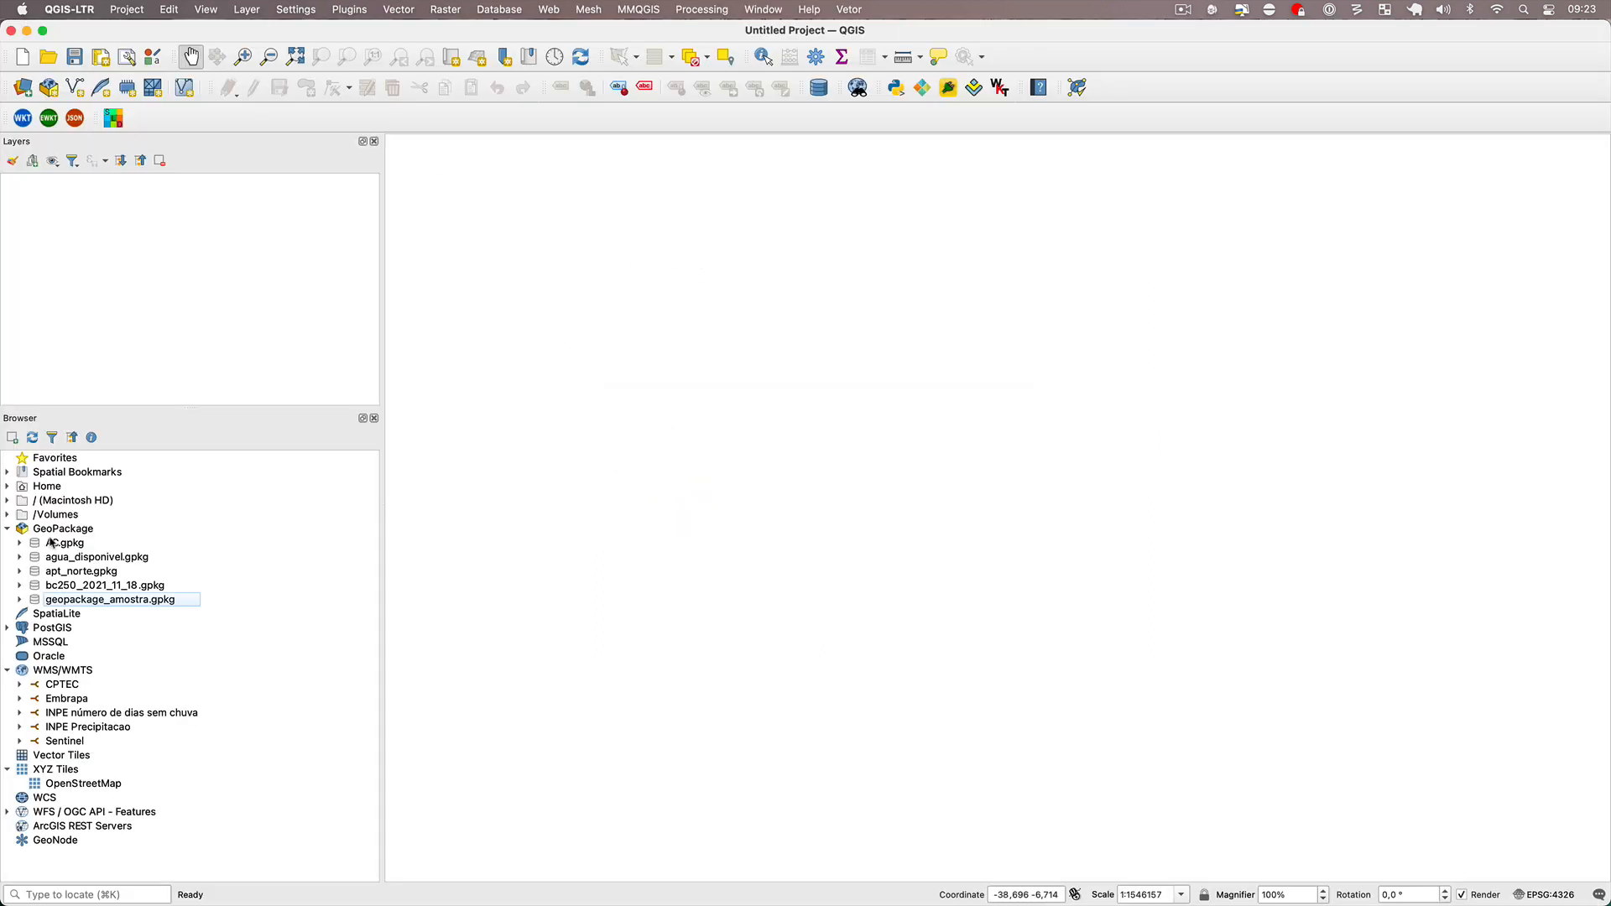
{"action": "right_click", "coordinate": [65, 531]}
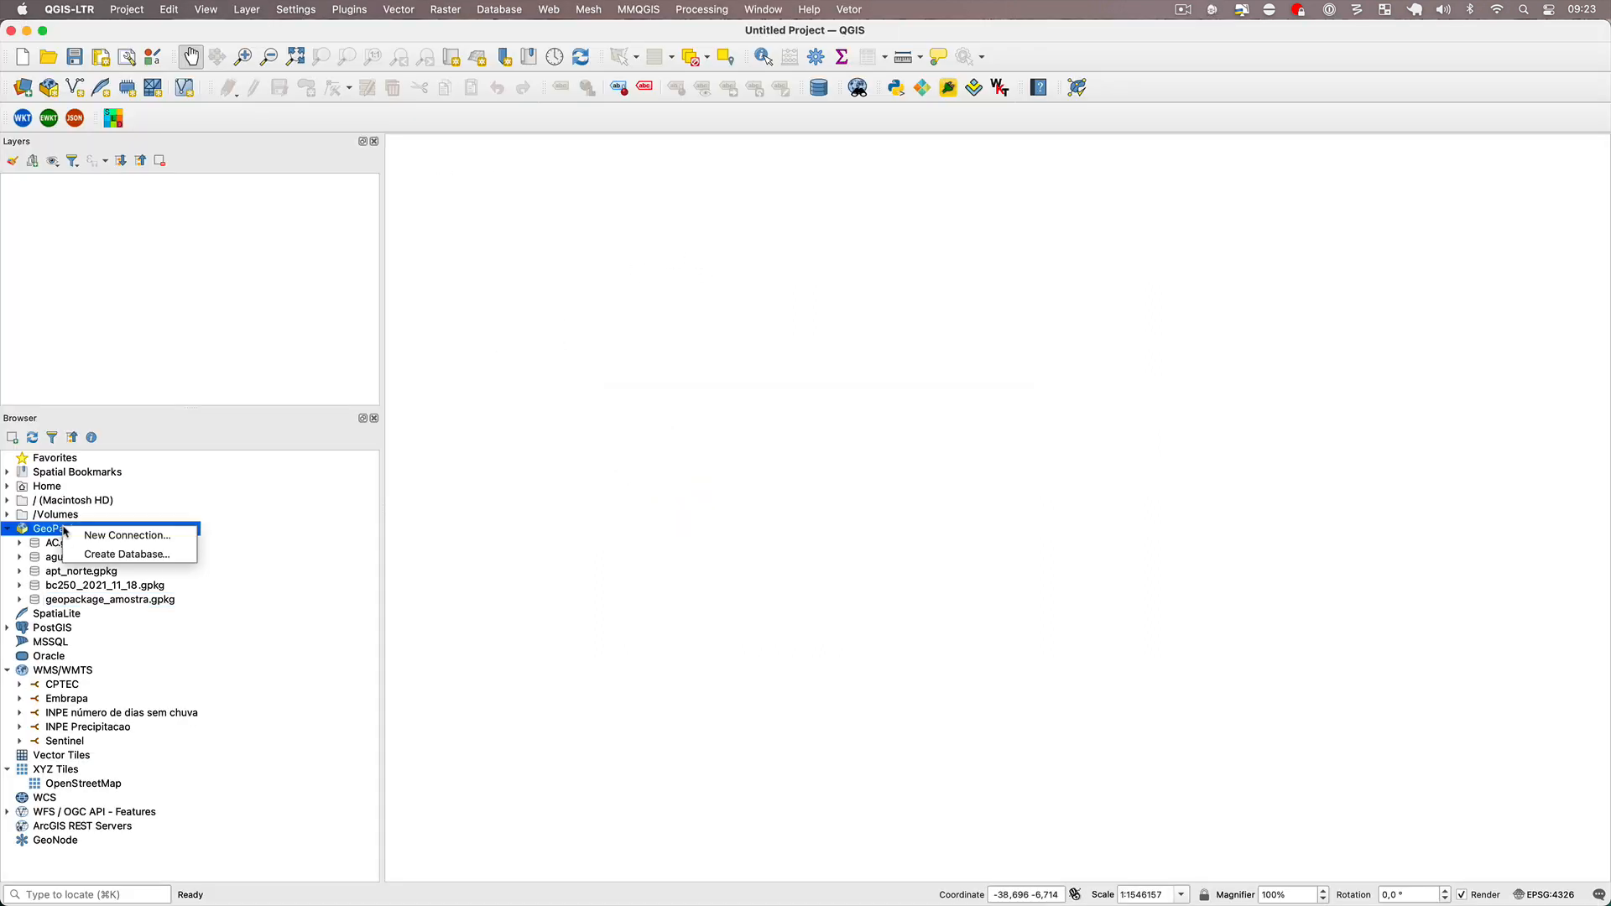
{"action": "left_click", "coordinate": [139, 542]}
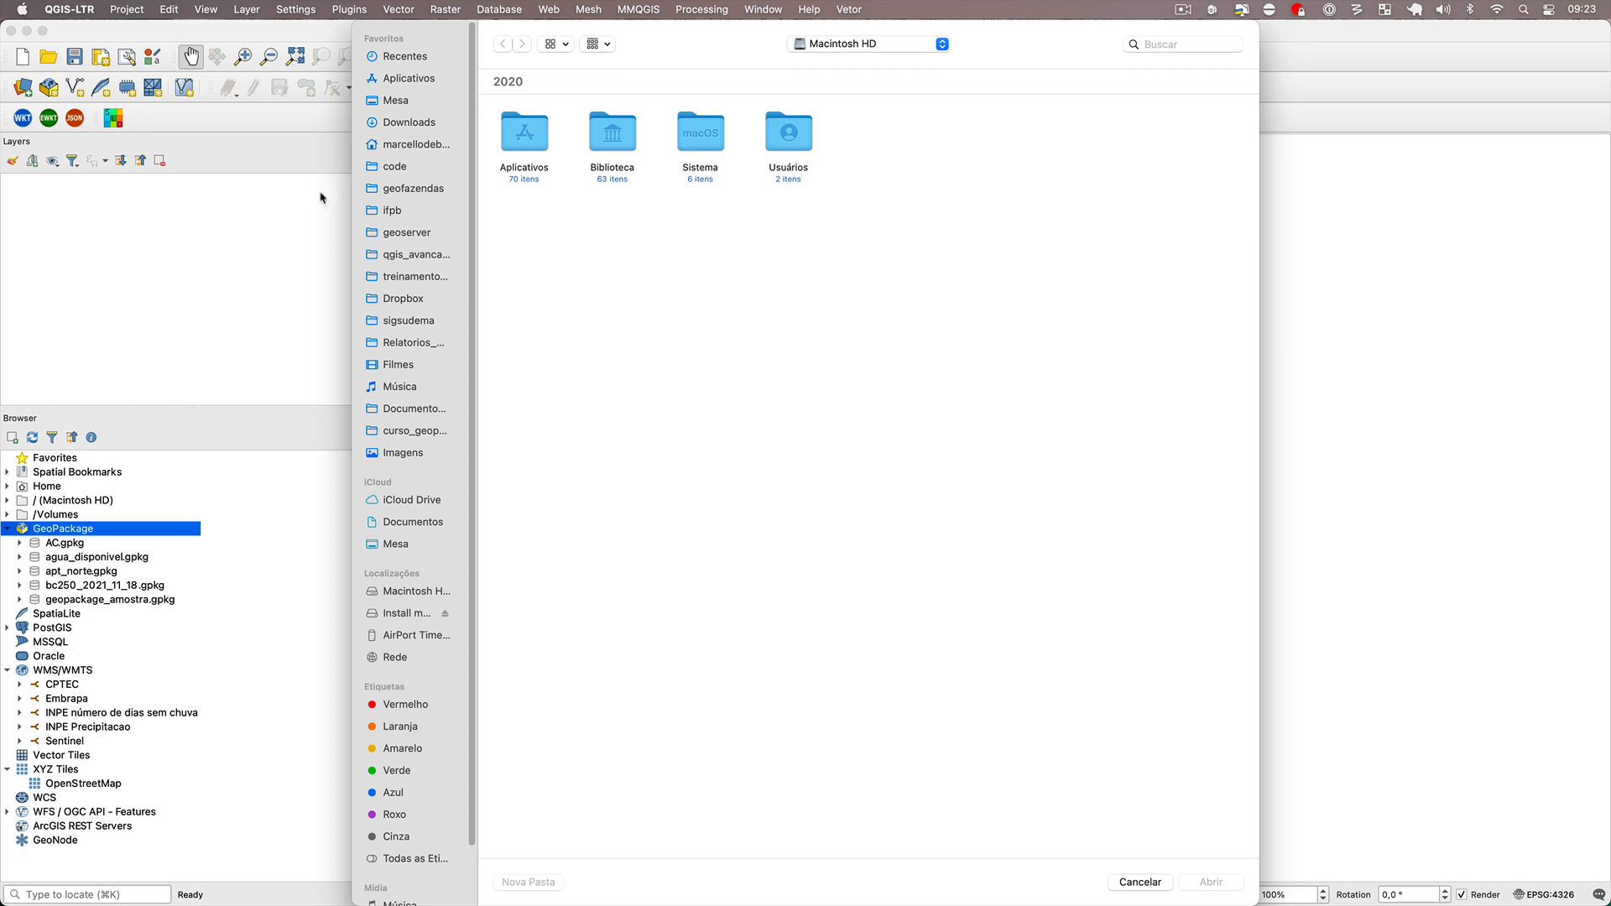
{"action": "key", "text": "Escape"}
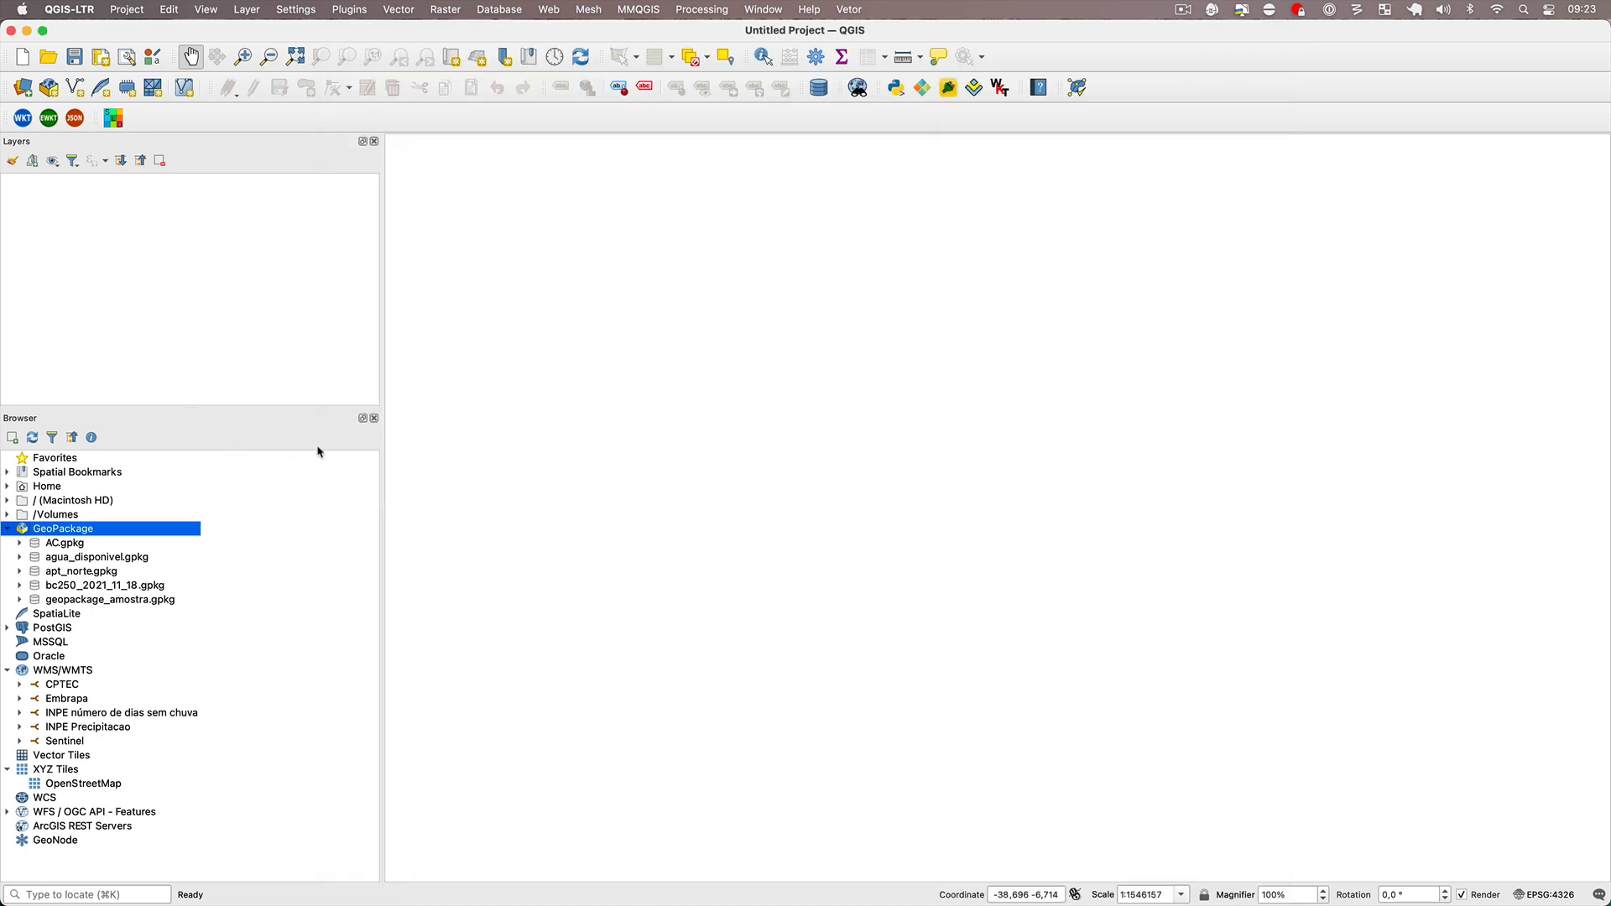
Close the Browser panel, show it again, and enlarge it by shrinking the Layers panel above it.
{"action": "left_click", "coordinate": [374, 418]}
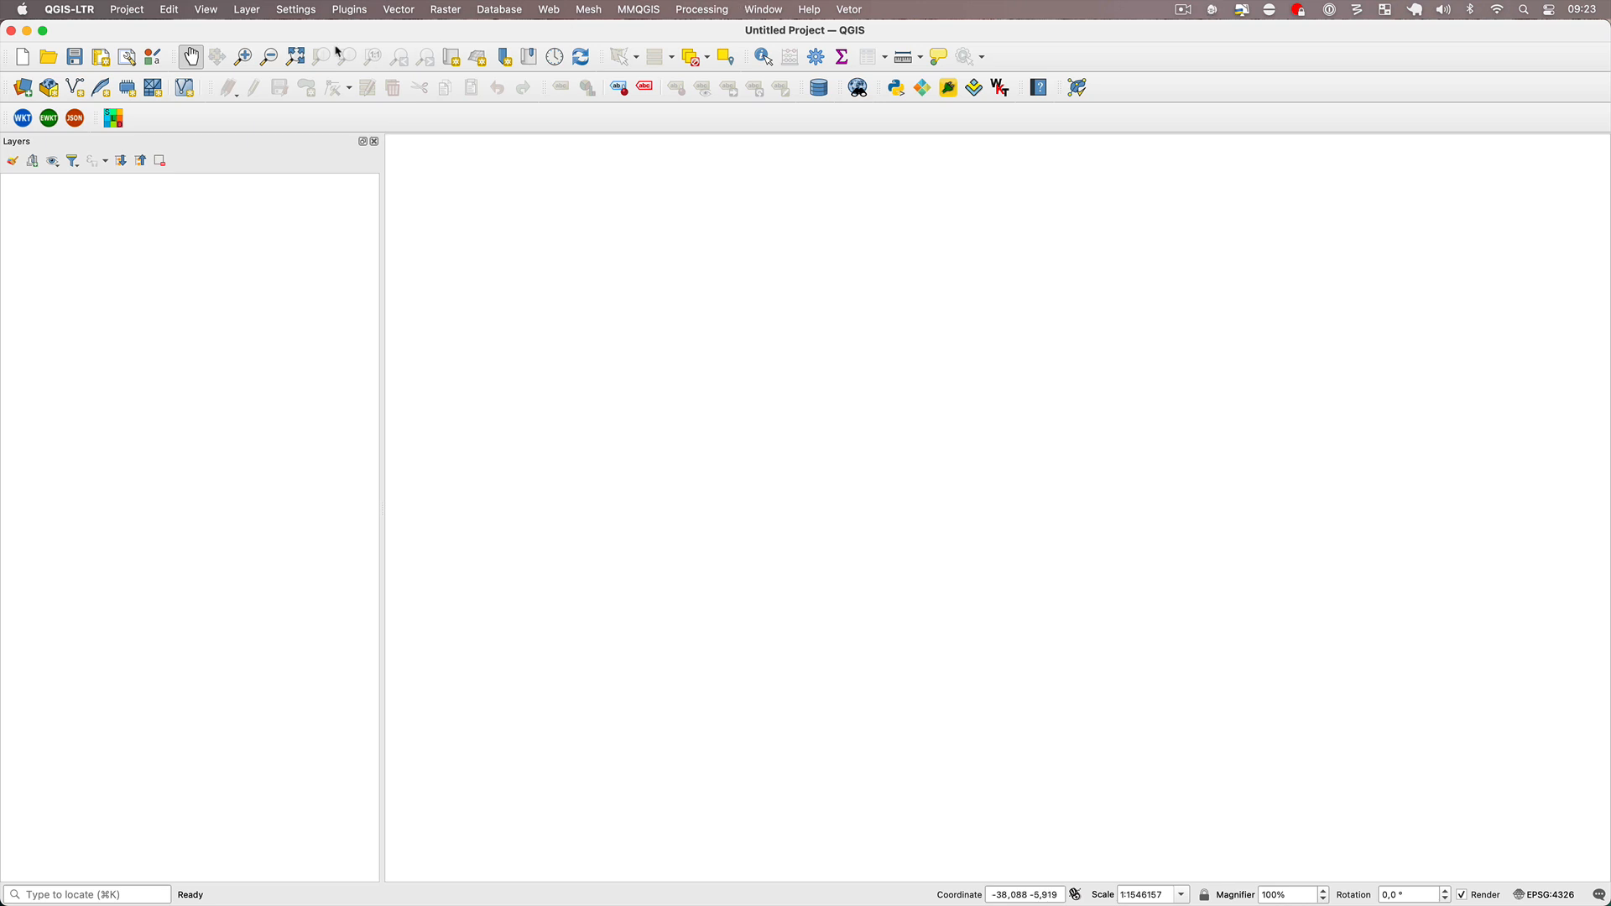
{"action": "left_click", "coordinate": [204, 12]}
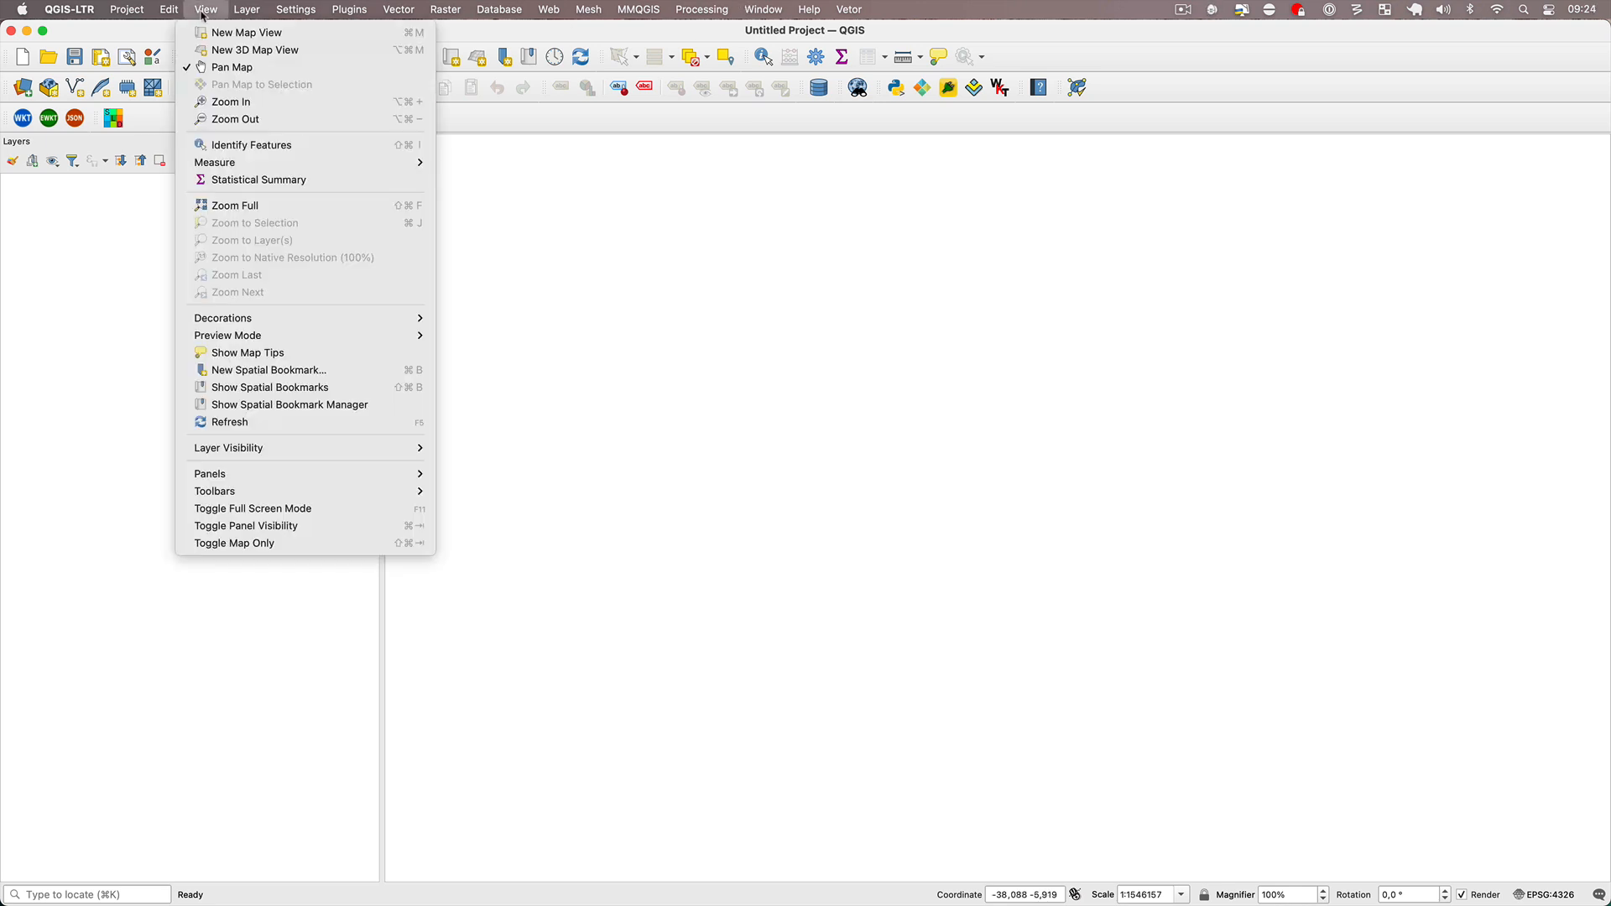
{"action": "mouse_move", "coordinate": [252, 479]}
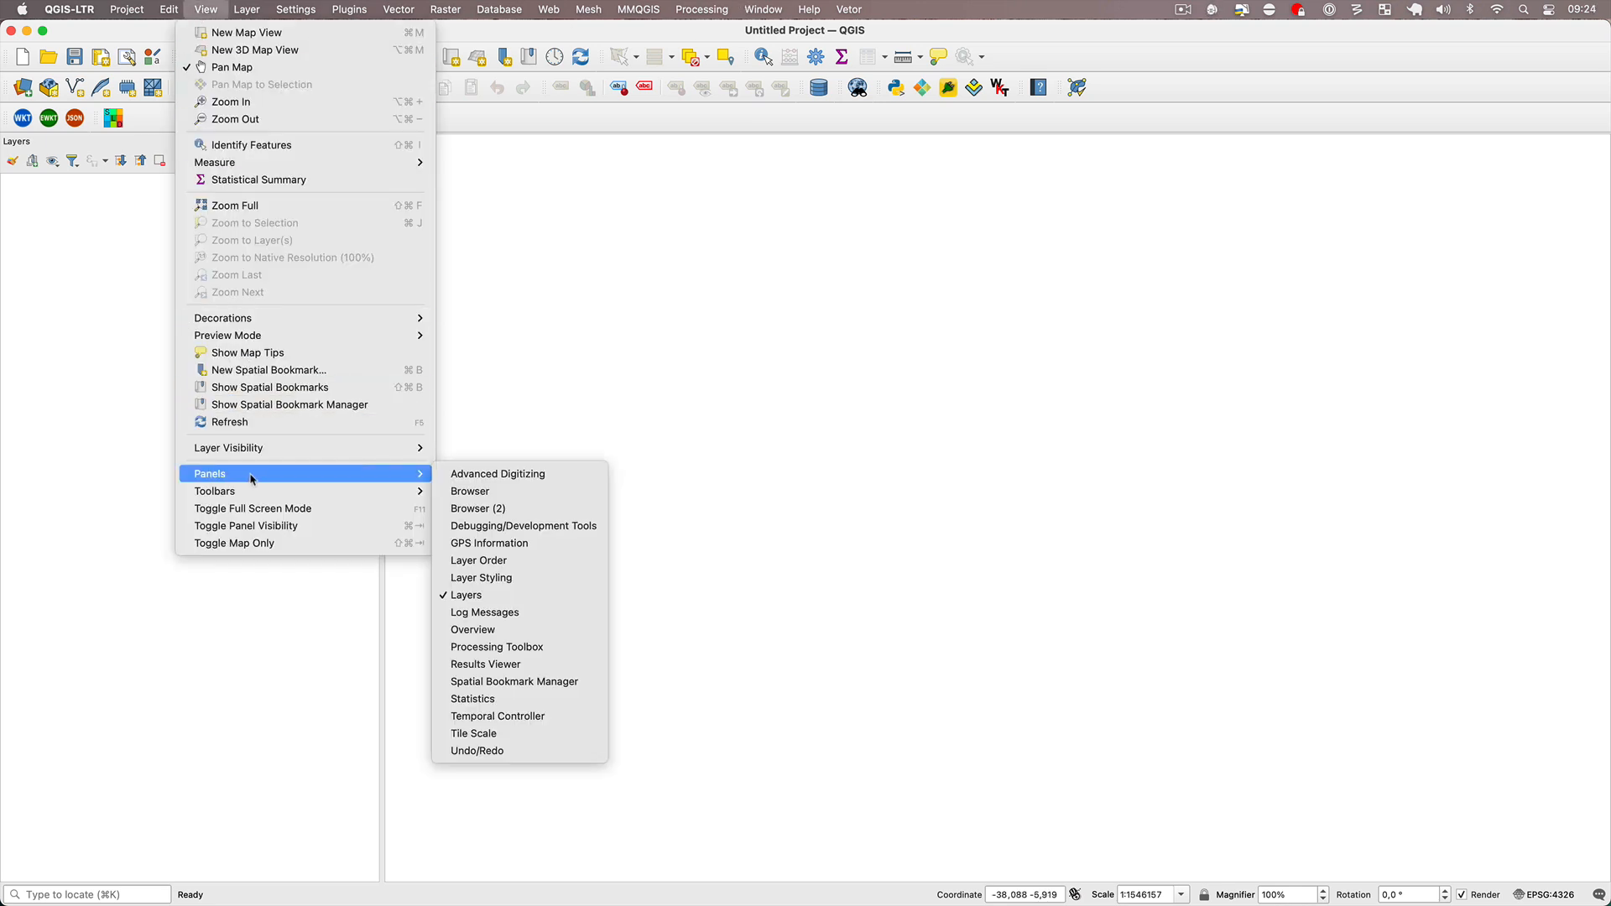
{"action": "left_click", "coordinate": [507, 495]}
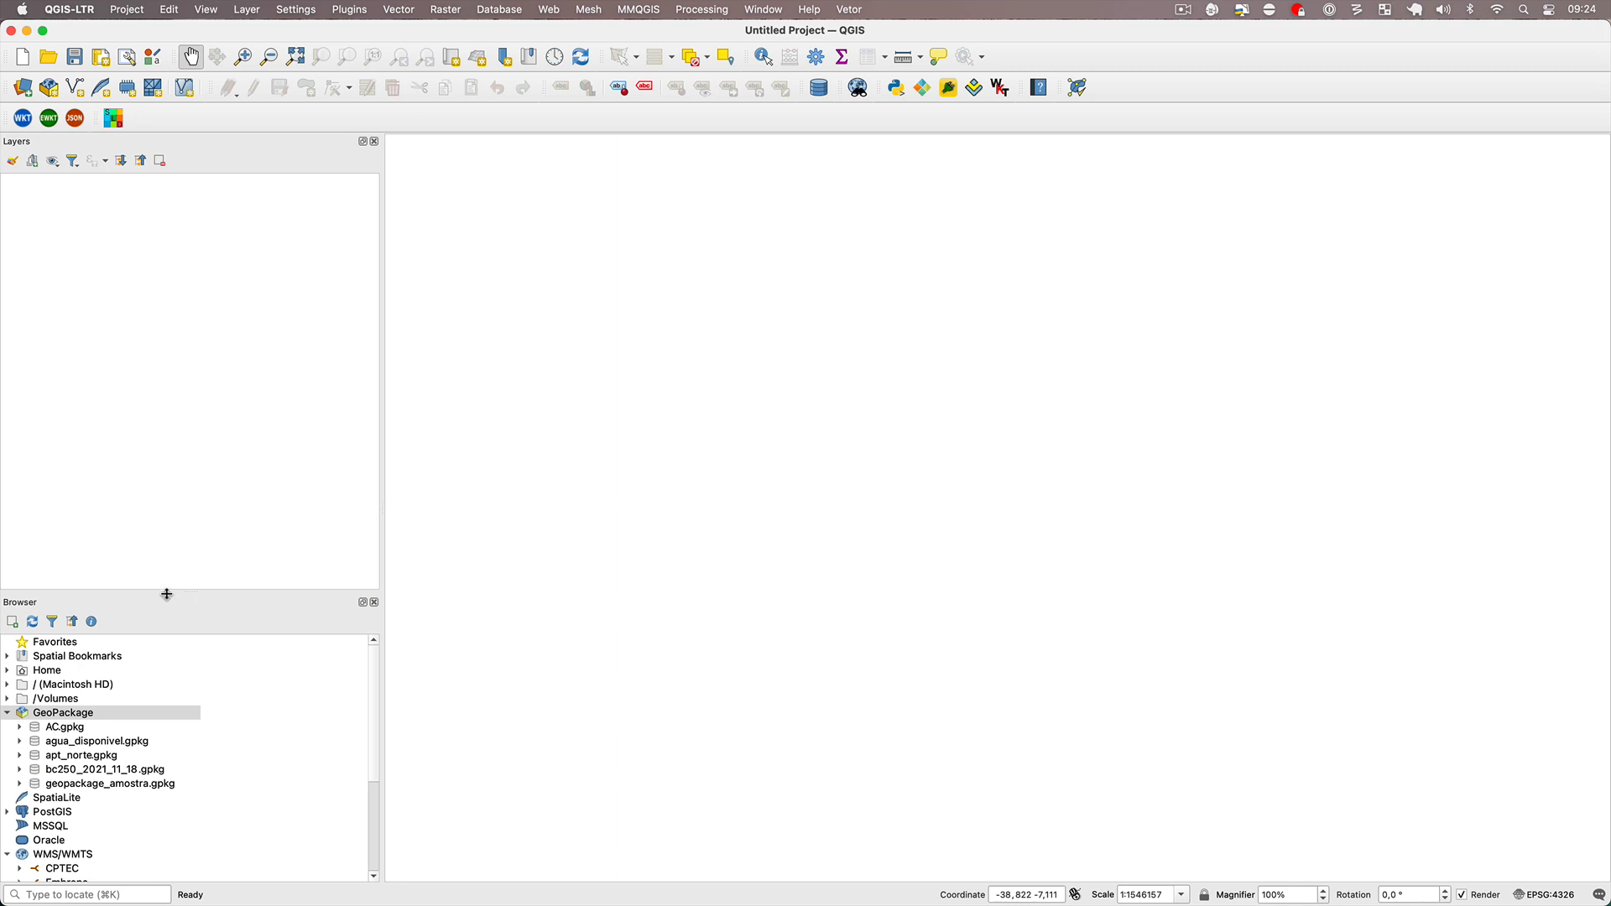
{"action": "left_click_drag", "start_coordinate": [179, 594], "coordinate": [209, 259]}
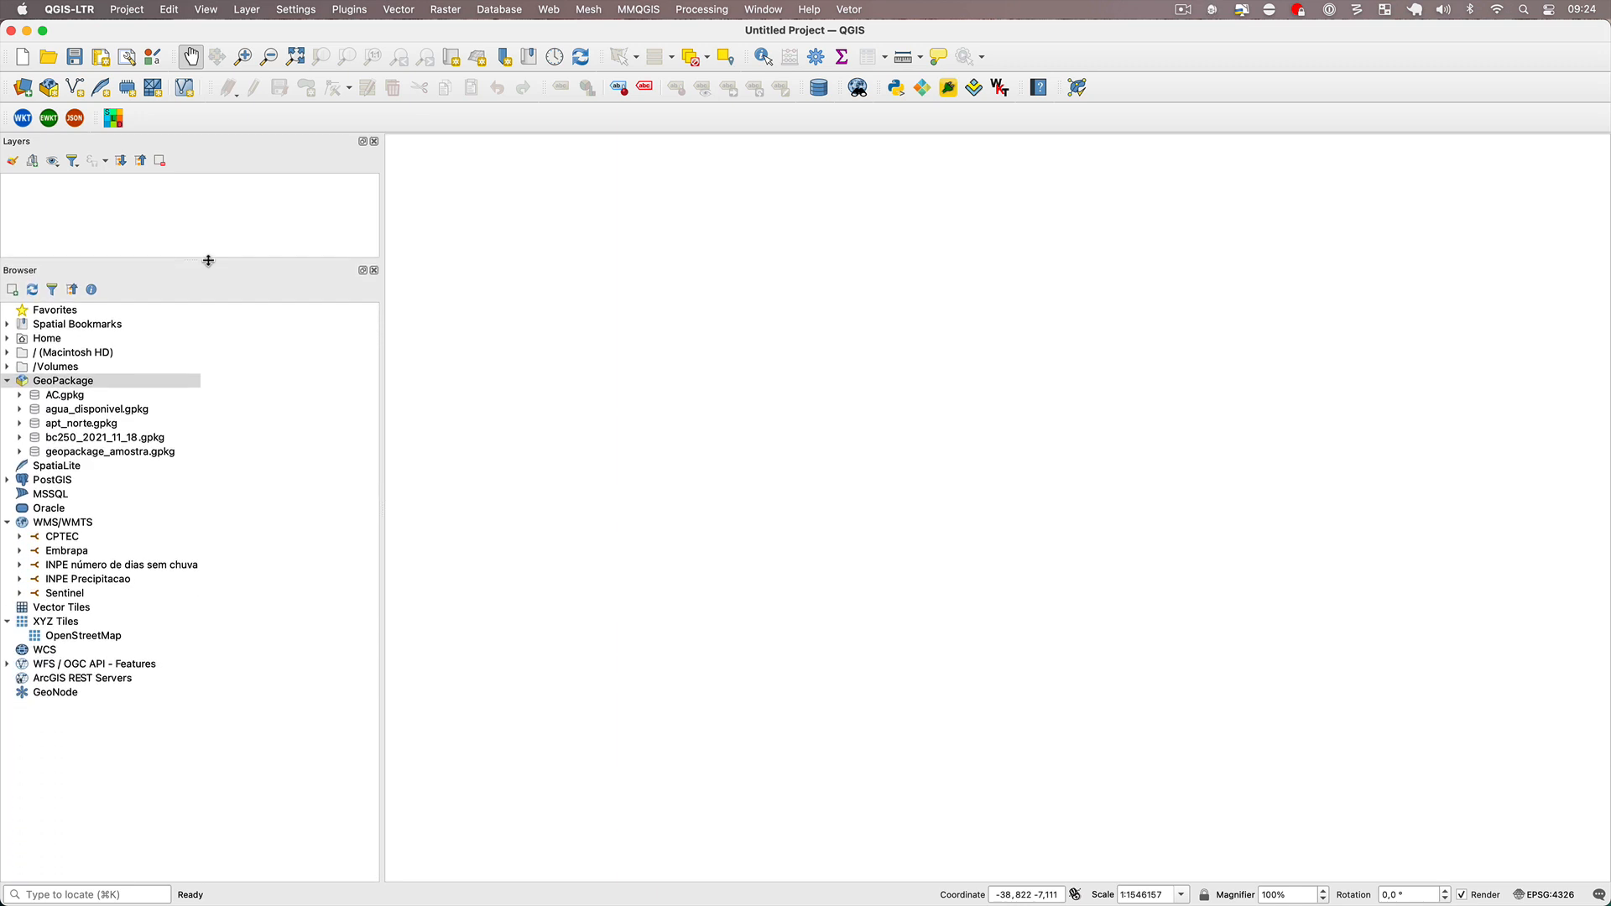
Add a GeoPackage connection to pb.gpkg from the dados folder of curso_geopandas and expand its layers.
{"action": "right_click", "coordinate": [101, 380]}
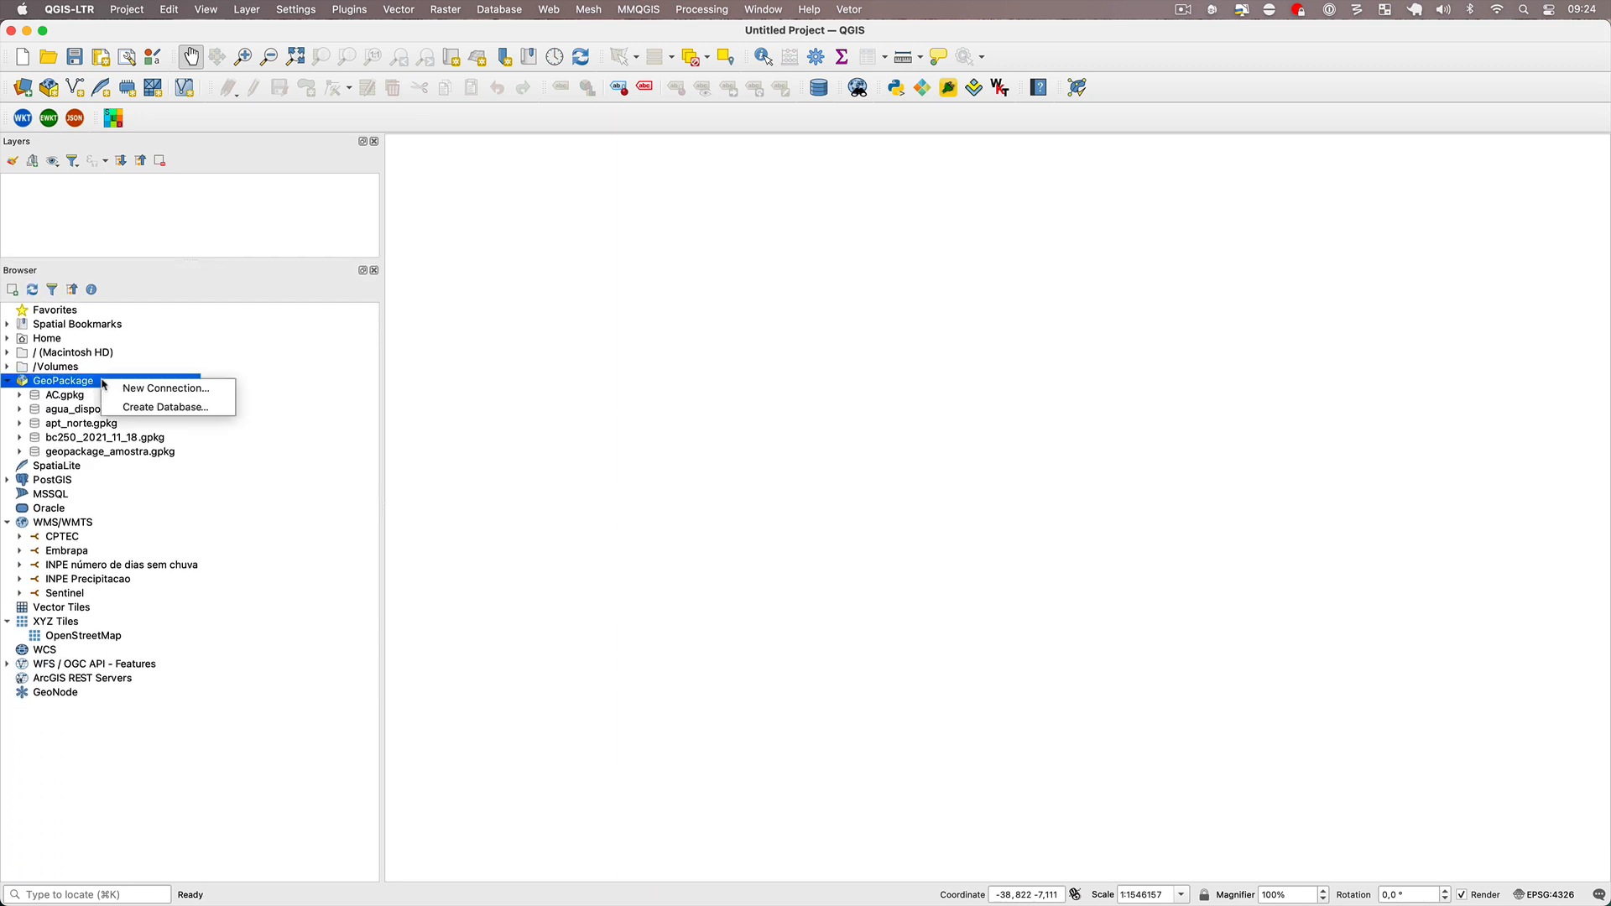
{"action": "left_click", "coordinate": [155, 391]}
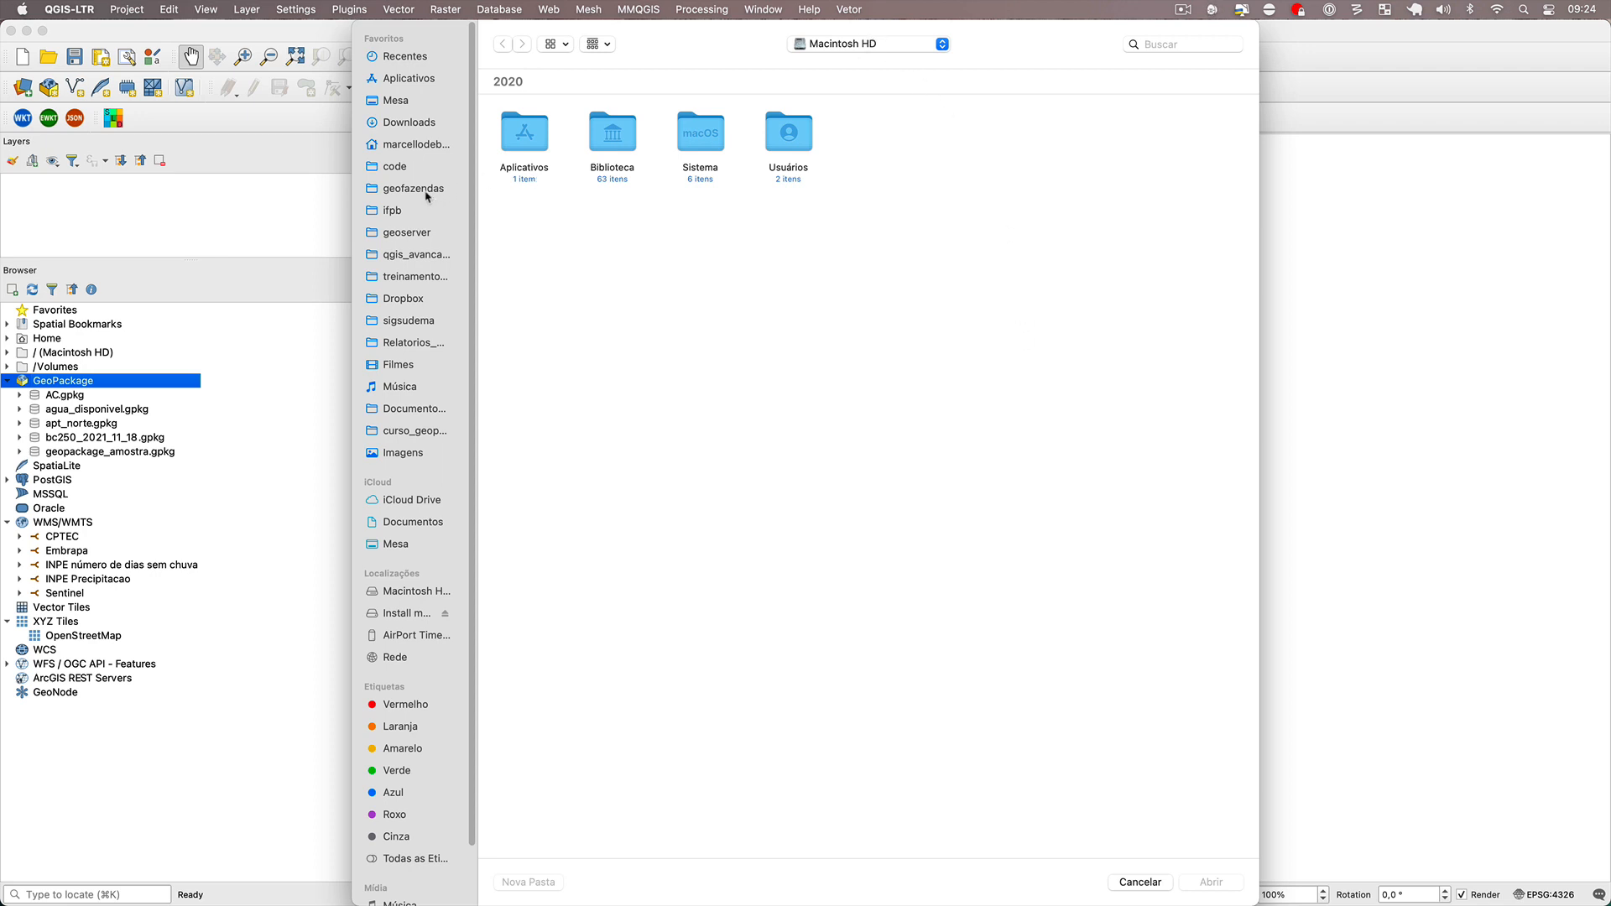
{"action": "left_click", "coordinate": [393, 166]}
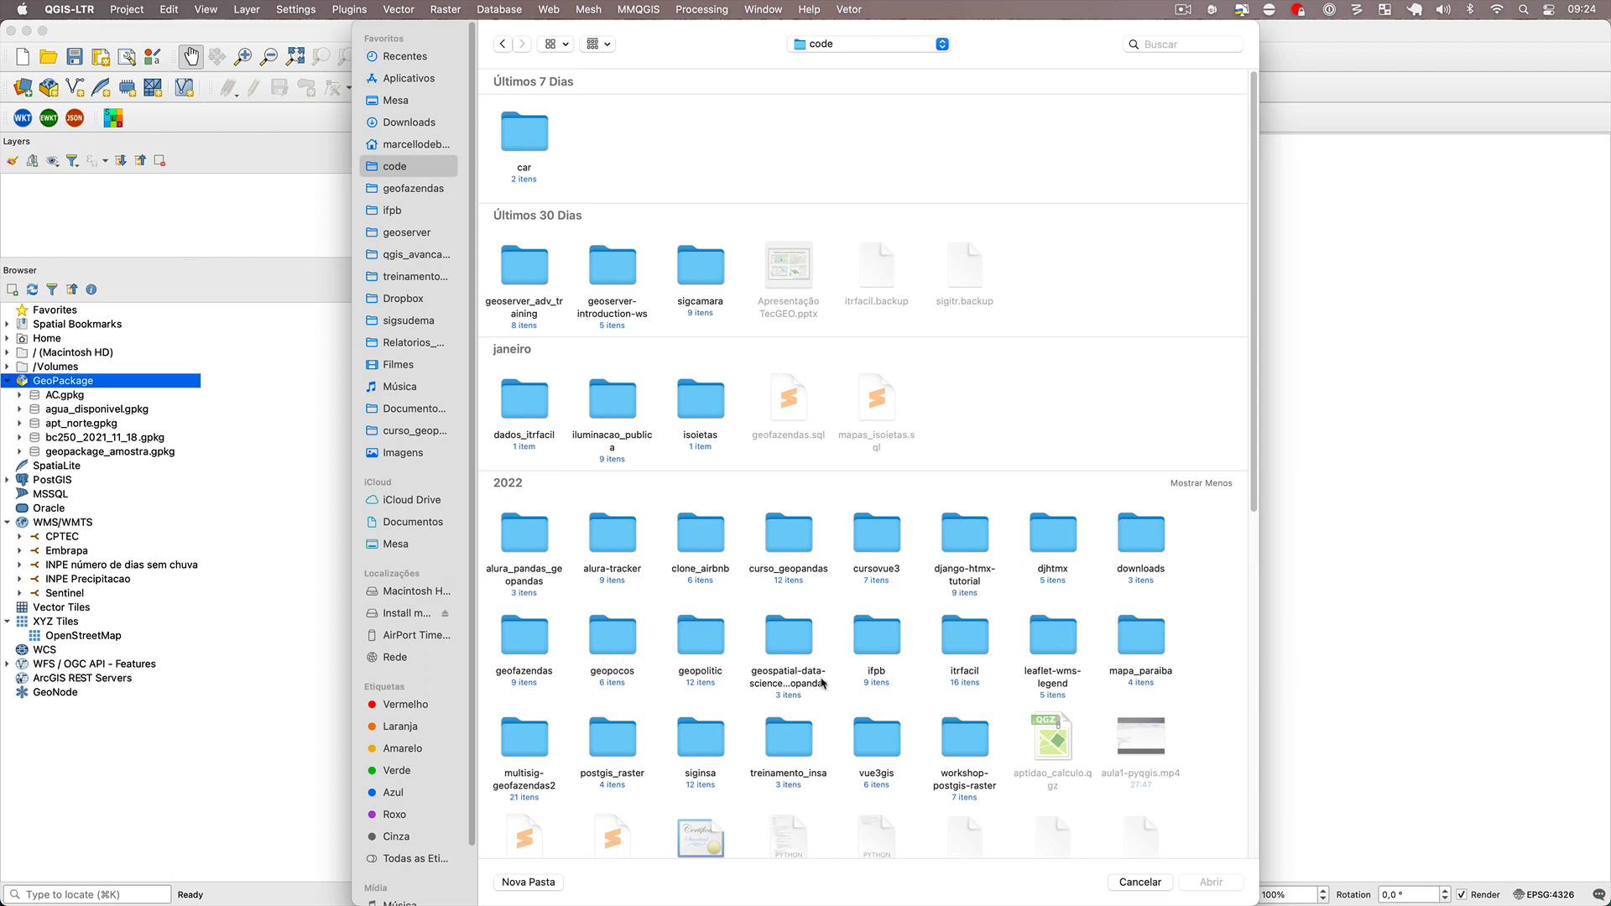
{"action": "left_click", "coordinate": [1179, 43]}
{"action": "type", "text": "curso"}
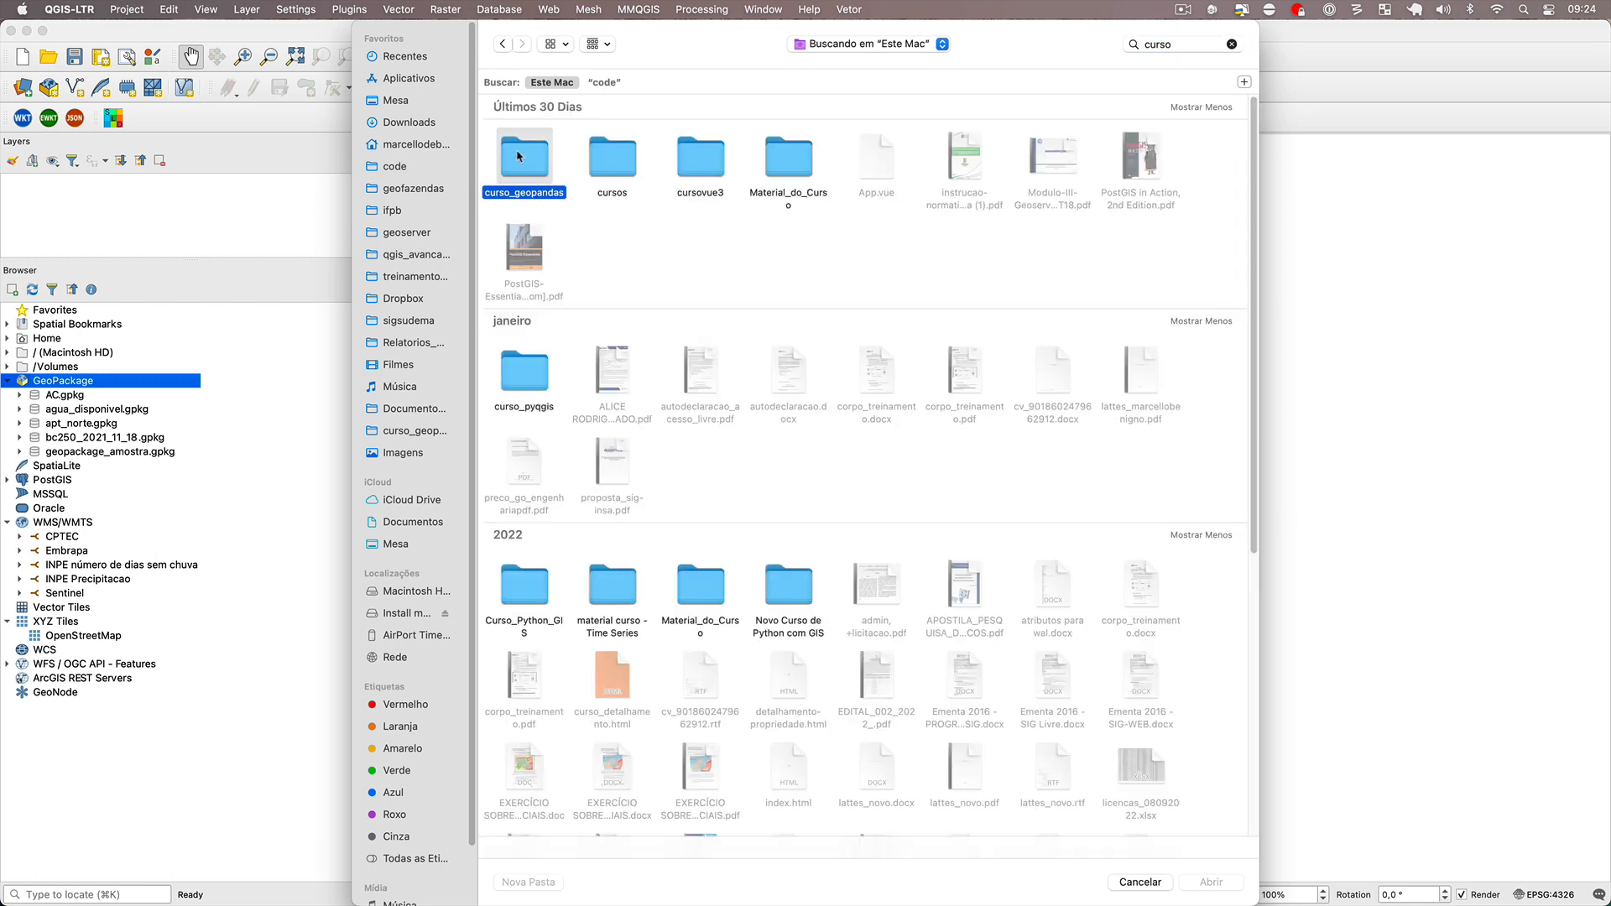
{"action": "double_click", "coordinate": [512, 138]}
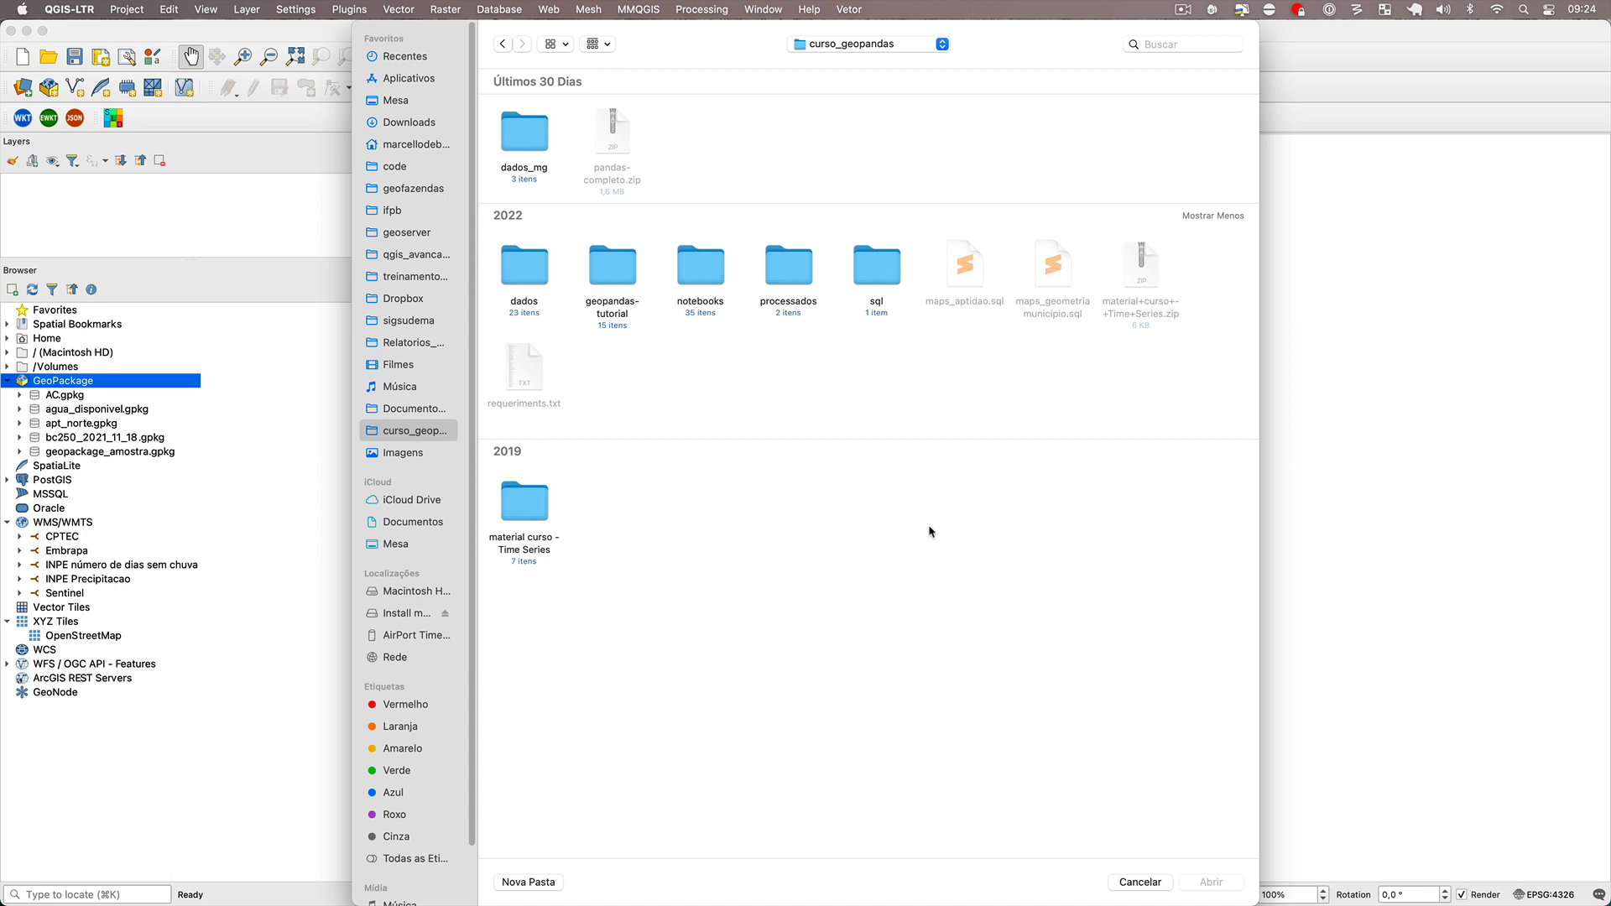
{"action": "double_click", "coordinate": [537, 289]}
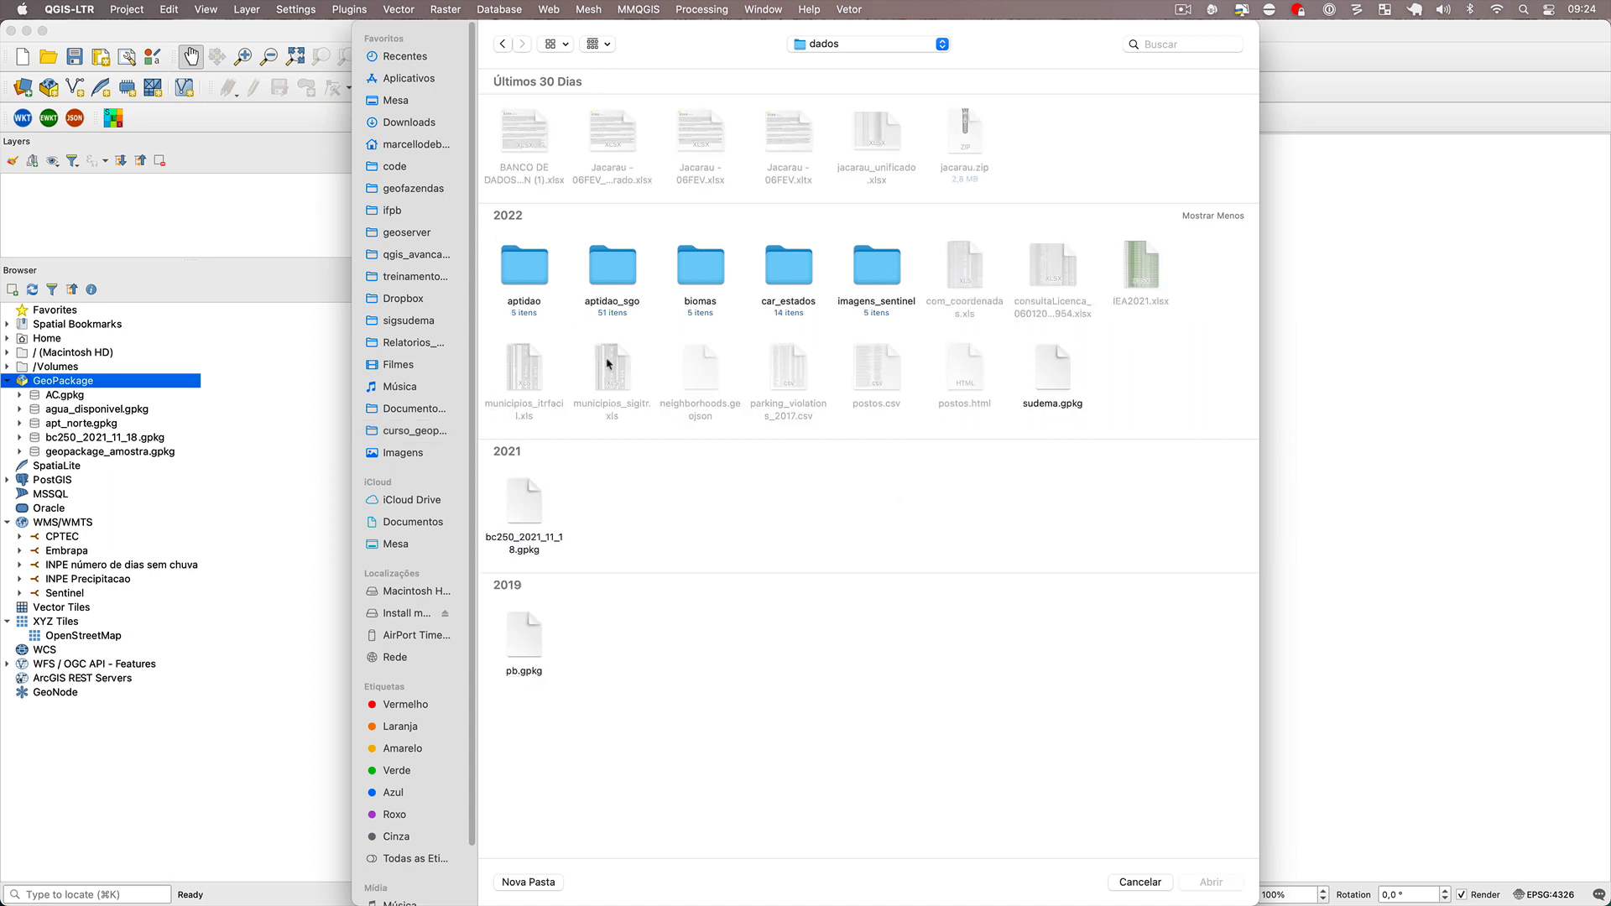
{"action": "left_click", "coordinate": [525, 644]}
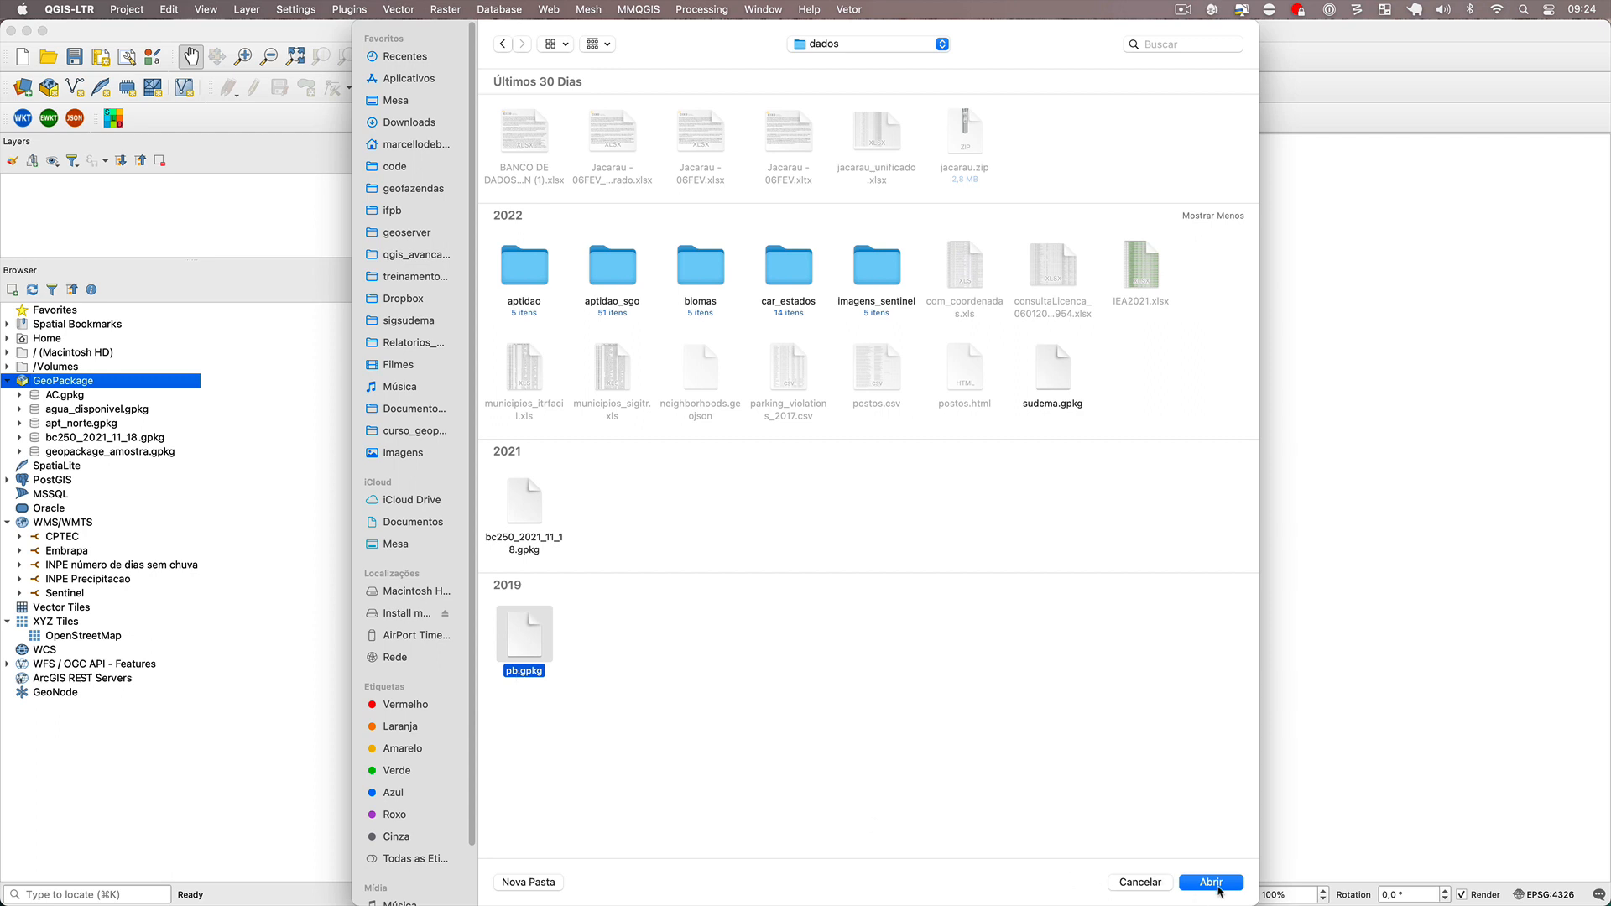
{"action": "left_click", "coordinate": [1211, 883]}
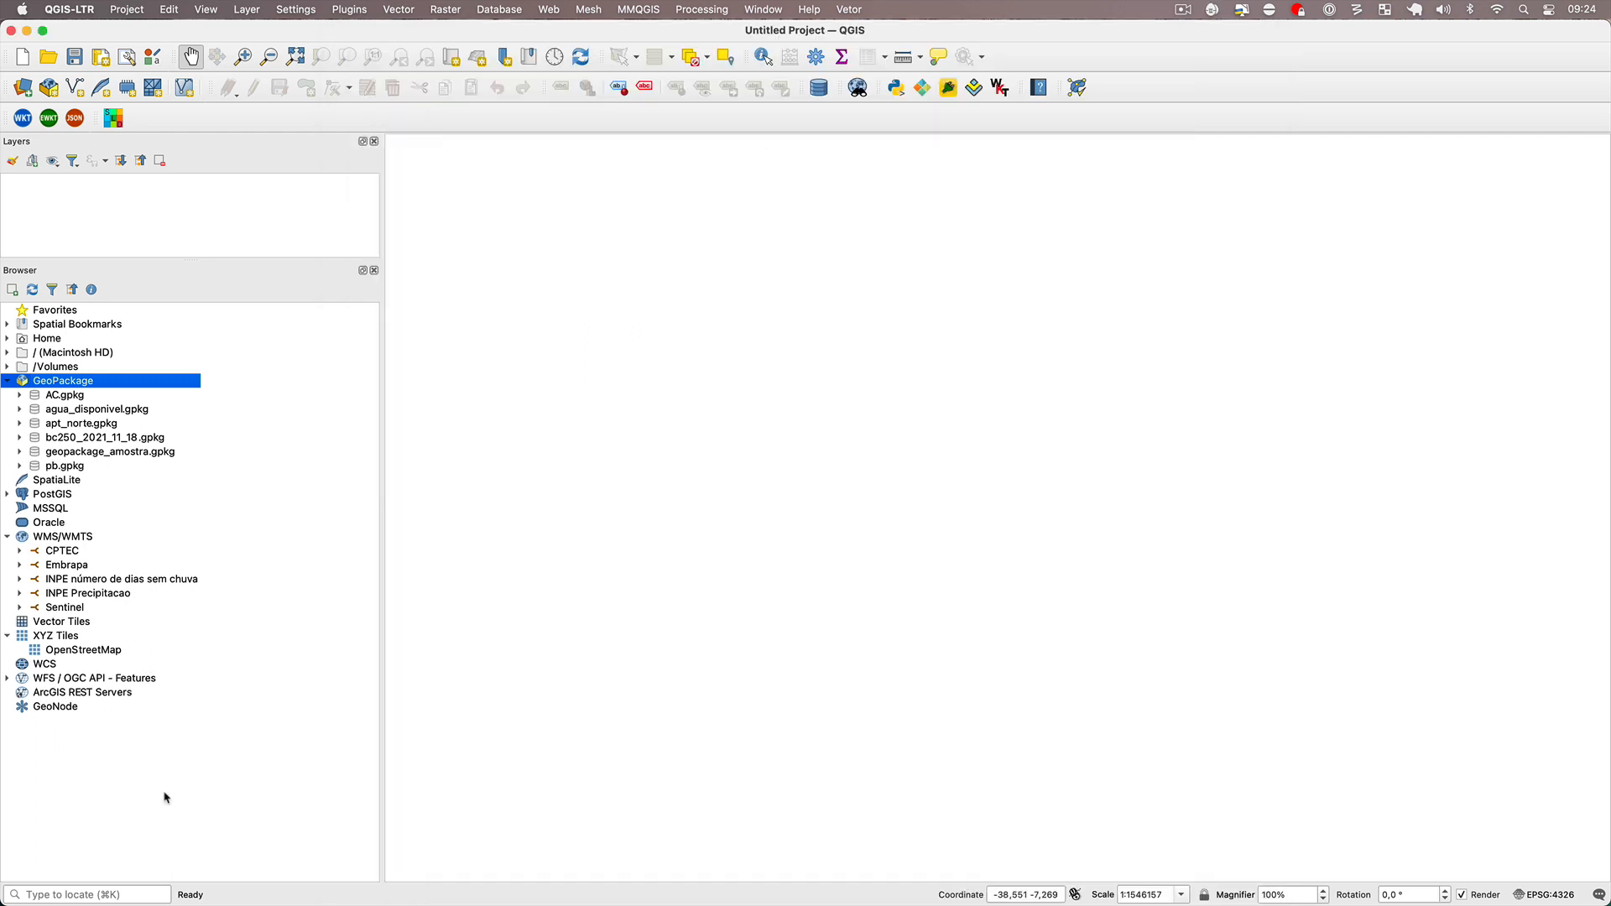
{"action": "left_click", "coordinate": [19, 467]}
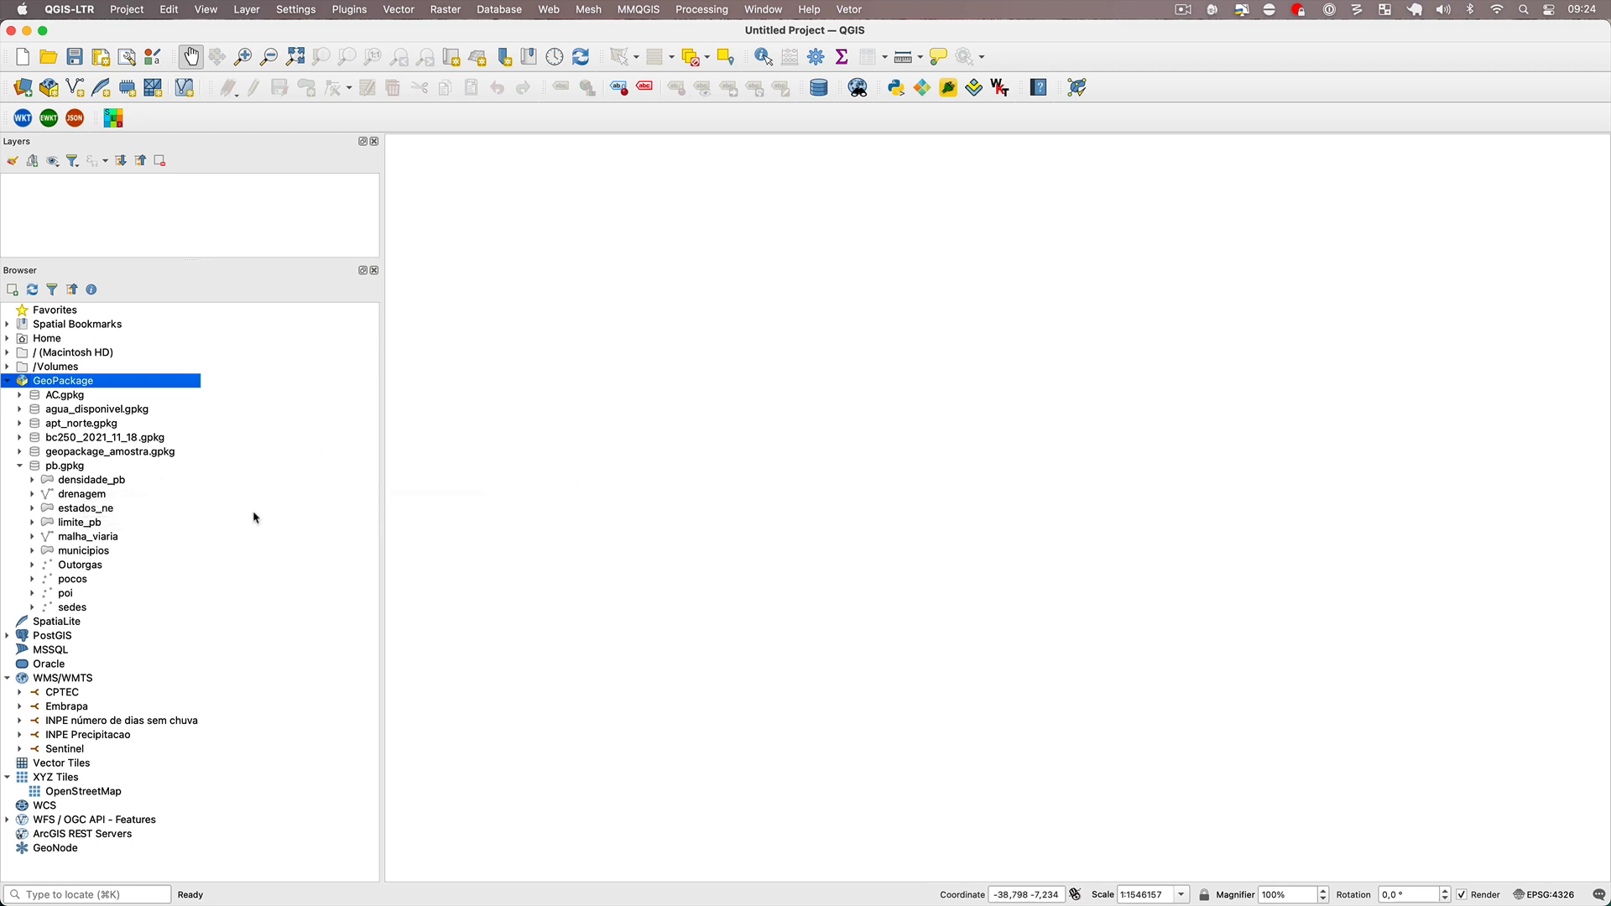
Switch to pgAdmin and enter the master password to unlock the saved passwords.
{"action": "key", "text": "super+Tab"}
{"action": "left_click", "coordinate": [965, 457]}
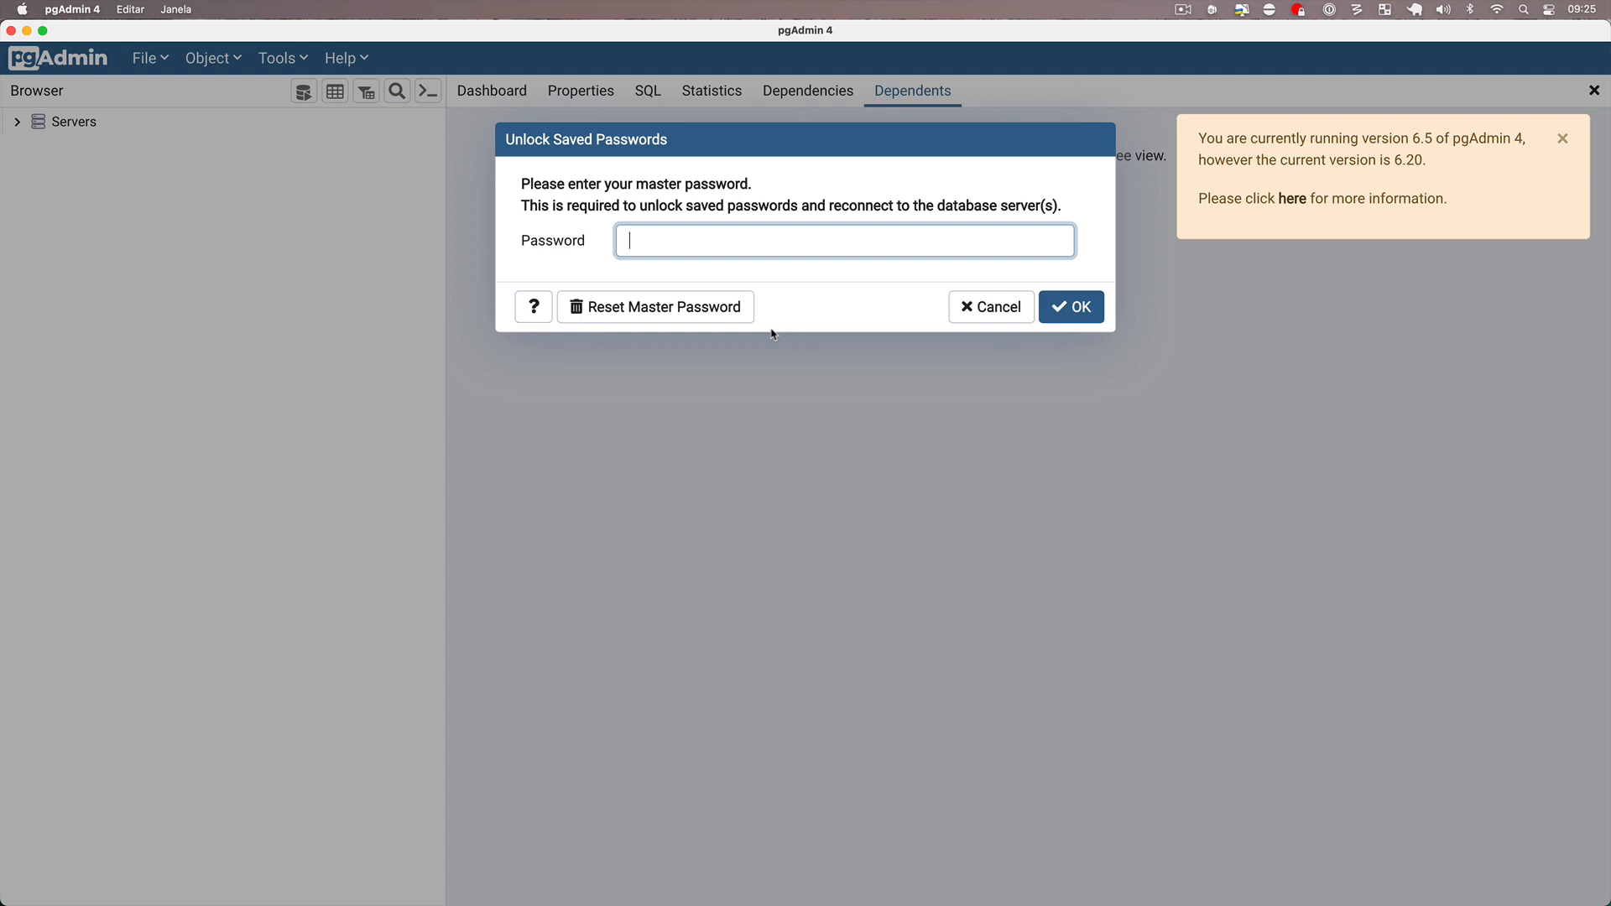
{"action": "type", "text": "•"}
{"action": "key", "text": "Return"}
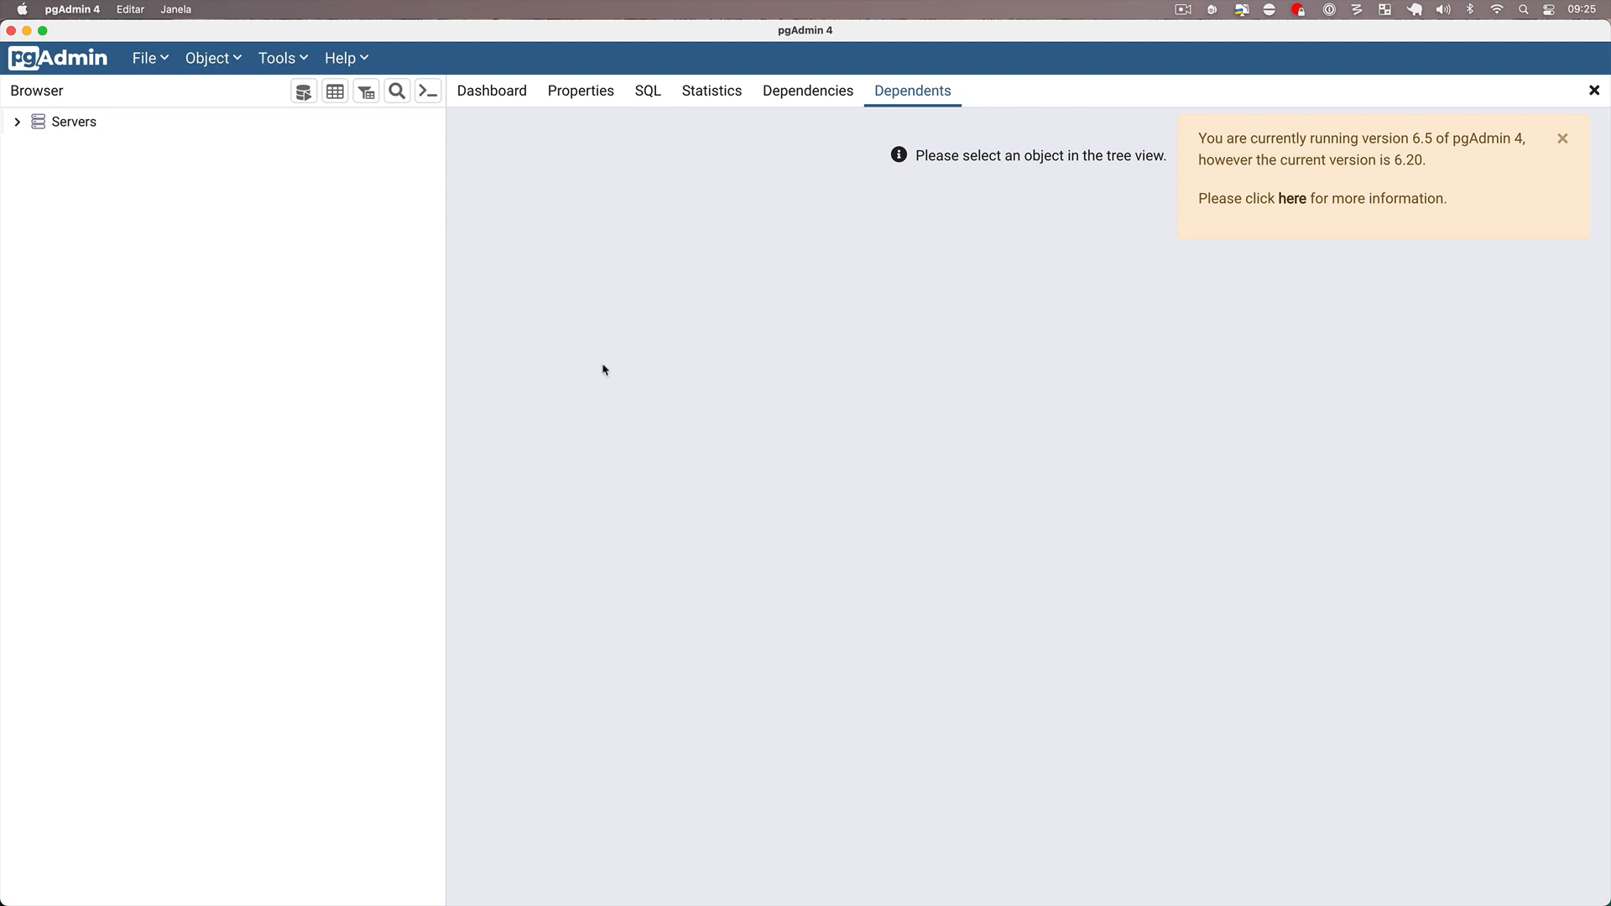
Connect to the localhost server and create a database named paraiba on it.
{"action": "left_click", "coordinate": [16, 123]}
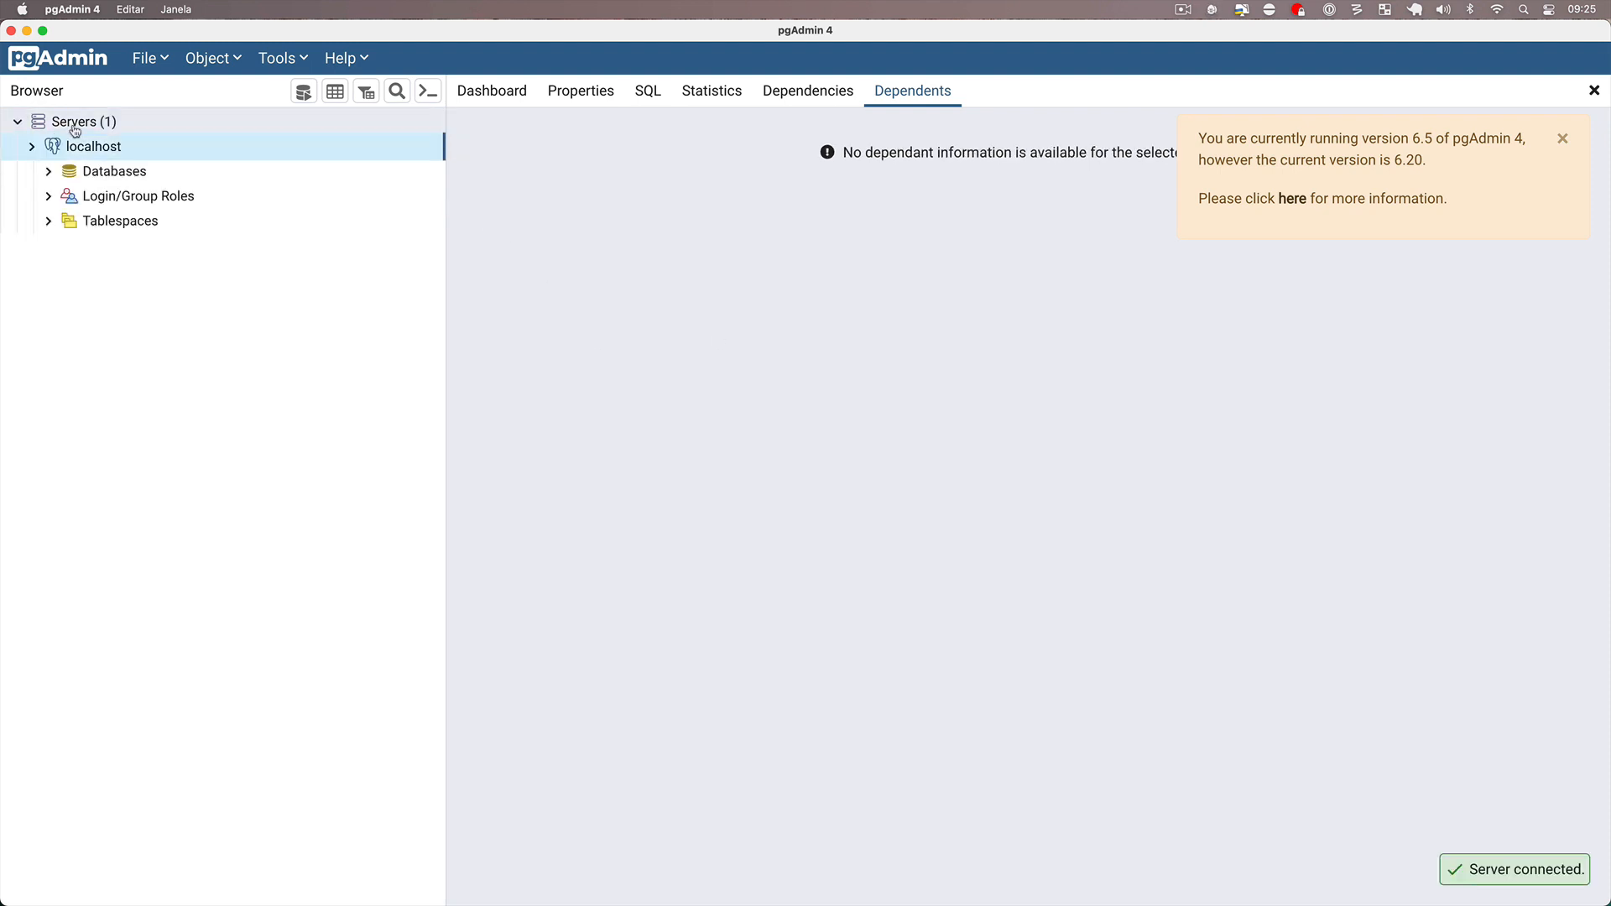
{"action": "right_click", "coordinate": [92, 151]}
{"action": "mouse_move", "coordinate": [288, 174]}
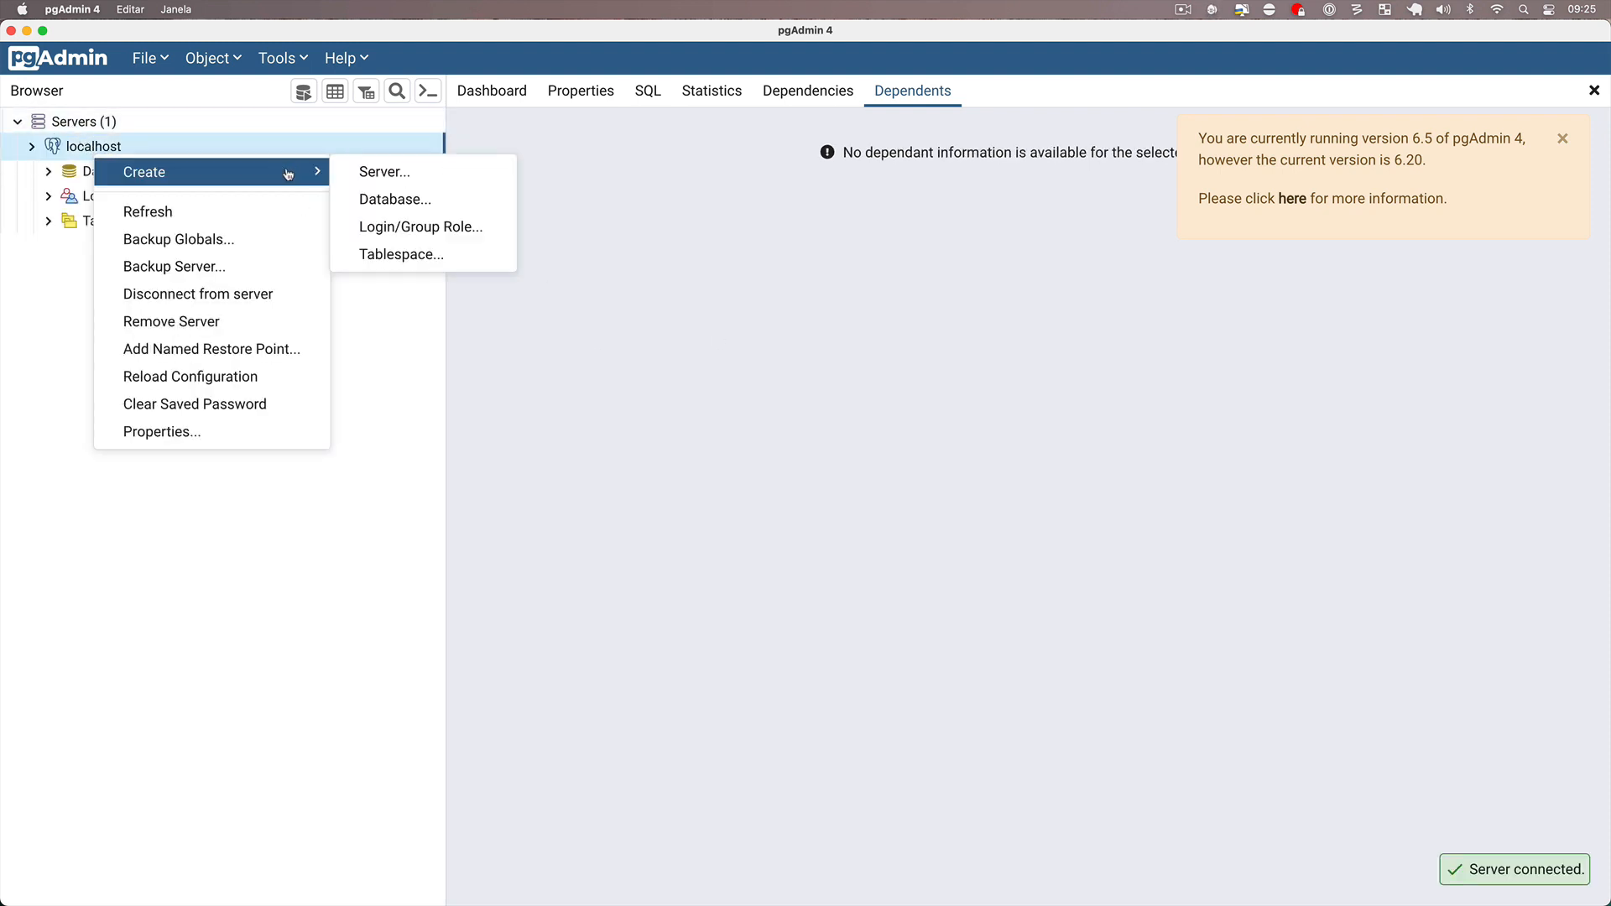
{"action": "left_click", "coordinate": [395, 199]}
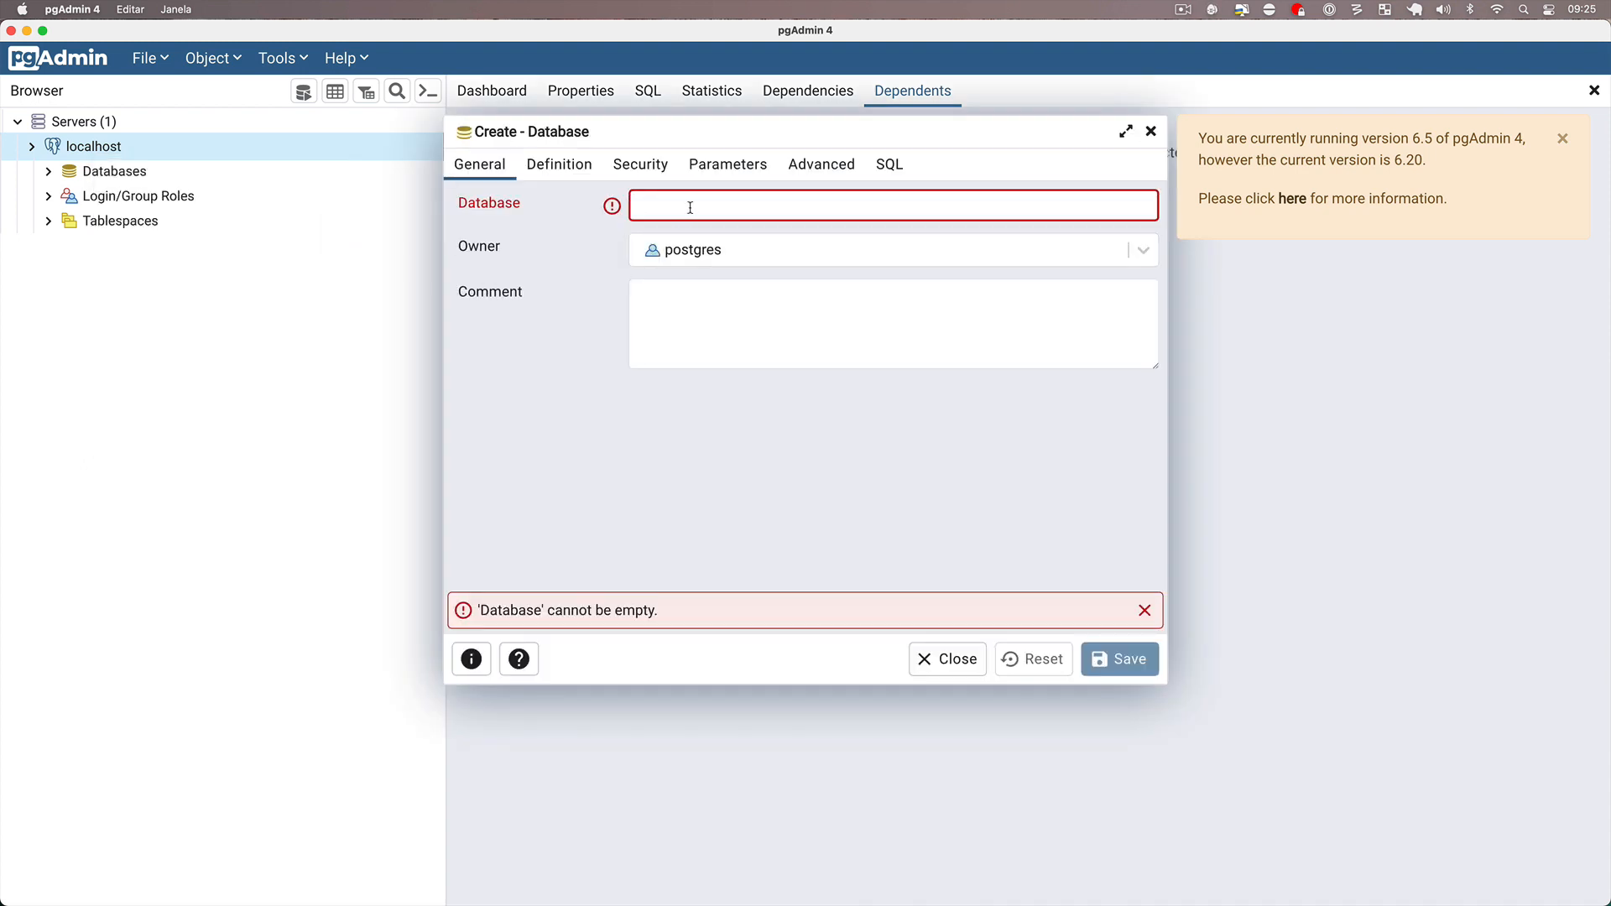
{"action": "type", "text": "paraiba"}
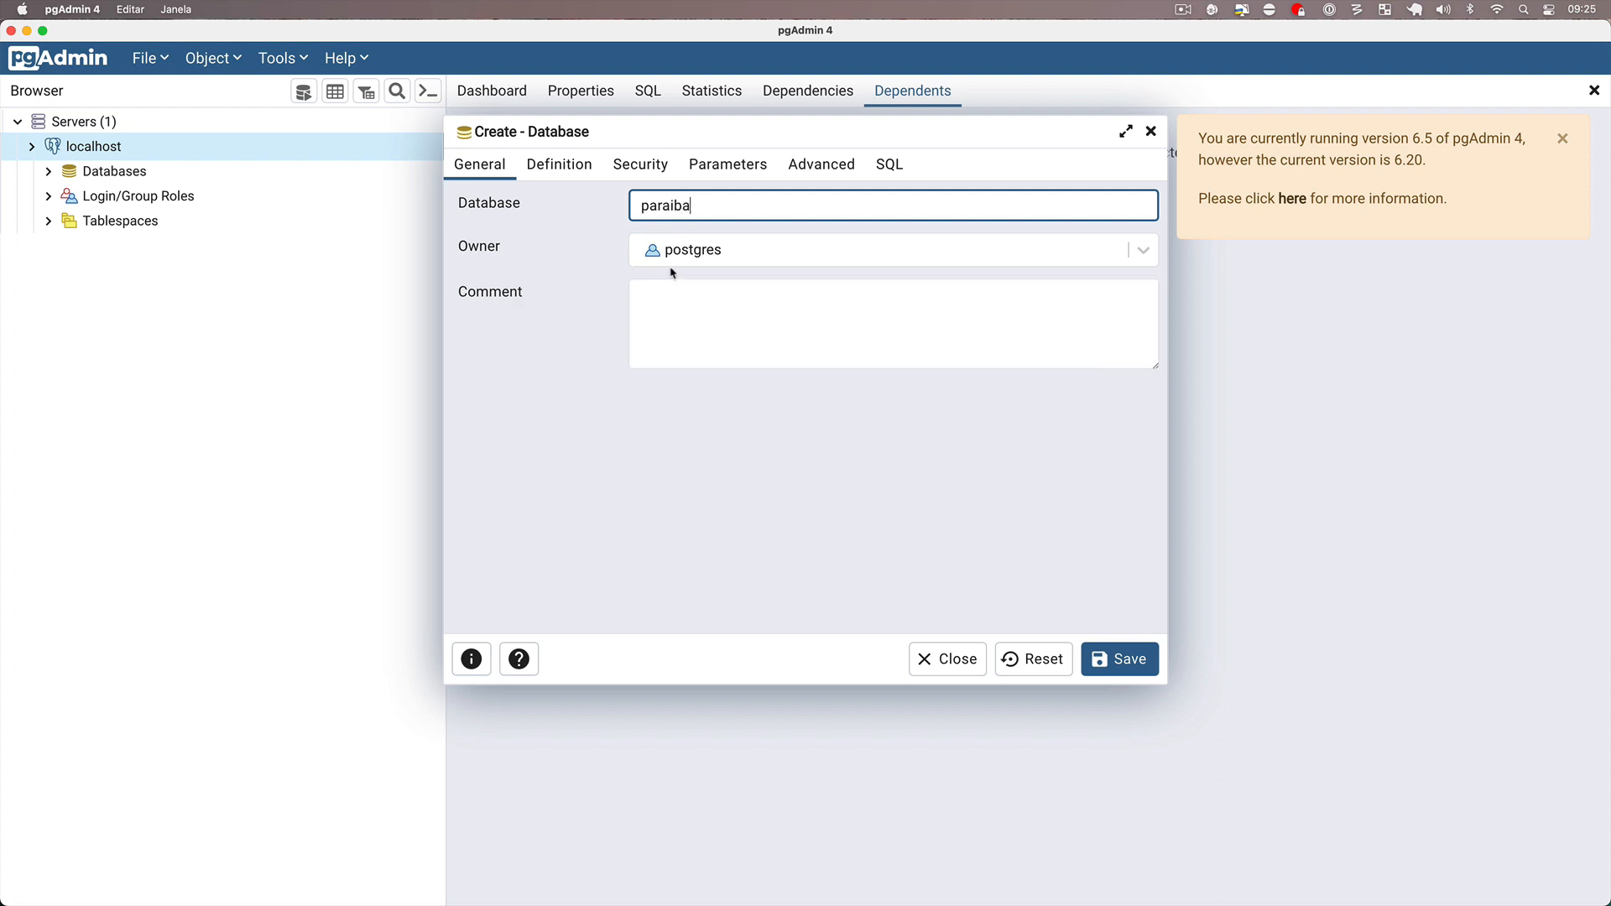
{"action": "left_click", "coordinate": [1106, 658]}
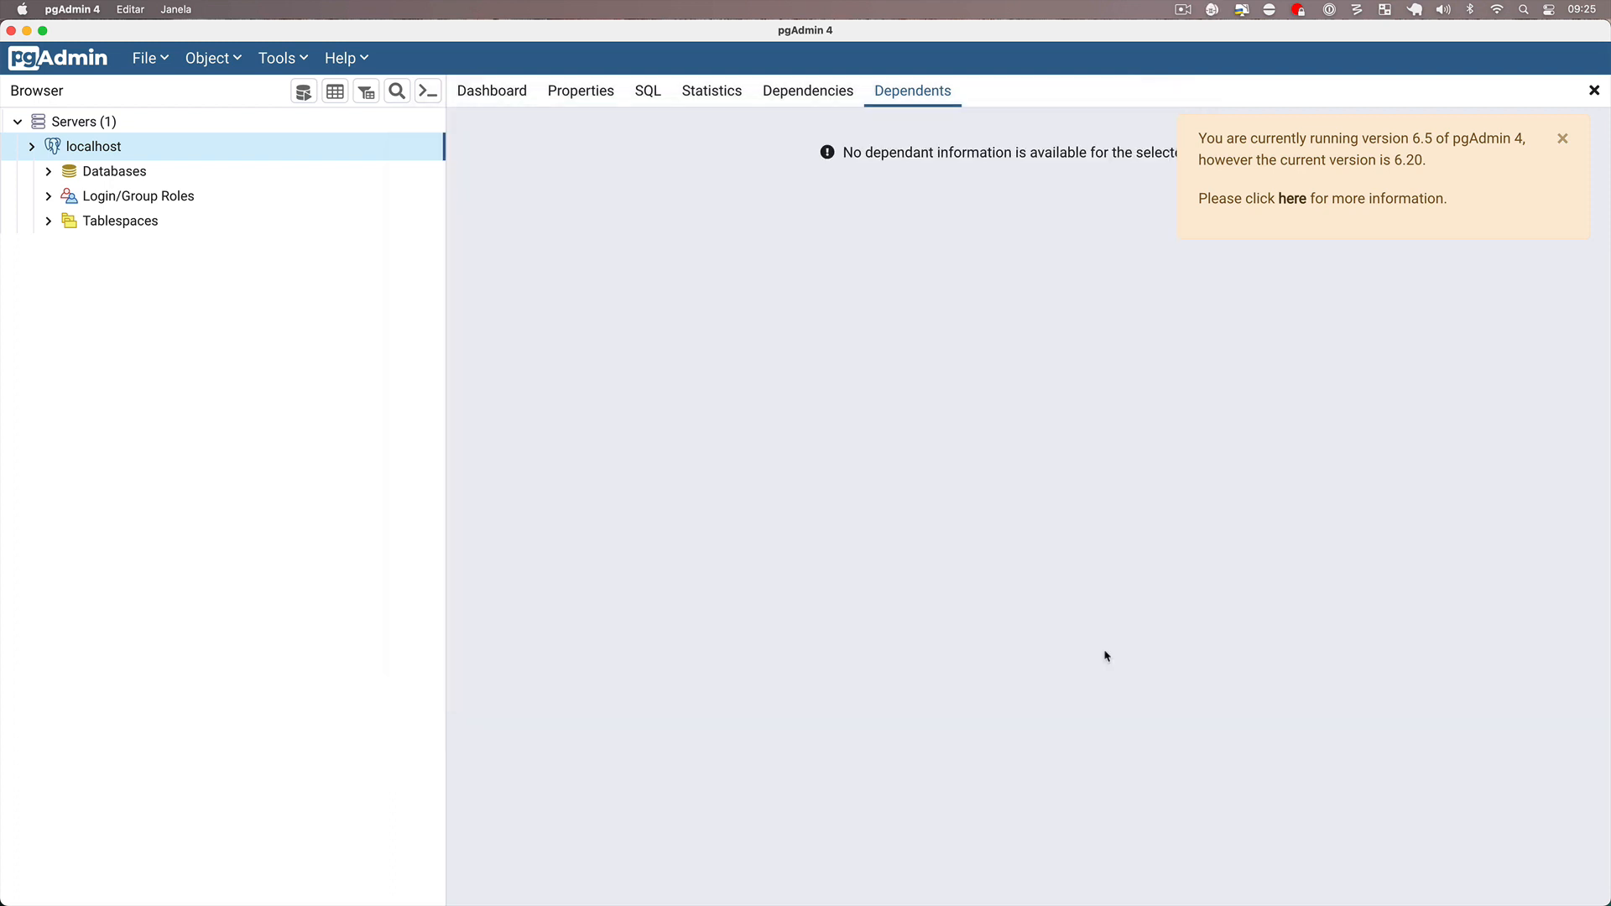
{"action": "left_click", "coordinate": [1221, 9]}
{"action": "left_click", "coordinate": [1196, 67]}
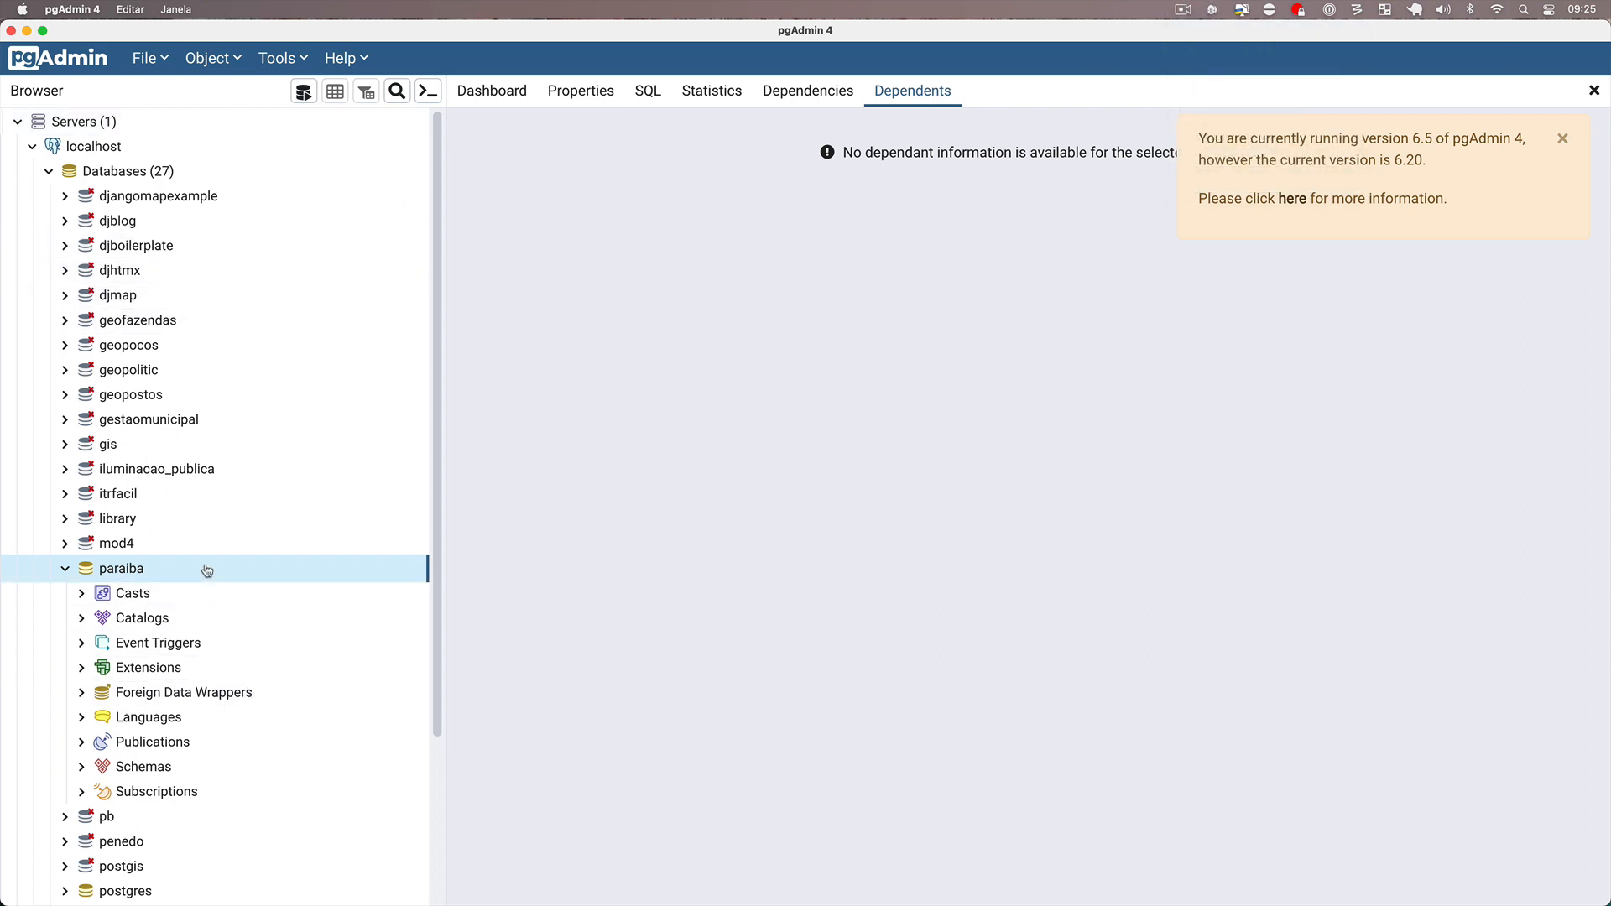
Open a query editor on the paraiba database and run CREATE EXTENSION PostGIS;.
{"action": "left_click", "coordinate": [303, 90]}
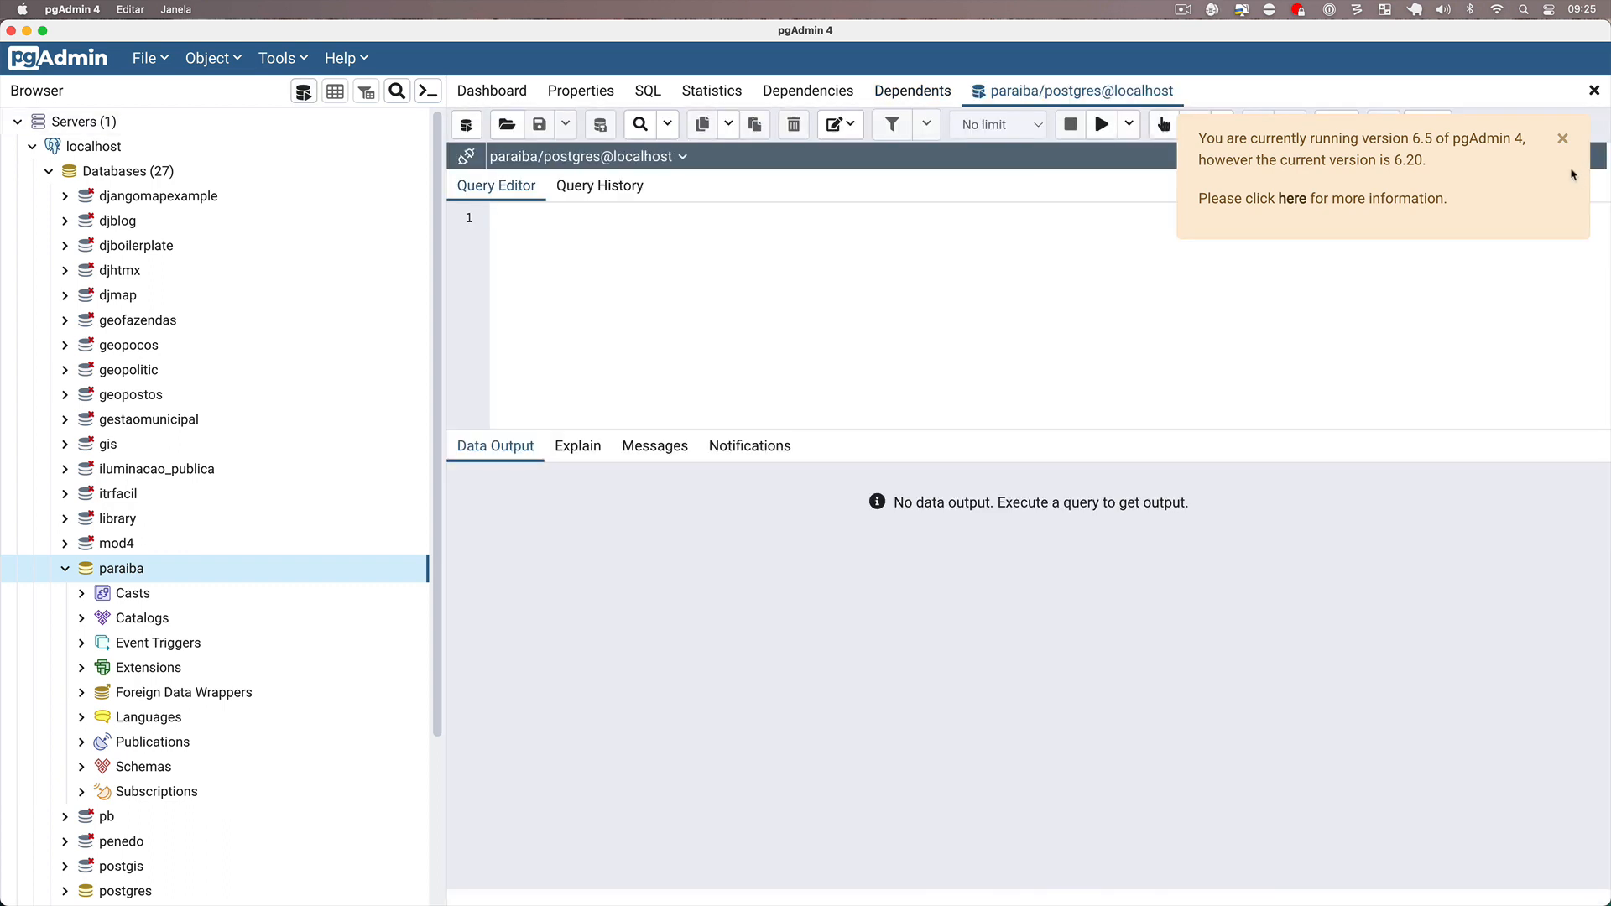
{"action": "left_click", "coordinate": [1564, 138]}
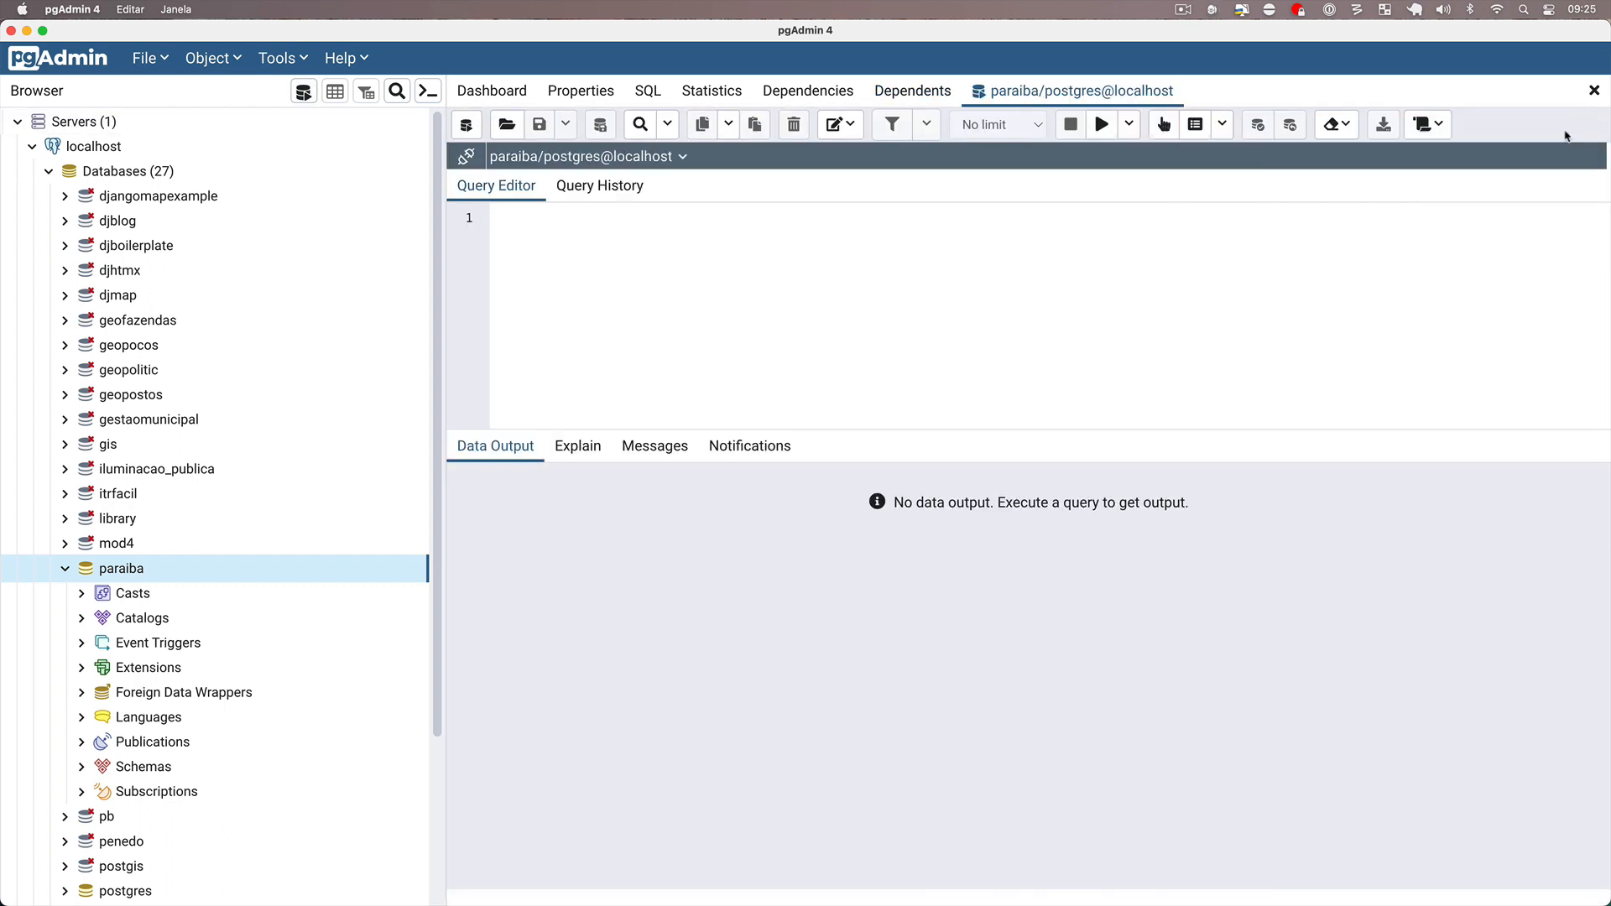
{"action": "left_click", "coordinate": [754, 342]}
{"action": "type", "text": "CREATE EXTENSION "}
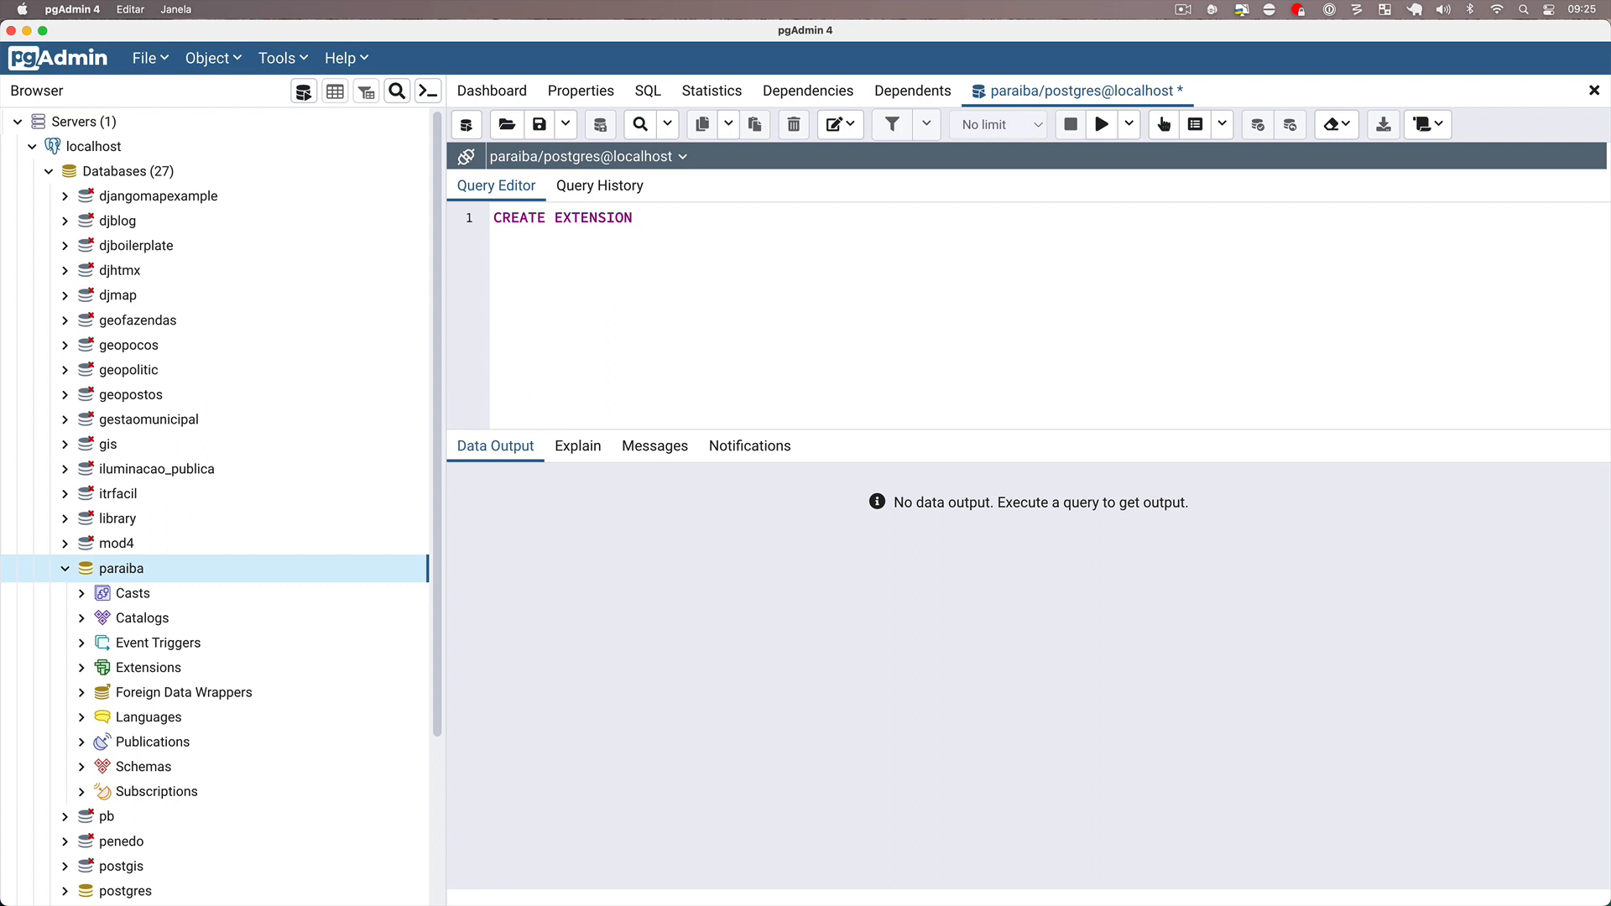
{"action": "type", "text": "PotGIS"}
{"action": "key", "text": "BackSpace"}
{"action": "key", "text": "BackSpace"}
{"action": "key", "text": "BackSpace"}
{"action": "key", "text": "BackSpace"}
{"action": "type", "text": "stGis"}
{"action": "key", "text": "BackSpace"}
{"action": "key", "text": "BackSpace"}
{"action": "type", "text": "IS"}
{"action": "left_click", "coordinate": [1099, 124]}
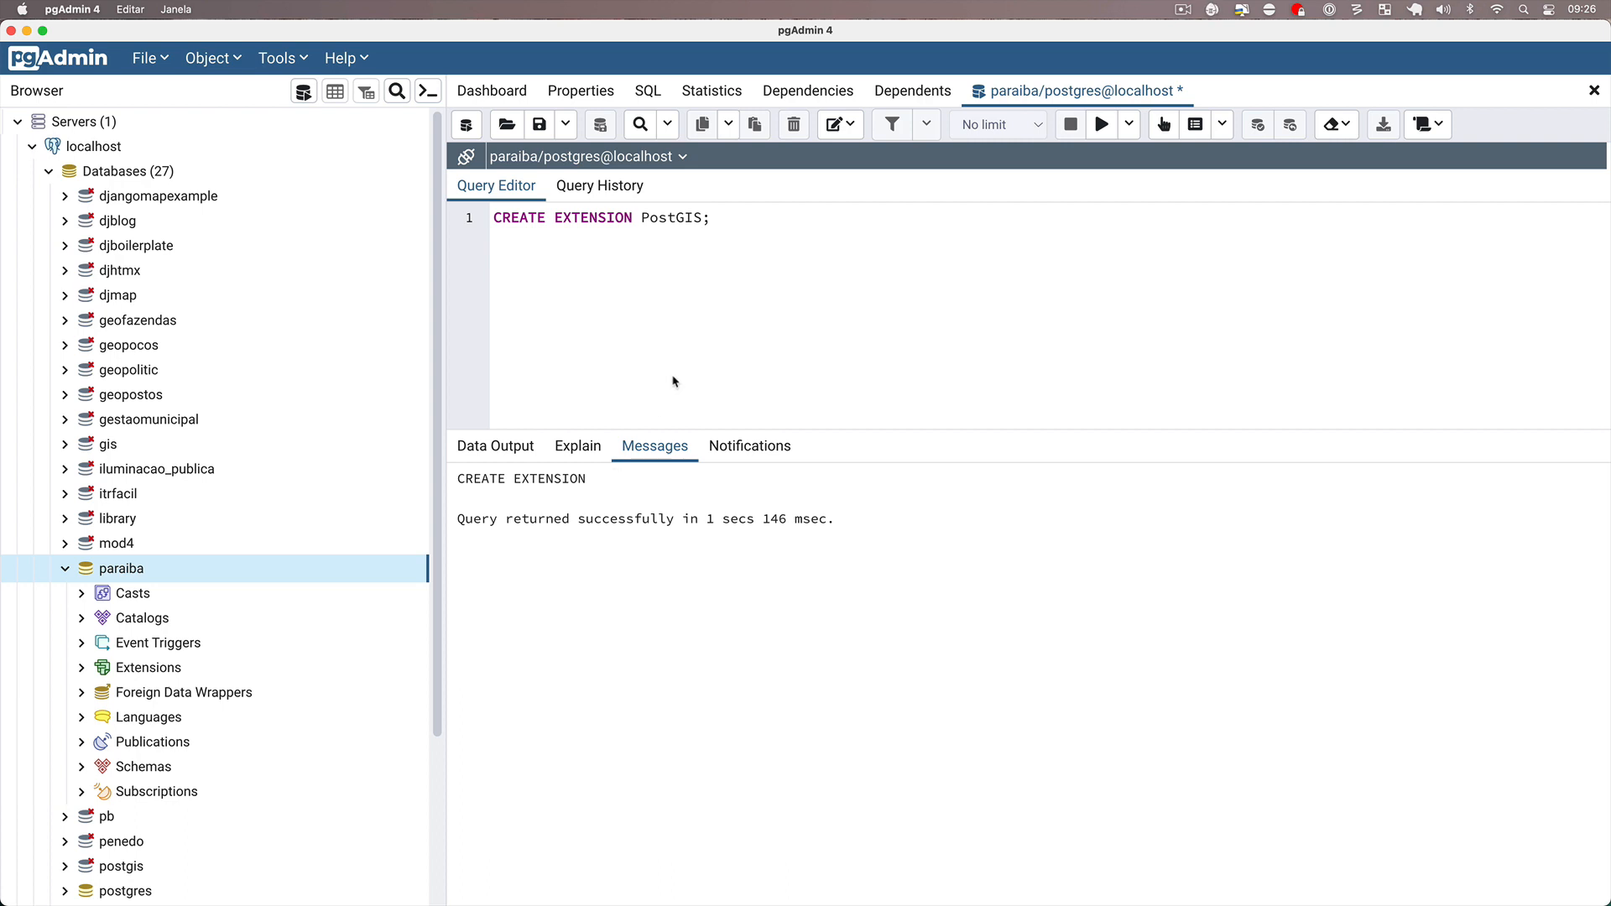
Switch back to QGIS and open the plugin manager with all available plugins.
{"action": "key", "text": "super+Tab"}
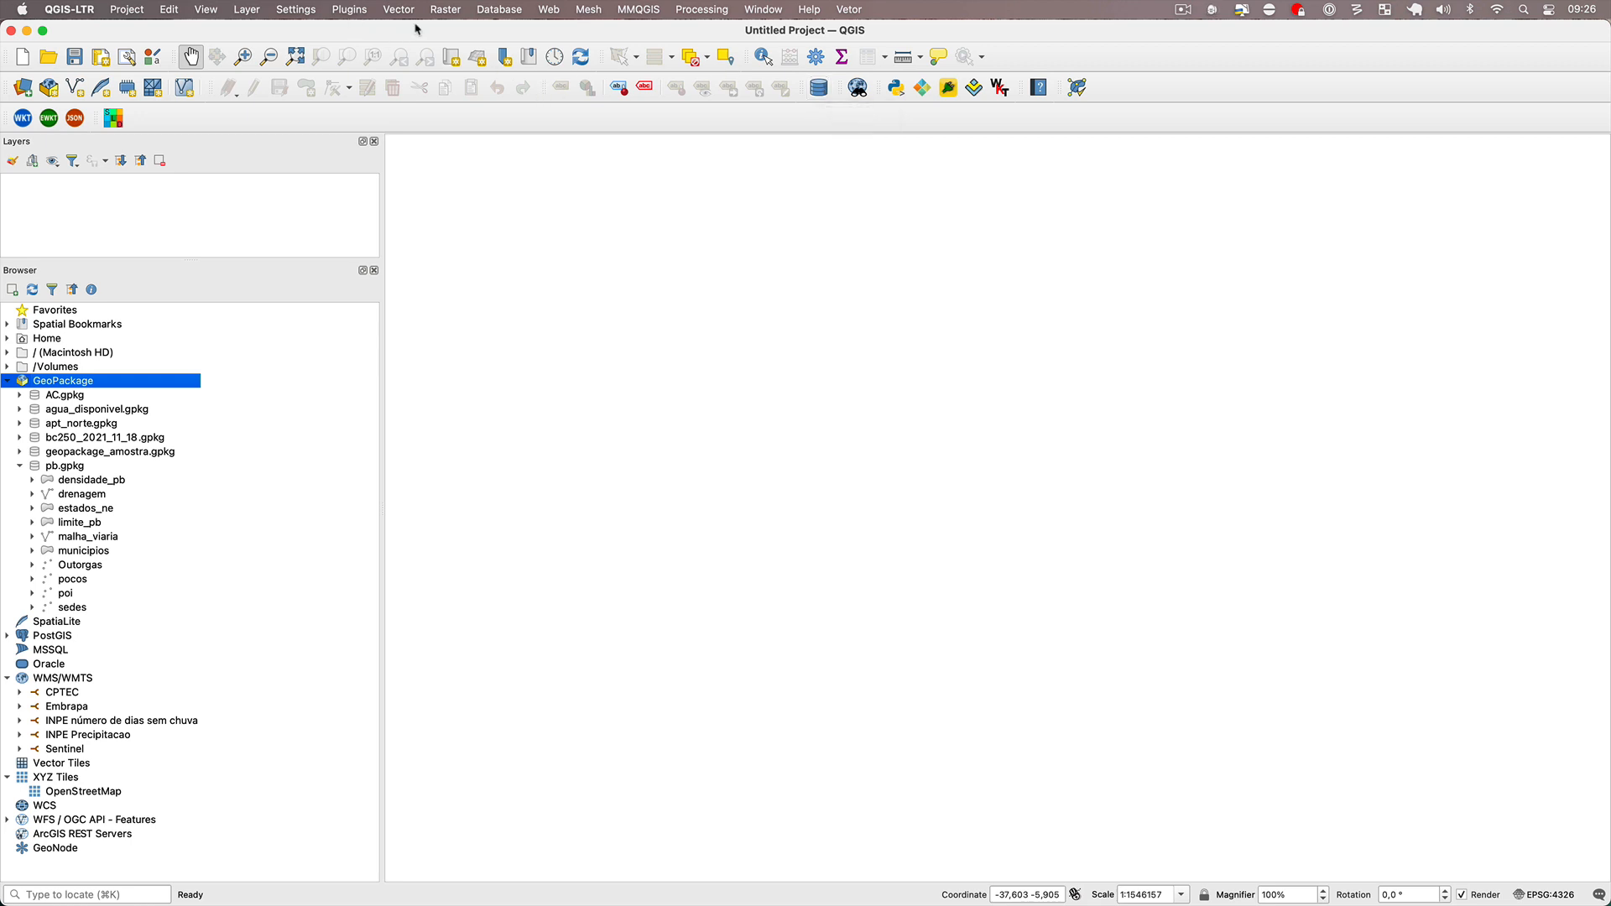
{"action": "left_click", "coordinate": [817, 89]}
{"action": "left_click", "coordinate": [351, 10]}
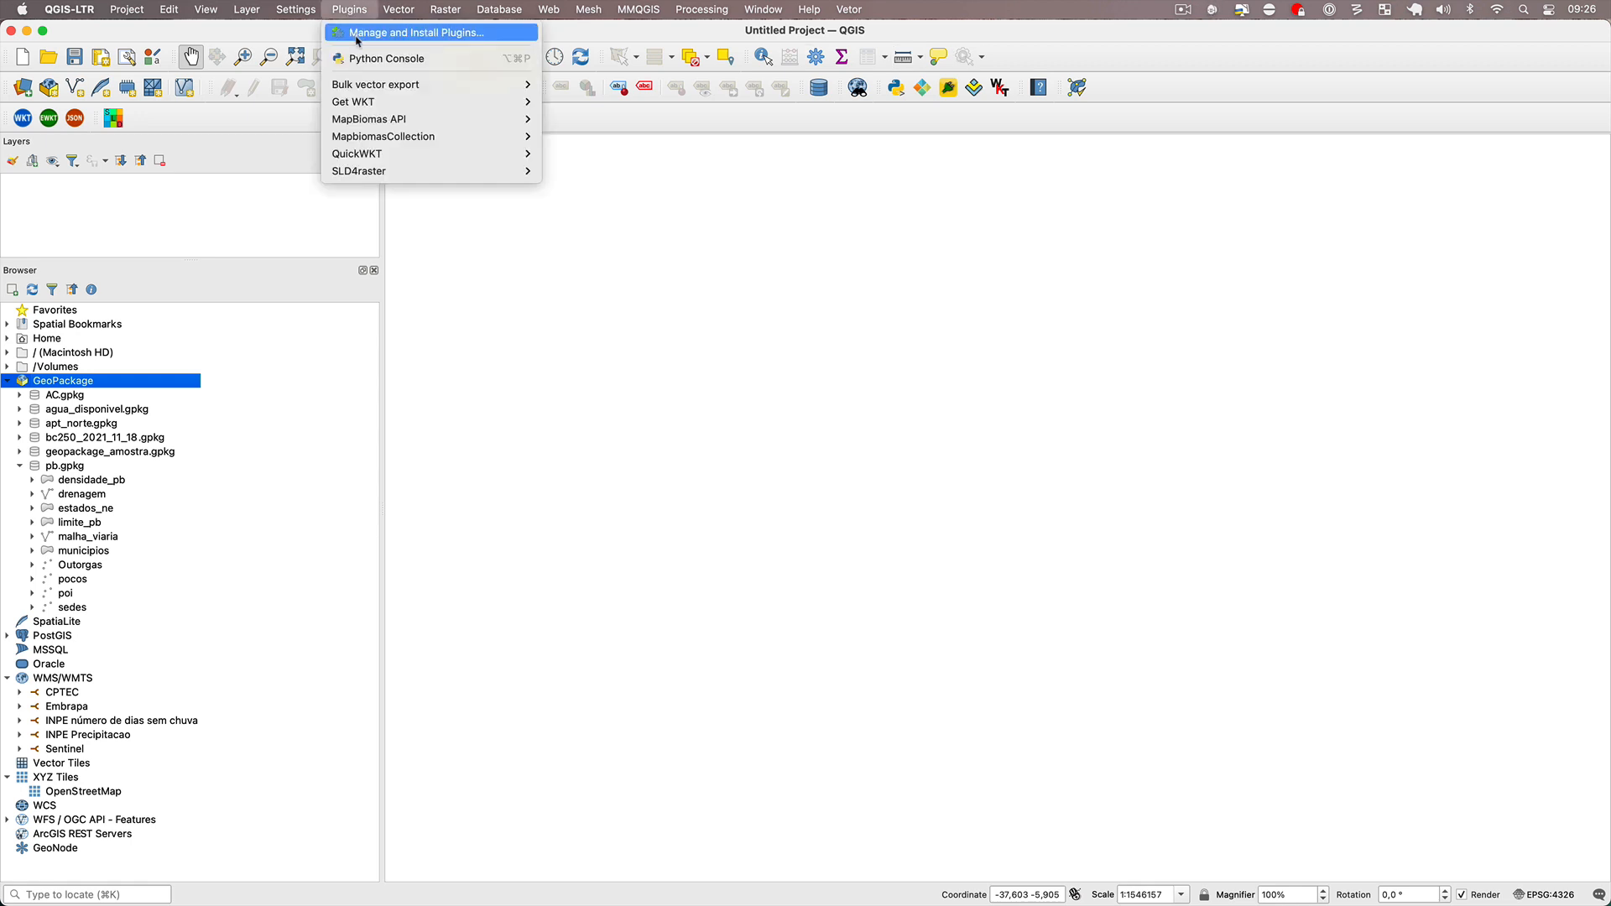
{"action": "left_click", "coordinate": [359, 38]}
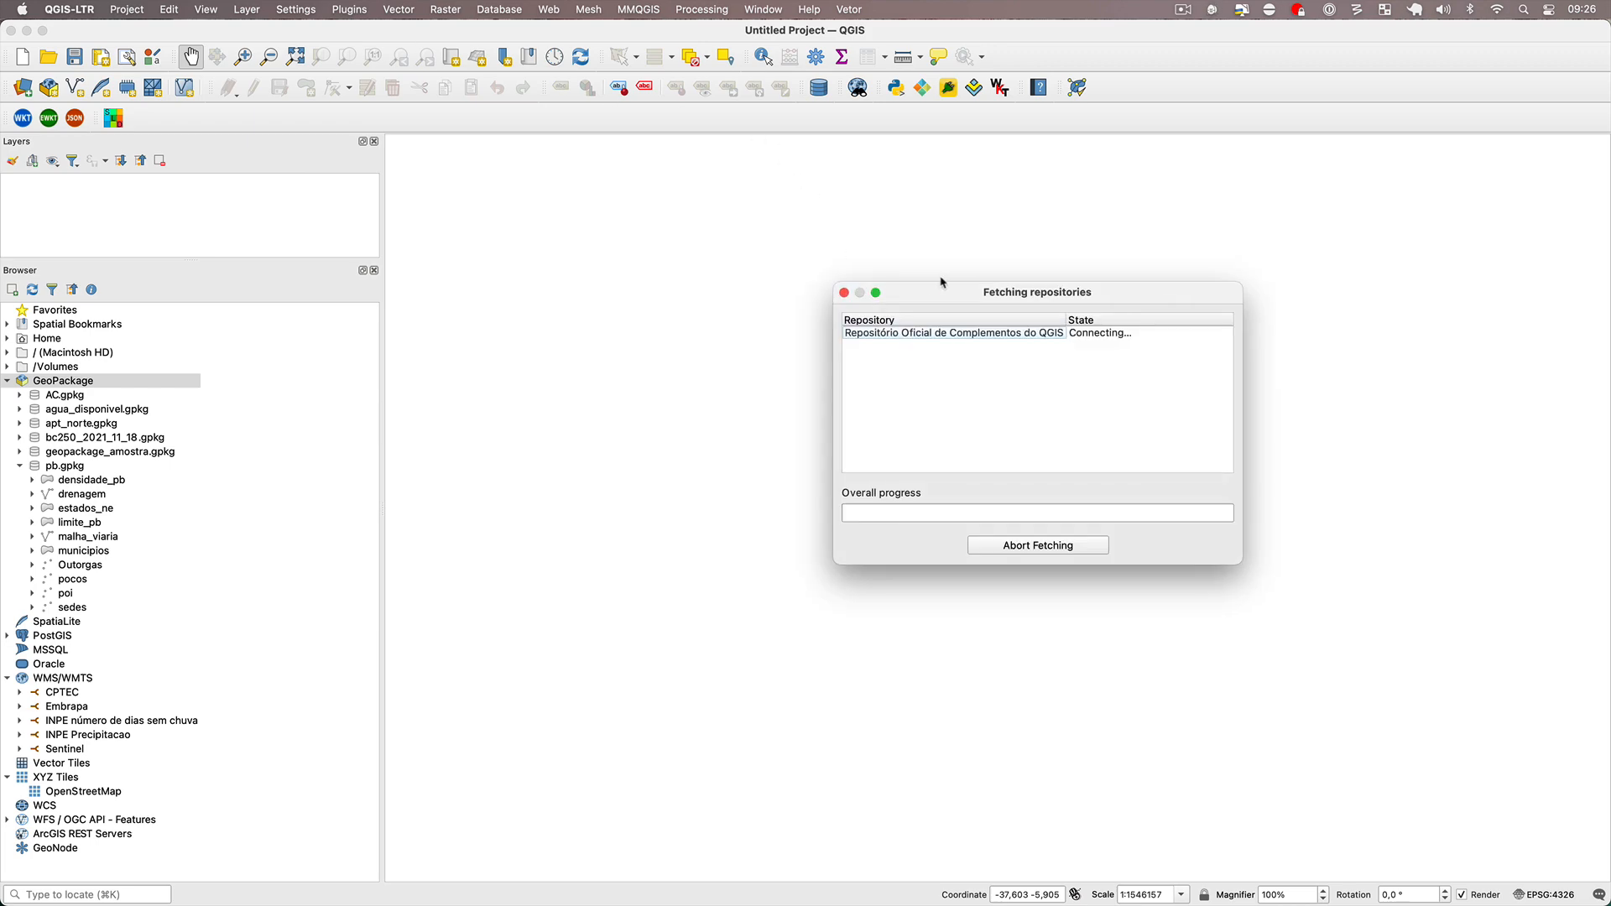
{"action": "left_click_drag", "start_coordinate": [1025, 293], "coordinate": [768, 243]}
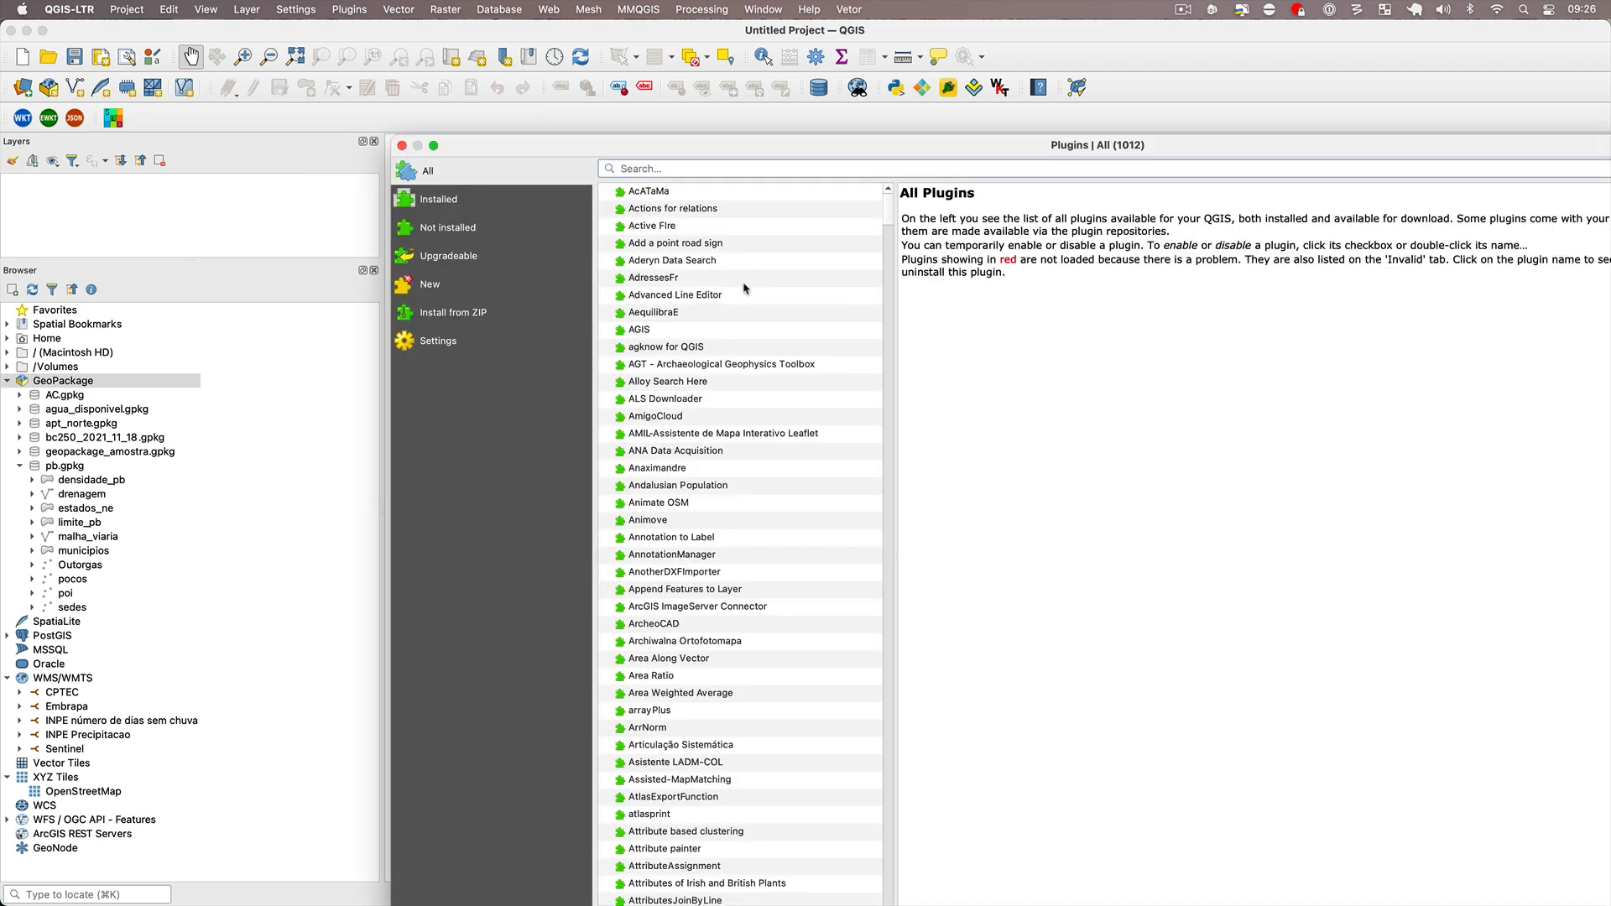
Check among the installed plugins that DB Manager is enabled, and close the plugin manager.
{"action": "left_click_drag", "start_coordinate": [750, 148], "coordinate": [466, 38]}
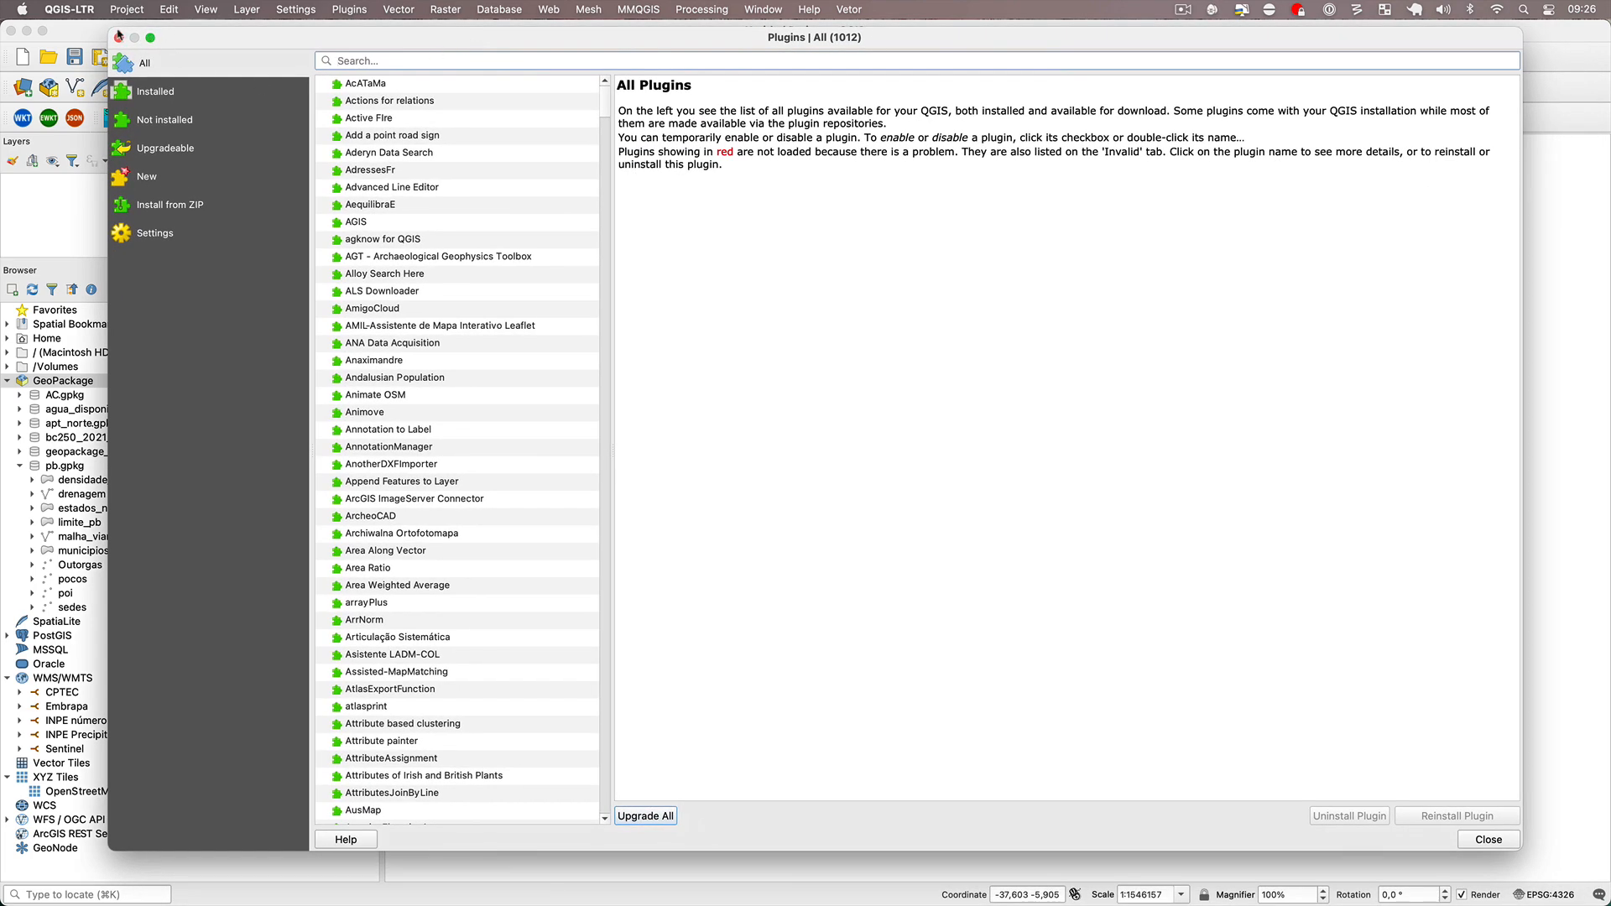
{"action": "left_click_drag", "start_coordinate": [113, 29], "coordinate": [247, 74]}
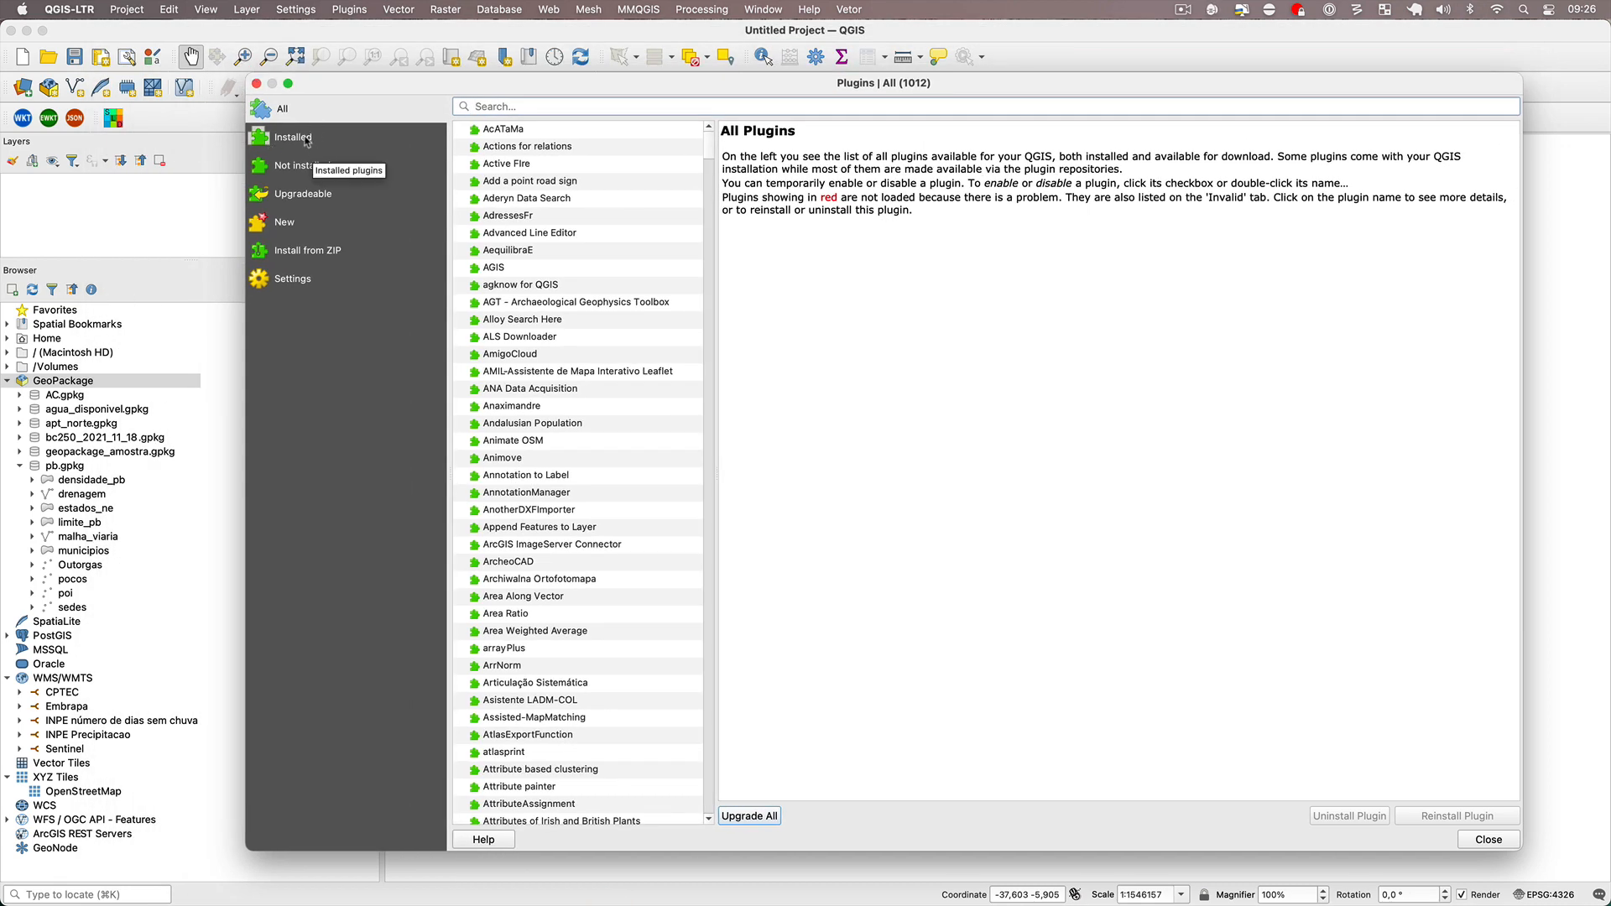
{"action": "left_click", "coordinate": [307, 141]}
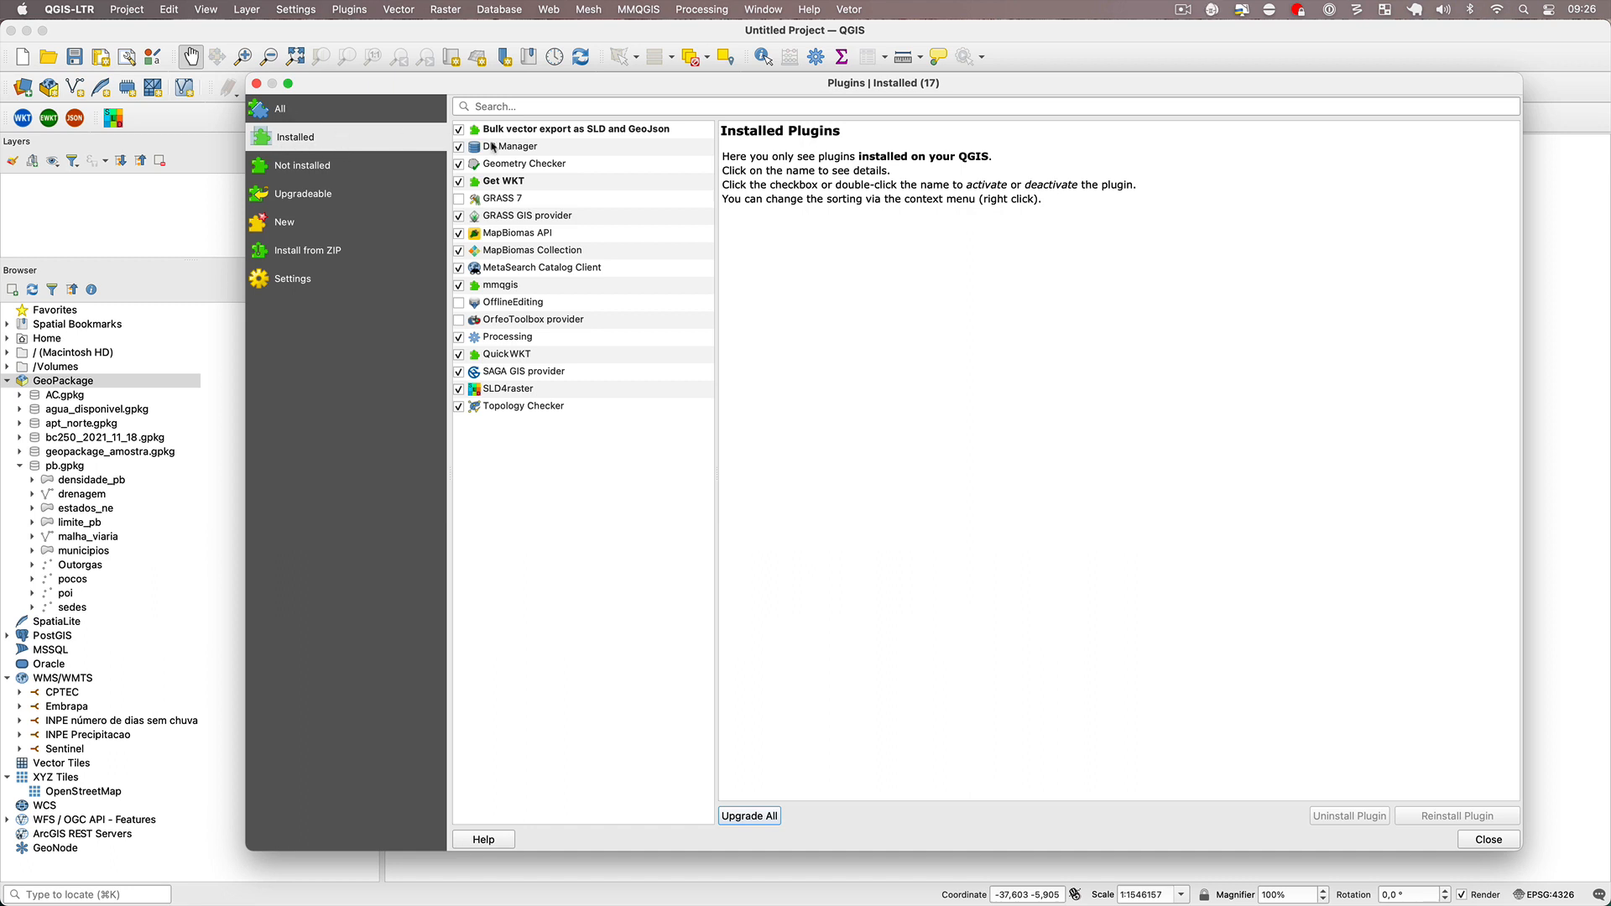
{"action": "left_click", "coordinate": [468, 151]}
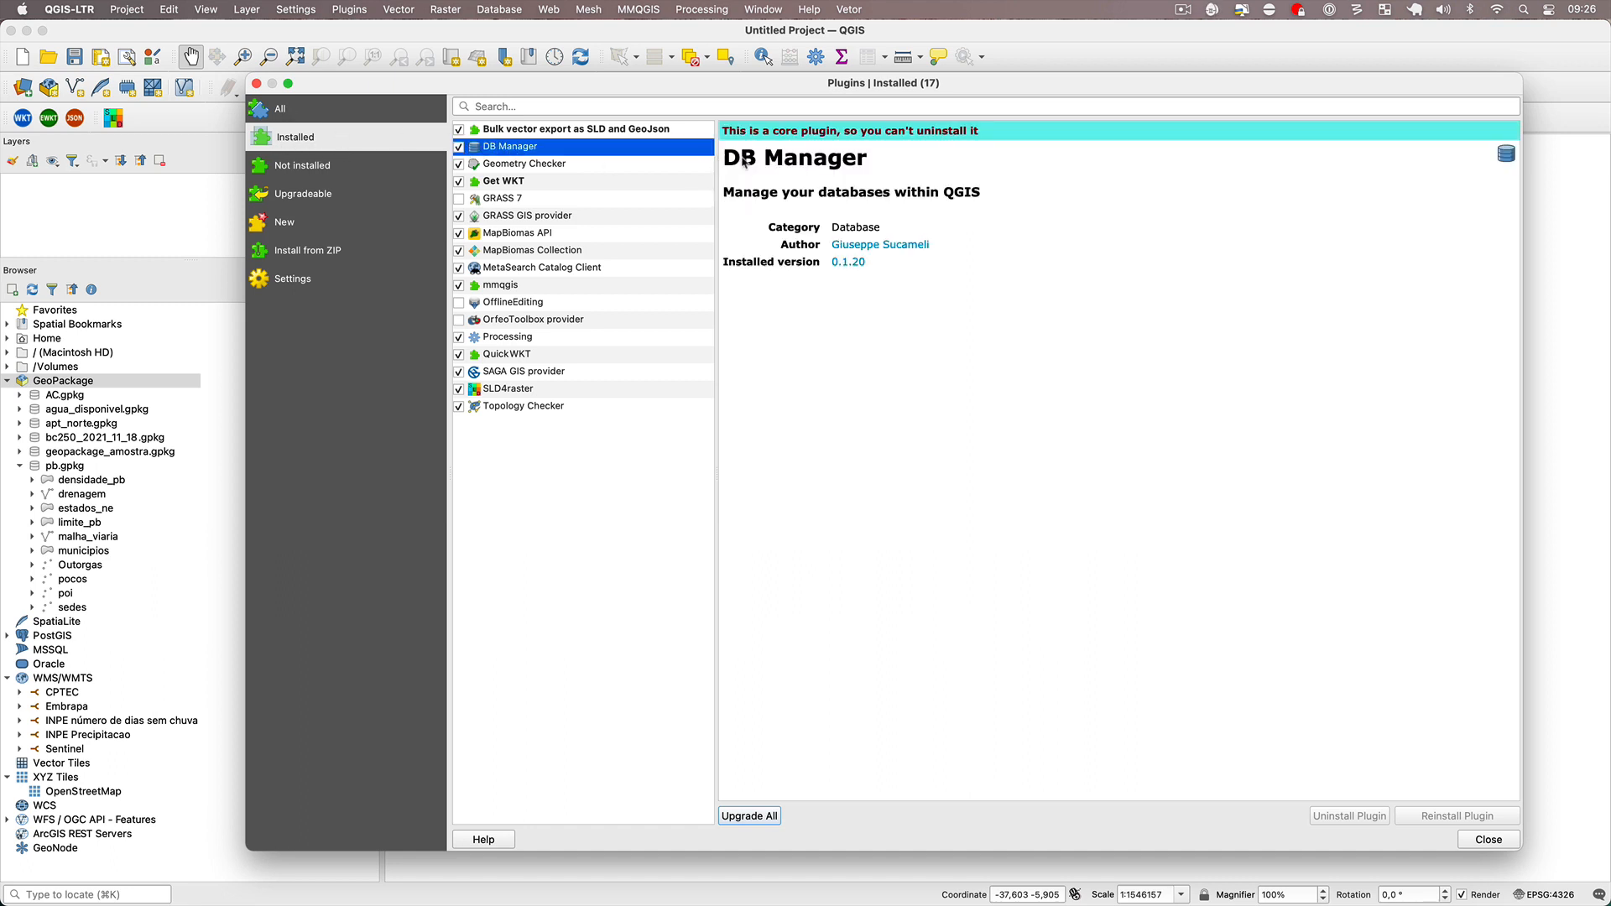
{"action": "left_click_drag", "start_coordinate": [727, 159], "coordinate": [862, 158]}
{"action": "left_click", "coordinate": [871, 180]}
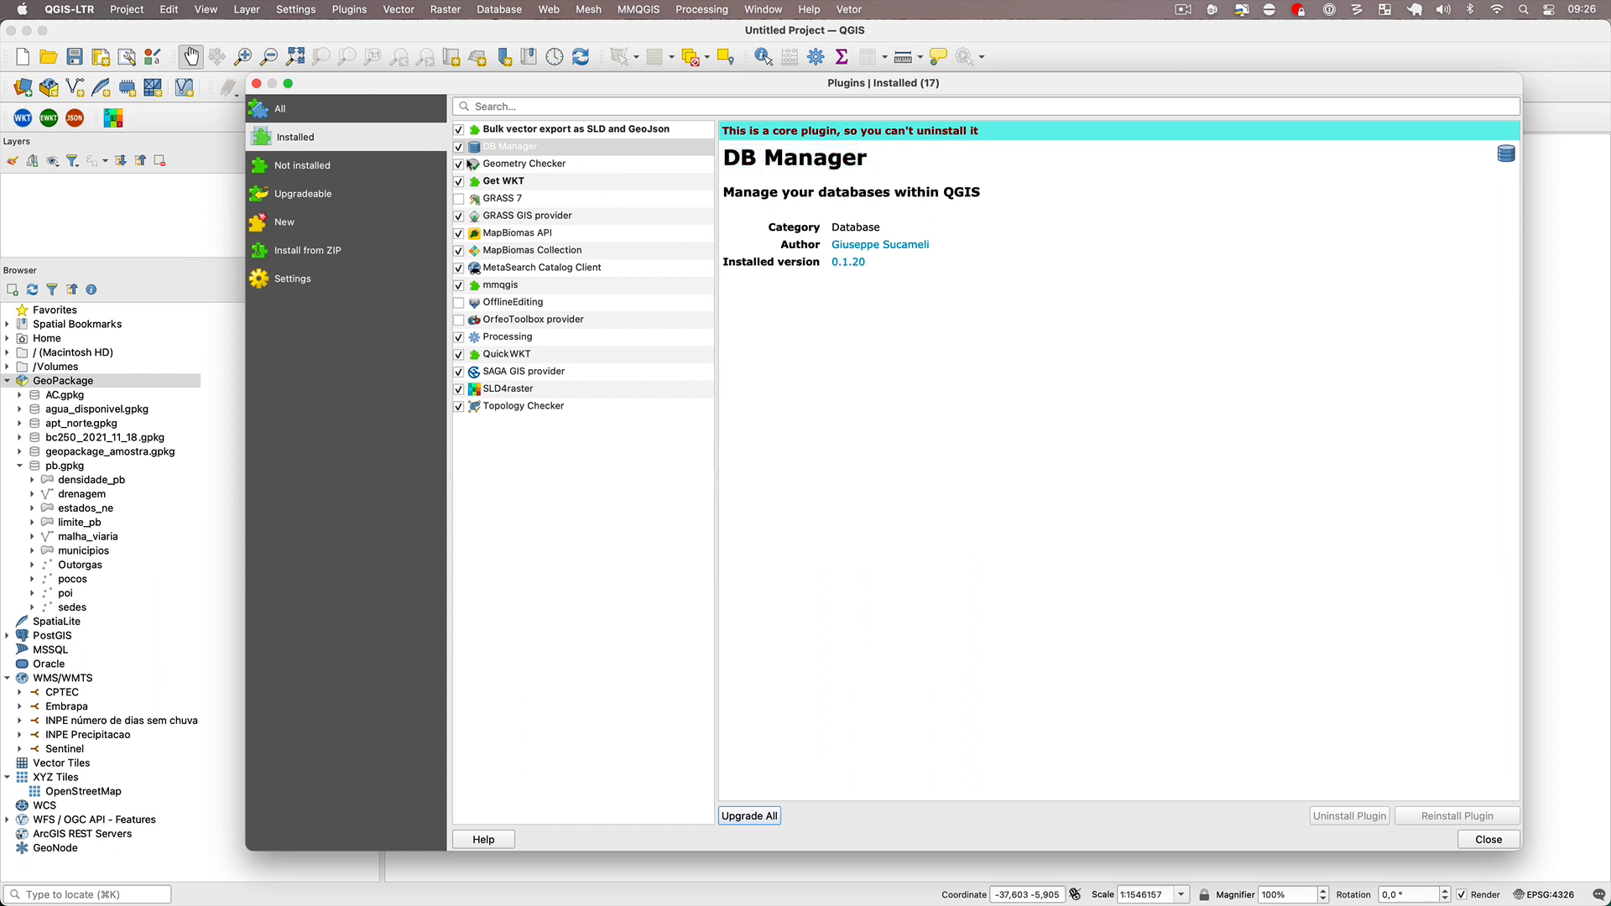
{"action": "left_click", "coordinate": [459, 150]}
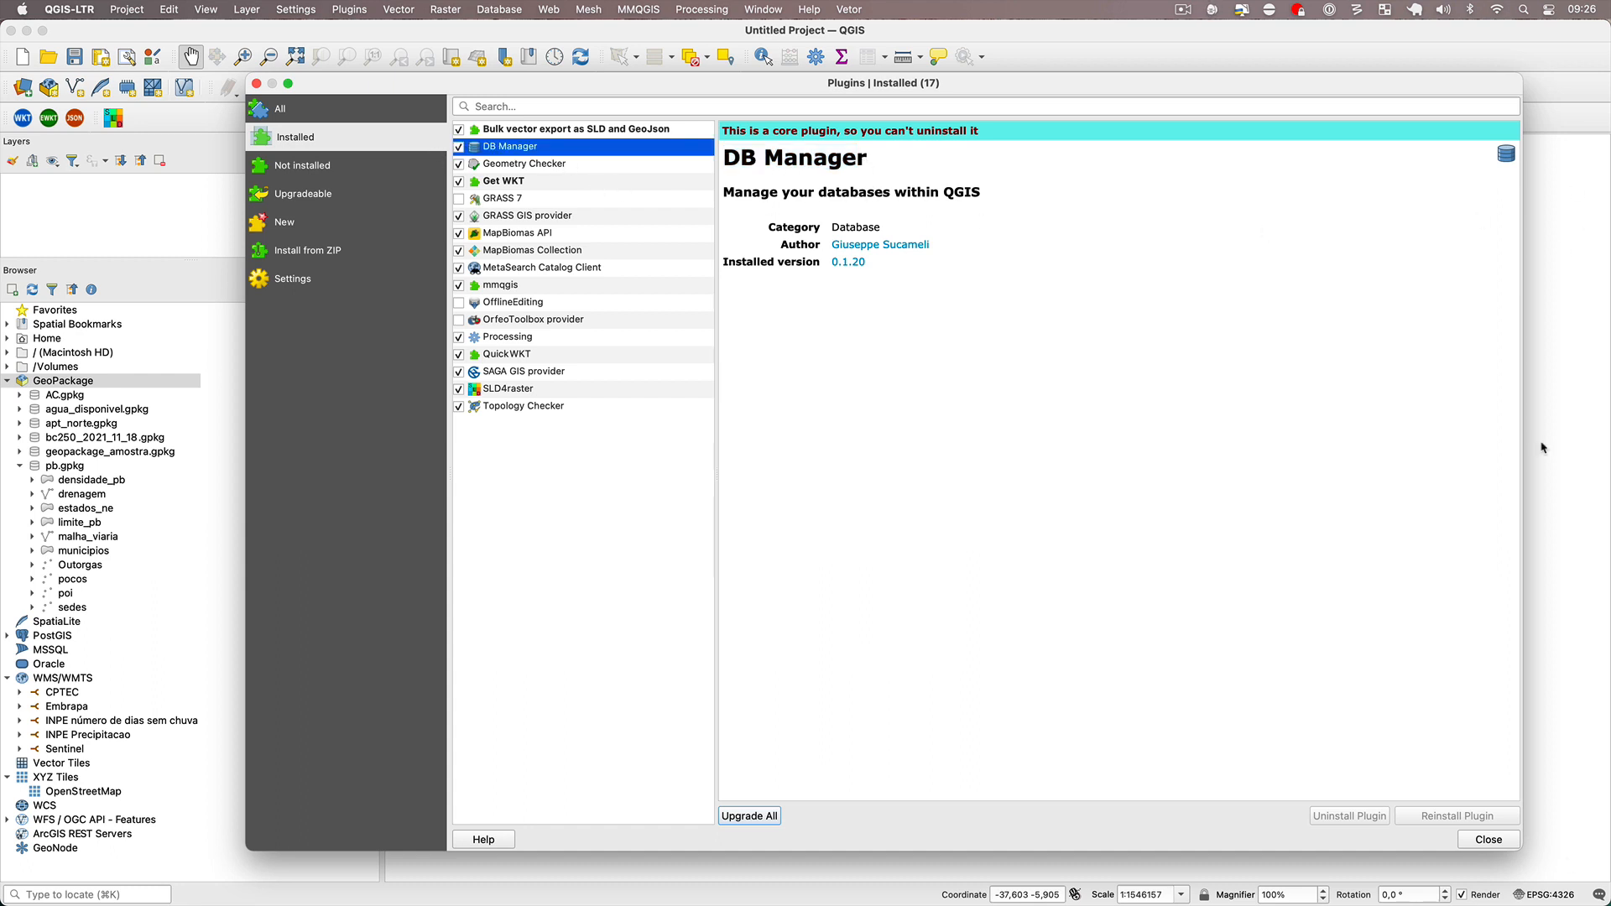
{"action": "left_click", "coordinate": [1516, 841]}
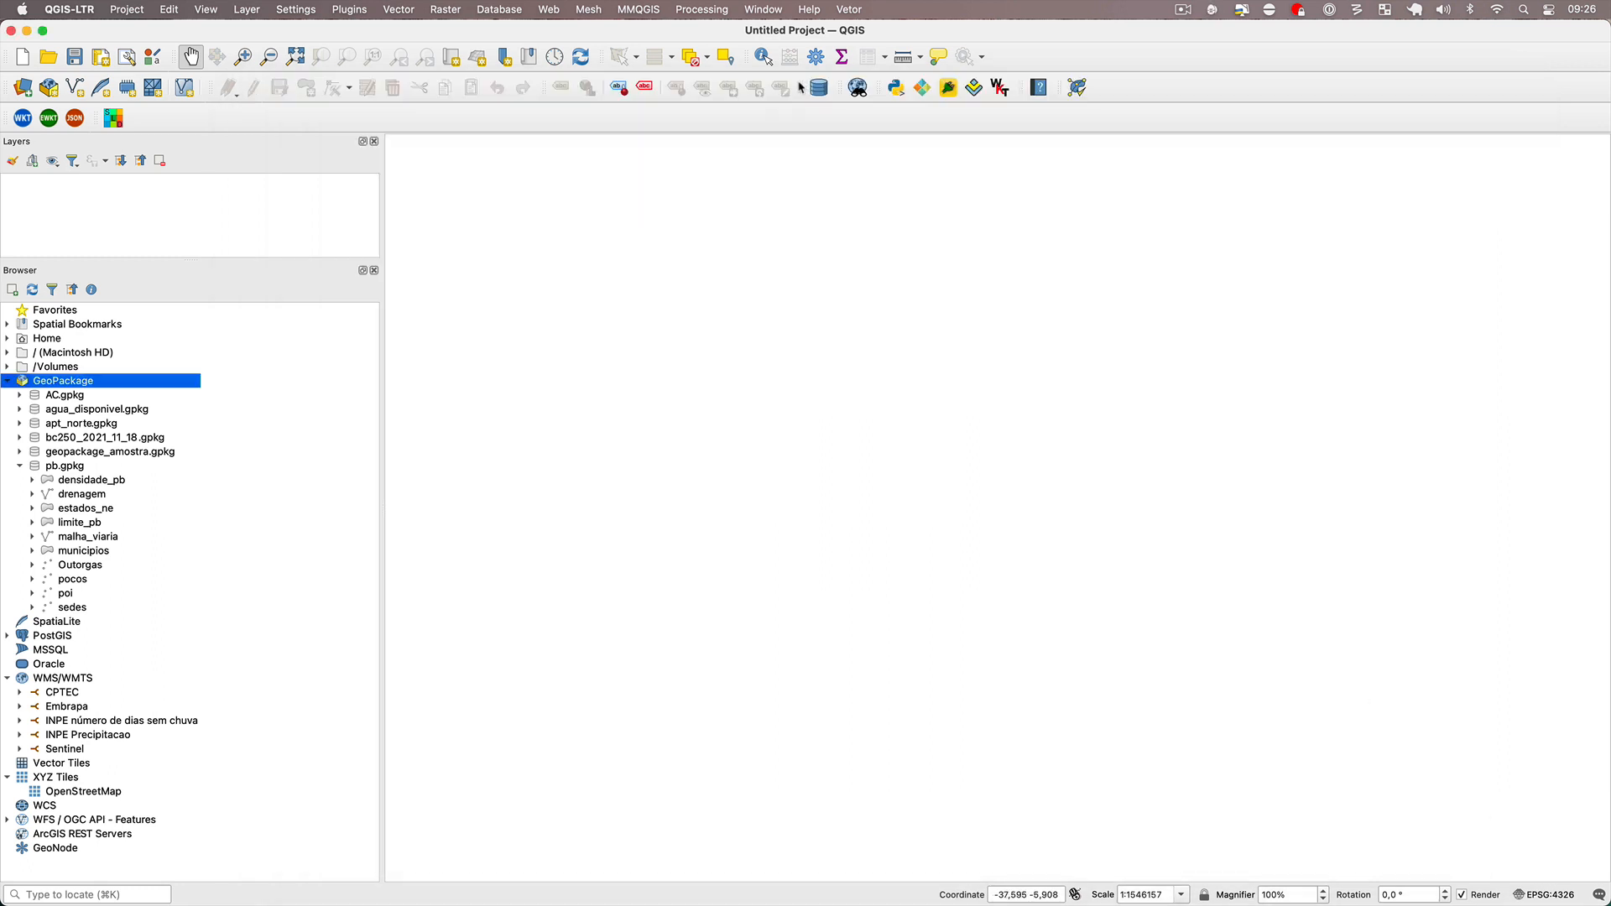
Check that the Database Toolbar is enabled, and view the existing PostGIS connections in DB Manager.
{"action": "right_click", "coordinate": [760, 55]}
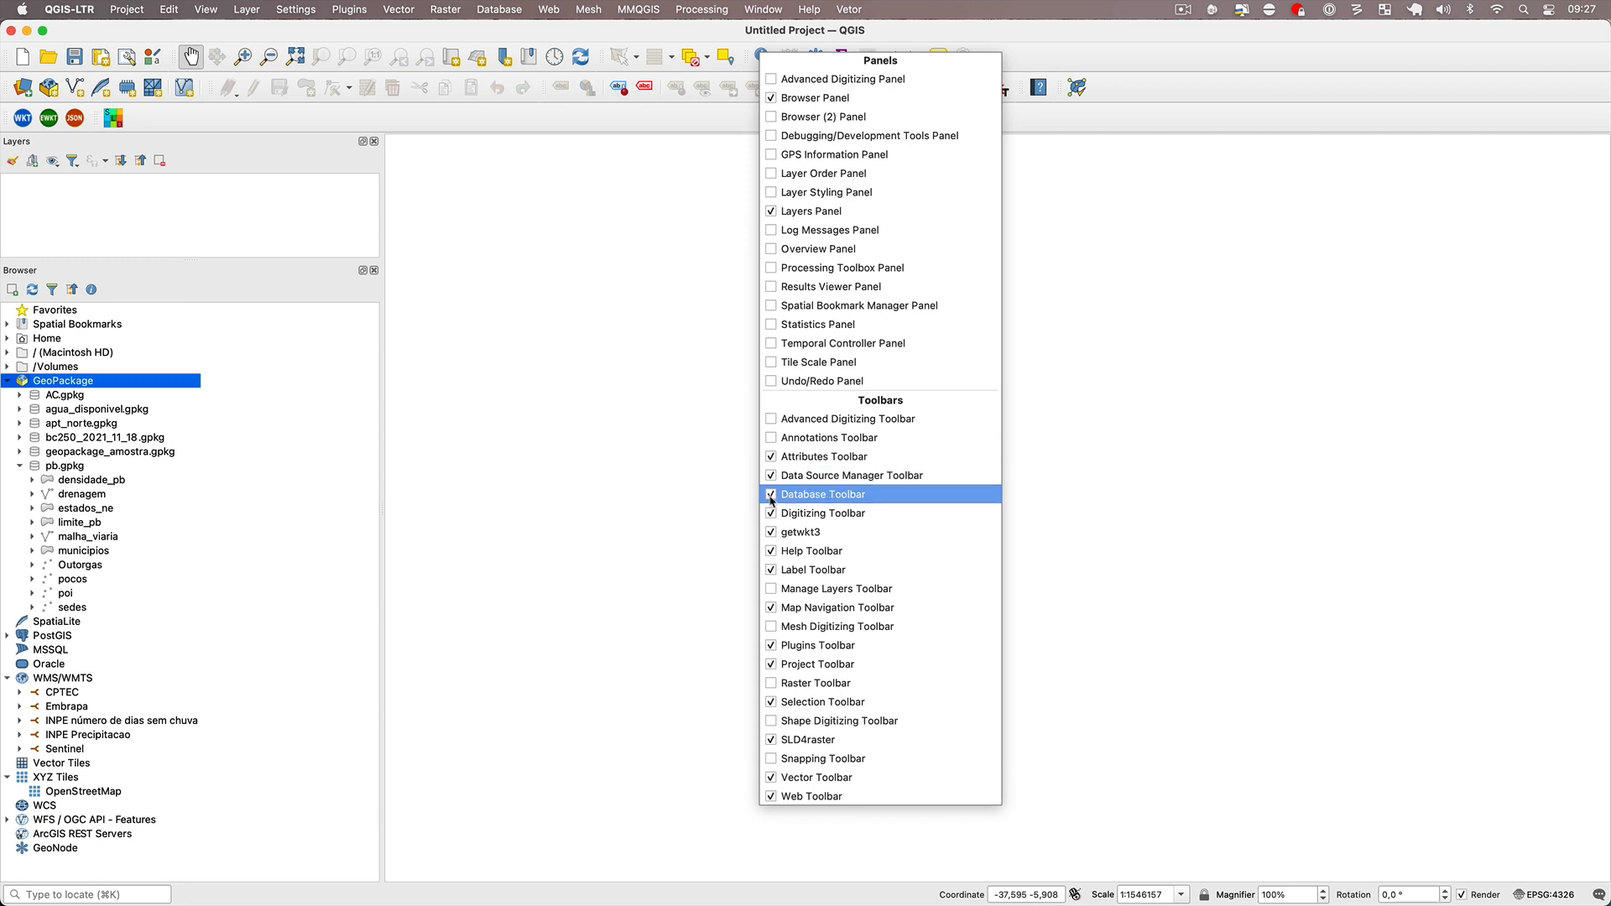
{"action": "left_click", "coordinate": [1179, 287]}
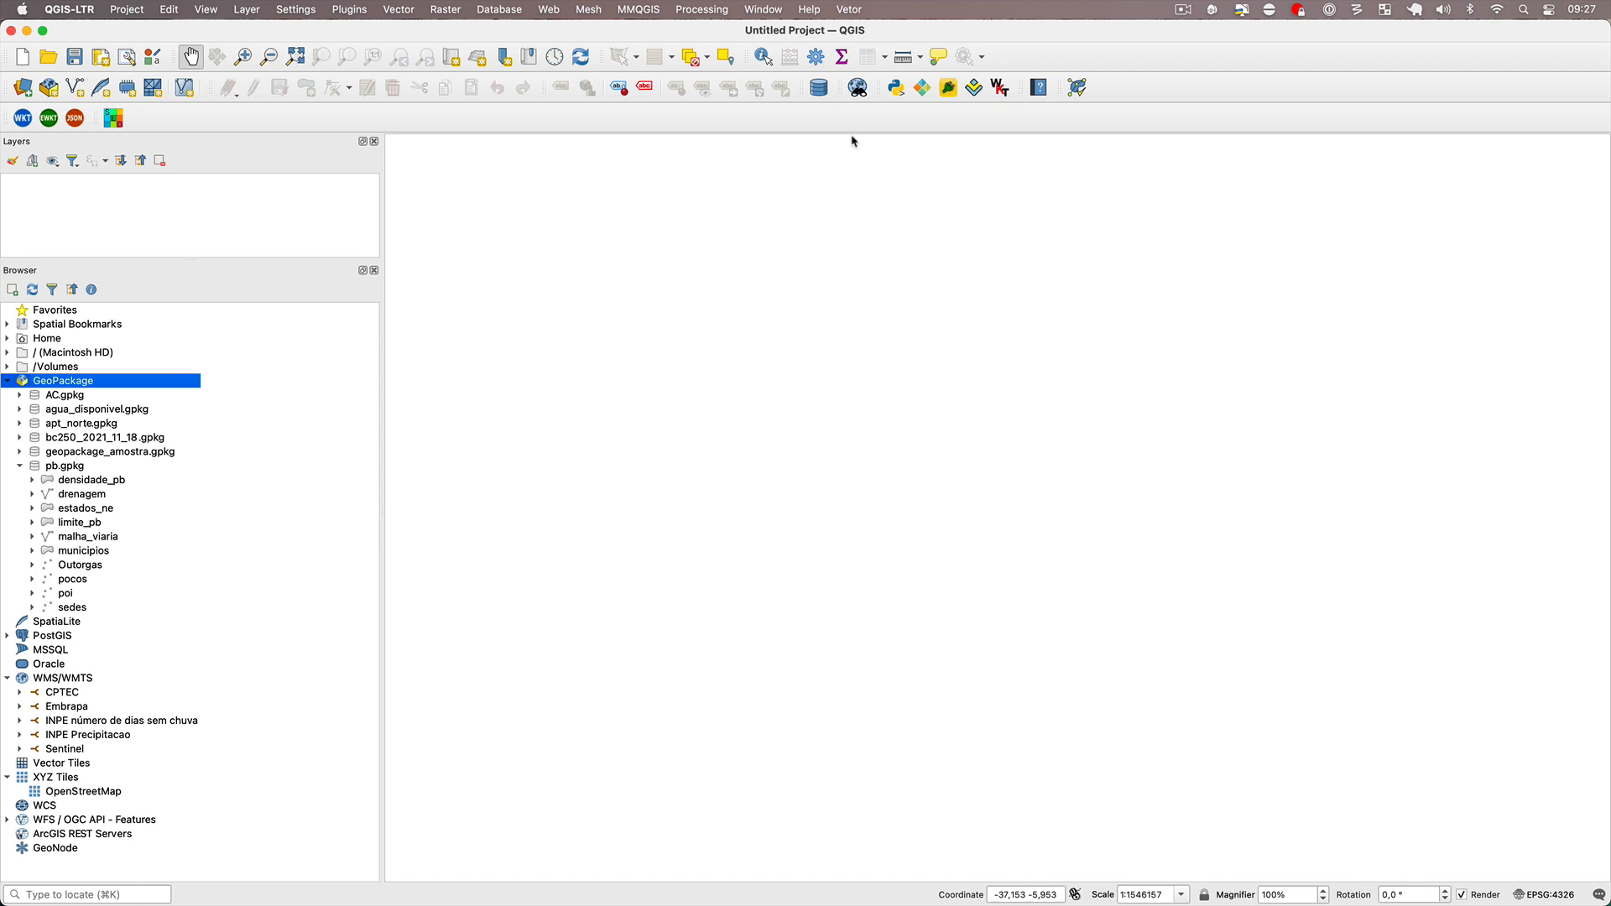
{"action": "left_click", "coordinate": [818, 94]}
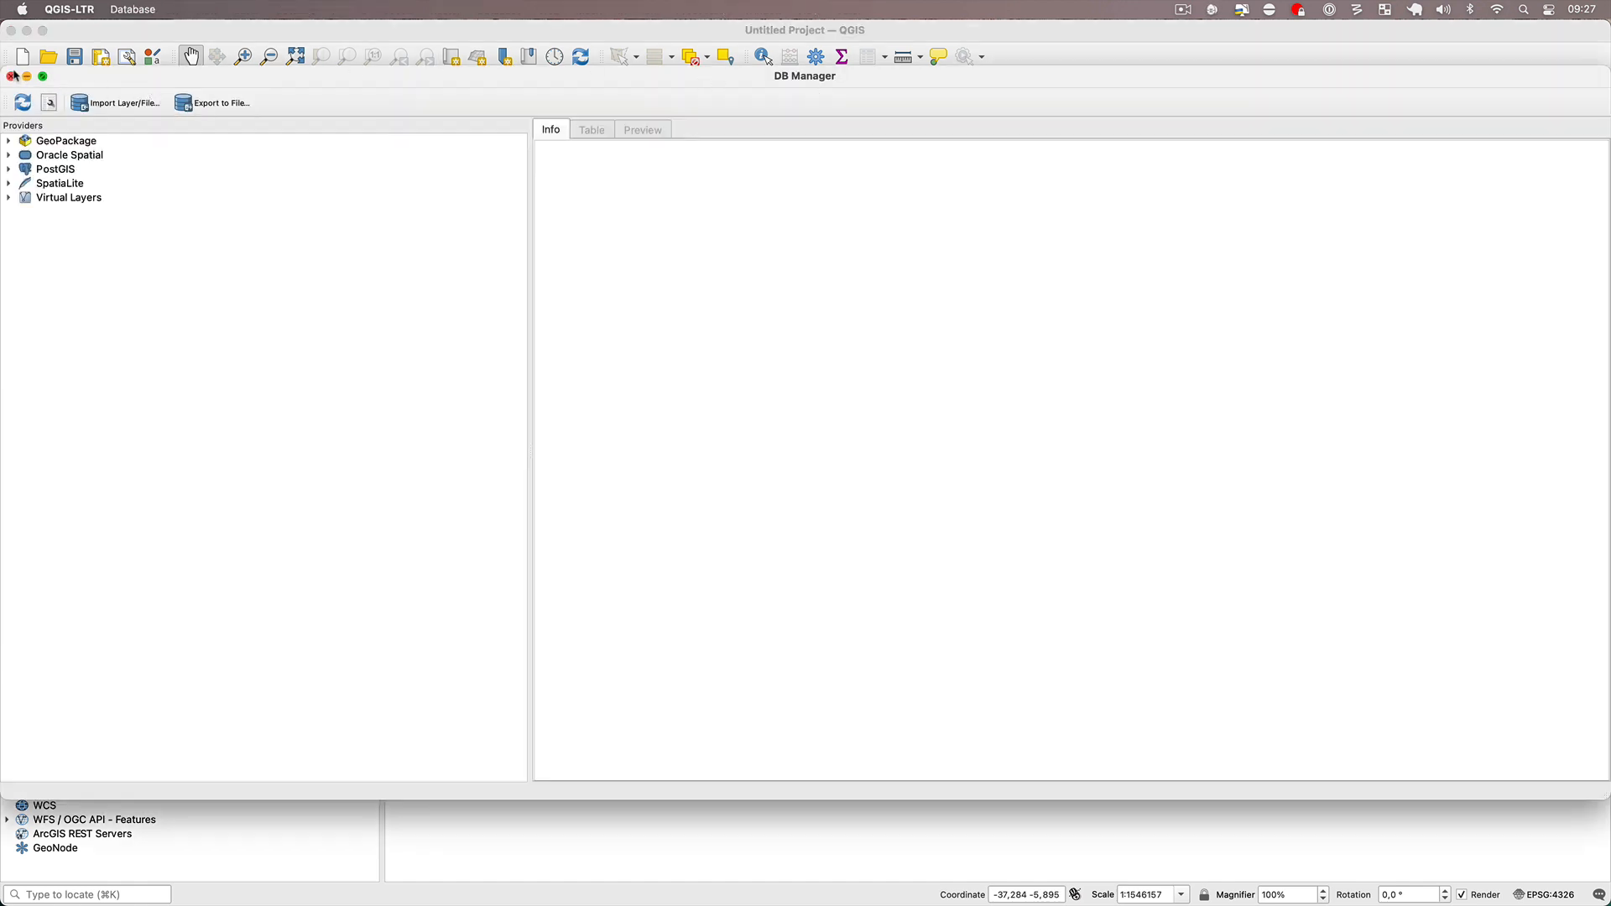
{"action": "left_click_drag", "start_coordinate": [4, 69], "coordinate": [646, 164]}
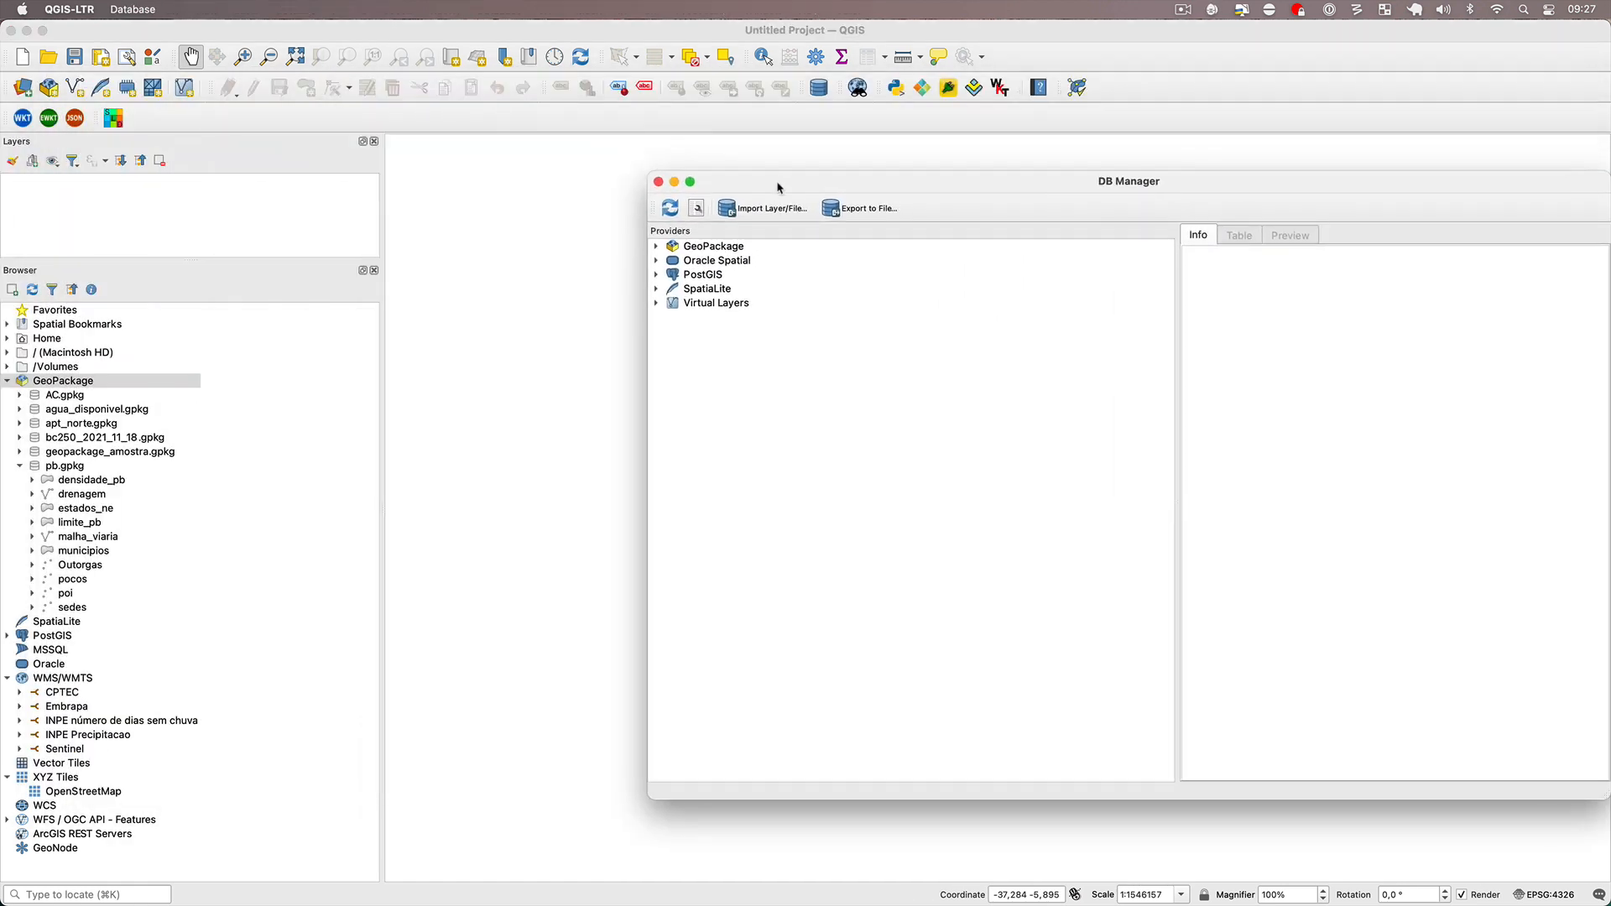
{"action": "left_click_drag", "start_coordinate": [777, 183], "coordinate": [511, 110]}
{"action": "left_click", "coordinate": [418, 206]}
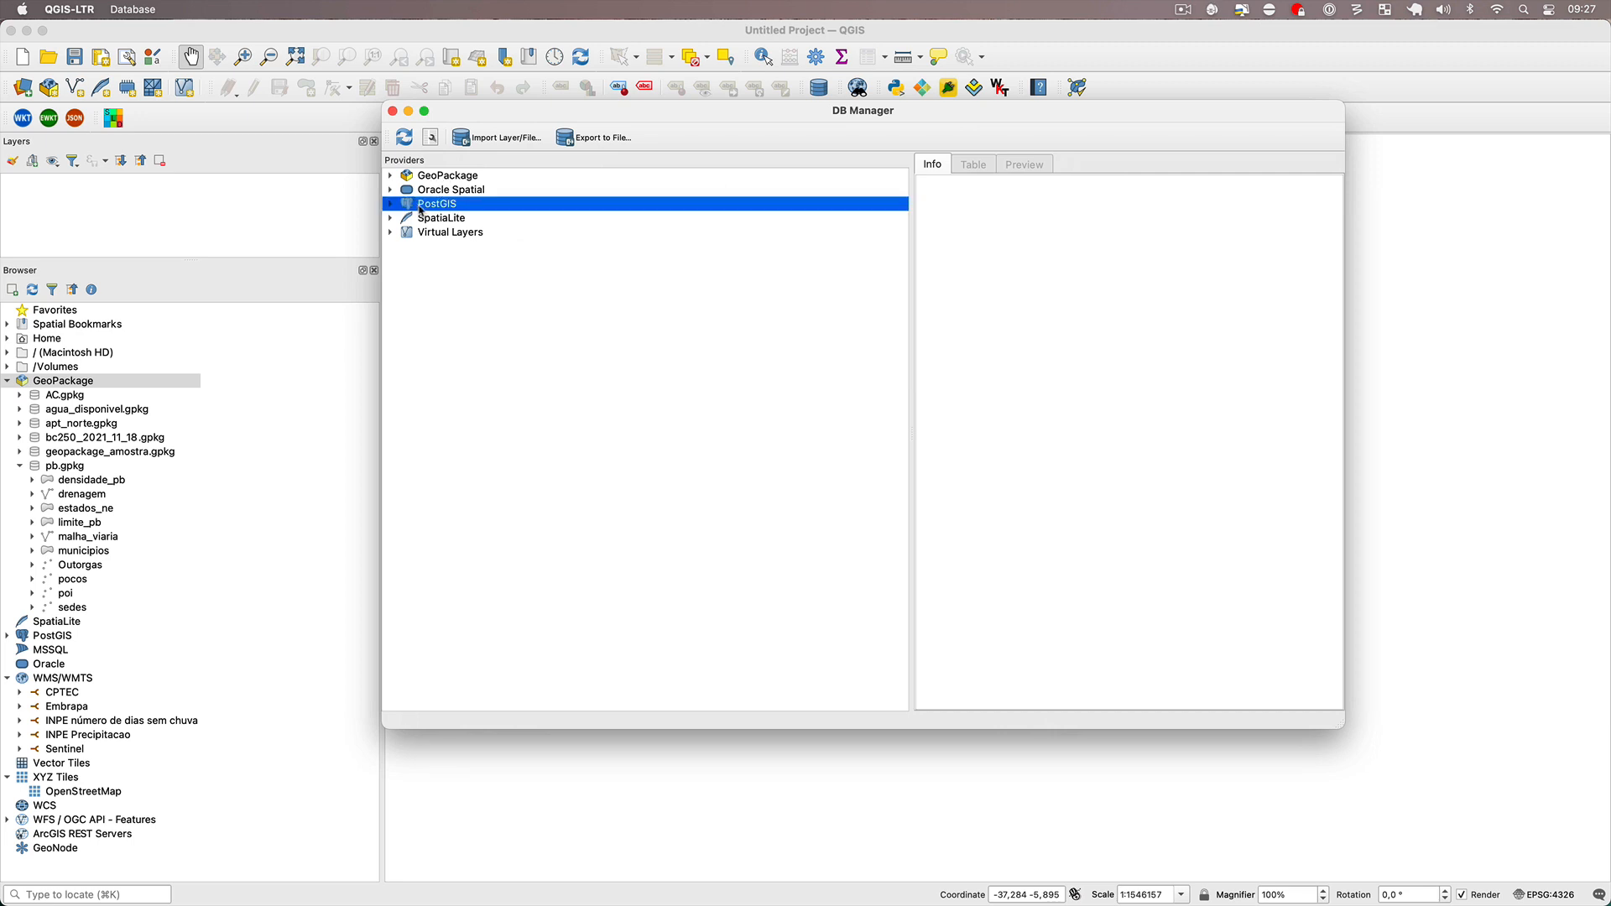
{"action": "left_click", "coordinate": [392, 206]}
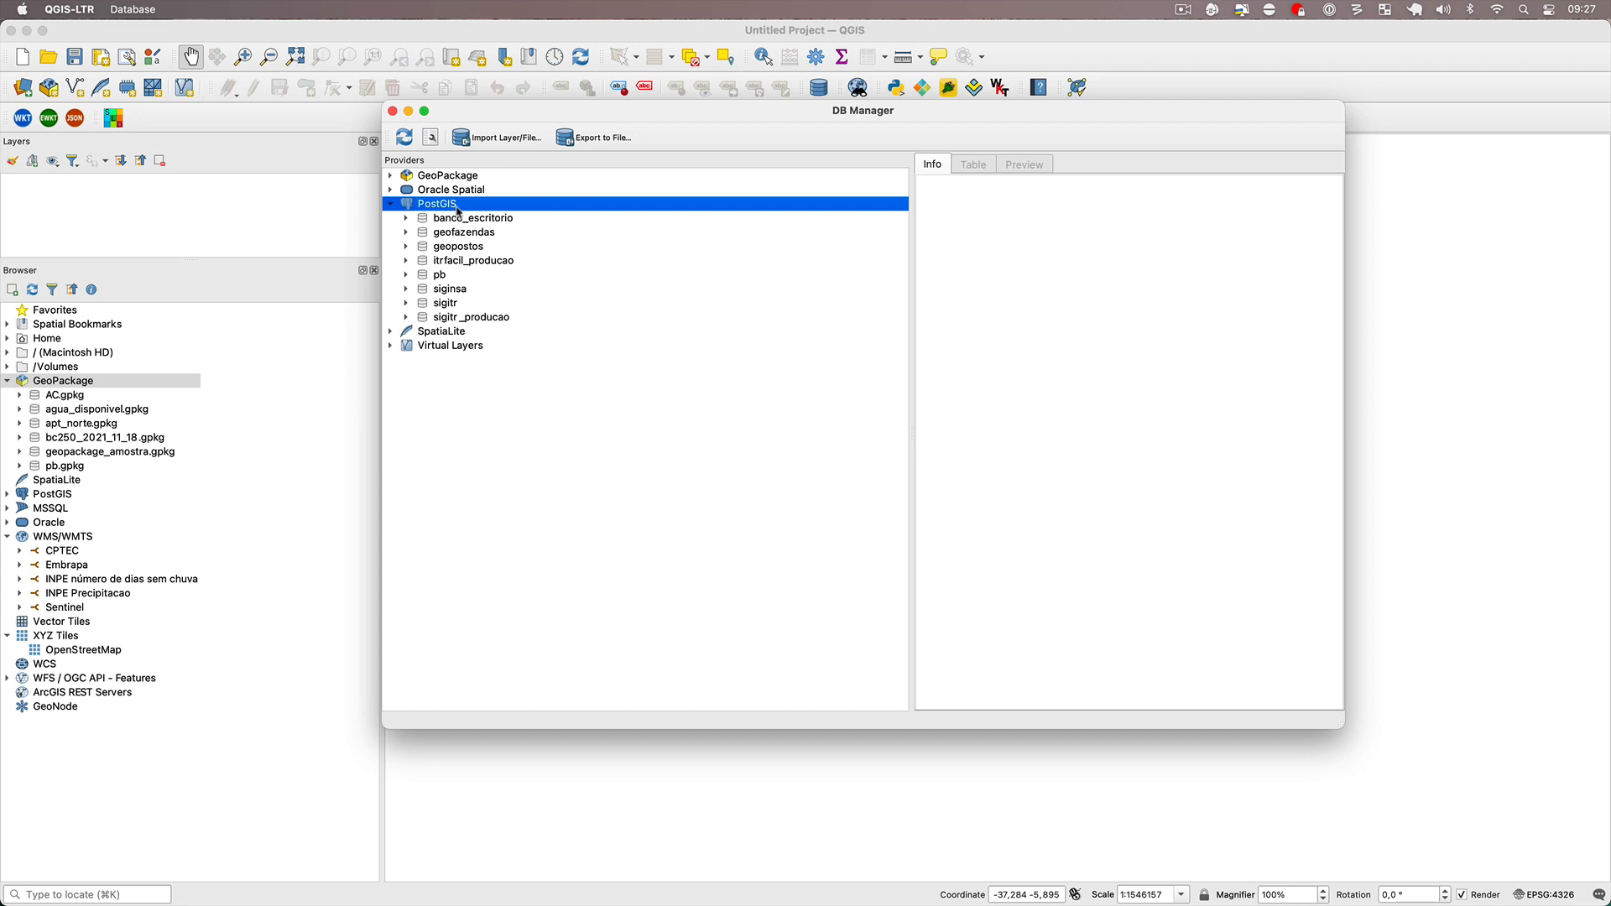
{"action": "left_click", "coordinate": [428, 38]}
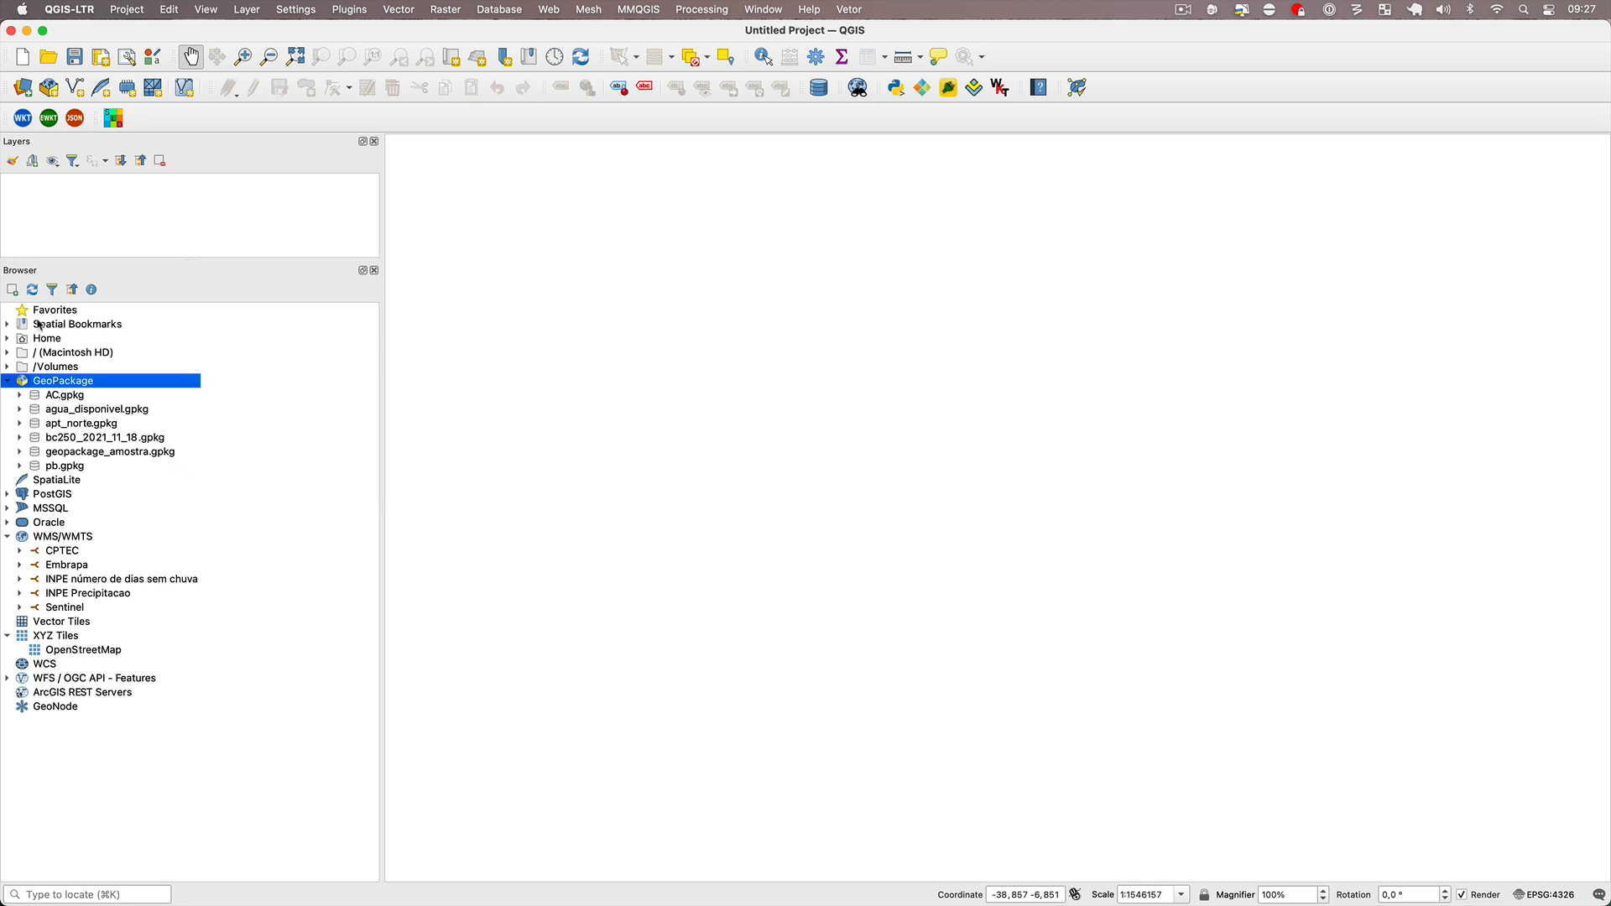
Start a new PostGIS connection named paraiba with host localhost and database paraiba.
{"action": "left_click", "coordinate": [7, 495]}
{"action": "left_click", "coordinate": [6, 495]}
{"action": "left_click", "coordinate": [7, 494]}
{"action": "right_click", "coordinate": [61, 498]}
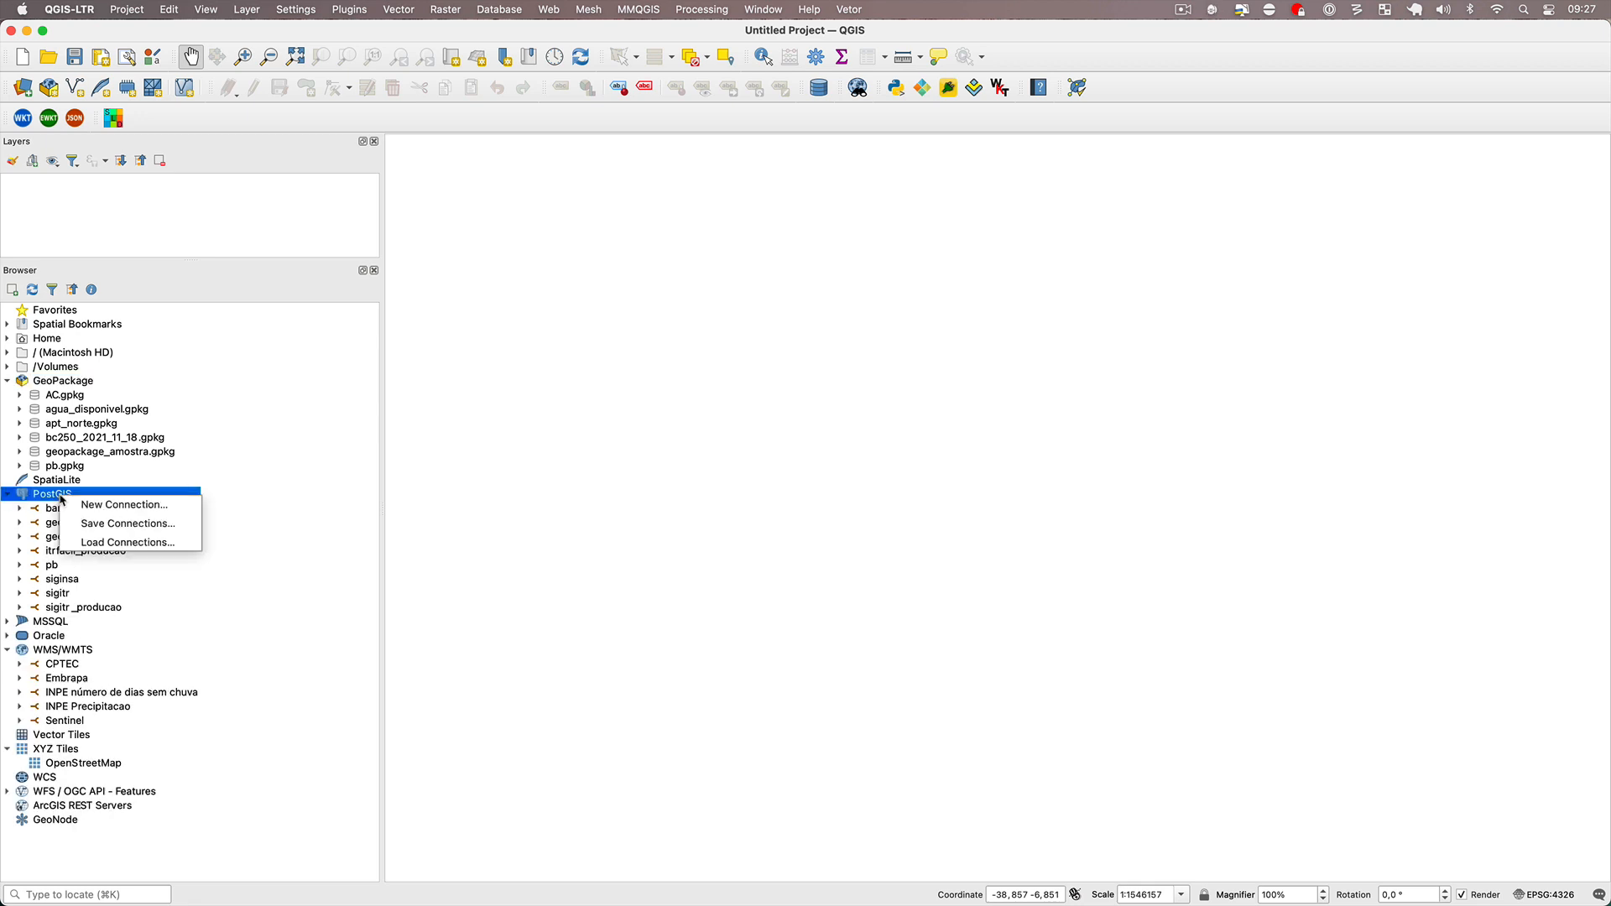
{"action": "left_click", "coordinate": [148, 506]}
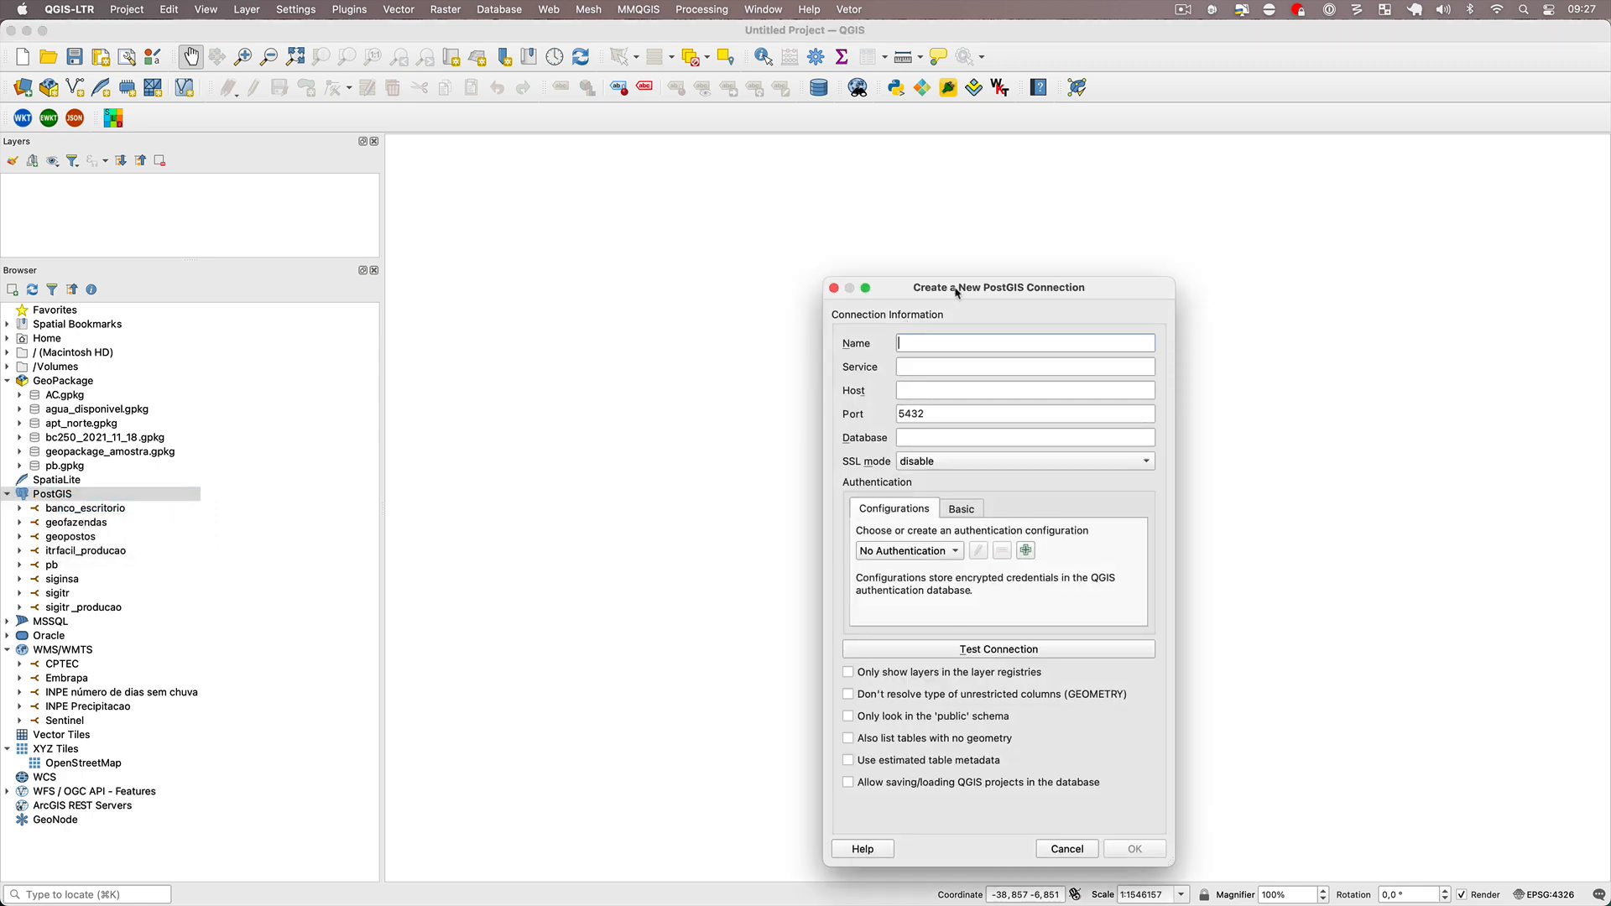
{"action": "left_click_drag", "start_coordinate": [960, 290], "coordinate": [740, 218]}
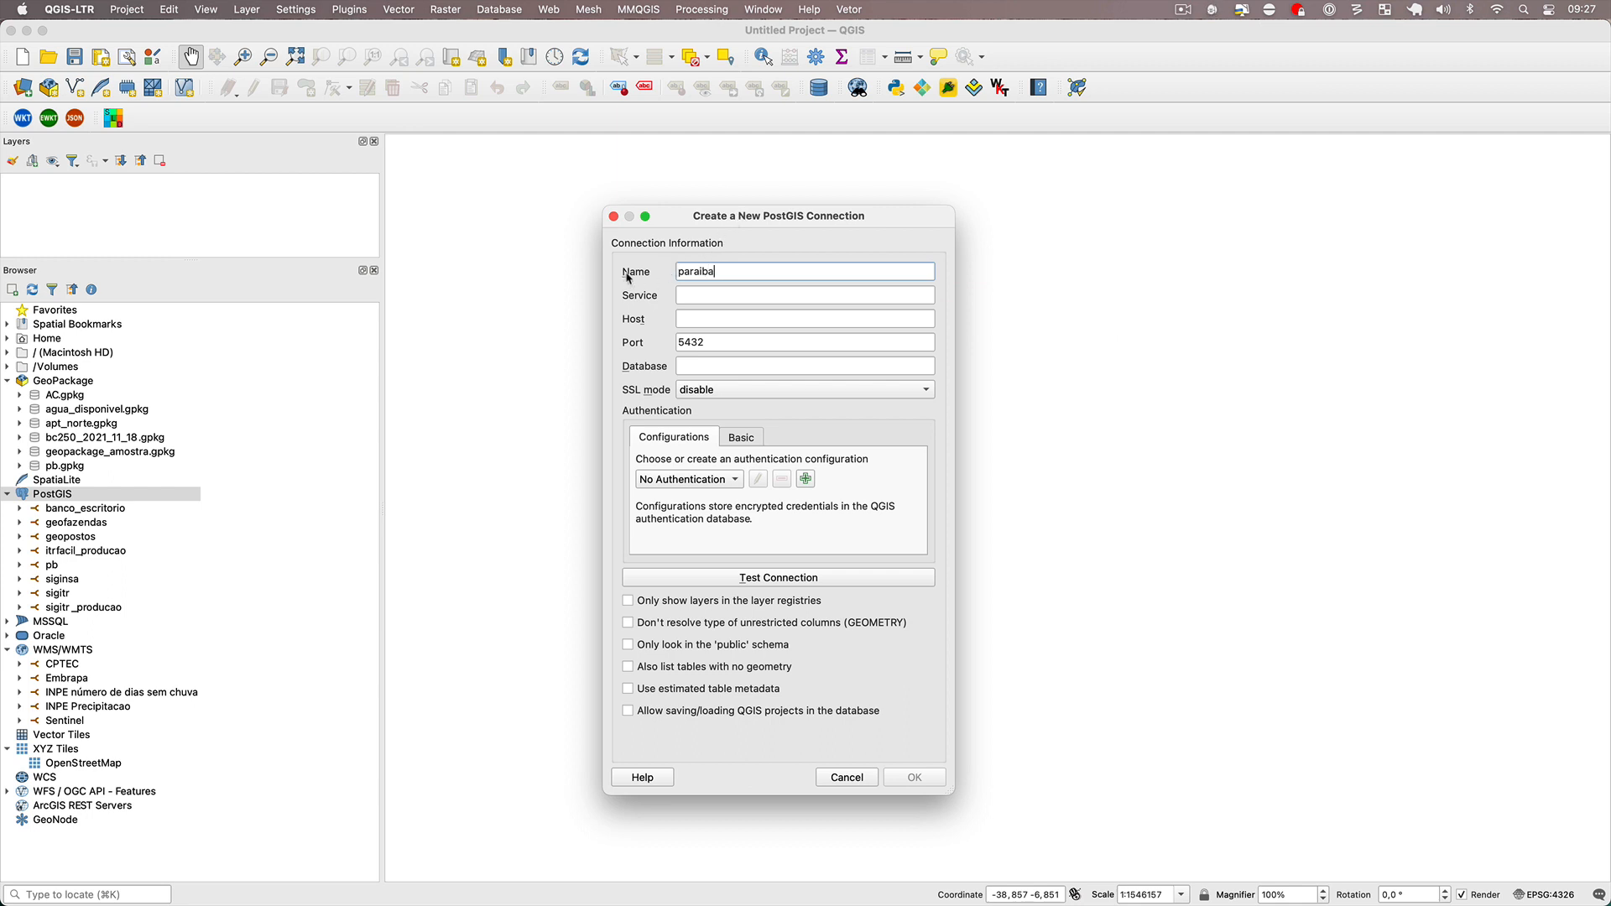
{"action": "left_click", "coordinate": [702, 323]}
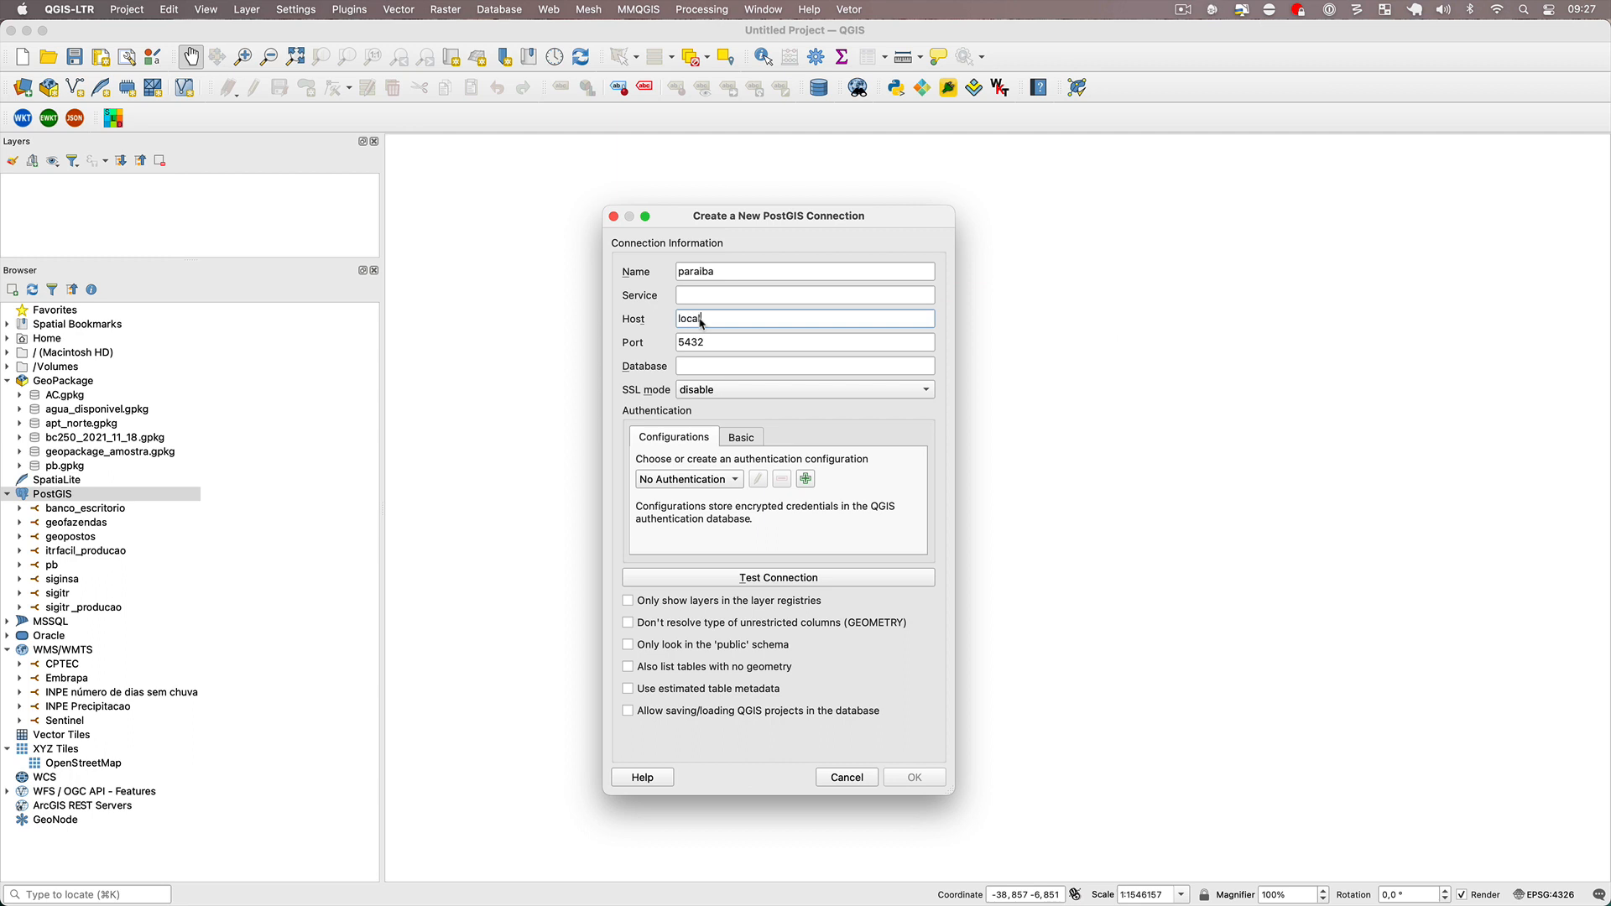
{"action": "left_click", "coordinate": [708, 365]}
{"action": "type", "text": "paraiba"}
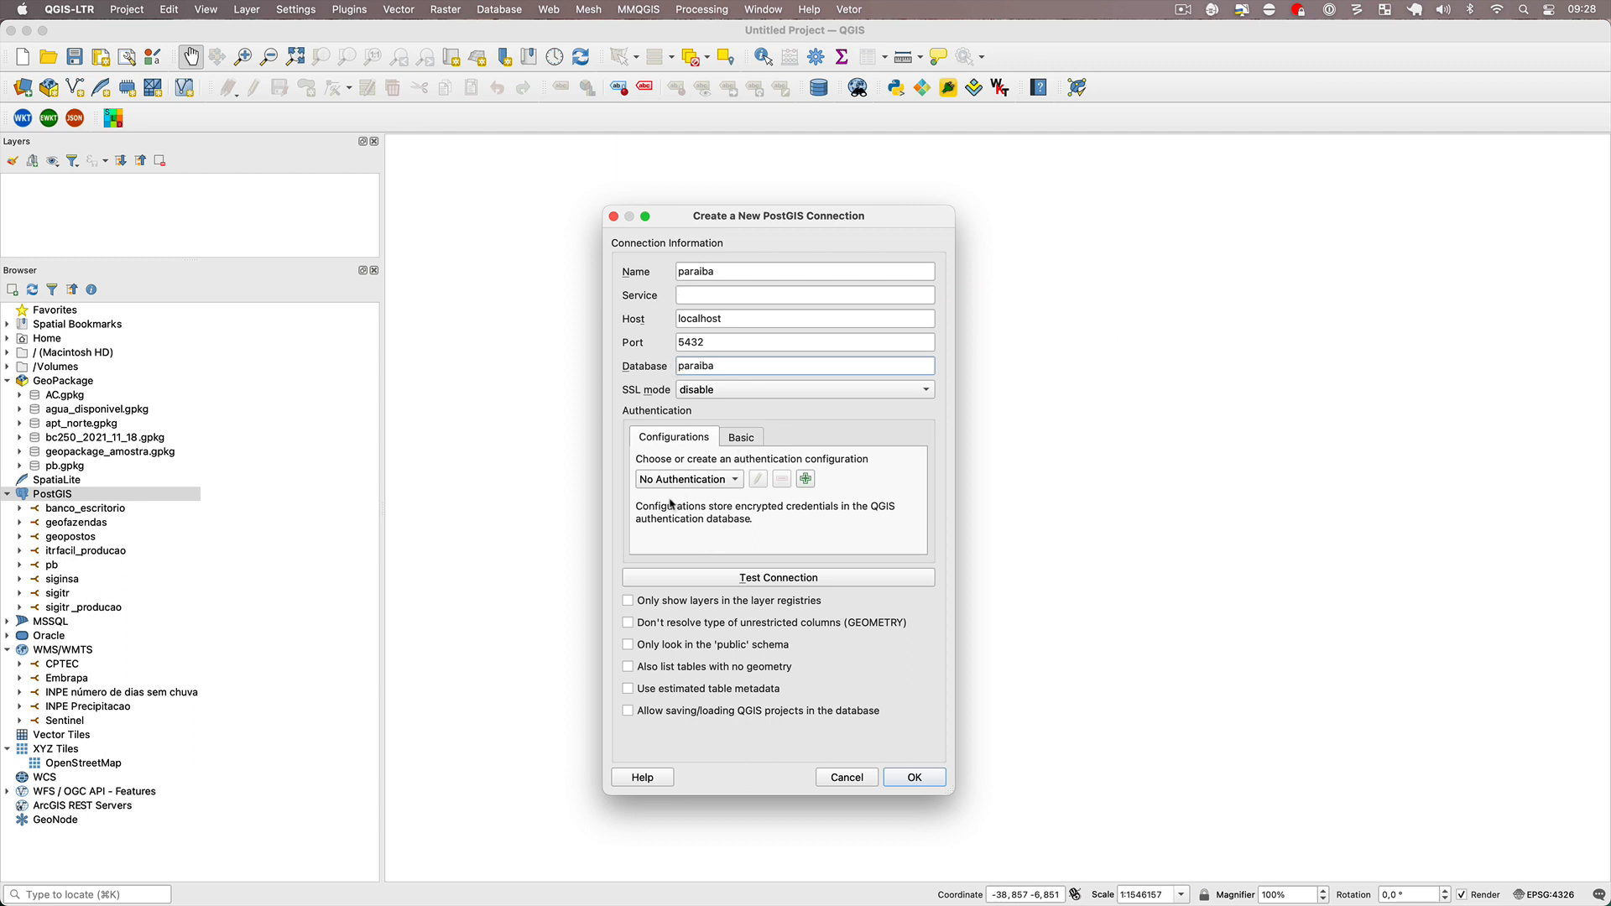
Save the connection with basic authentication, storing user name postgres and the account password, and allow saving/loading QGIS projects in the database.
{"action": "left_click", "coordinate": [744, 438]}
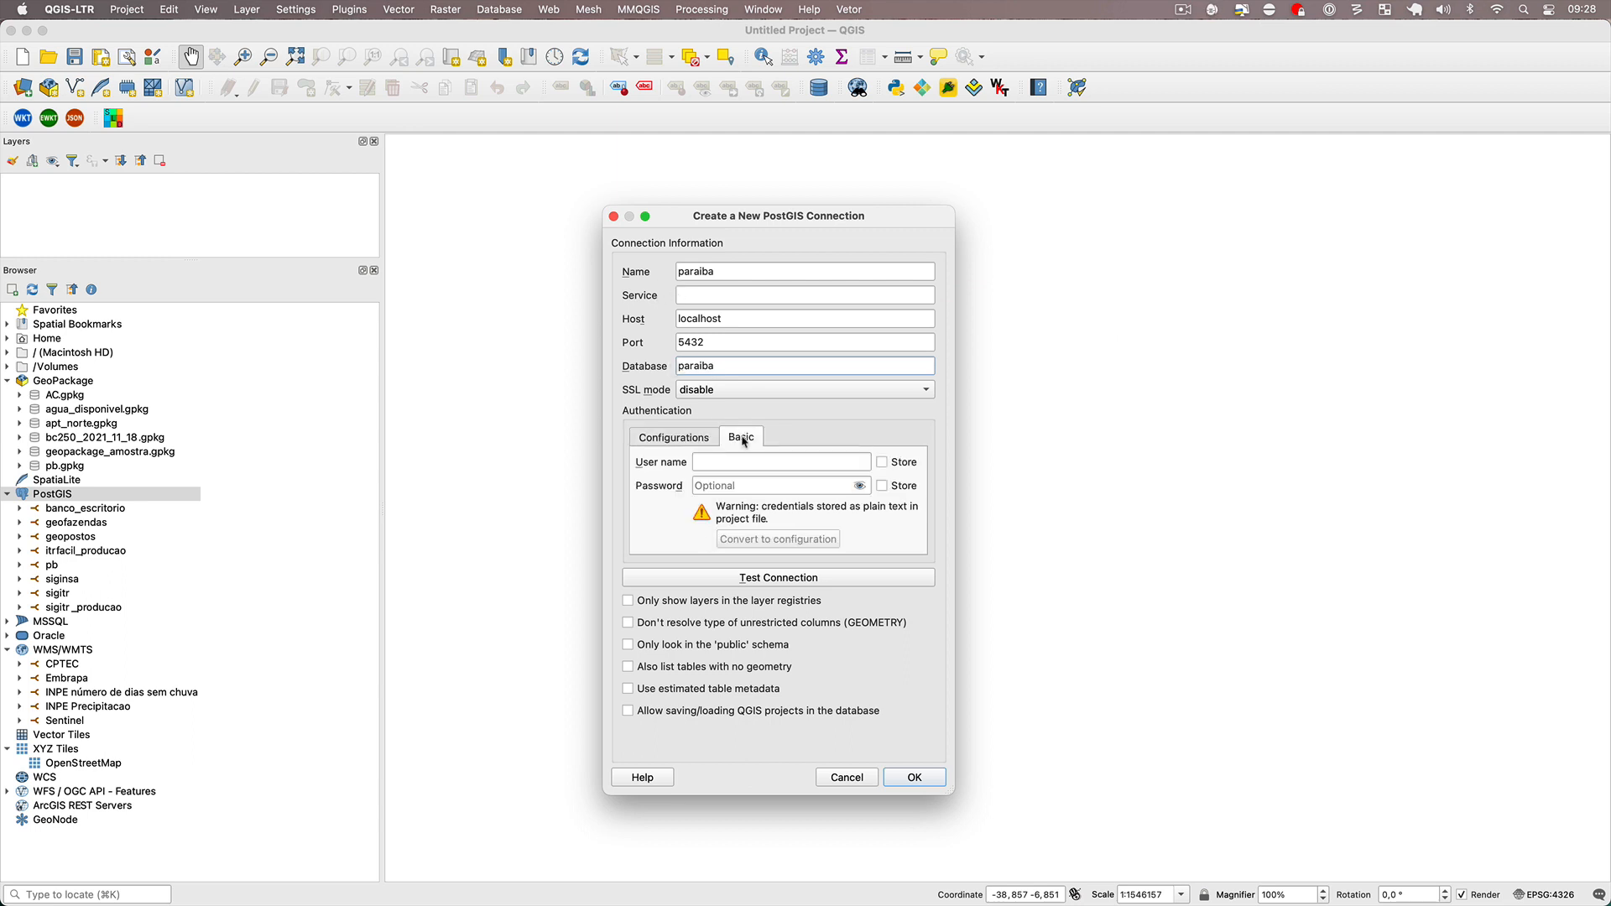
{"action": "left_click", "coordinate": [709, 467]}
{"action": "type", "text": "postgres"}
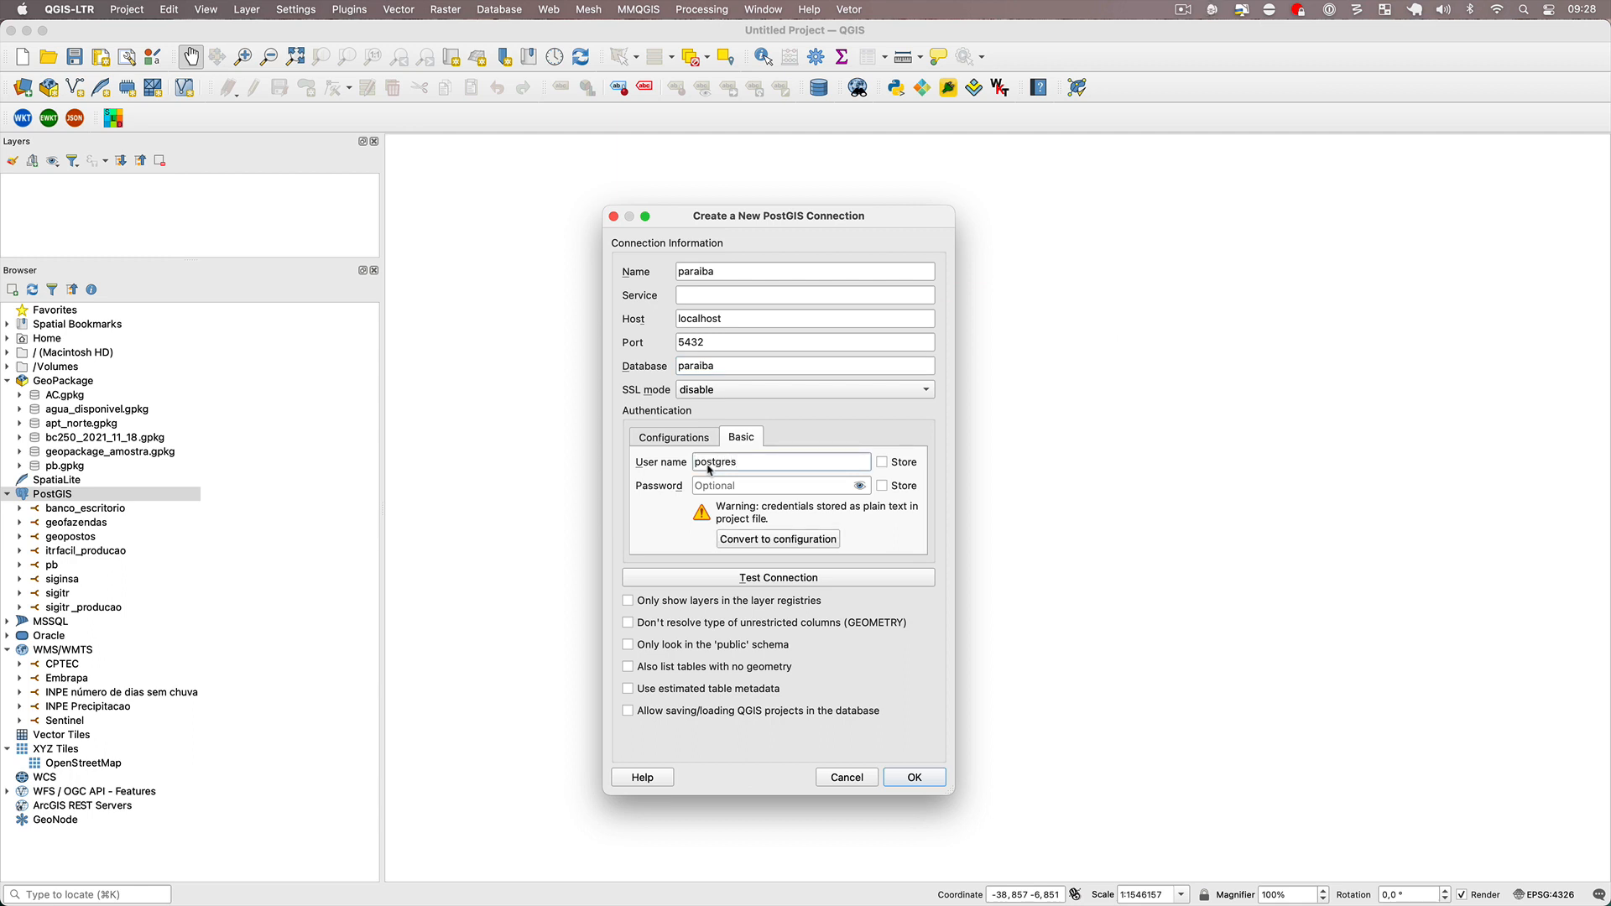
{"action": "left_click", "coordinate": [712, 487]}
{"action": "type", "text": "postgres"}
{"action": "left_click", "coordinate": [881, 486]}
{"action": "left_click", "coordinate": [859, 486]}
{"action": "left_click", "coordinate": [882, 464]}
{"action": "left_click", "coordinate": [629, 714]}
{"action": "left_click", "coordinate": [916, 778]}
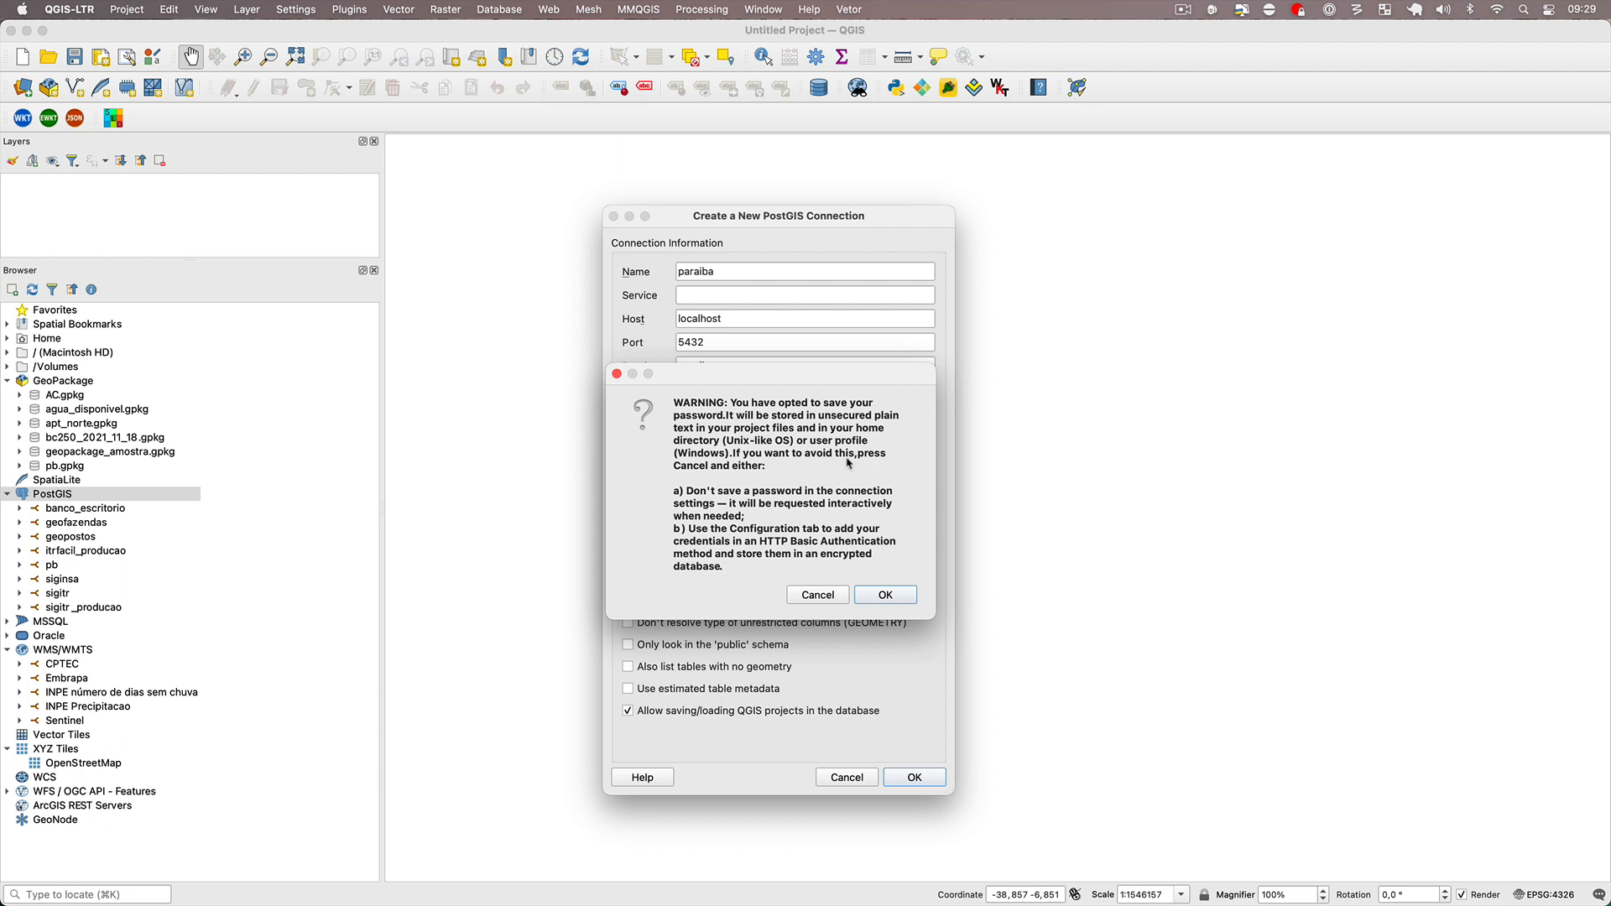
{"action": "left_click", "coordinate": [905, 598]}
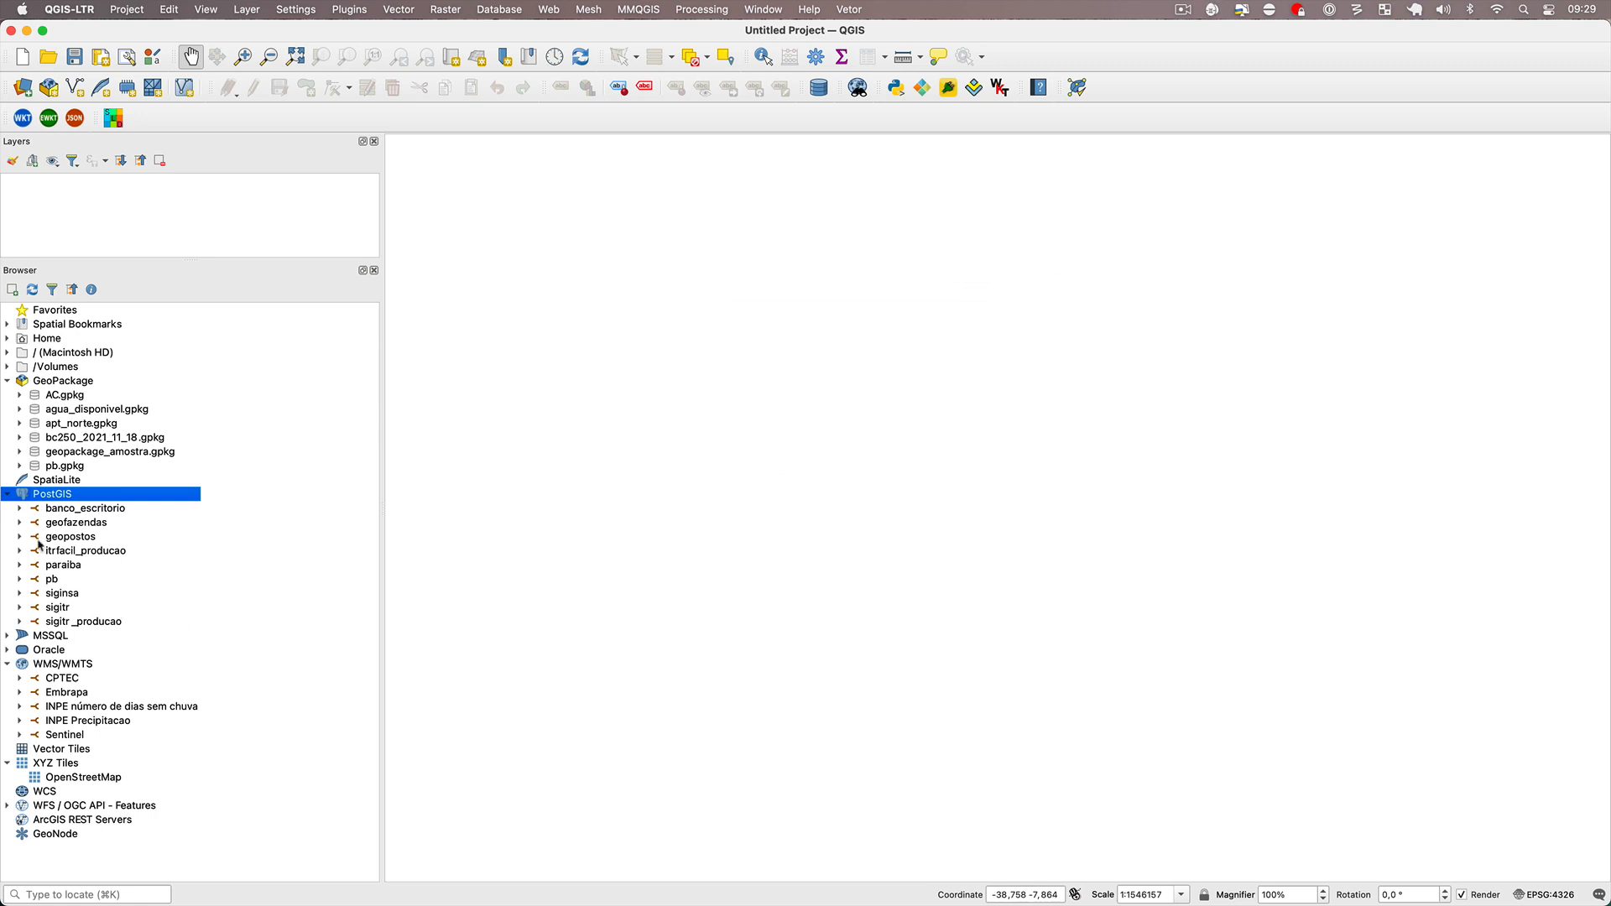
Inspect the public schema of the paraiba connection and the PostGIS connections listed in DB Manager.
{"action": "left_click", "coordinate": [21, 566]}
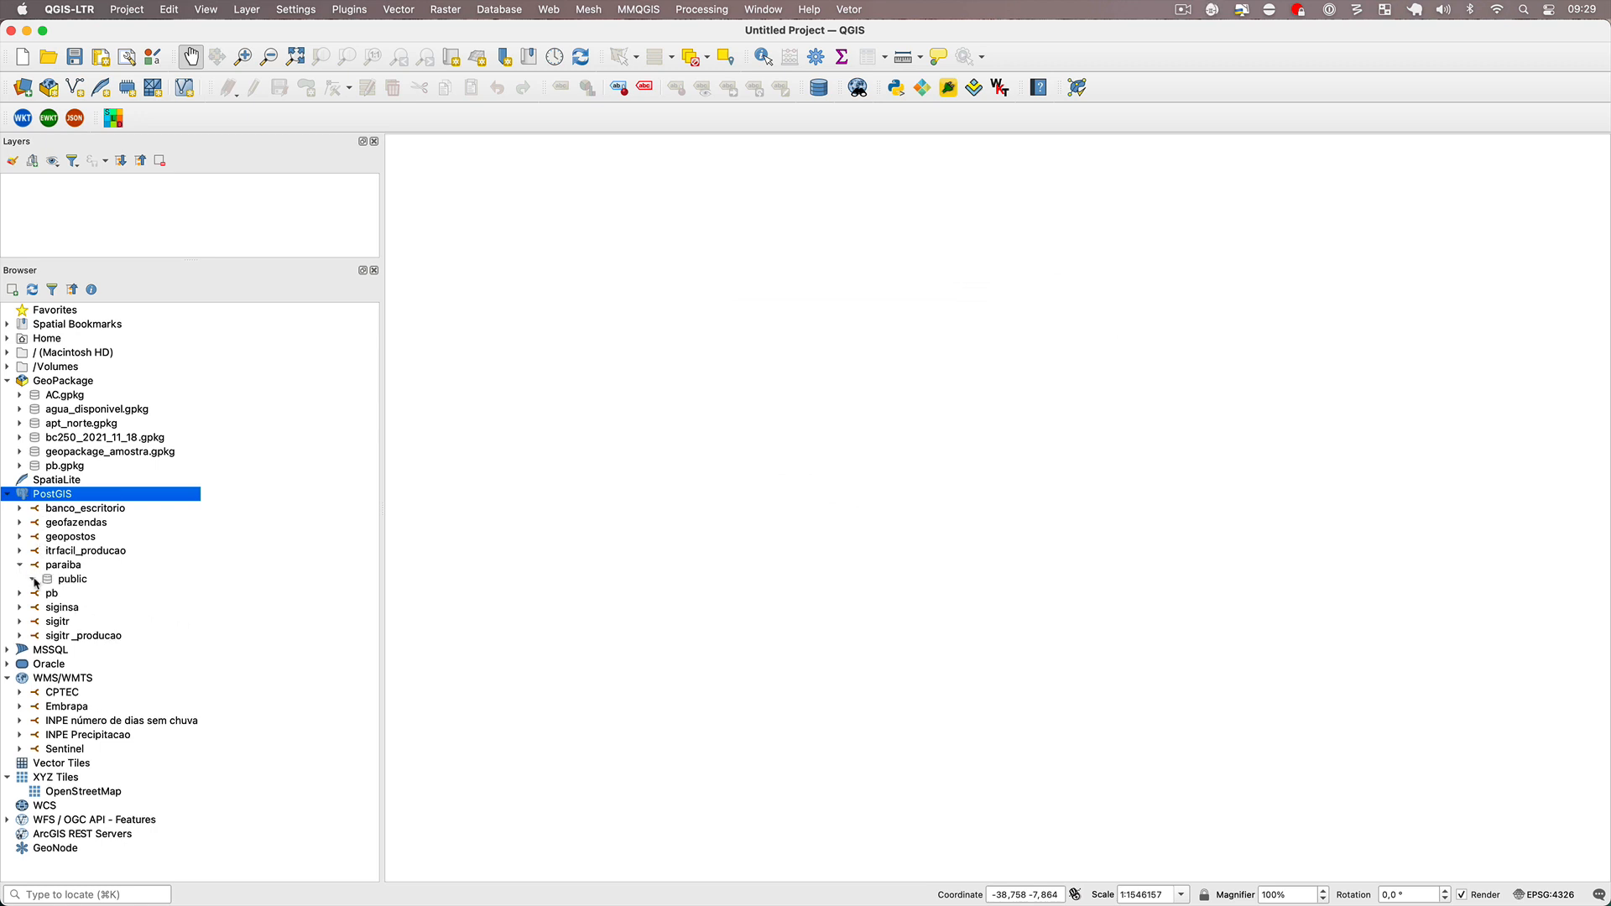
{"action": "left_click", "coordinate": [37, 581]}
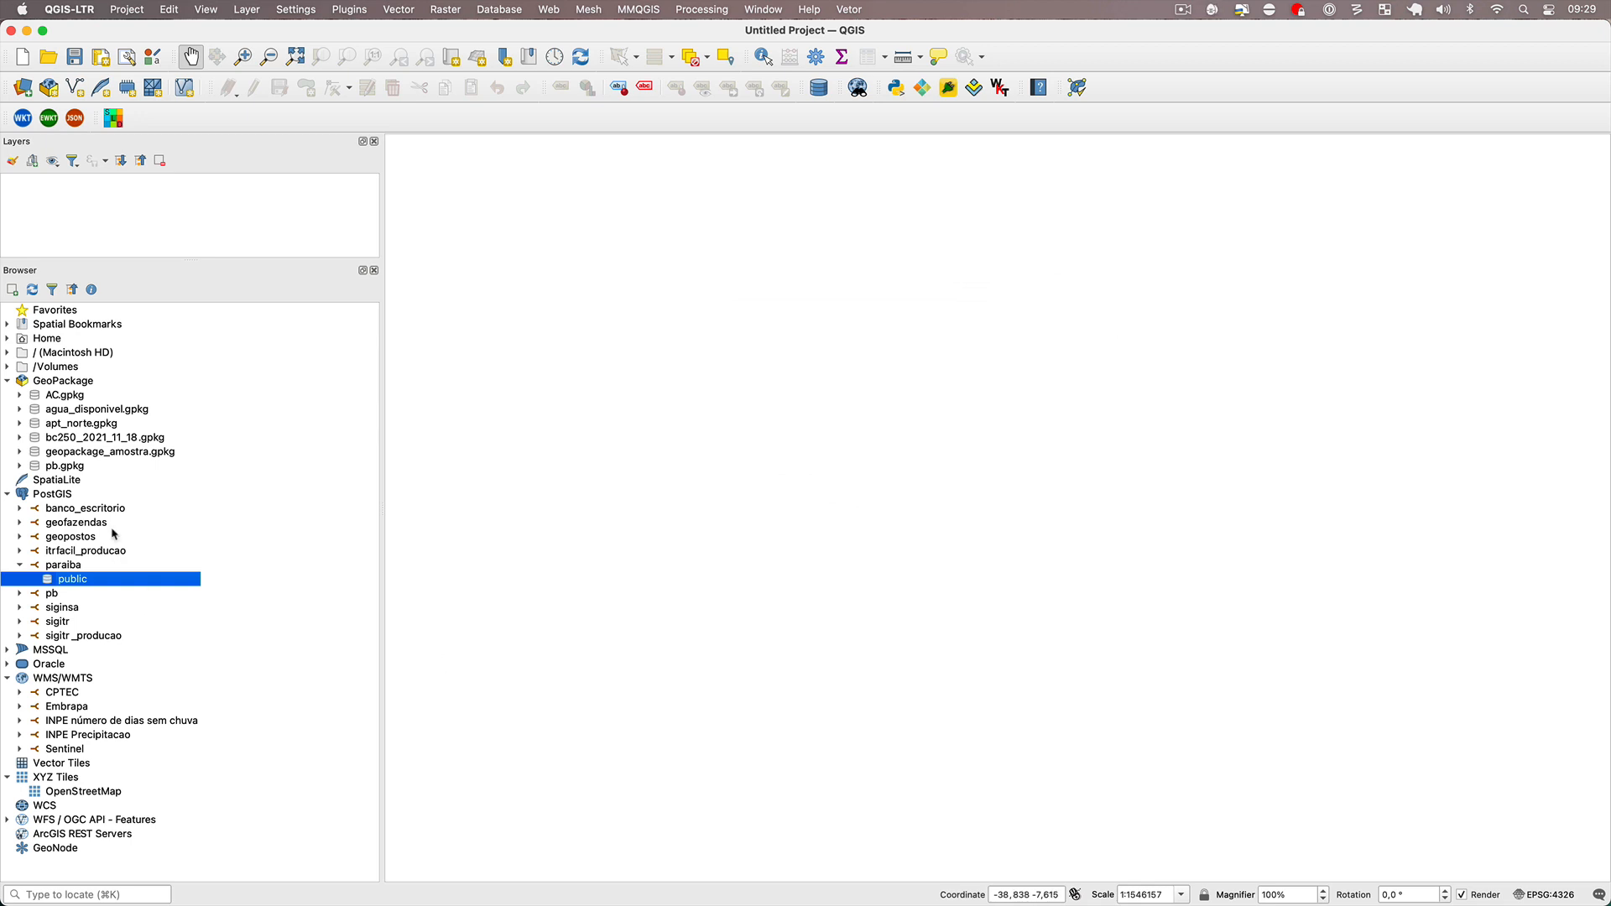
{"action": "left_click", "coordinate": [819, 87]}
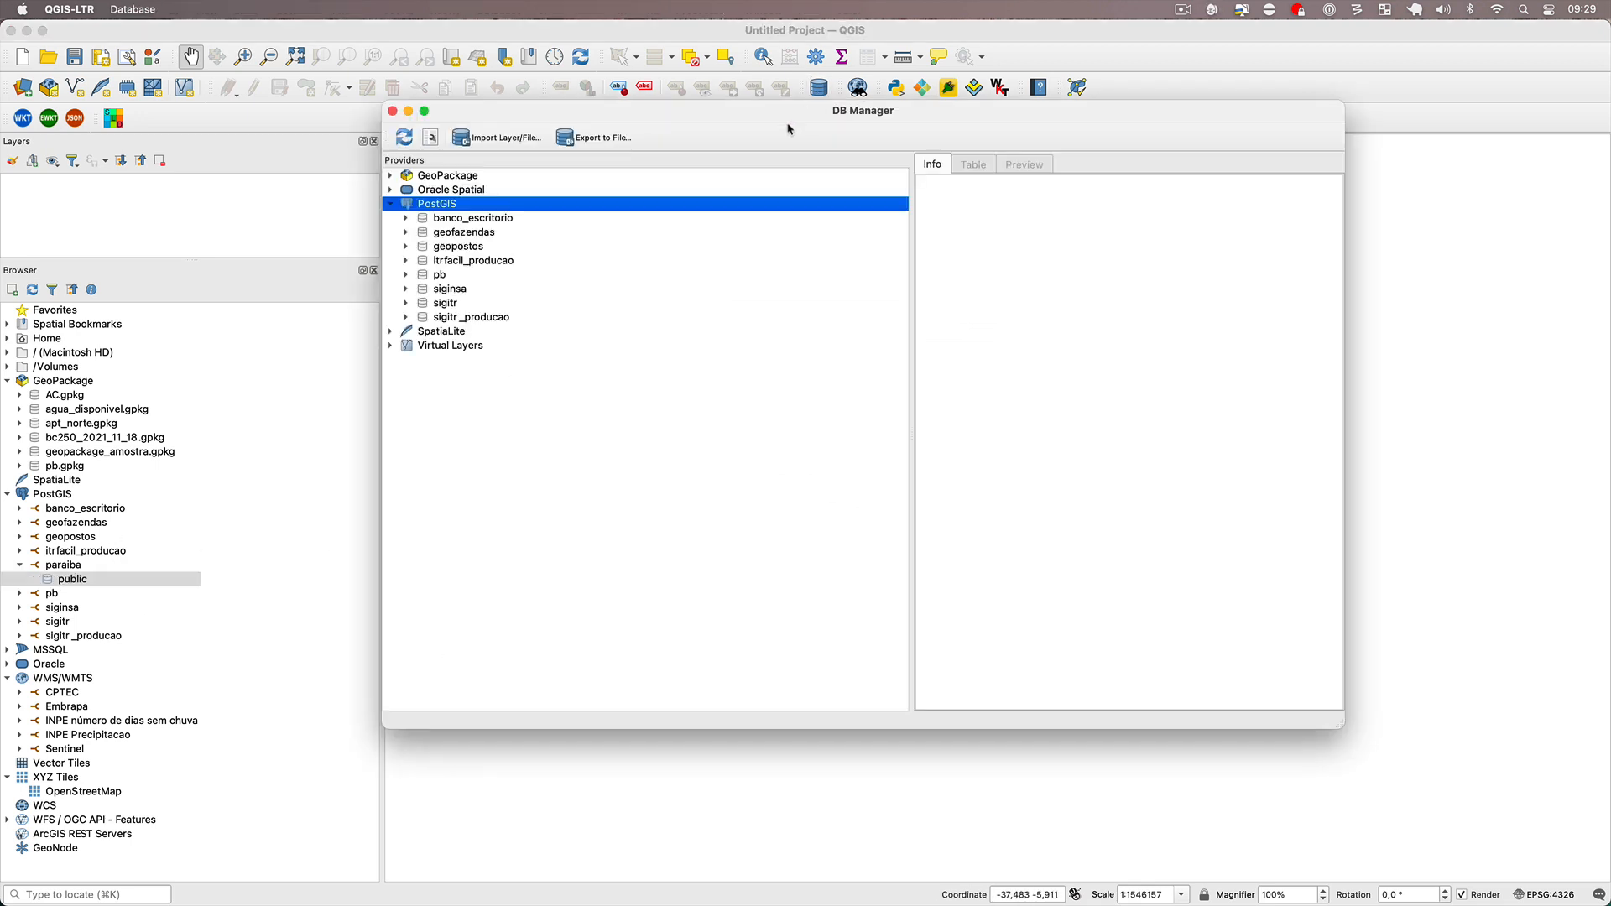
{"action": "left_click_drag", "start_coordinate": [730, 112], "coordinate": [866, 117]}
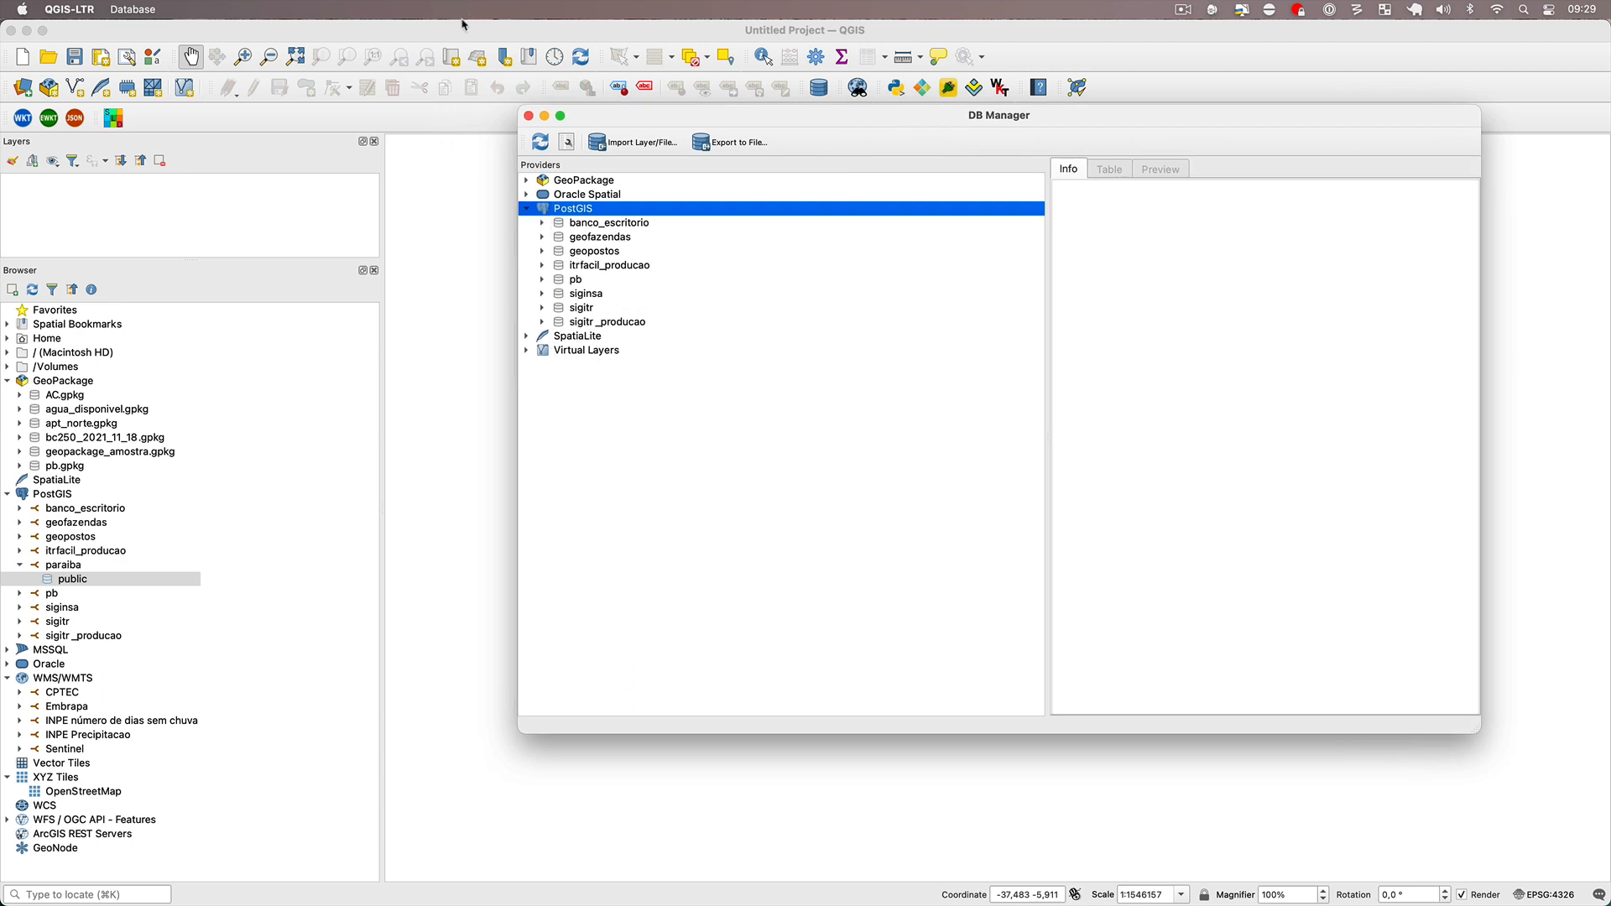
{"action": "key", "text": "super+w"}
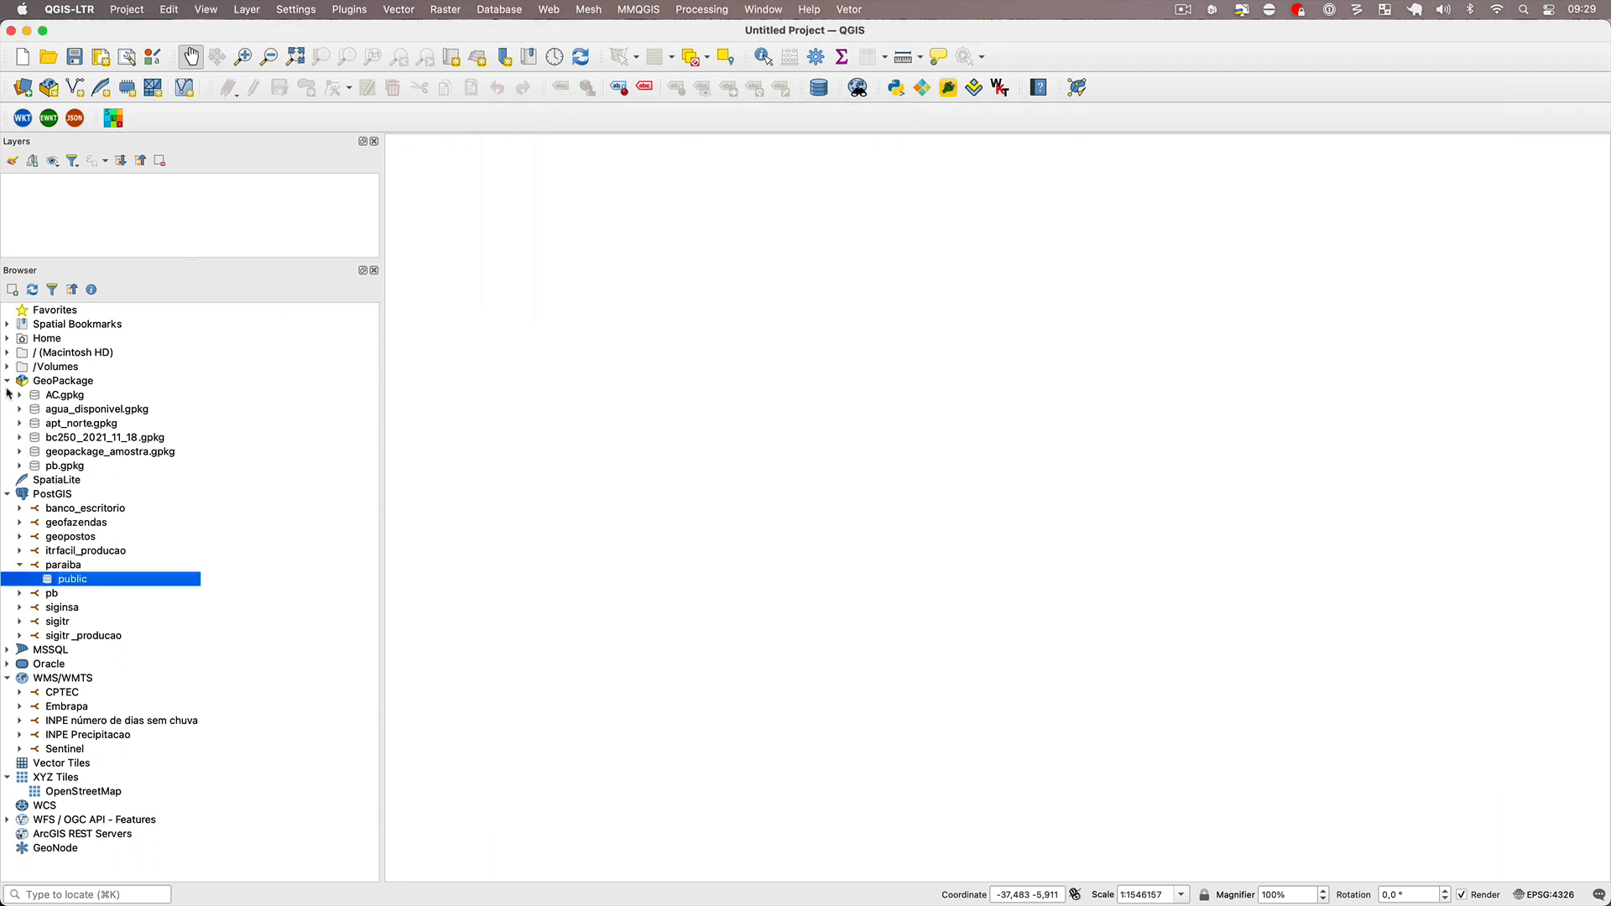
Add the densidade_pb, drenagem, estados_ne, limite_pb, malha_viaria, municipios, Outorgas, pocos, poi and sedes layers from pb.gpkg to the project.
{"action": "left_click", "coordinate": [20, 468]}
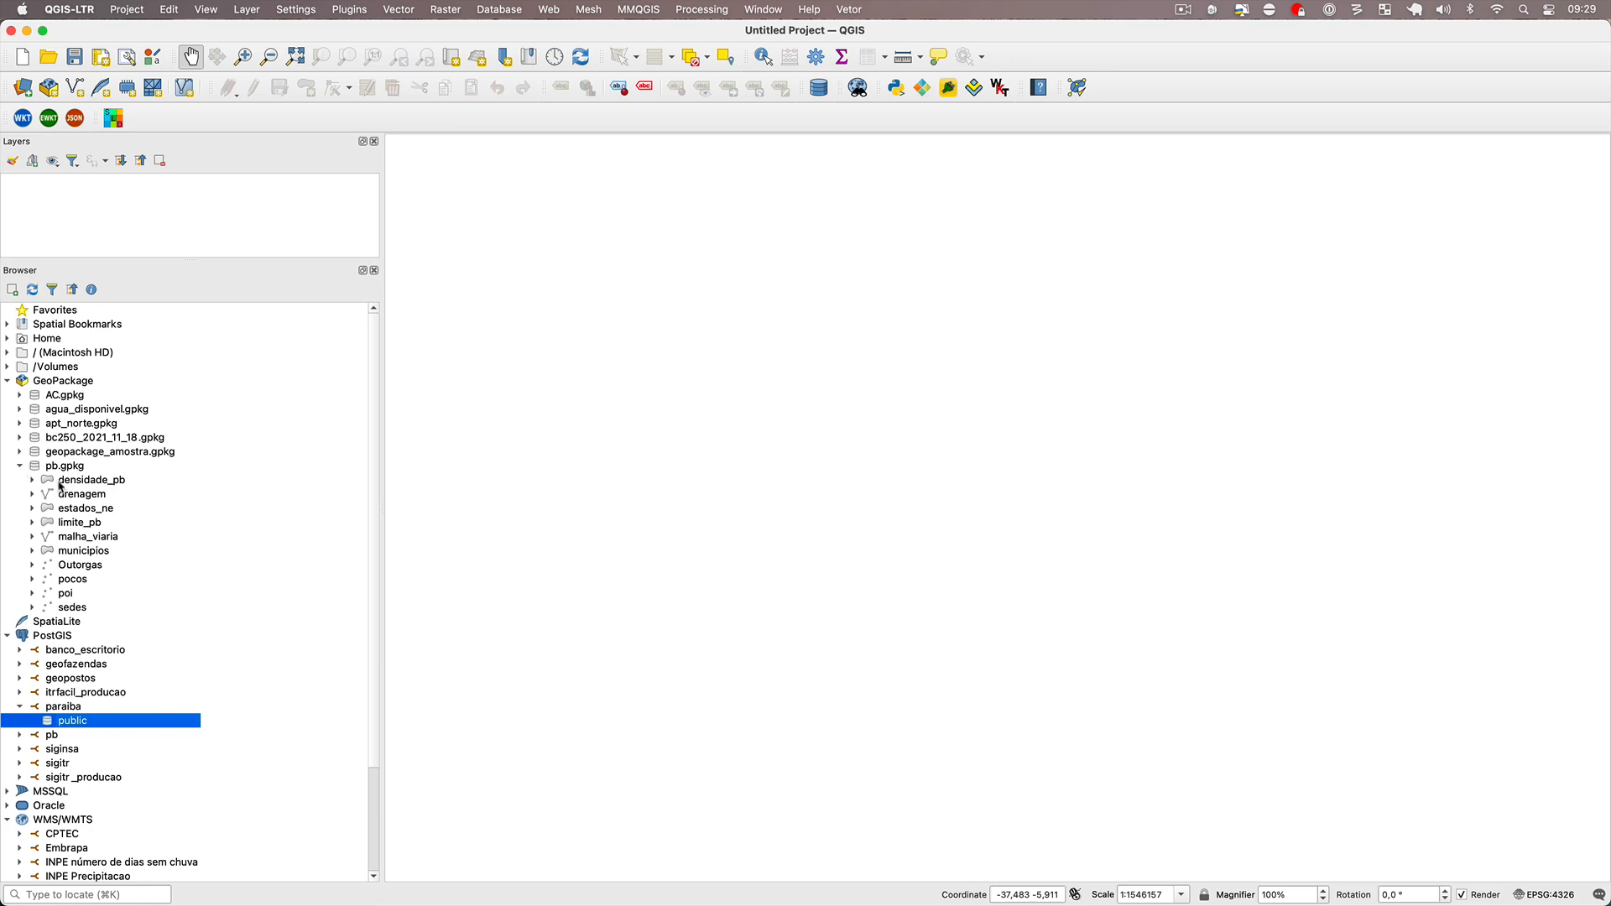
{"action": "double_click", "coordinate": [61, 482]}
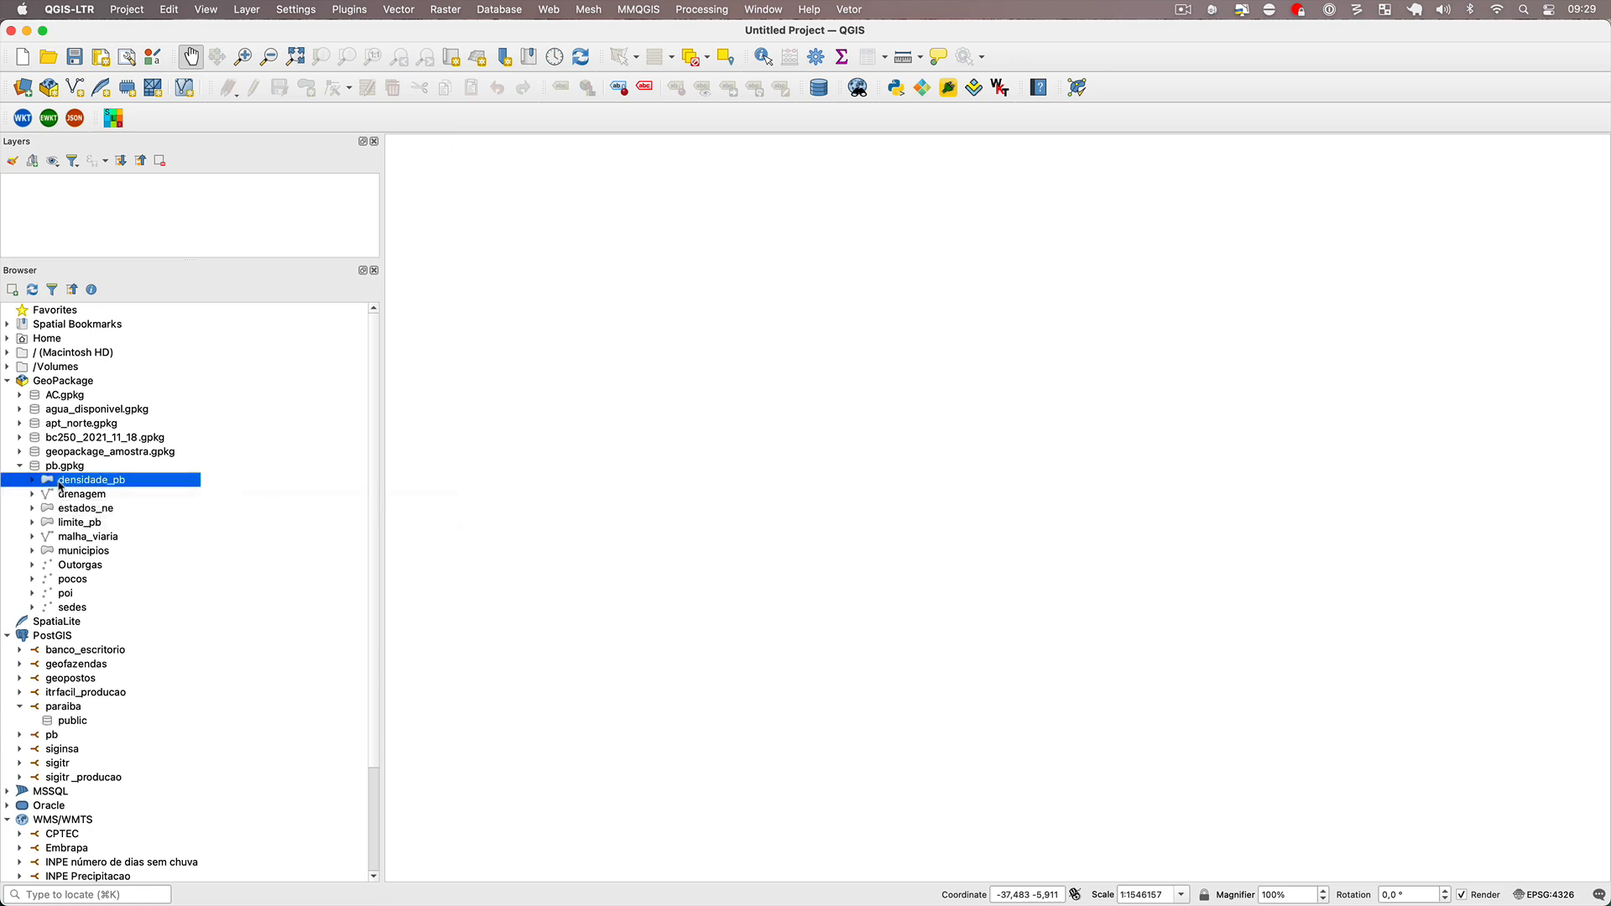
{"action": "double_click", "coordinate": [77, 496]}
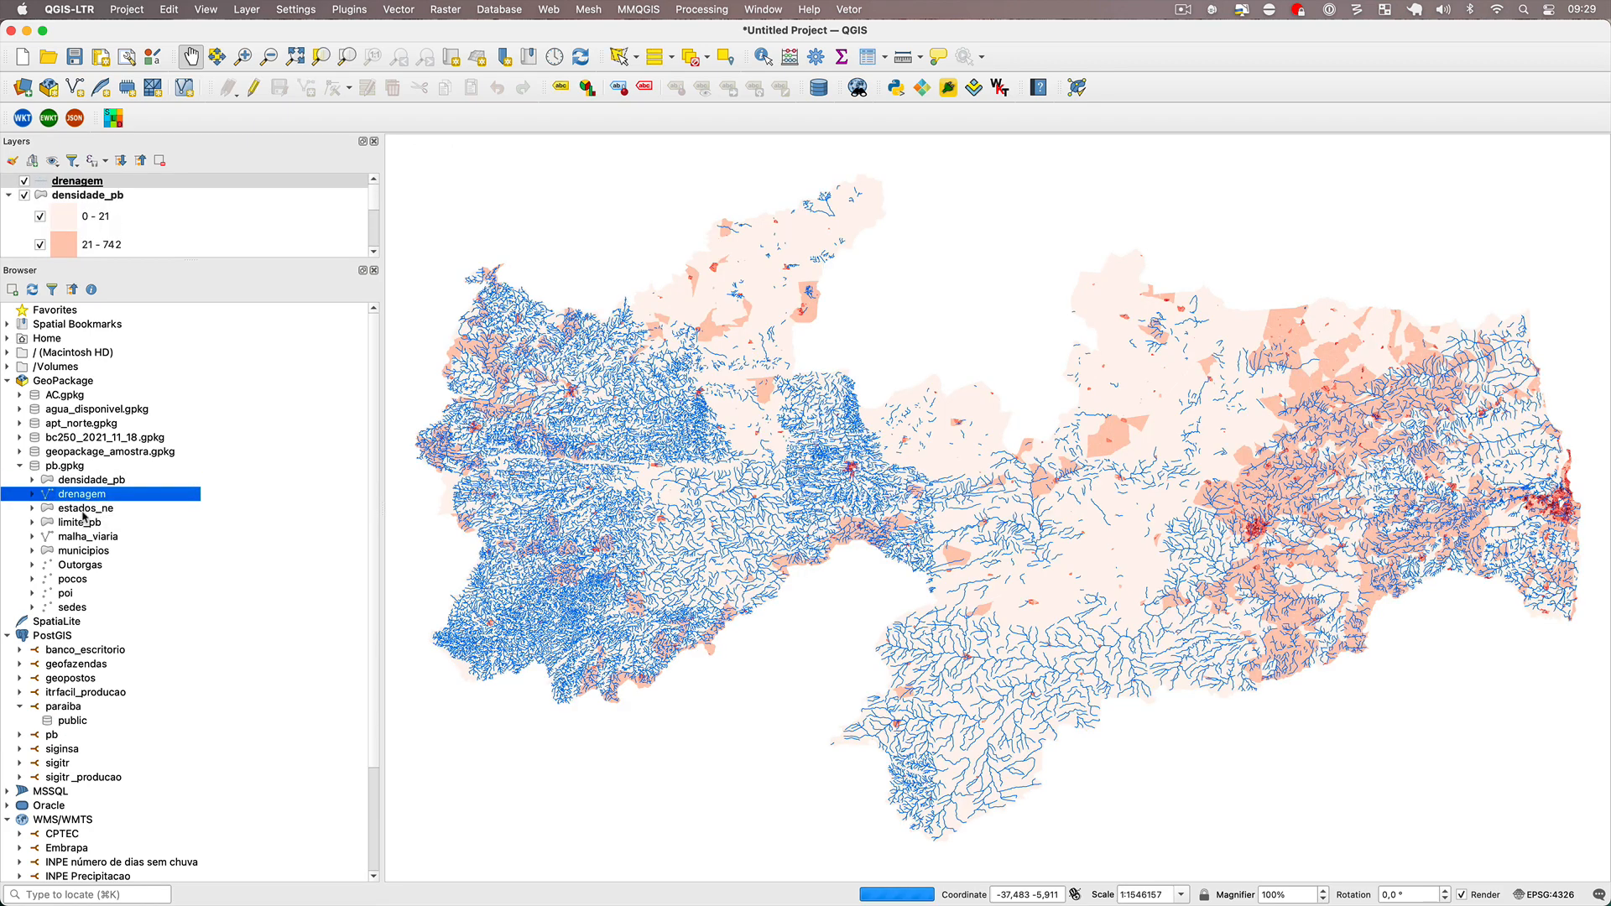
{"action": "double_click", "coordinate": [79, 508]}
{"action": "double_click", "coordinate": [81, 522]}
{"action": "double_click", "coordinate": [84, 538]}
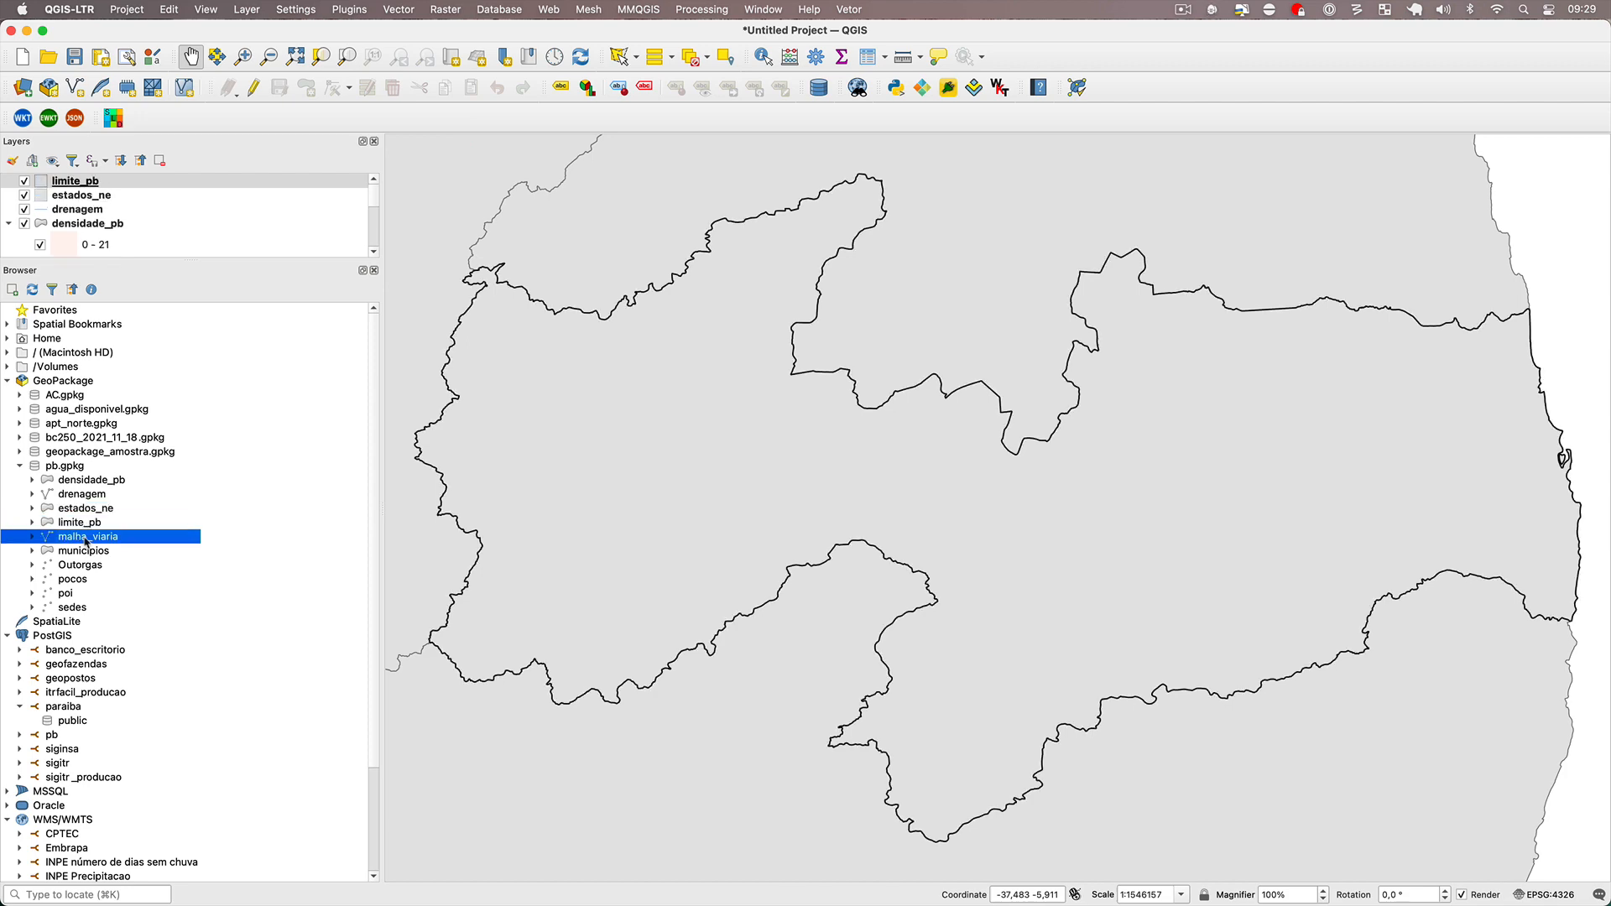
{"action": "double_click", "coordinate": [83, 554]}
{"action": "double_click", "coordinate": [81, 567]}
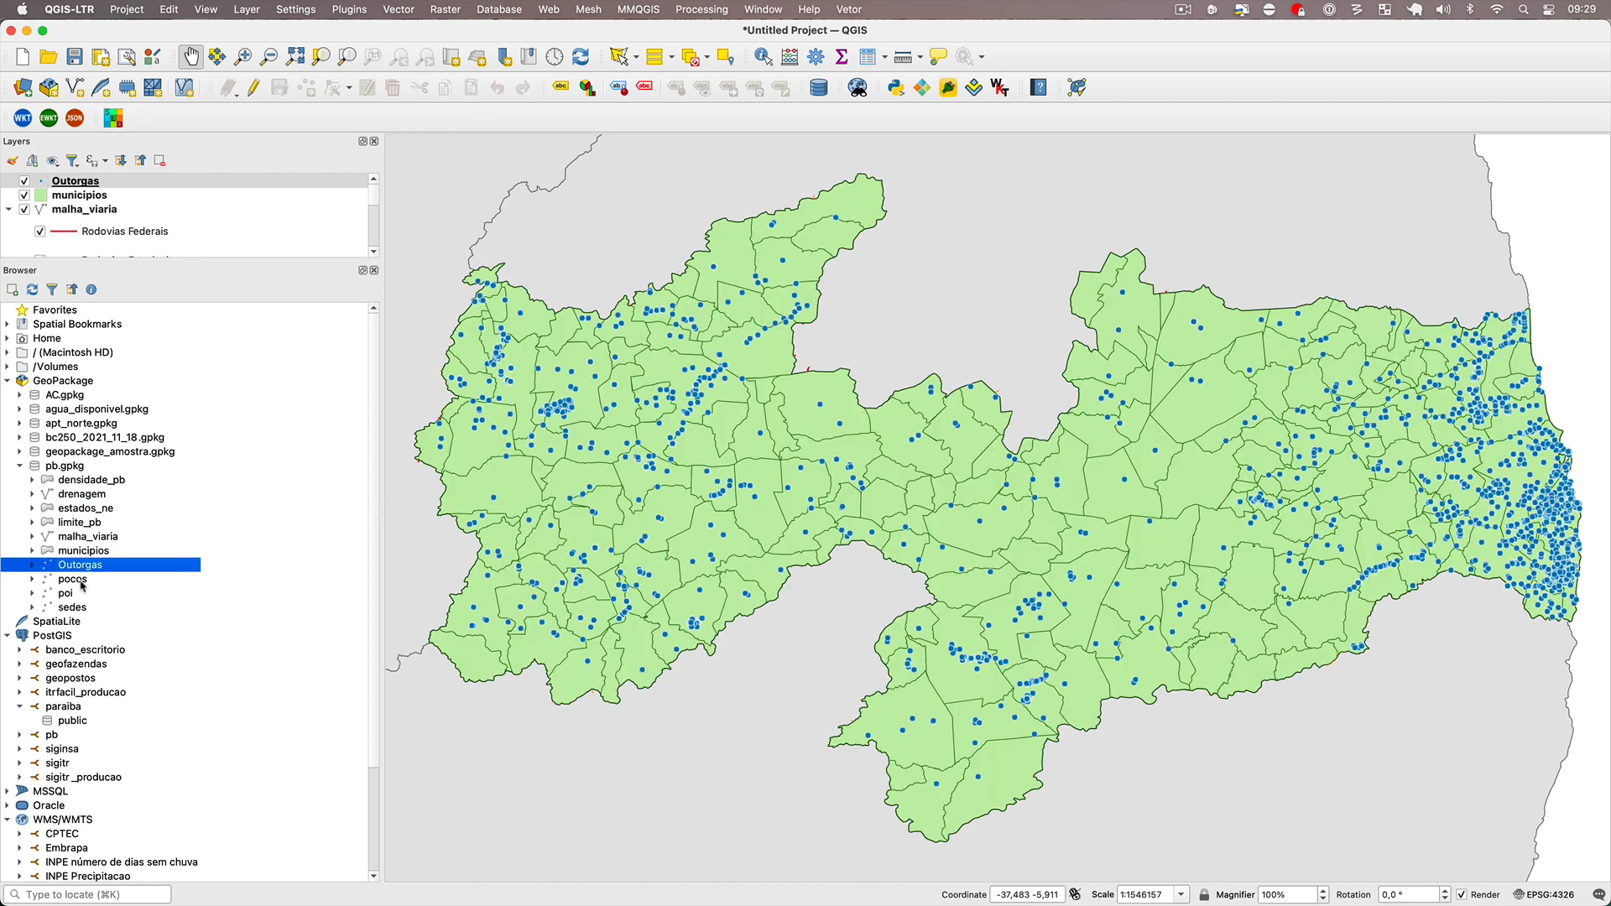
{"action": "double_click", "coordinate": [76, 580]}
{"action": "double_click", "coordinate": [77, 594]}
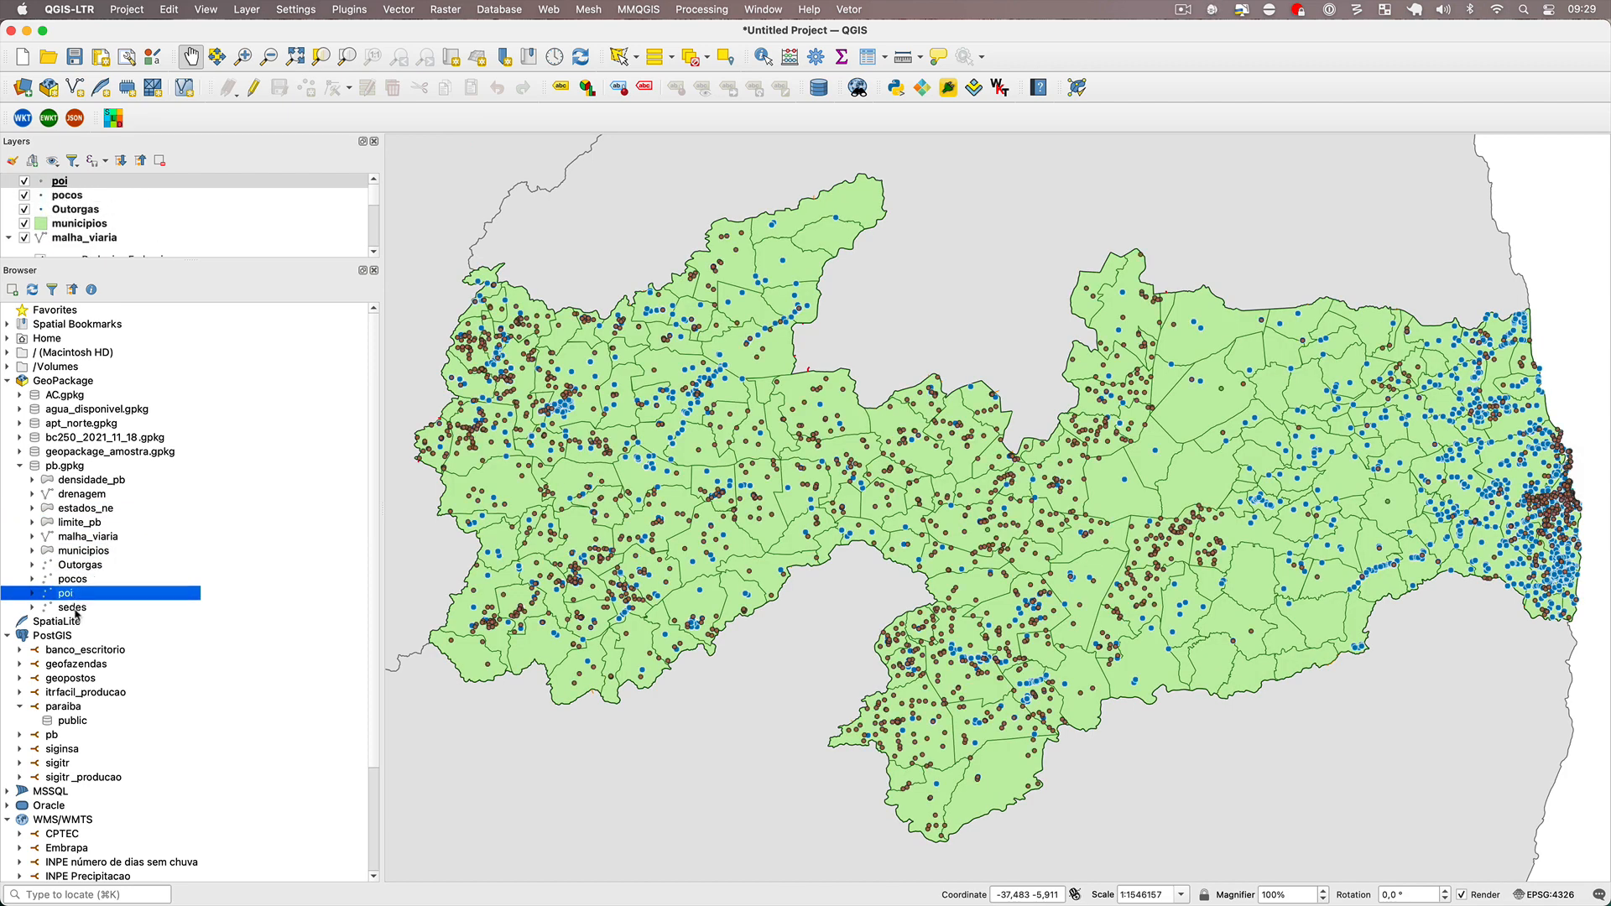
{"action": "double_click", "coordinate": [74, 606]}
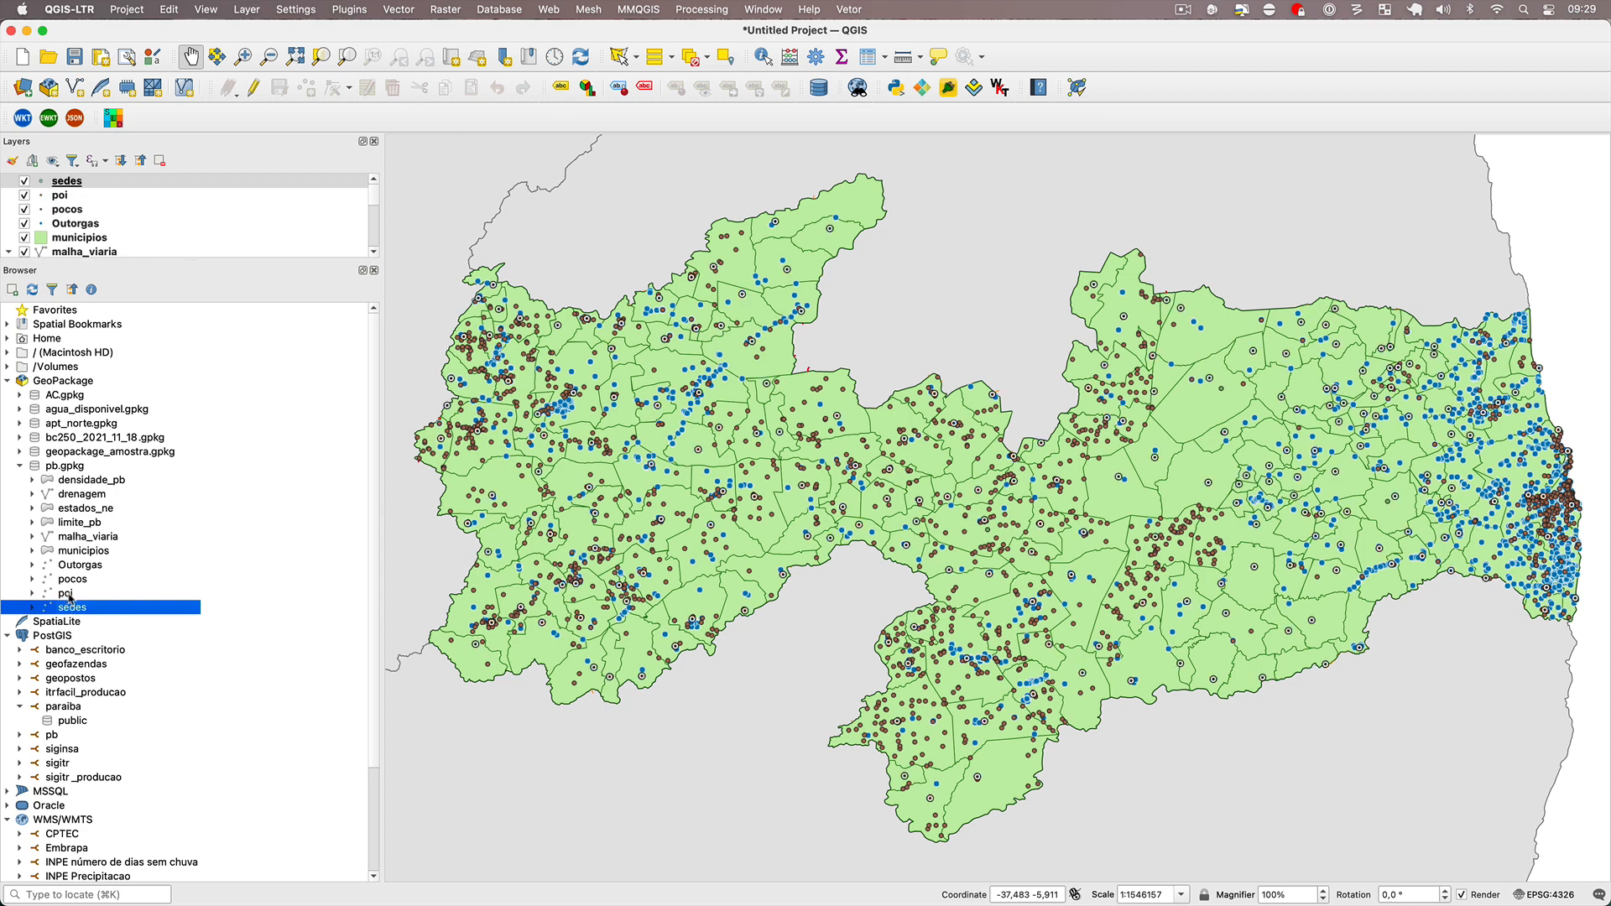
Remove the poi layer from the project and confirm the removal of its legend entry.
{"action": "right_click", "coordinate": [74, 194]}
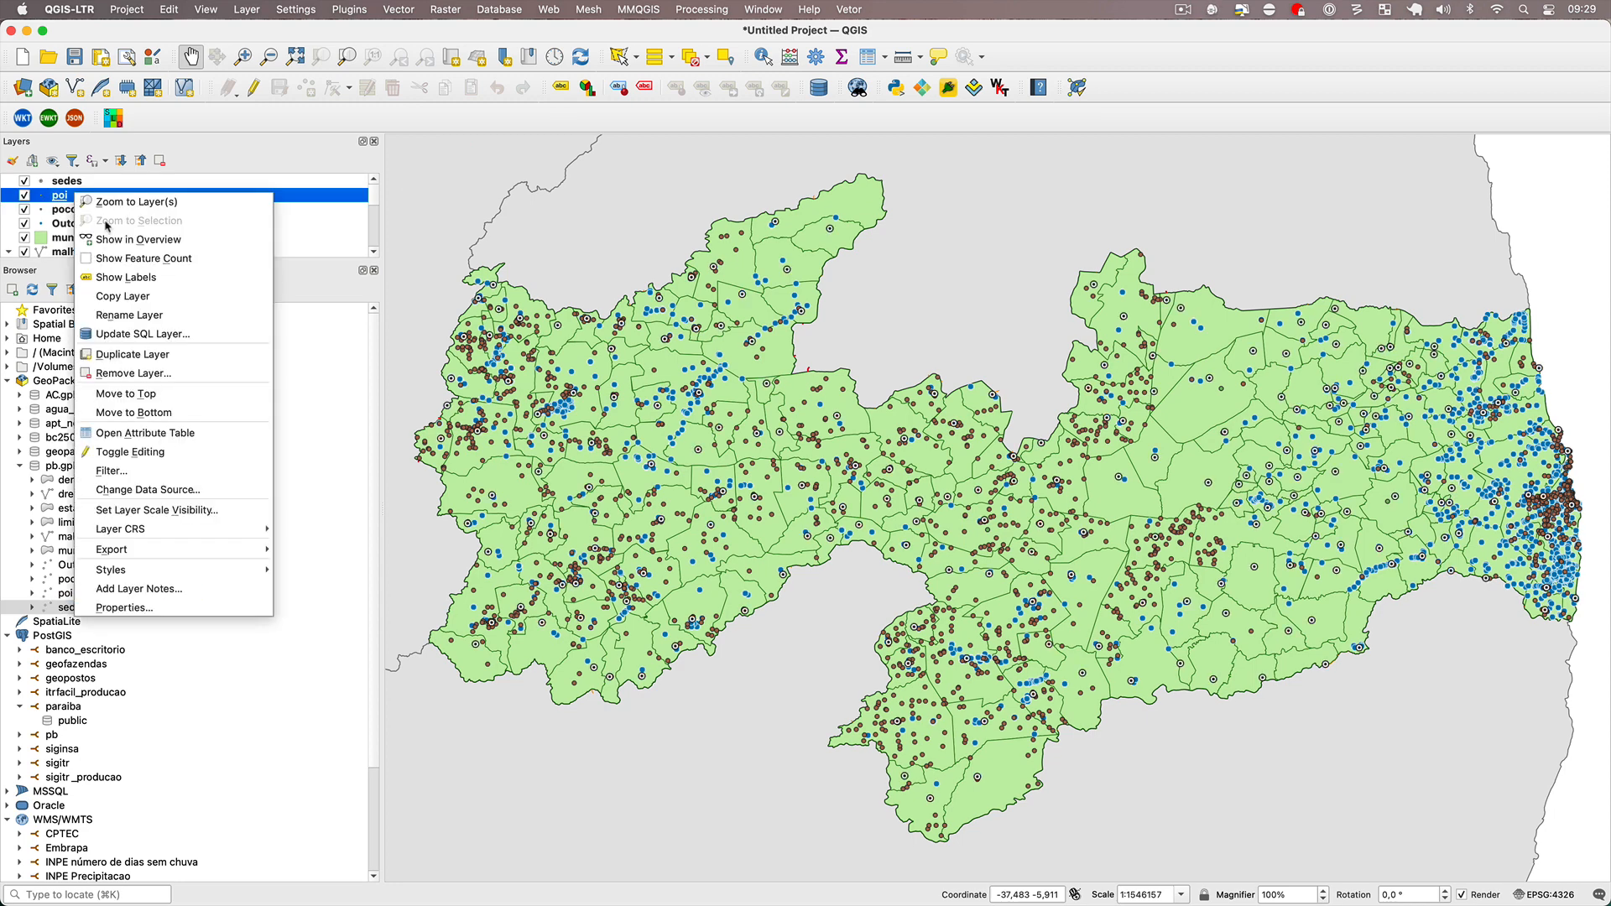
{"action": "left_click", "coordinate": [165, 372]}
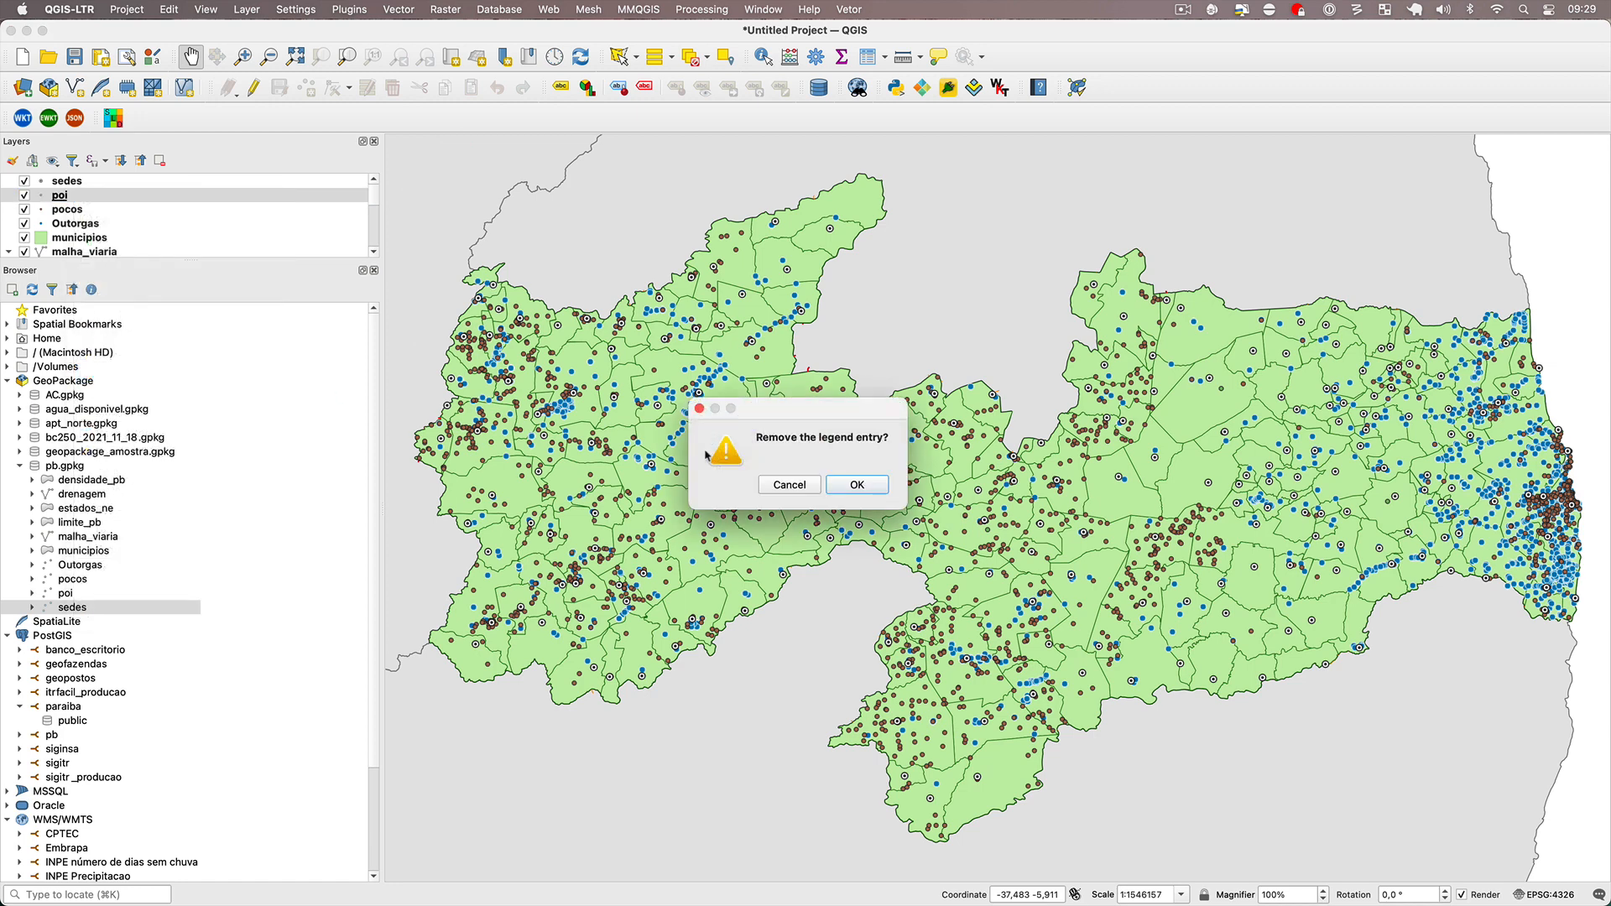
{"action": "left_click", "coordinate": [848, 482]}
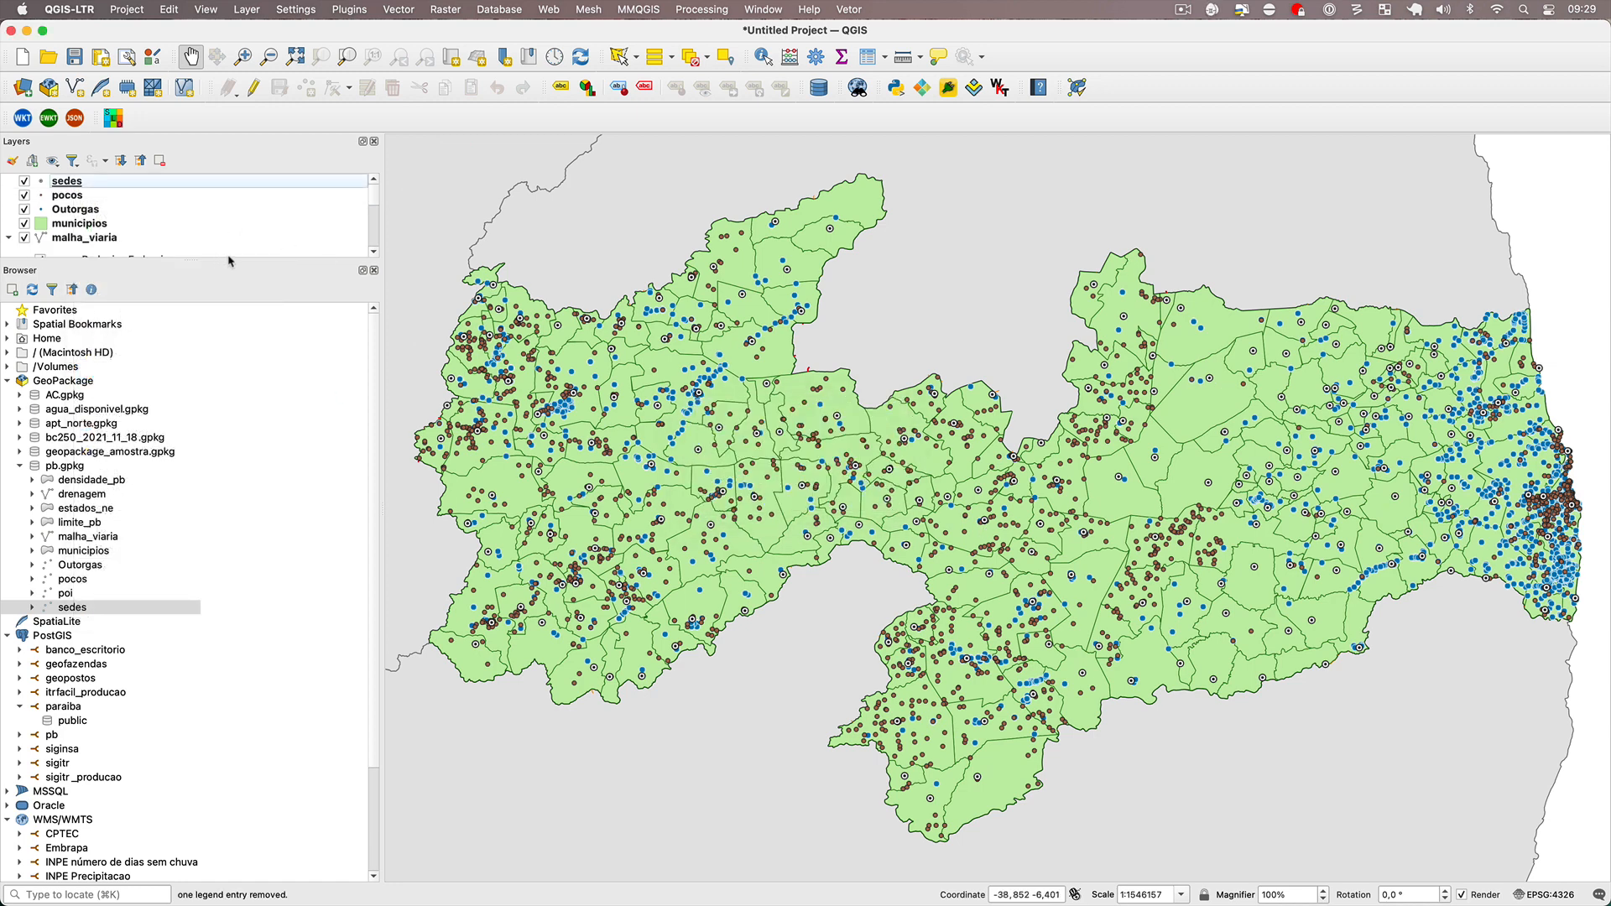
Undock and close the Browser panel so the layer list fills the whole side area.
{"action": "left_click", "coordinate": [221, 254]}
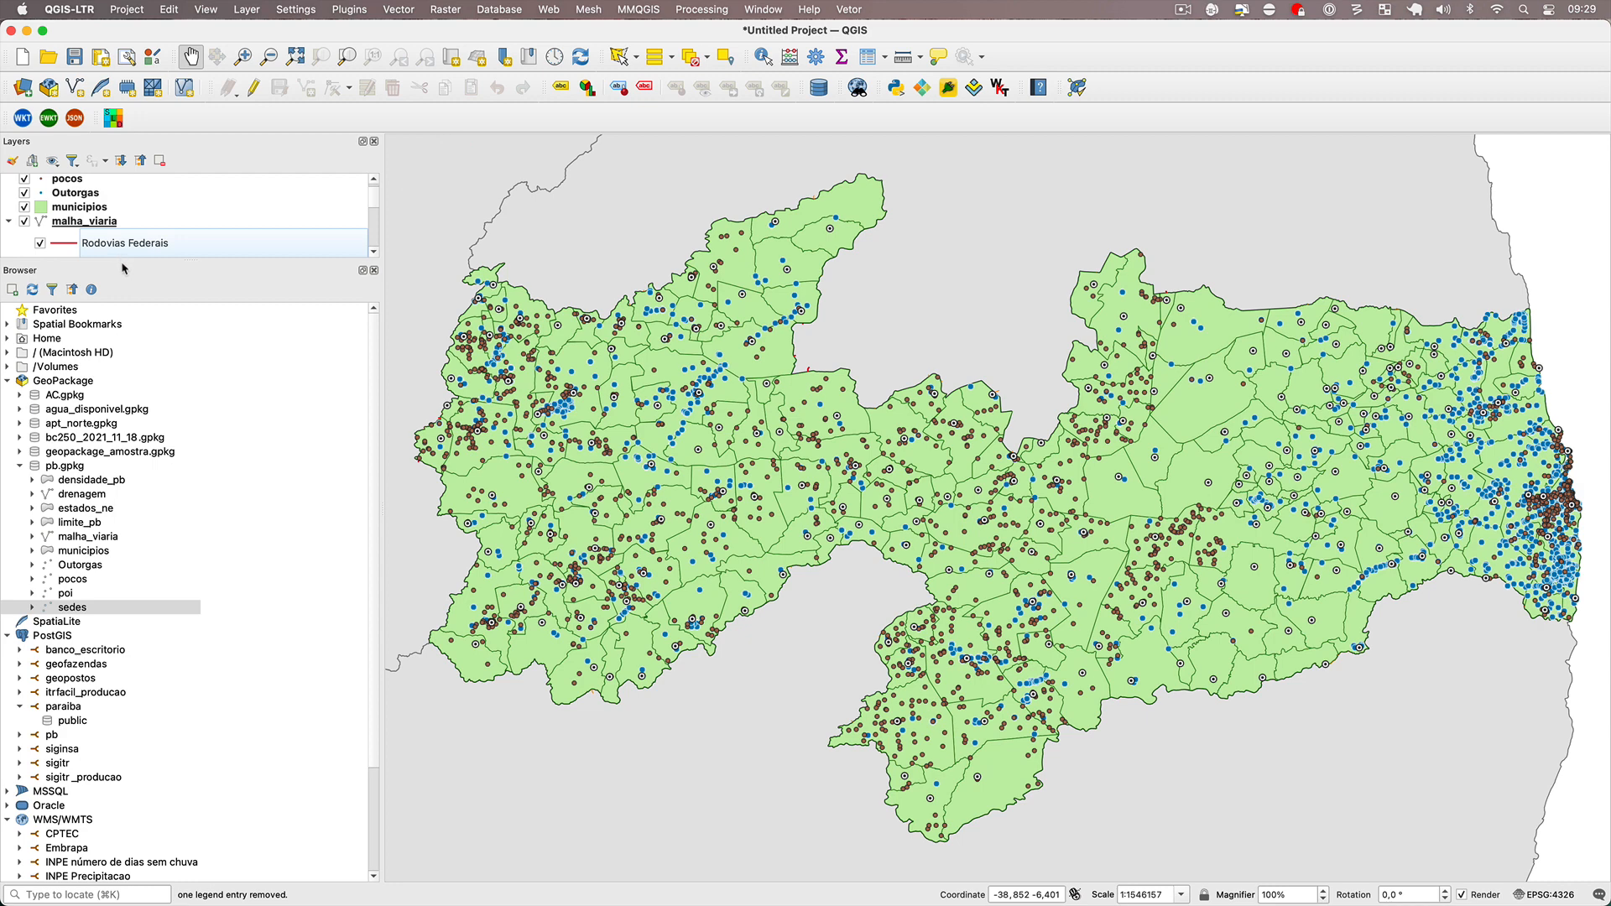
{"action": "left_click_drag", "start_coordinate": [123, 269], "coordinate": [617, 245]}
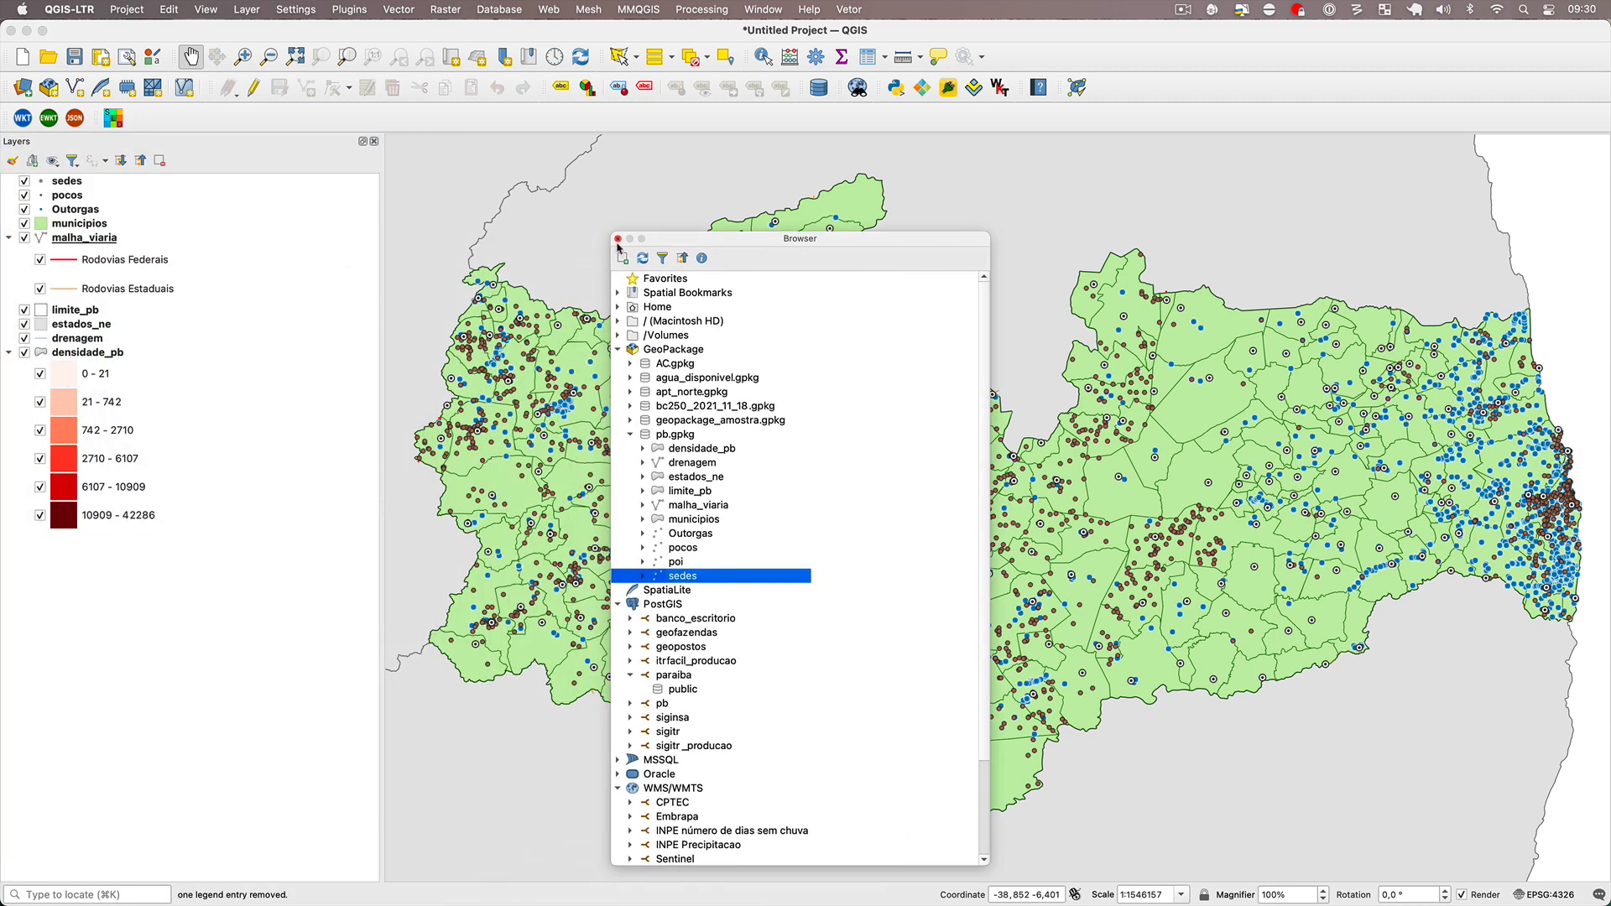
{"action": "left_click", "coordinate": [618, 240]}
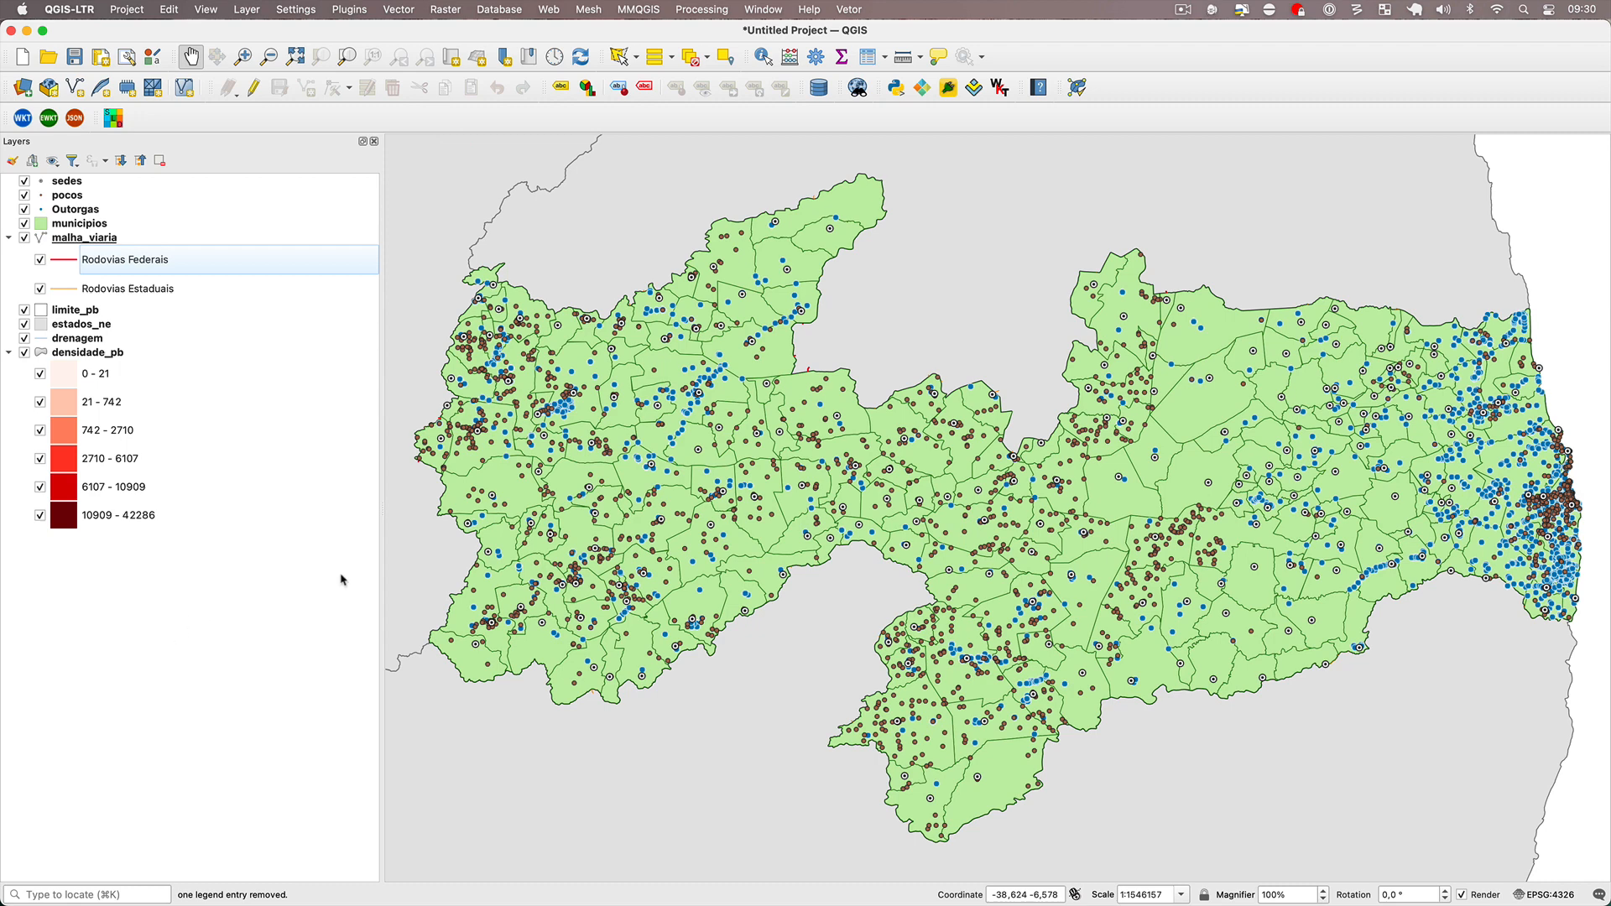
Remove the Outorgas layer from the project and confirm the removal of its legend entry.
{"action": "right_click", "coordinate": [93, 212]}
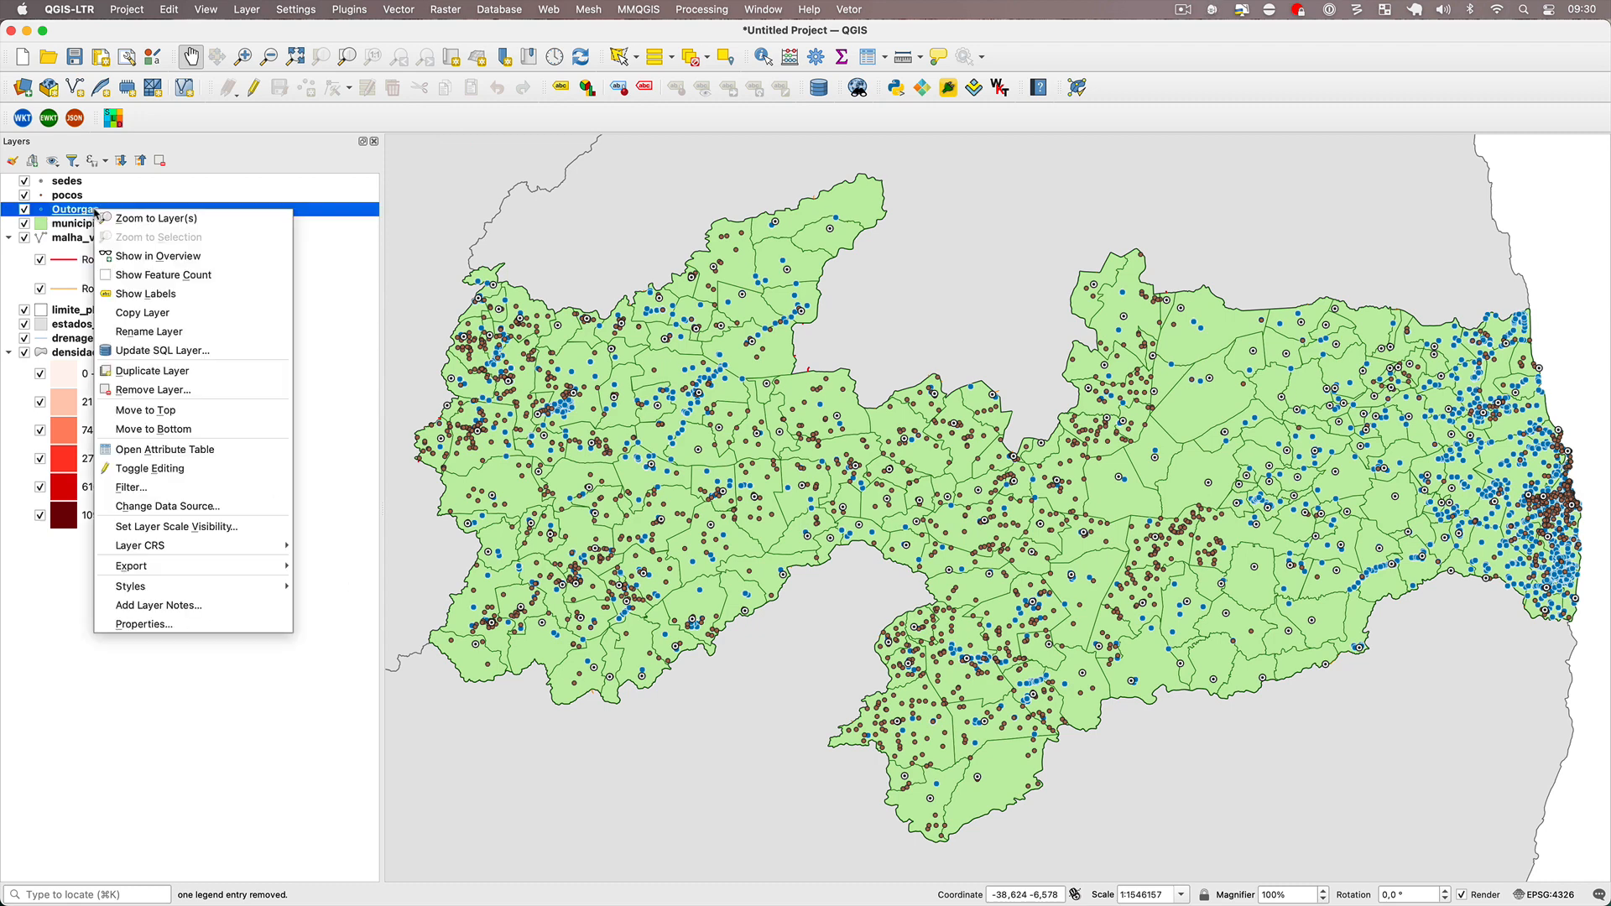
{"action": "left_click", "coordinate": [221, 393]}
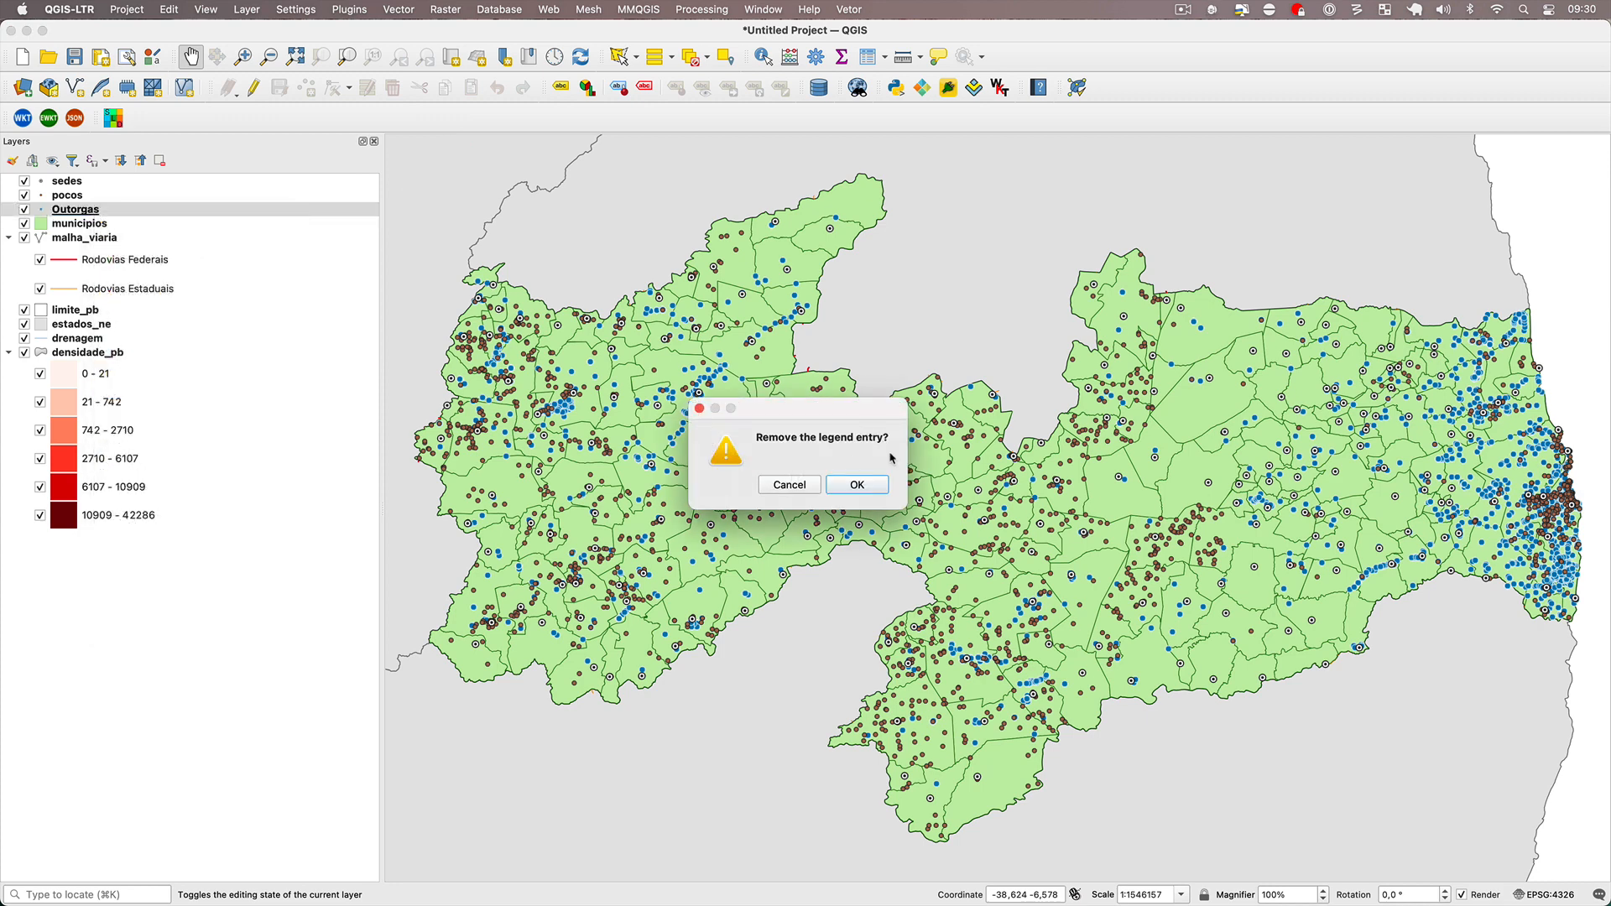
{"action": "left_click", "coordinate": [864, 486]}
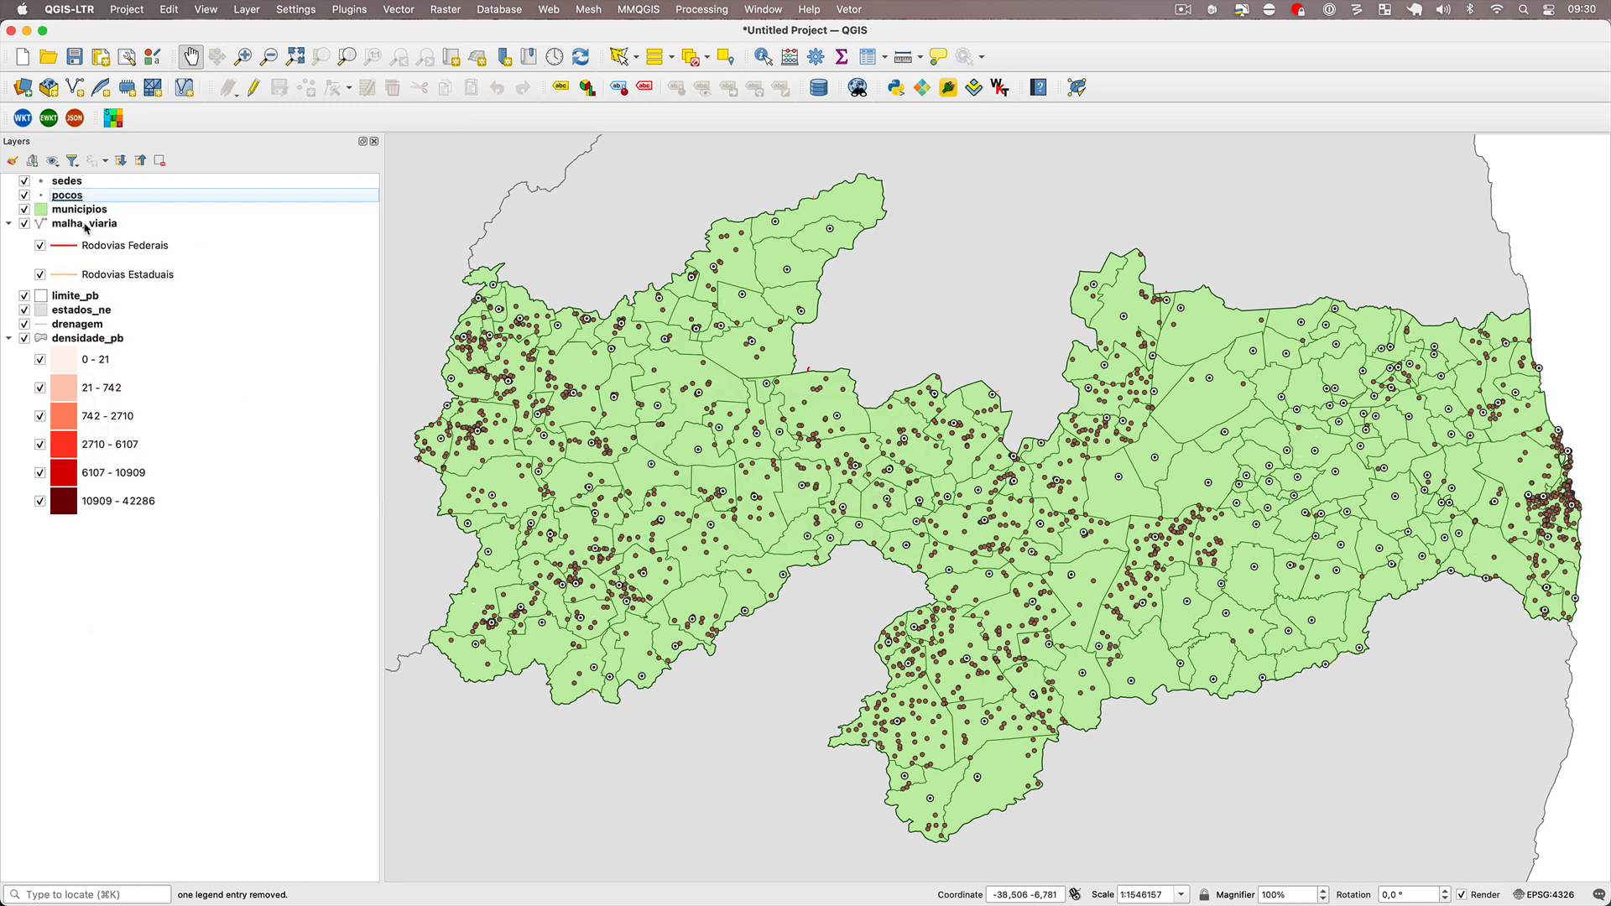
Reorder the layers with malha_viaria, drenagem and limite_pb above municipios, and estados_ne at the end of the list.
{"action": "left_click_drag", "start_coordinate": [83, 225], "coordinate": [108, 205]}
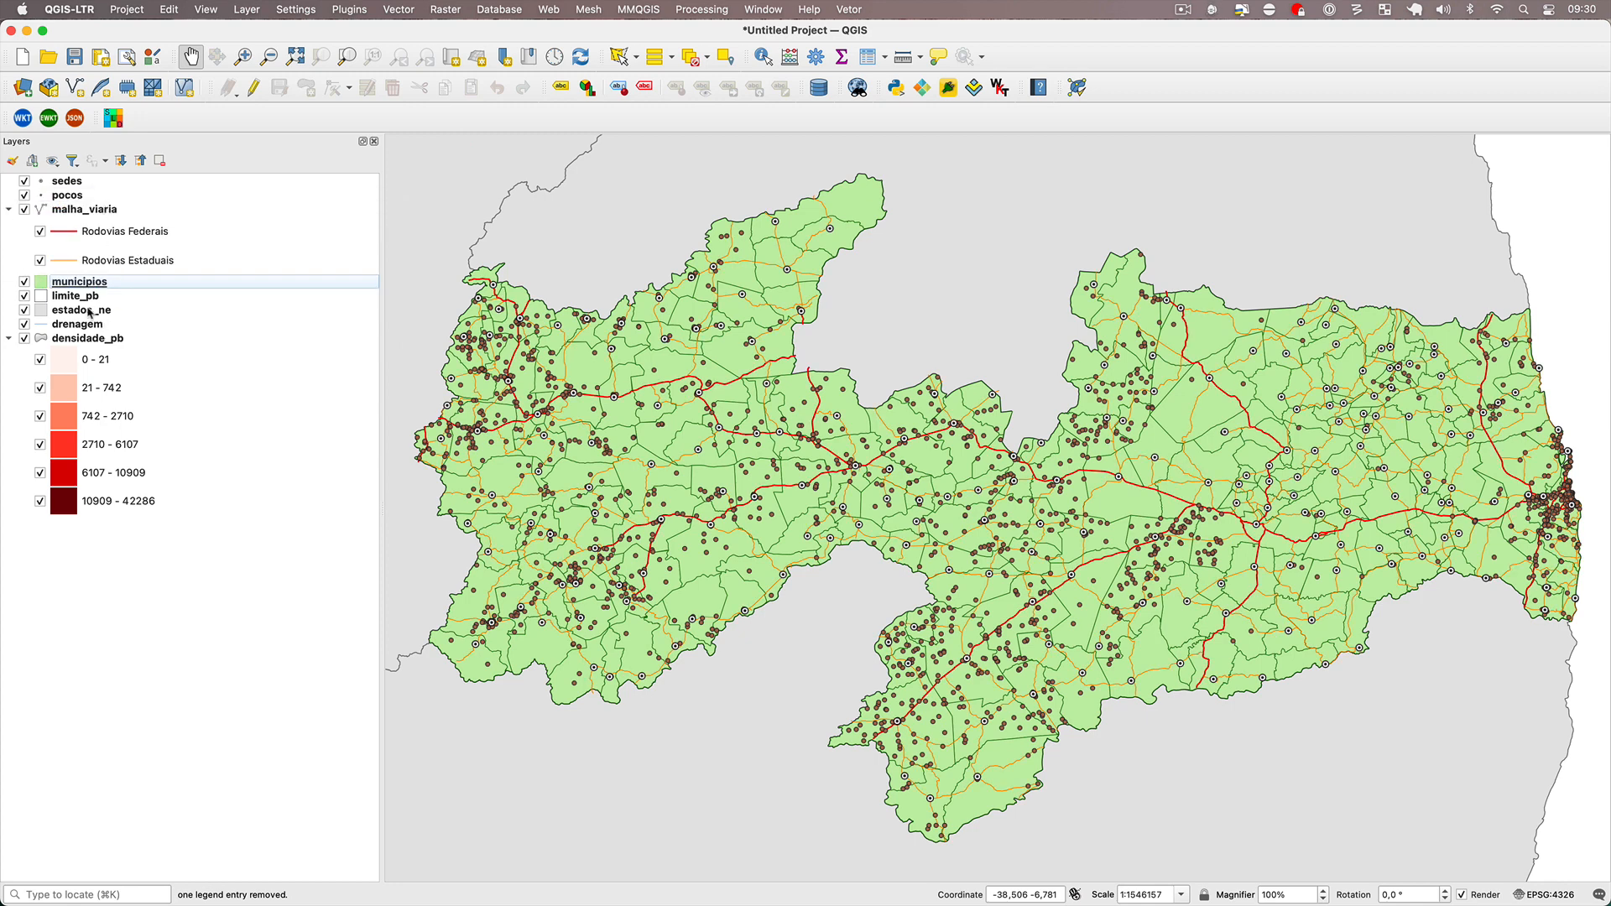
{"action": "left_click_drag", "start_coordinate": [91, 312], "coordinate": [105, 524]}
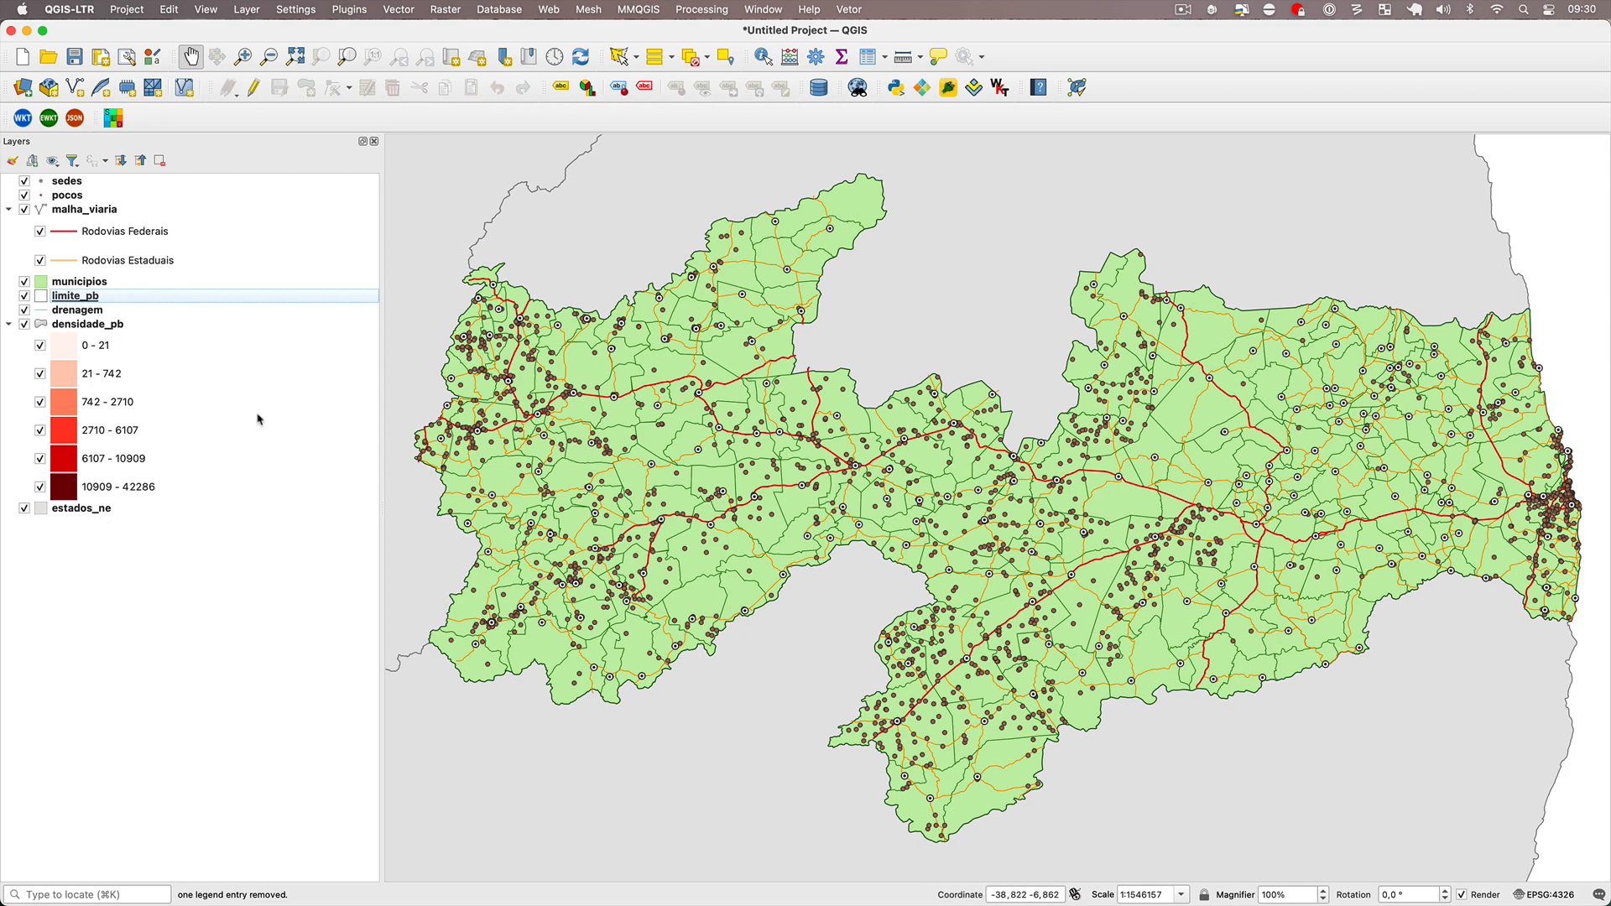
{"action": "mouse_move", "coordinate": [84, 310]}
{"action": "left_mouse_down"}
{"action": "mouse_move", "coordinate": [126, 263]}
{"action": "mouse_move", "coordinate": [126, 208]}
{"action": "mouse_move", "coordinate": [72, 220]}
{"action": "mouse_move", "coordinate": [87, 306]}
{"action": "mouse_move", "coordinate": [100, 288]}
{"action": "left_mouse_up"}
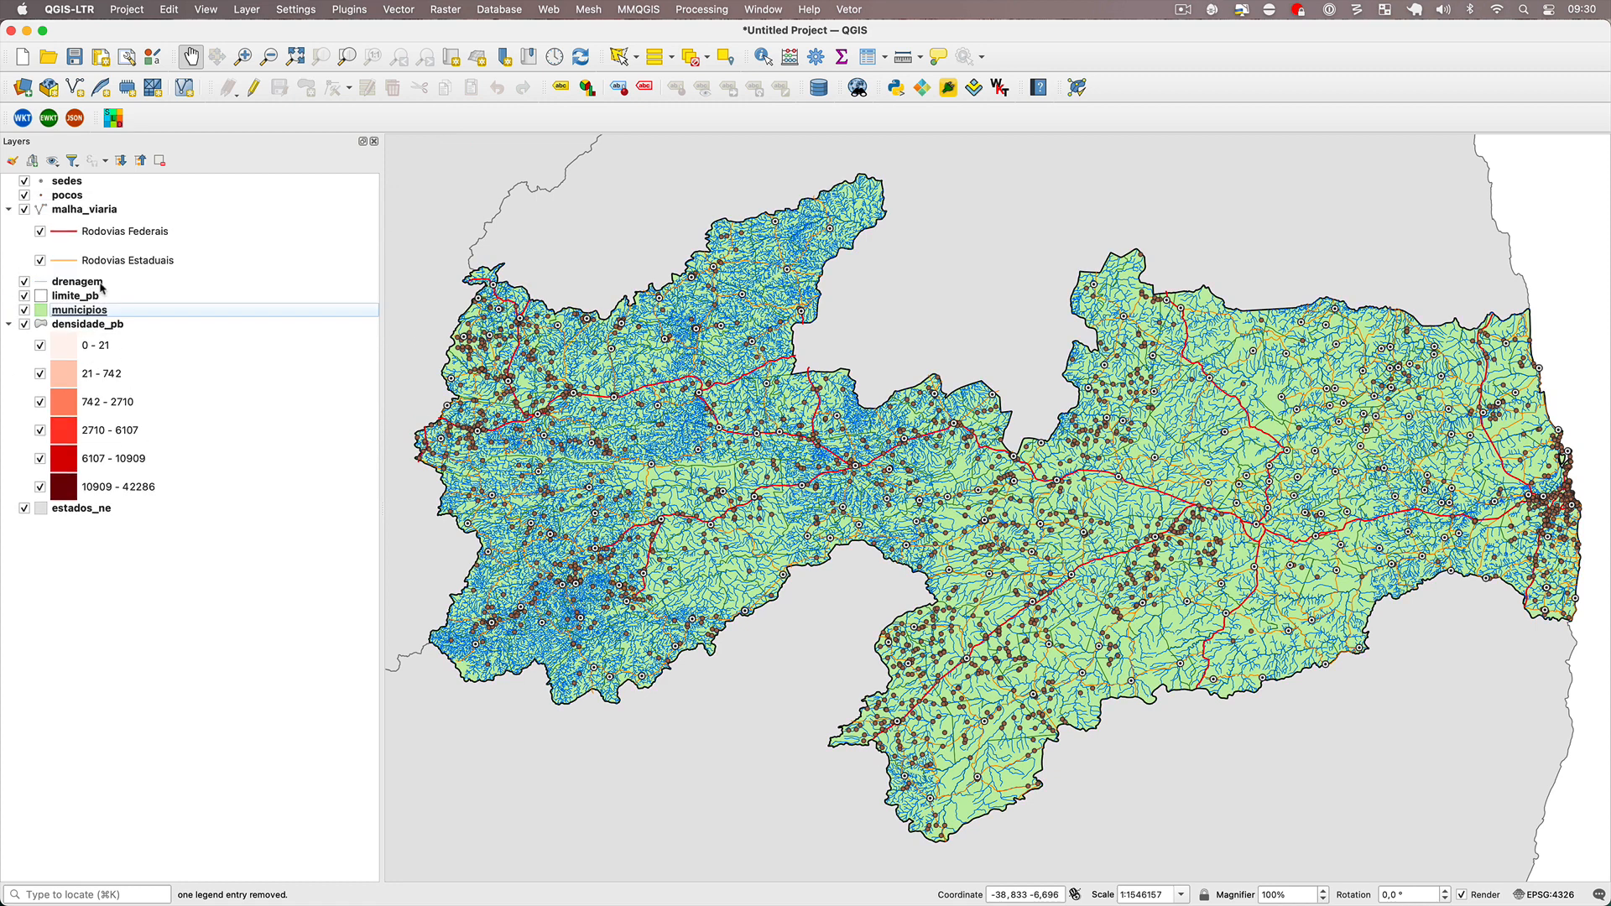
Hide the sedes, pocos, malha_viaria, drenagem, limite_pb, municipios, densidade_pb and estados_ne layers on the map.
{"action": "left_click", "coordinate": [24, 326]}
{"action": "left_click", "coordinate": [24, 181]}
{"action": "left_click", "coordinate": [23, 195]}
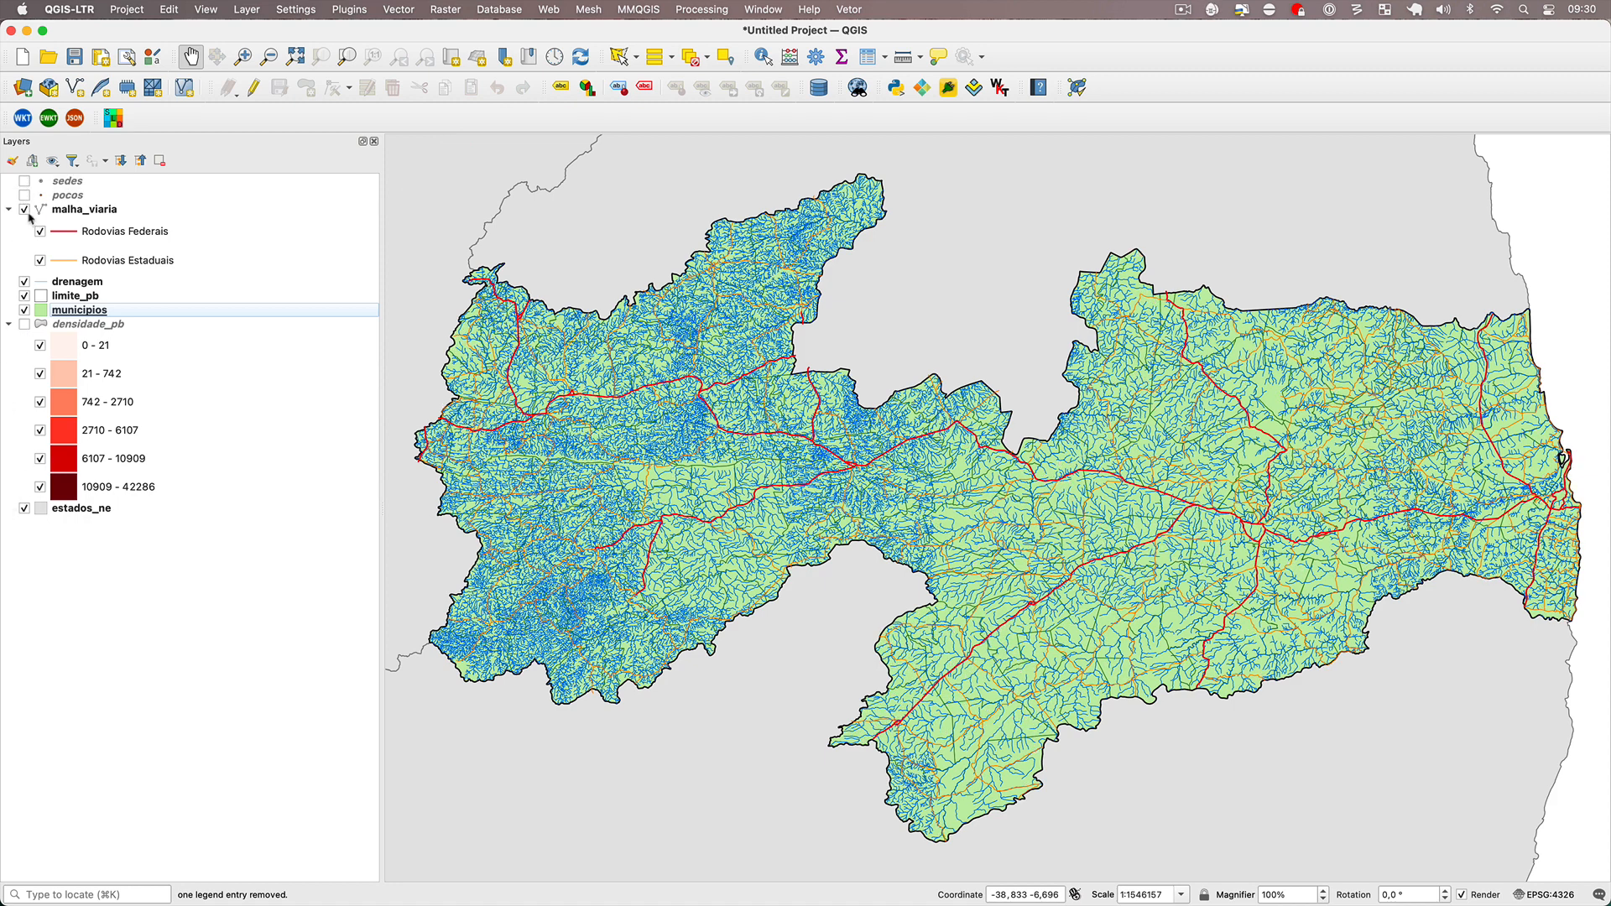
{"action": "left_click", "coordinate": [24, 209]}
{"action": "left_click", "coordinate": [23, 281]}
{"action": "left_click", "coordinate": [23, 296]}
{"action": "left_click", "coordinate": [24, 324]}
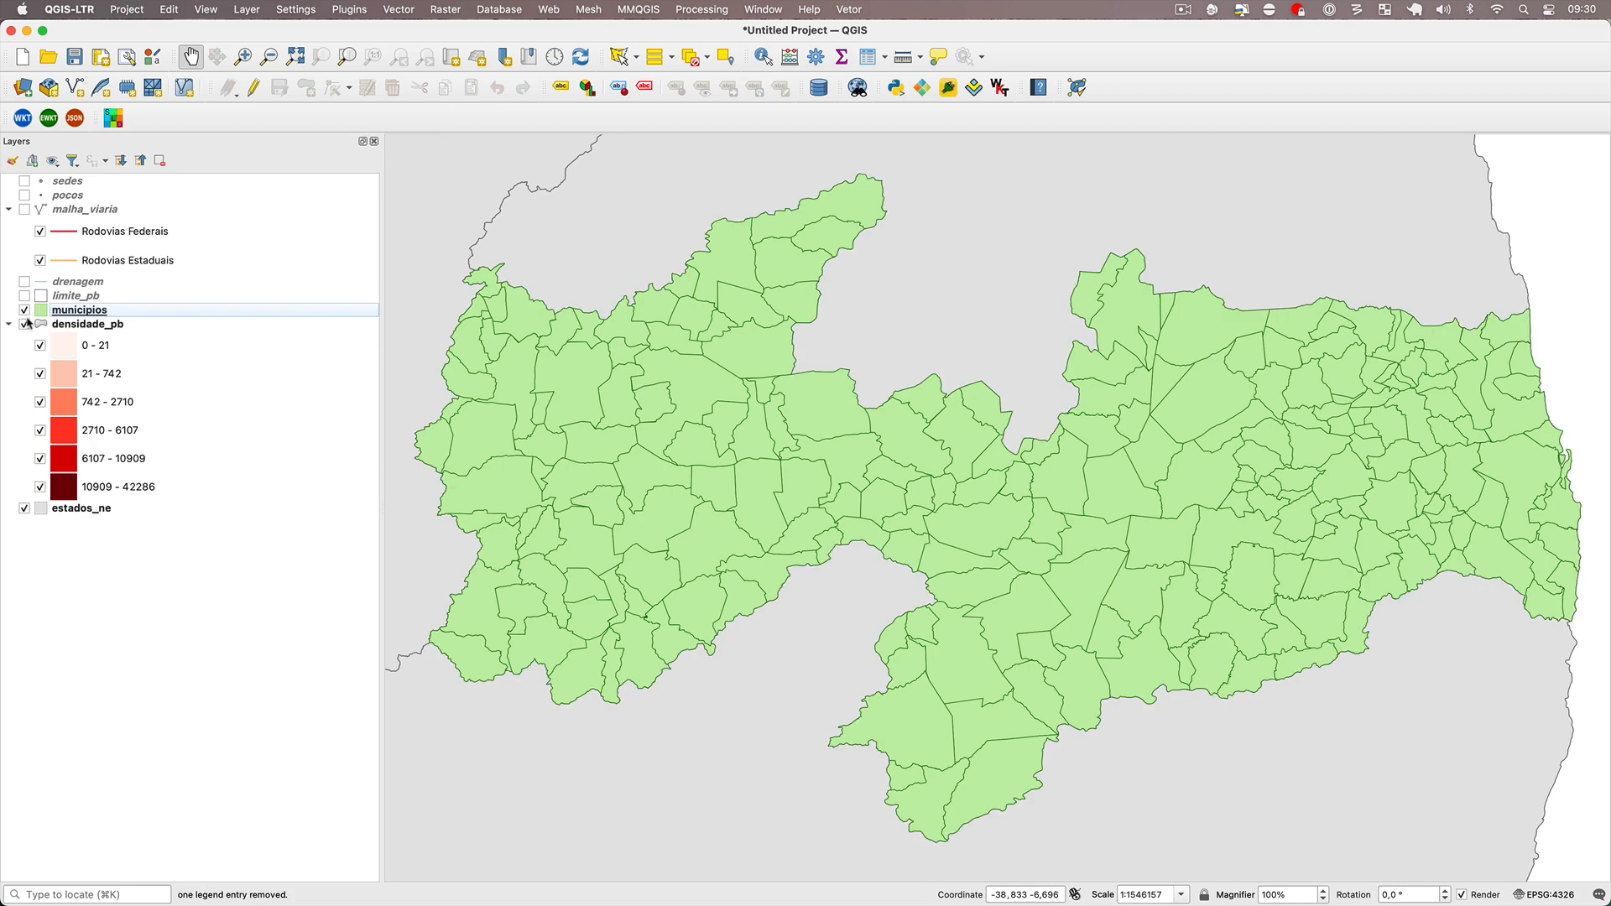
{"action": "left_click", "coordinate": [24, 309]}
{"action": "left_click", "coordinate": [28, 328]}
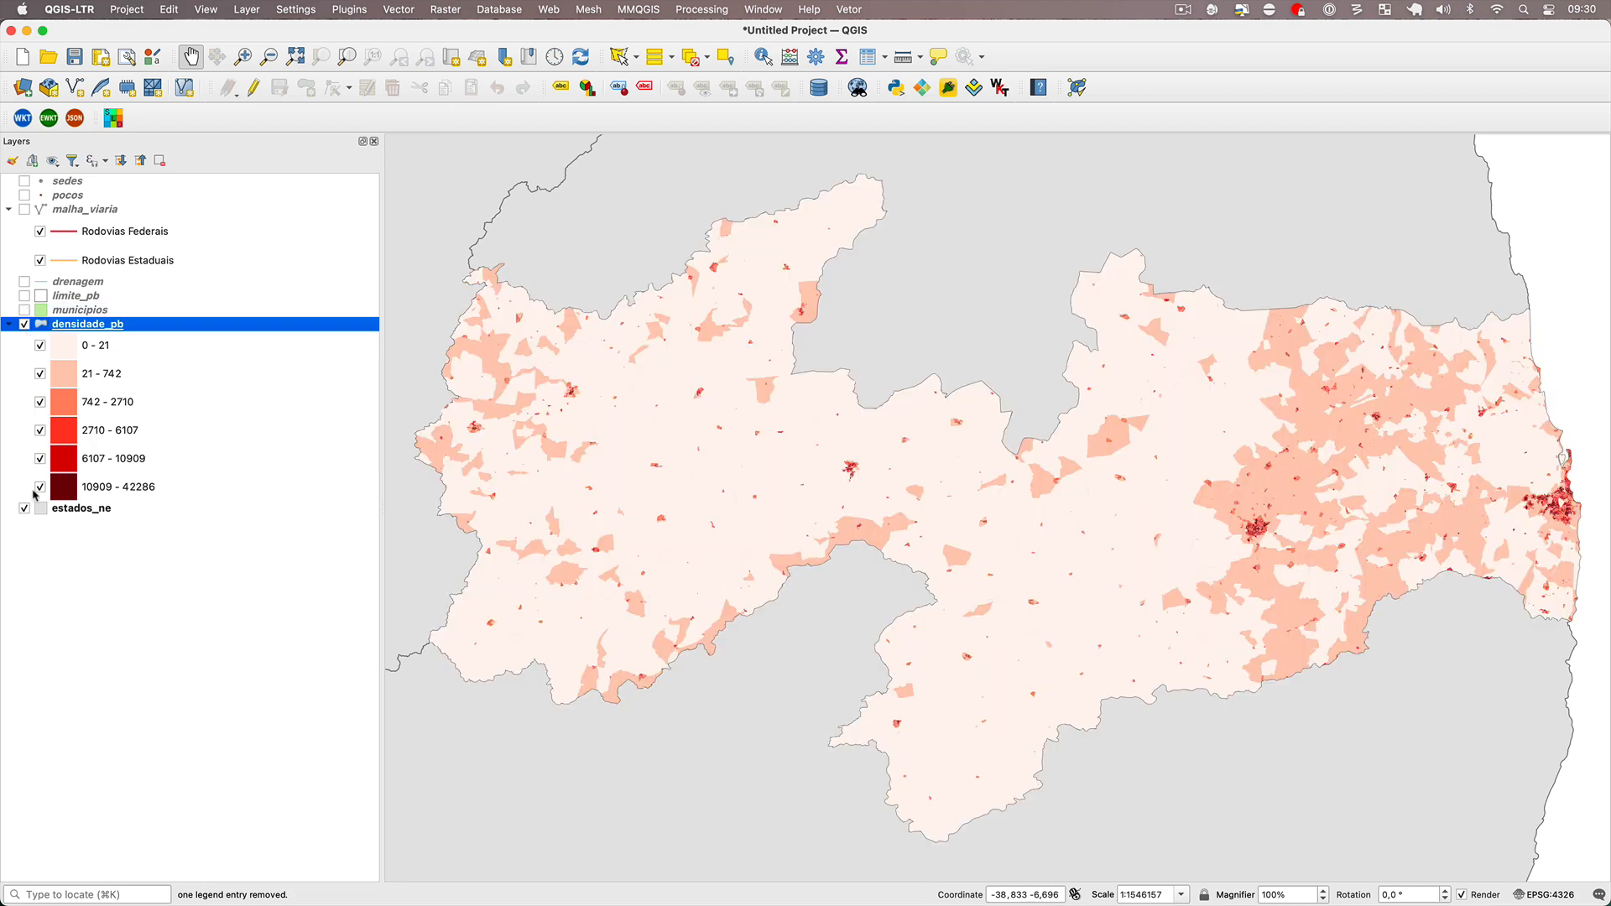
{"action": "left_click", "coordinate": [24, 324]}
{"action": "left_click", "coordinate": [23, 508]}
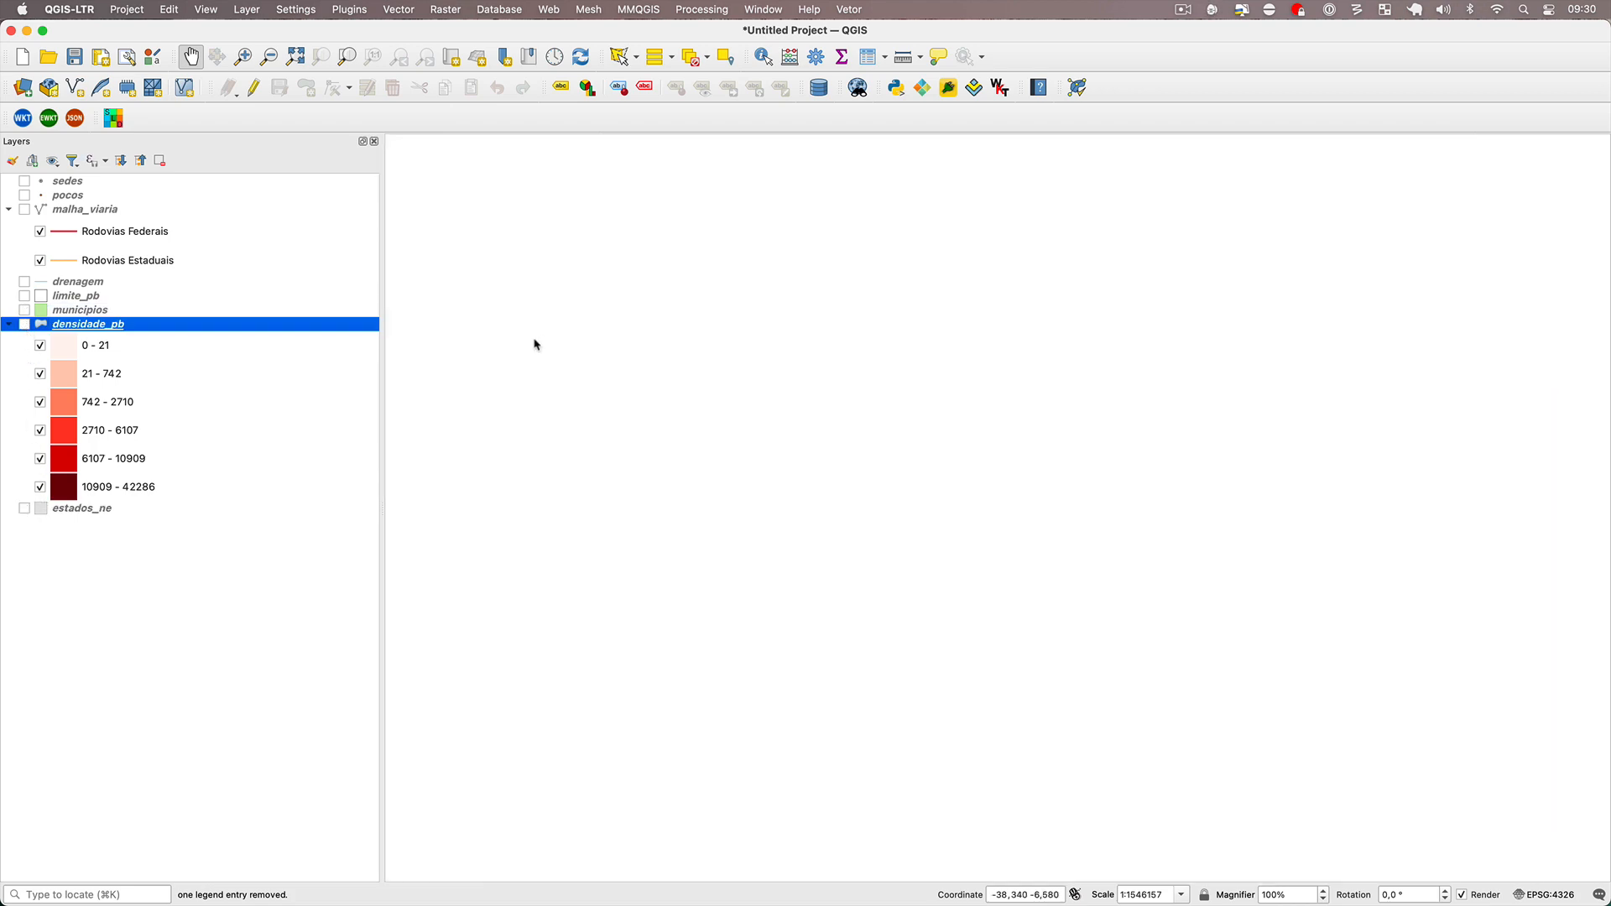
Open DB Manager, refresh its PostGIS connections and select the public schema of the paraiba database.
{"action": "key", "text": "super+Tab"}
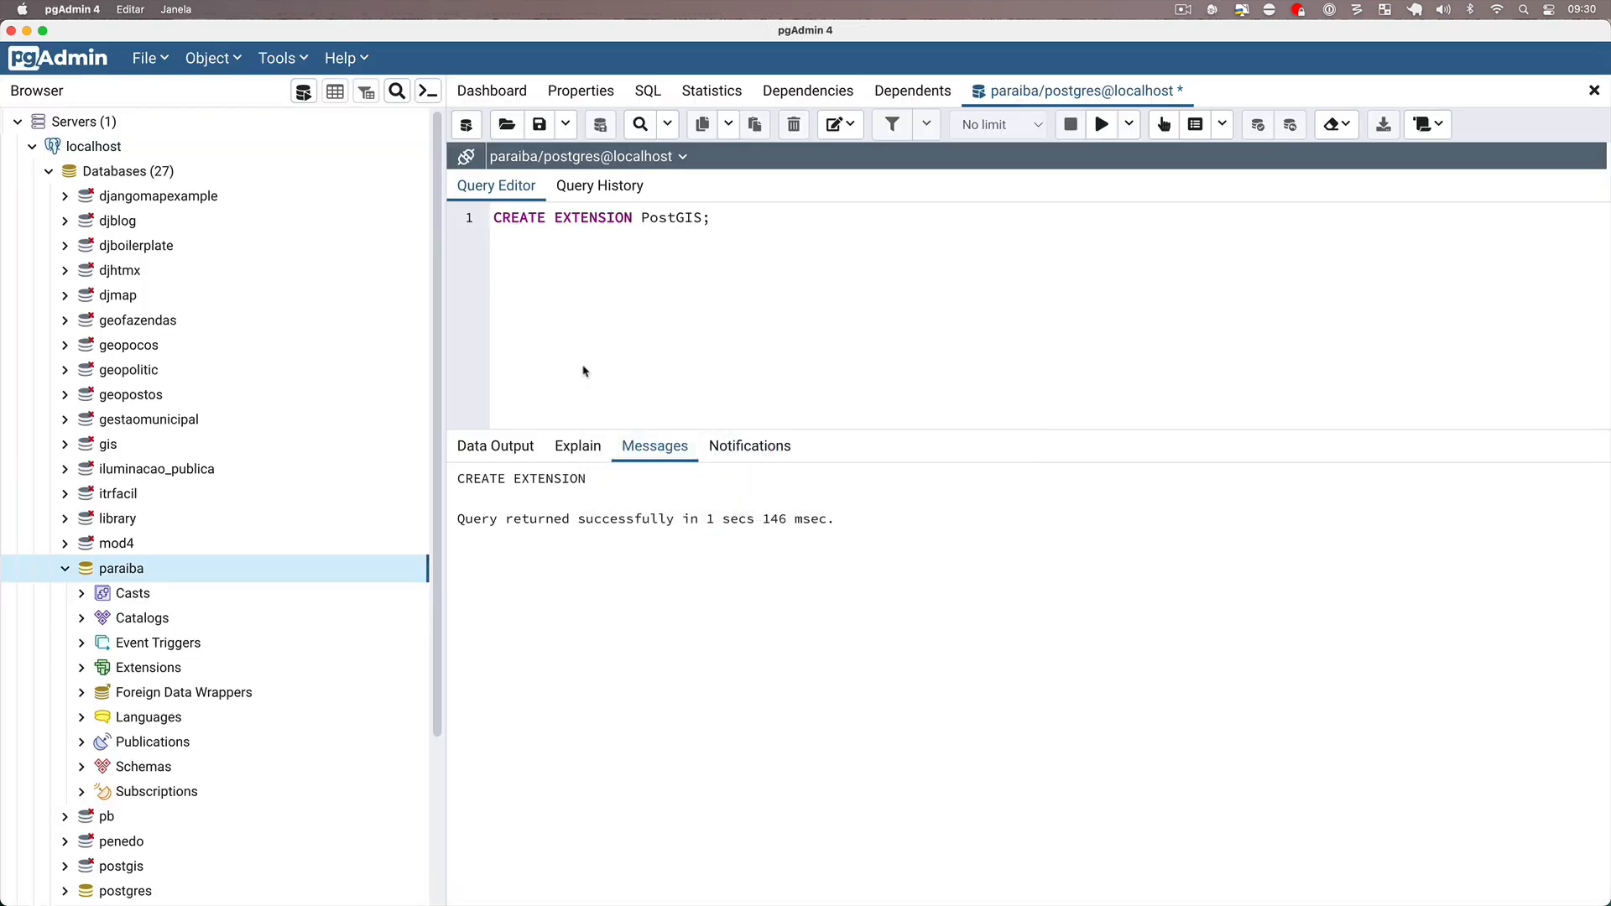
{"action": "key", "text": "super+Tab"}
{"action": "left_click", "coordinate": [820, 88]}
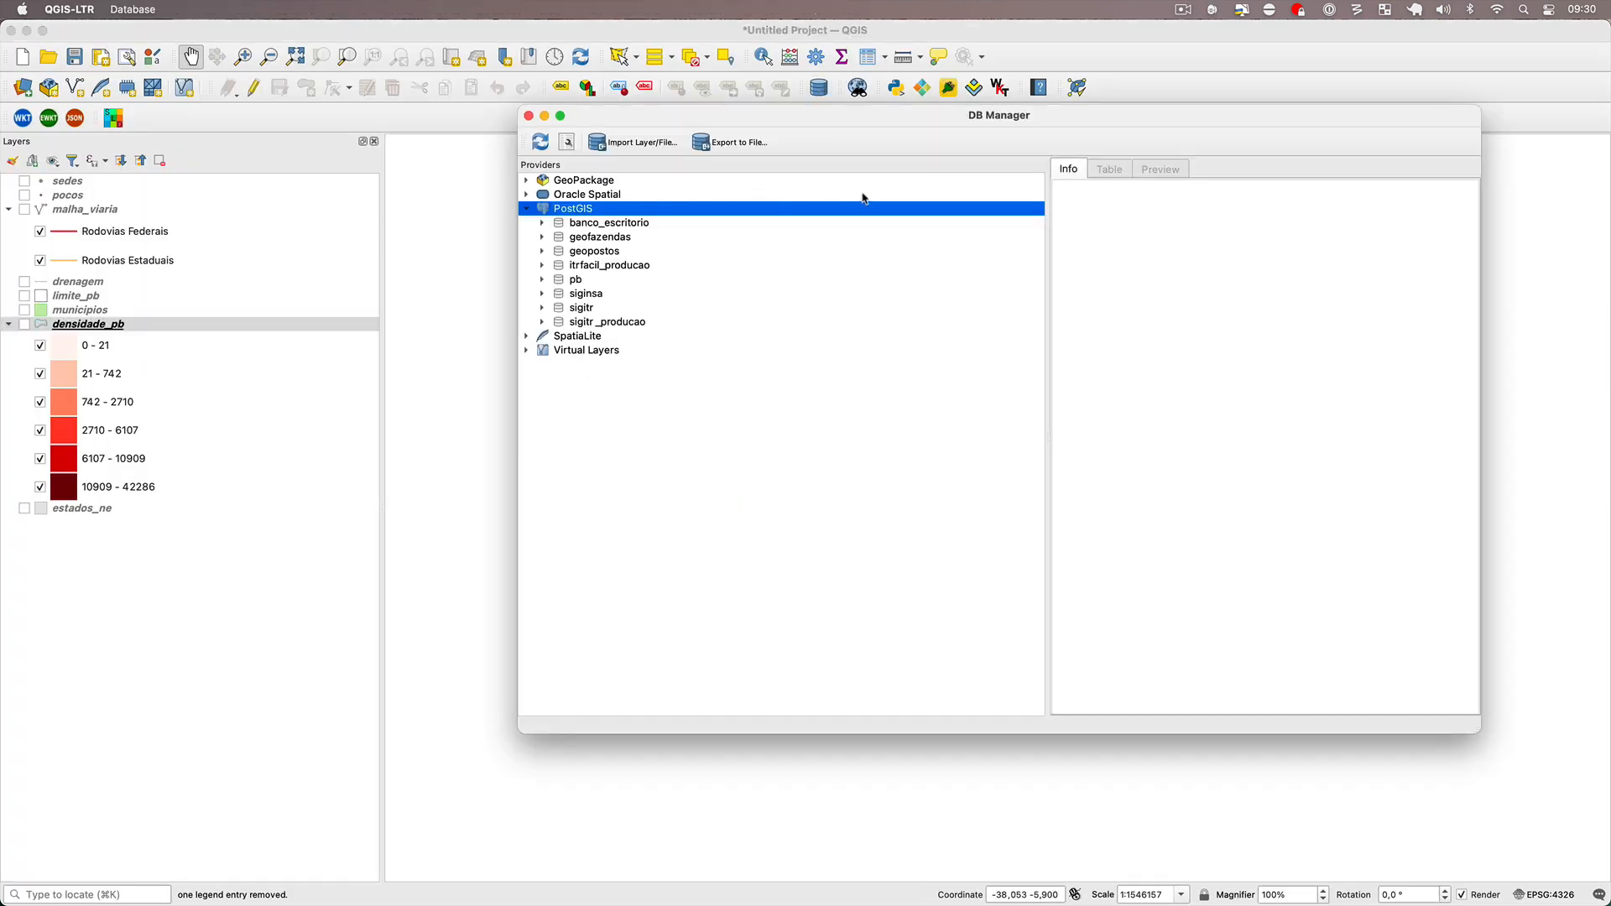
{"action": "left_click_drag", "start_coordinate": [899, 122], "coordinate": [838, 135]}
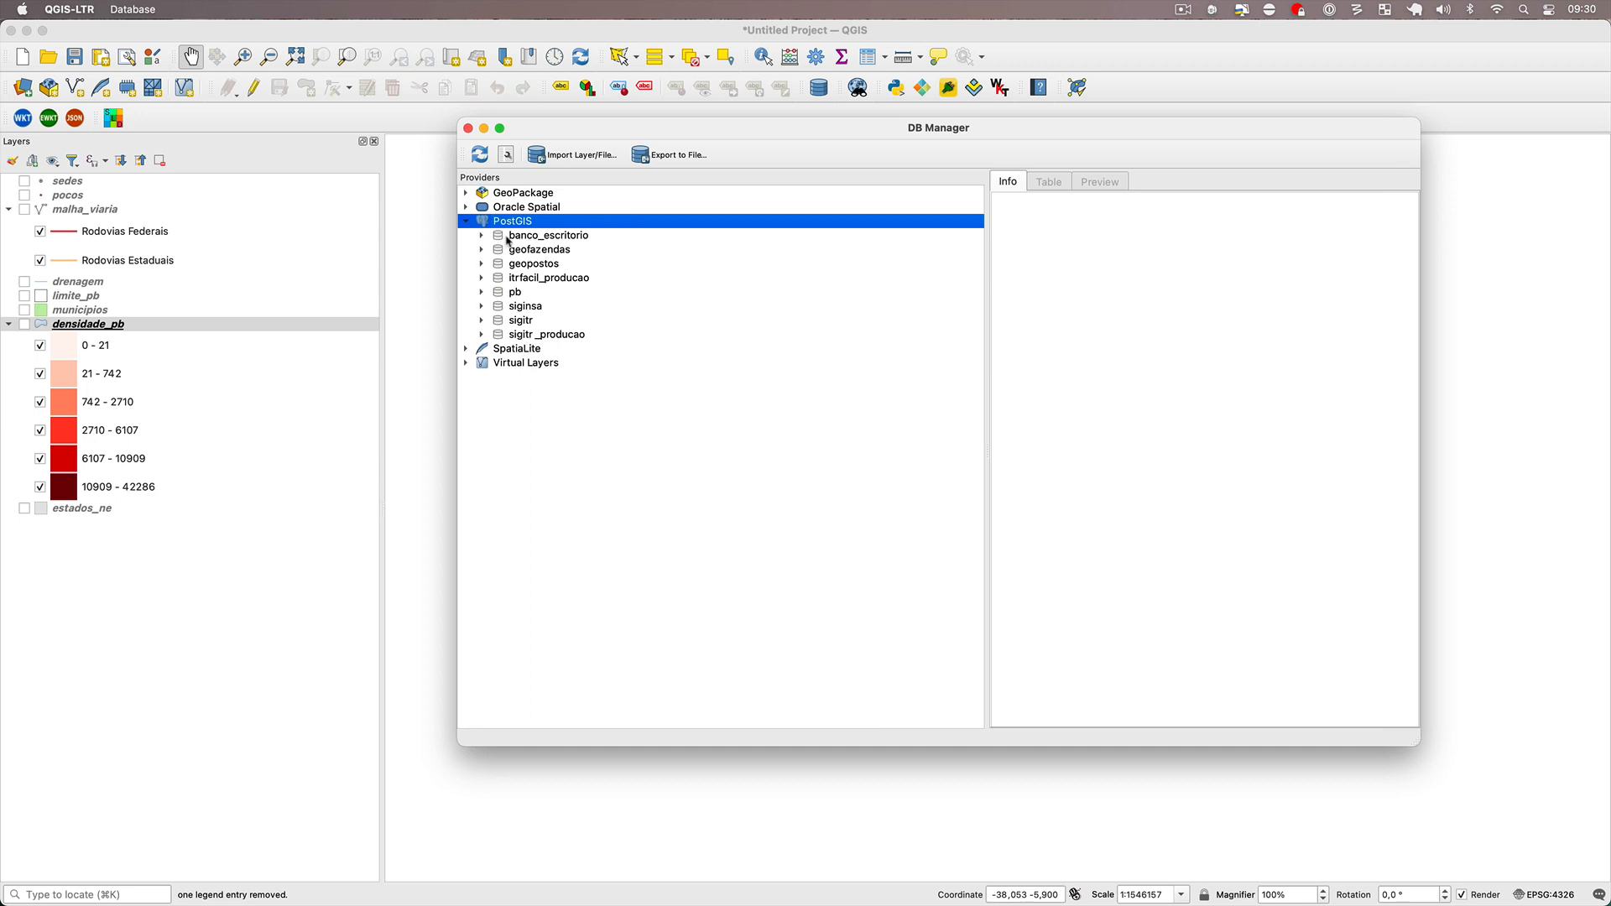
{"action": "left_click", "coordinate": [481, 156]}
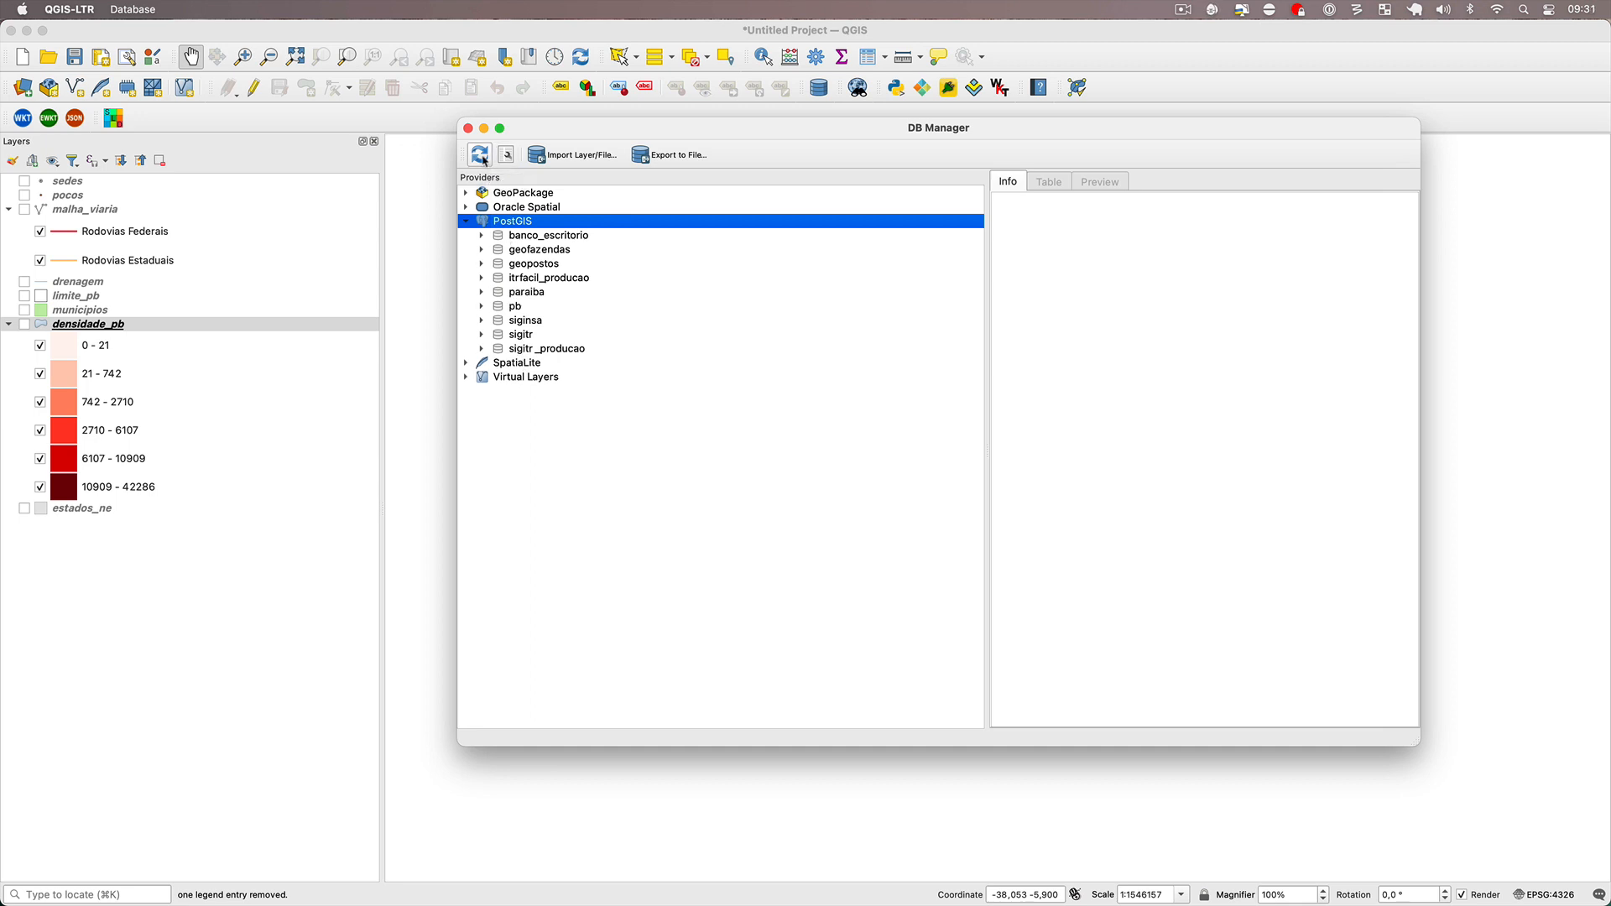
{"action": "left_click", "coordinate": [527, 291]}
{"action": "left_click", "coordinate": [481, 292]}
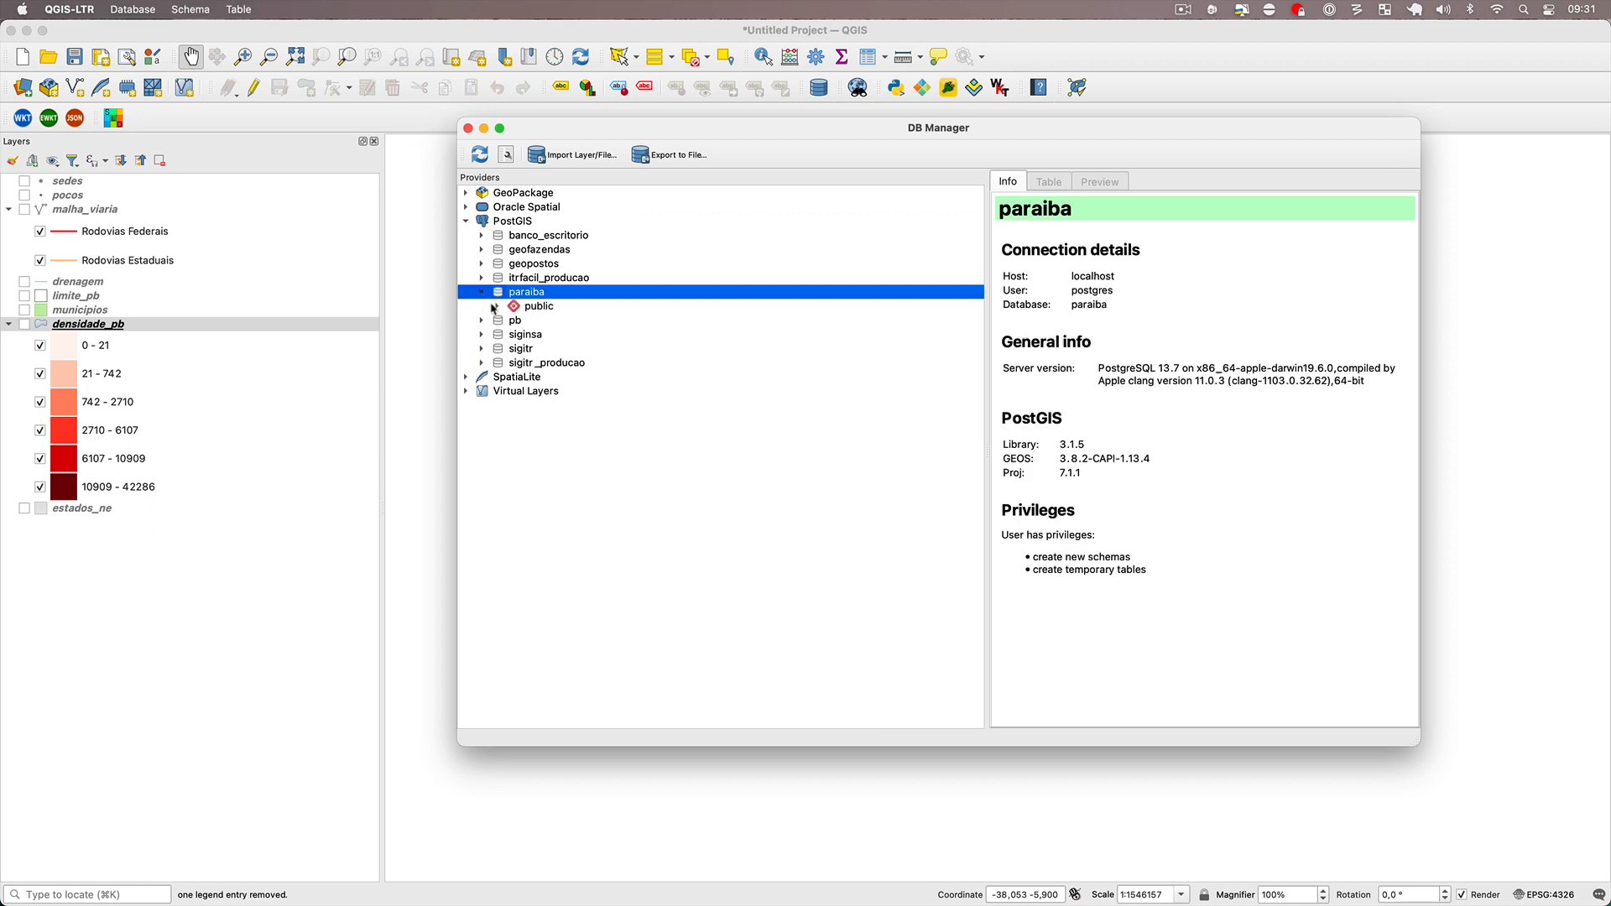
{"action": "left_click", "coordinate": [498, 307]}
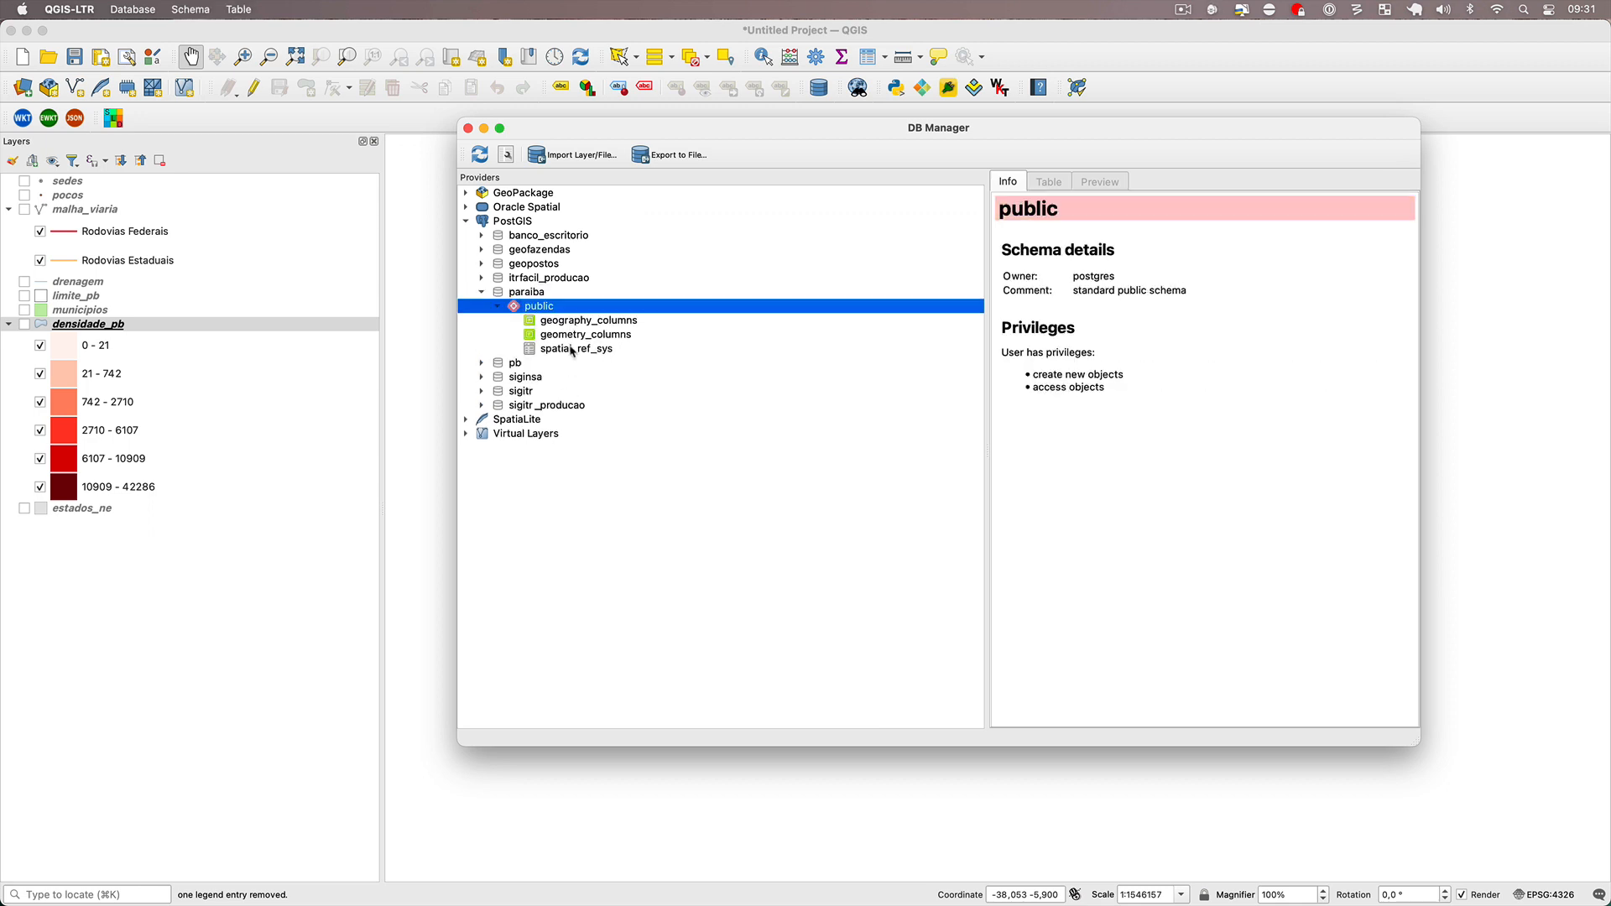
{"action": "left_click", "coordinate": [530, 311]}
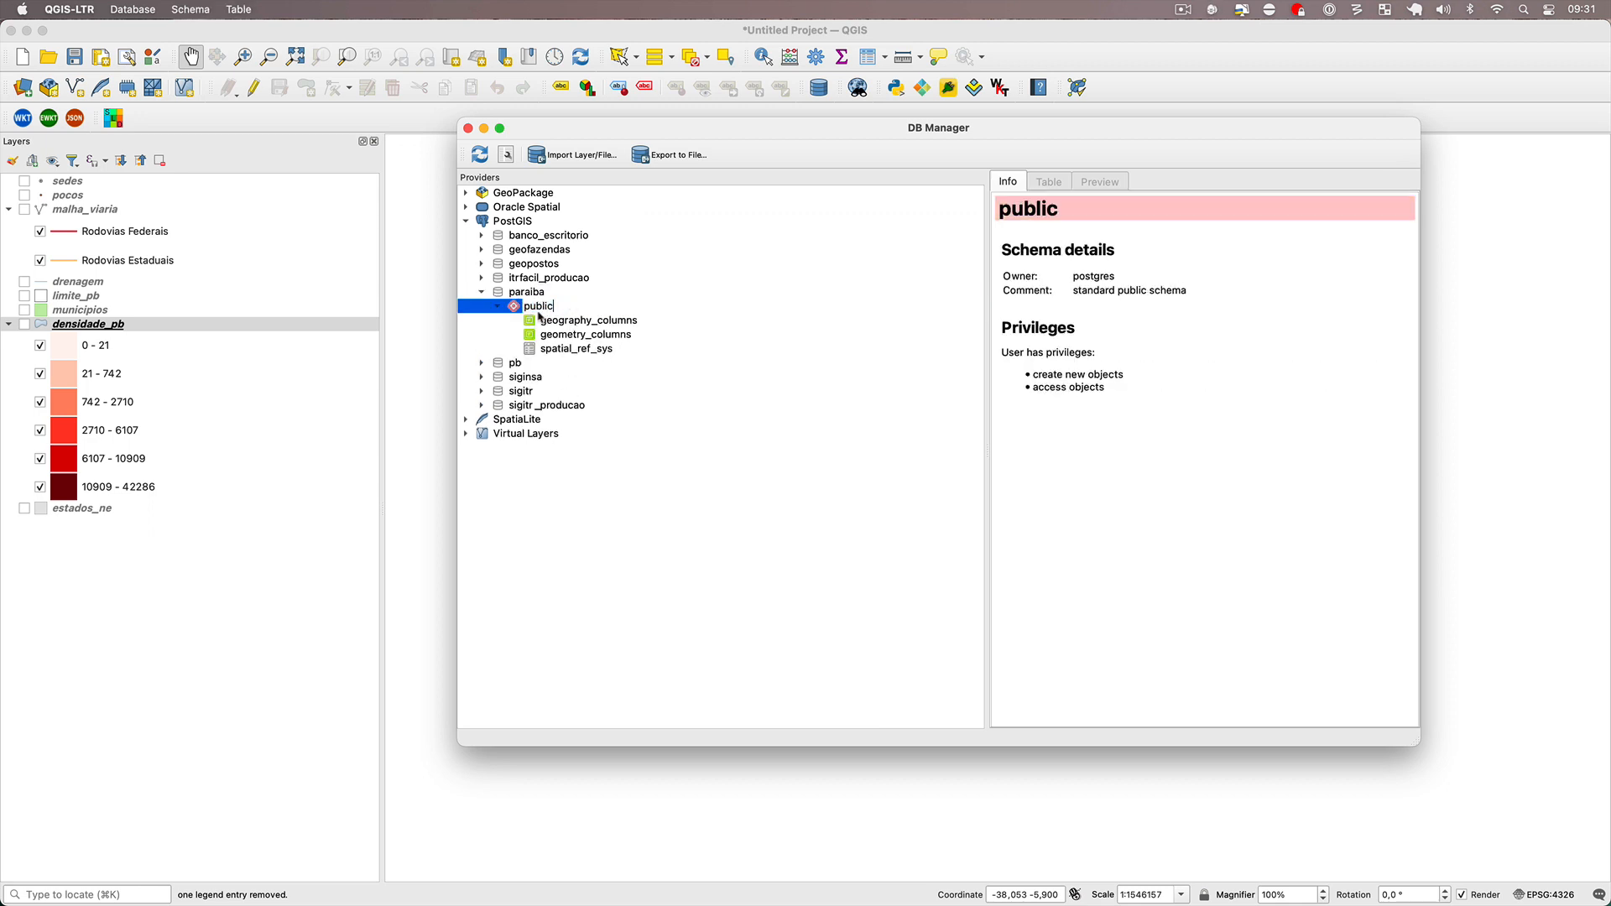
{"action": "key", "text": "Escape"}
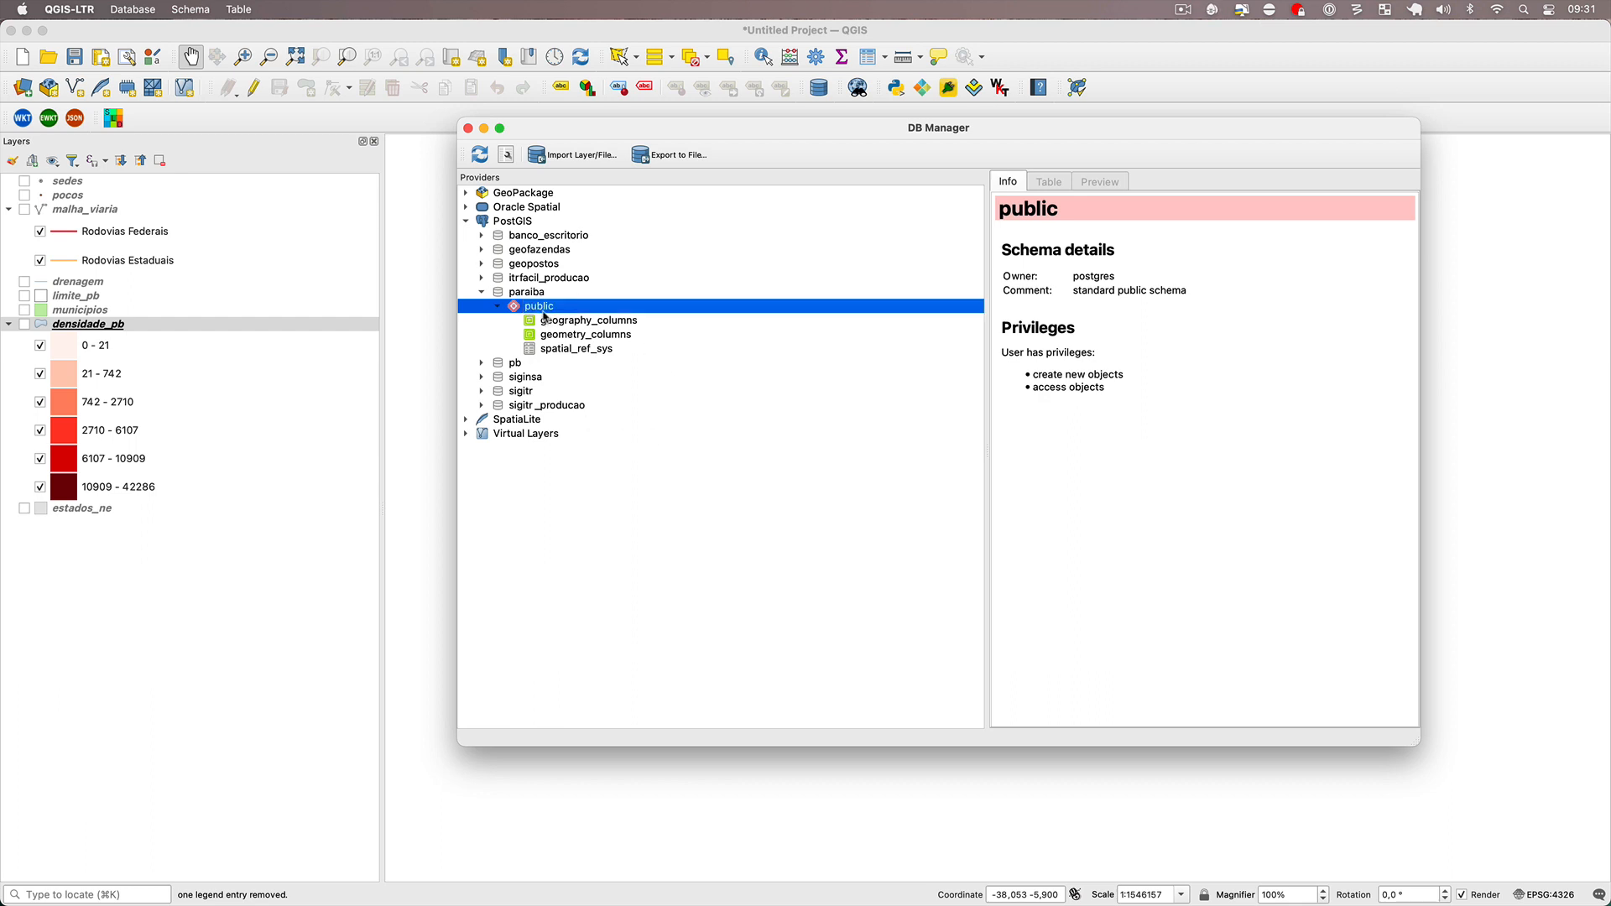
Import the sedes layer into the public schema as table sedes, converting field names to lowercase and creating a spatial index.
{"action": "left_click", "coordinate": [577, 163]}
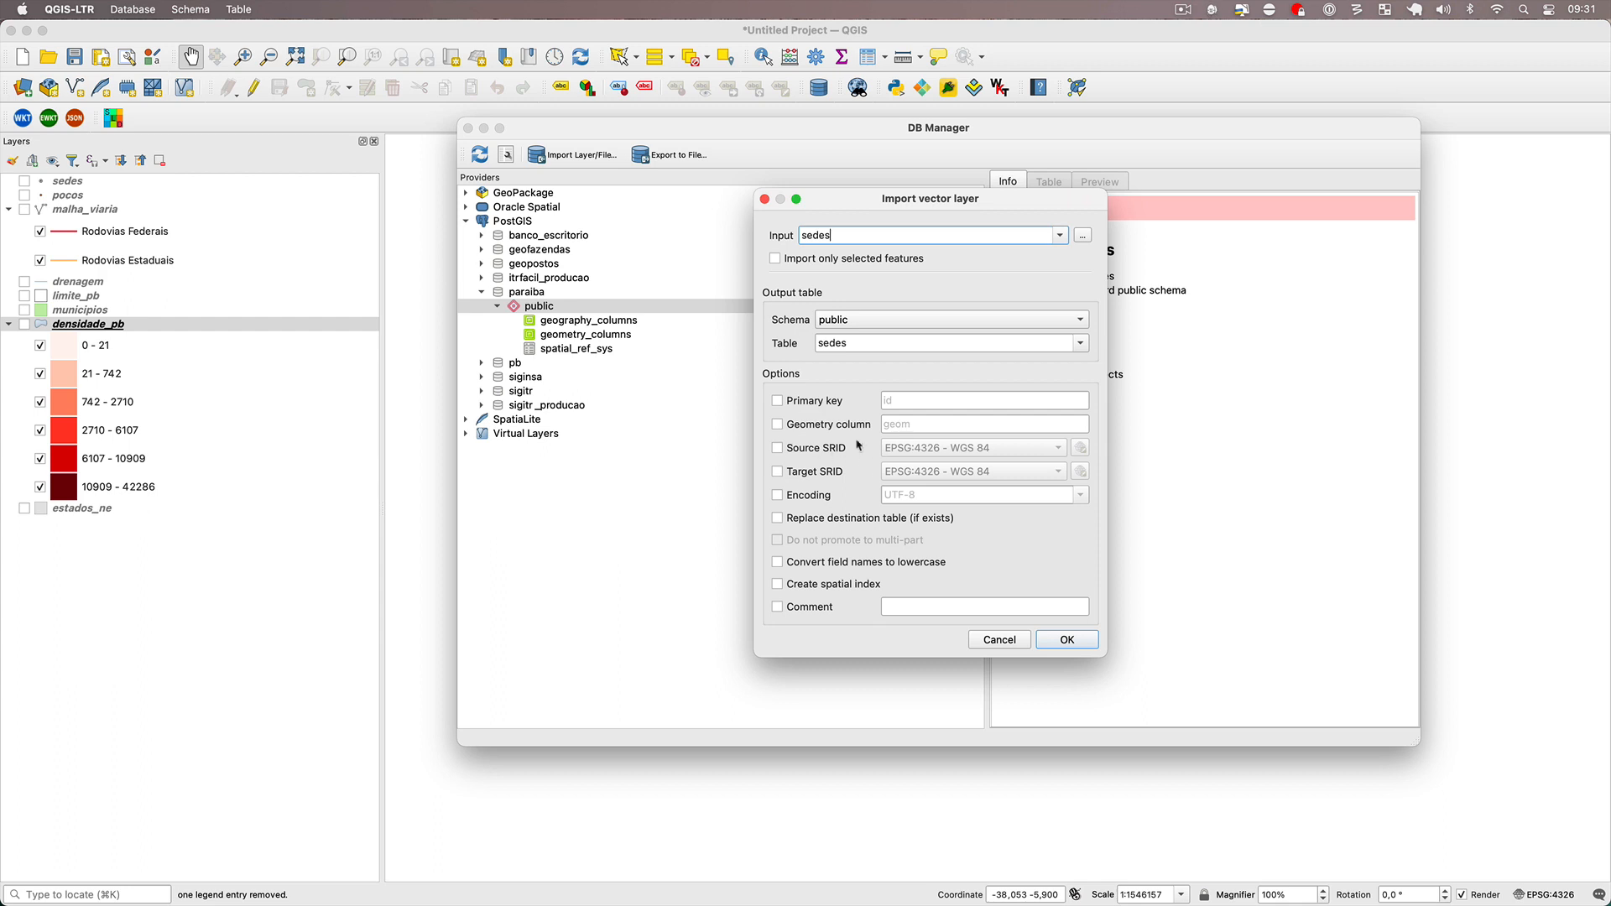
{"action": "left_click", "coordinate": [778, 402]}
{"action": "left_click", "coordinate": [781, 426]}
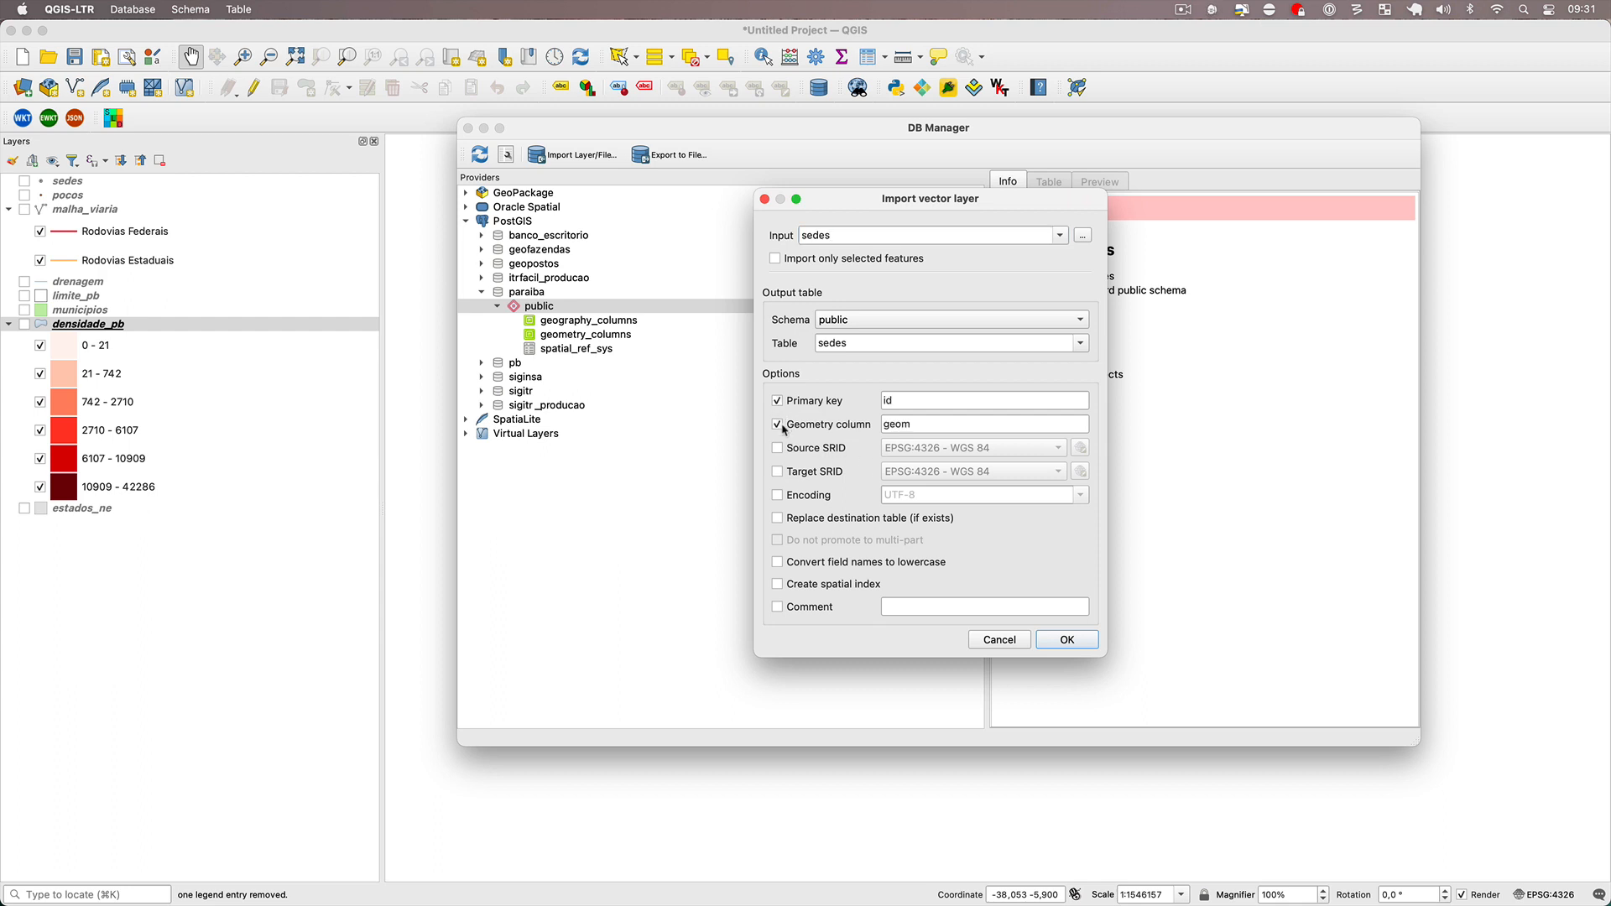
{"action": "left_click", "coordinate": [779, 425]}
{"action": "left_click", "coordinate": [778, 401]}
{"action": "left_click", "coordinate": [779, 425]}
{"action": "left_click", "coordinate": [779, 425]}
{"action": "left_click", "coordinate": [778, 564]}
{"action": "left_click", "coordinate": [1081, 642]}
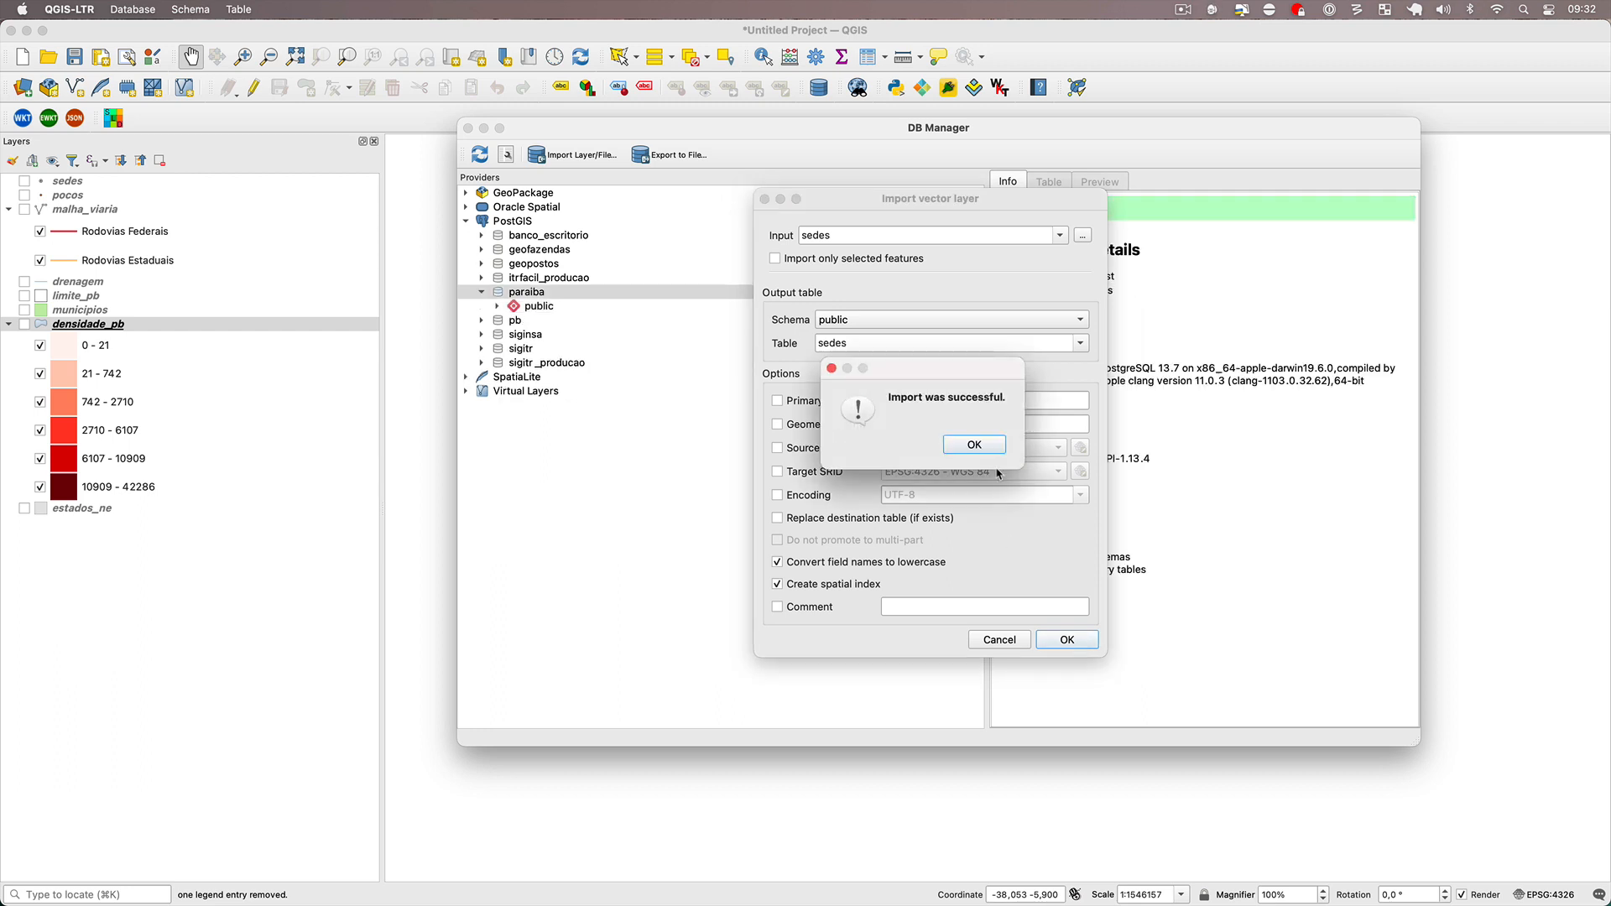
{"action": "left_click", "coordinate": [974, 446]}
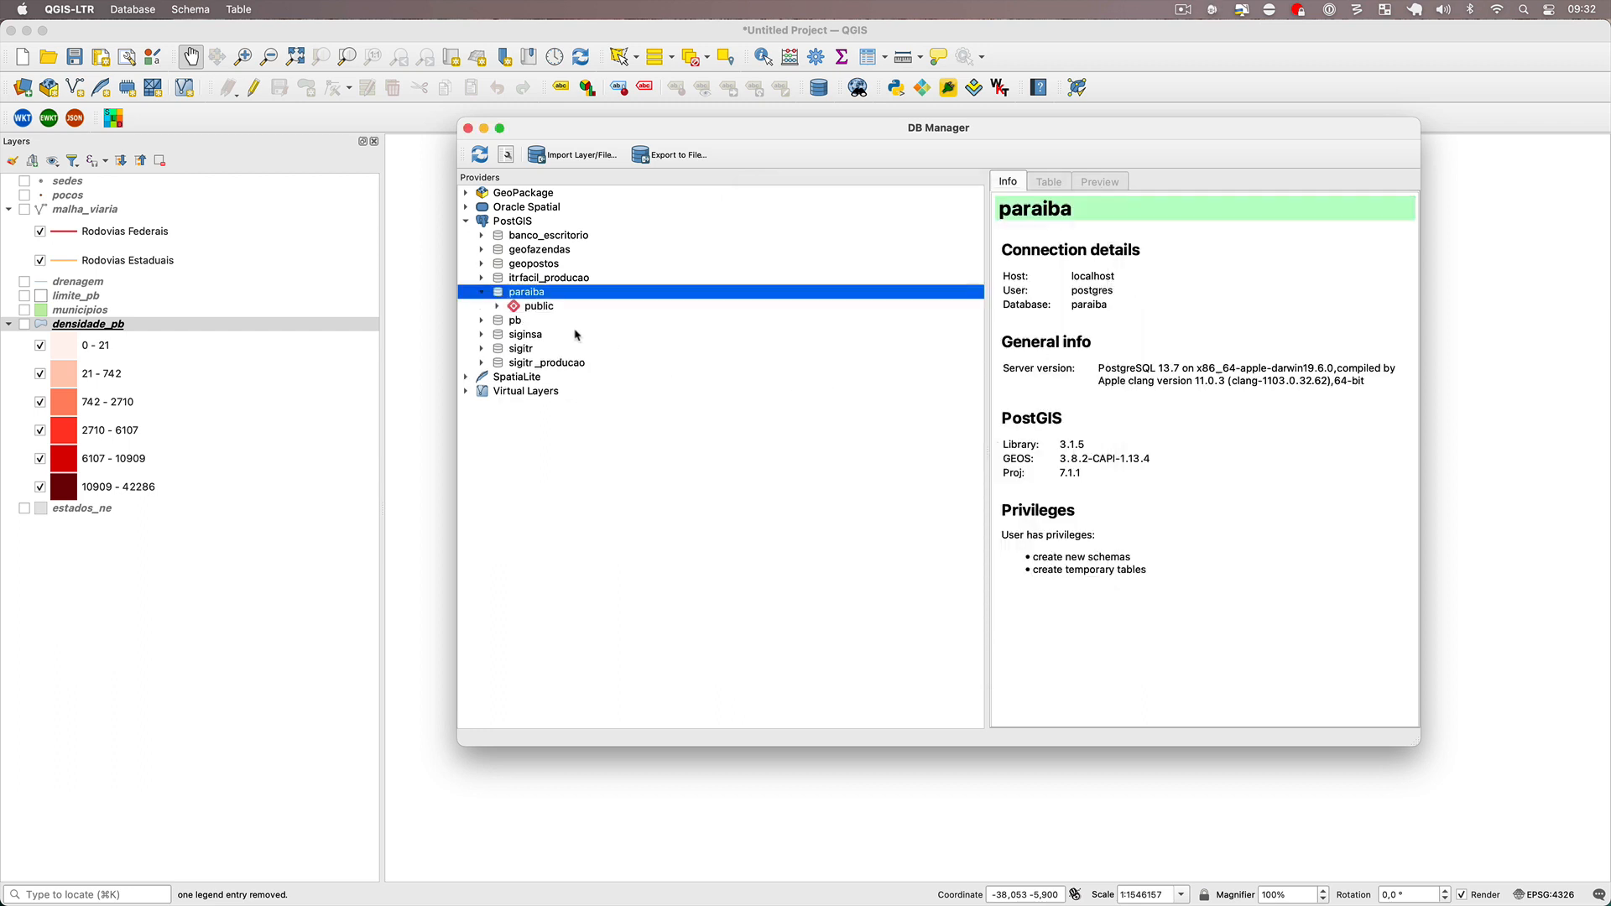
Inspect the imported sedes table in DB Manager, and switch to pgAdmin to check the tables in paraiba's public schema.
{"action": "left_click", "coordinate": [501, 306]}
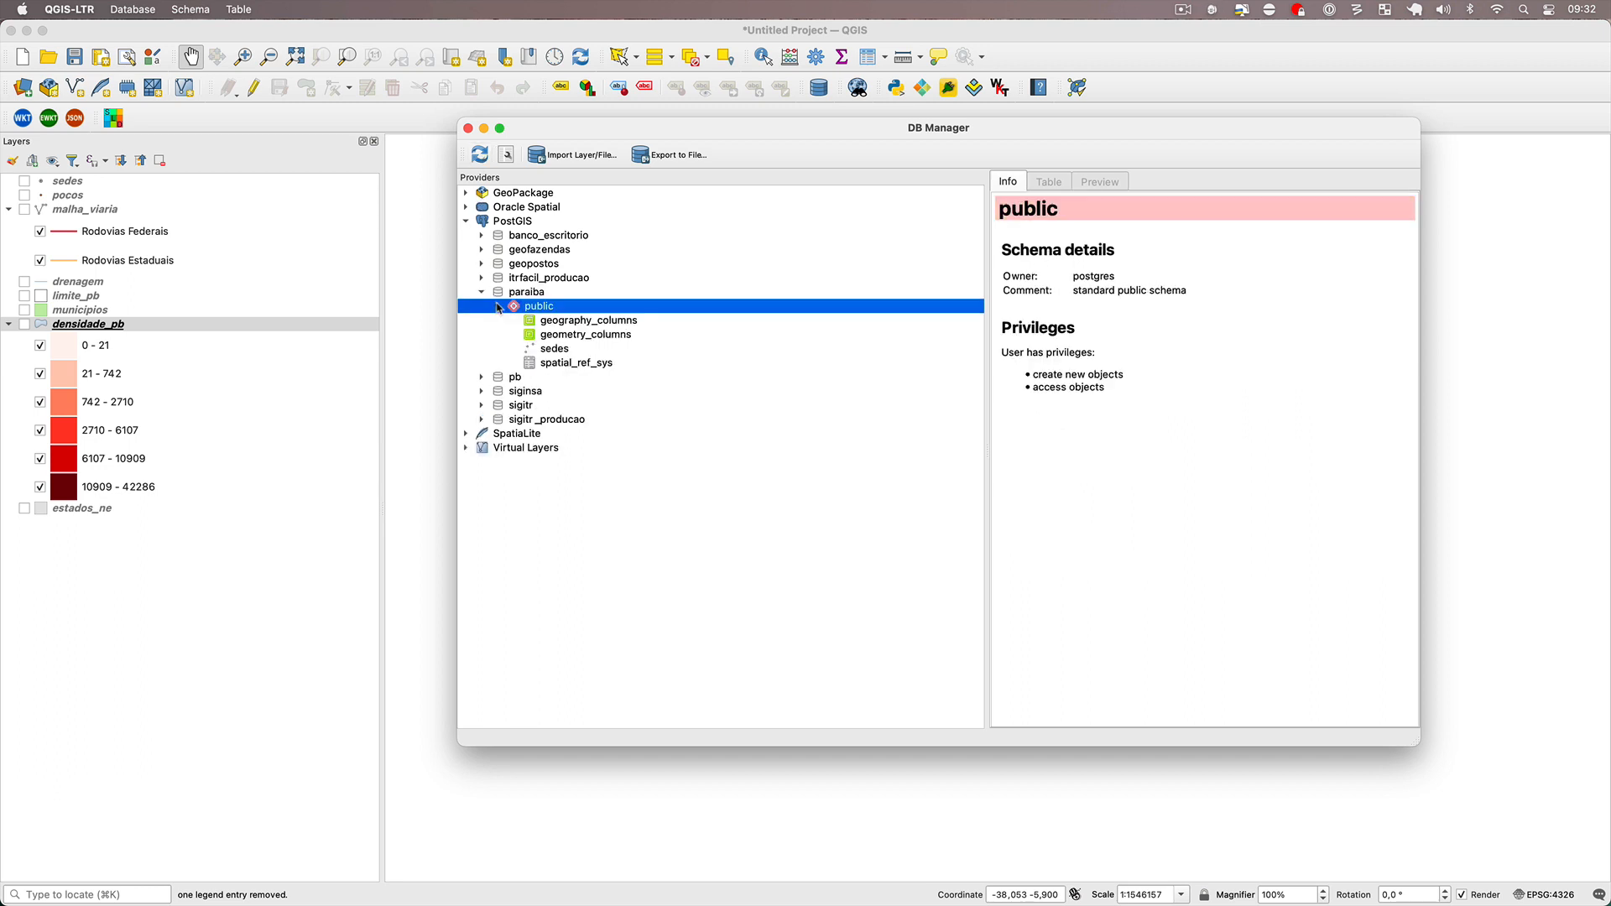
{"action": "left_click", "coordinate": [554, 350]}
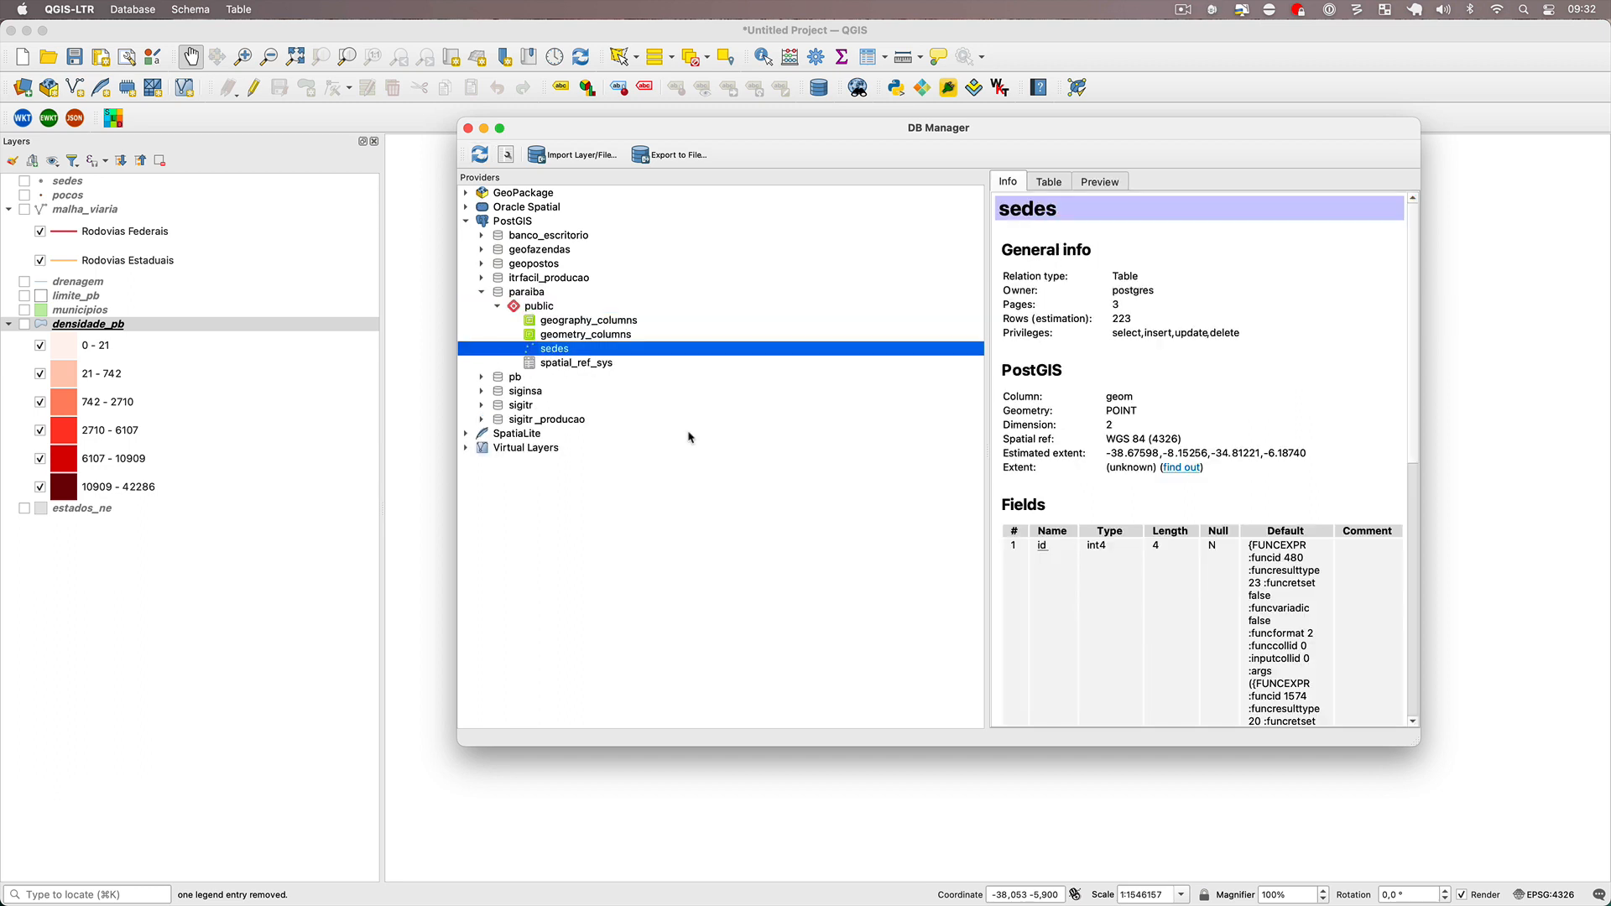
{"action": "key", "text": "super+Tab"}
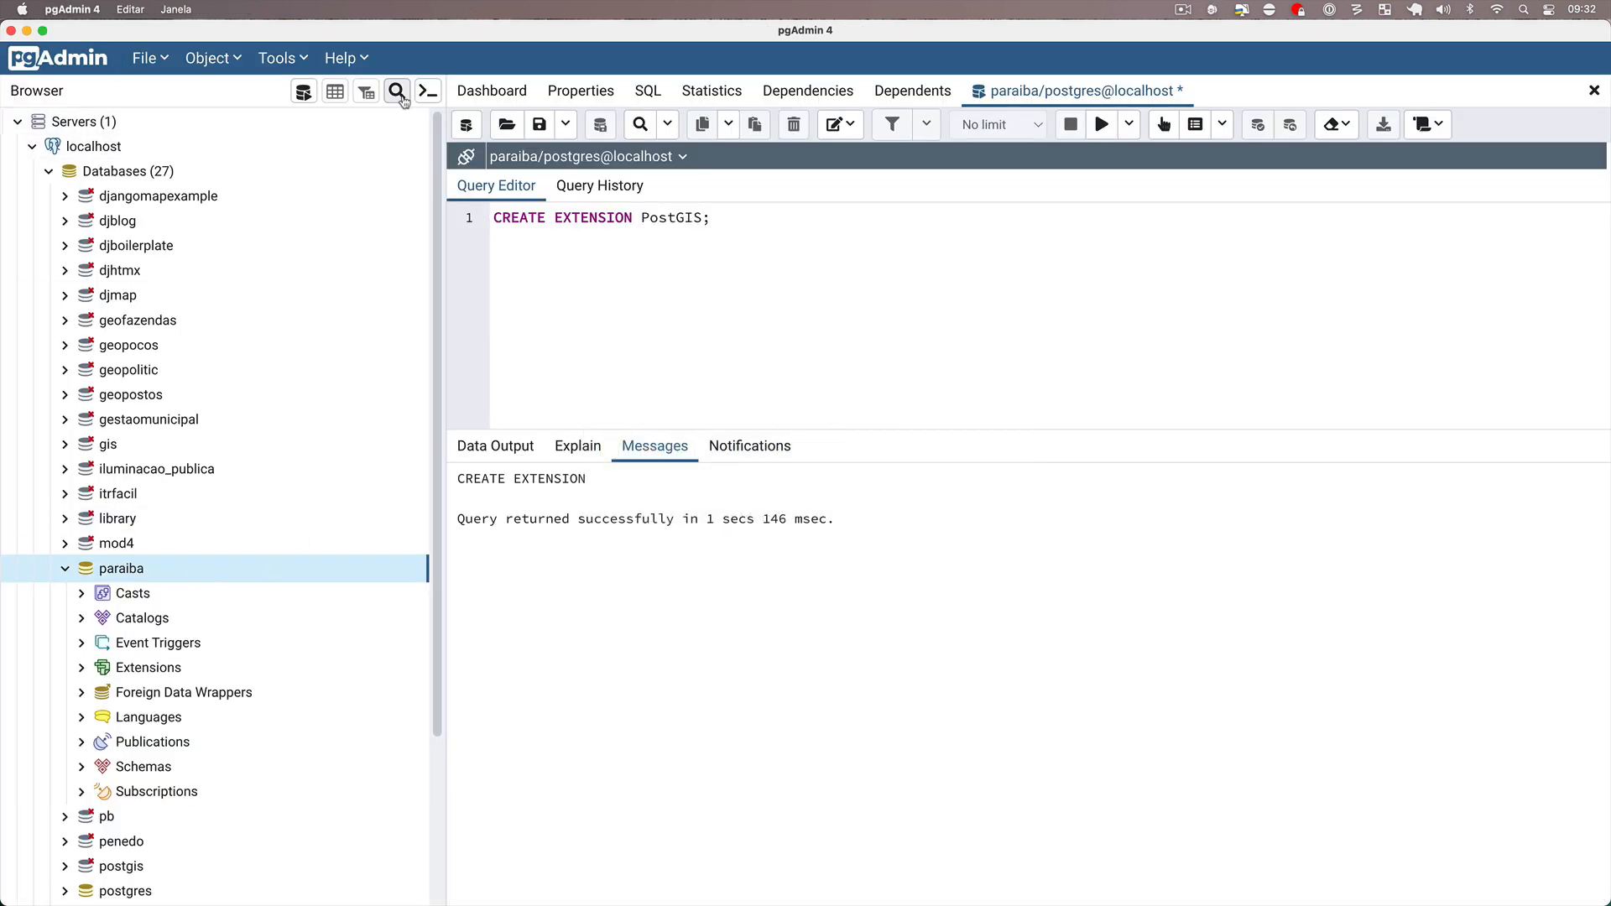
{"action": "scroll", "coordinate": [132, 575], "scroll_direction": "down", "scroll_amount": 5}
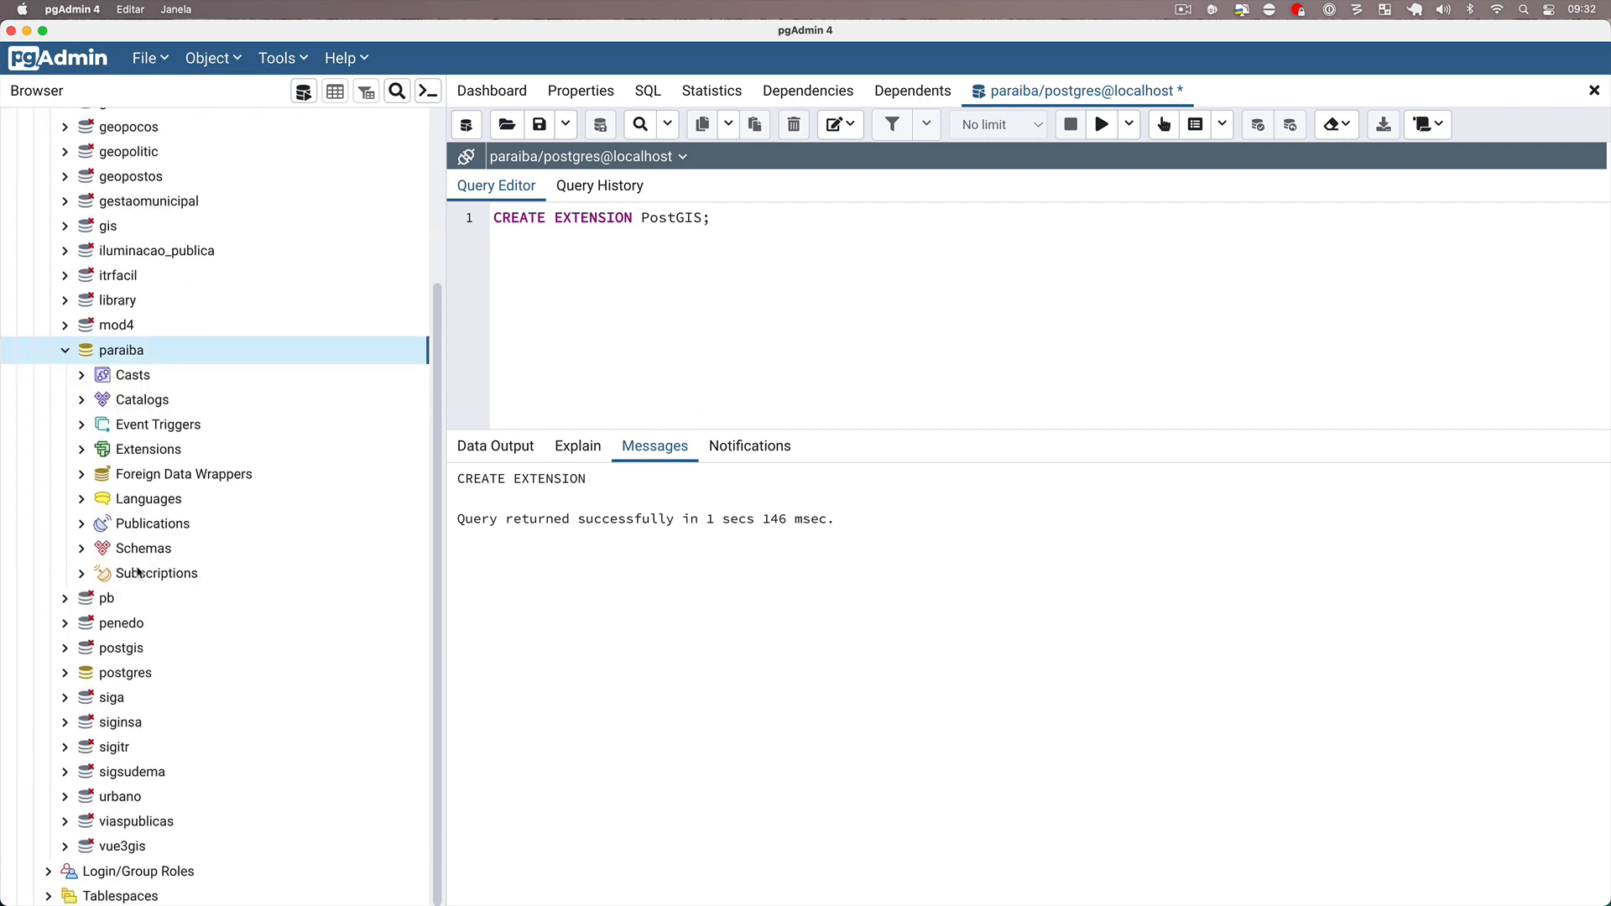
{"action": "left_click", "coordinate": [82, 550]}
{"action": "left_click", "coordinate": [98, 573]}
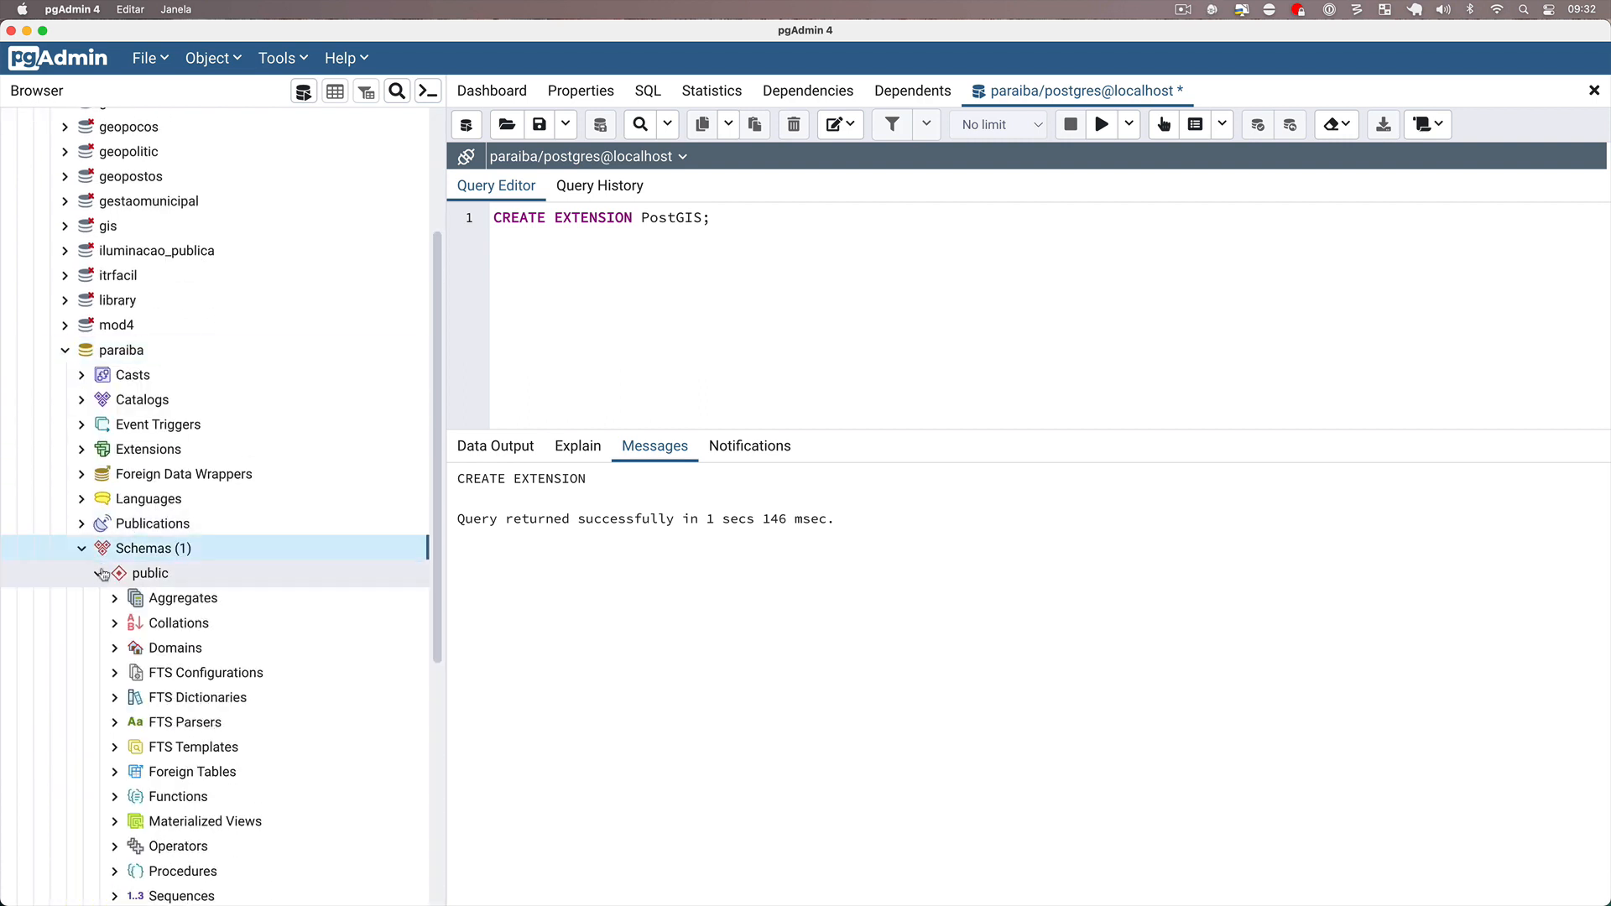
{"action": "scroll", "coordinate": [167, 579], "scroll_direction": "down", "scroll_amount": 7}
{"action": "left_click", "coordinate": [180, 631]}
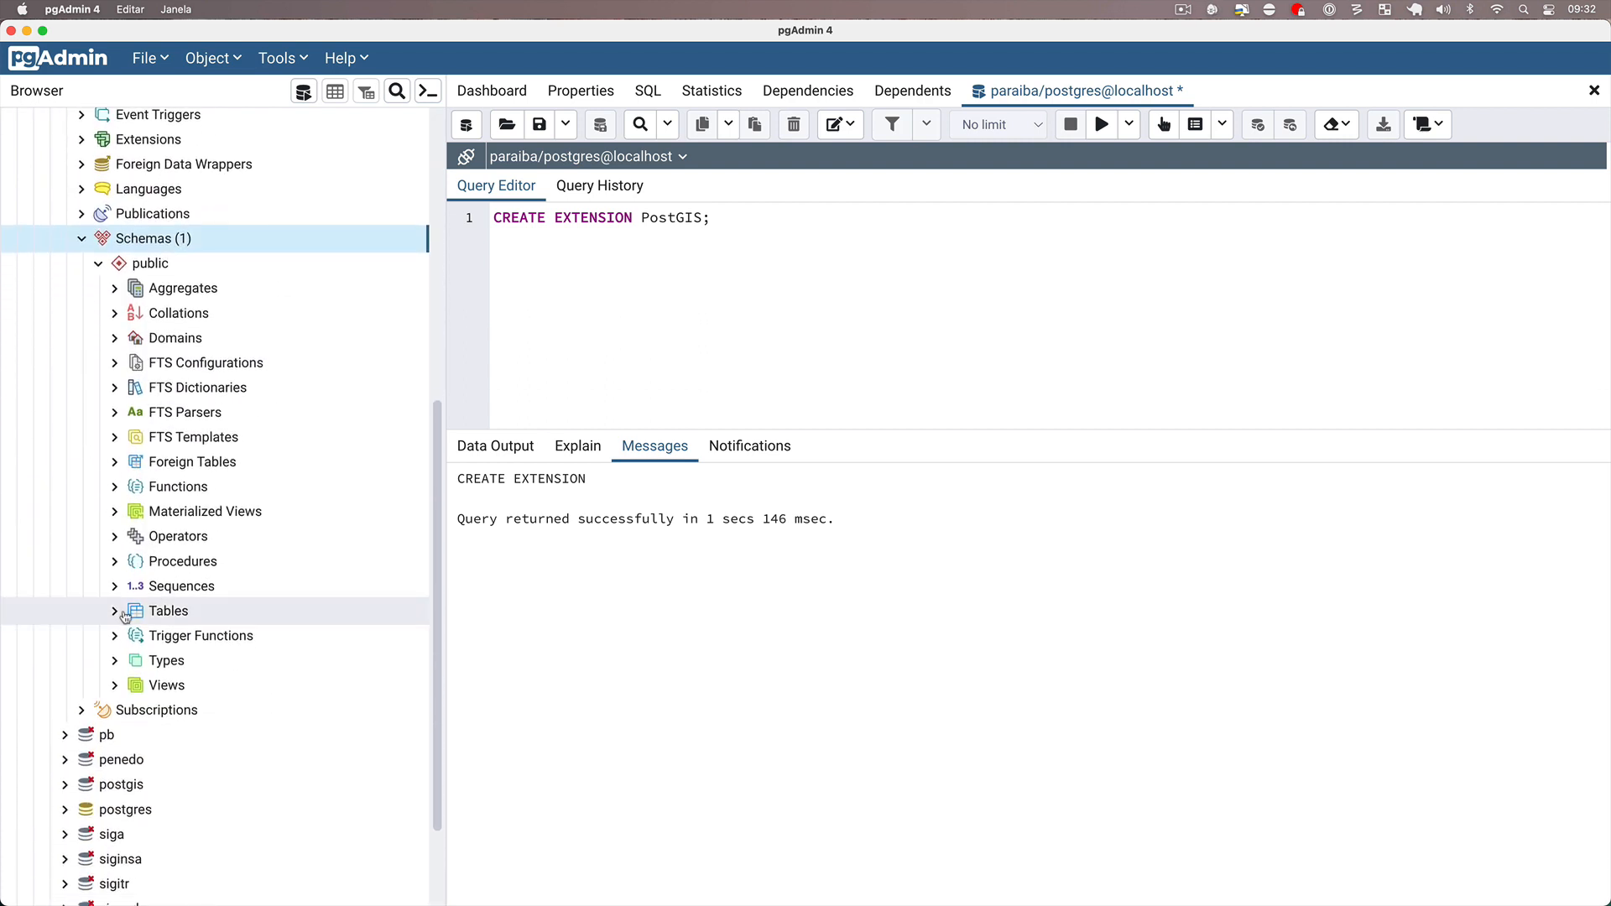
{"action": "scroll", "coordinate": [194, 511], "scroll_direction": "down", "scroll_amount": 3}
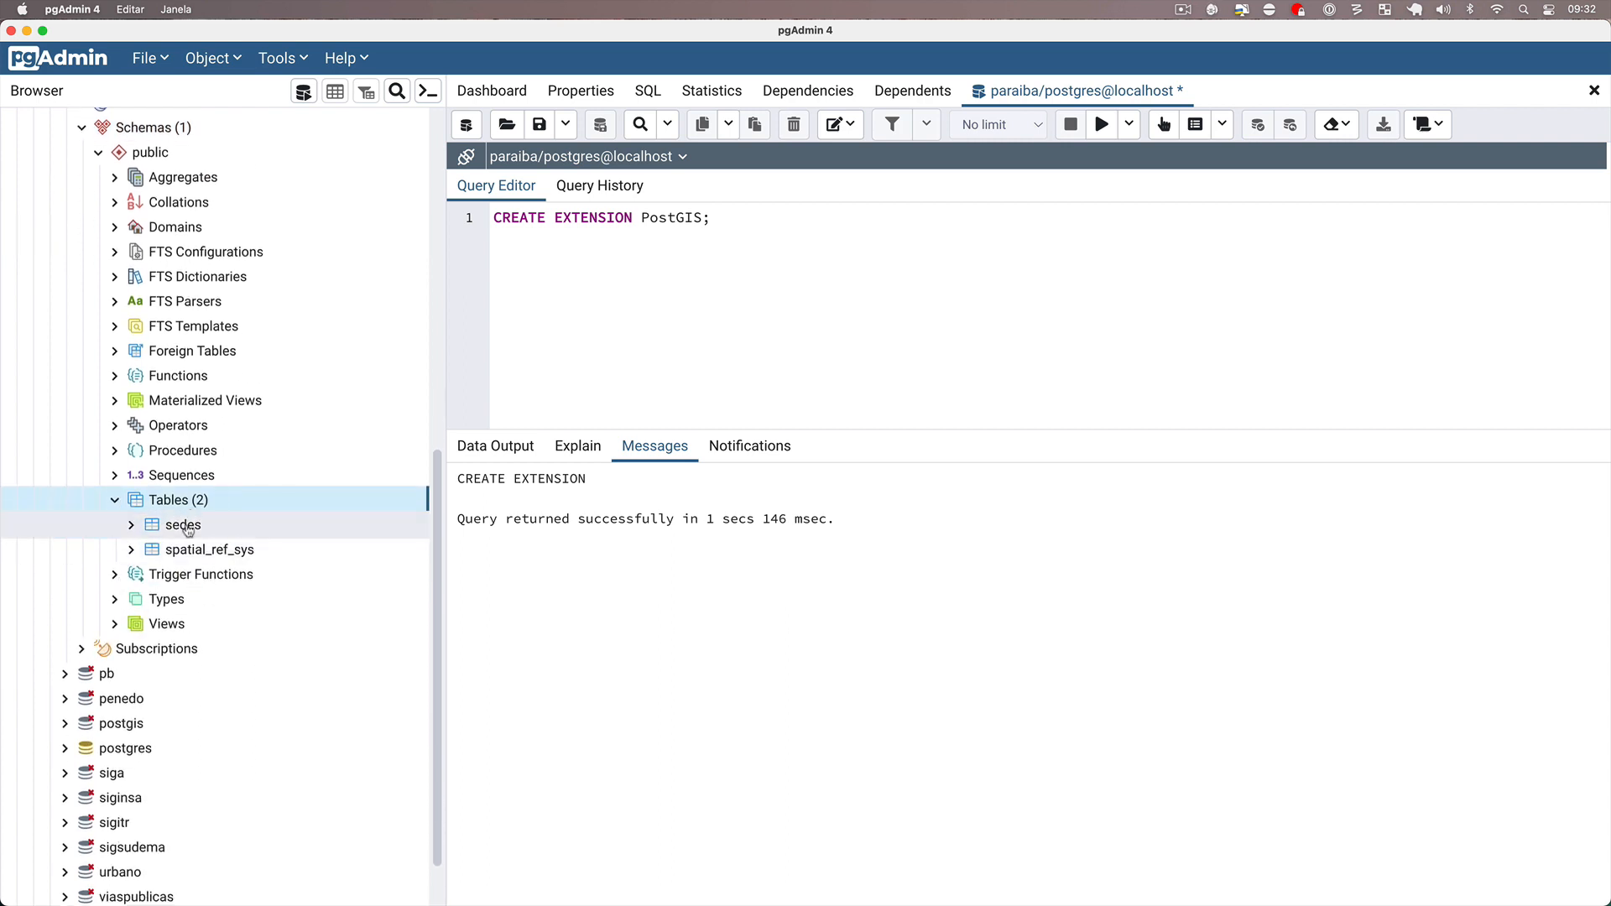
Expand the sedes table in paraiba's public schema and examine its columns.
{"action": "left_click", "coordinate": [188, 527]}
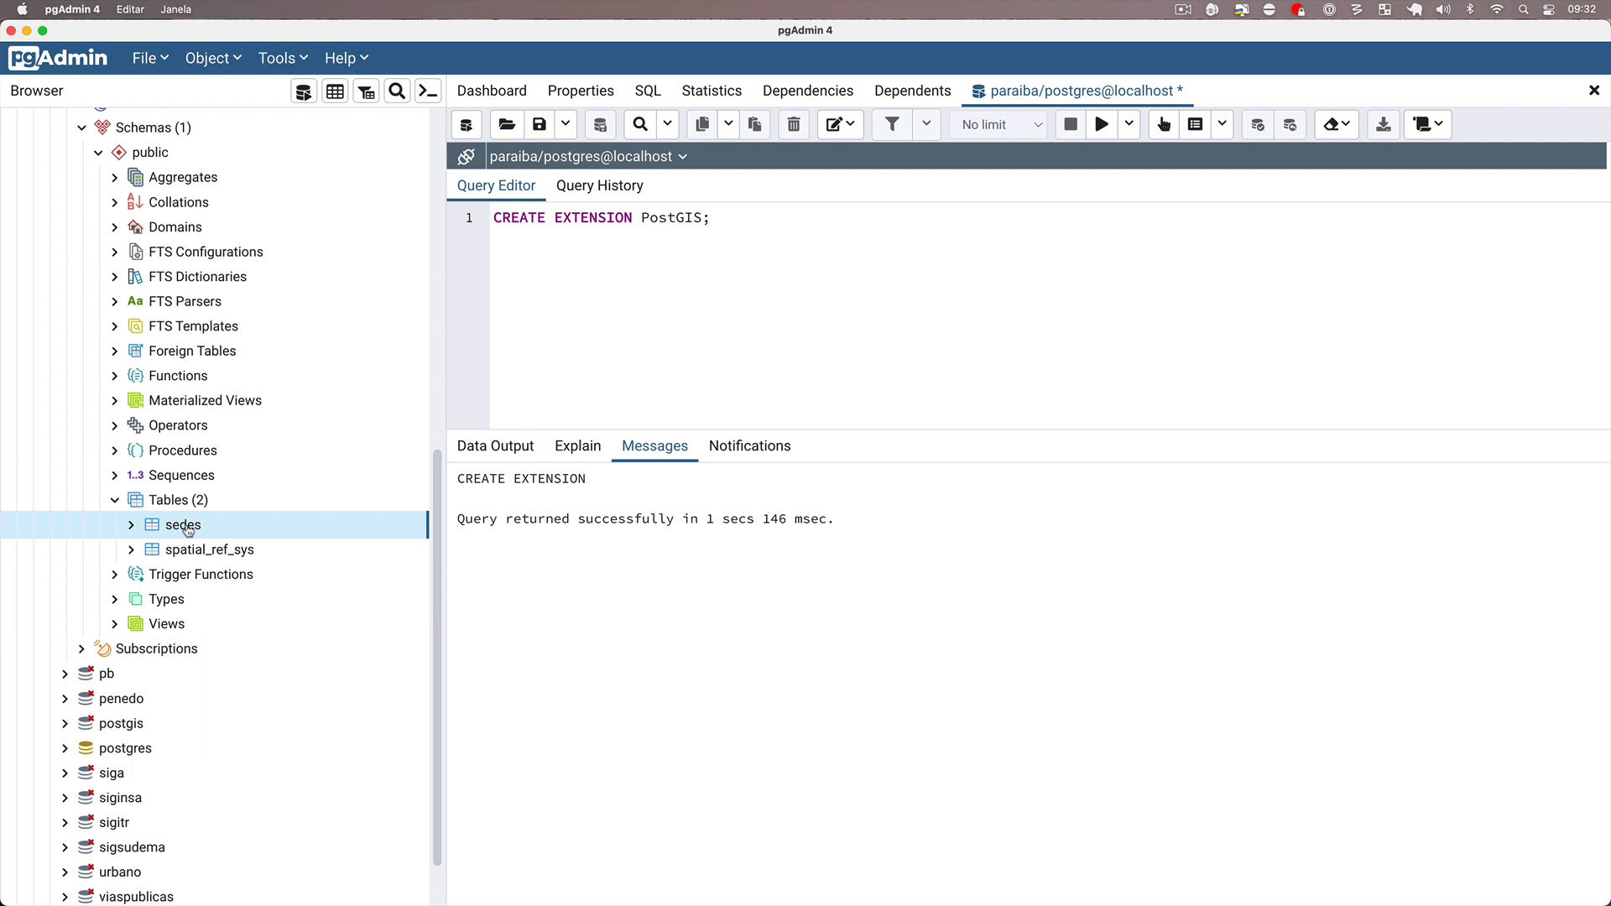
{"action": "left_click", "coordinate": [131, 527]}
{"action": "scroll", "coordinate": [139, 523], "scroll_direction": "down", "scroll_amount": 5}
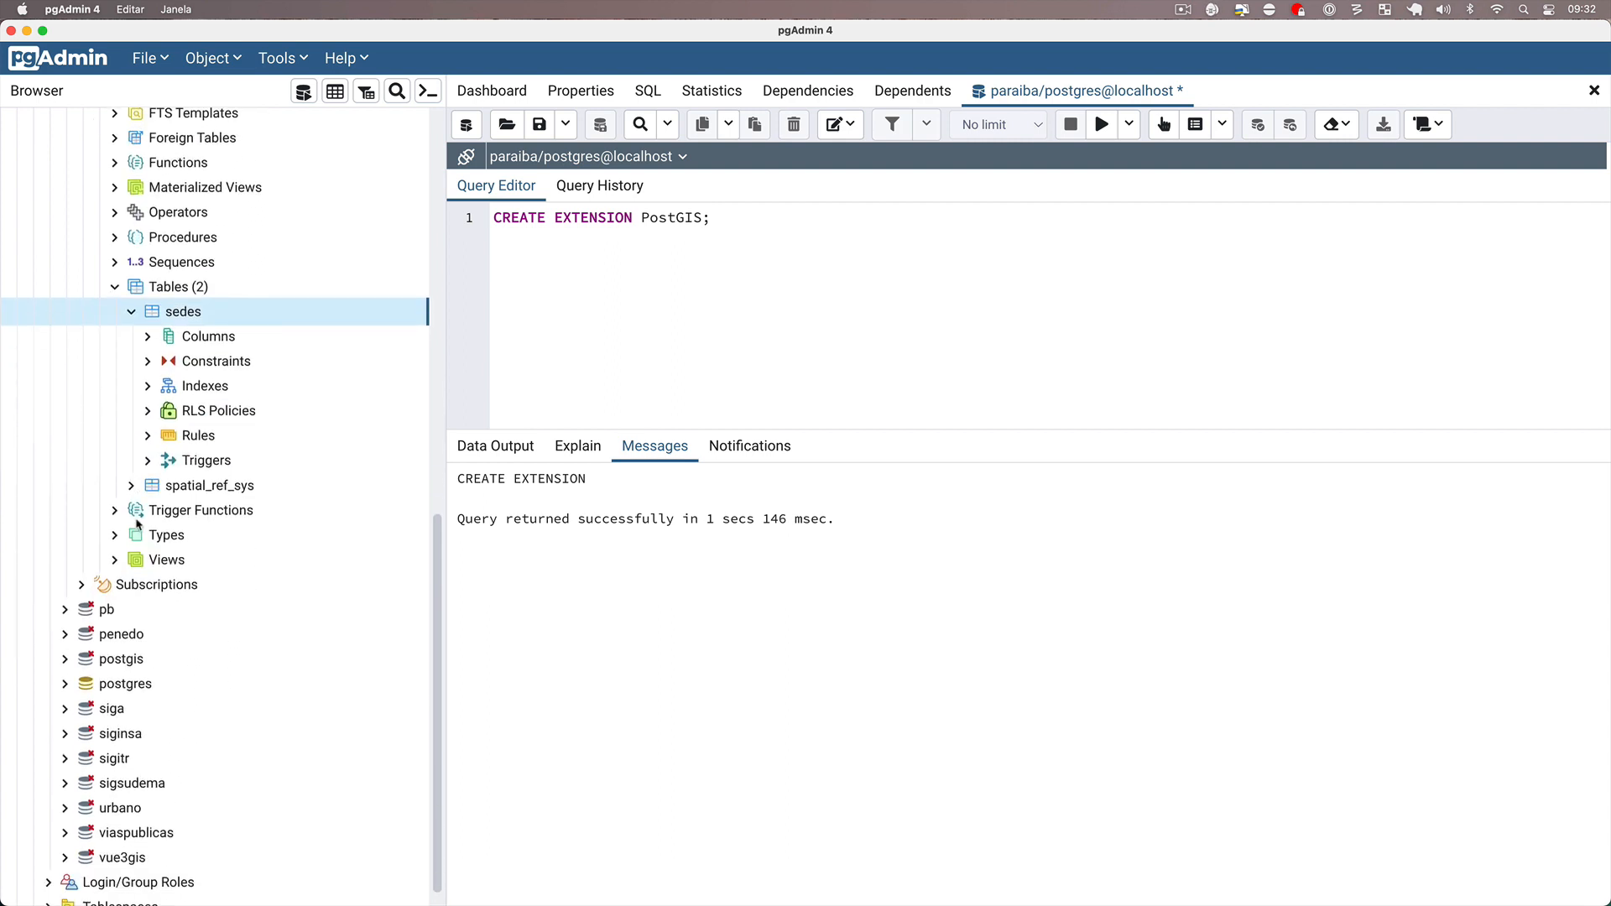
{"action": "left_click", "coordinate": [150, 337]}
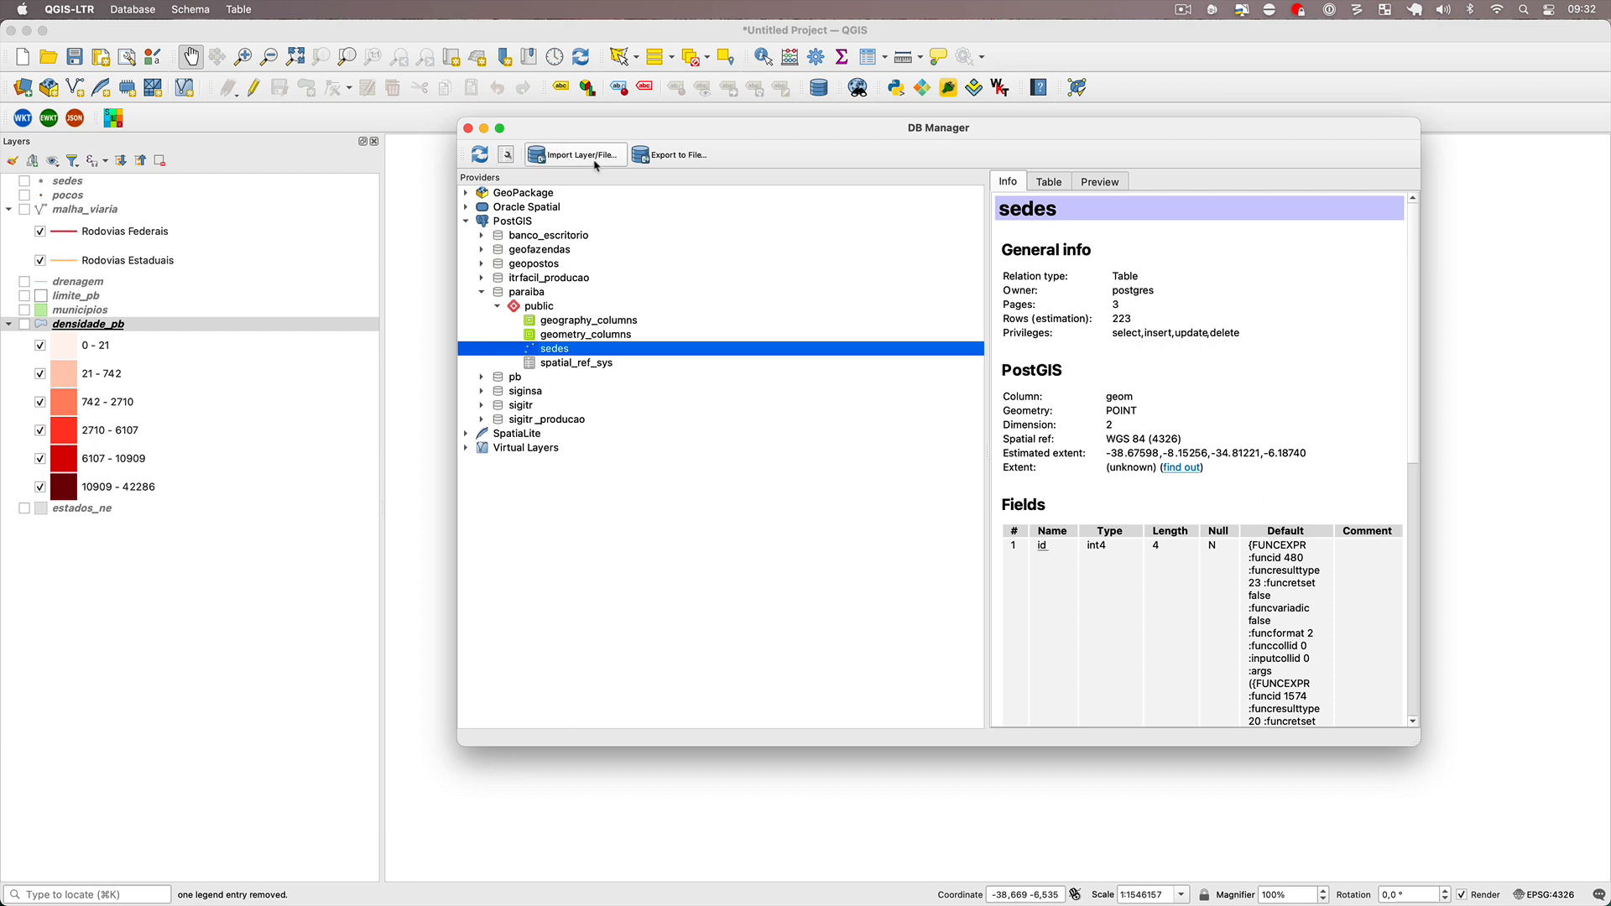
Switch to QGIS and import the pocos layer into the public schema as table pocos, with lowercase field names and a spatial index.
{"action": "left_click", "coordinate": [599, 164]}
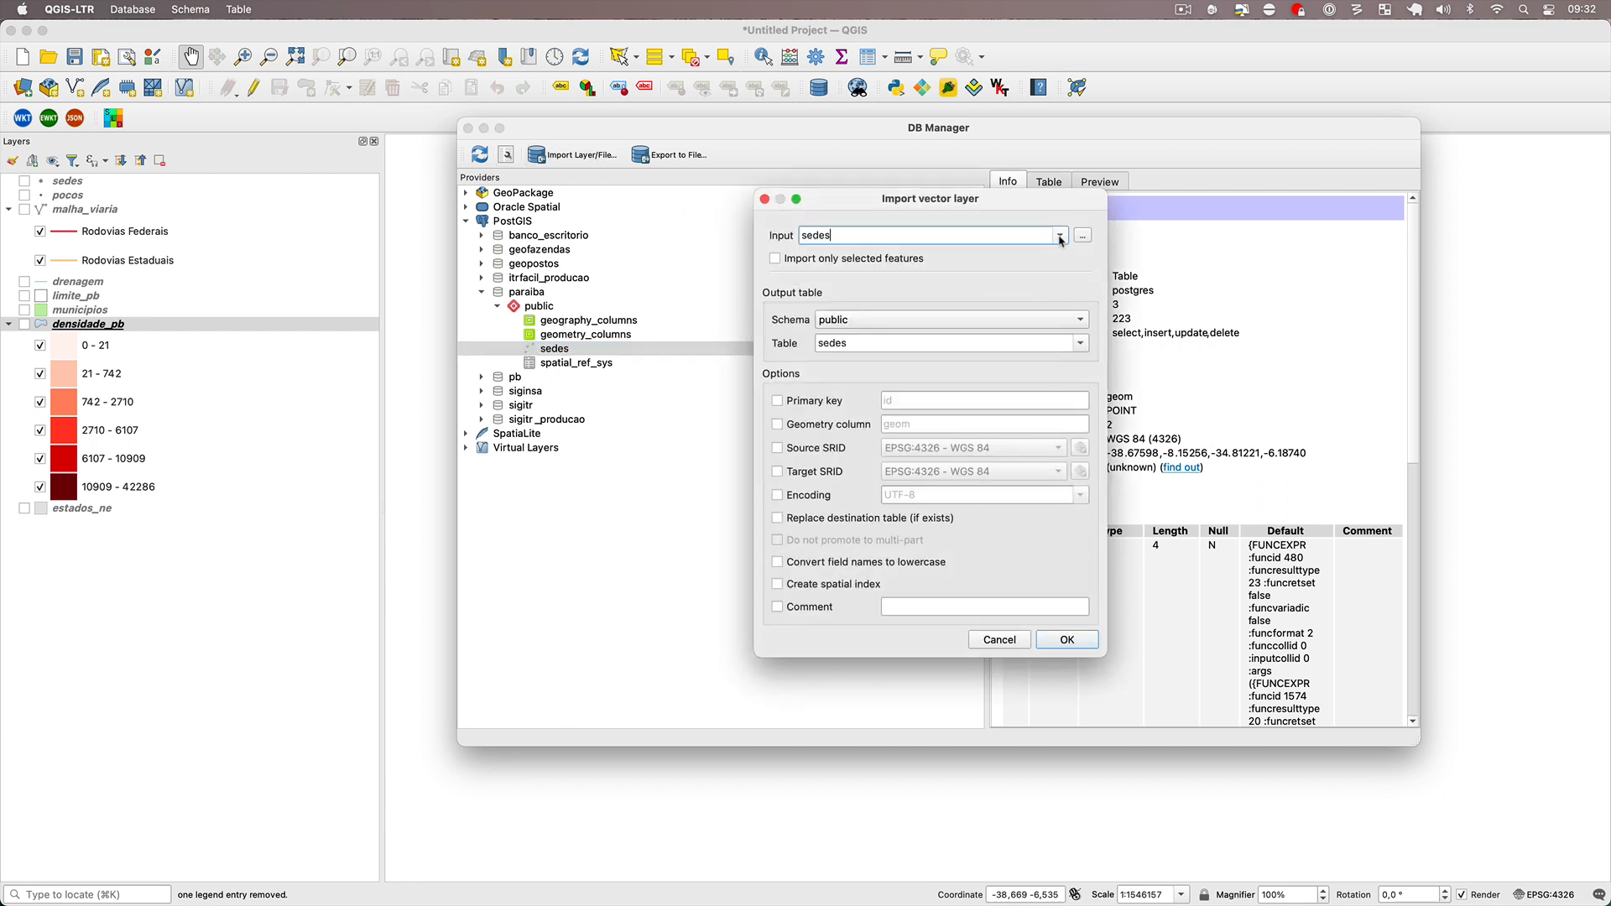
{"action": "left_click", "coordinate": [1062, 235]}
{"action": "left_click", "coordinate": [1016, 265]}
{"action": "left_click", "coordinate": [811, 586]}
{"action": "left_click", "coordinate": [778, 561]}
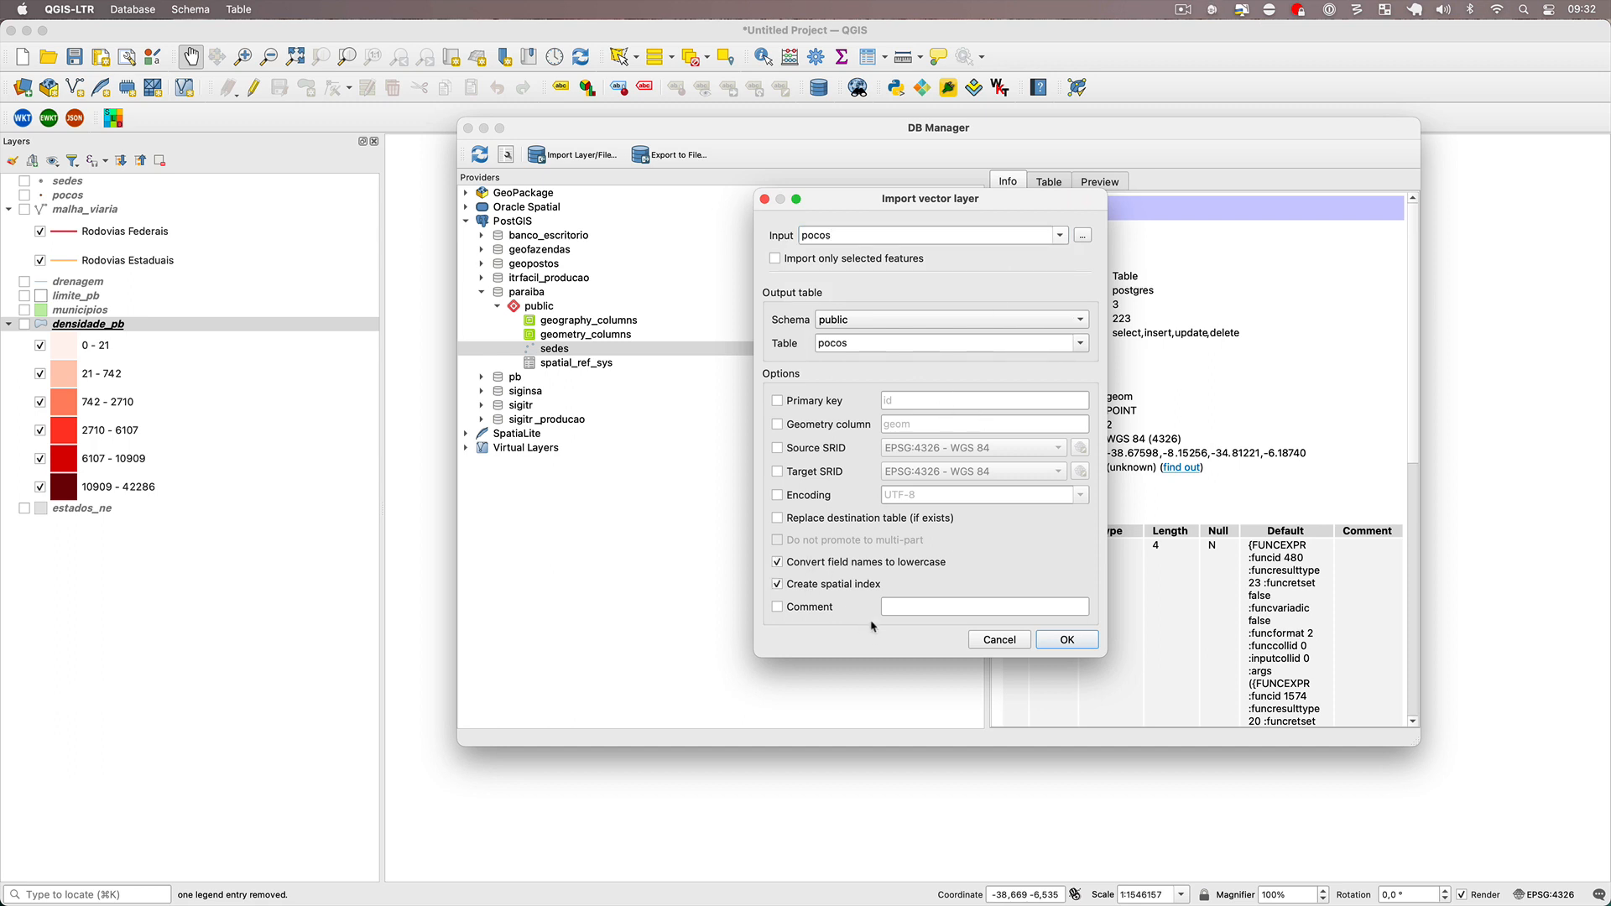
{"action": "left_click", "coordinate": [1067, 642]}
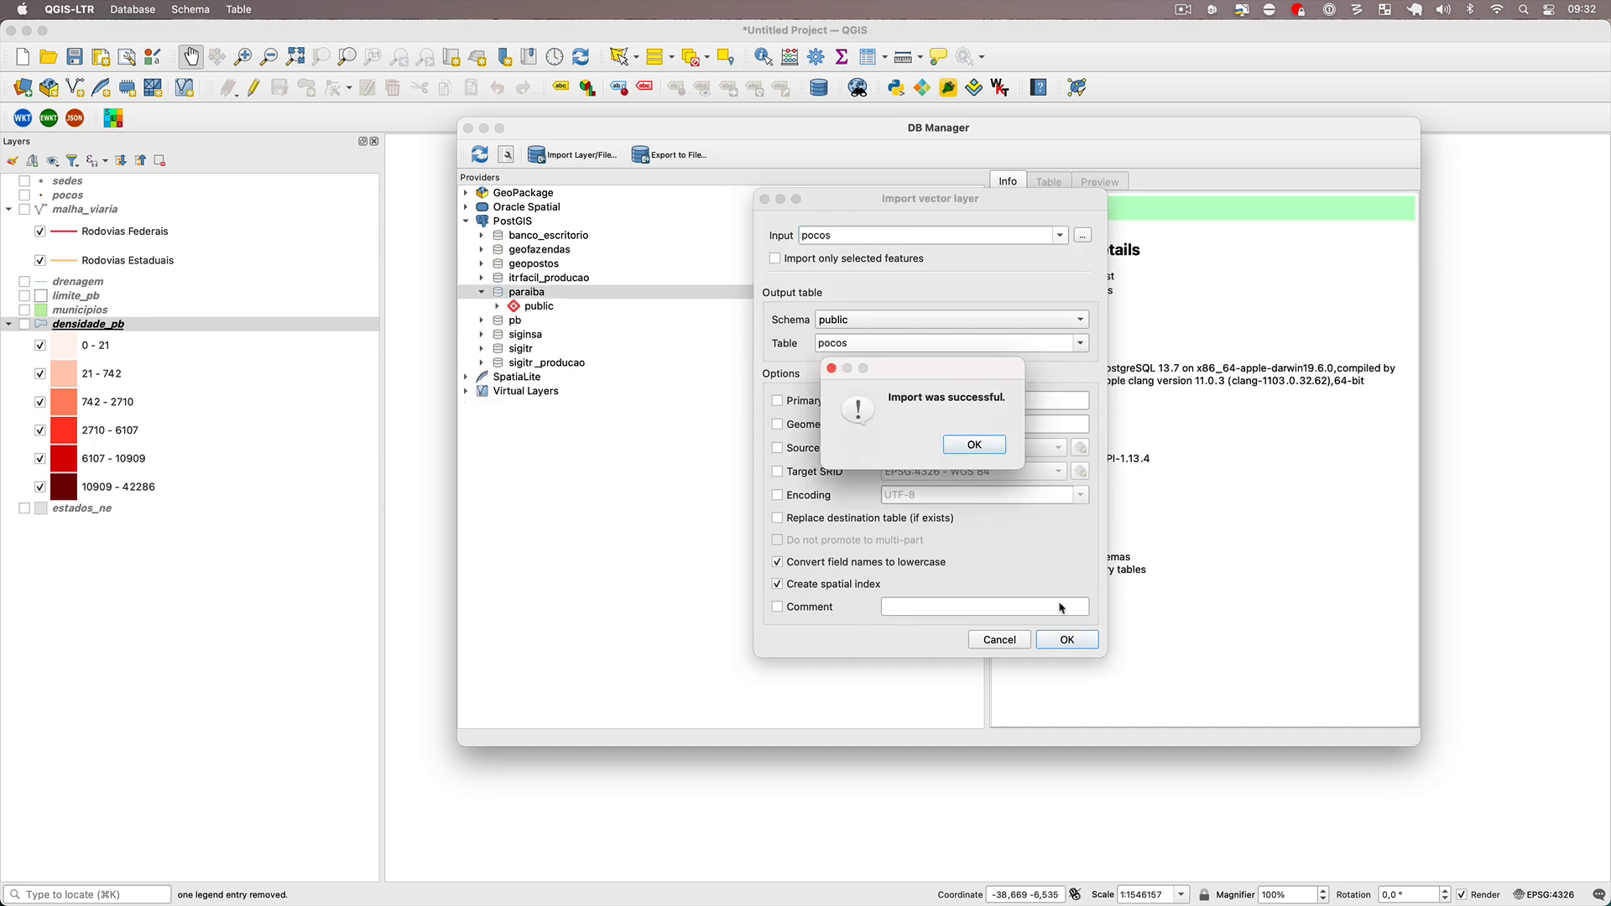
{"action": "left_click", "coordinate": [1000, 454]}
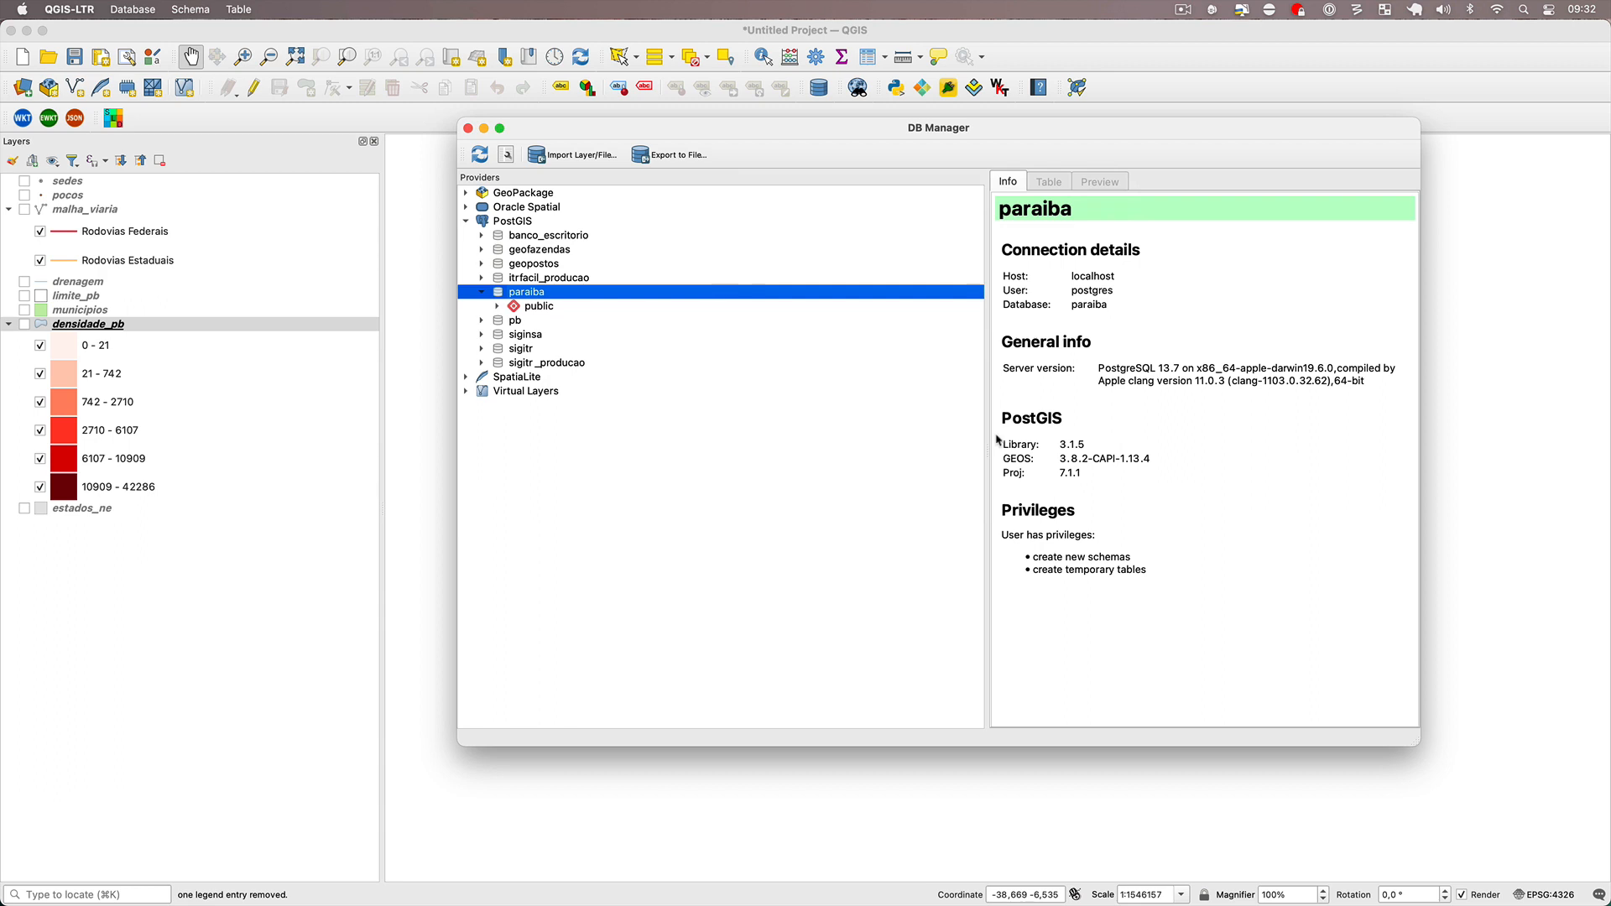
Import the malha_viaria layer into the paraiba database as table malha_viaria, converting field names to lowercase and creating a spatial index.
{"action": "left_click", "coordinate": [555, 155]}
{"action": "left_click", "coordinate": [1061, 237]}
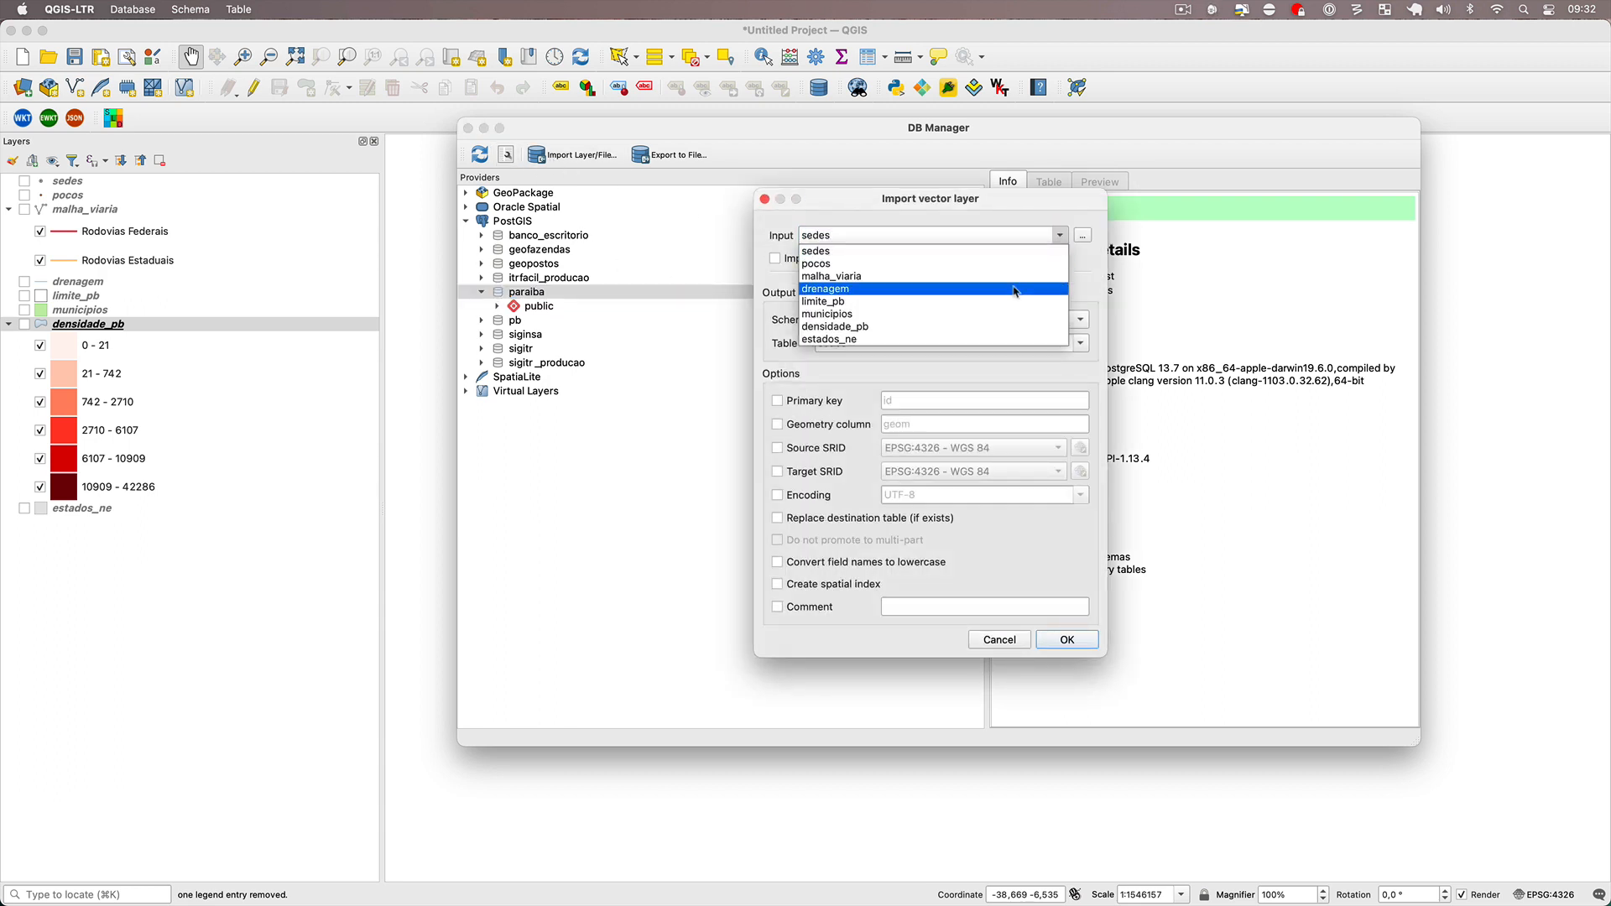
{"action": "left_click", "coordinate": [1011, 278]}
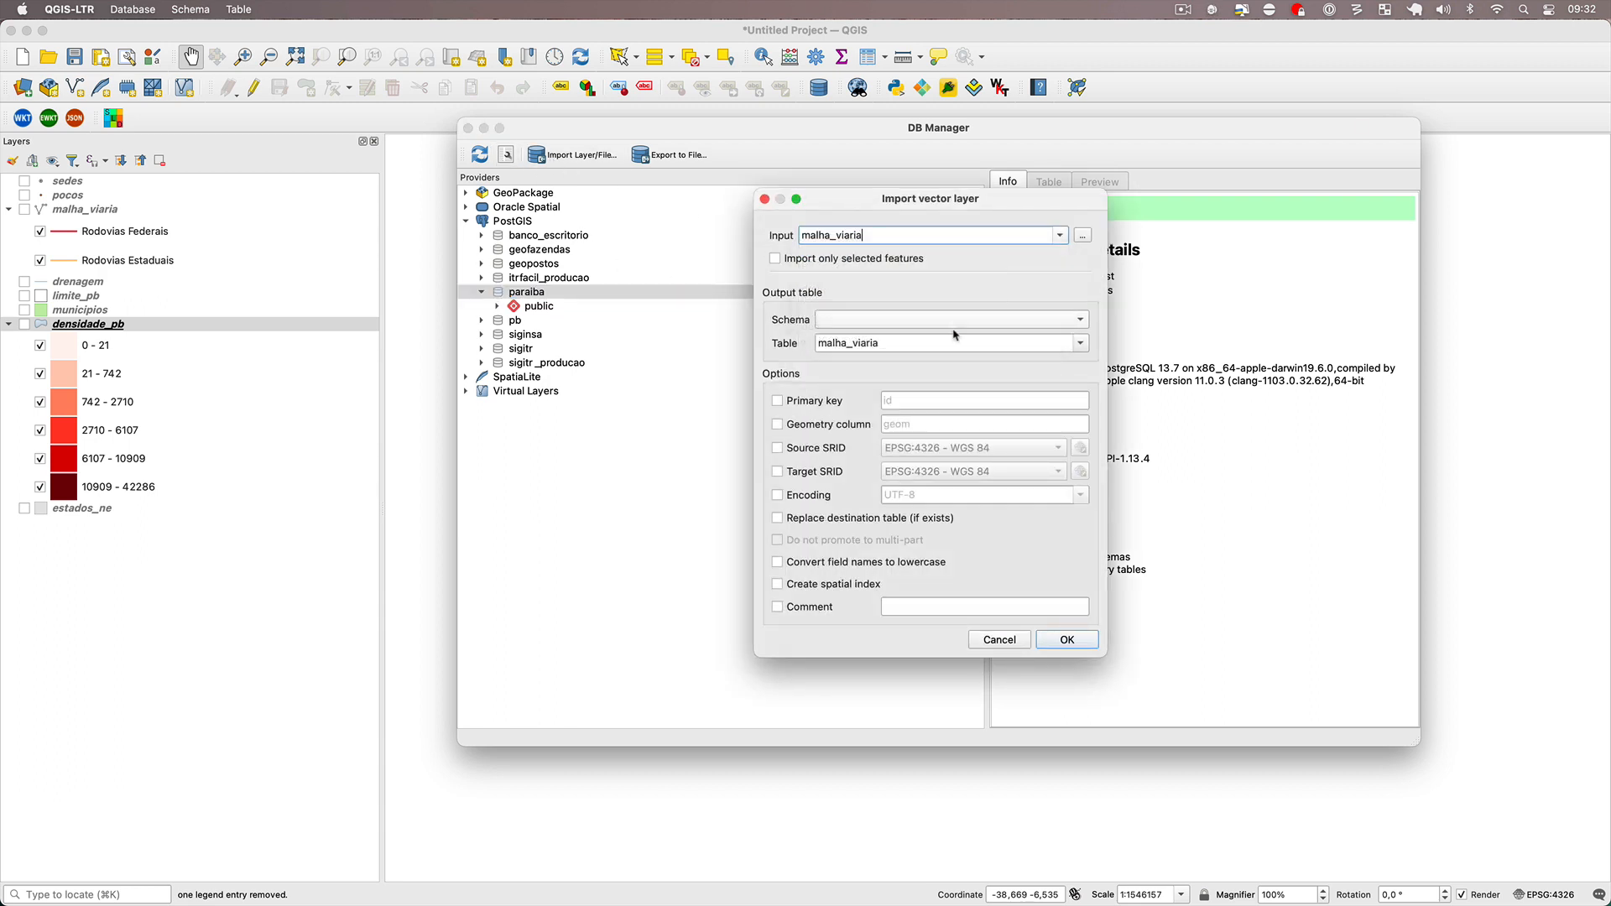
{"action": "left_click", "coordinate": [806, 582]}
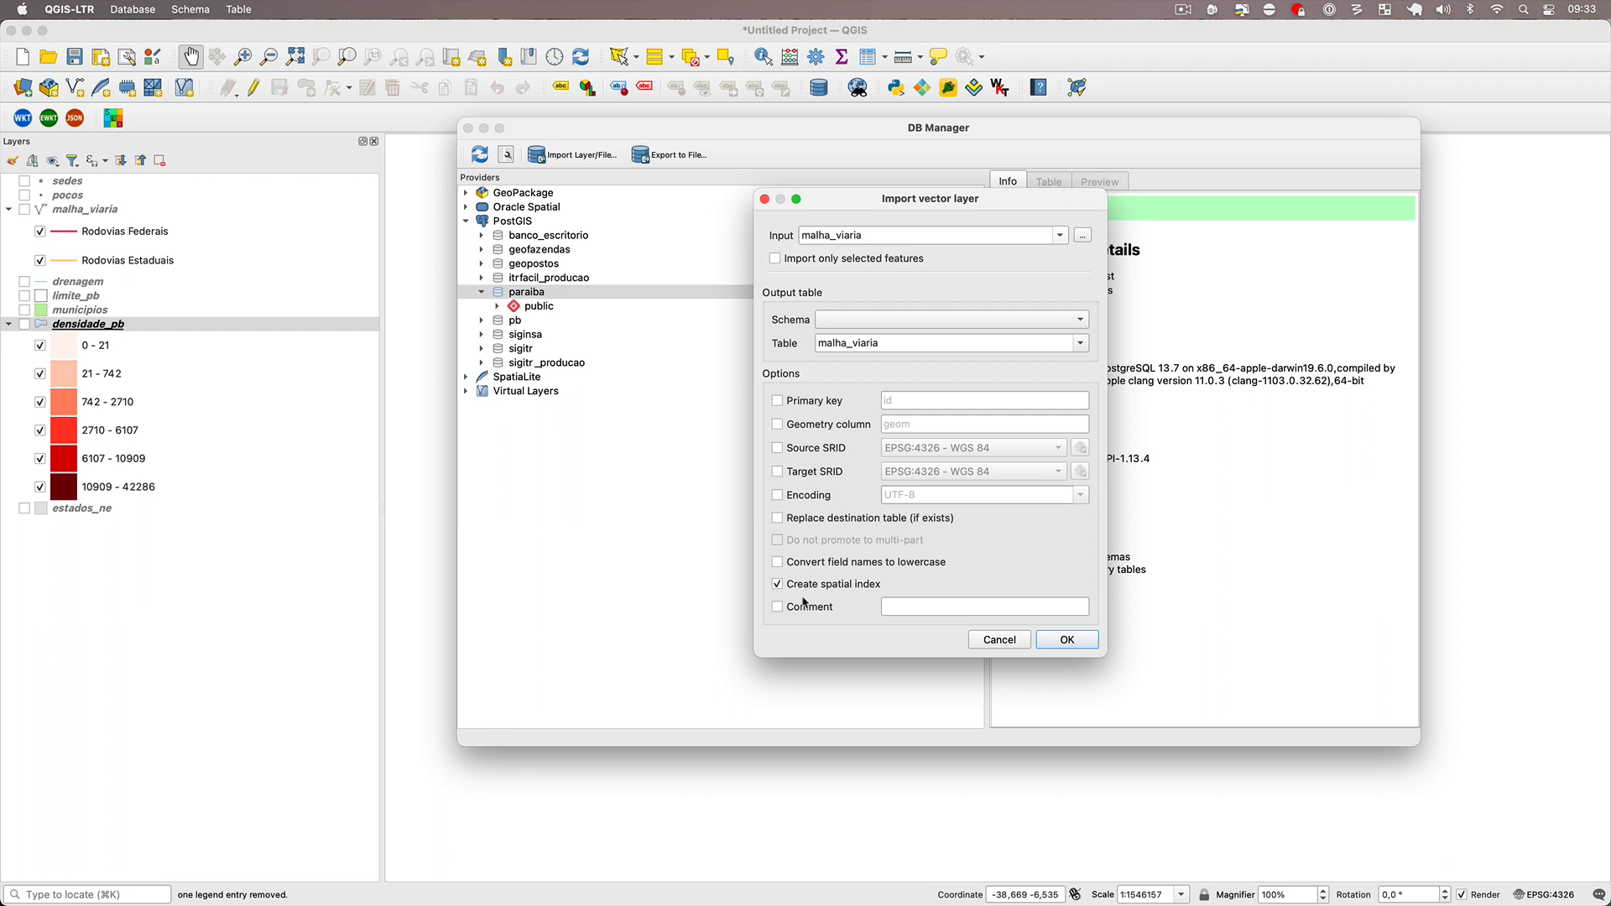
{"action": "left_click", "coordinate": [1084, 643]}
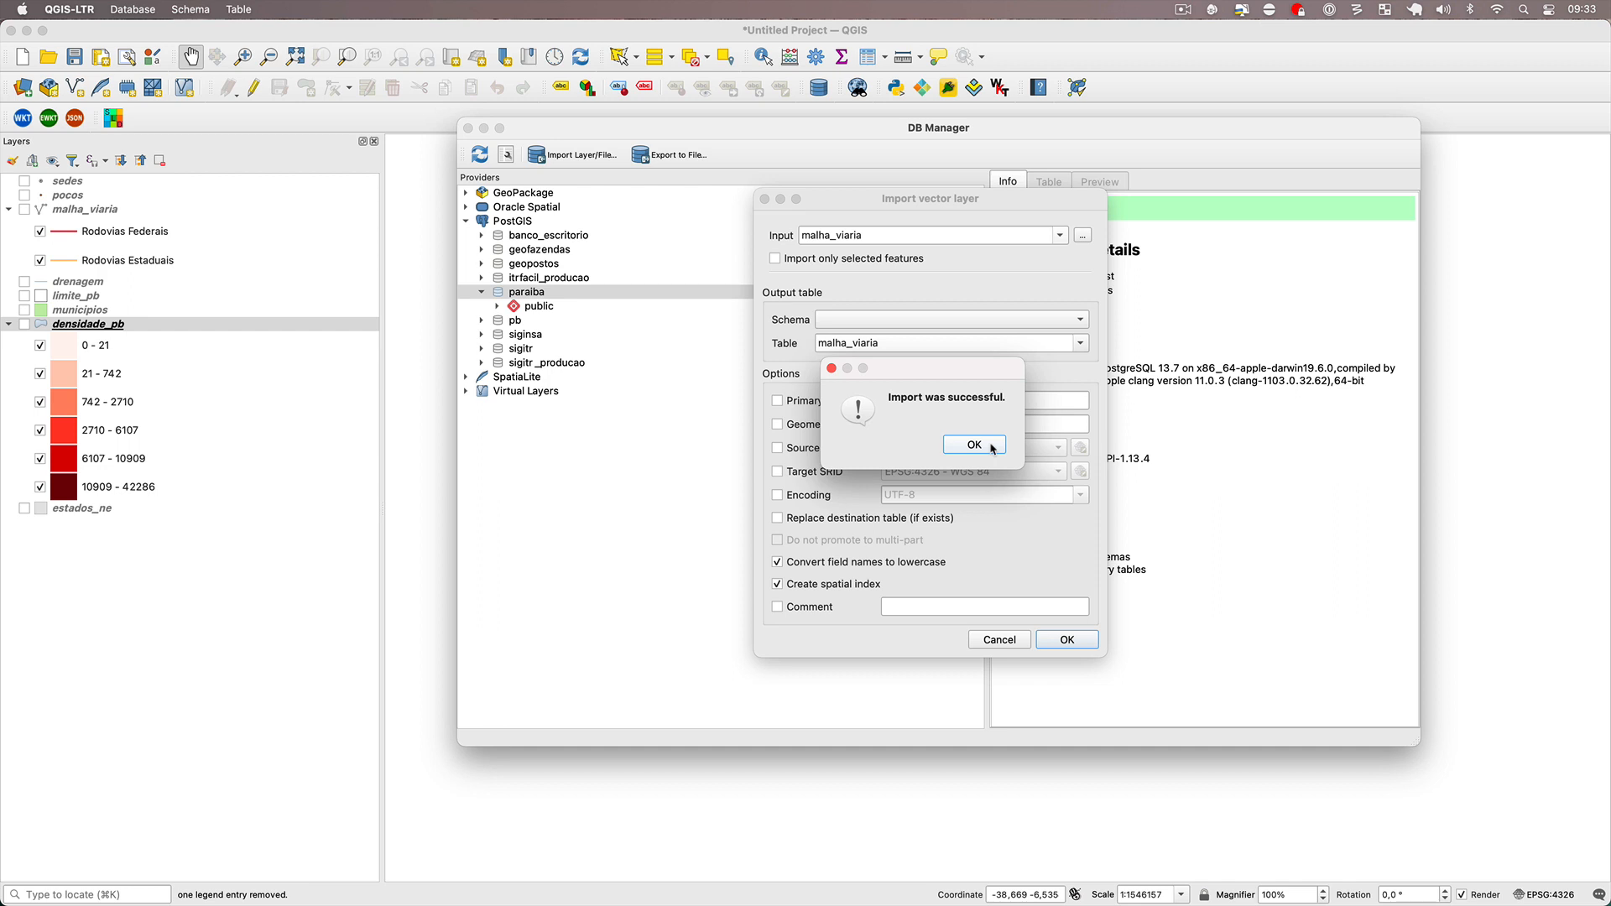
{"action": "left_click", "coordinate": [993, 449]}
Import the drenagem layer into the paraiba database as table drenagem, converting field names to lowercase and creating a spatial index.
{"action": "left_click", "coordinate": [577, 154]}
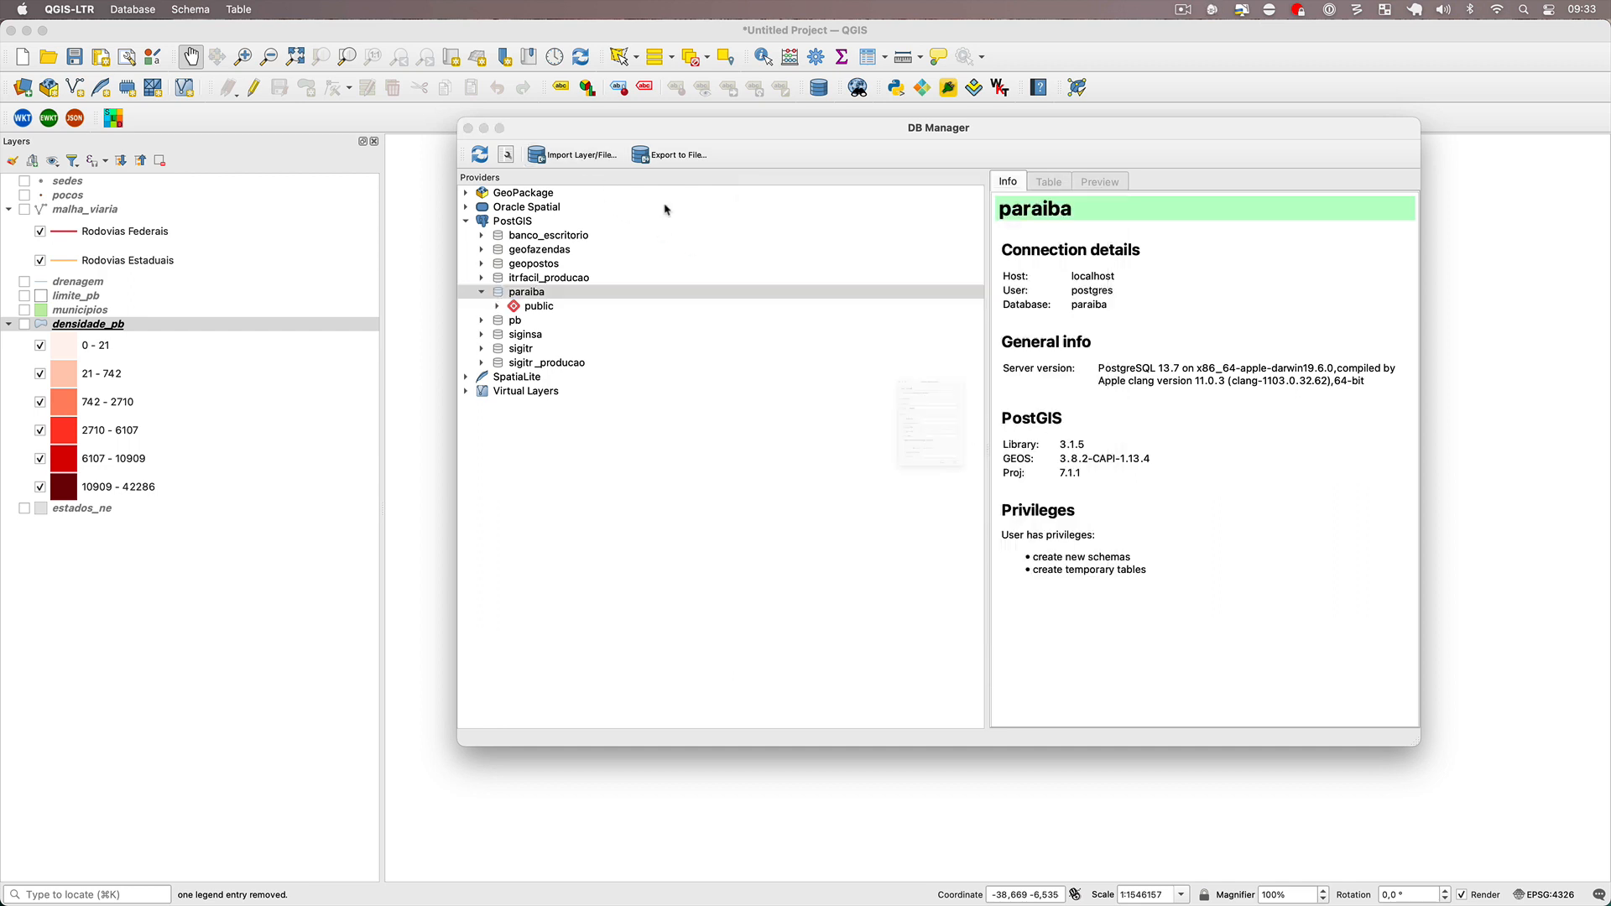
{"action": "left_click", "coordinate": [1060, 236]}
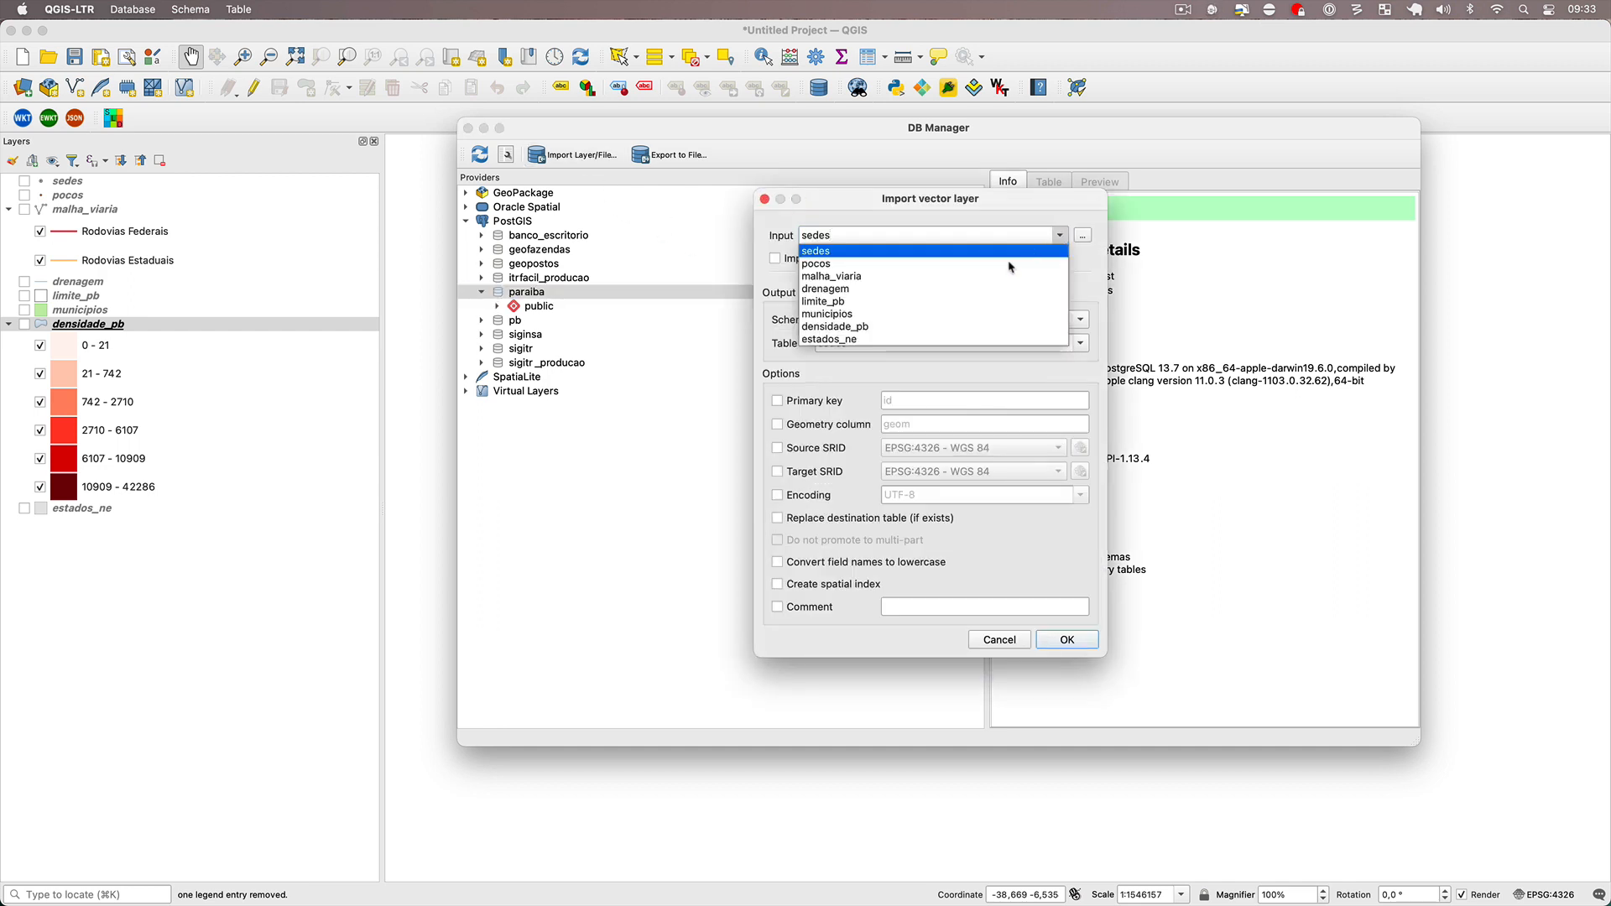
{"action": "left_click", "coordinate": [975, 292]}
{"action": "left_click", "coordinate": [819, 562]}
{"action": "left_click", "coordinate": [818, 585]}
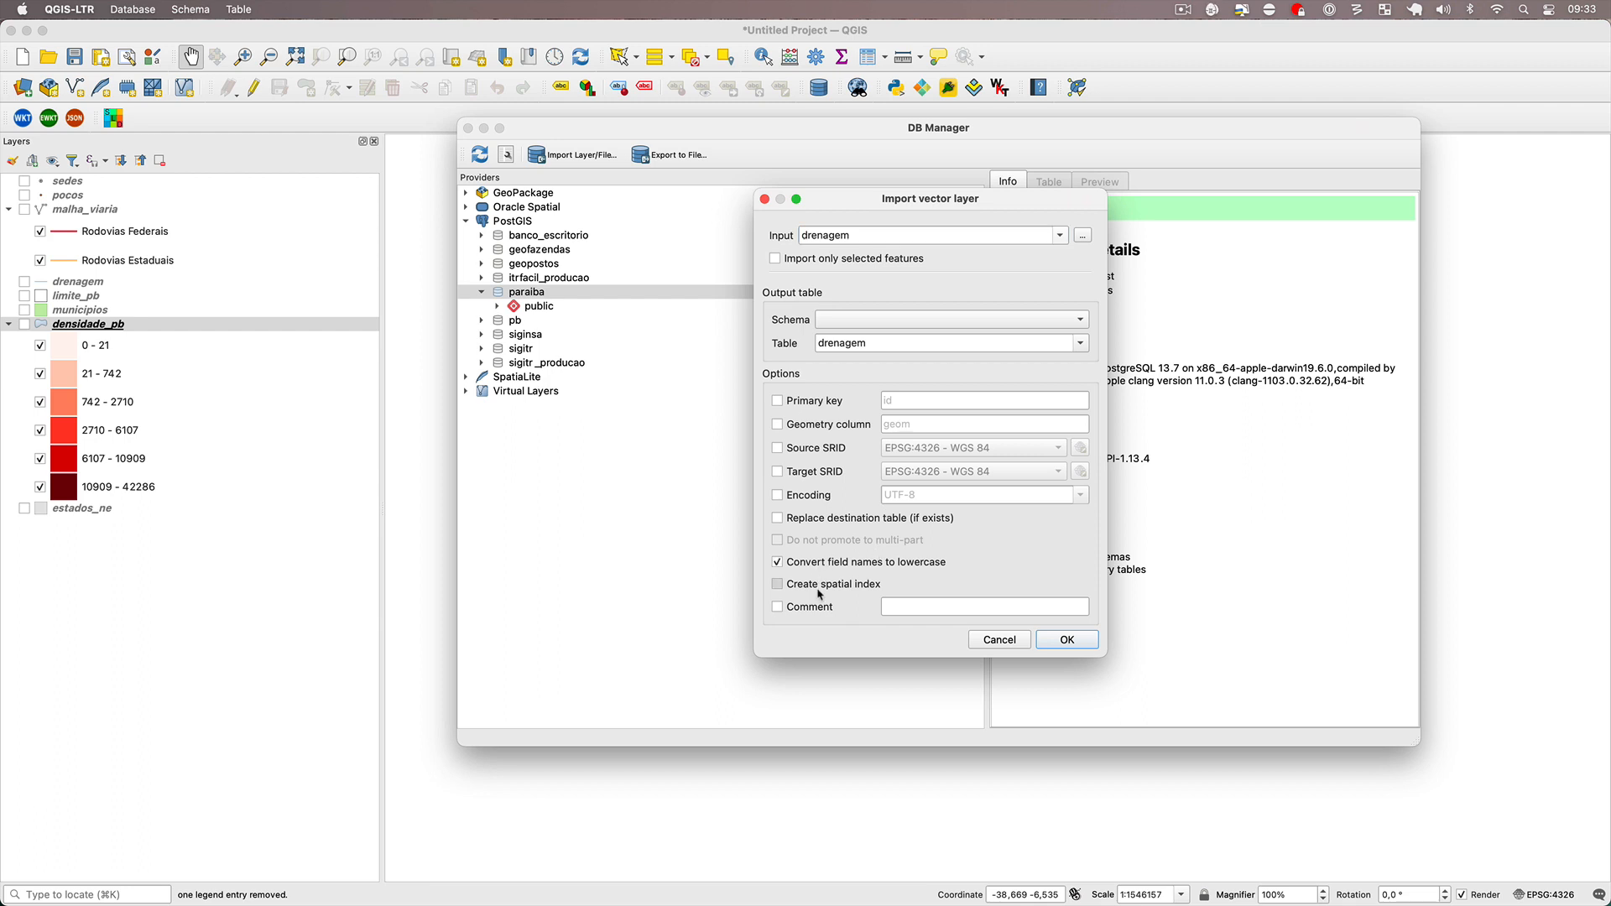
{"action": "left_click", "coordinate": [1064, 638]}
{"action": "key", "text": "Return"}
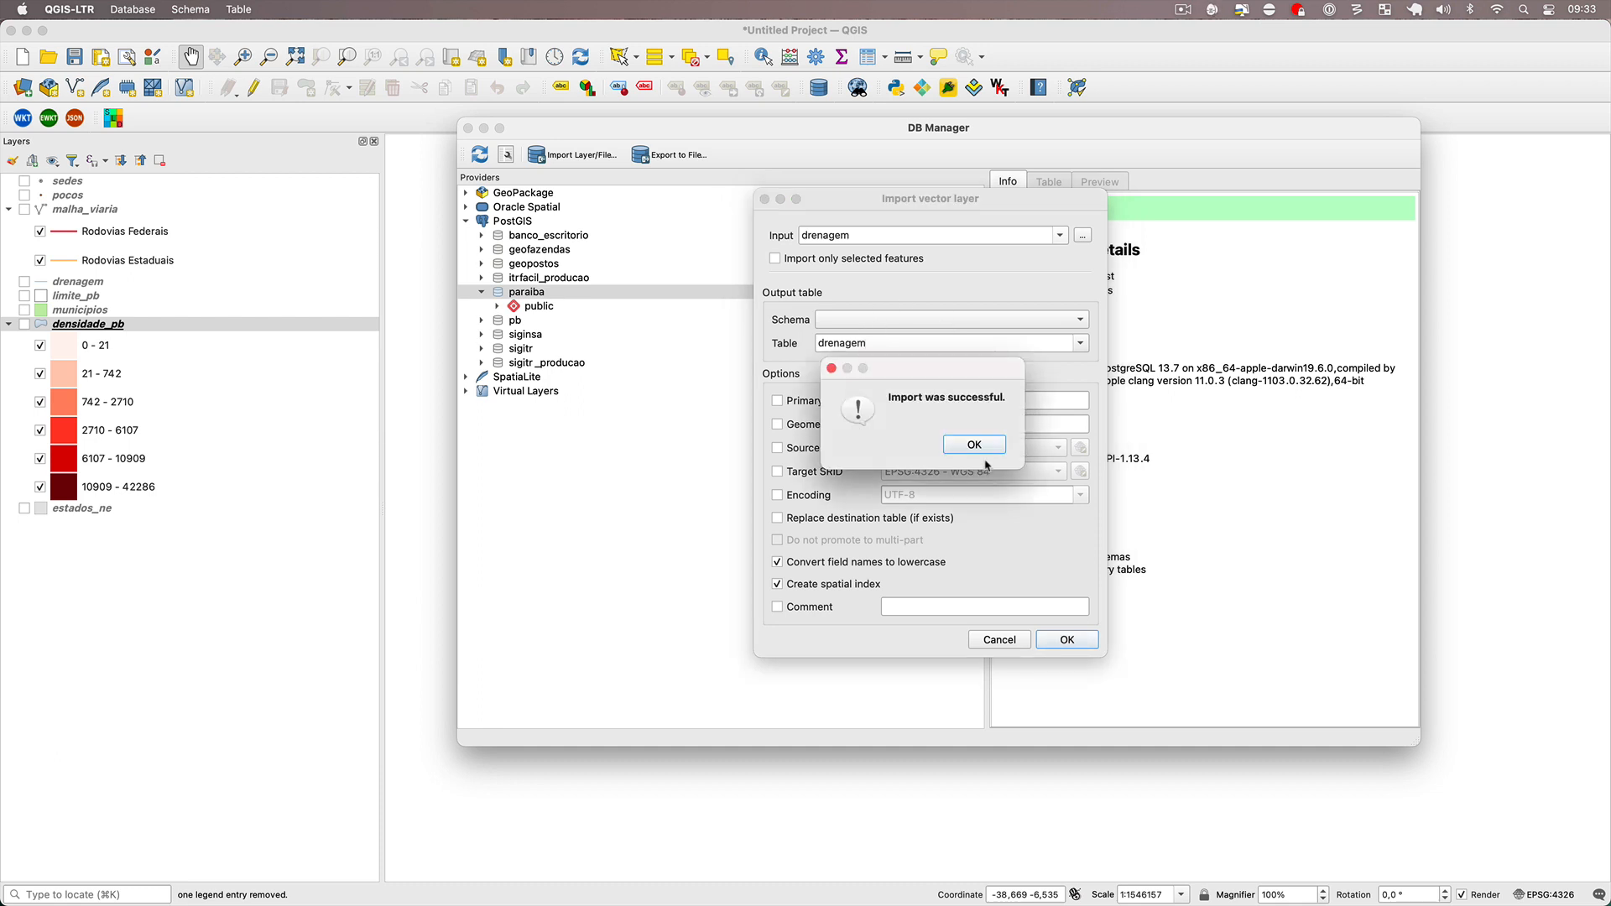
{"action": "left_click", "coordinate": [974, 445]}
Import the limite_pb layer into the paraiba database as table limite_pb, converting field names to lowercase and creating a spatial index.
{"action": "left_click", "coordinate": [573, 155]}
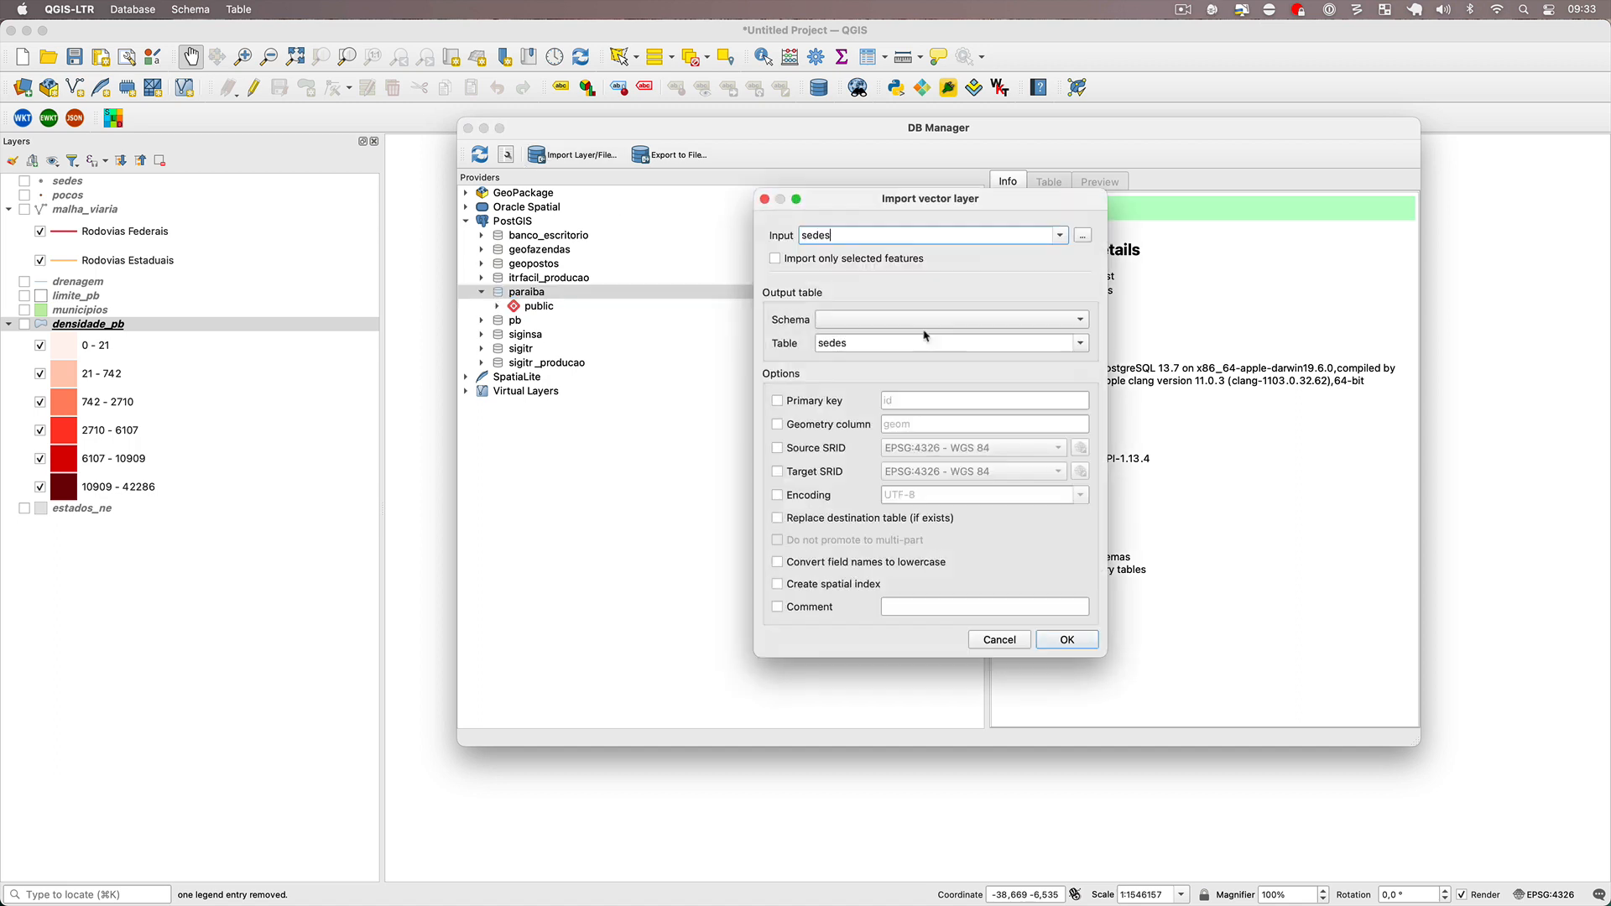
{"action": "left_click", "coordinate": [1060, 235]}
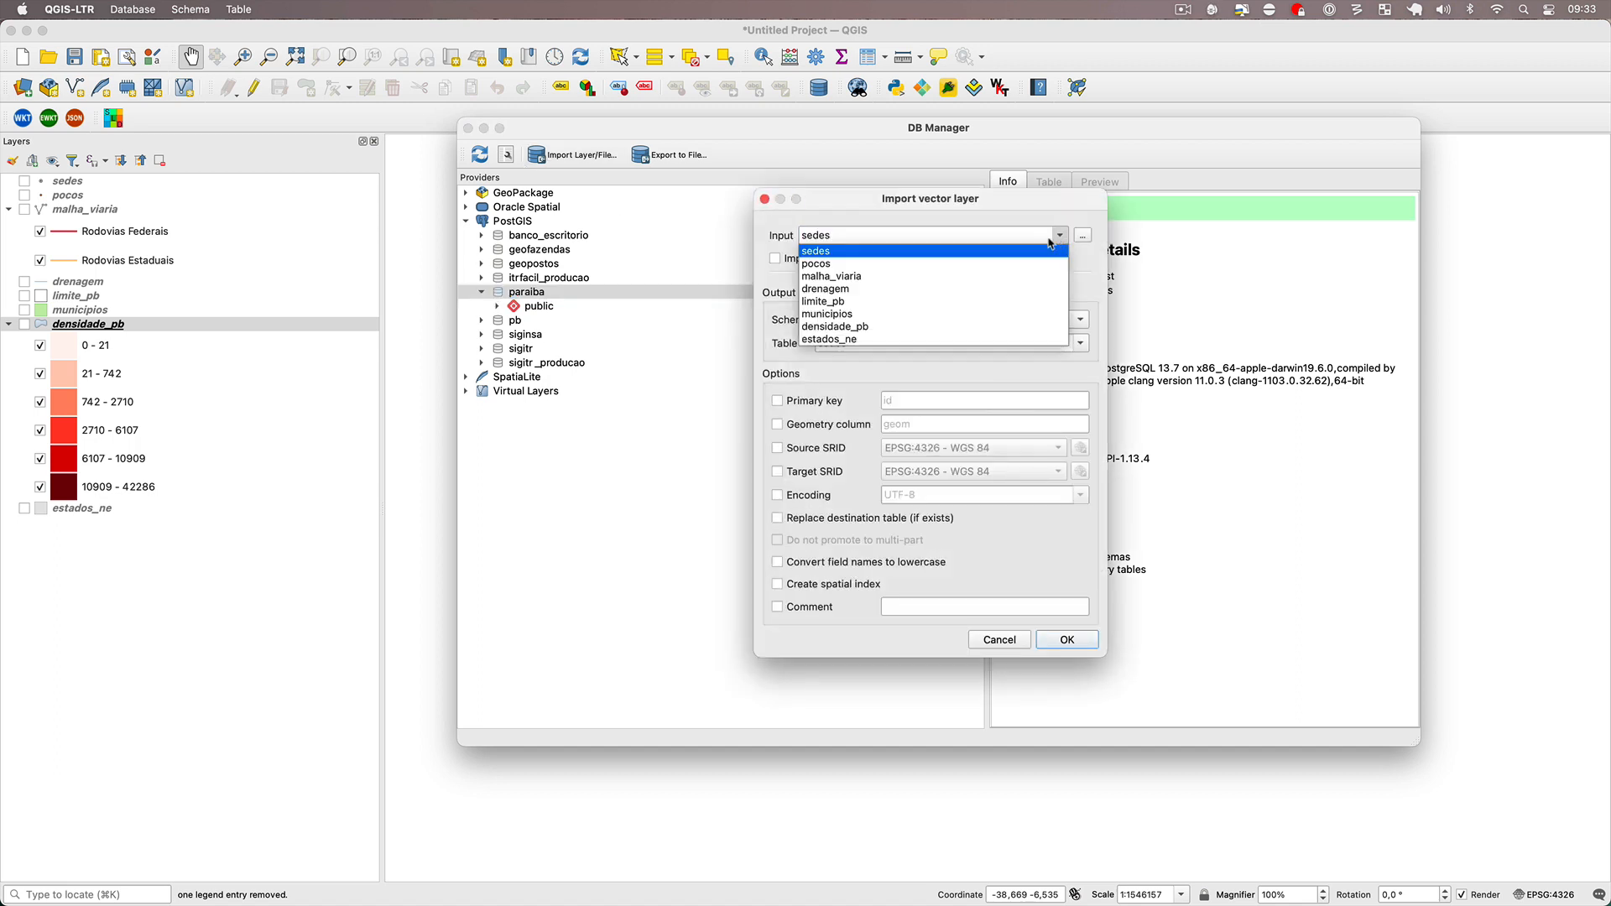
{"action": "left_click", "coordinate": [976, 310]}
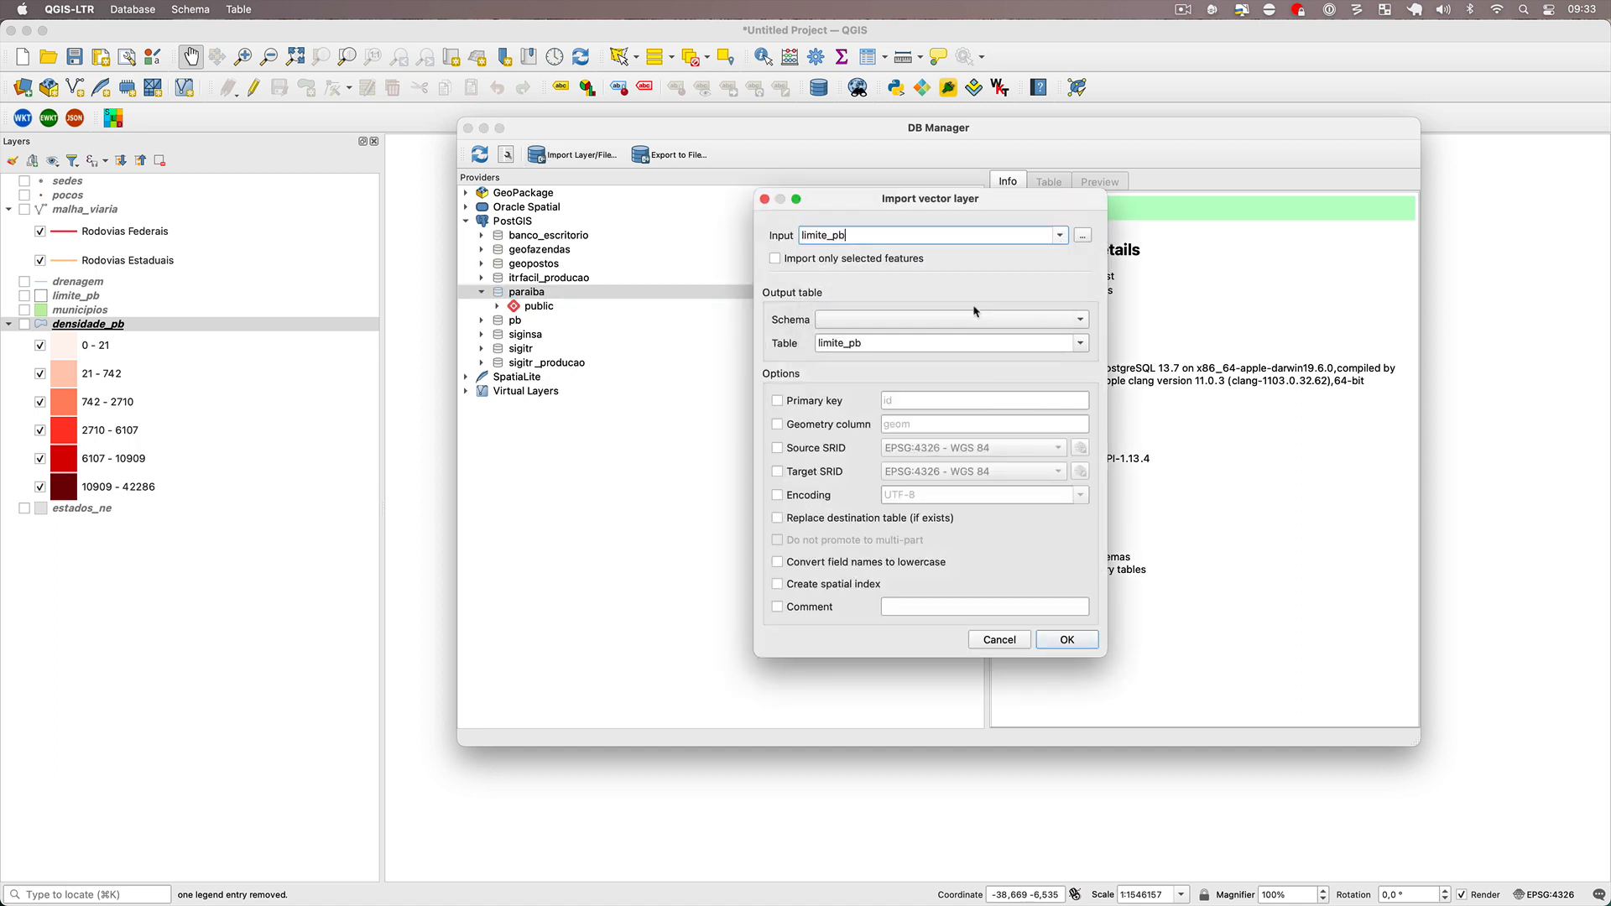
{"action": "left_click", "coordinate": [832, 579]}
{"action": "left_click", "coordinate": [831, 561]}
{"action": "left_click", "coordinate": [1066, 640]}
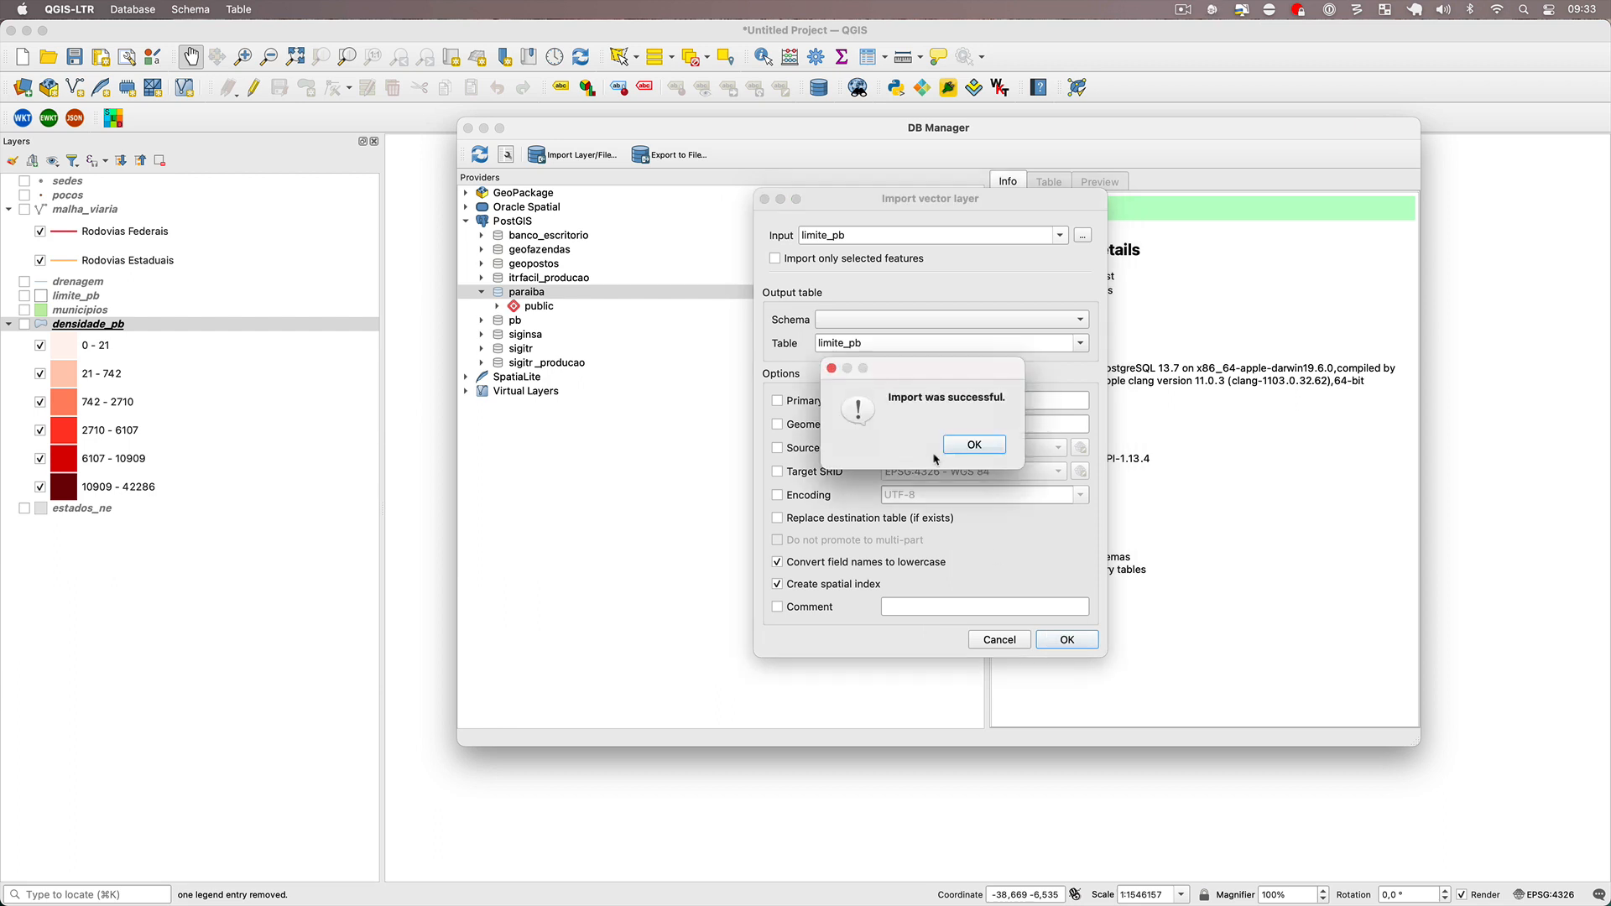
{"action": "left_click", "coordinate": [965, 444]}
Import the municipios layer into the paraiba database as table municipios, converting field names to lowercase and creating a spatial index.
{"action": "left_click", "coordinate": [539, 155]}
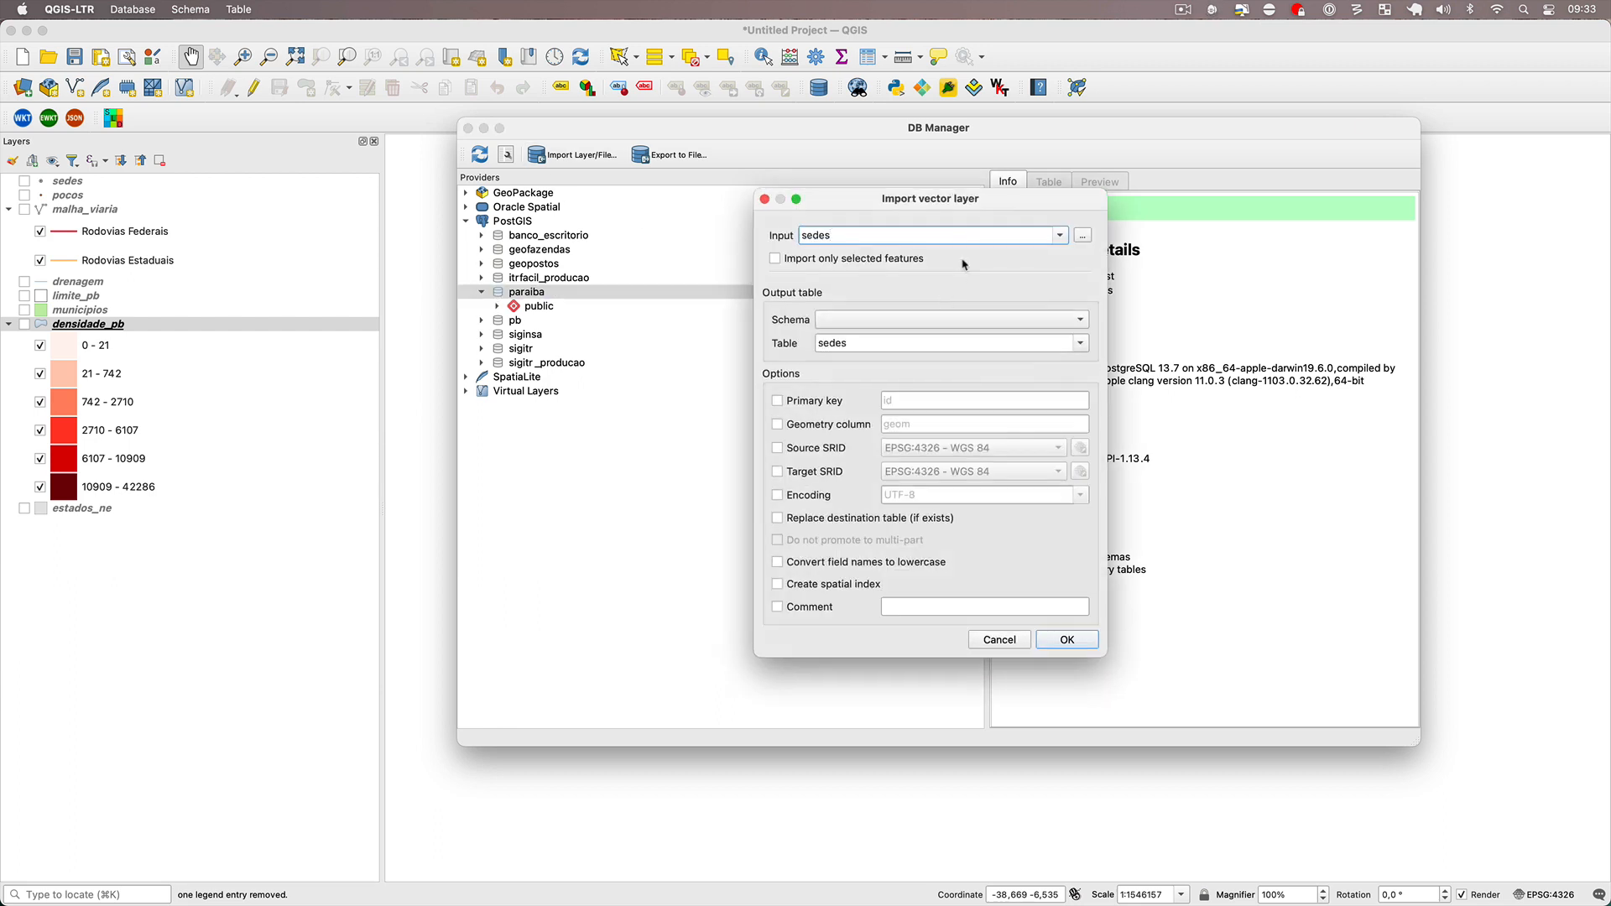
{"action": "left_click", "coordinate": [1060, 235]}
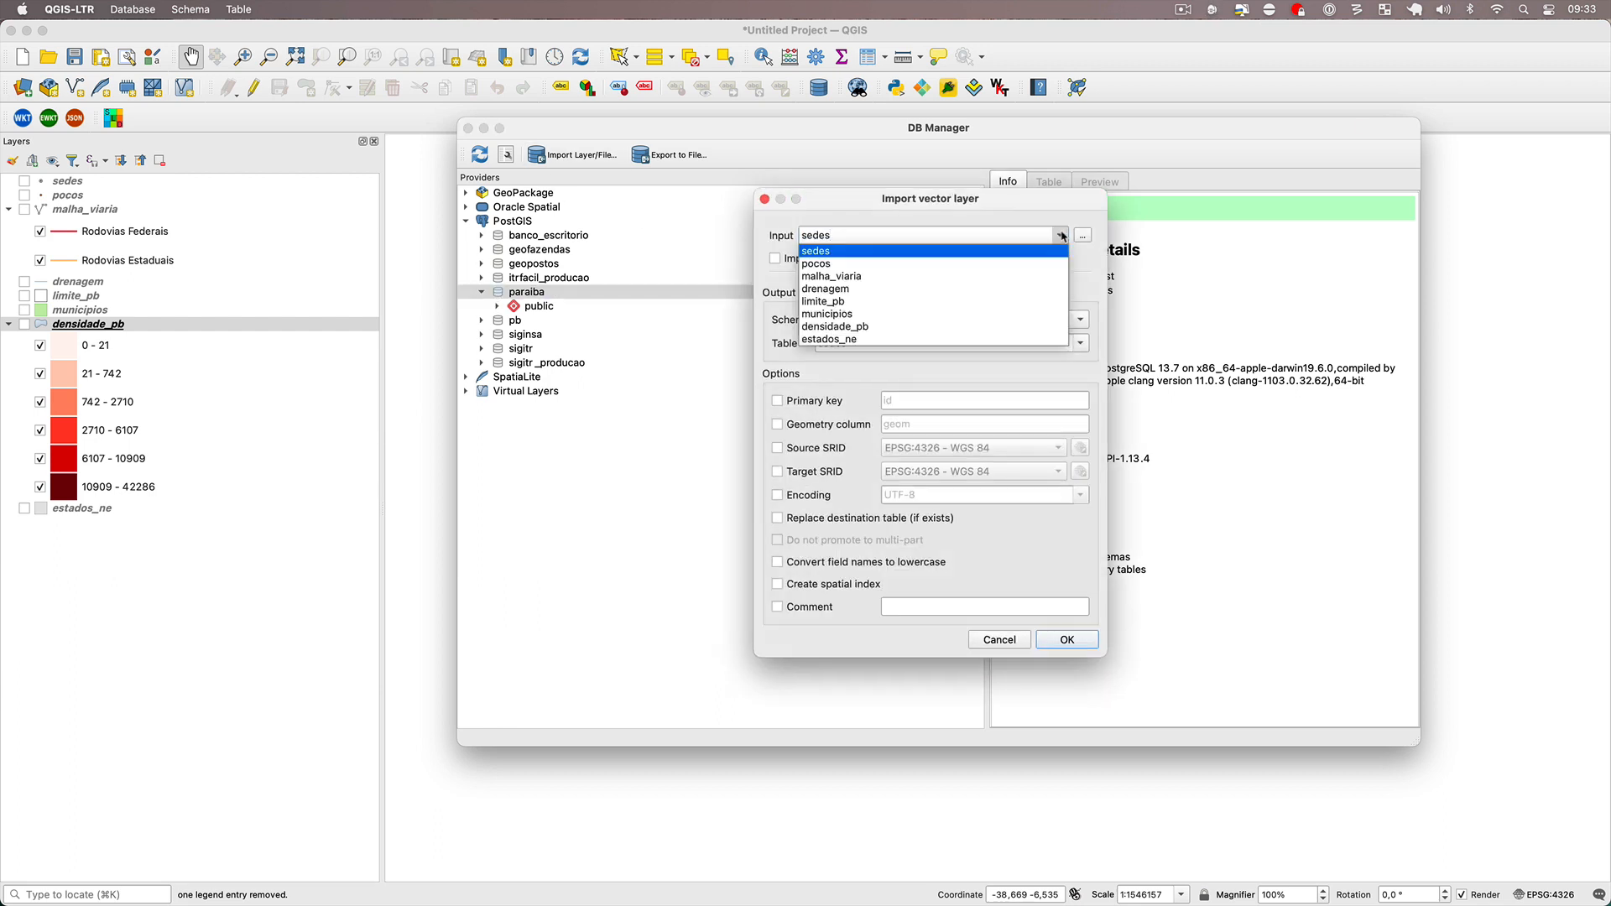
{"action": "left_click", "coordinate": [1028, 315]}
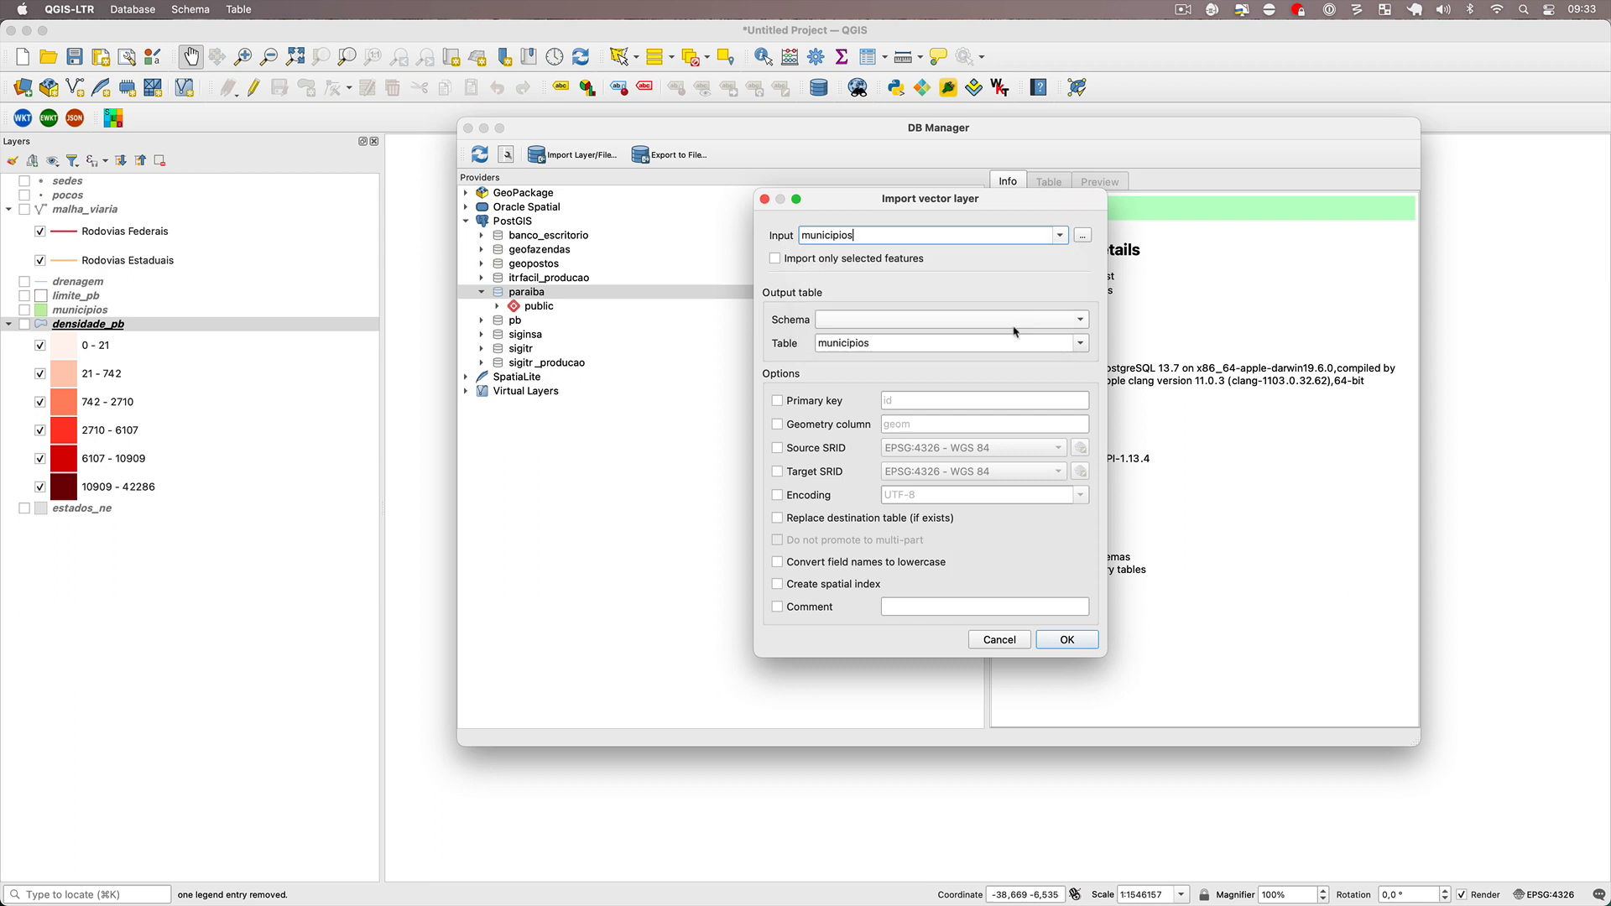
{"action": "left_click", "coordinate": [851, 568]}
{"action": "left_click", "coordinate": [846, 585]}
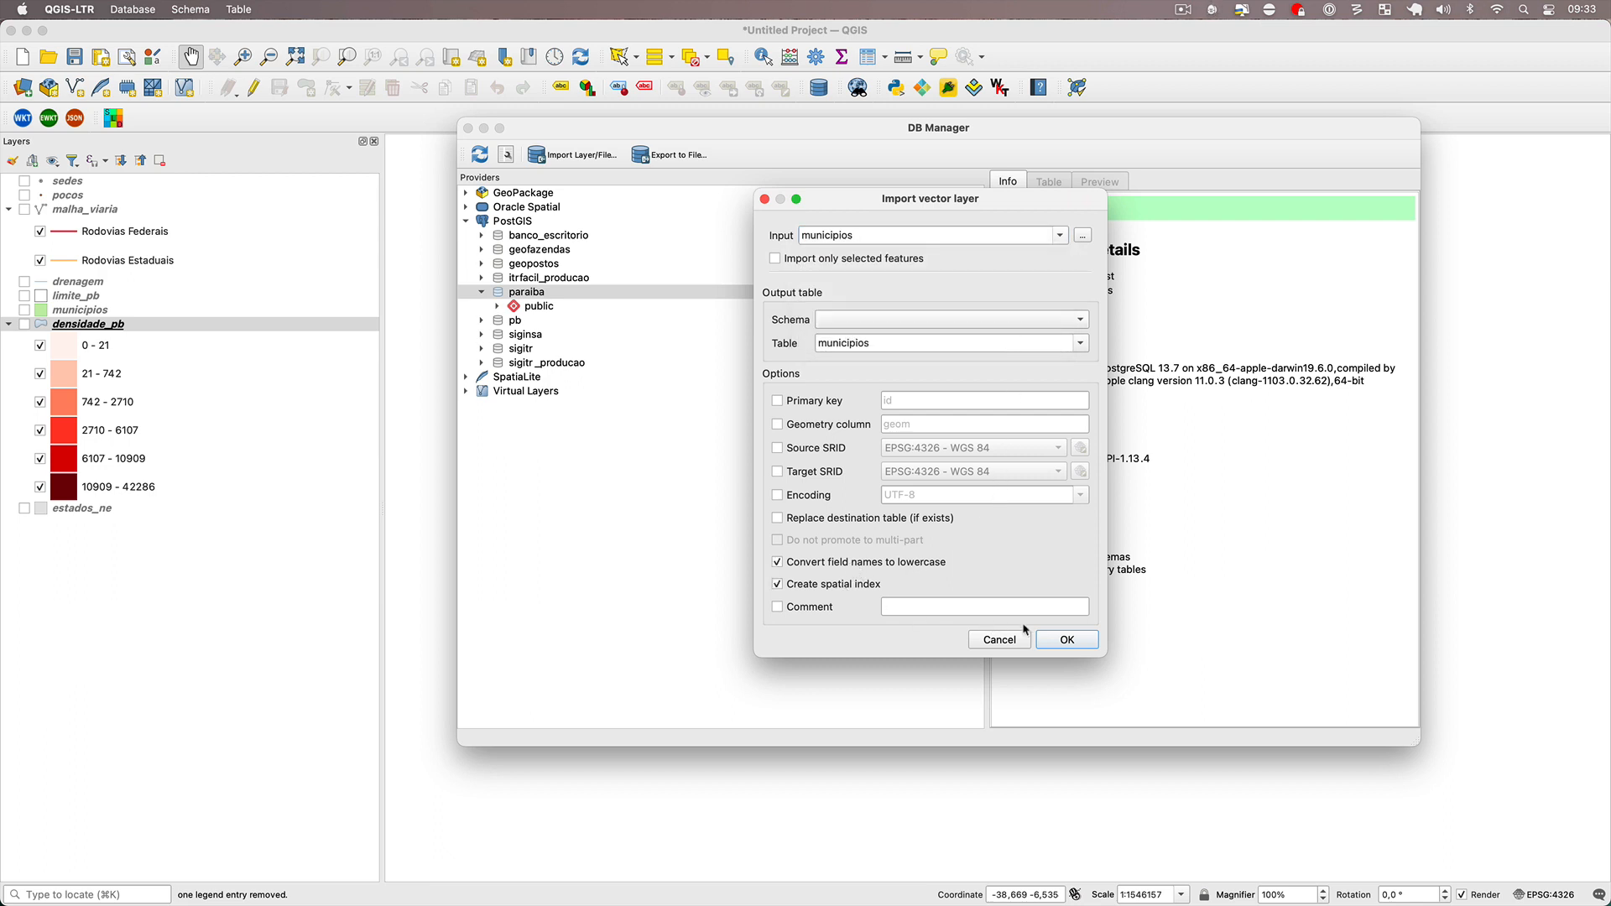
{"action": "left_click", "coordinate": [1063, 638]}
{"action": "left_click", "coordinate": [974, 445]}
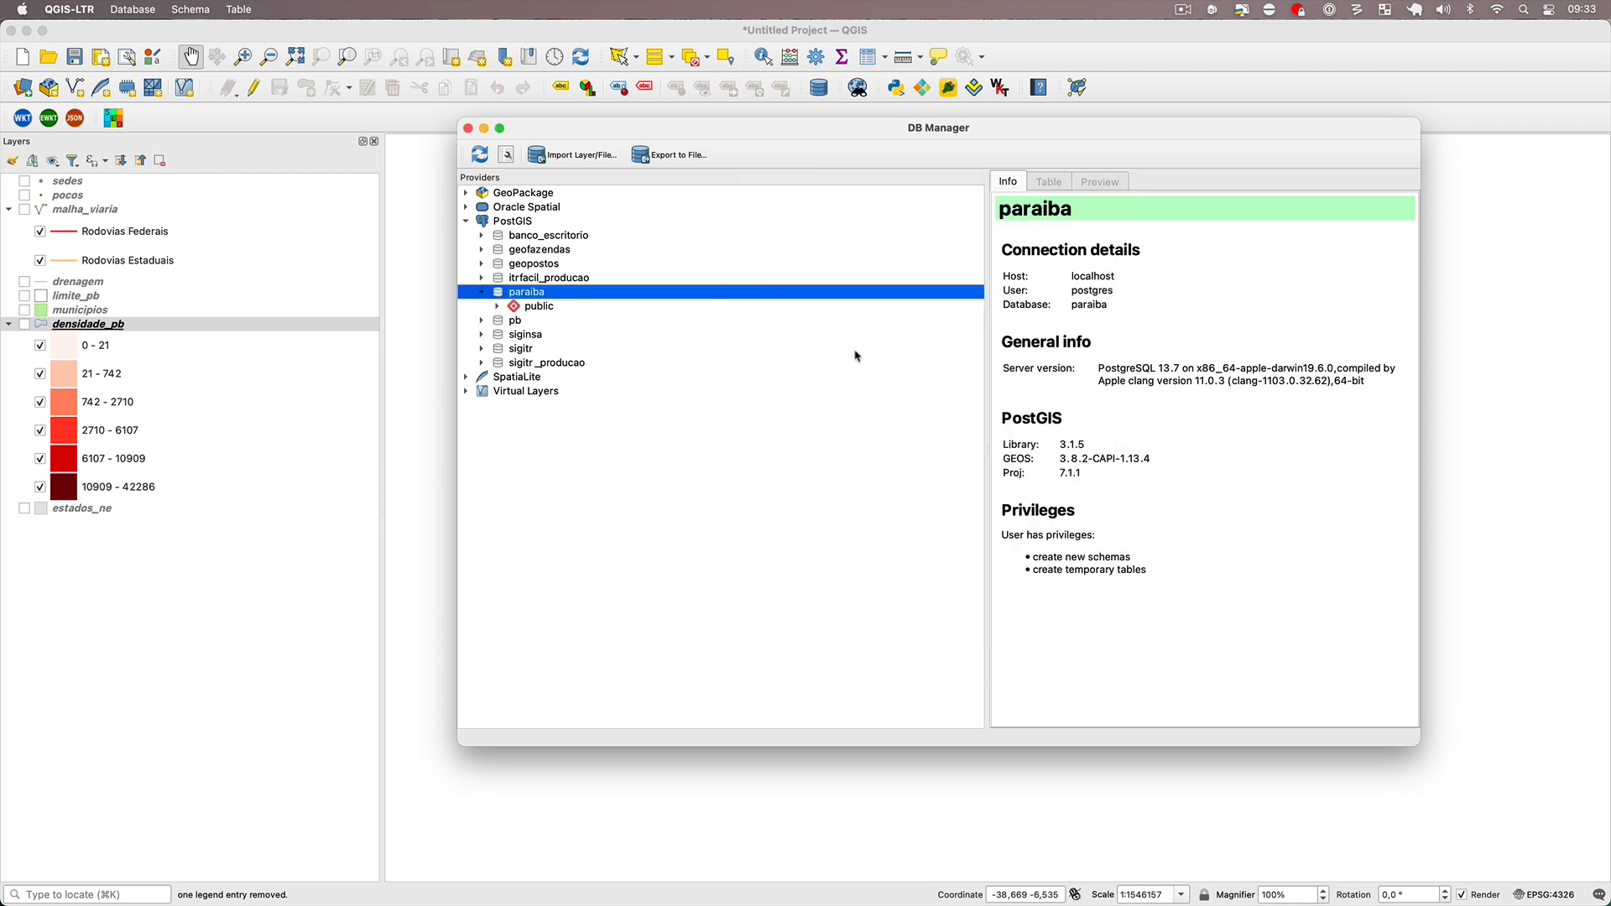
Import the densidade_pb layer into the paraiba database as table densidade_pb, converting field names to lowercase and creating a spatial index.
{"action": "left_click", "coordinate": [584, 156]}
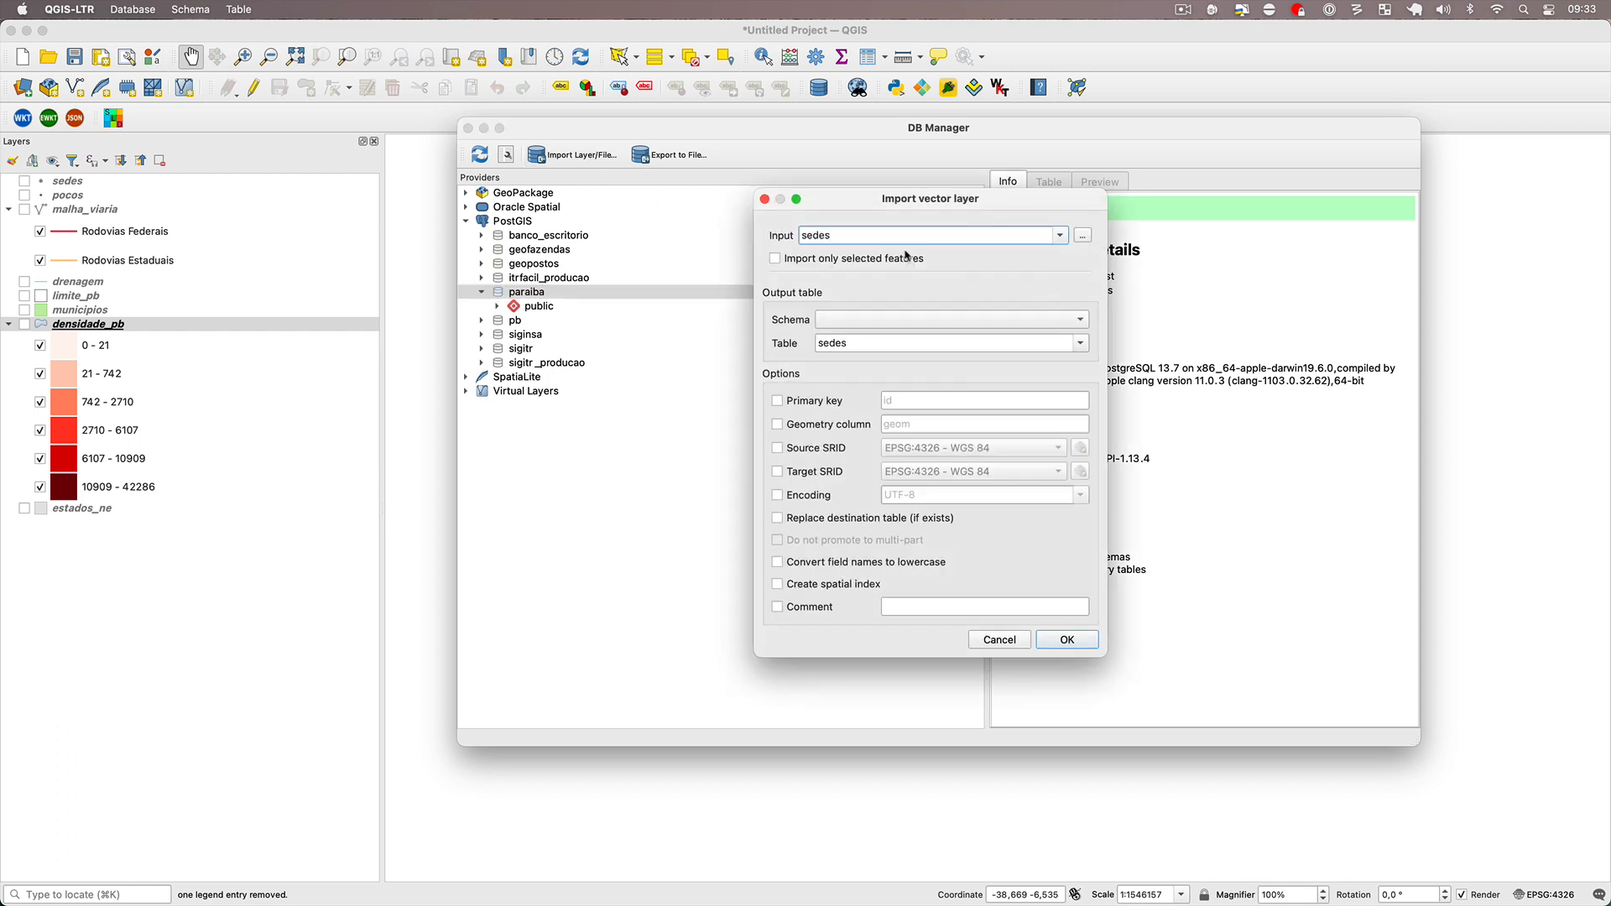
{"action": "left_click", "coordinate": [1059, 236]}
{"action": "left_click", "coordinate": [995, 328]}
{"action": "left_click", "coordinate": [816, 564]}
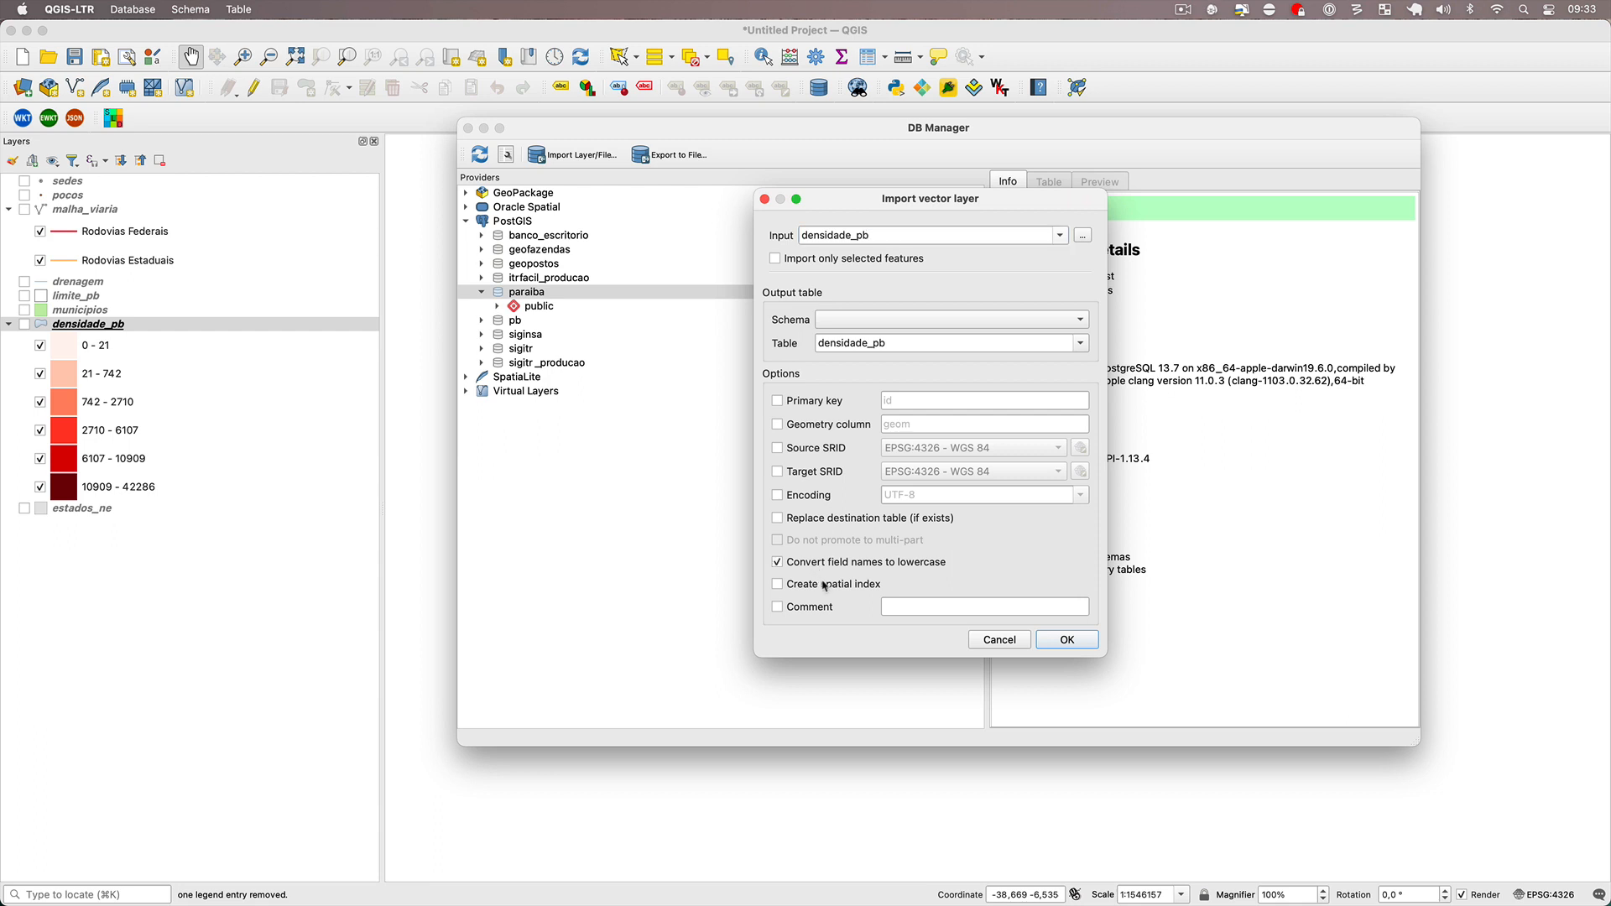
{"action": "left_click", "coordinate": [825, 585]}
{"action": "left_click", "coordinate": [1064, 641]}
{"action": "left_click", "coordinate": [974, 445]}
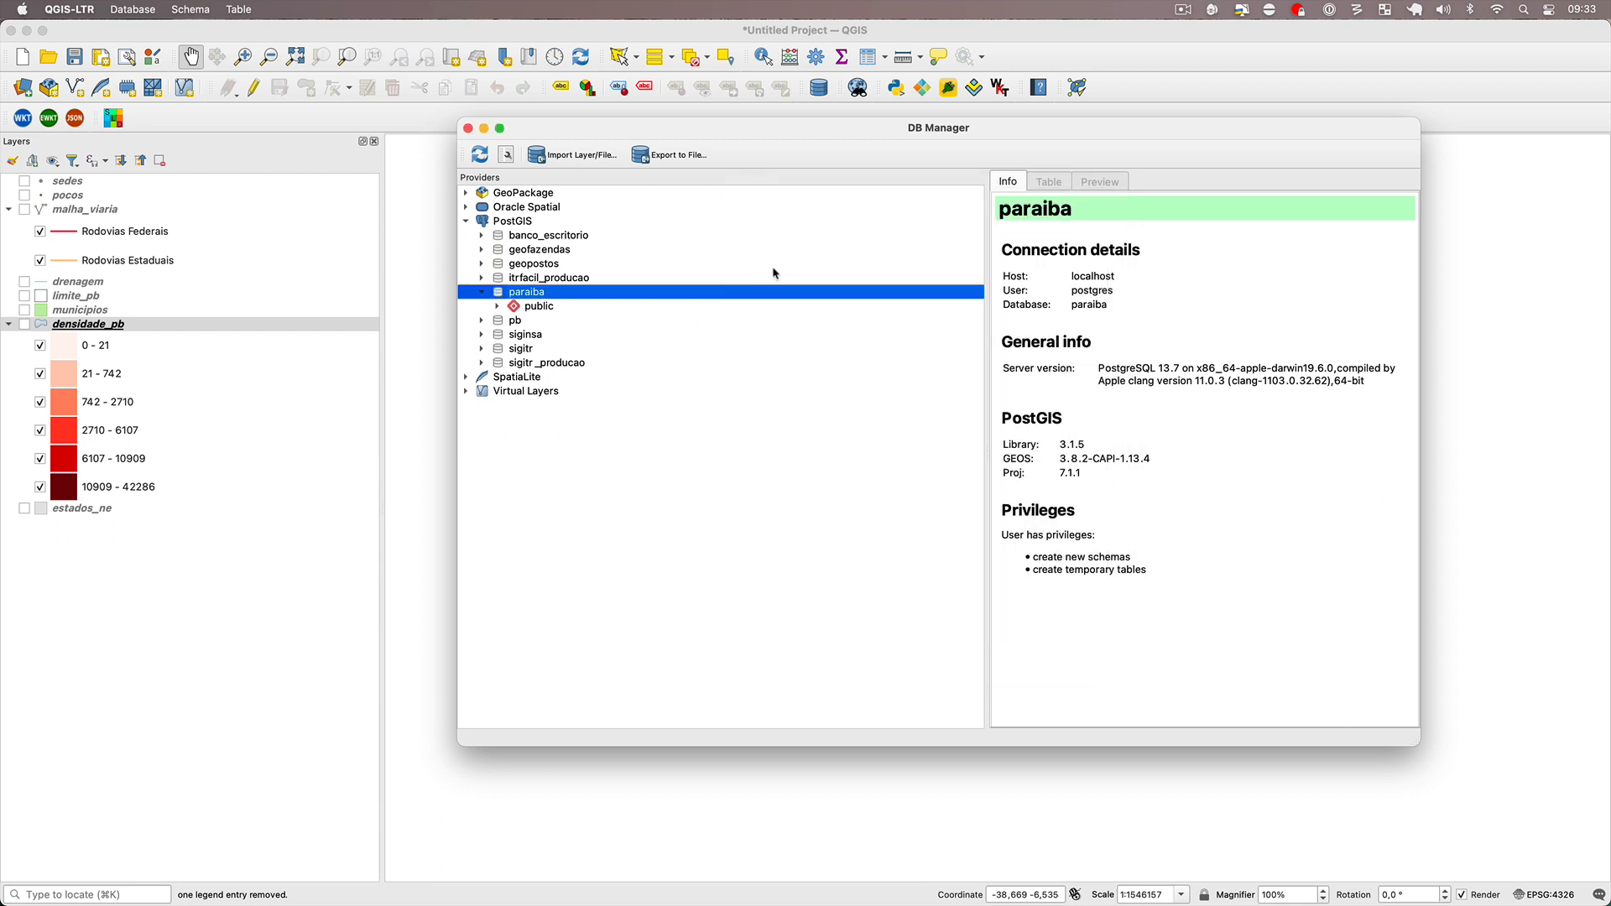
Import the estados_ne layer as table estados_ne with lowercase field names and a spatial index, and expand paraiba's public schema to check the tables.
{"action": "left_click", "coordinate": [540, 154]}
{"action": "left_click", "coordinate": [1062, 237]}
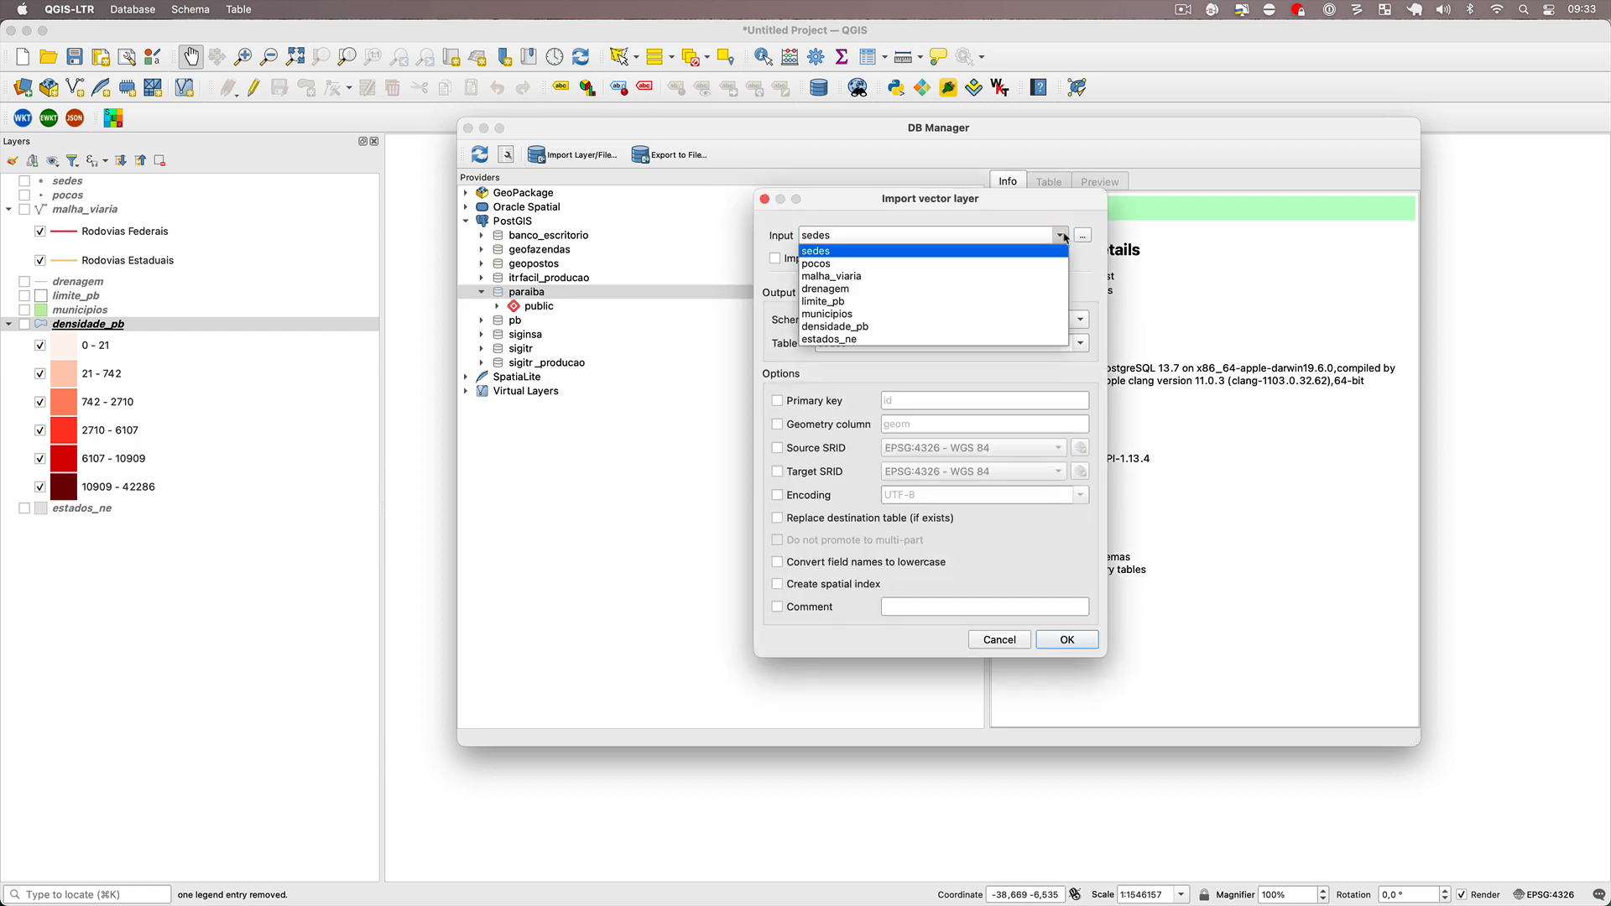
{"action": "left_click", "coordinate": [940, 340]}
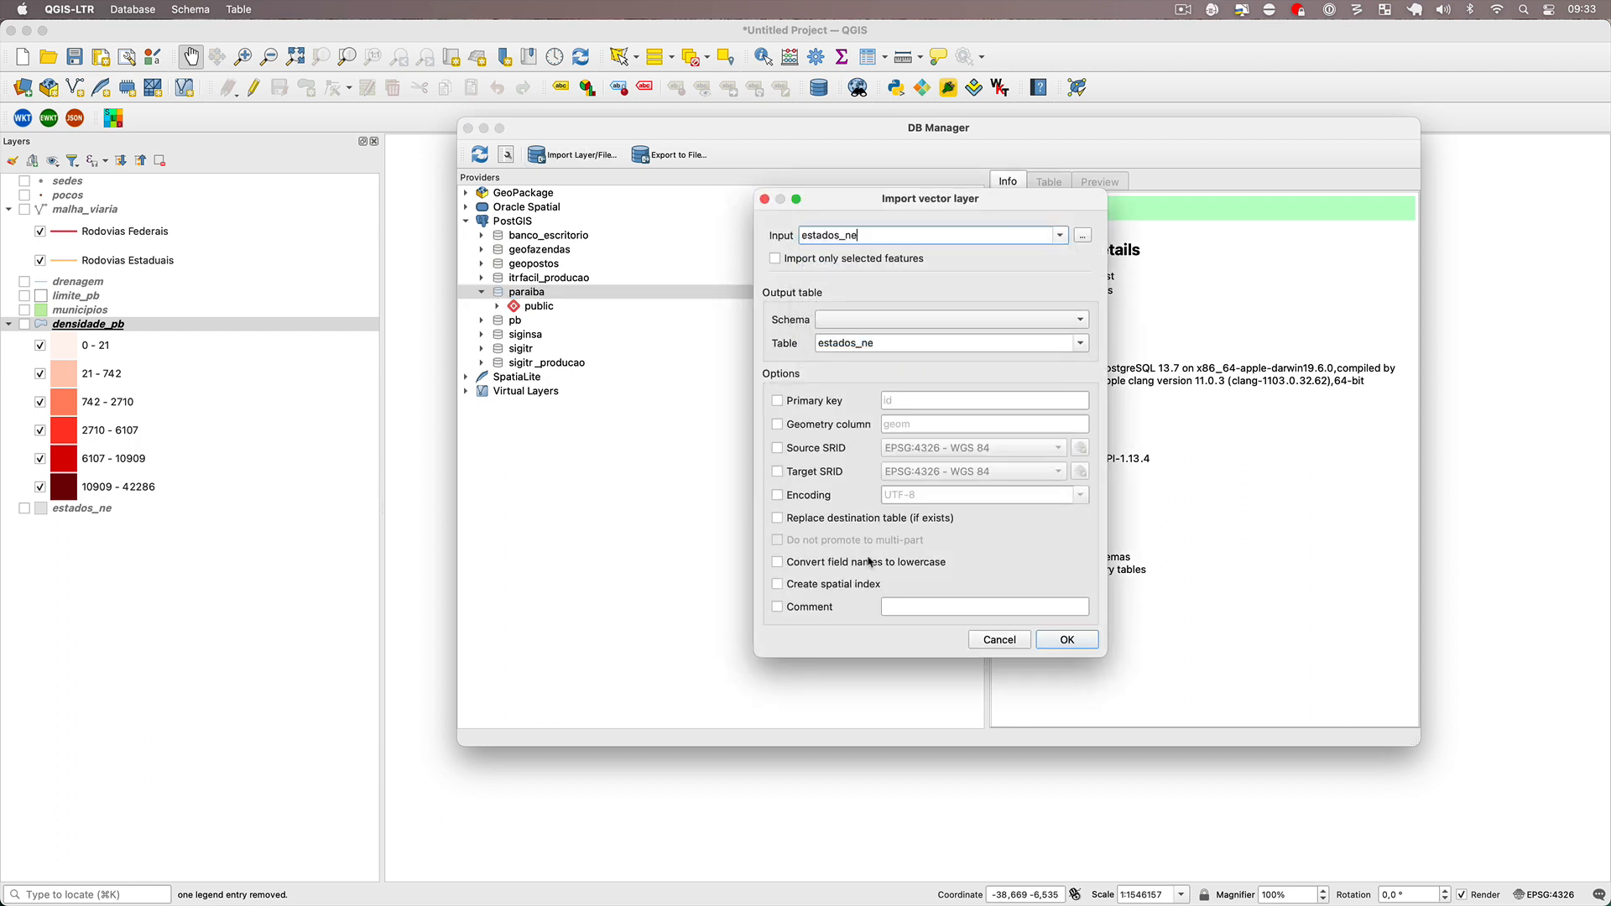
{"action": "left_click", "coordinate": [846, 587]}
{"action": "left_click", "coordinate": [823, 560]}
{"action": "left_click", "coordinate": [1060, 638]}
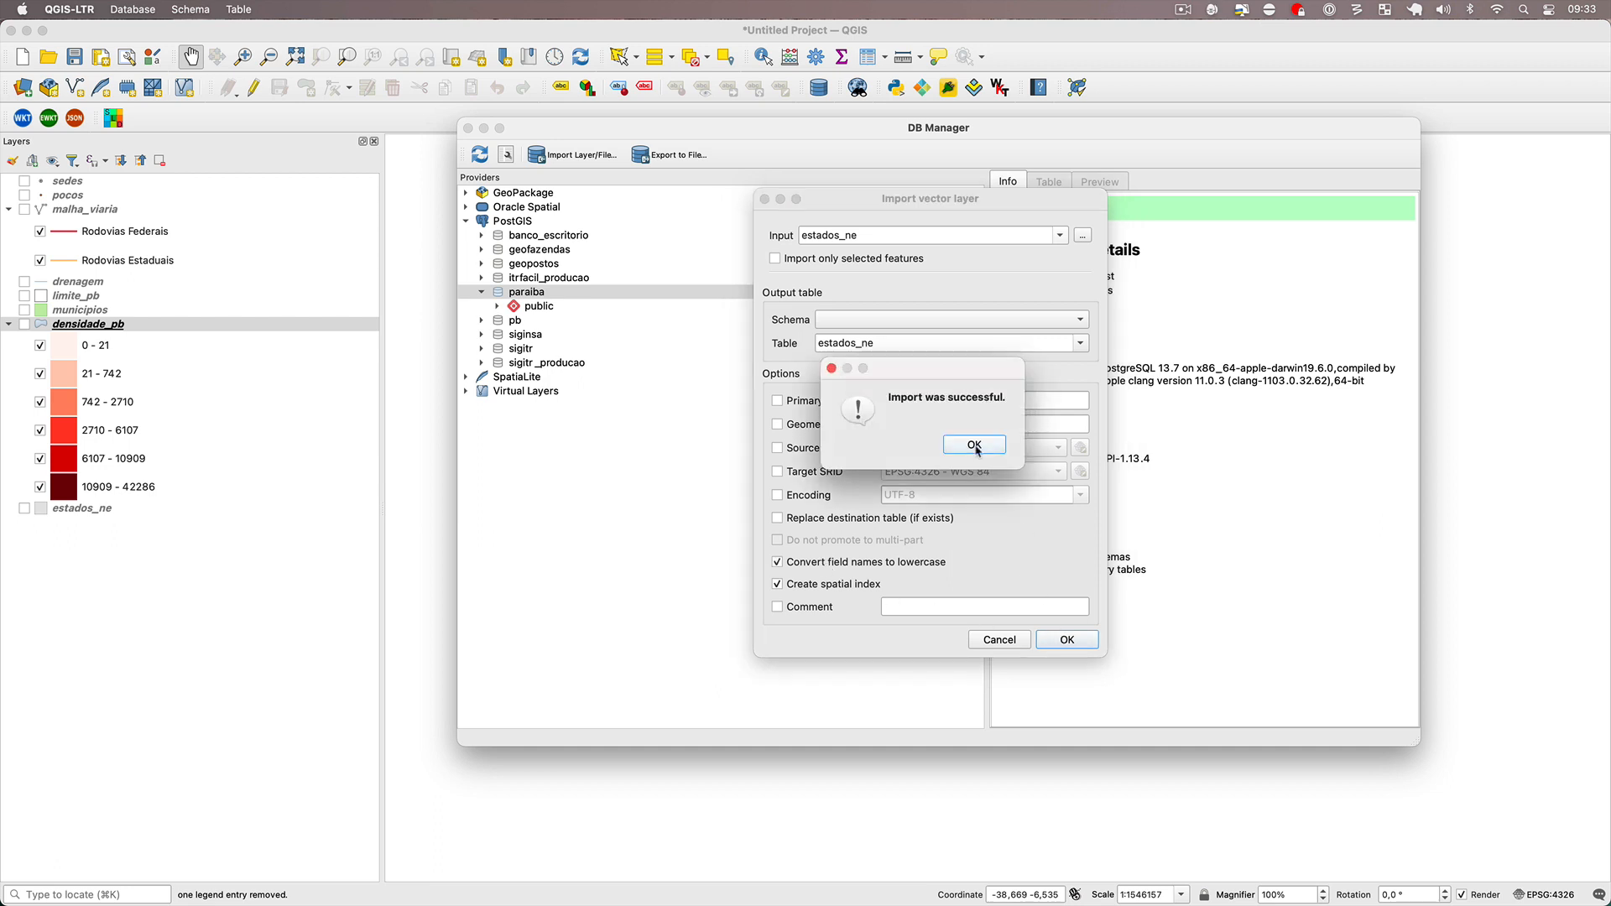
{"action": "left_click", "coordinate": [974, 448]}
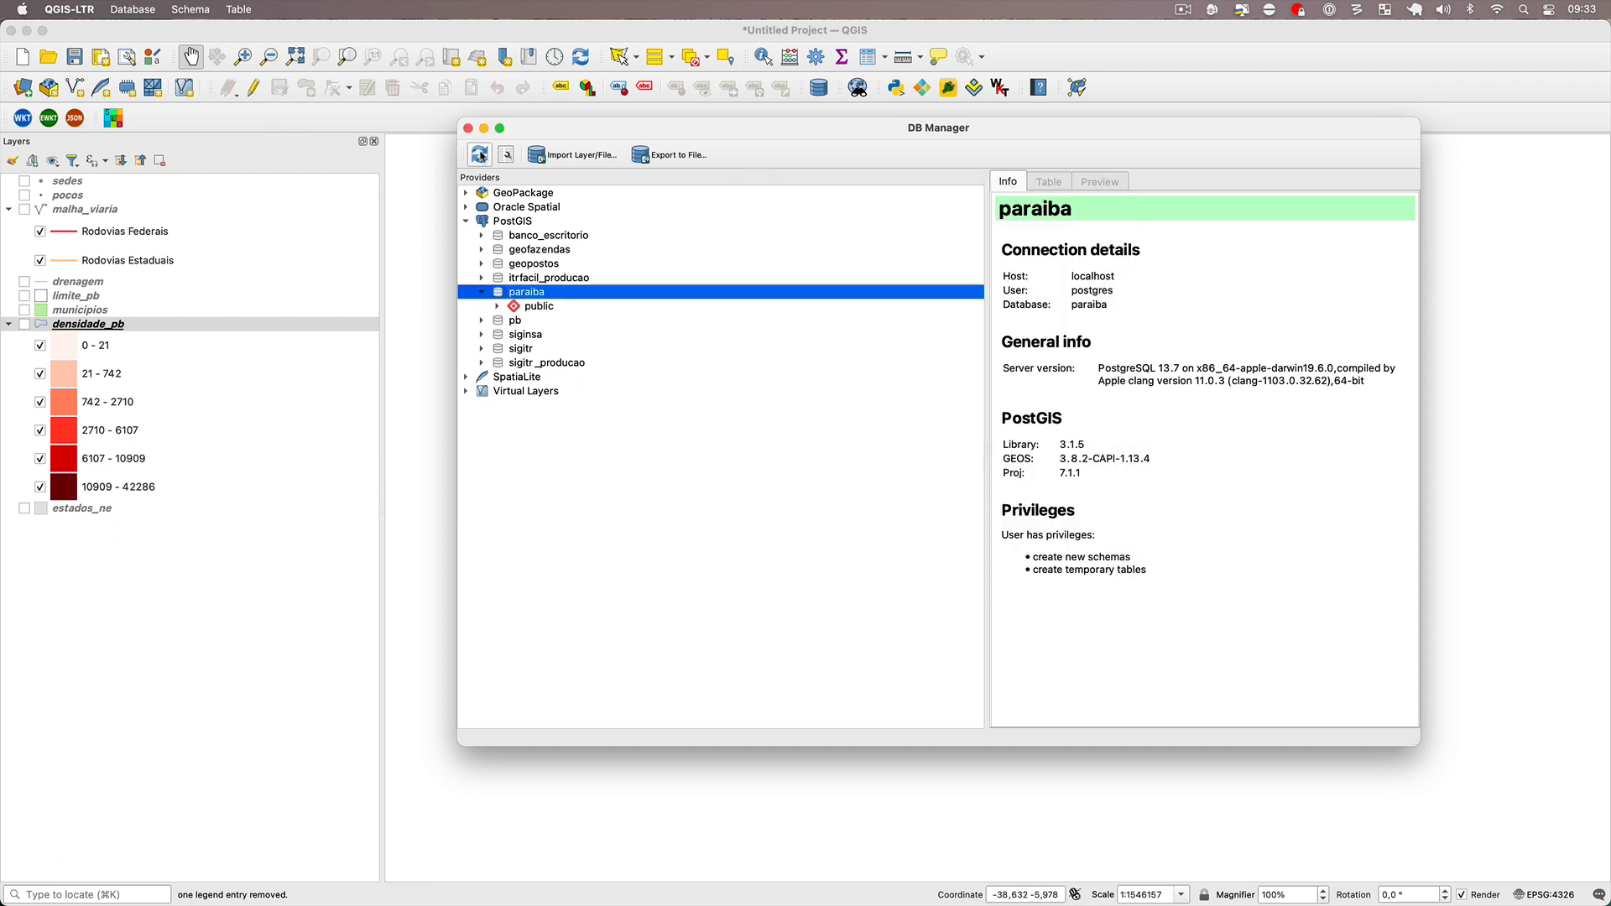
{"action": "left_click", "coordinate": [498, 306]}
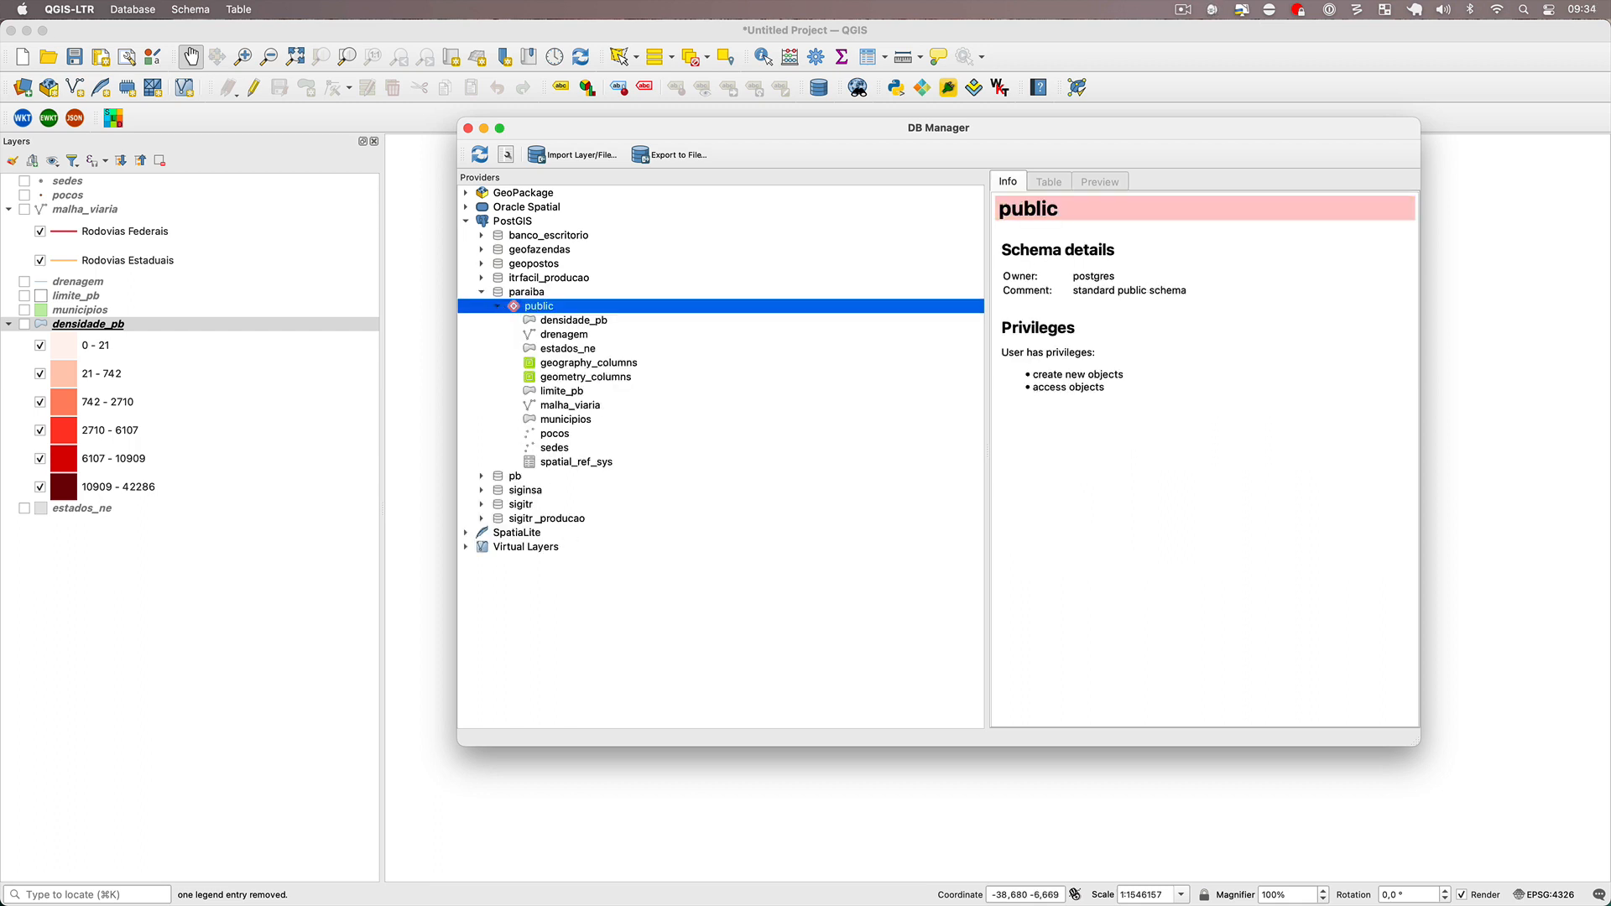
Start a new project without saving the current one, and show the Browser panel docked below the Layers panel.
{"action": "left_click", "coordinate": [23, 57]}
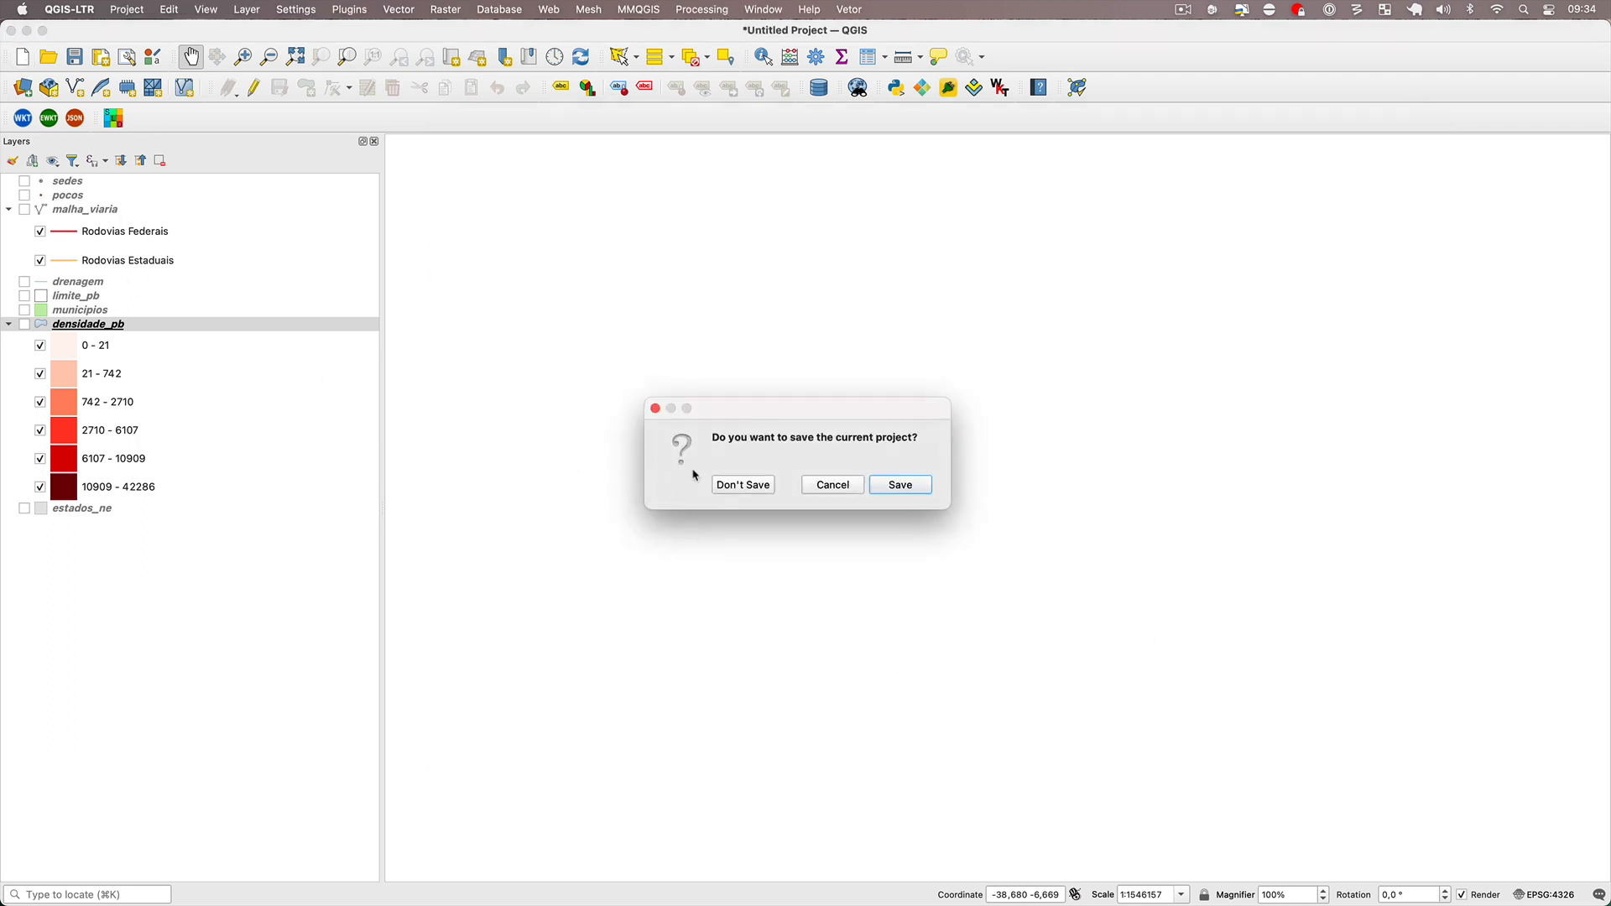
{"action": "left_click", "coordinate": [755, 492]}
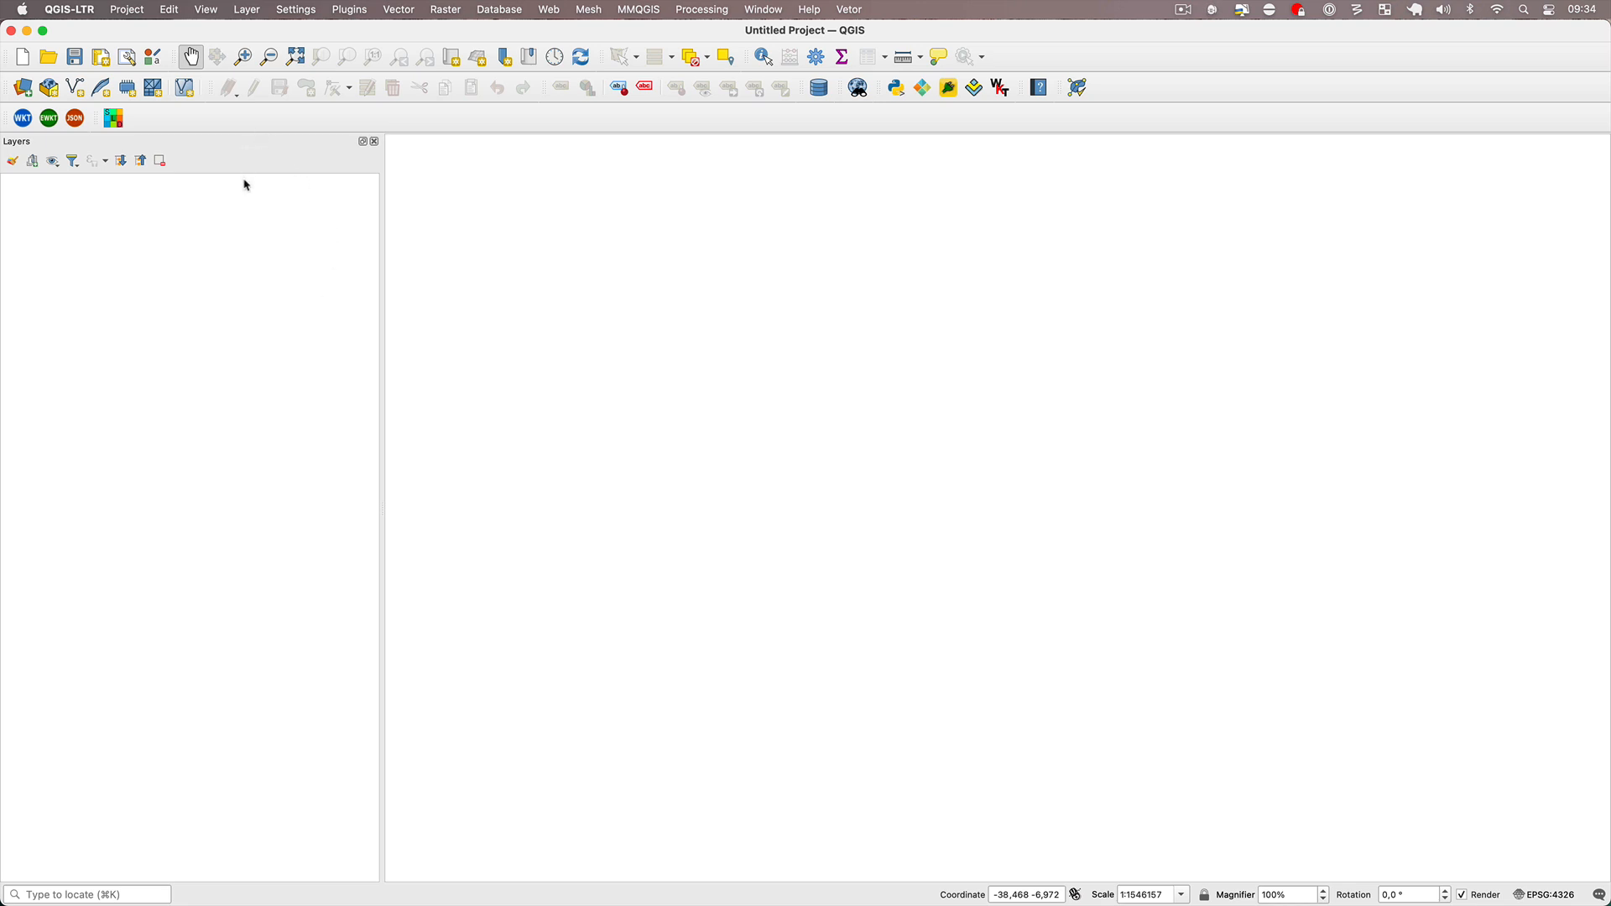
{"action": "left_click", "coordinate": [204, 10]}
{"action": "mouse_move", "coordinate": [342, 472]}
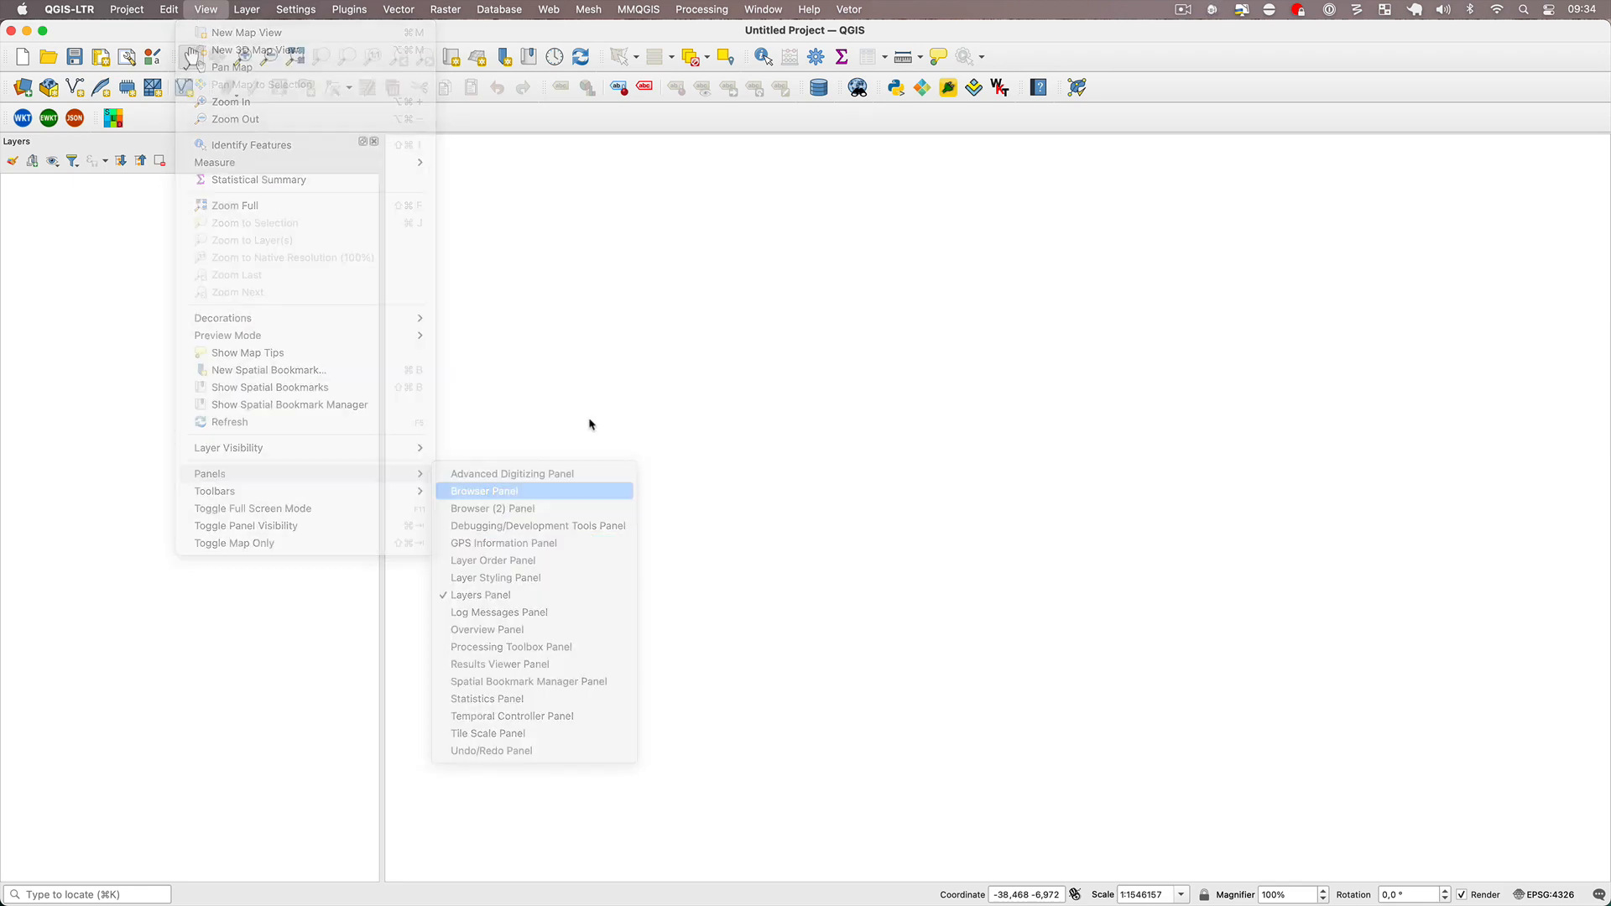
{"action": "left_click", "coordinate": [520, 498]}
{"action": "left_click_drag", "start_coordinate": [694, 241], "coordinate": [126, 806]}
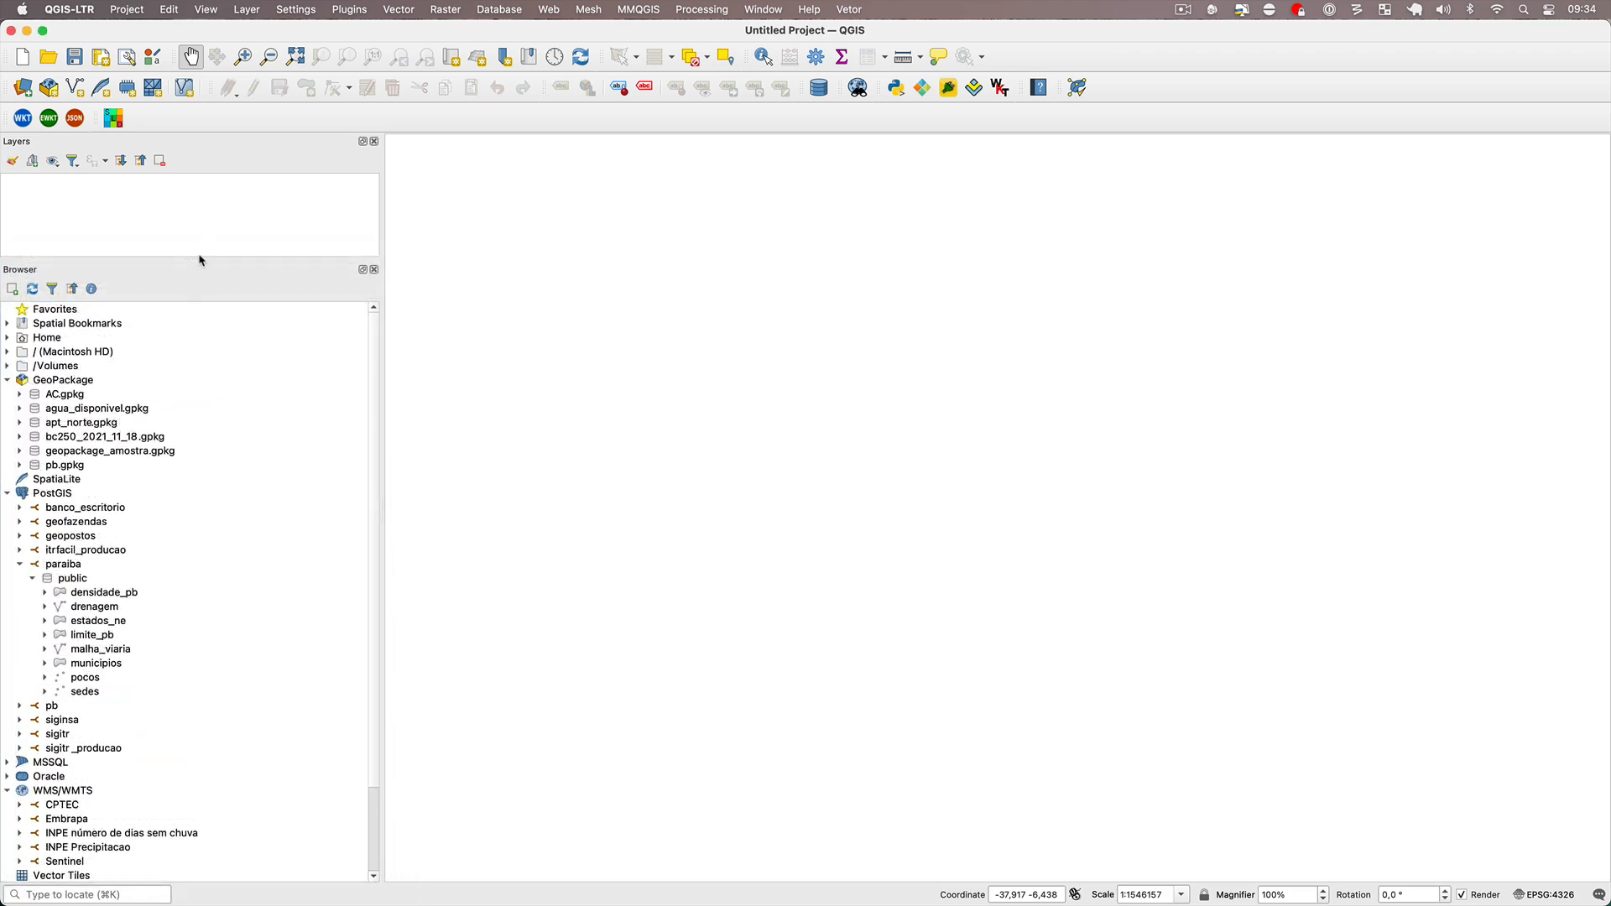
Enlarge the Layers panel and add the sedes, pocos, municipios and malha_viaria tables from paraiba's public schema to the project.
{"action": "left_click_drag", "start_coordinate": [191, 263], "coordinate": [171, 434]}
{"action": "scroll", "coordinate": [36, 708], "scroll_direction": "down", "scroll_amount": 5}
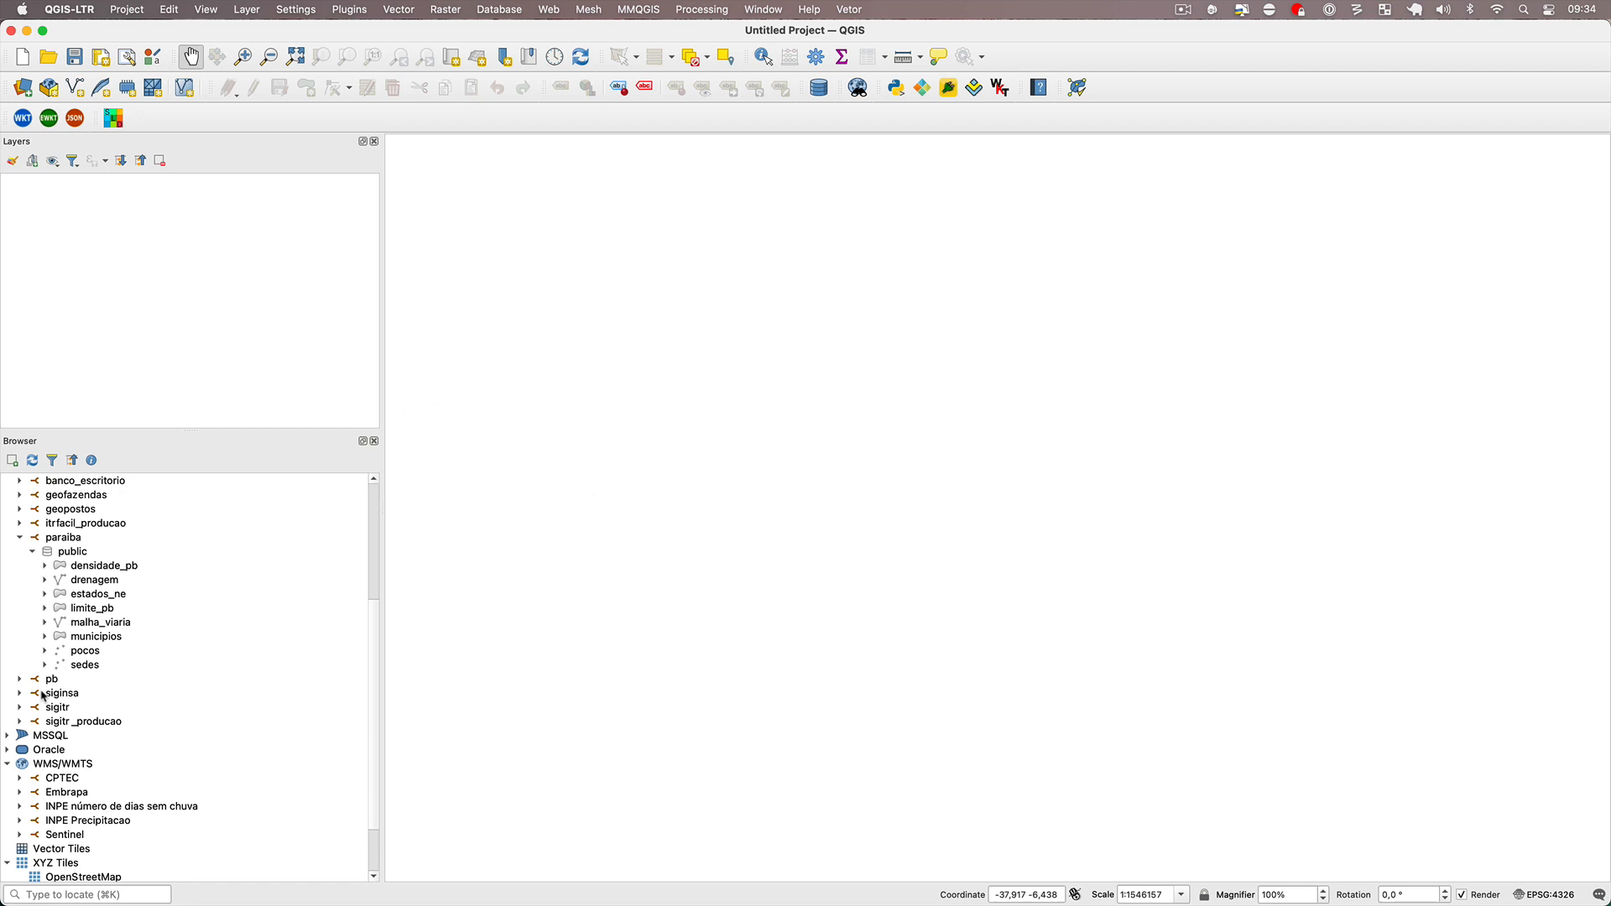
{"action": "left_click", "coordinate": [18, 541]}
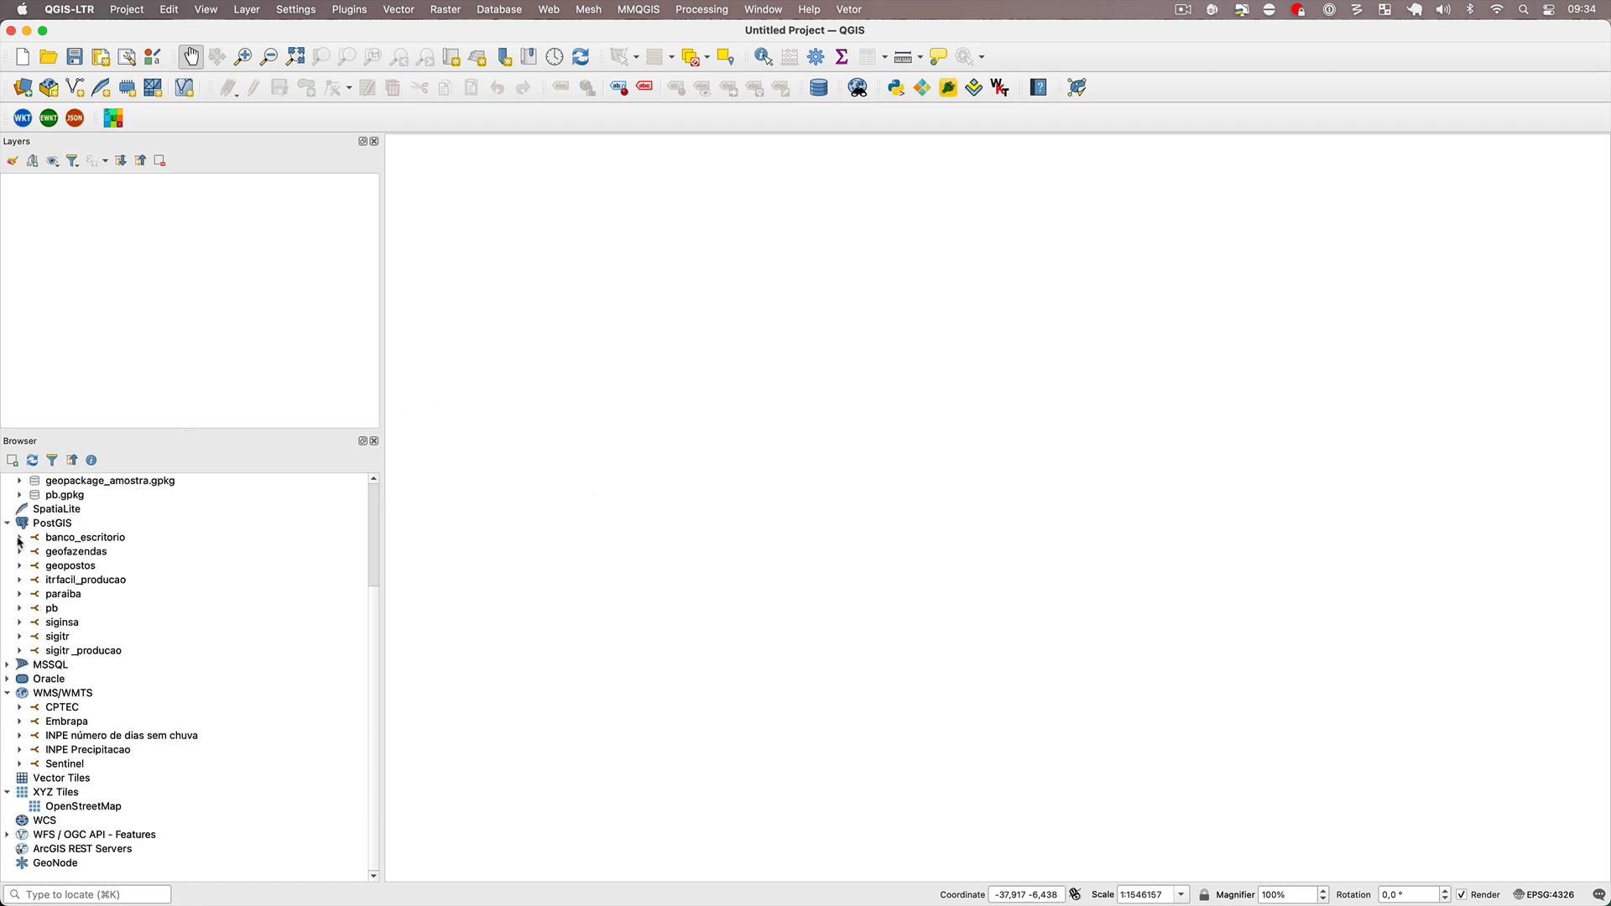
{"action": "left_click", "coordinate": [19, 595]}
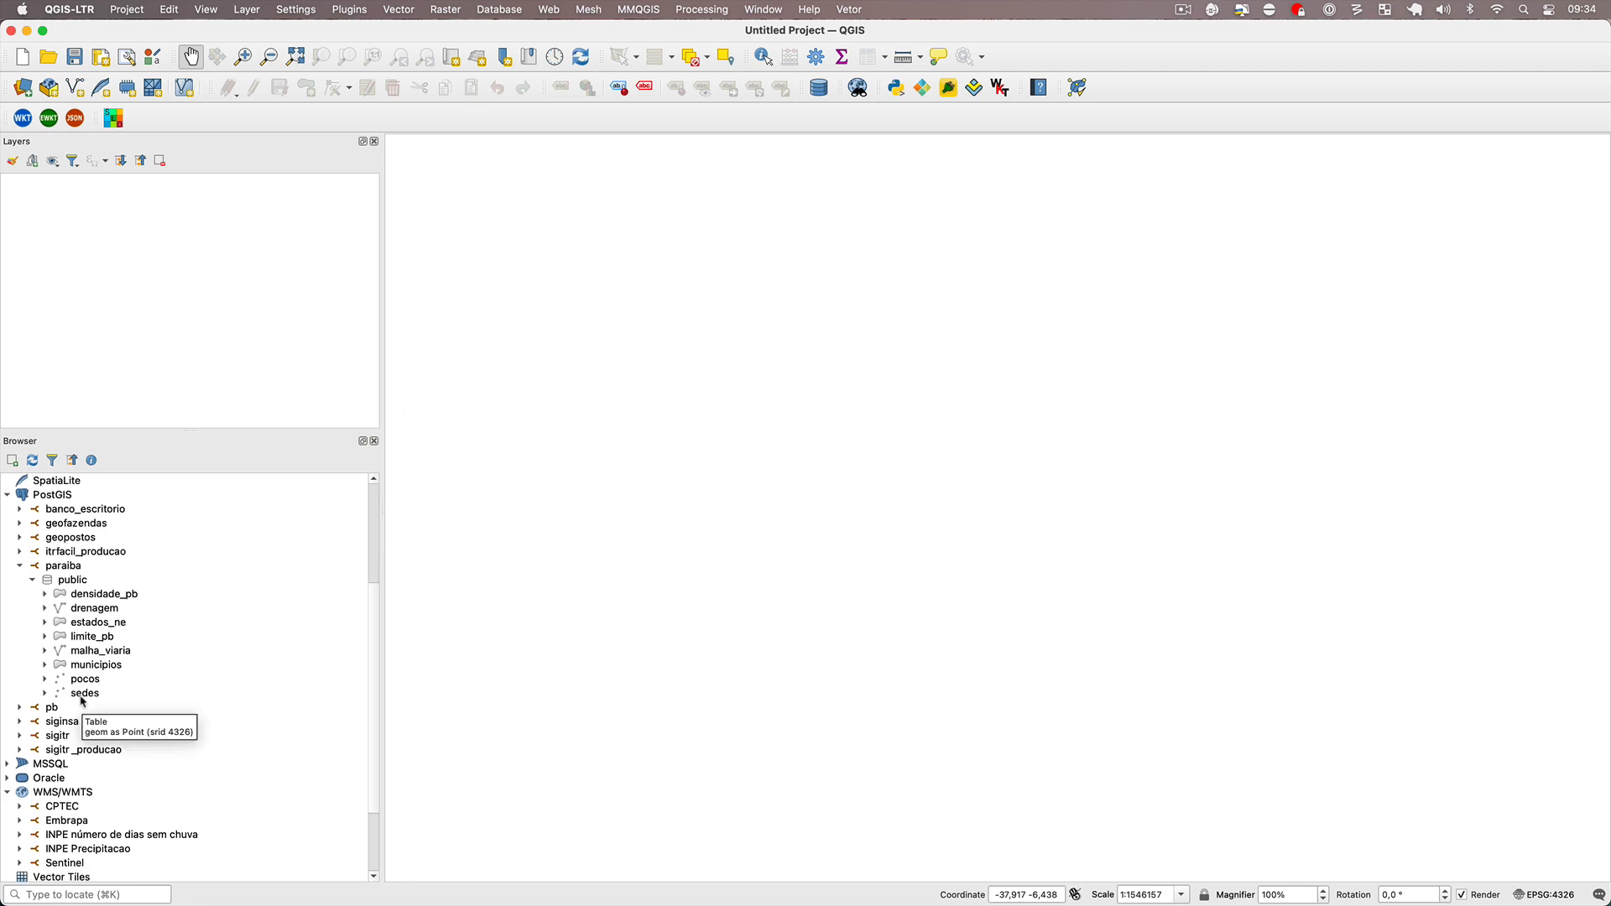
{"action": "double_click", "coordinate": [82, 696]}
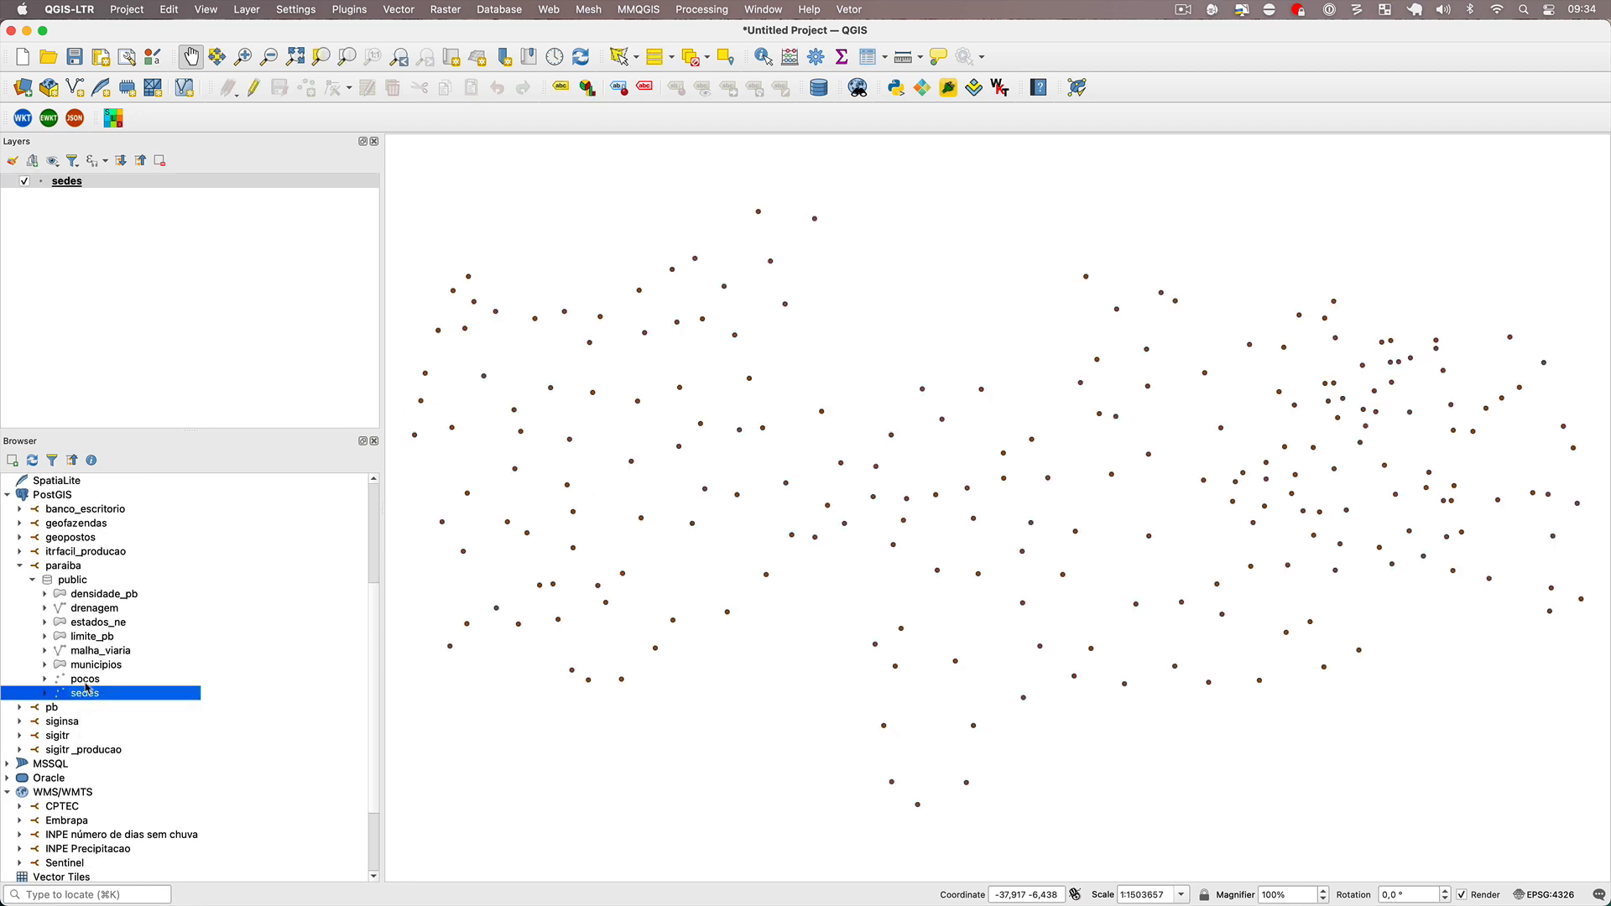
{"action": "double_click", "coordinate": [86, 683]}
{"action": "double_click", "coordinate": [95, 666]}
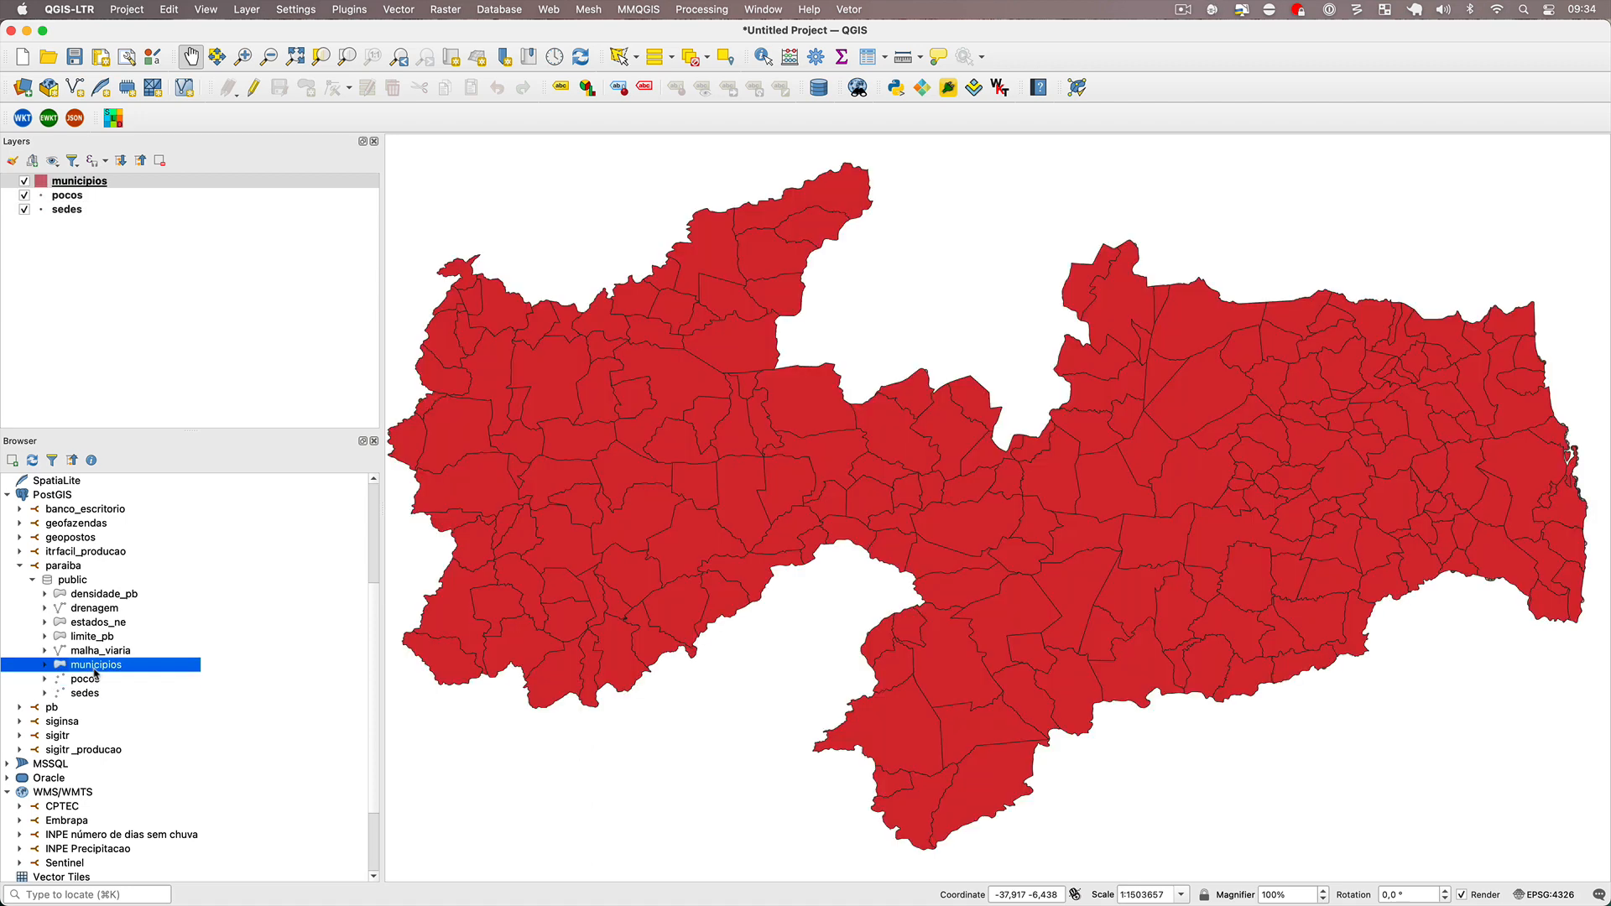
{"action": "double_click", "coordinate": [103, 652]}
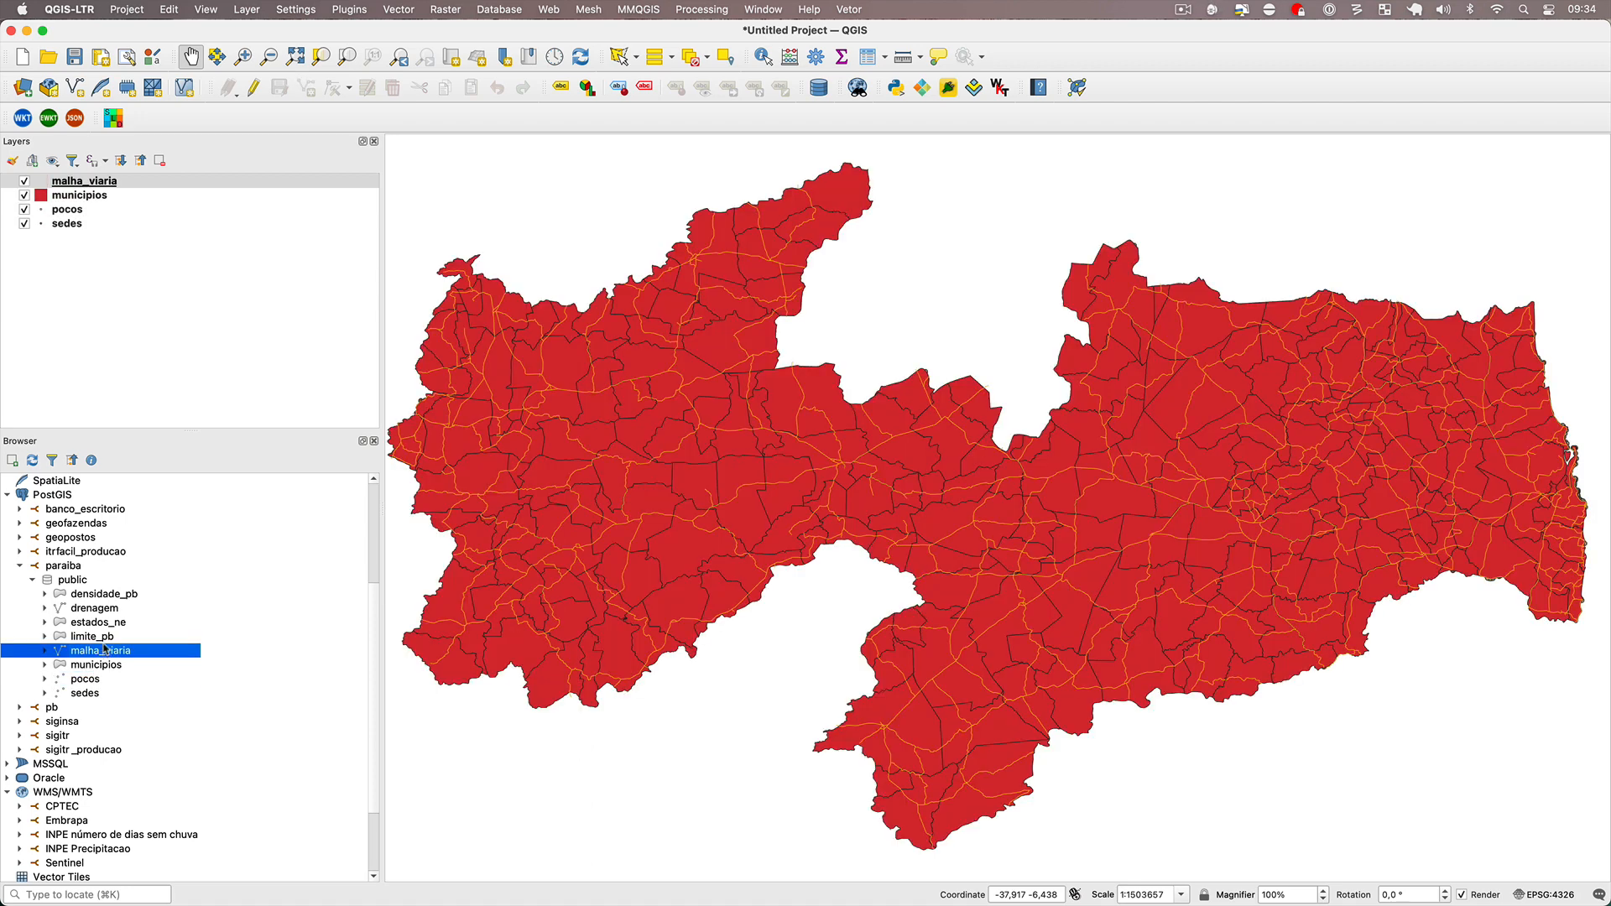
{"action": "double_click", "coordinate": [104, 651]}
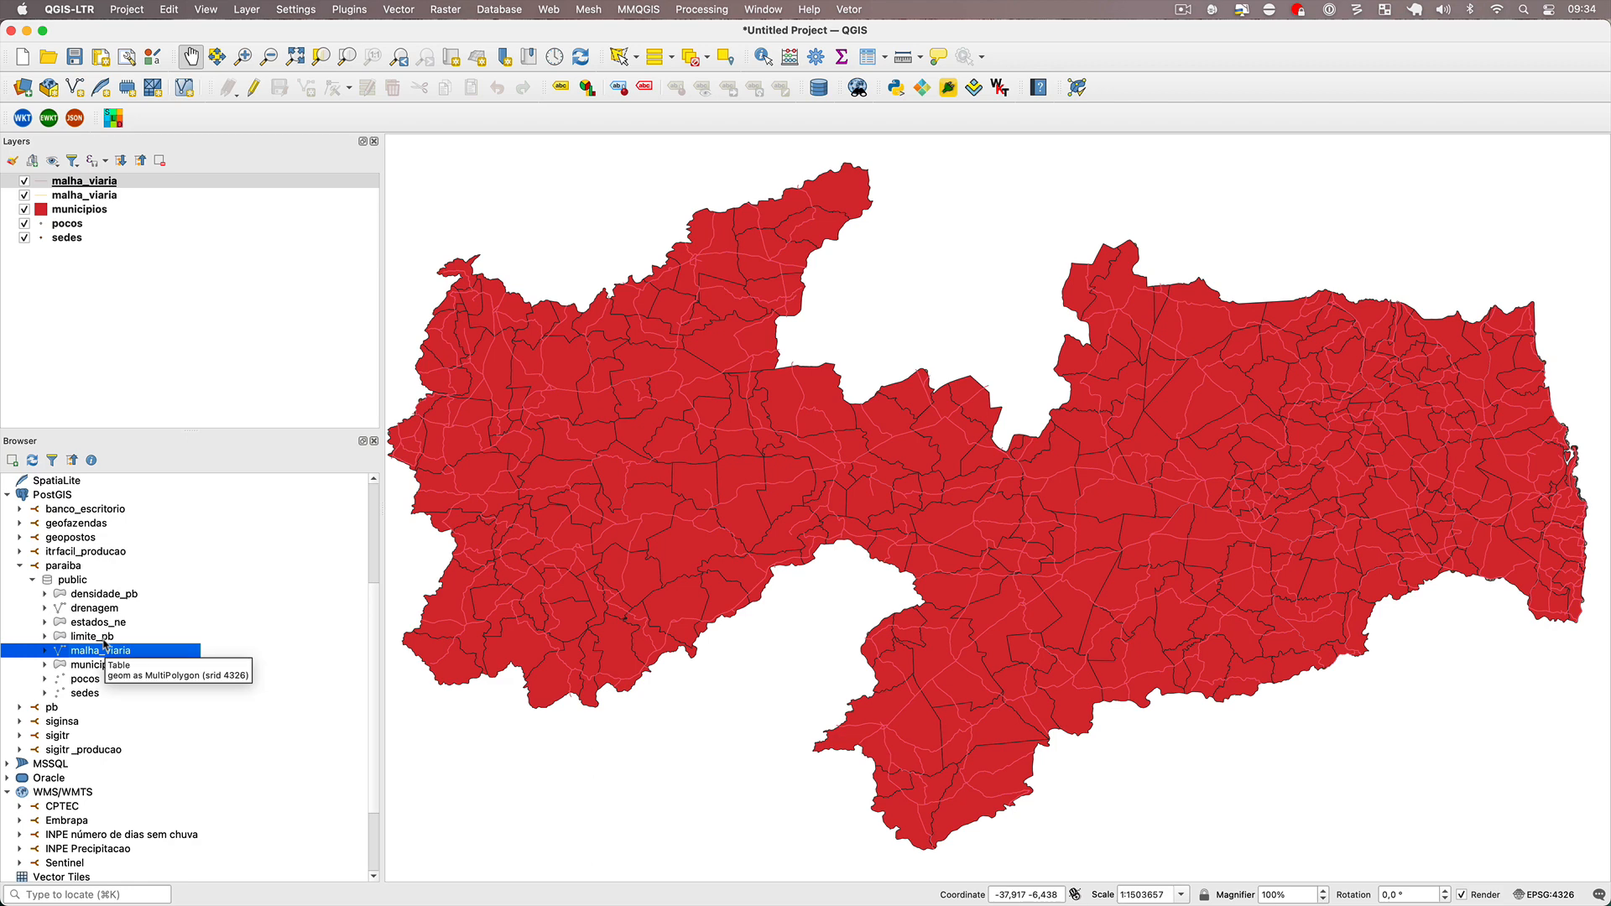
{"action": "right_click", "coordinate": [92, 199]}
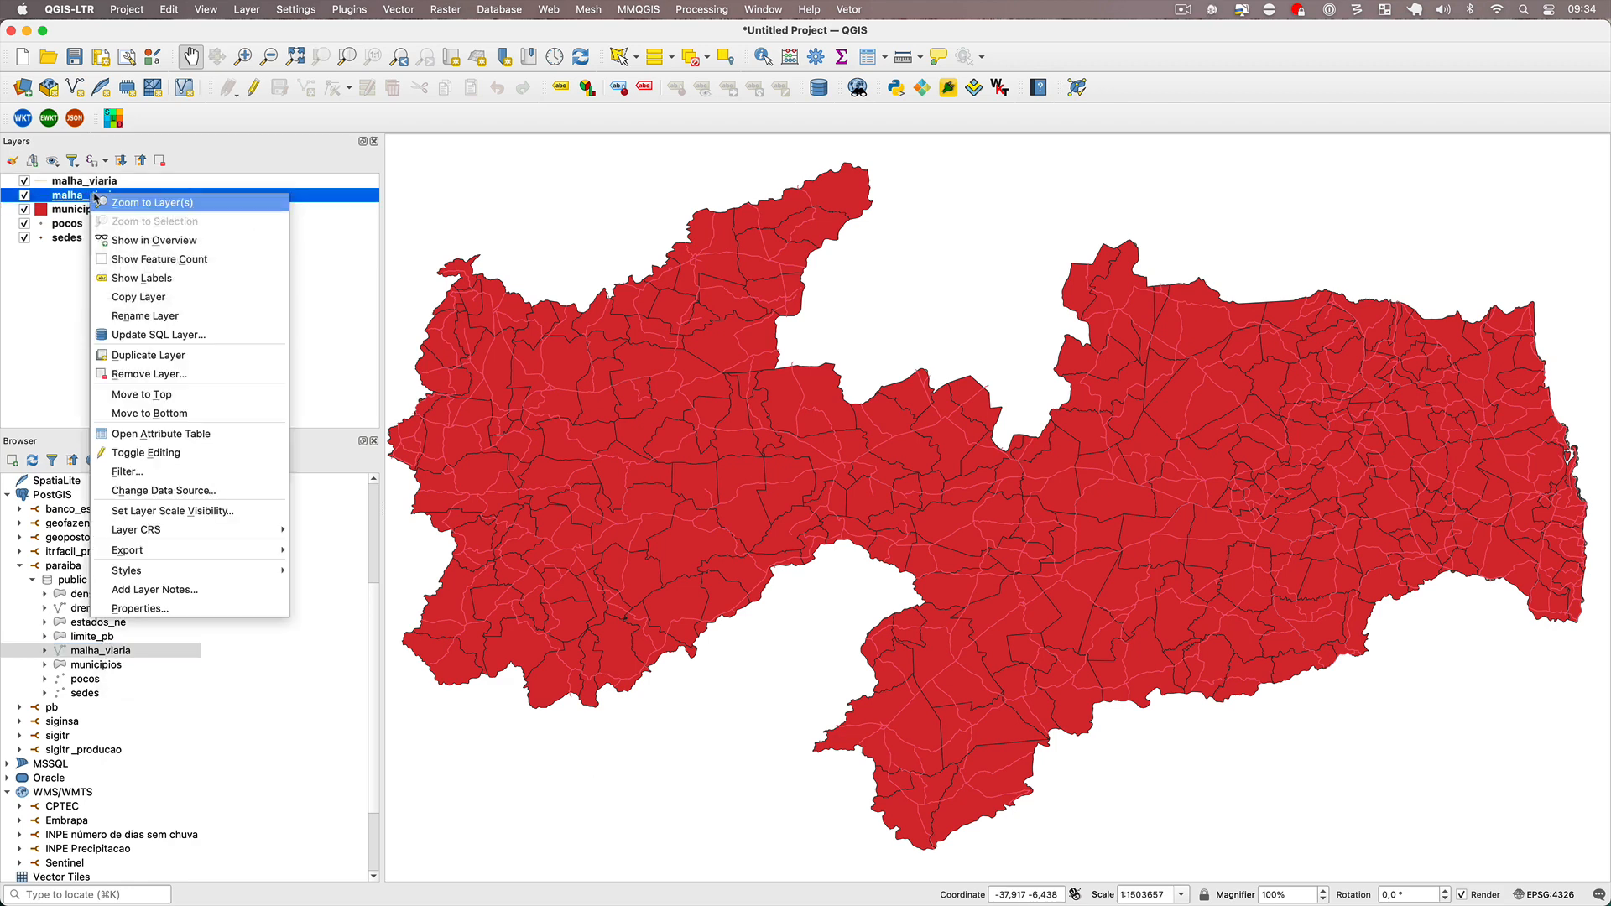
{"action": "left_click", "coordinate": [181, 374]}
{"action": "left_click", "coordinate": [874, 495]}
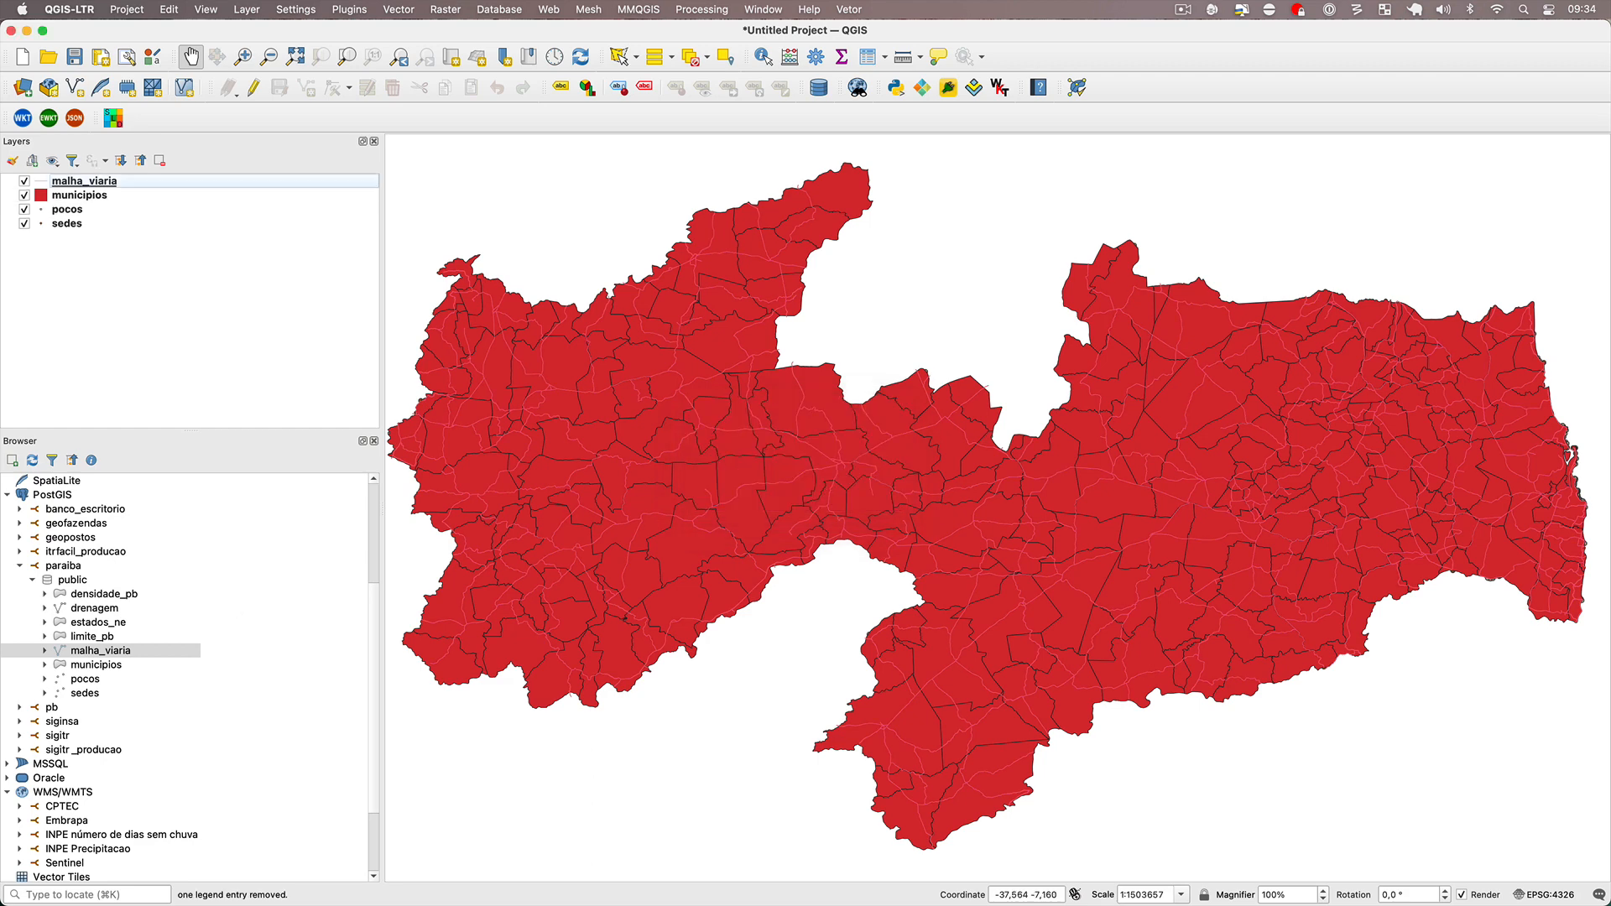
Add the limite_pb, estados_ne, drenagem and densidade_pb tables from paraiba's public schema to the project.
{"action": "double_click", "coordinate": [99, 638]}
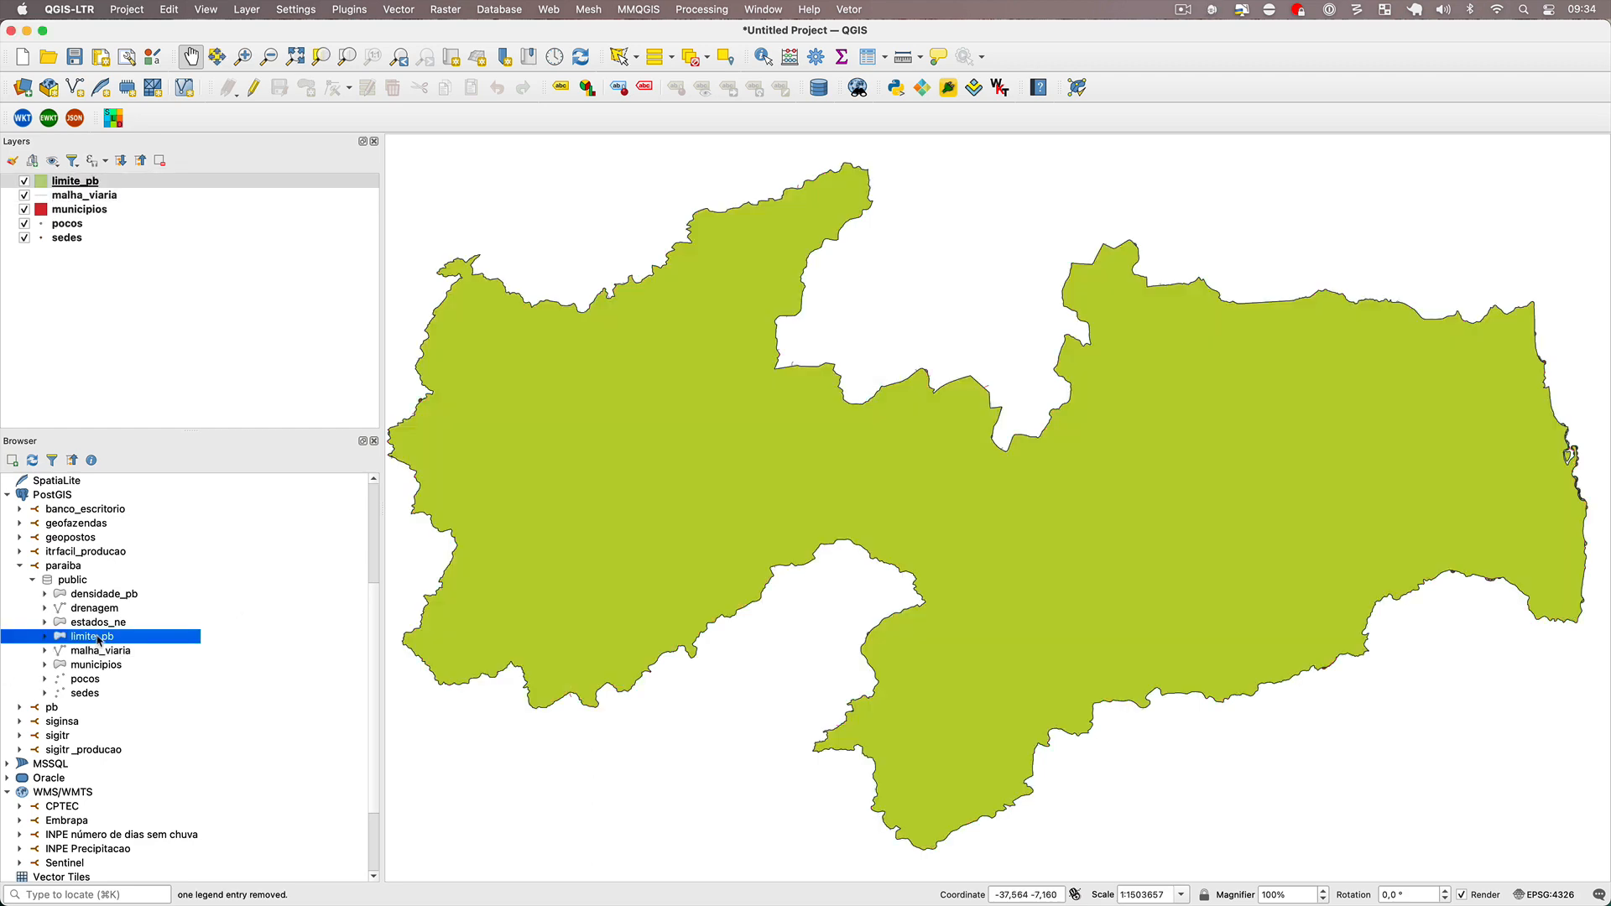
{"action": "double_click", "coordinate": [97, 624]}
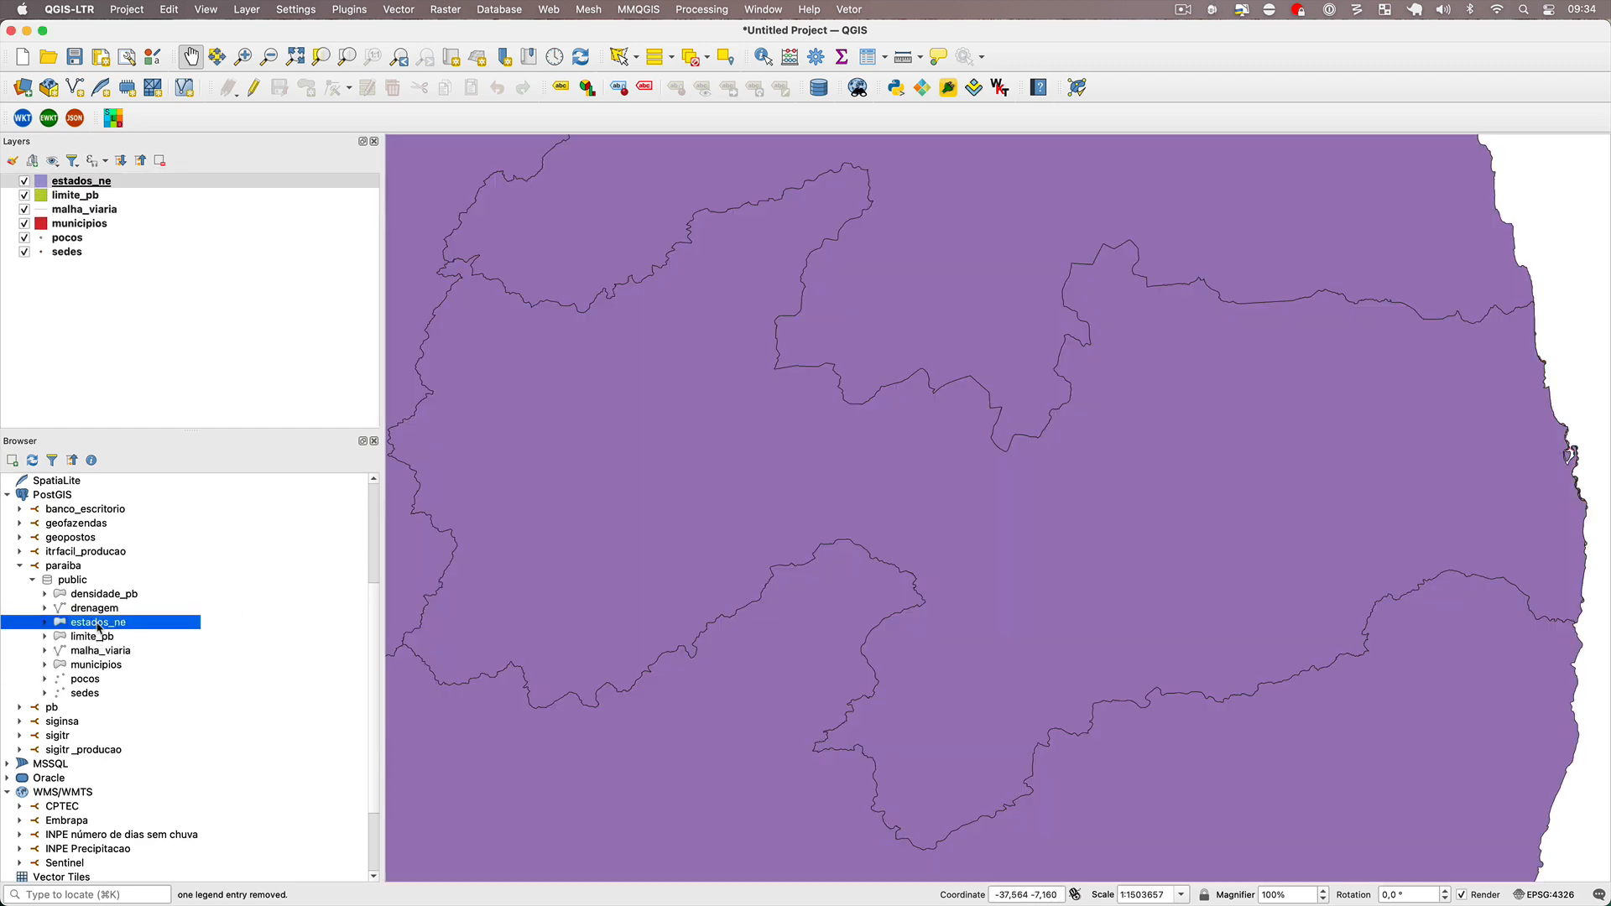
{"action": "double_click", "coordinate": [103, 610]}
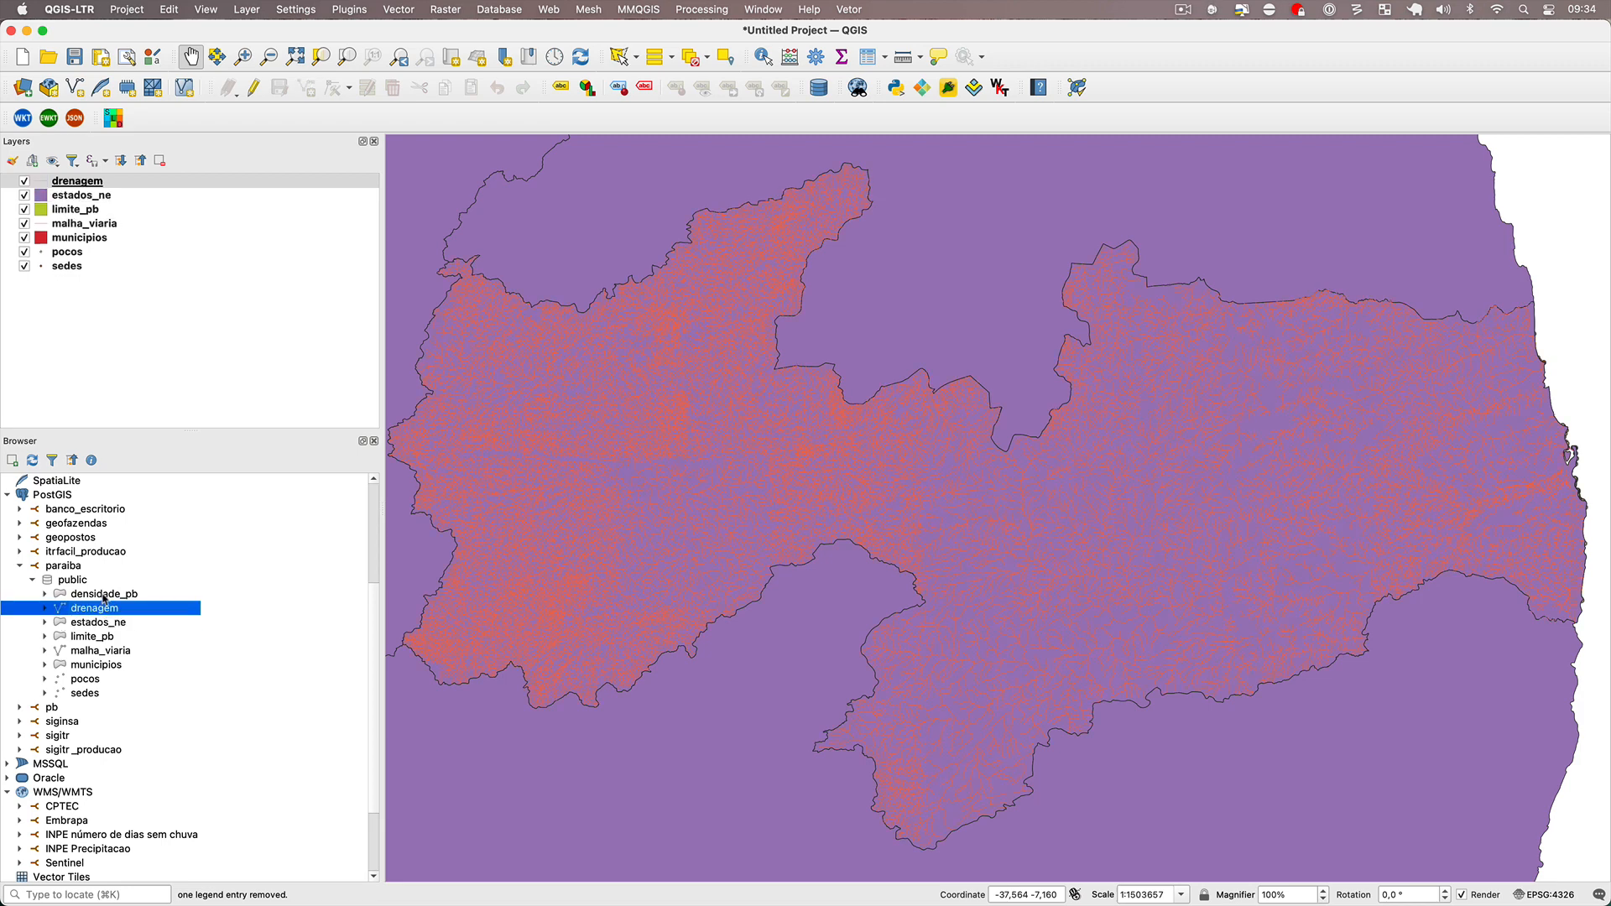
{"action": "double_click", "coordinate": [104, 595]}
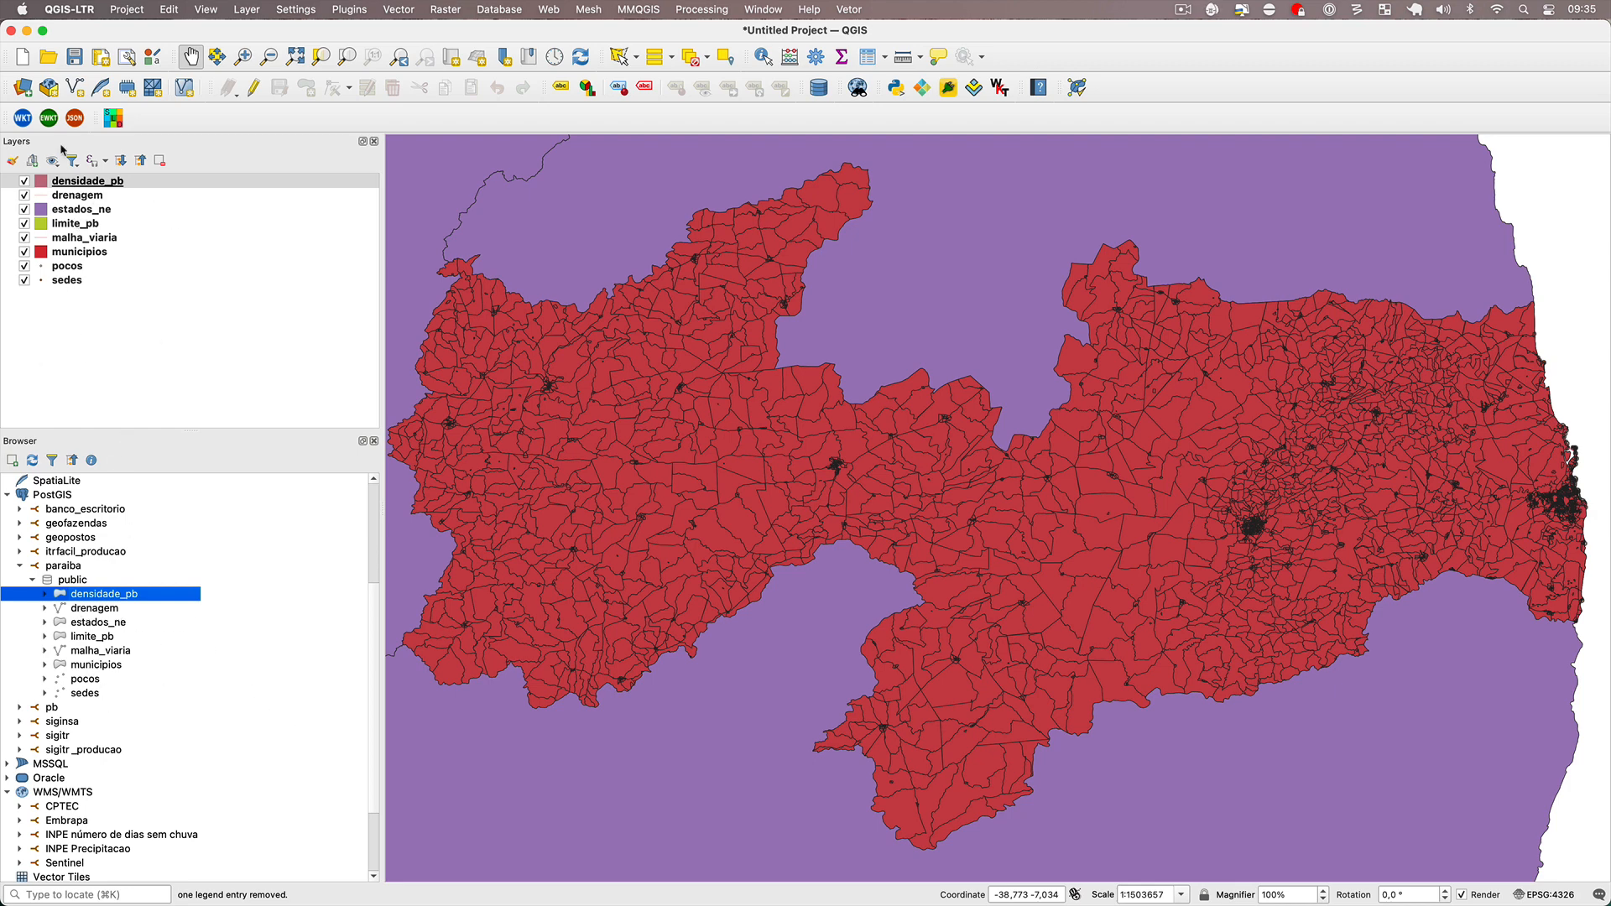
Start a new project without saving the current one, and add the densidade_pb table from the paraiba database.
{"action": "left_click", "coordinate": [23, 57]}
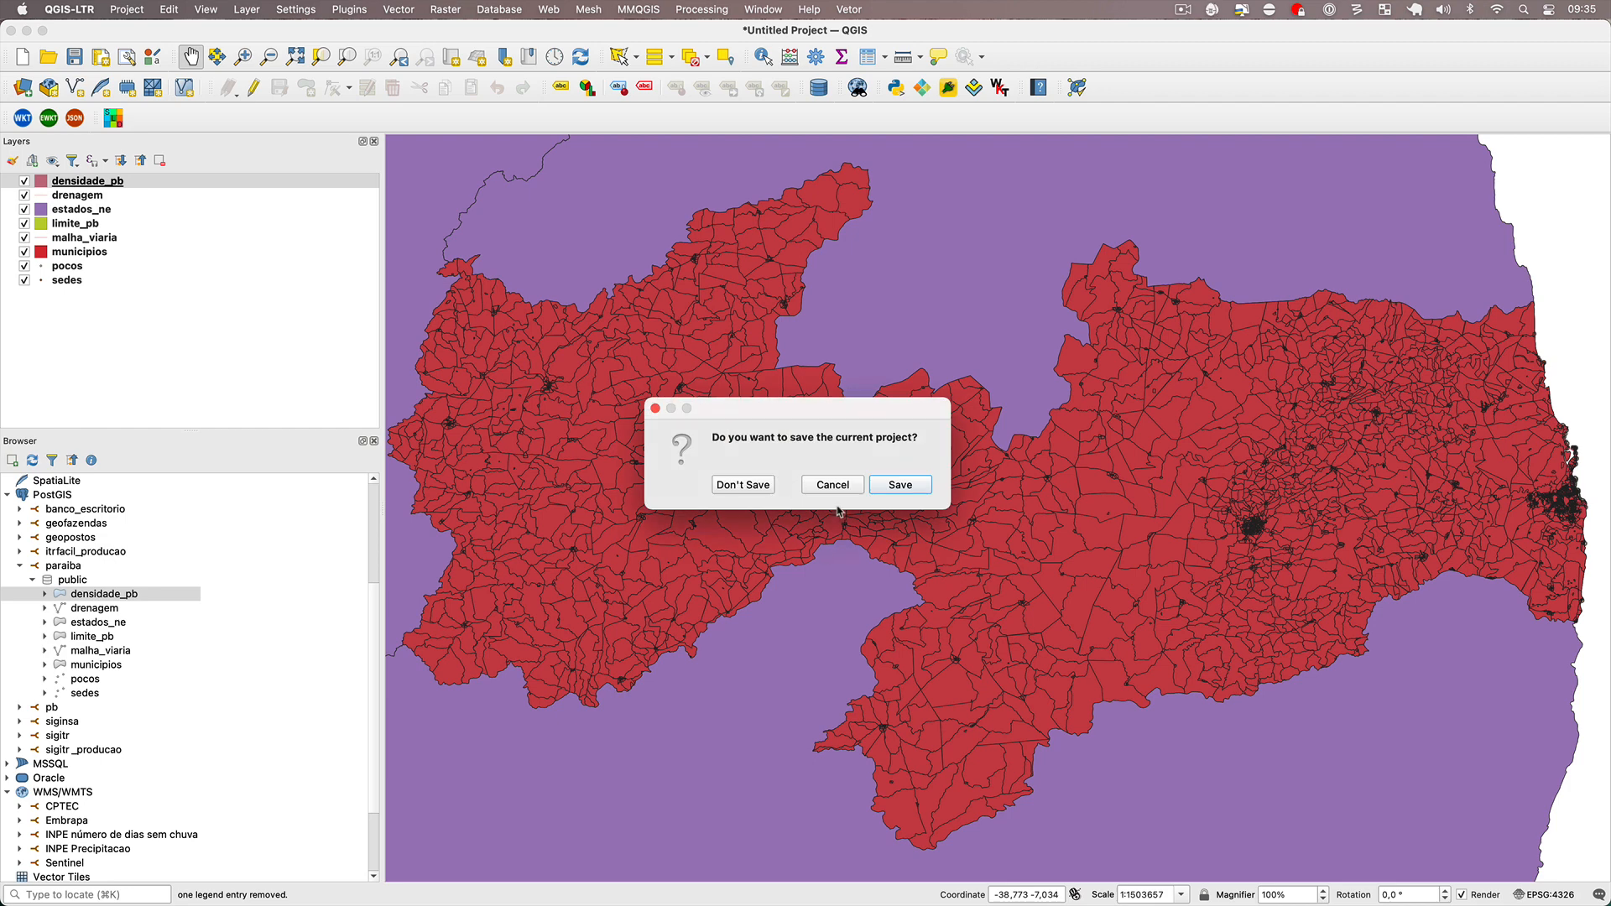
{"action": "left_click", "coordinate": [765, 486]}
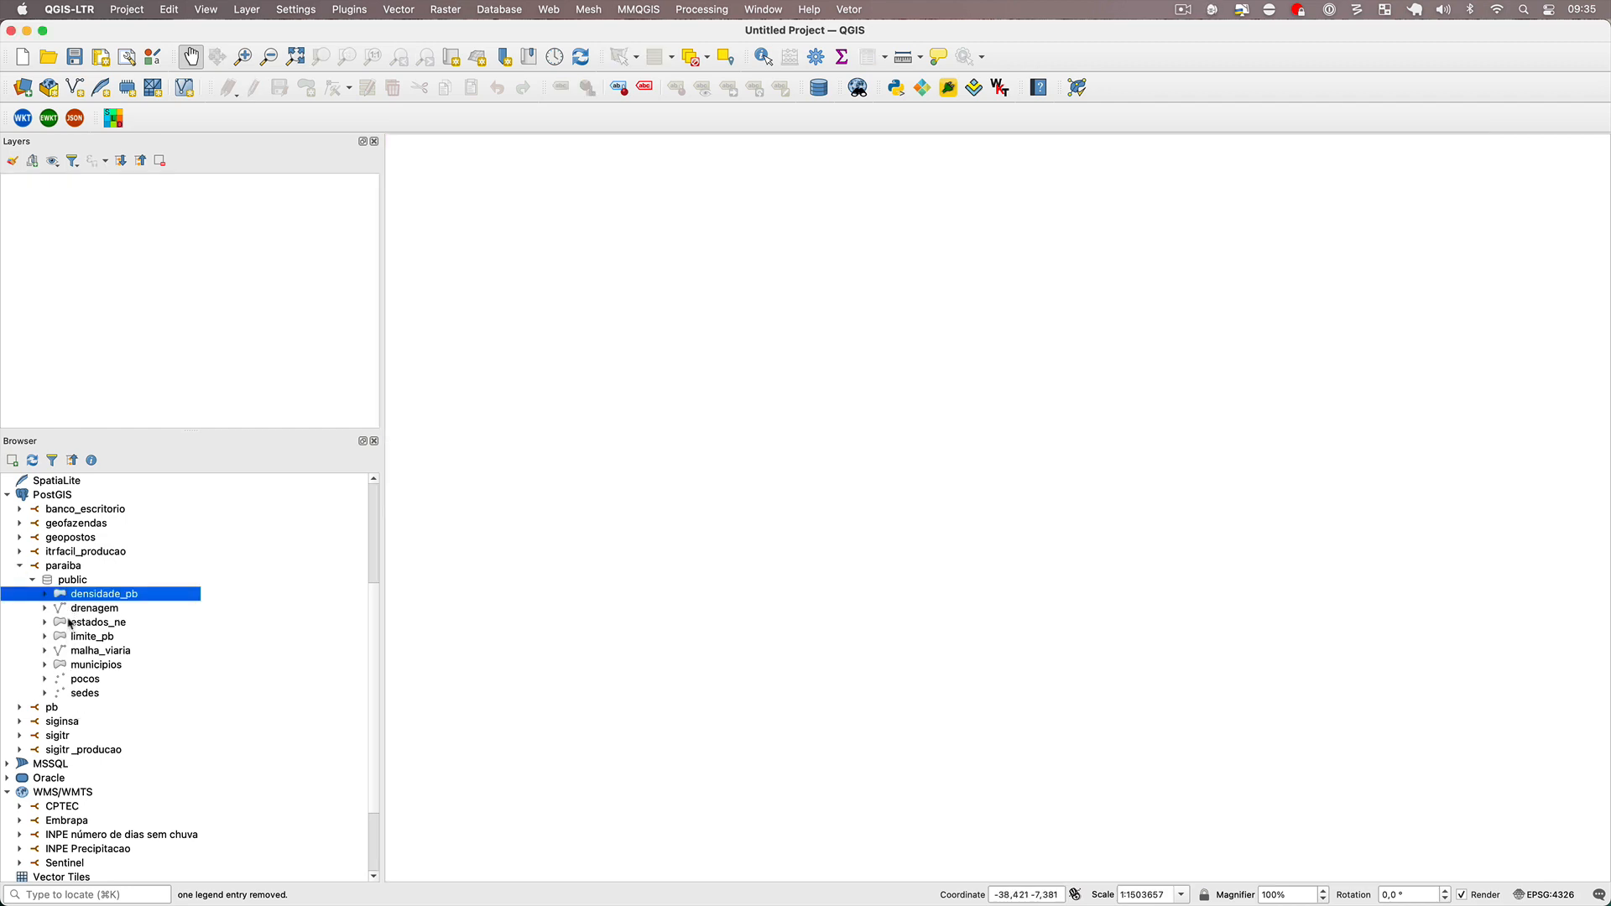
{"action": "left_click", "coordinate": [59, 579]}
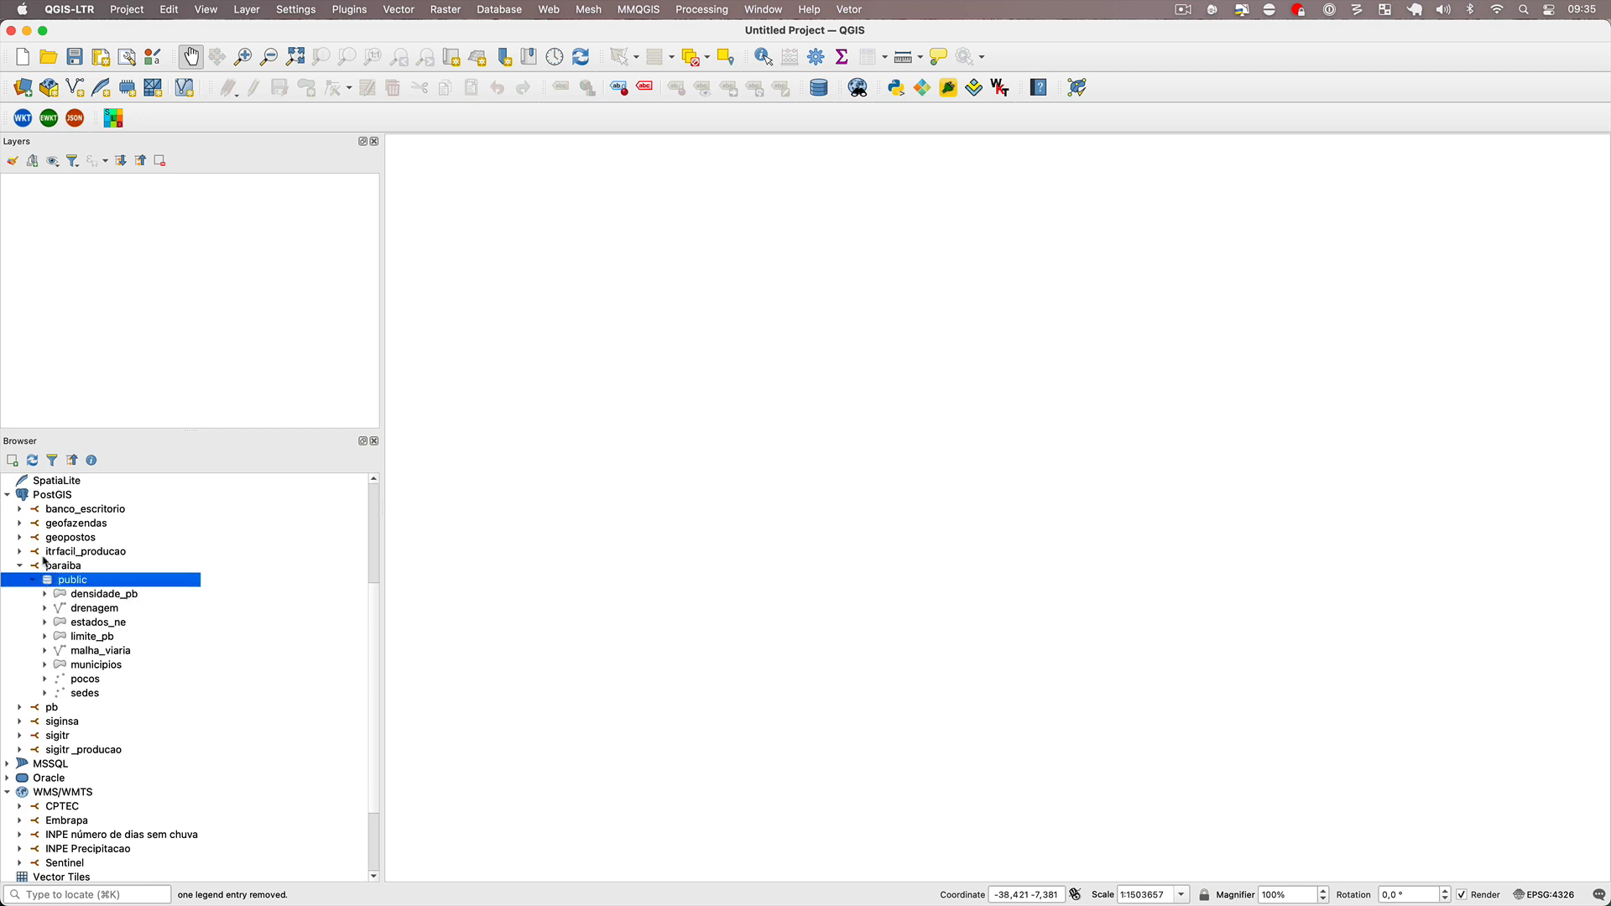
{"action": "double_click", "coordinate": [93, 593]}
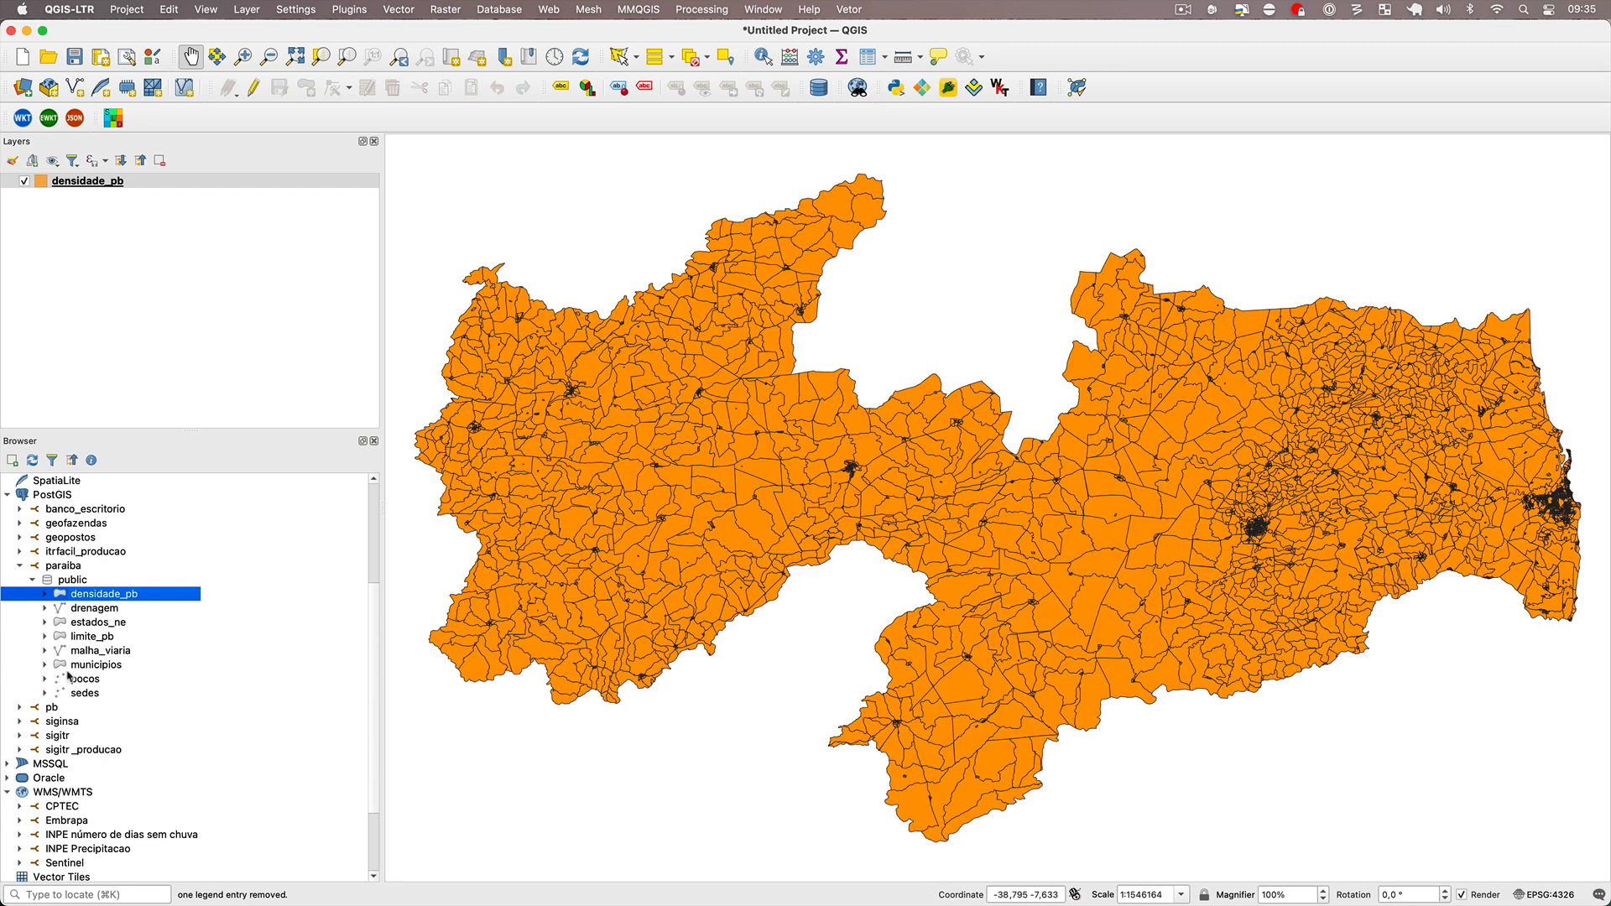
Add the densidade_pb layer from the pb.gpkg GeoPackage to the project.
{"action": "scroll", "coordinate": [192, 612], "scroll_direction": "up", "scroll_amount": 5}
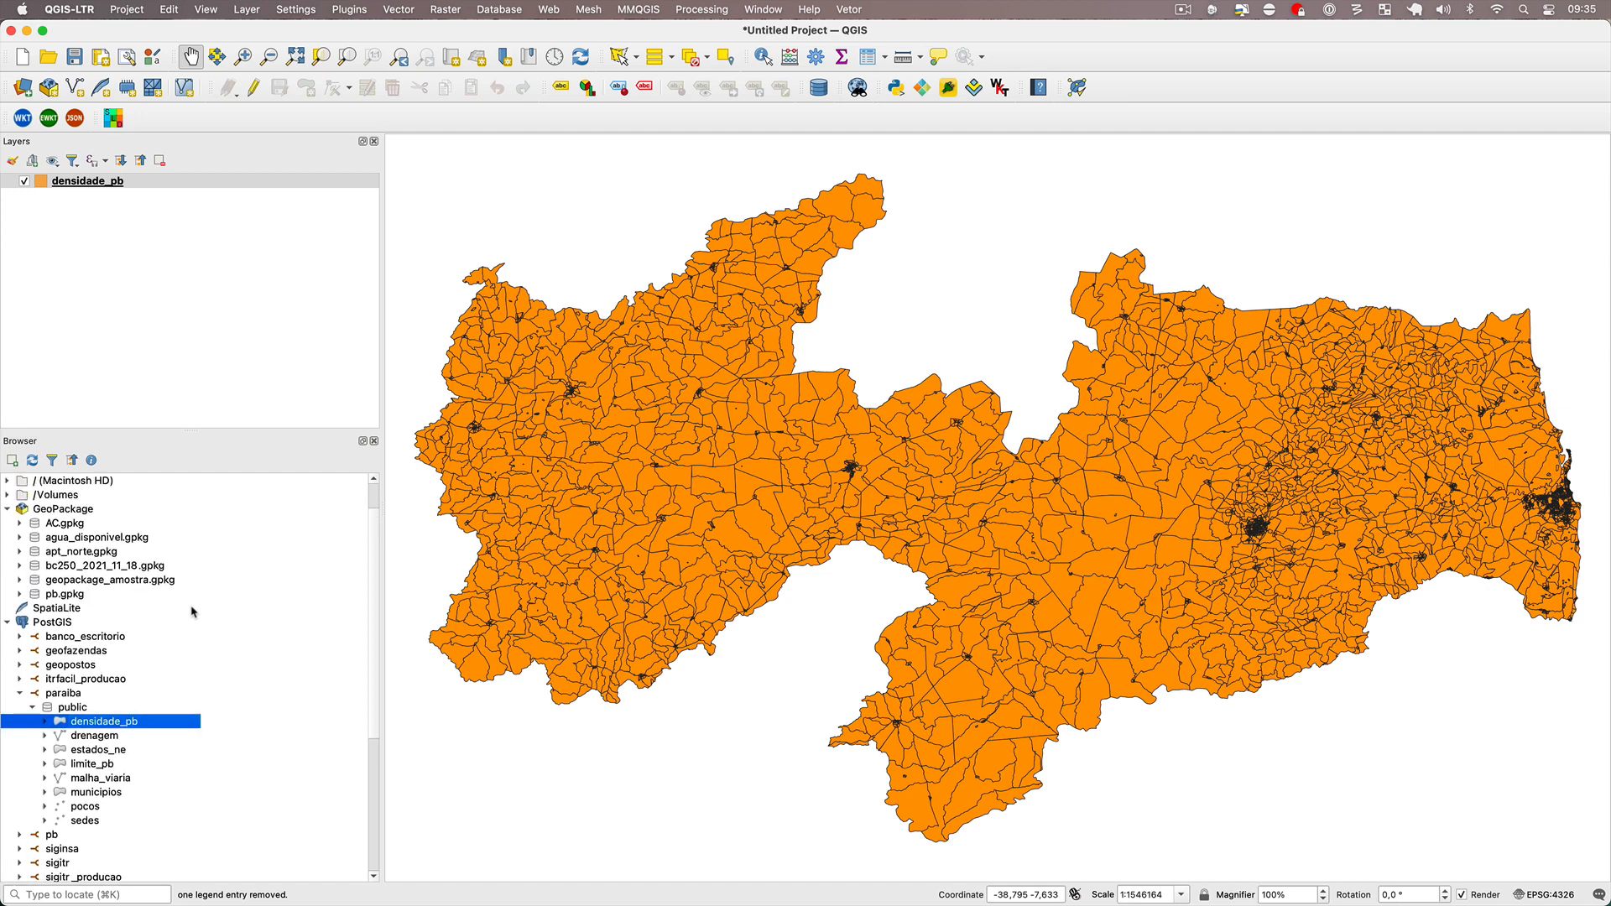
{"action": "left_click", "coordinate": [21, 594]}
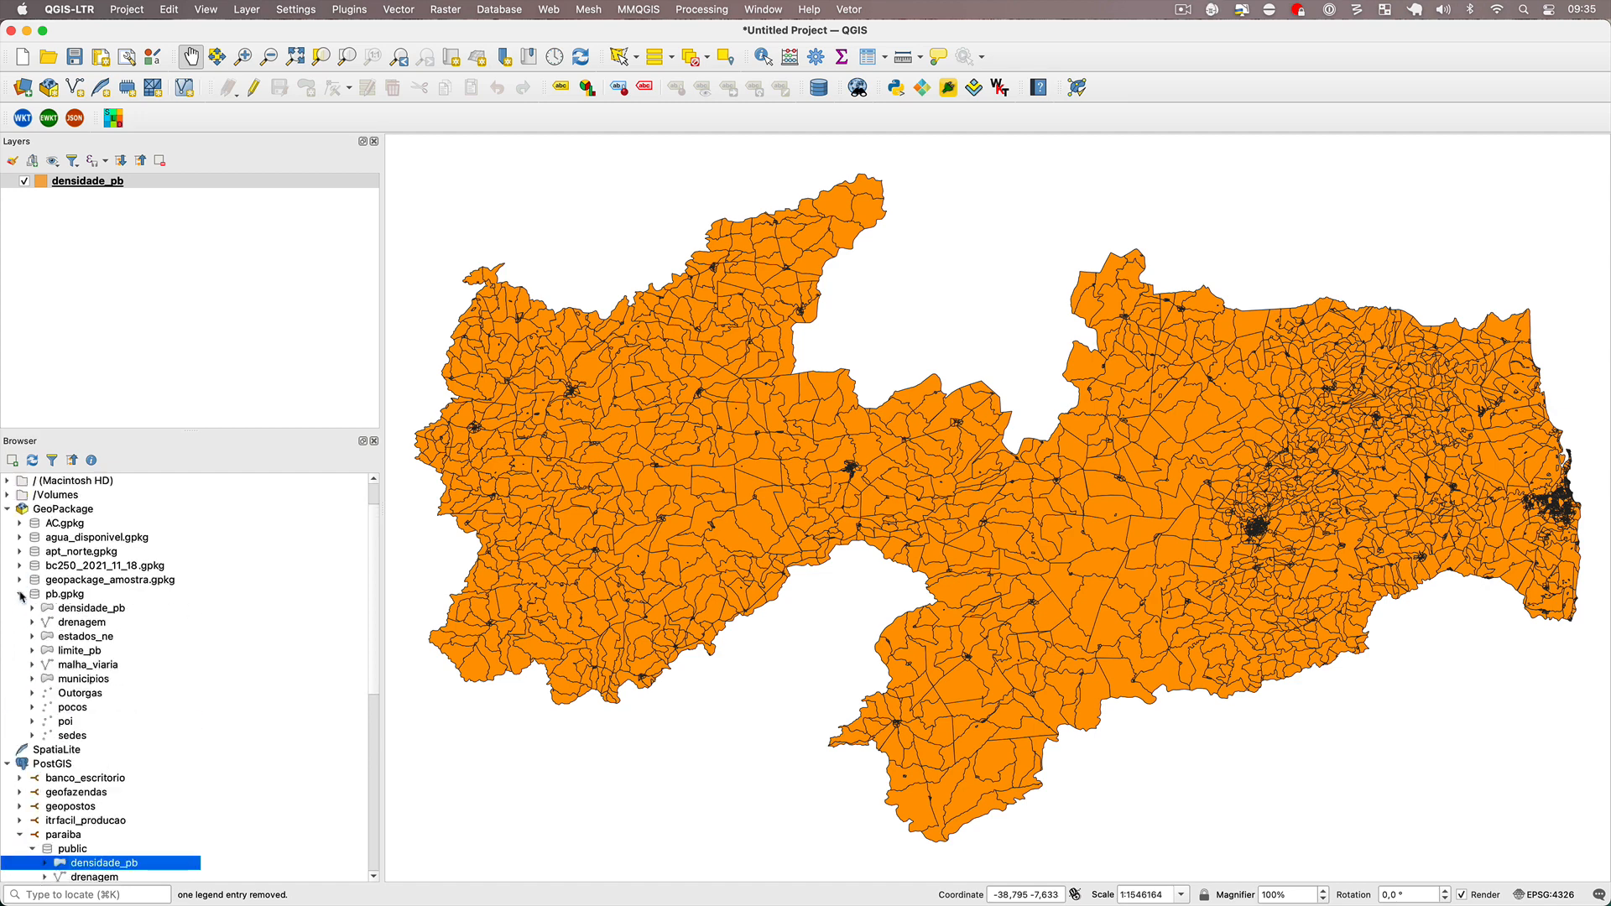
{"action": "right_click", "coordinate": [81, 610]}
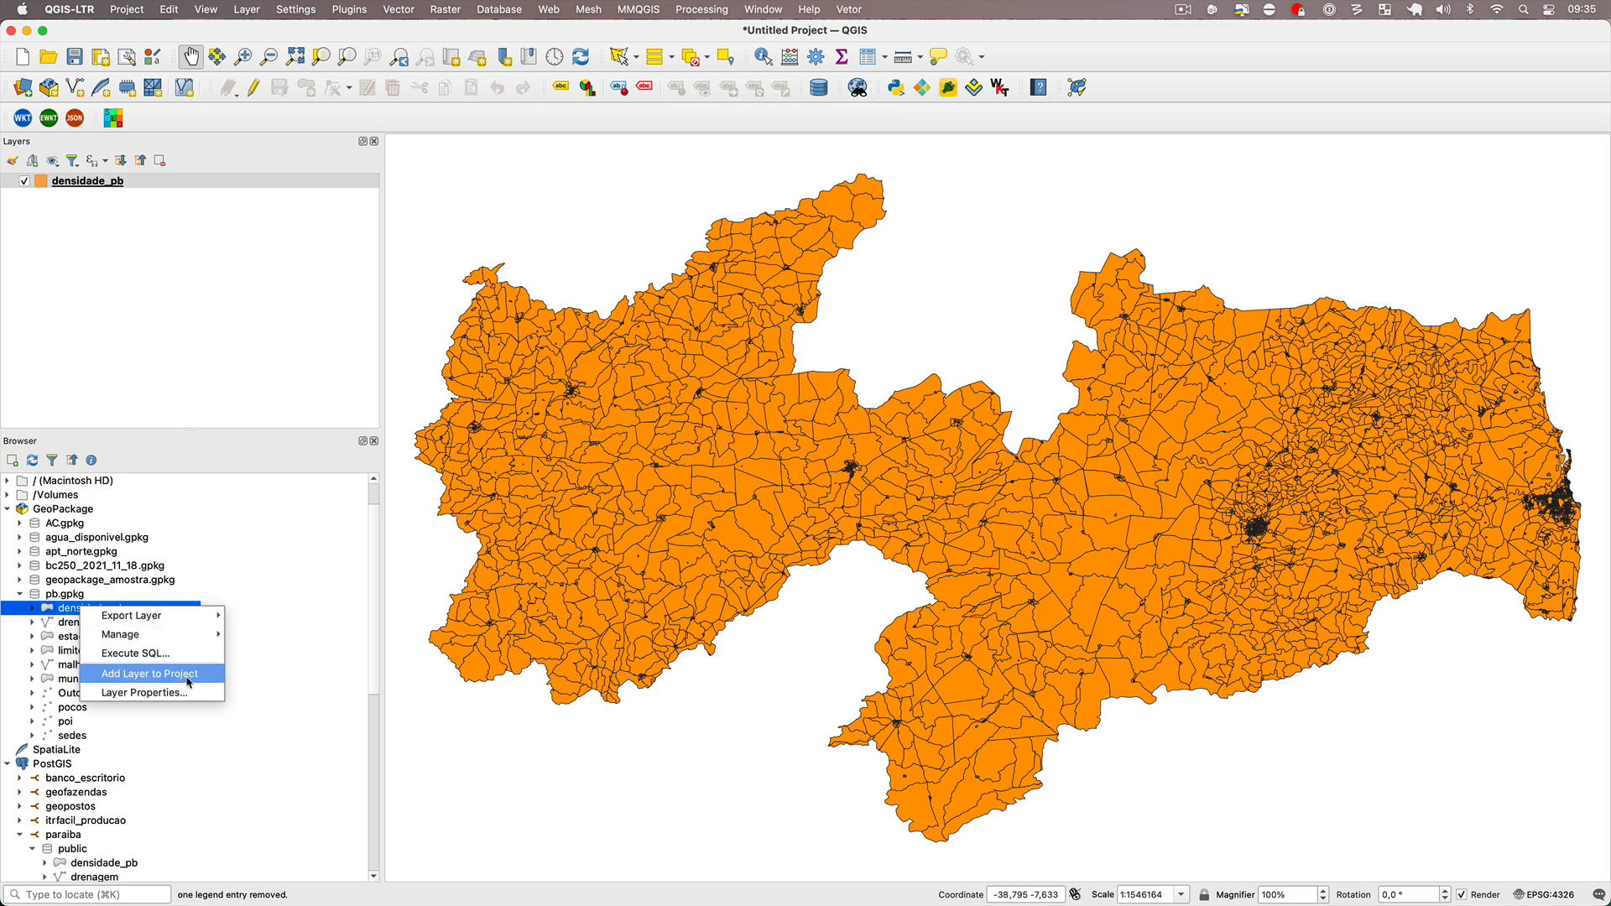
{"action": "left_click", "coordinate": [149, 674]}
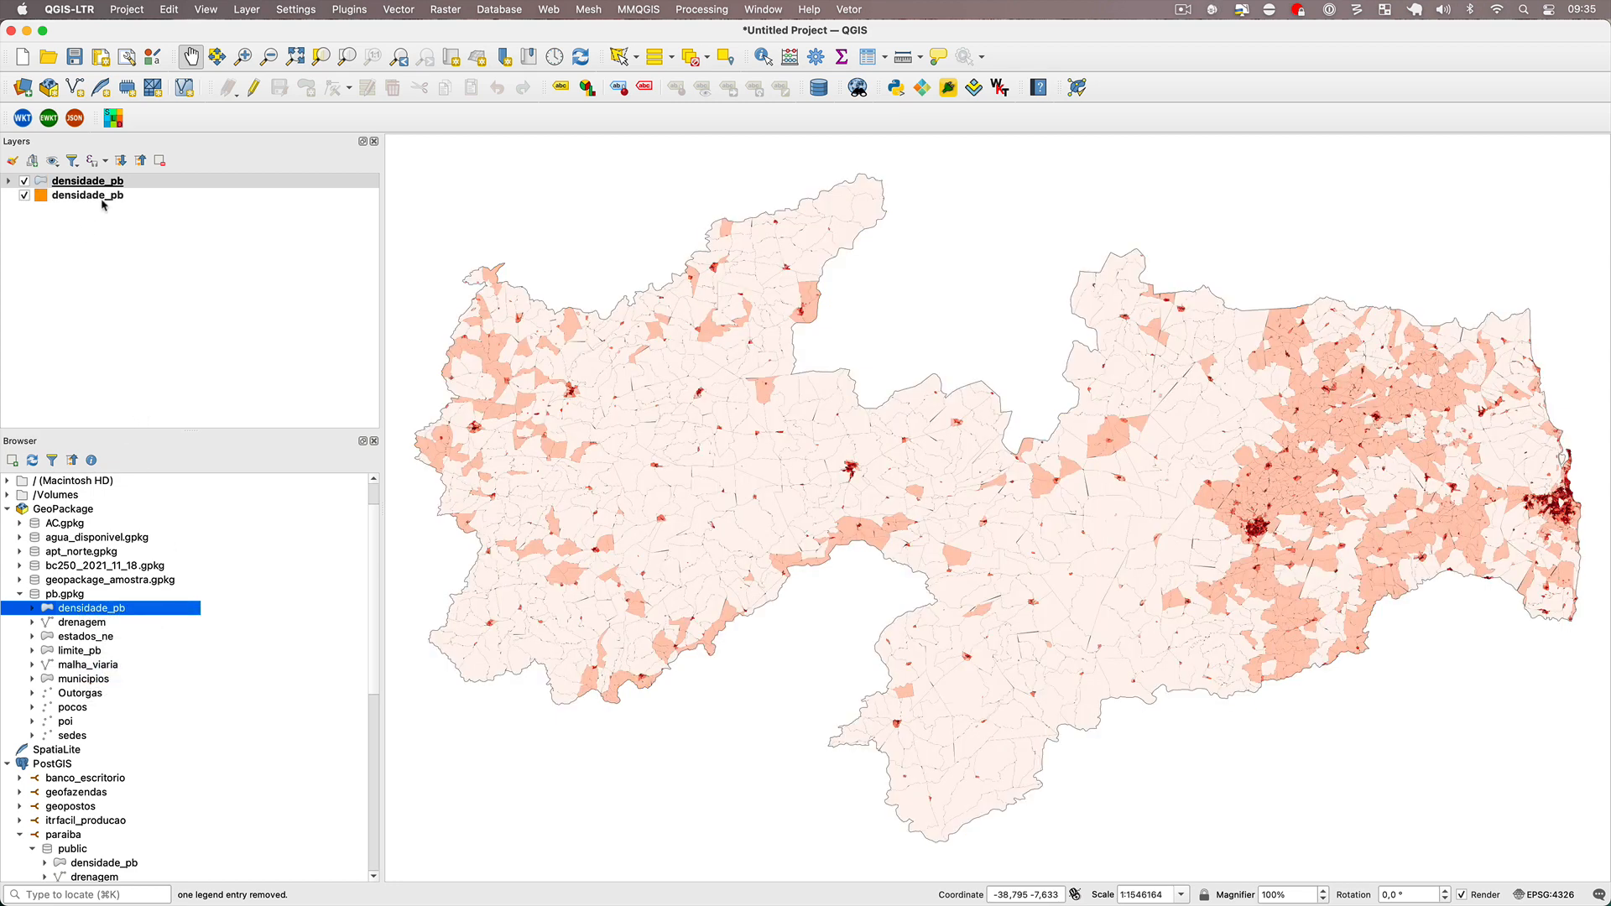
Compare the GeoPackage and PostGIS versions of densidade_pb by switching each layer's visibility off and on.
{"action": "left_click", "coordinate": [25, 182]}
{"action": "left_click", "coordinate": [24, 182]}
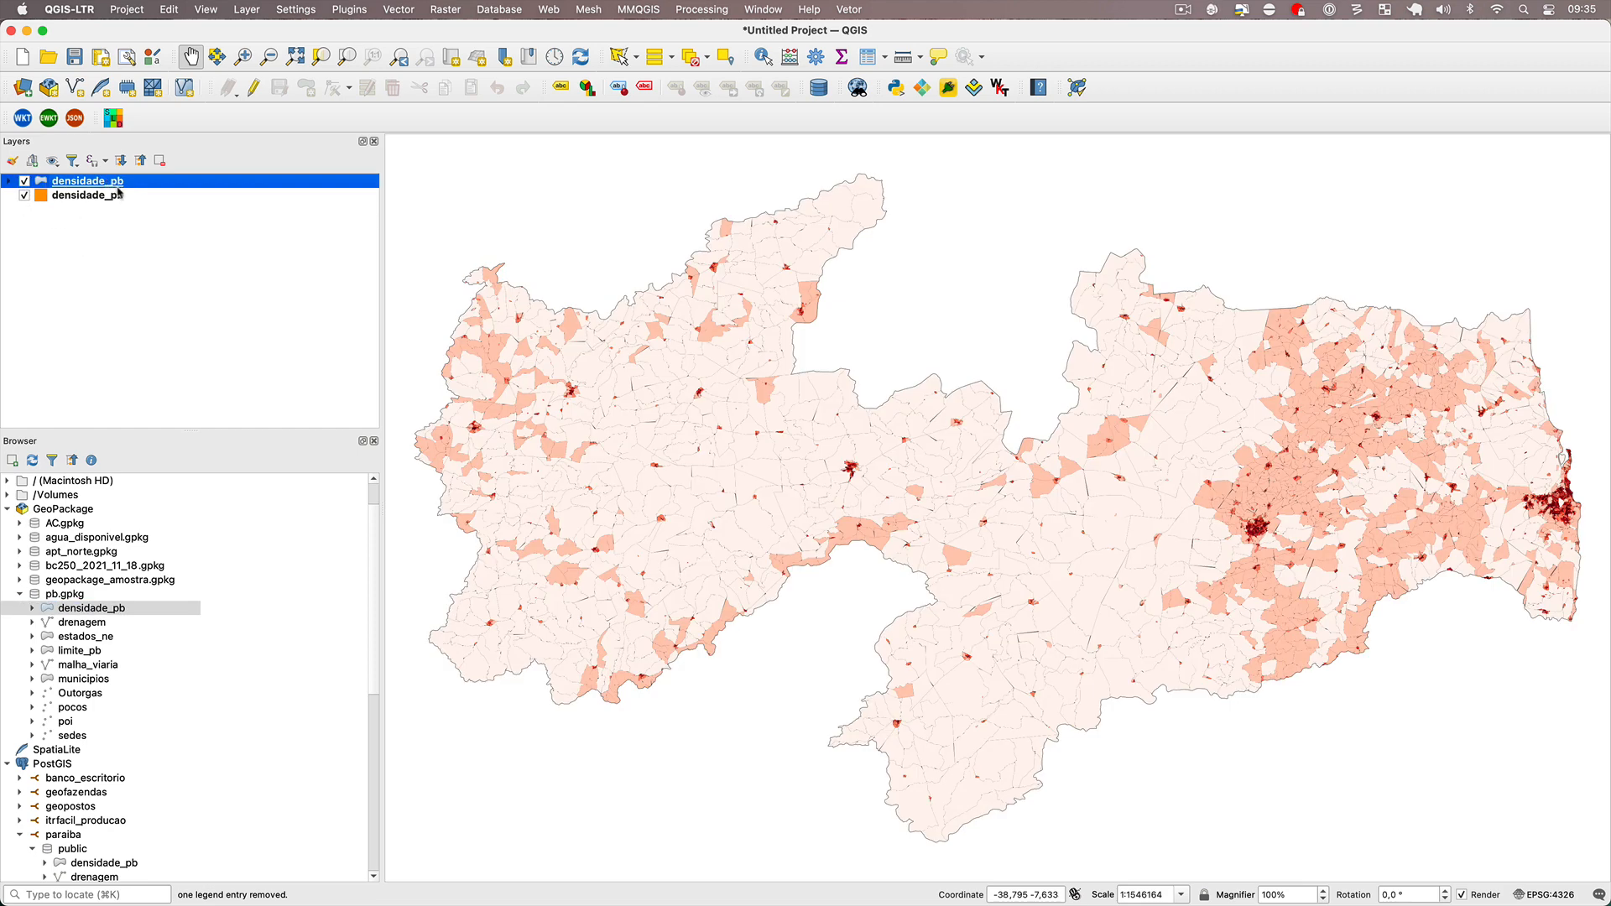
{"action": "left_click", "coordinate": [24, 196]}
{"action": "left_click", "coordinate": [24, 196]}
{"action": "left_click", "coordinate": [24, 181]}
{"action": "left_click", "coordinate": [24, 182]}
Copy all style categories from the GeoPackage densidade_pb layer and paste them onto the PostGIS densidade_pb layer.
{"action": "right_click", "coordinate": [74, 184]}
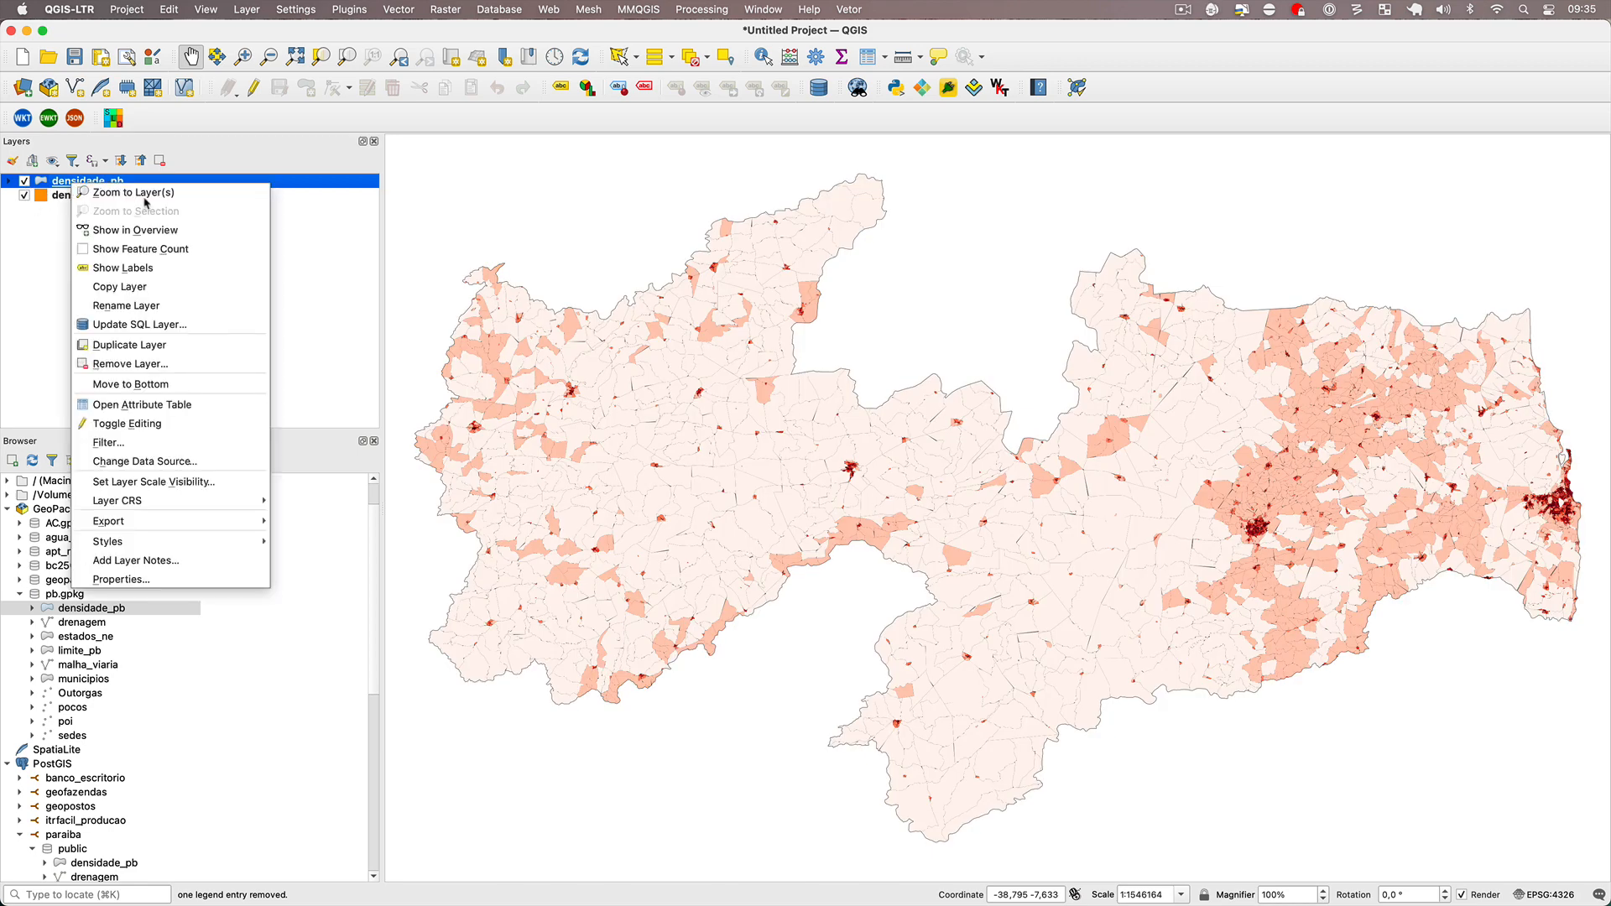
{"action": "mouse_move", "coordinate": [235, 544]}
{"action": "mouse_move", "coordinate": [315, 550]}
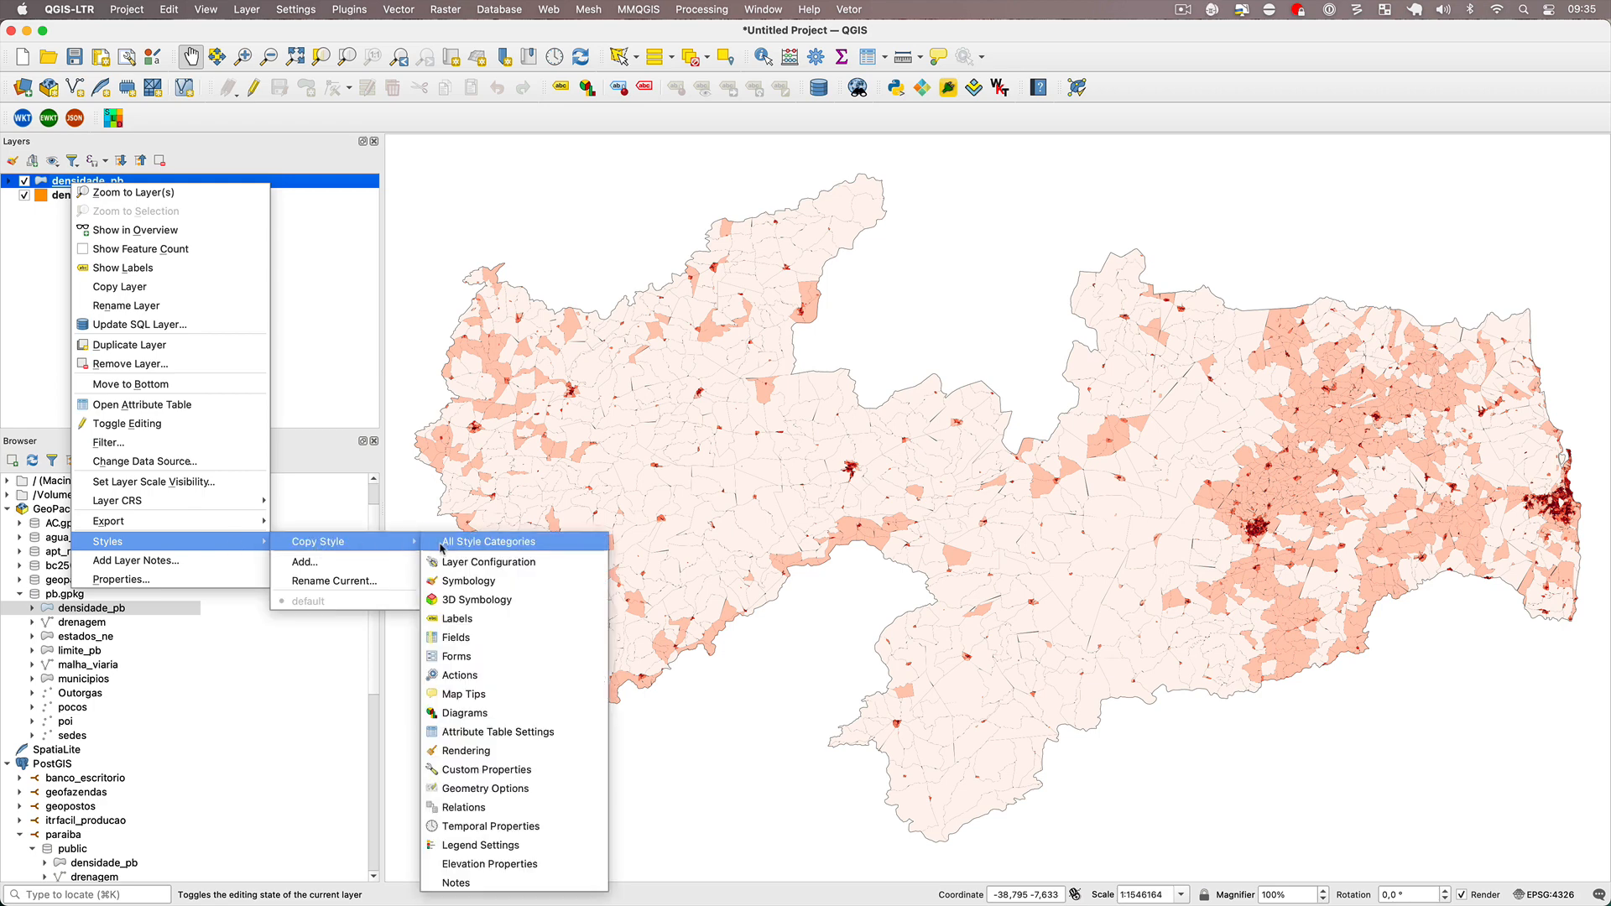
{"action": "left_click", "coordinate": [556, 544]}
{"action": "right_click", "coordinate": [127, 198]}
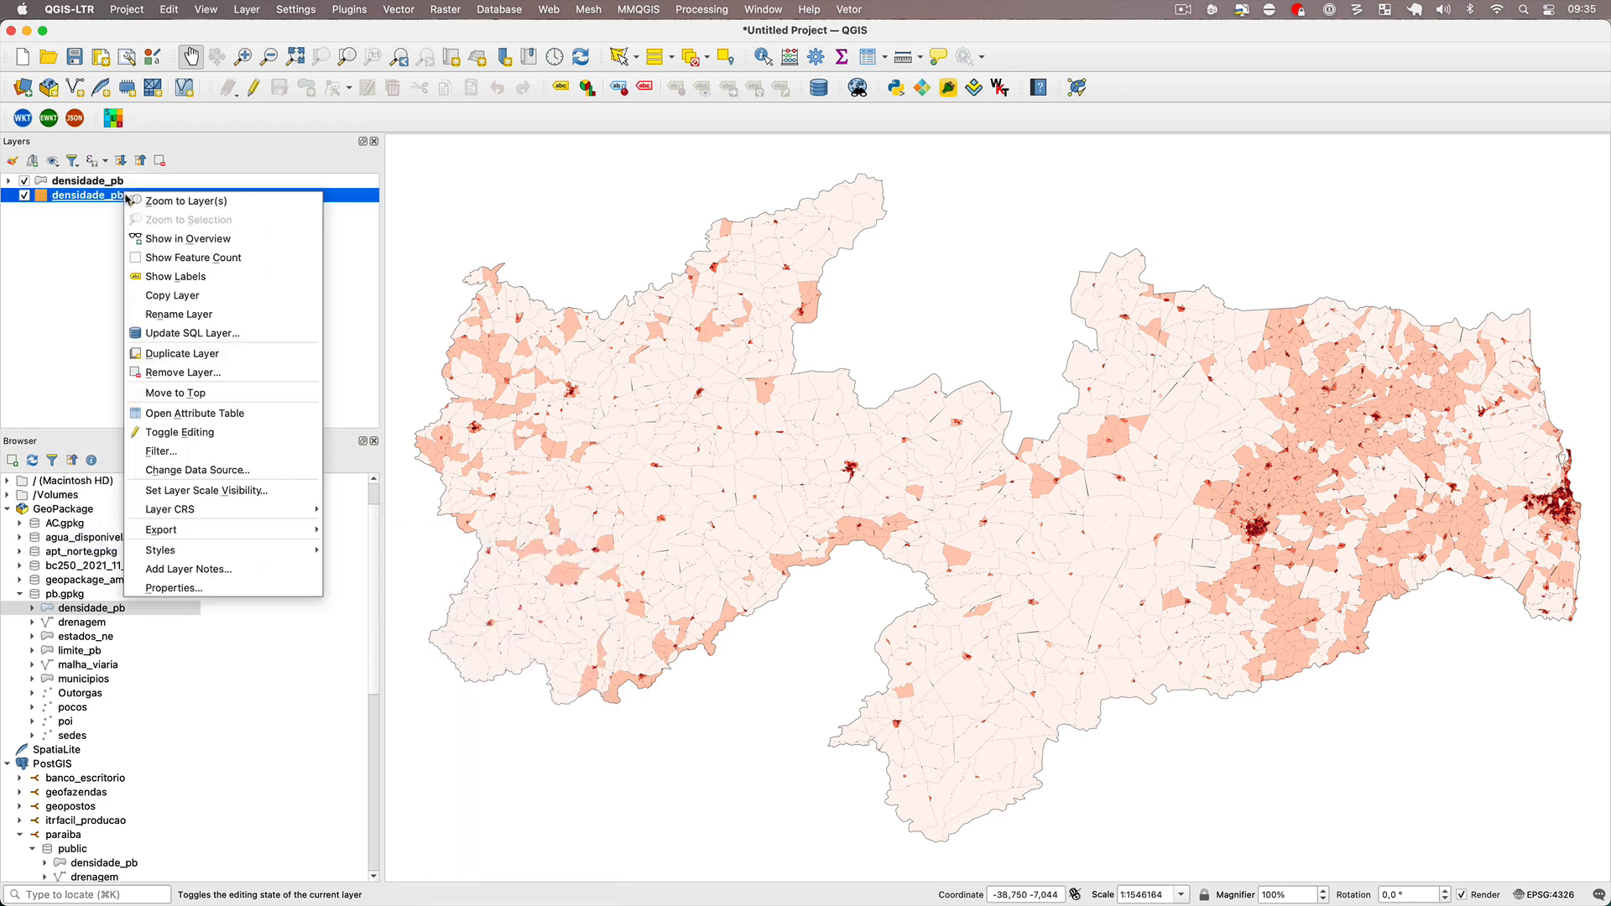
{"action": "mouse_move", "coordinate": [310, 549]}
{"action": "mouse_move", "coordinate": [380, 570]}
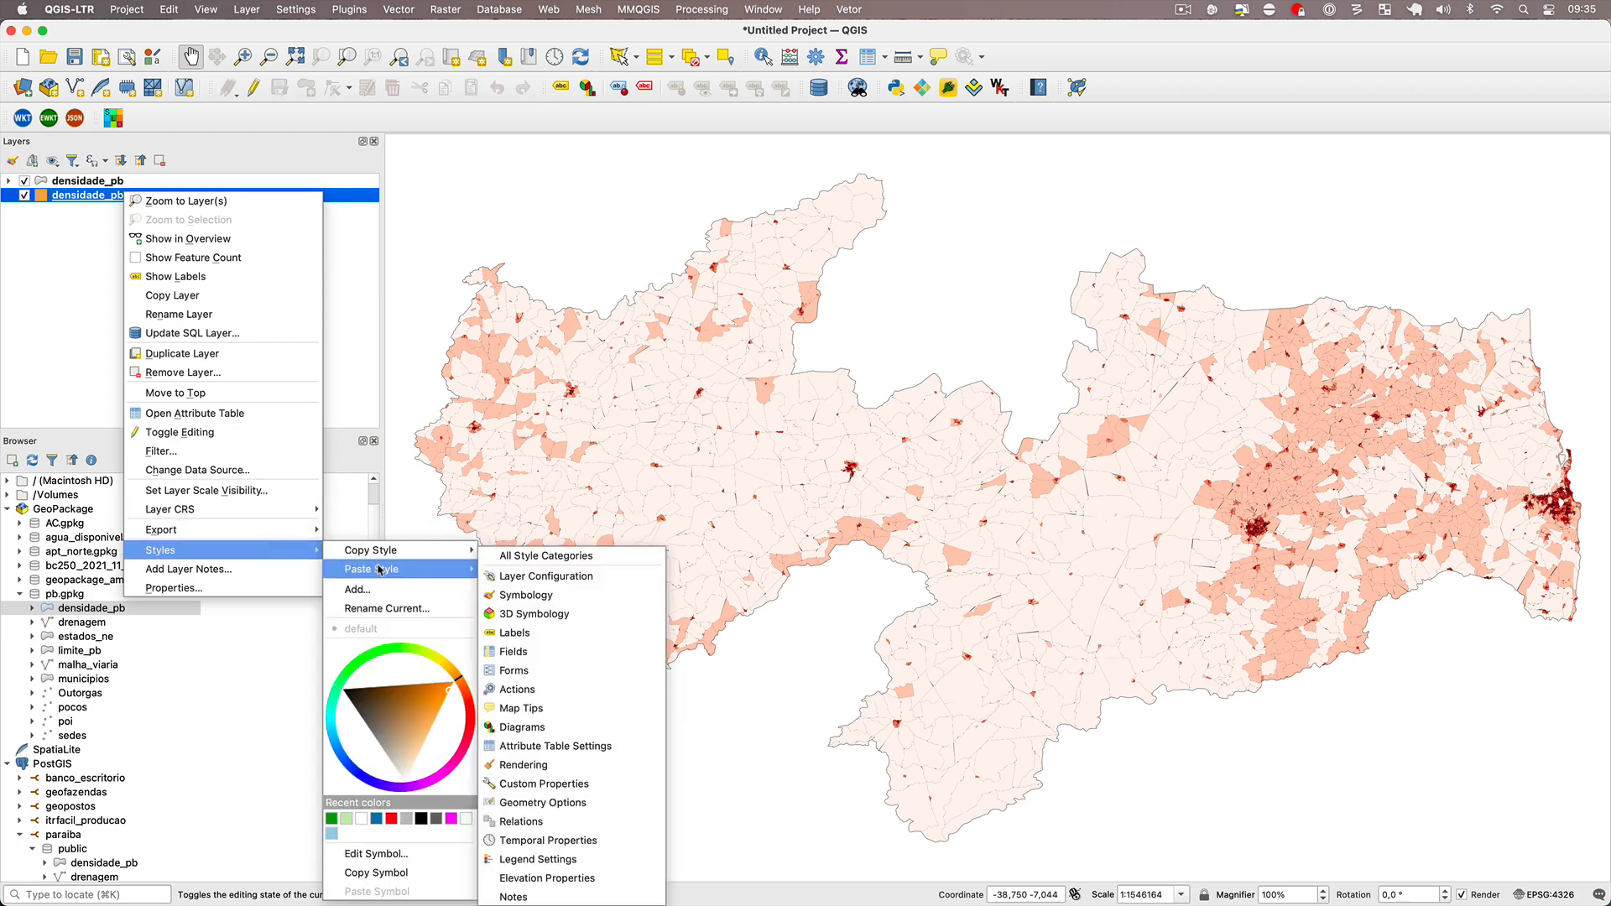
{"action": "left_click", "coordinate": [531, 561]}
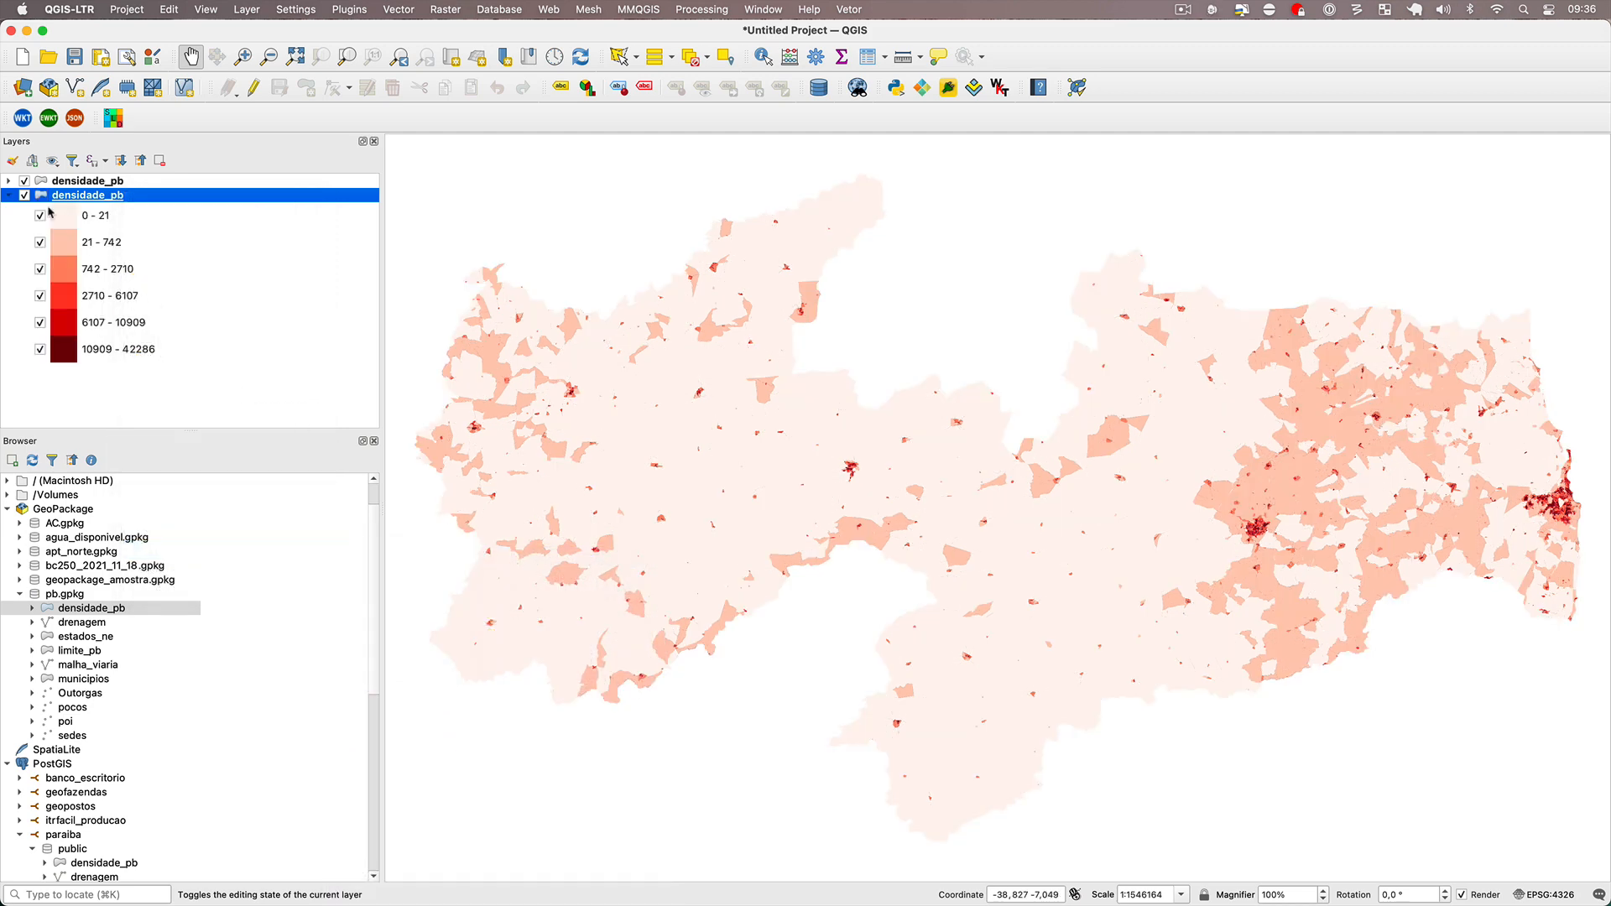
Hide the GeoPackage densidade_pb layer and open the layer properties of the PostGIS densidade_pb layer.
{"action": "left_click", "coordinate": [23, 182]}
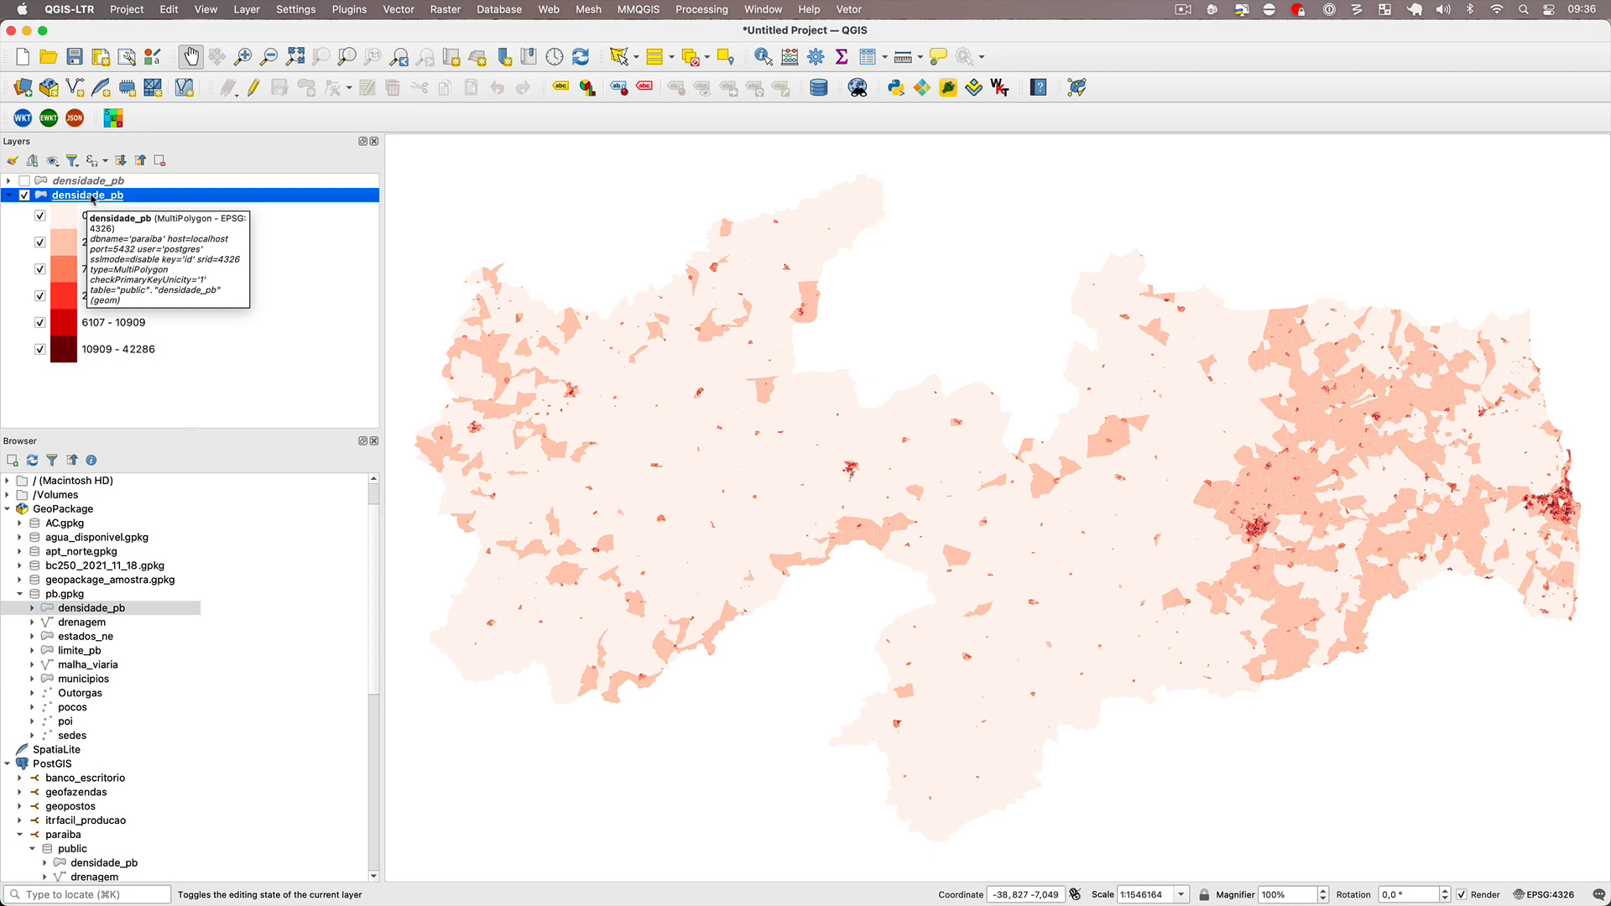
{"action": "double_click", "coordinate": [93, 195]}
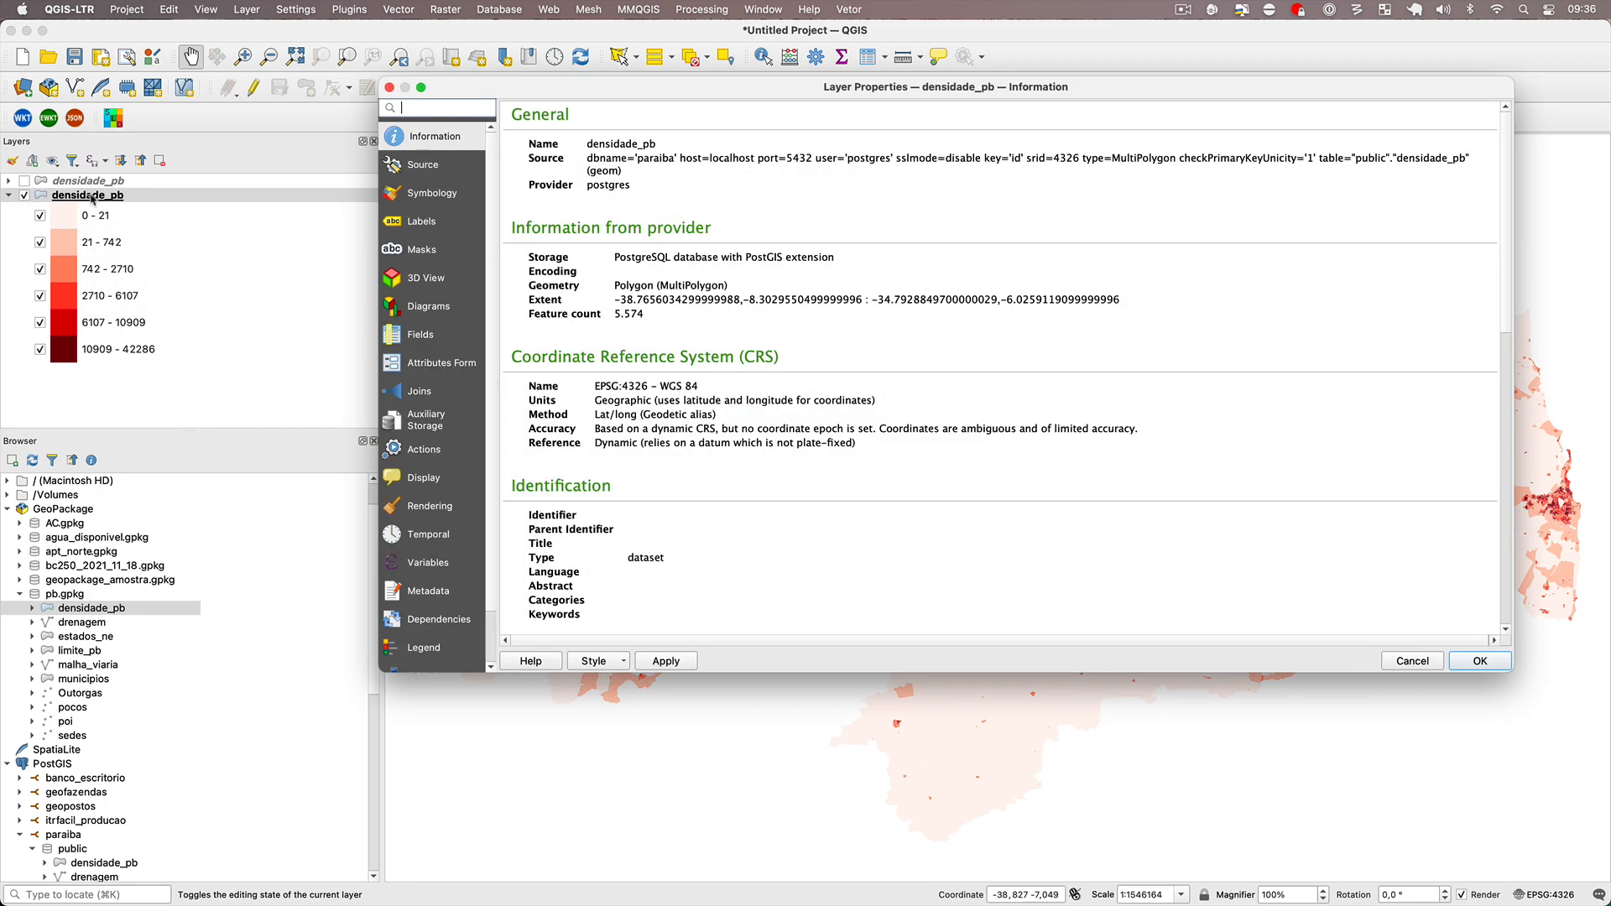
{"action": "left_click", "coordinate": [616, 662]}
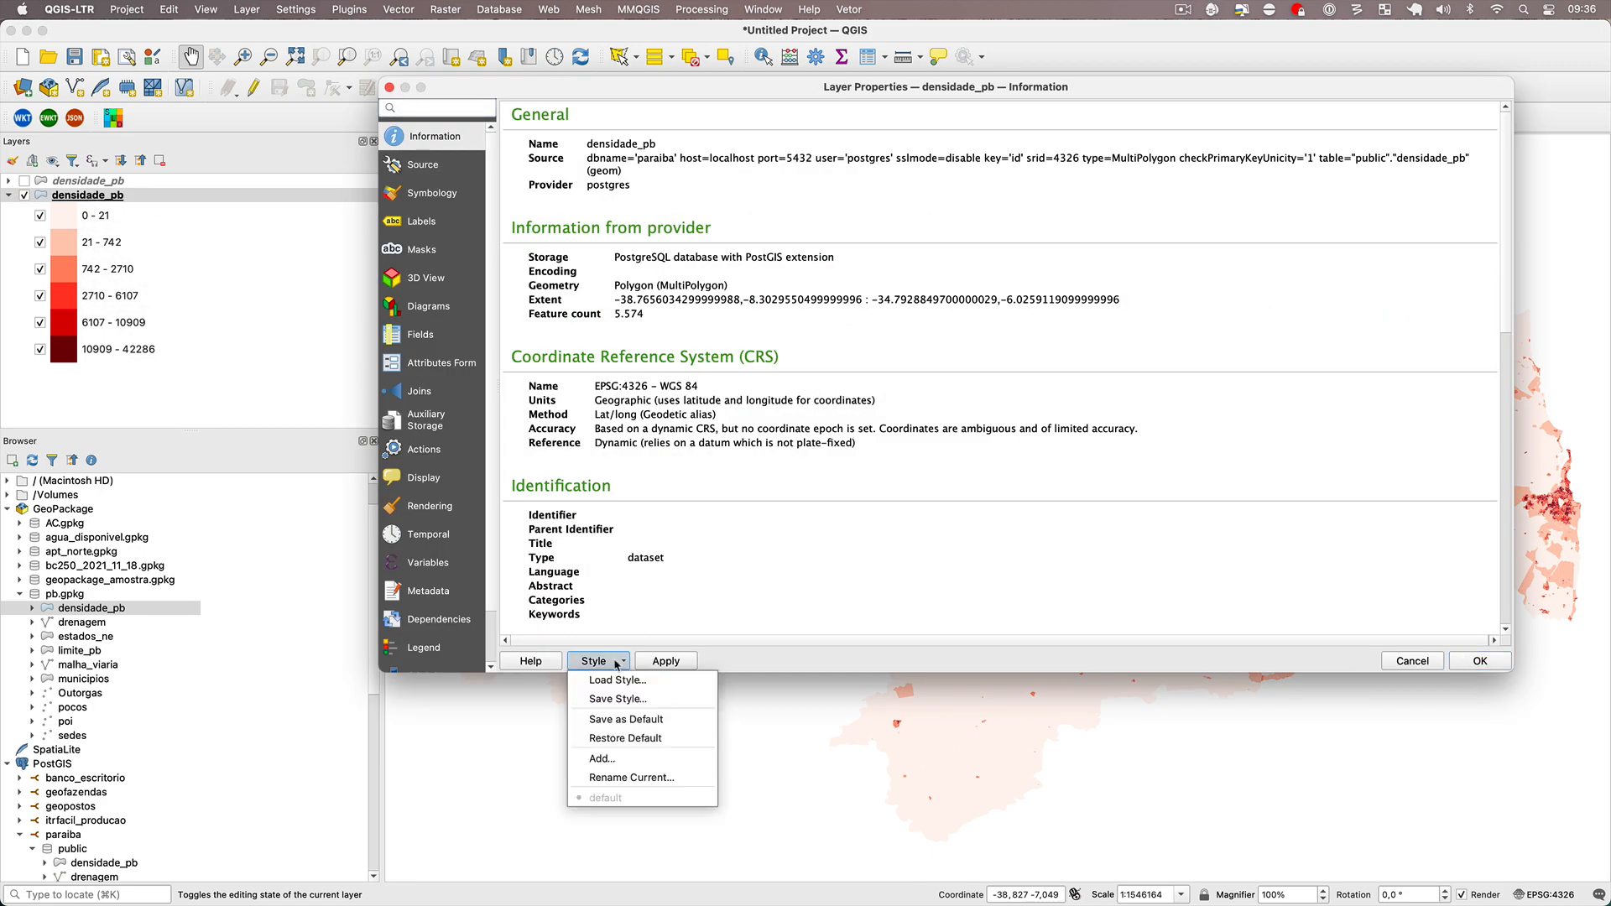
{"action": "left_click", "coordinate": [626, 702]}
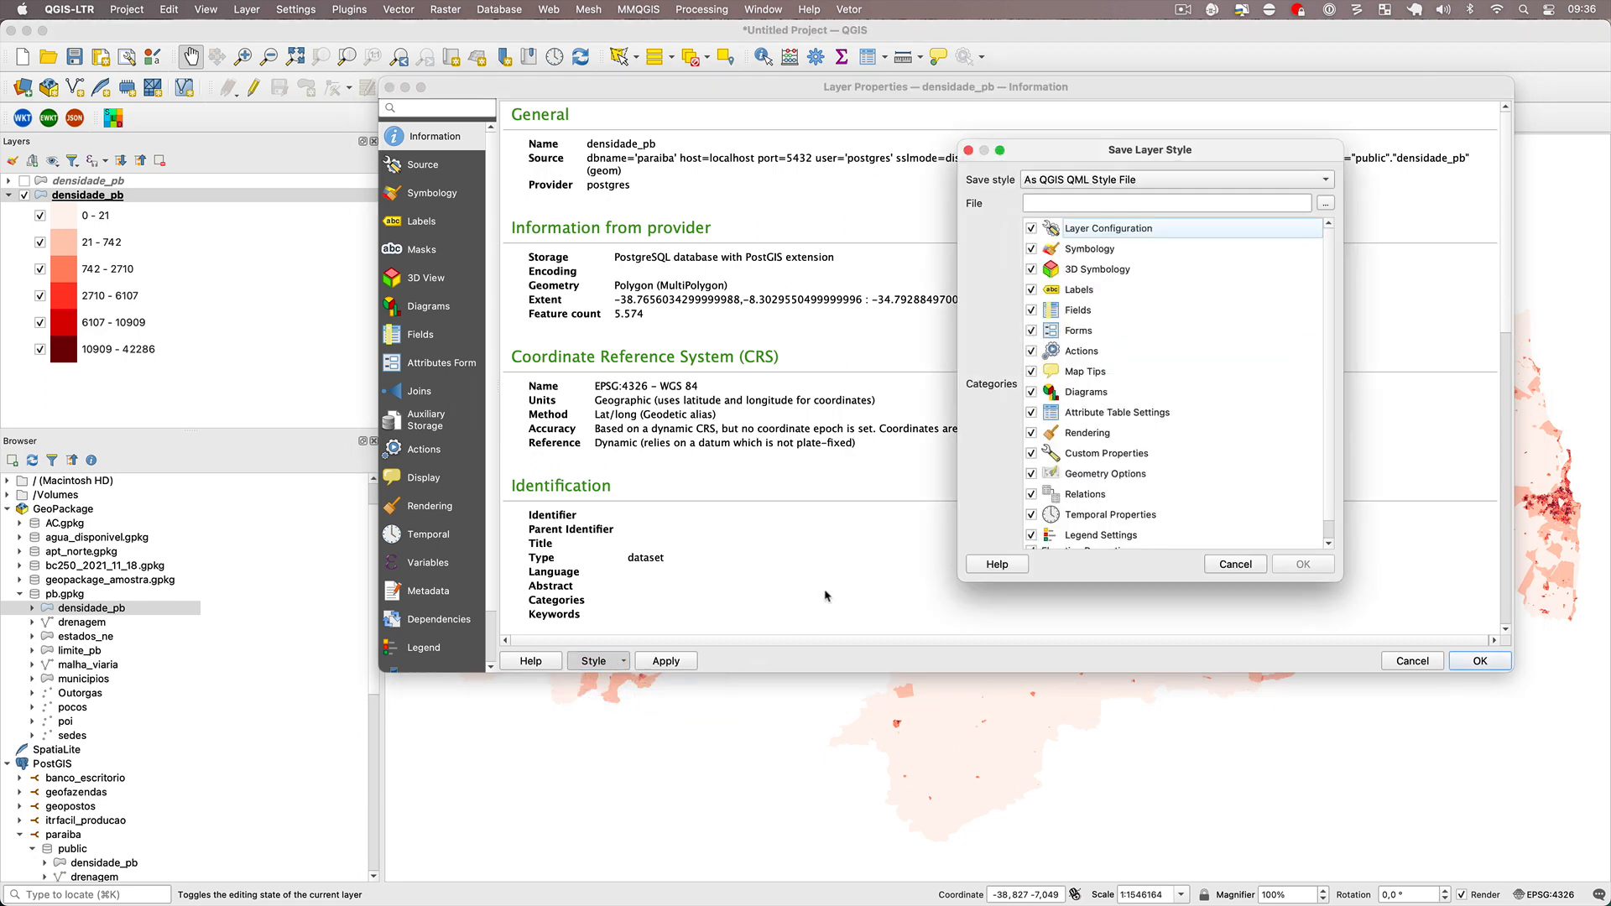
{"action": "key", "text": "Escape"}
Save the PostGIS densidade_pb layer's style as default in the datasource database and accept the layer properties.
{"action": "left_click", "coordinate": [622, 661]}
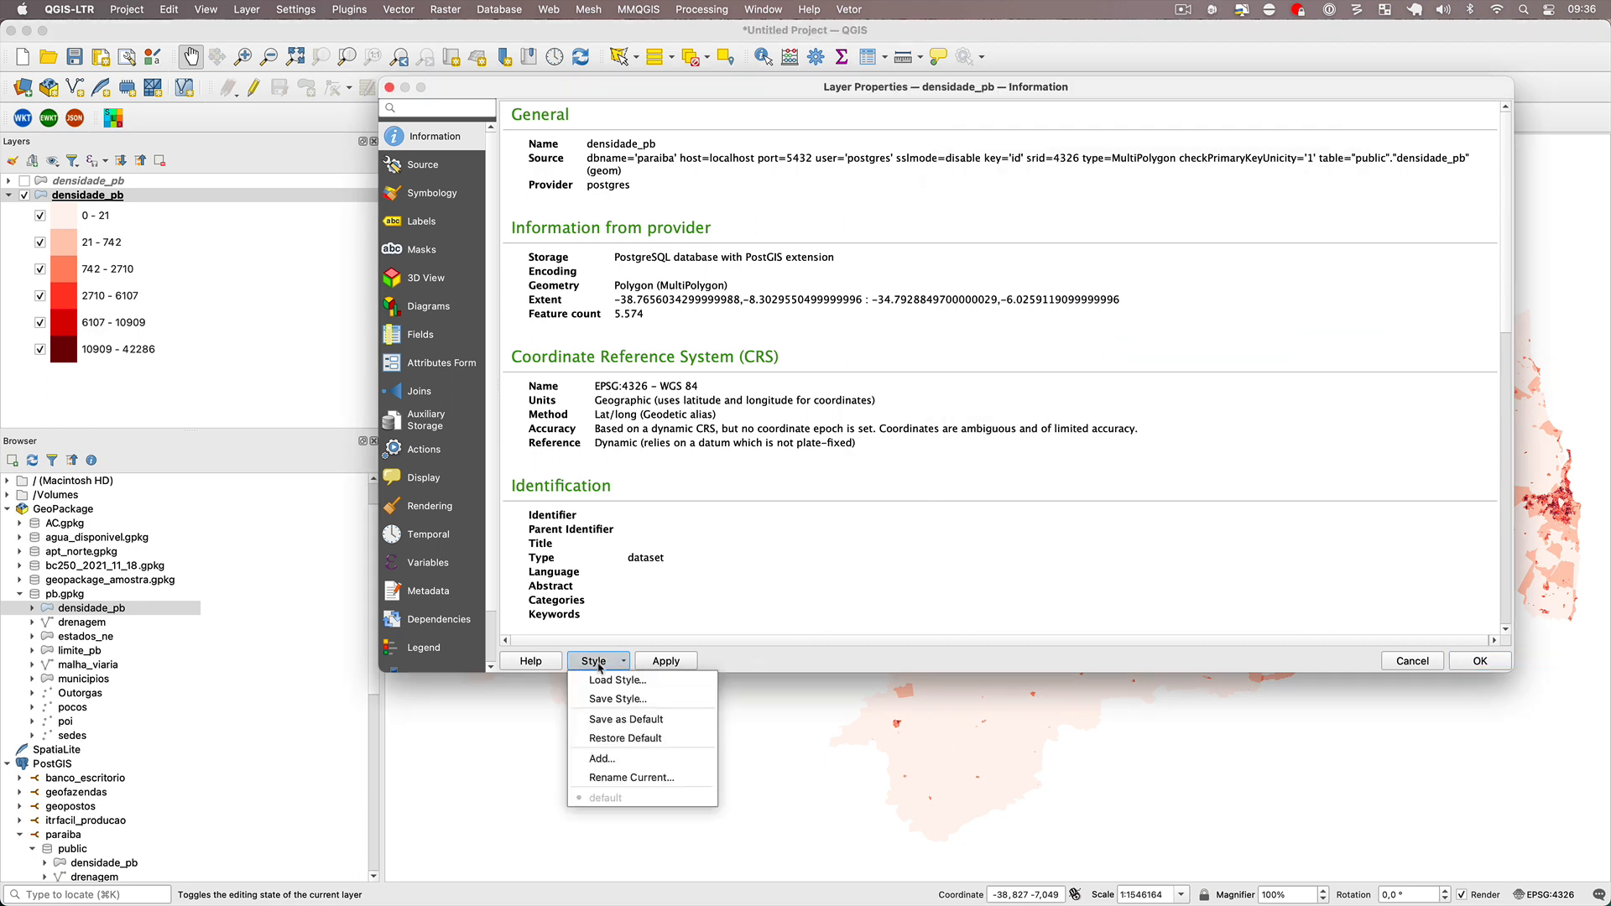
{"action": "left_click", "coordinate": [693, 723]}
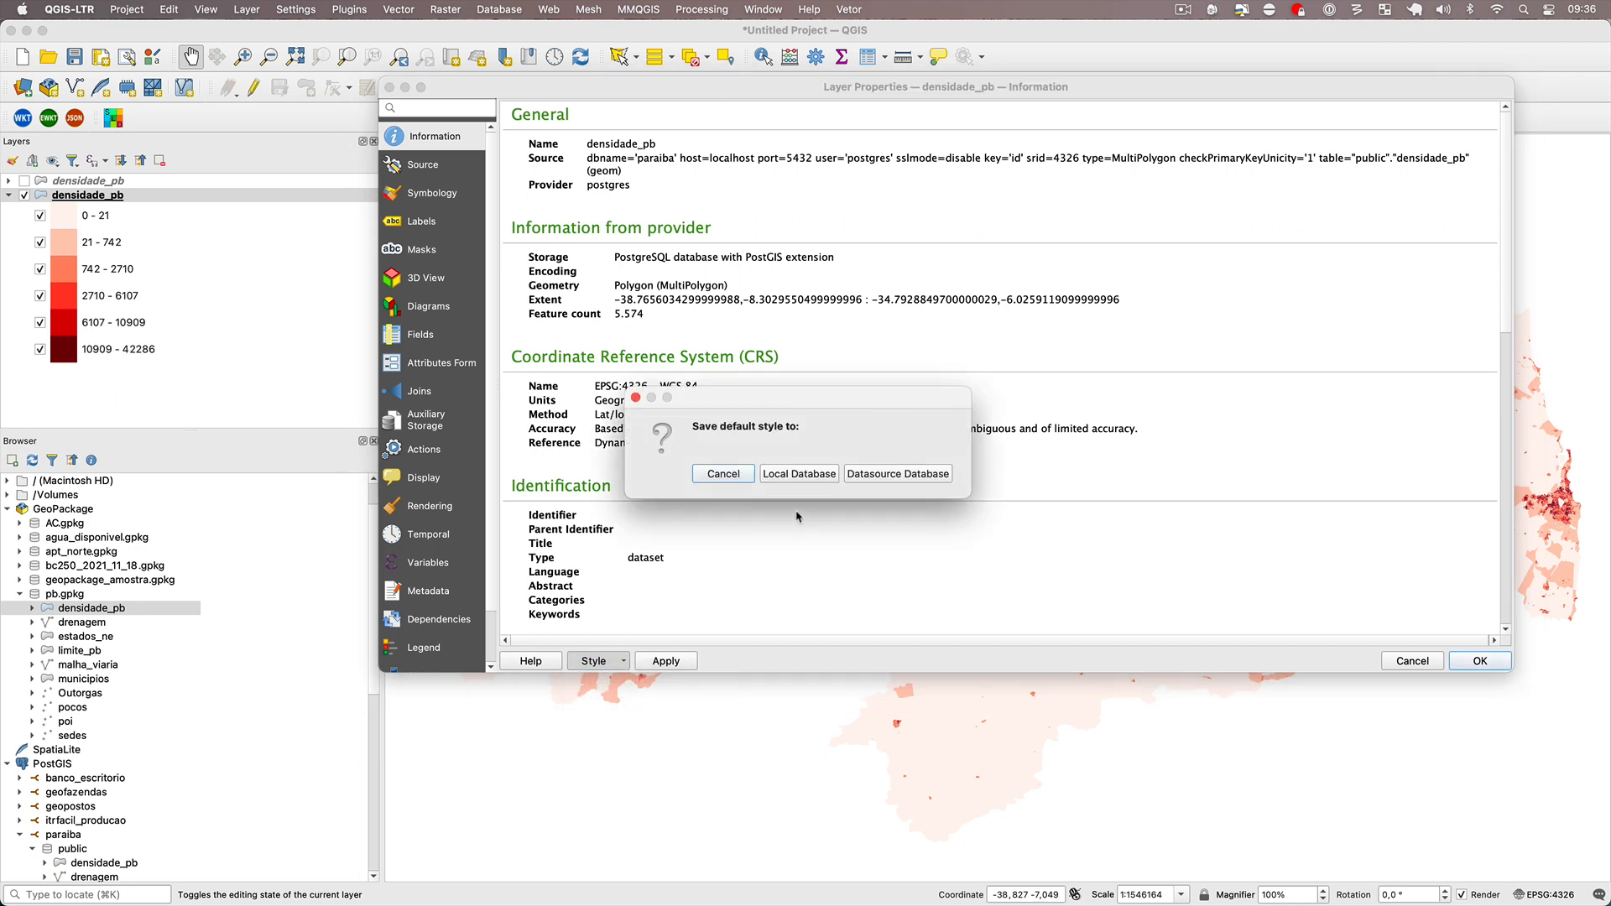
{"action": "left_click", "coordinate": [915, 475]}
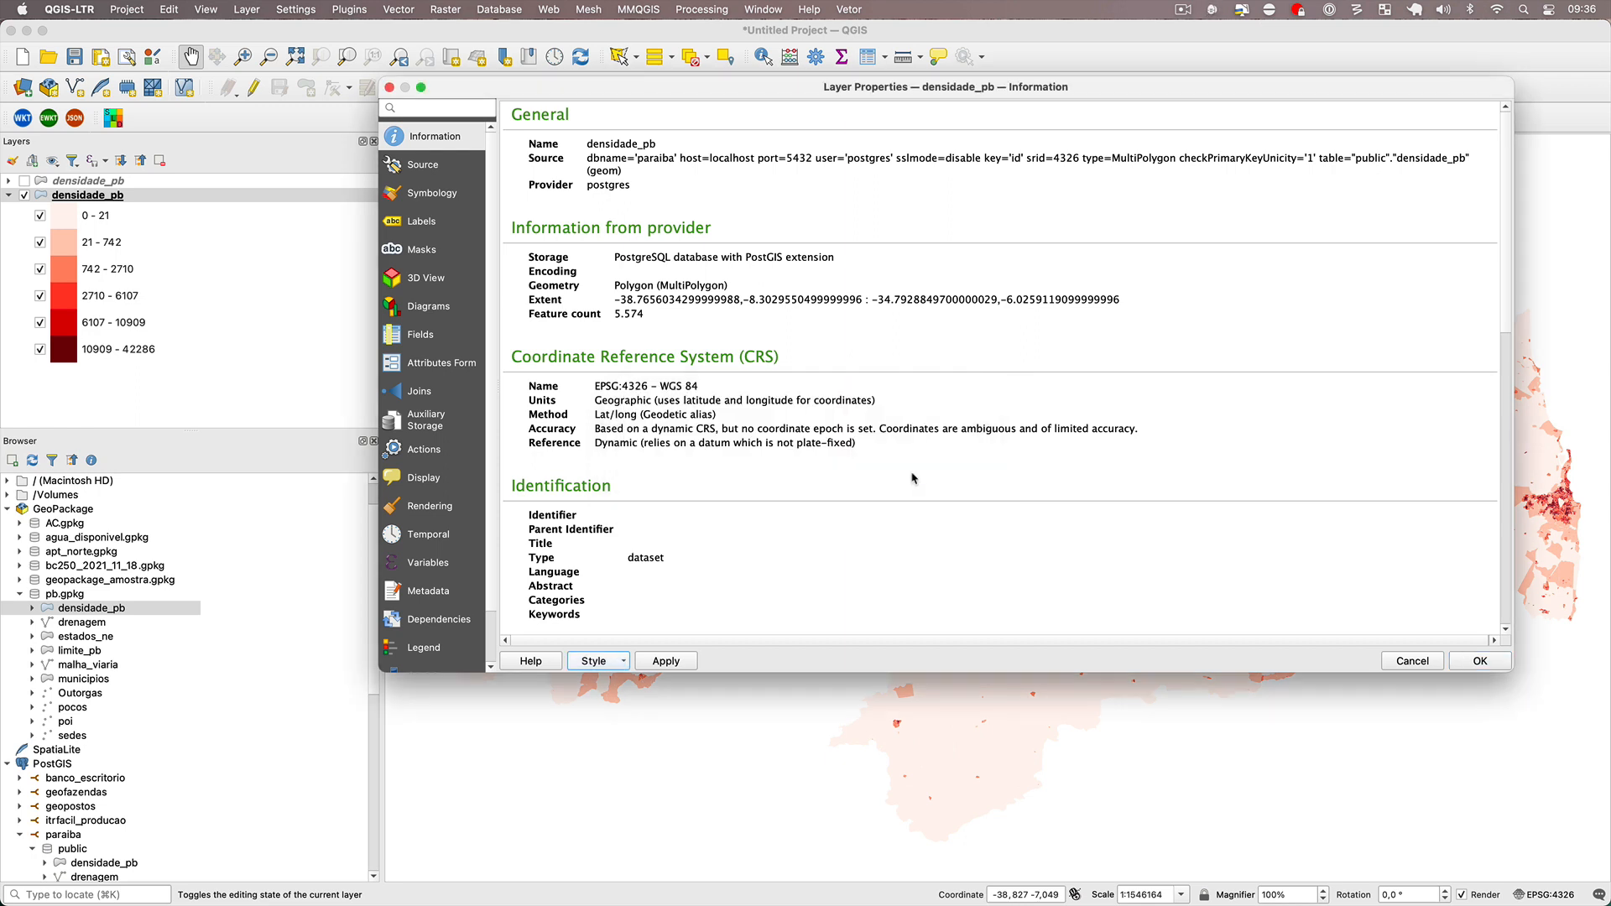
{"action": "left_click", "coordinate": [1485, 660]}
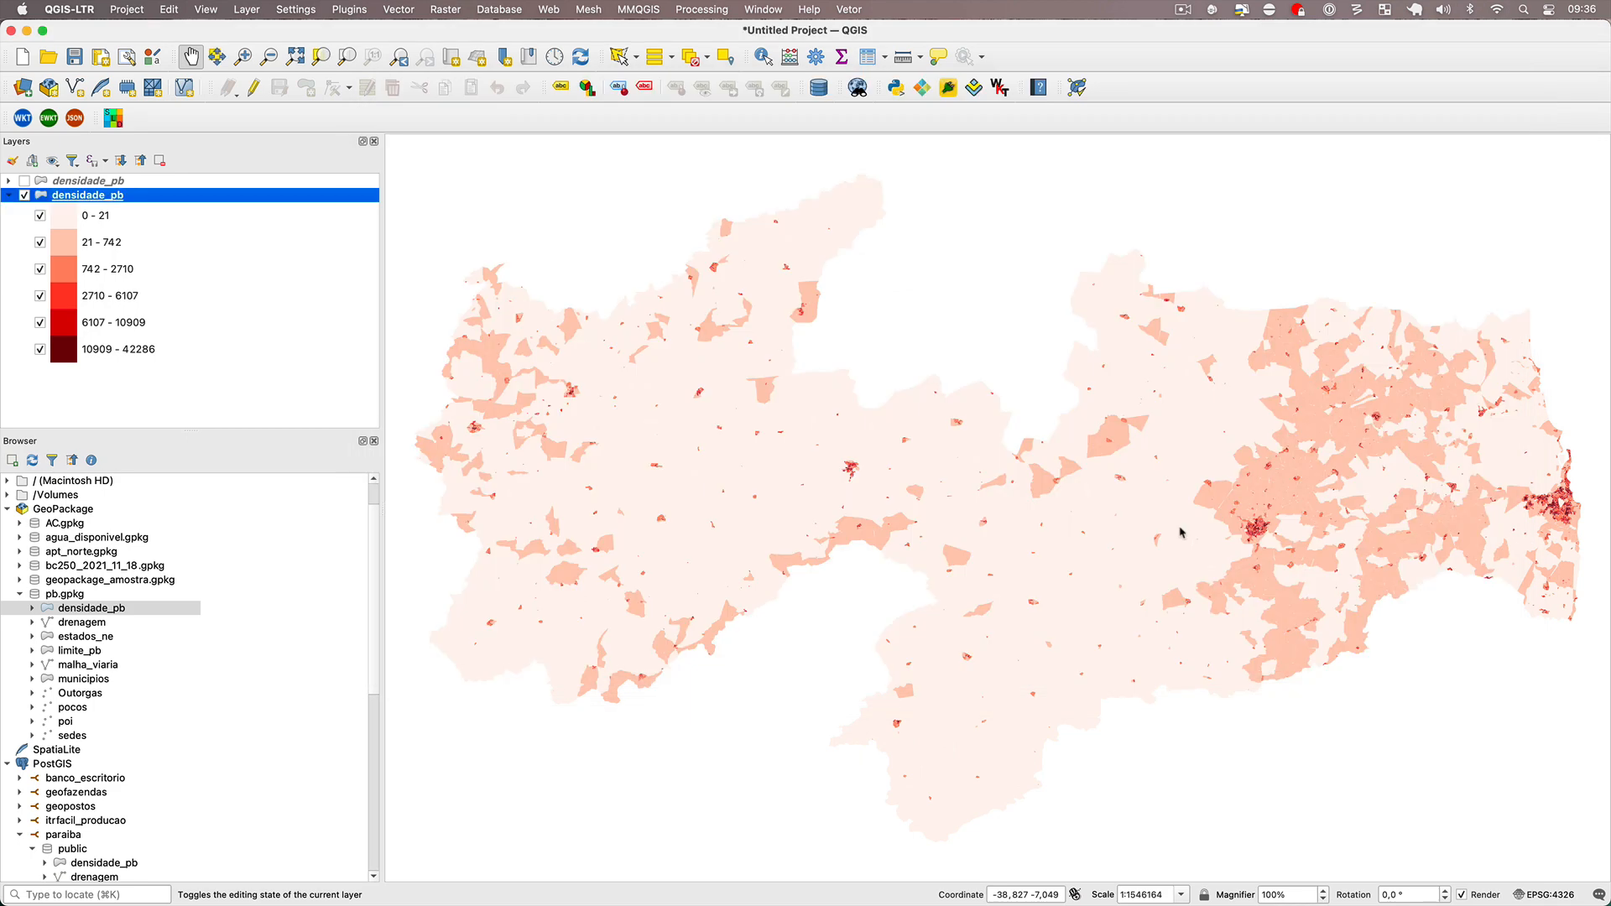
Start a new project without saving the current one and load the densidade_pb layer from pb.gpkg.
{"action": "left_click", "coordinate": [23, 57]}
{"action": "left_click", "coordinate": [750, 482]}
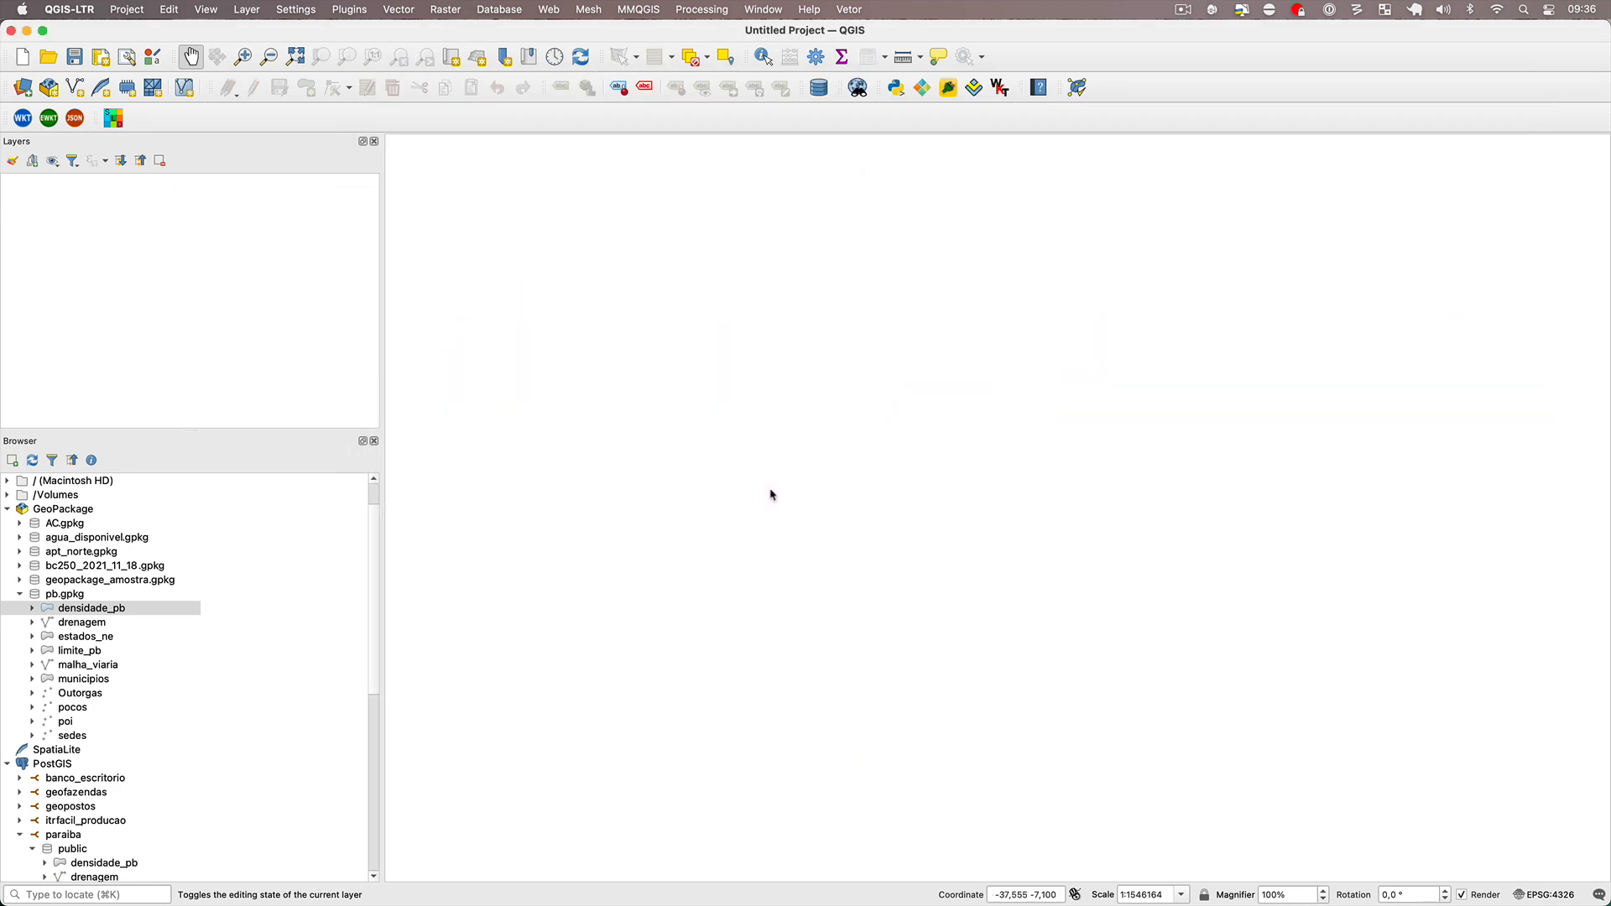
{"action": "double_click", "coordinate": [86, 609]}
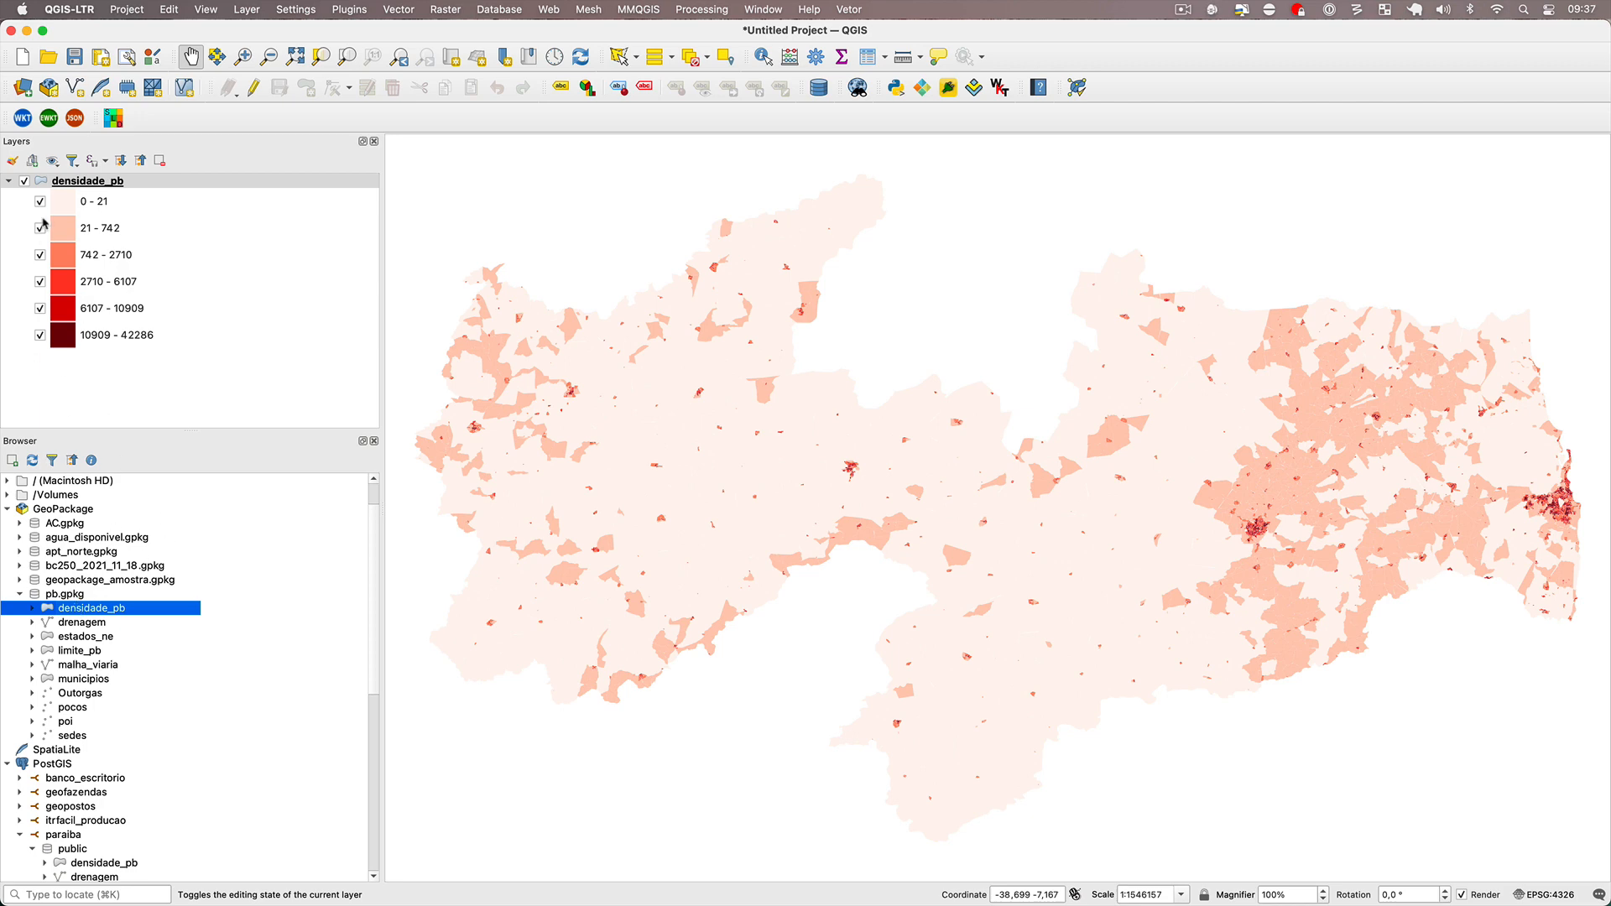
Replace the GeoPackage densidade_pb layer with the PostGIS paraiba version to check that layer's stored default style.
{"action": "right_click", "coordinate": [94, 182]}
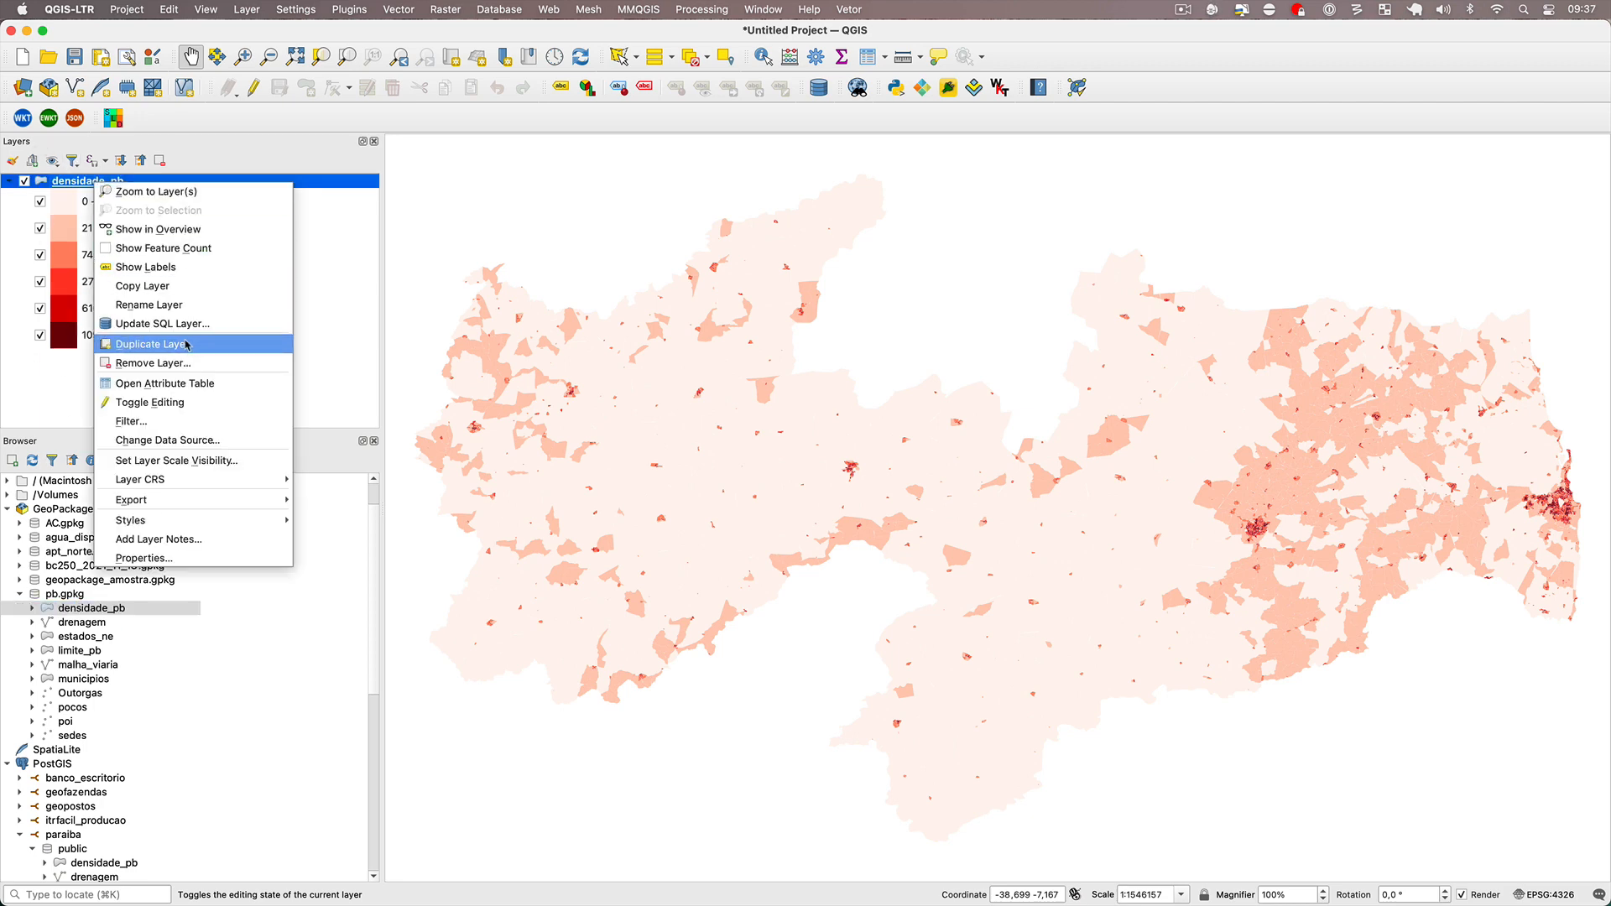
{"action": "left_click", "coordinate": [168, 362]}
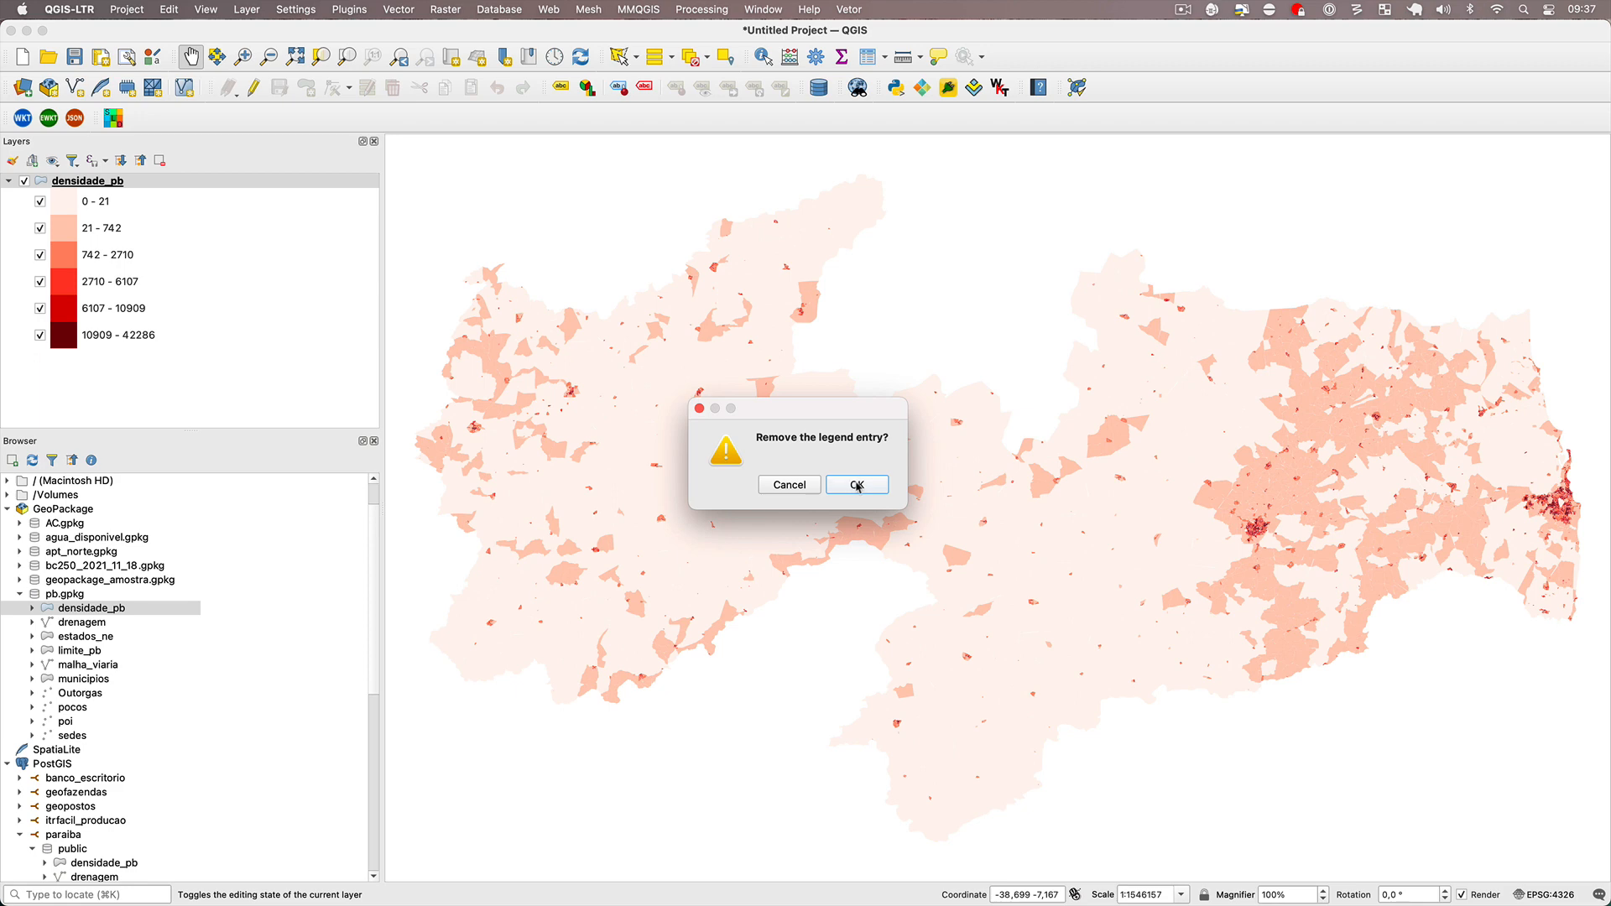
{"action": "left_click", "coordinate": [857, 486]}
{"action": "scroll", "coordinate": [82, 722], "scroll_direction": "down", "scroll_amount": 2}
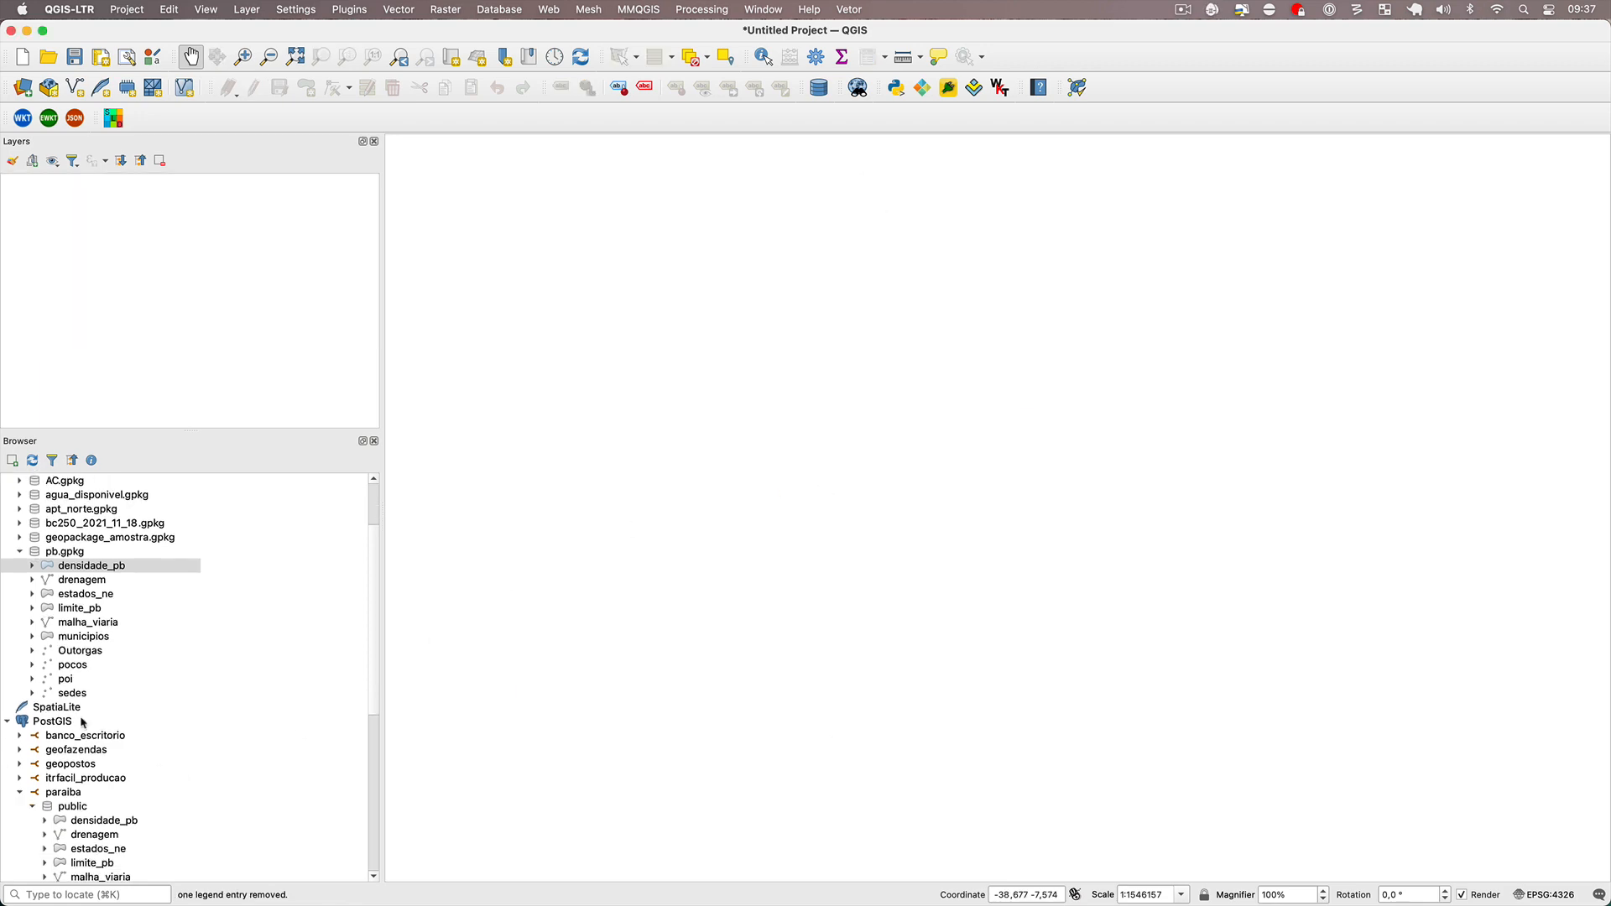
{"action": "scroll", "coordinate": [69, 787], "scroll_direction": "down", "scroll_amount": 3}
{"action": "double_click", "coordinate": [94, 751]}
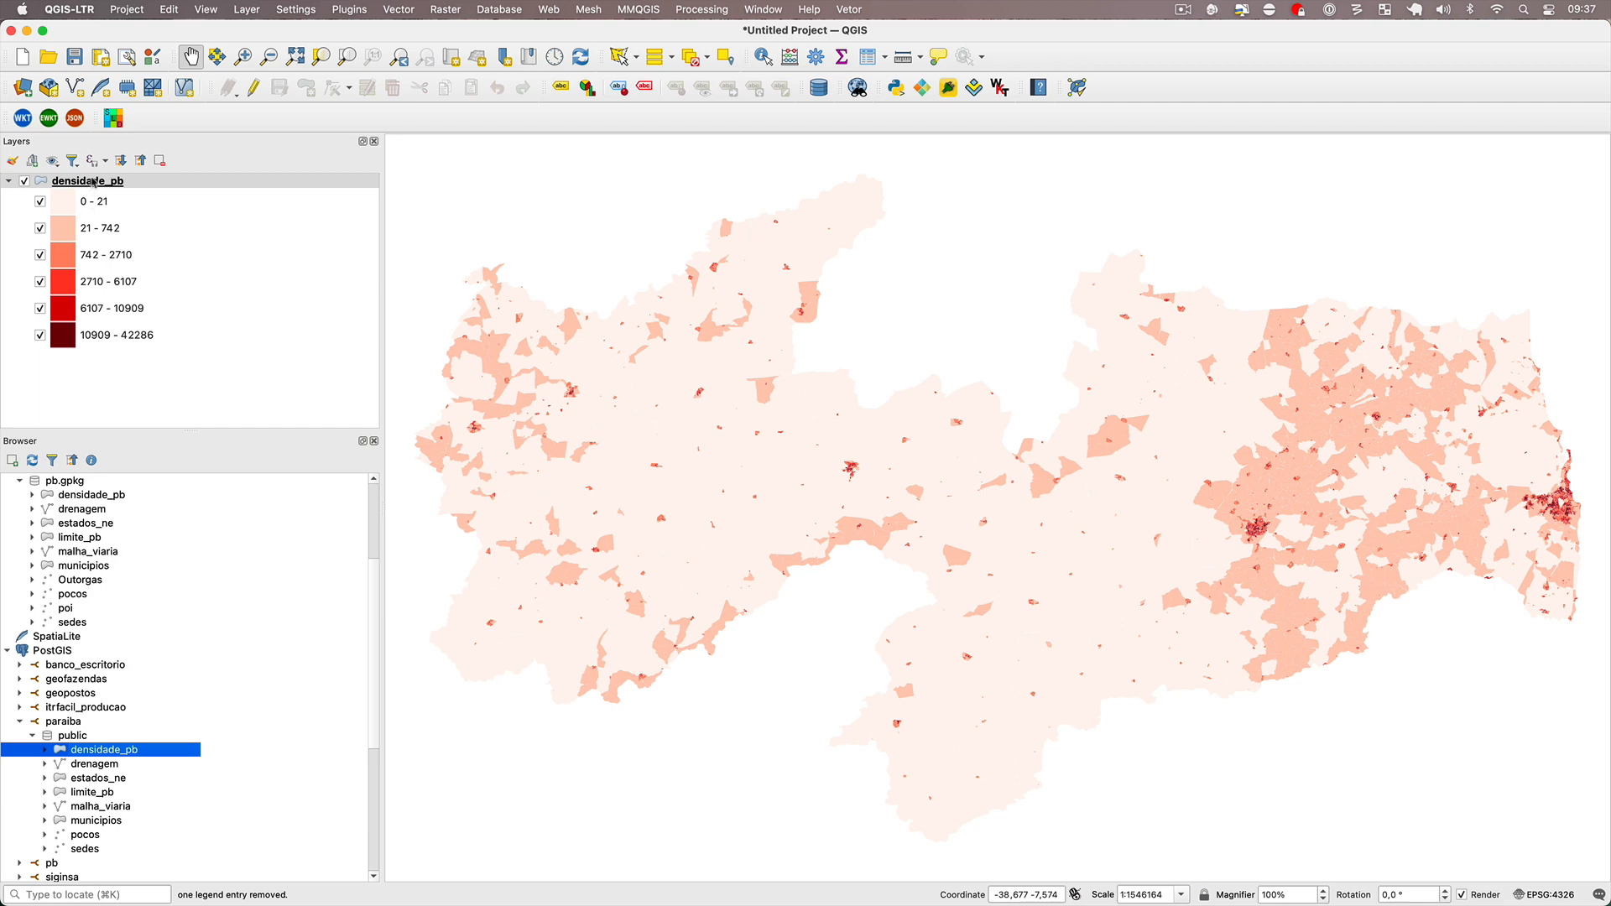
Remove the PostGIS densidade_pb layer and load drenagem from both the paraiba database and pb.gpkg.
{"action": "right_click", "coordinate": [94, 181]}
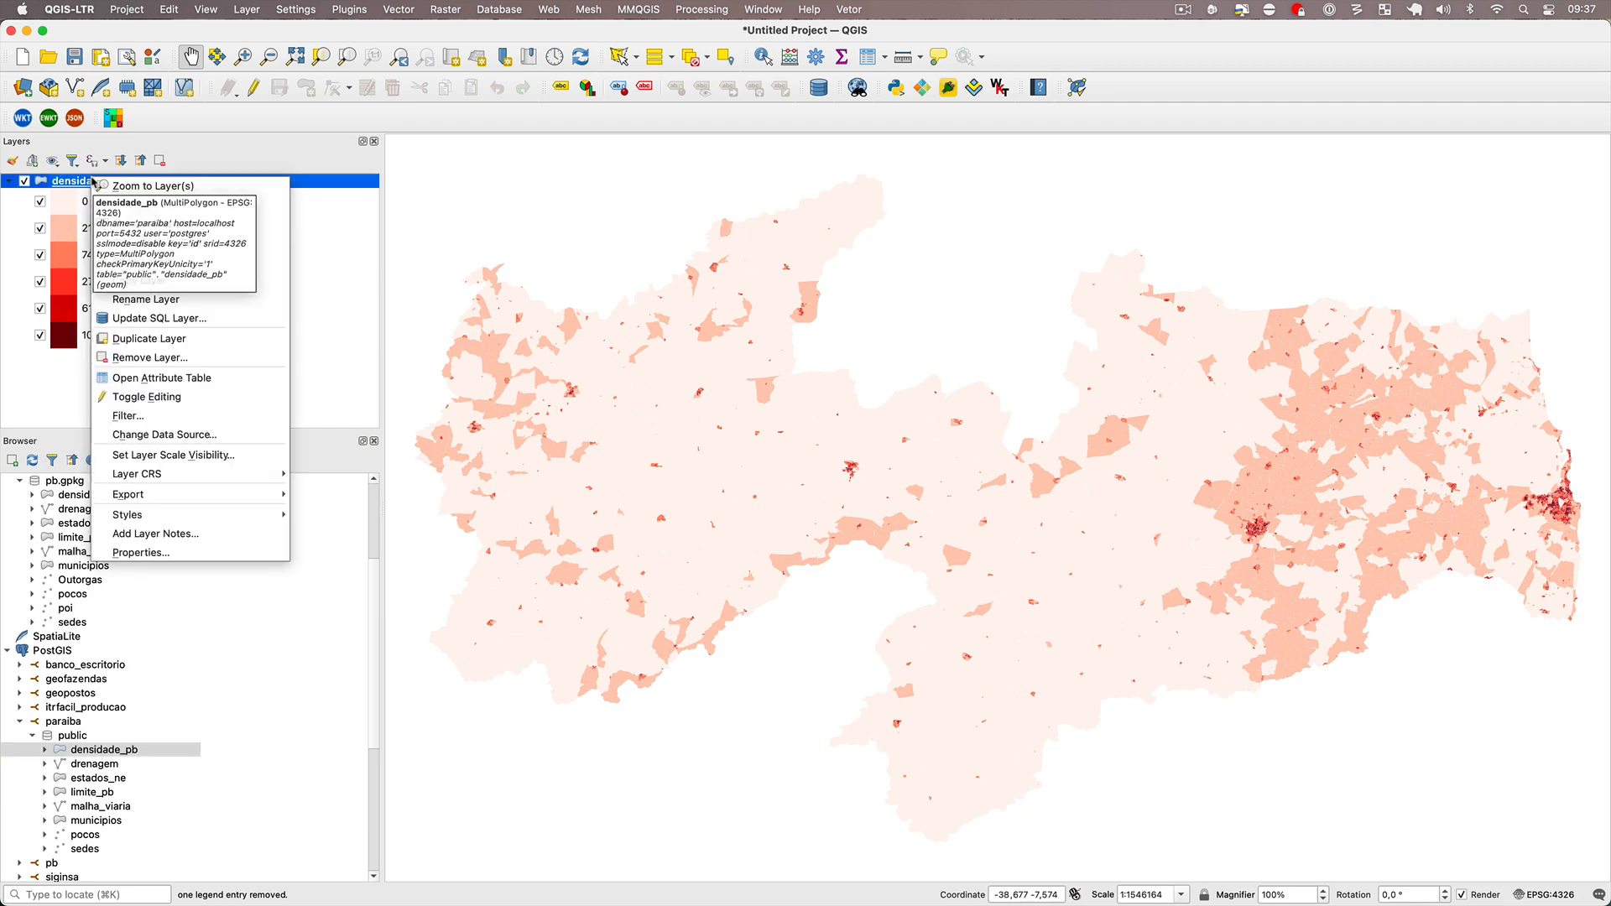
{"action": "left_click", "coordinate": [207, 358]}
{"action": "left_click", "coordinate": [860, 484]}
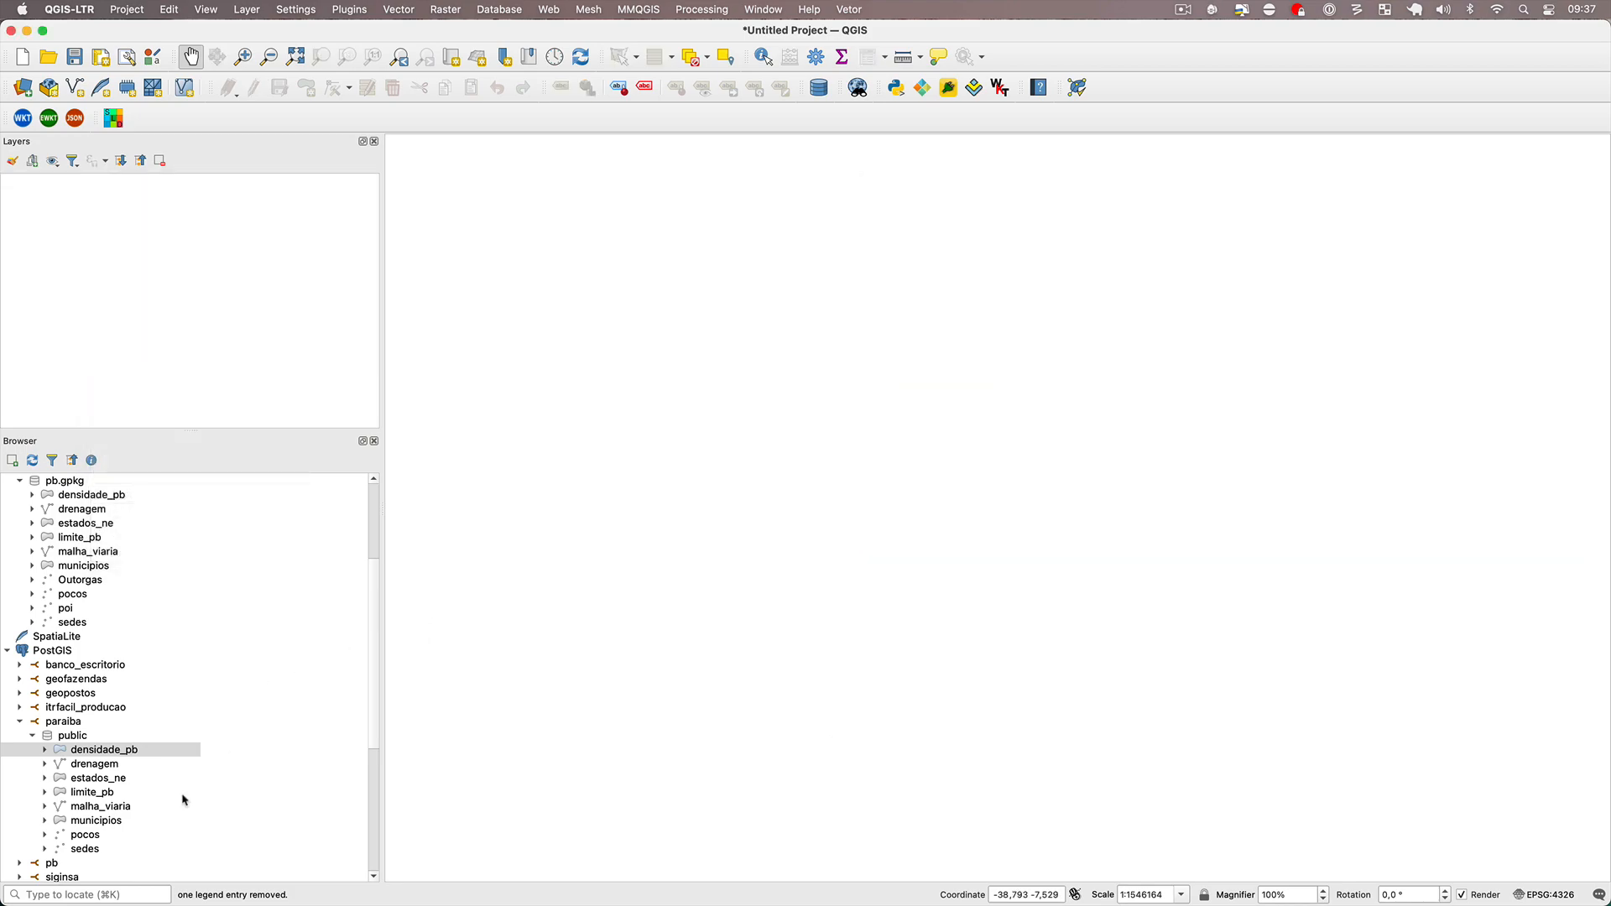
{"action": "double_click", "coordinate": [95, 765]}
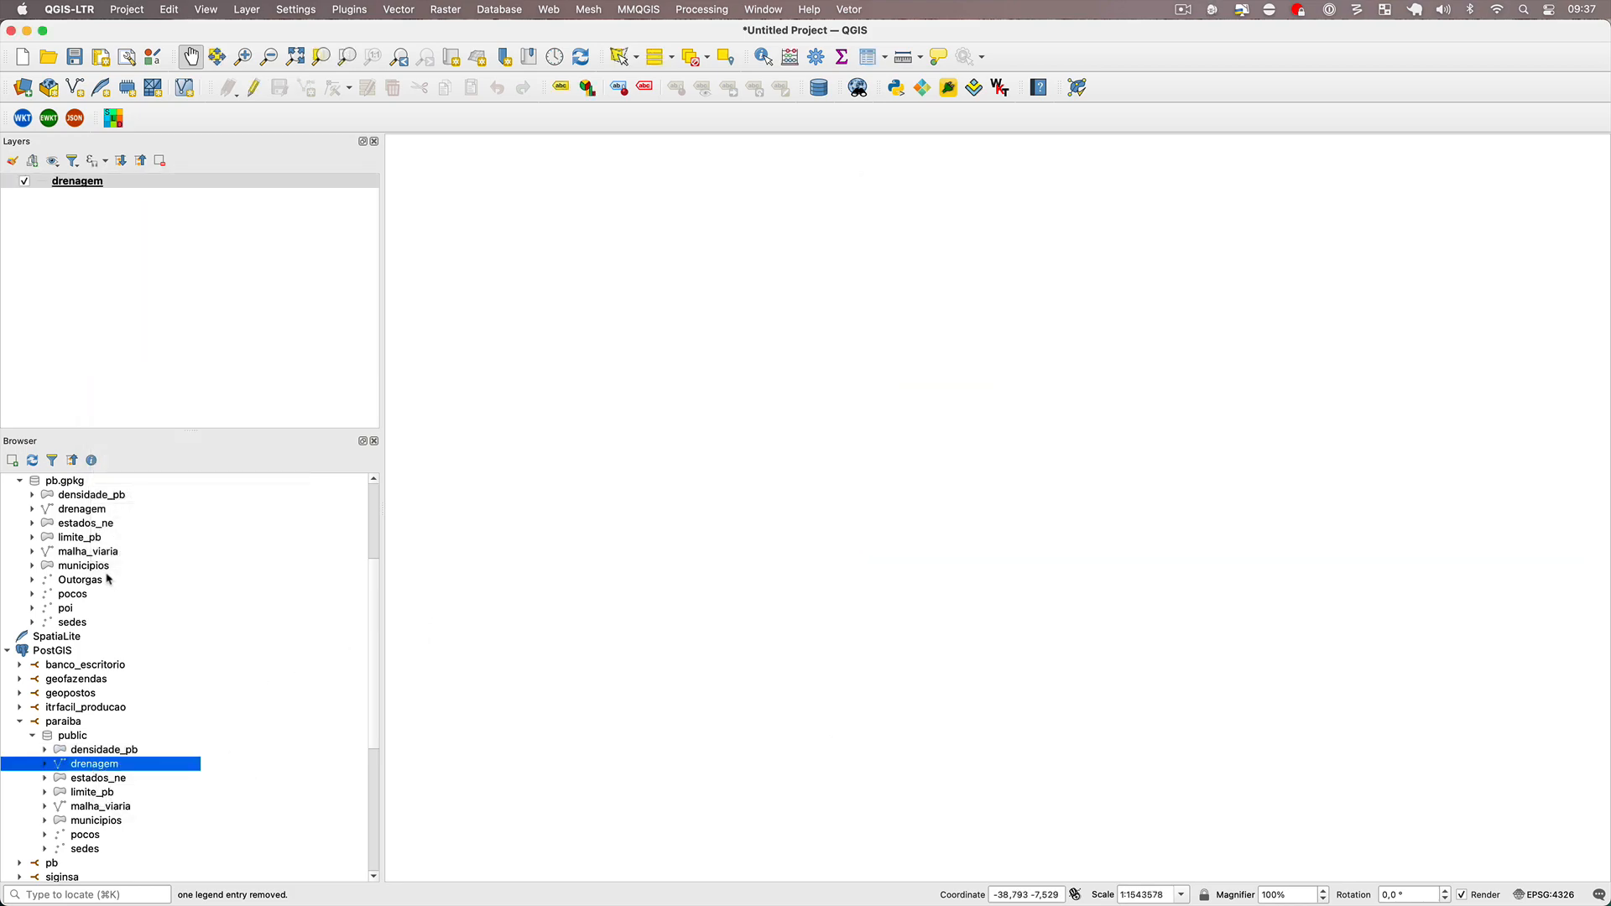
{"action": "double_click", "coordinate": [101, 509]}
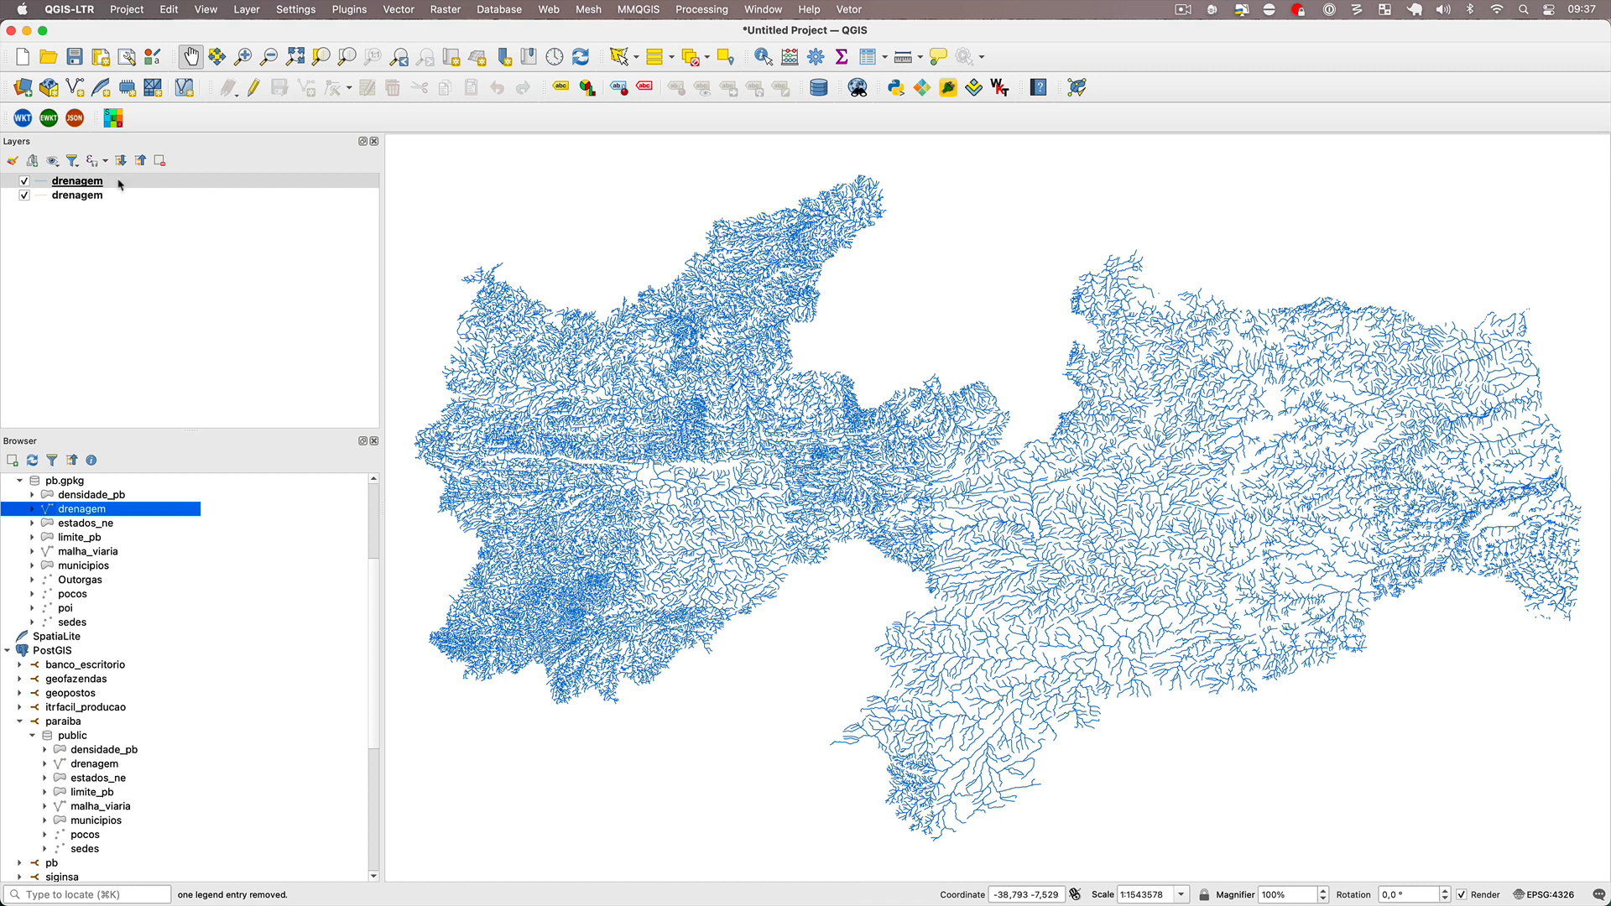
Copy all style categories from the GeoPackage drenagem layer and paste them onto the PostGIS drenagem layer.
{"action": "right_click", "coordinate": [120, 185]}
{"action": "mouse_move", "coordinate": [243, 540]}
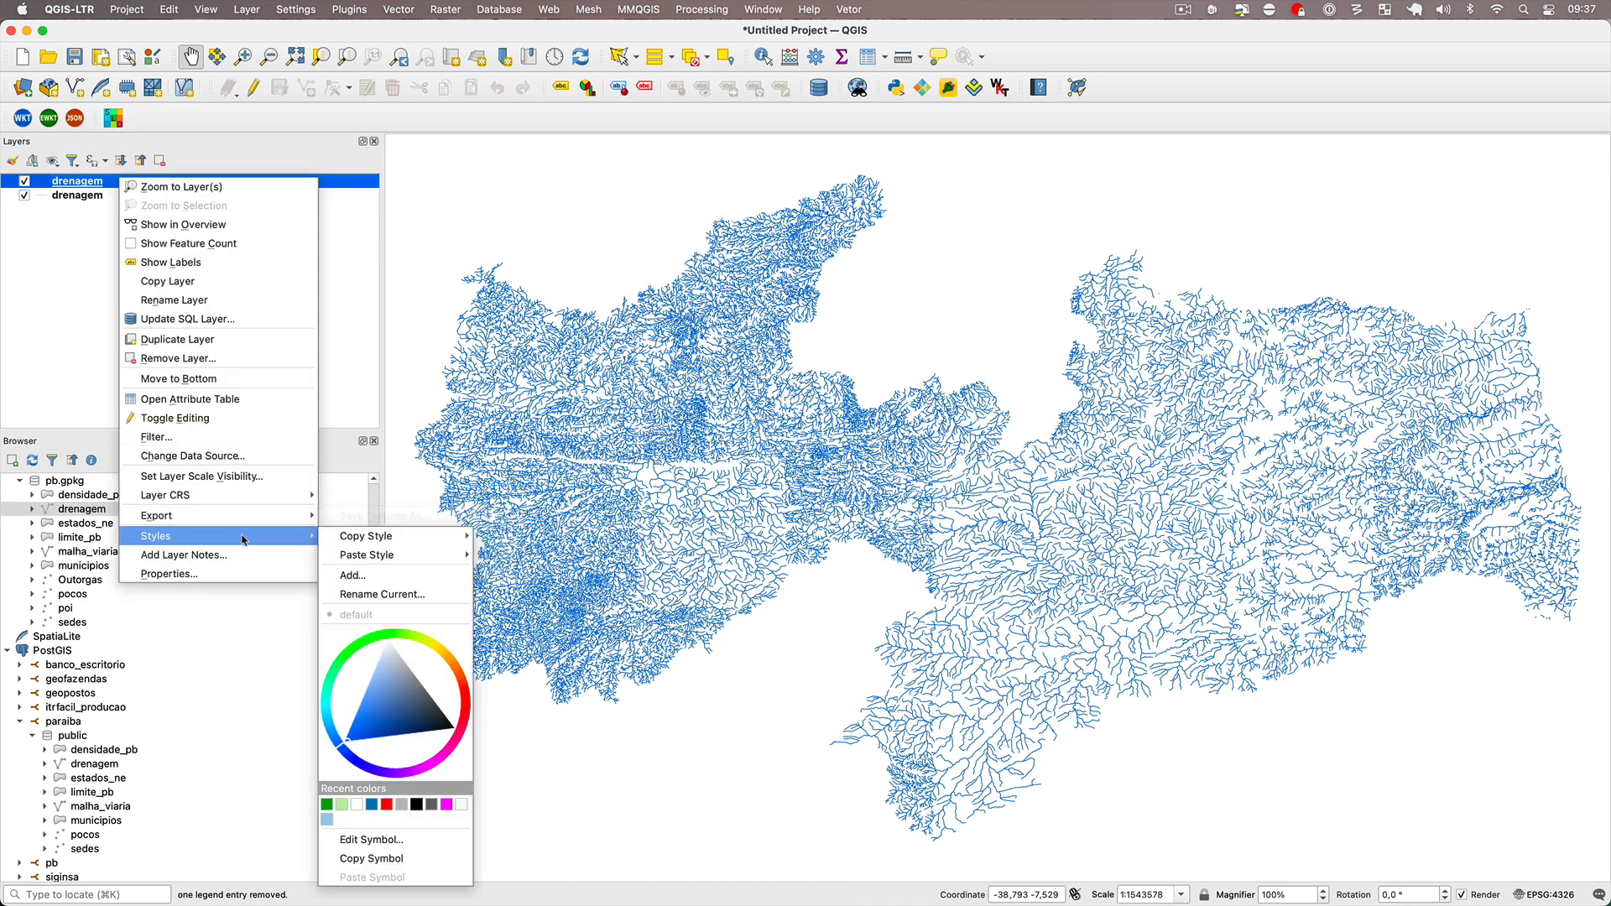
{"action": "left_click", "coordinate": [510, 542]}
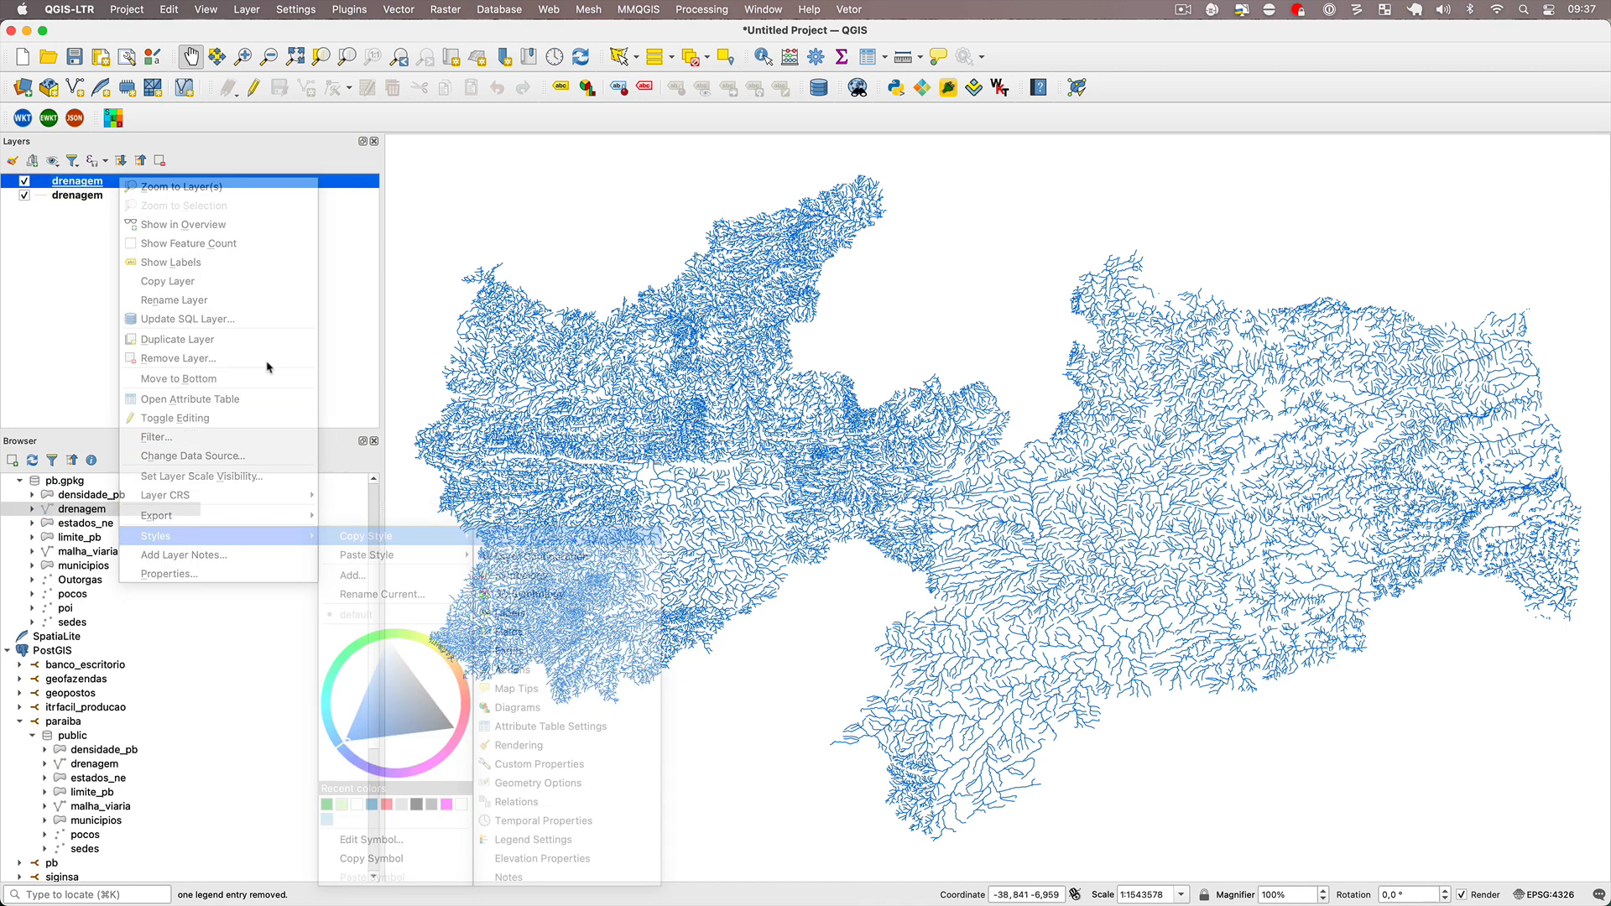
{"action": "right_click", "coordinate": [81, 184]}
{"action": "right_click", "coordinate": [70, 197]}
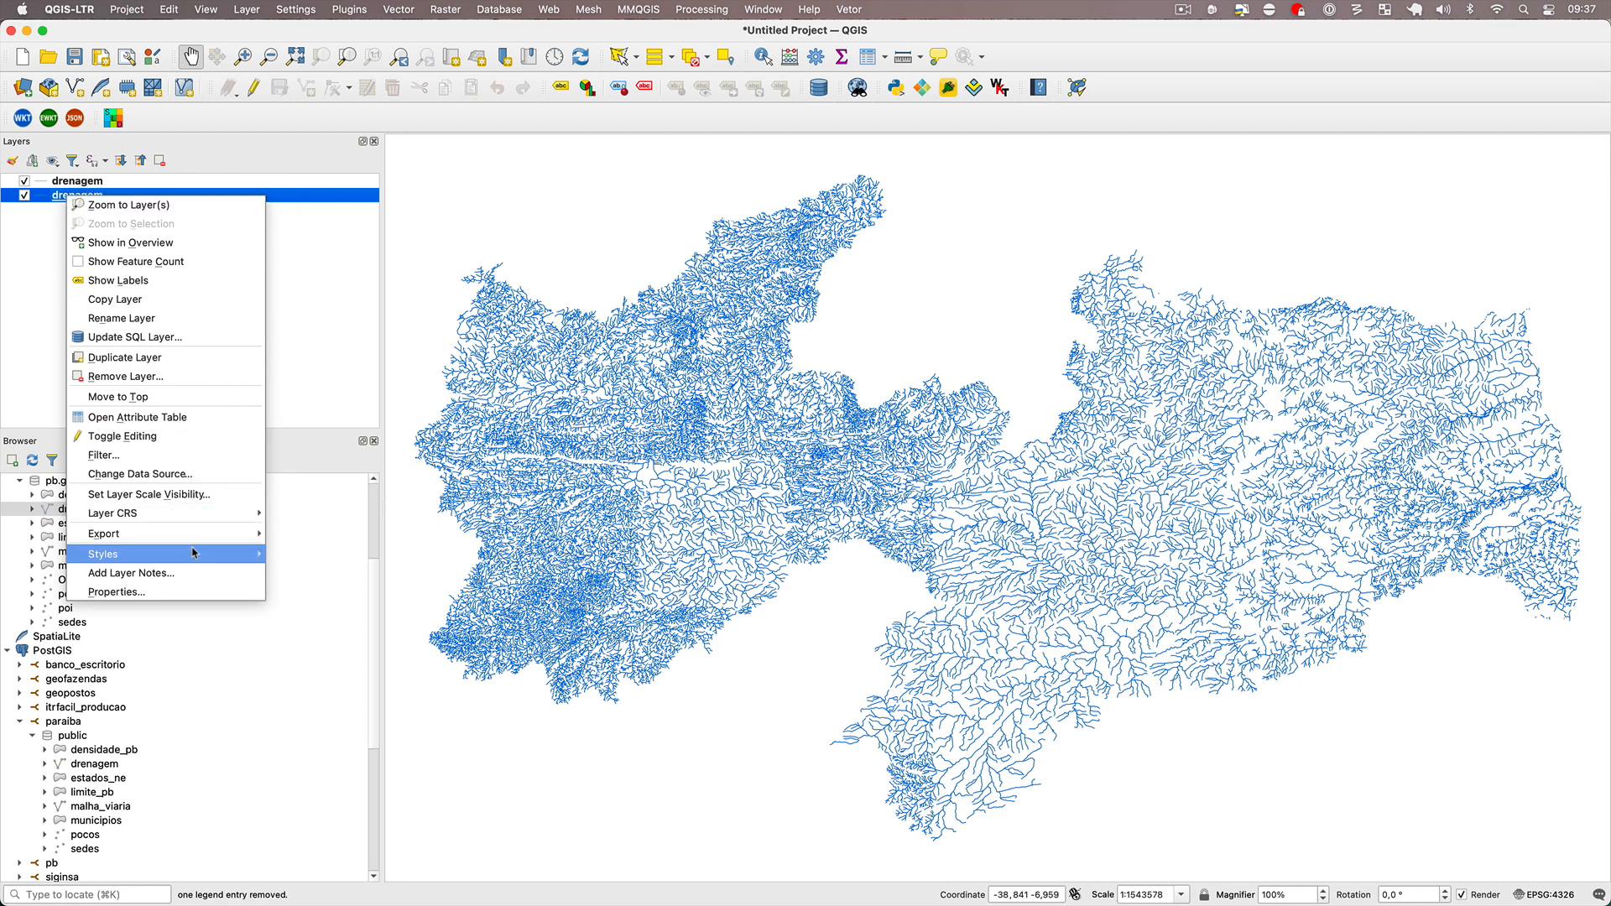
{"action": "mouse_move", "coordinate": [193, 552]}
{"action": "mouse_move", "coordinate": [369, 573]}
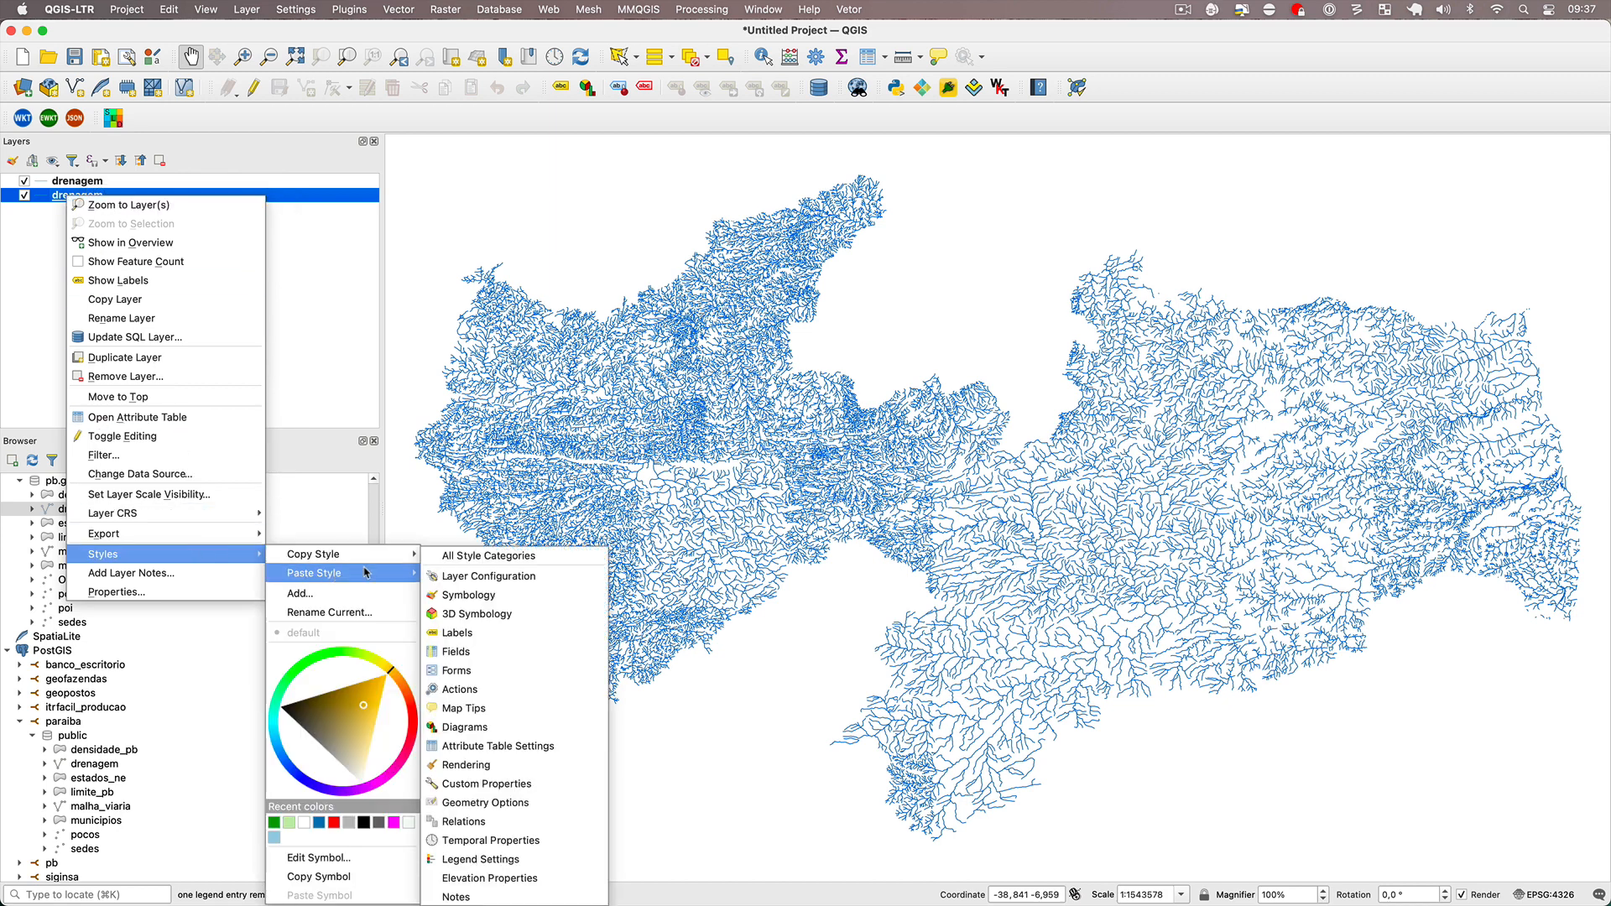
{"action": "left_click", "coordinate": [480, 557]}
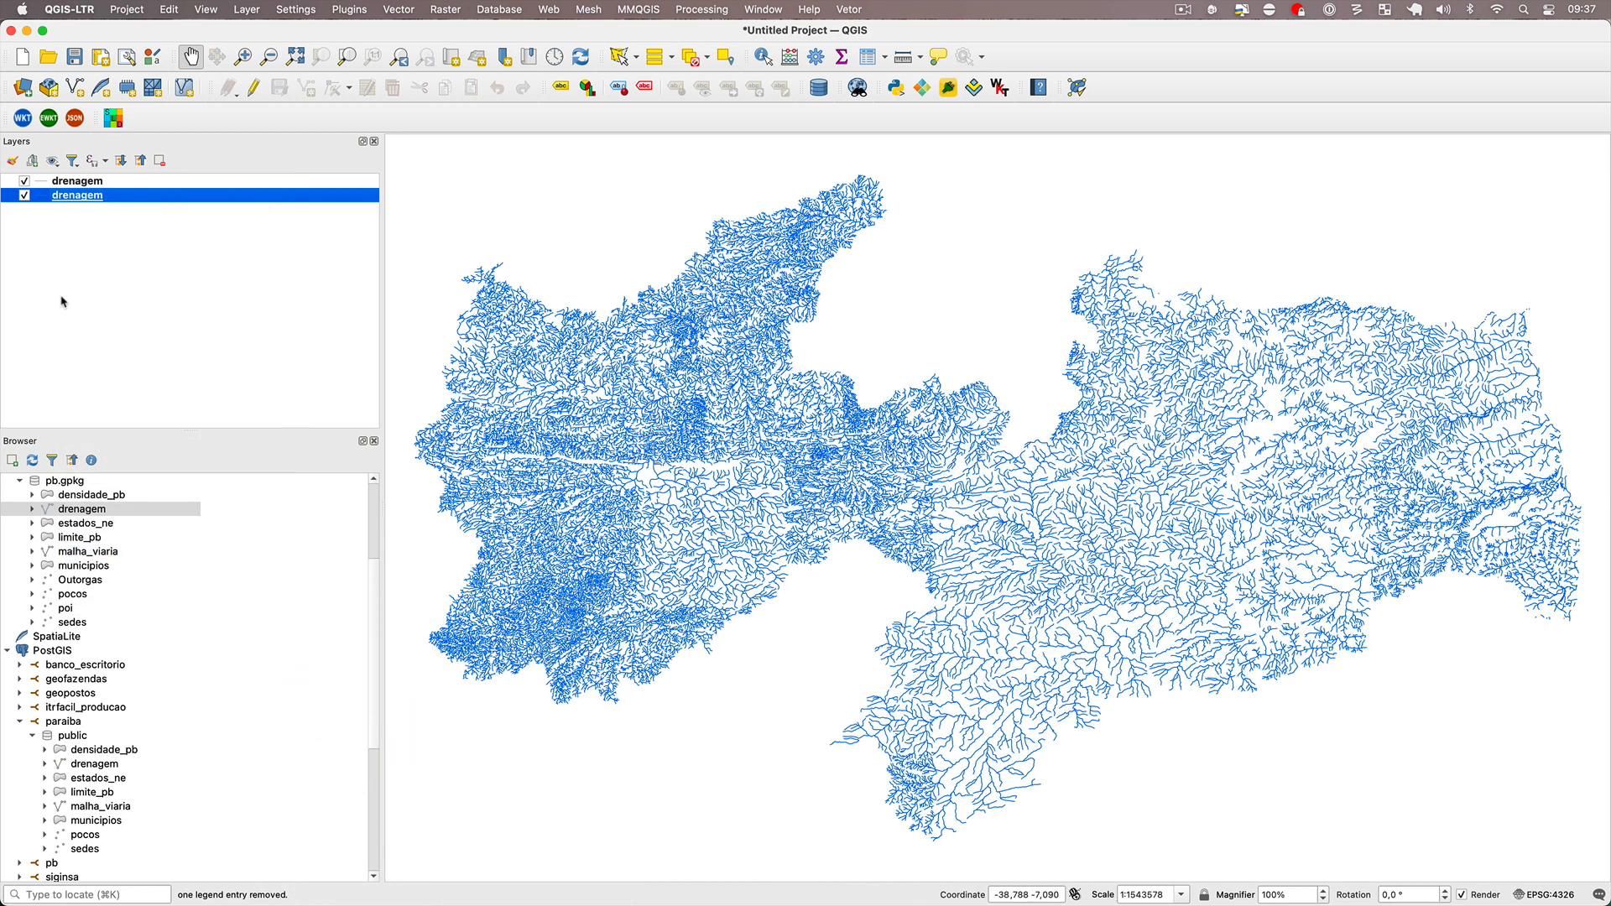
Remove the GeoPackage drenagem layer from the project.
{"action": "right_click", "coordinate": [106, 182]}
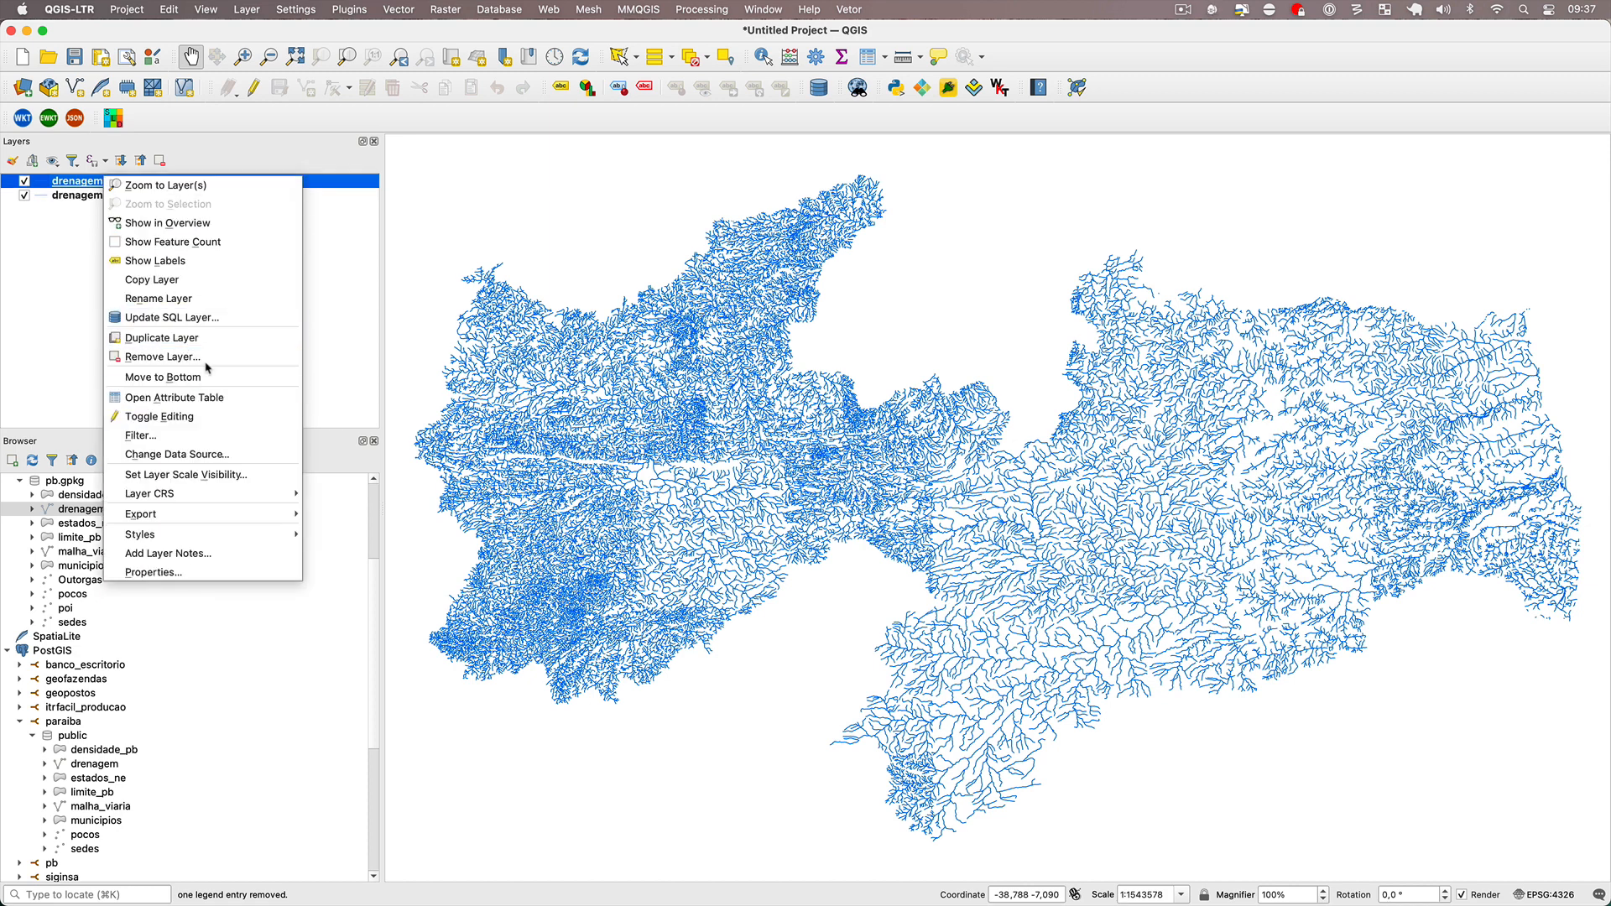
{"action": "left_click", "coordinate": [197, 358]}
{"action": "left_click", "coordinate": [855, 501]}
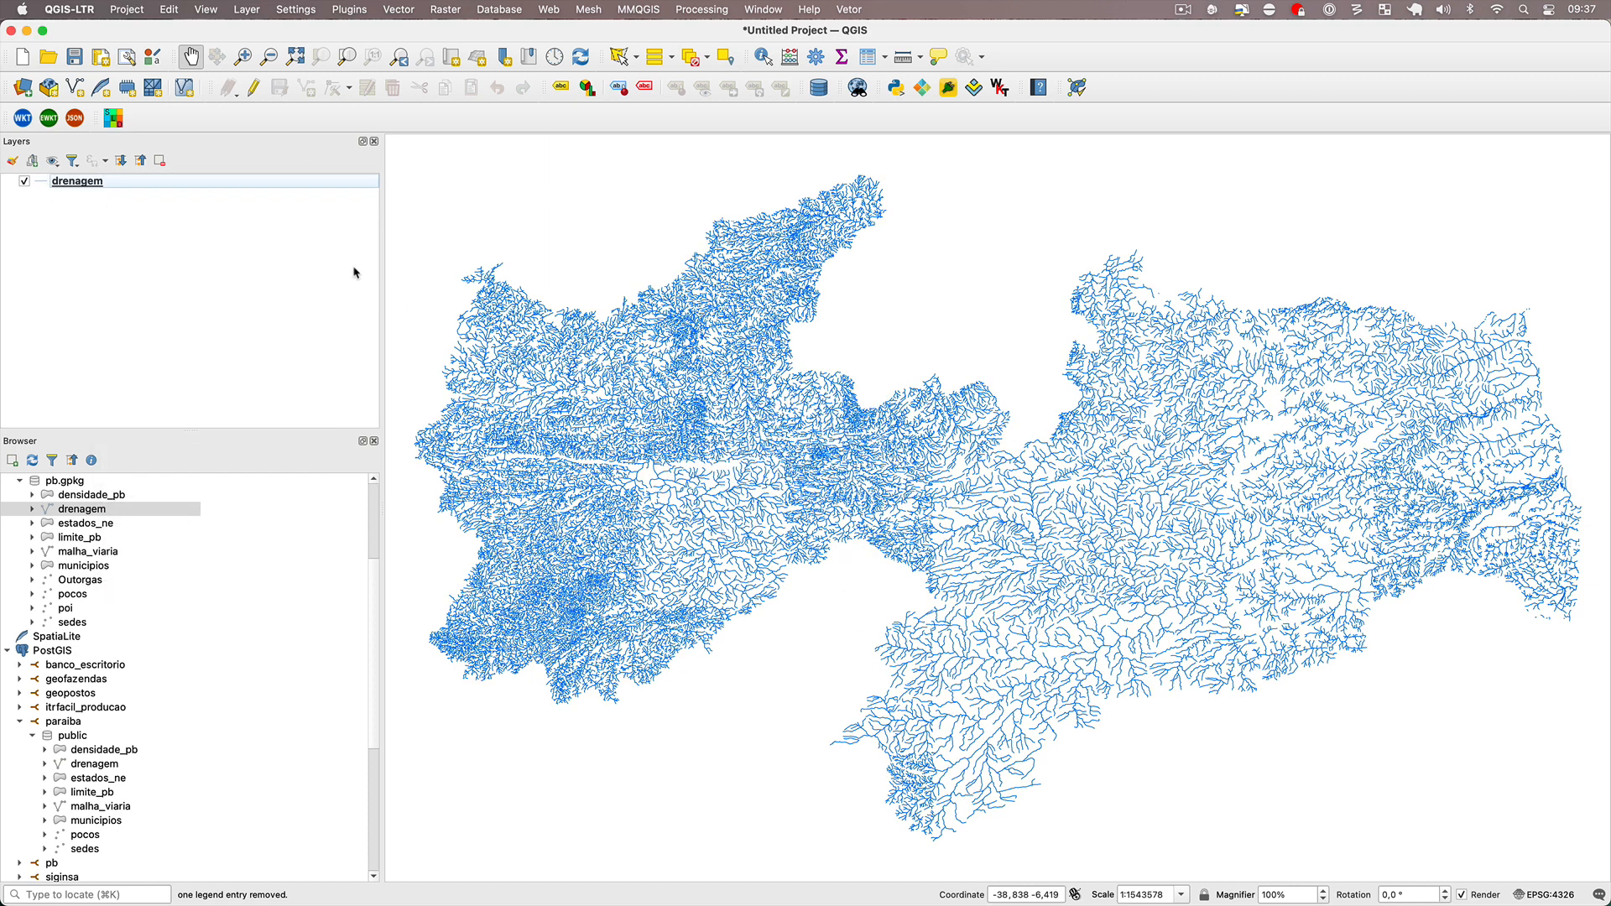
Save the PostGIS drenagem layer's style as default in the datasource database and accept the layer properties.
{"action": "double_click", "coordinate": [186, 182]}
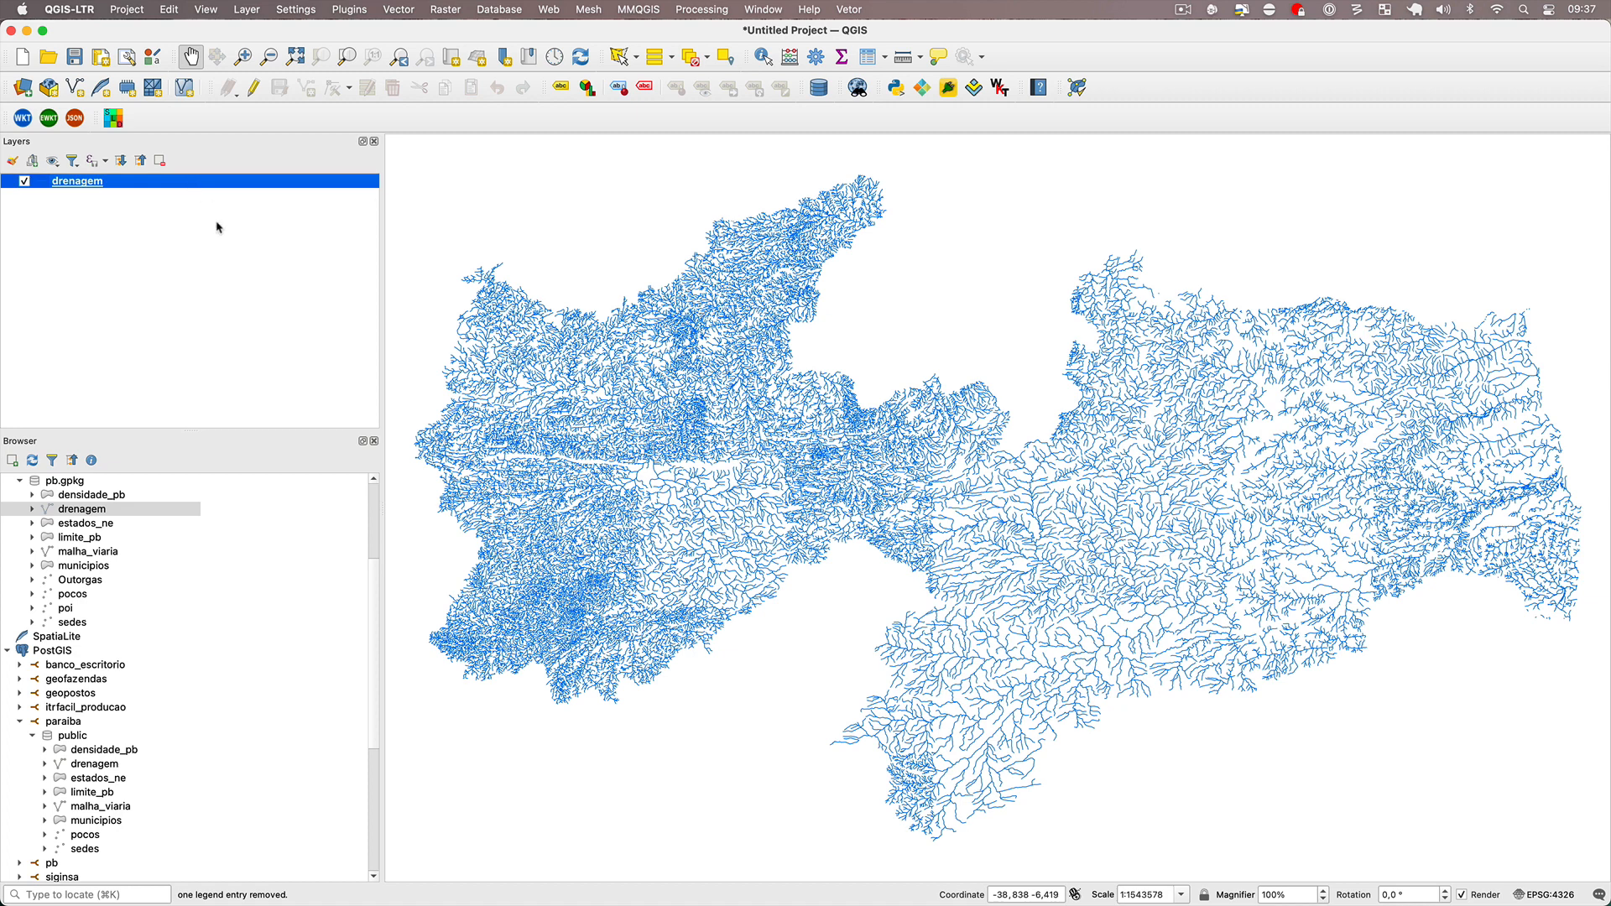
{"action": "left_click", "coordinate": [616, 668]}
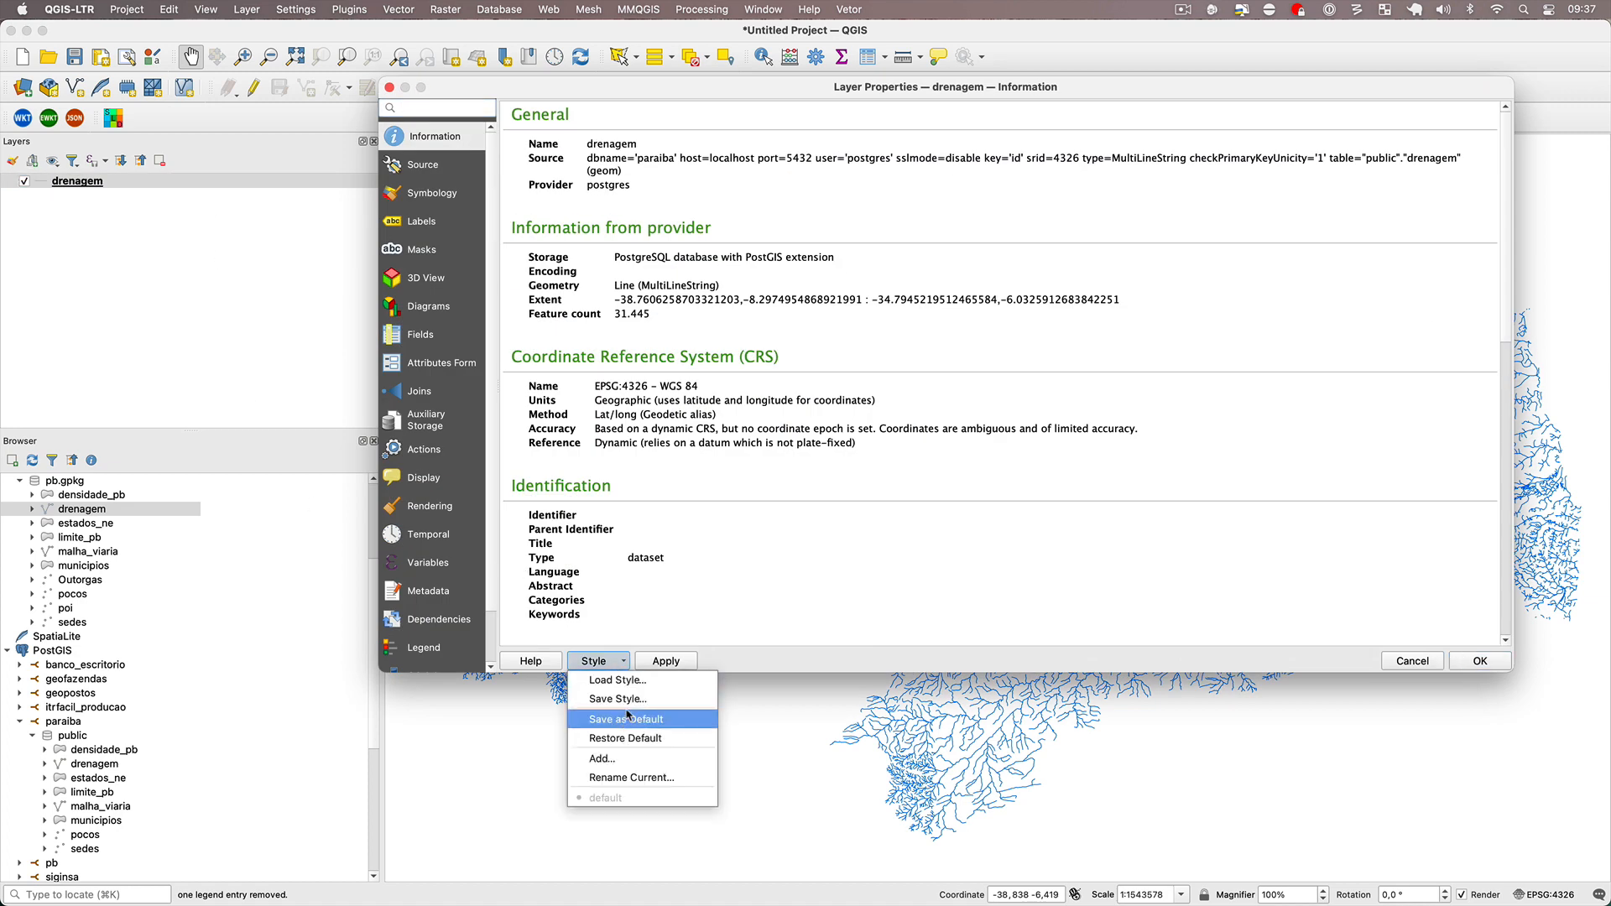
{"action": "left_click", "coordinate": [631, 717]}
{"action": "left_click", "coordinate": [895, 482]}
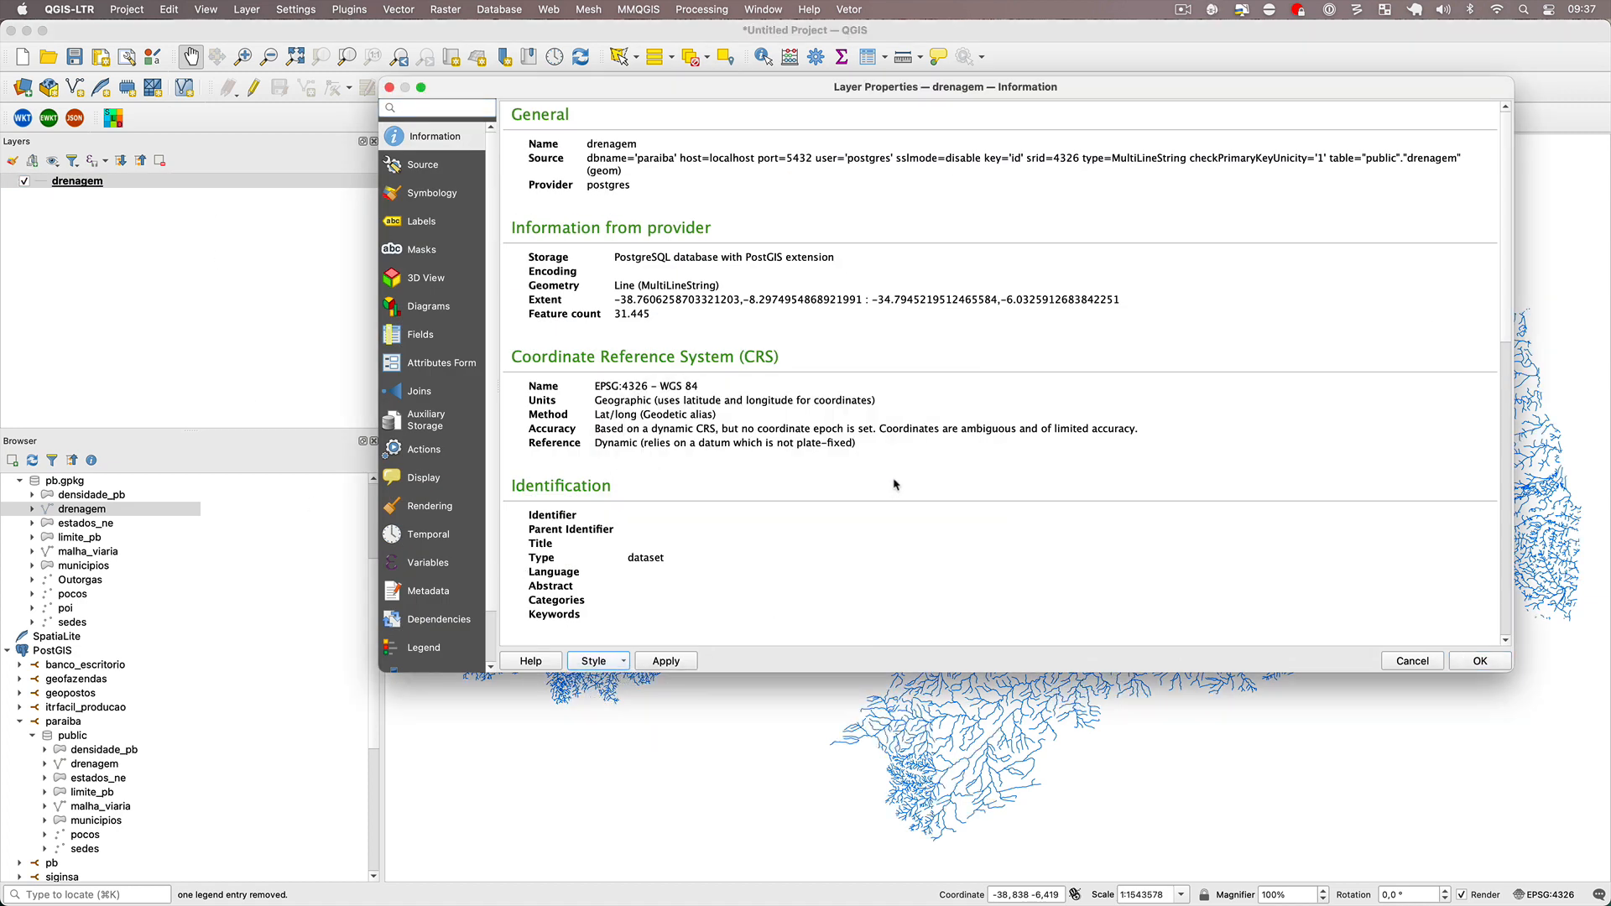
{"action": "left_click", "coordinate": [1480, 661]}
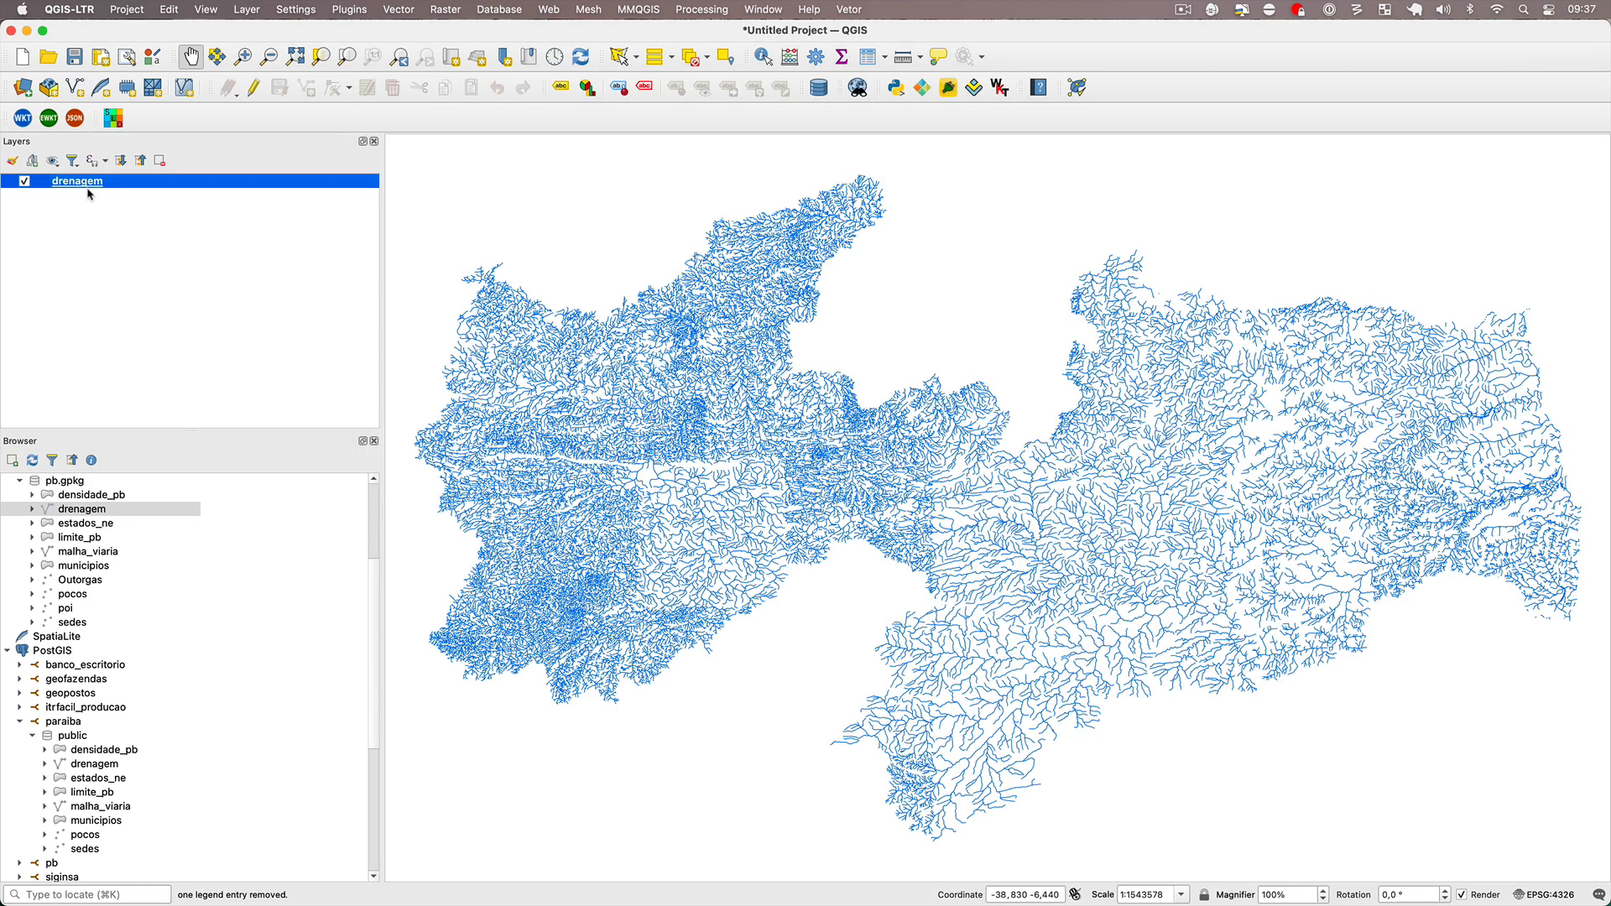
Remove the PostGIS drenagem layer and load estados_ne from both pb.gpkg and the paraiba database.
{"action": "right_click", "coordinate": [91, 183]}
{"action": "left_click", "coordinate": [165, 362]}
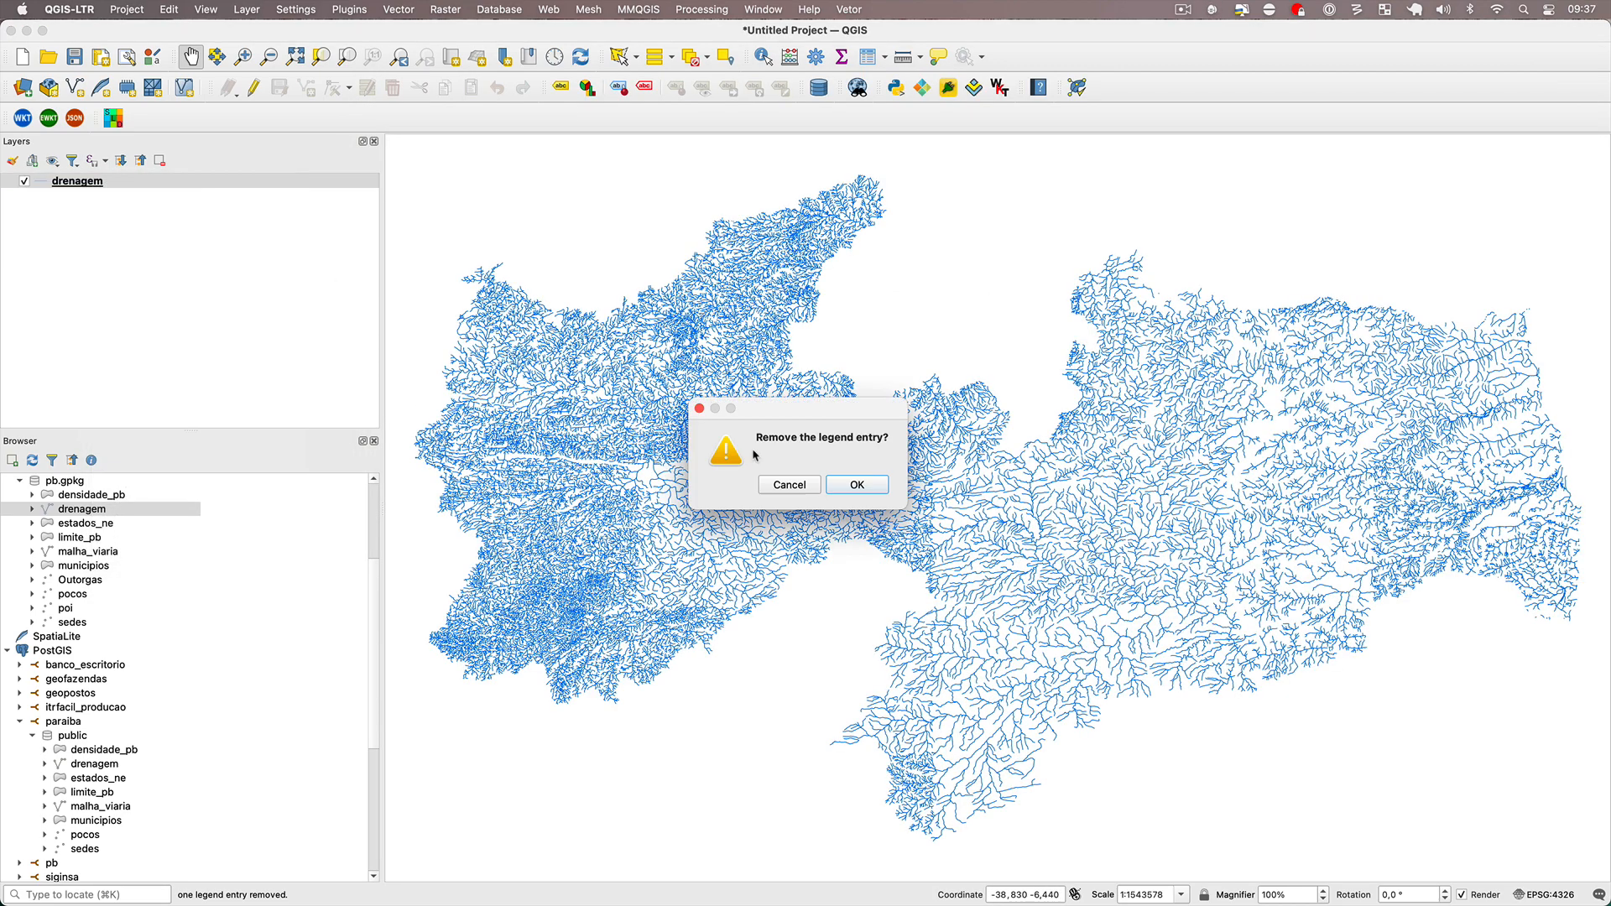
{"action": "left_click", "coordinate": [877, 483]}
{"action": "double_click", "coordinate": [91, 525]}
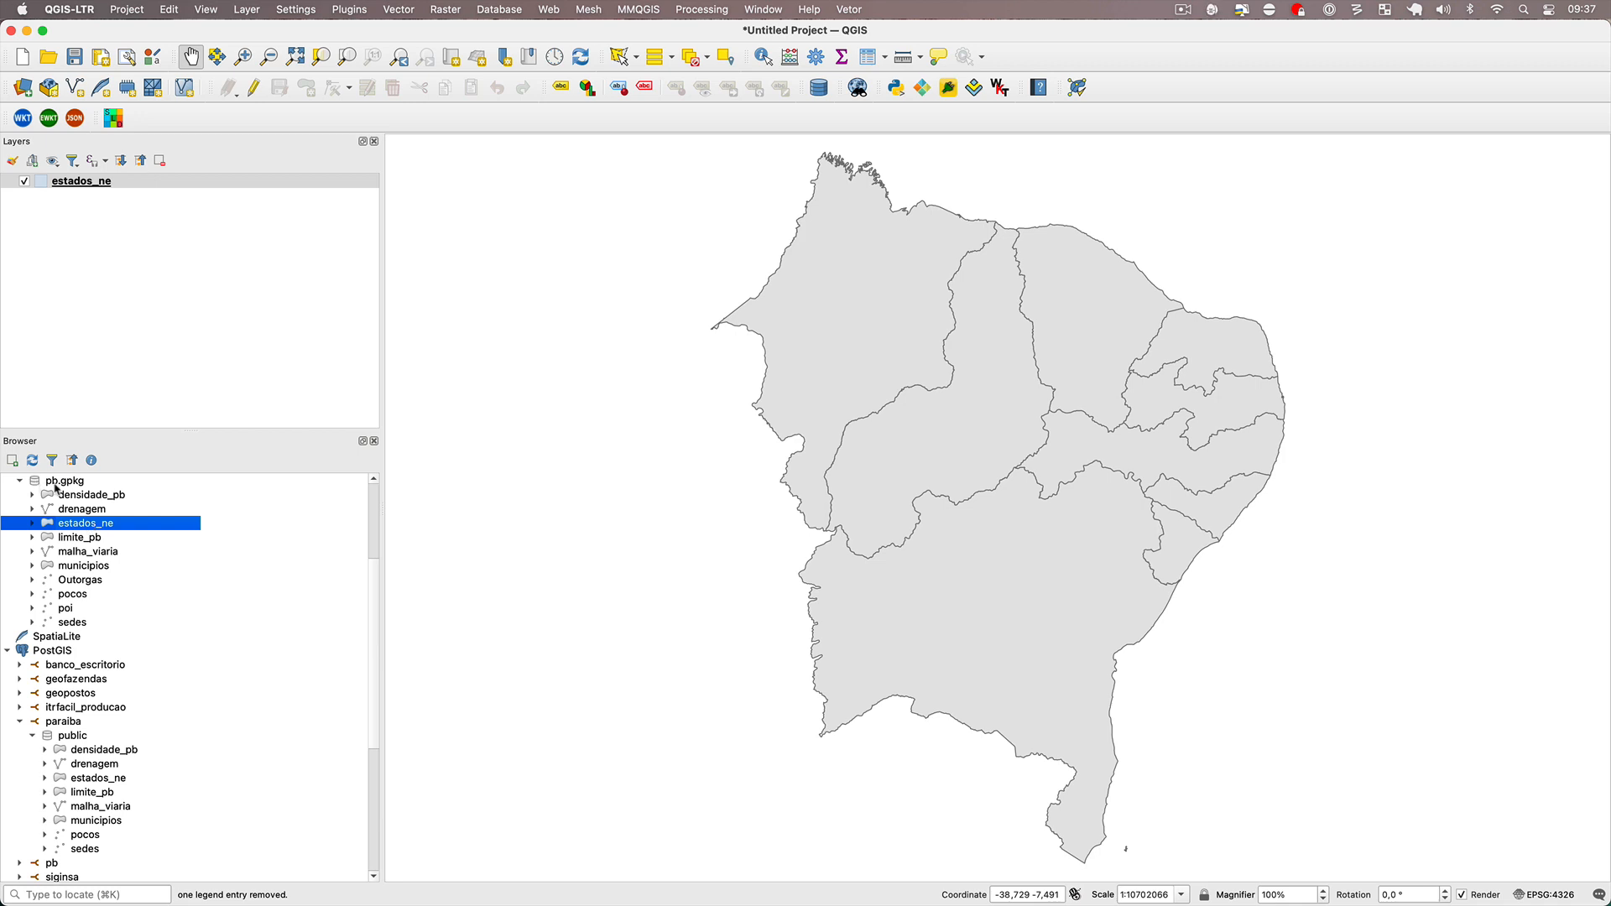
{"action": "double_click", "coordinate": [99, 779]}
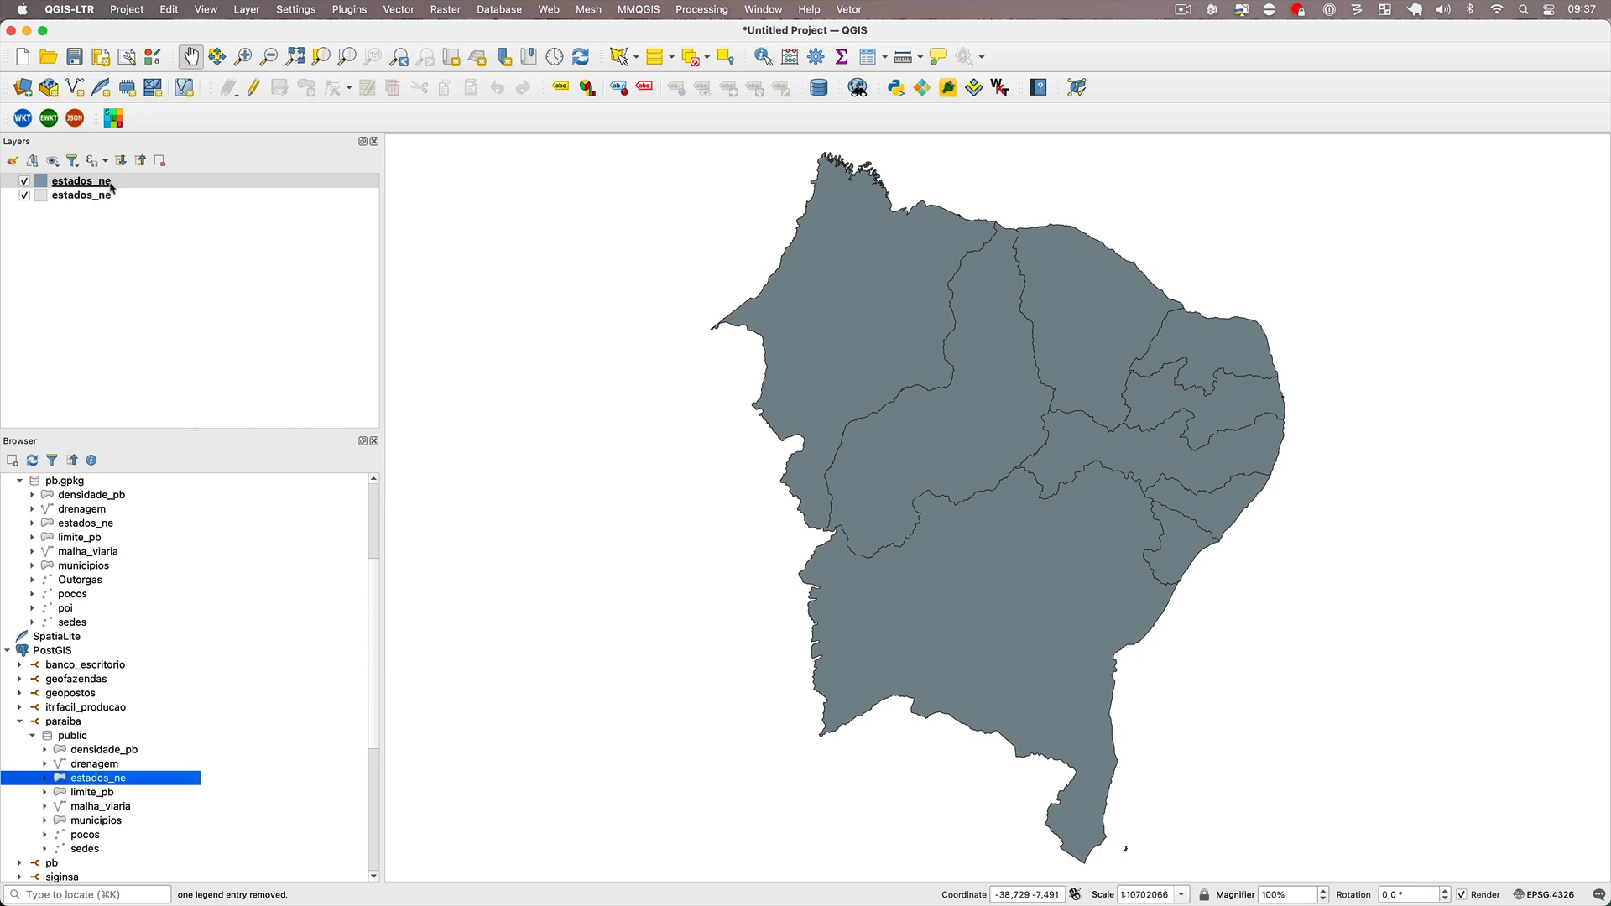
Copy all style categories from the GeoPackage estados_ne layer and paste them onto the PostGIS estados_ne layer.
{"action": "right_click", "coordinate": [95, 196]}
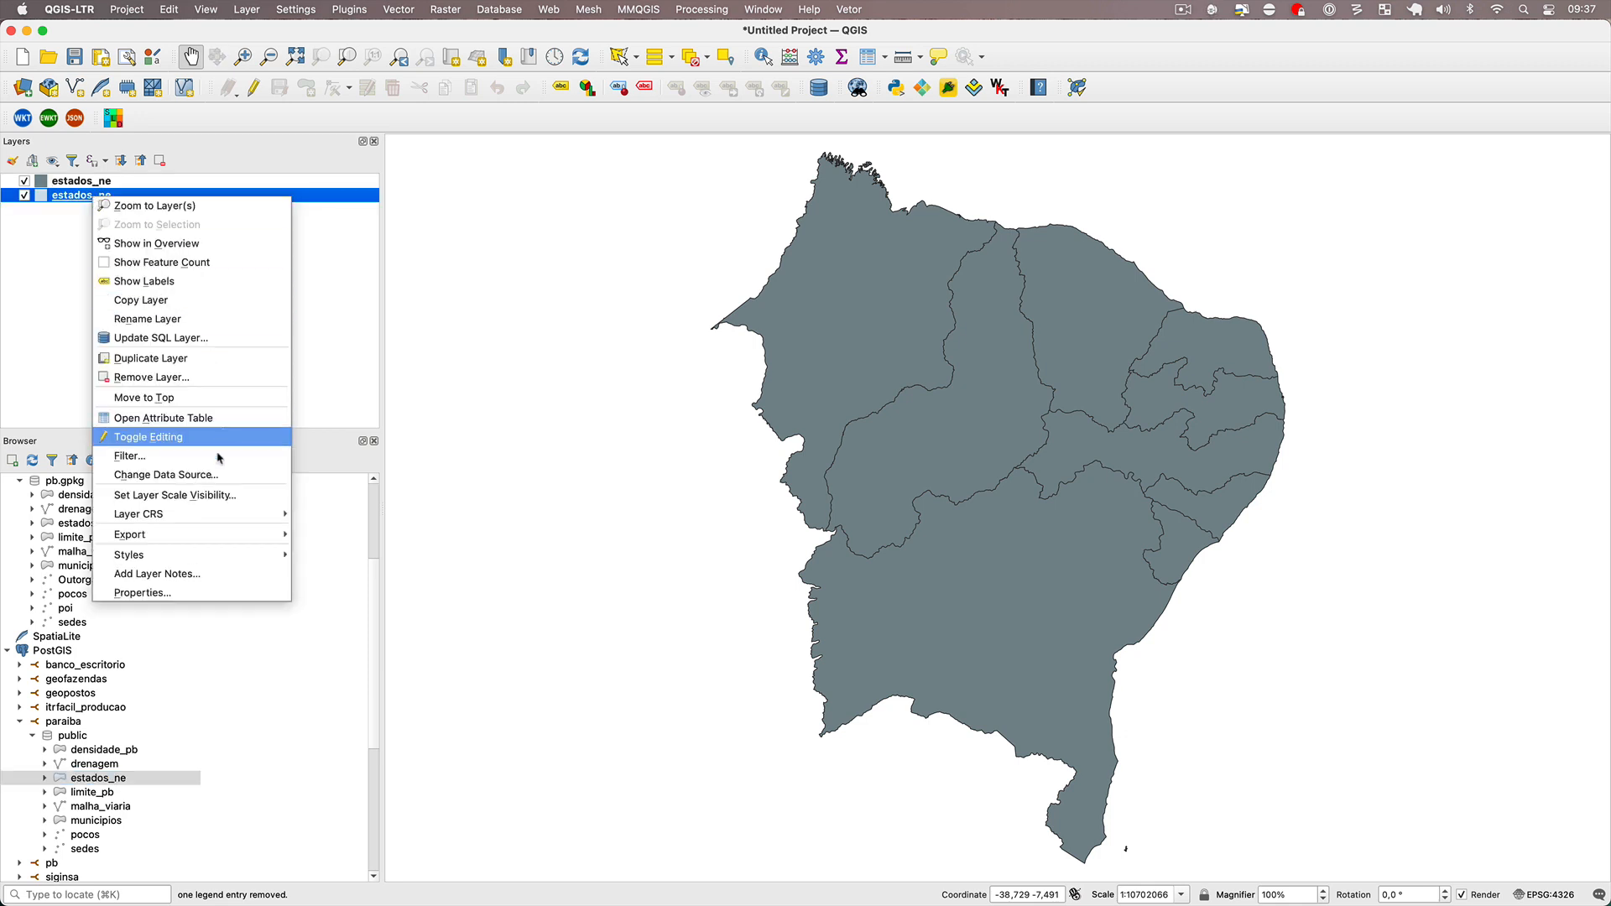
{"action": "mouse_move", "coordinate": [238, 555]}
{"action": "mouse_move", "coordinate": [332, 555]}
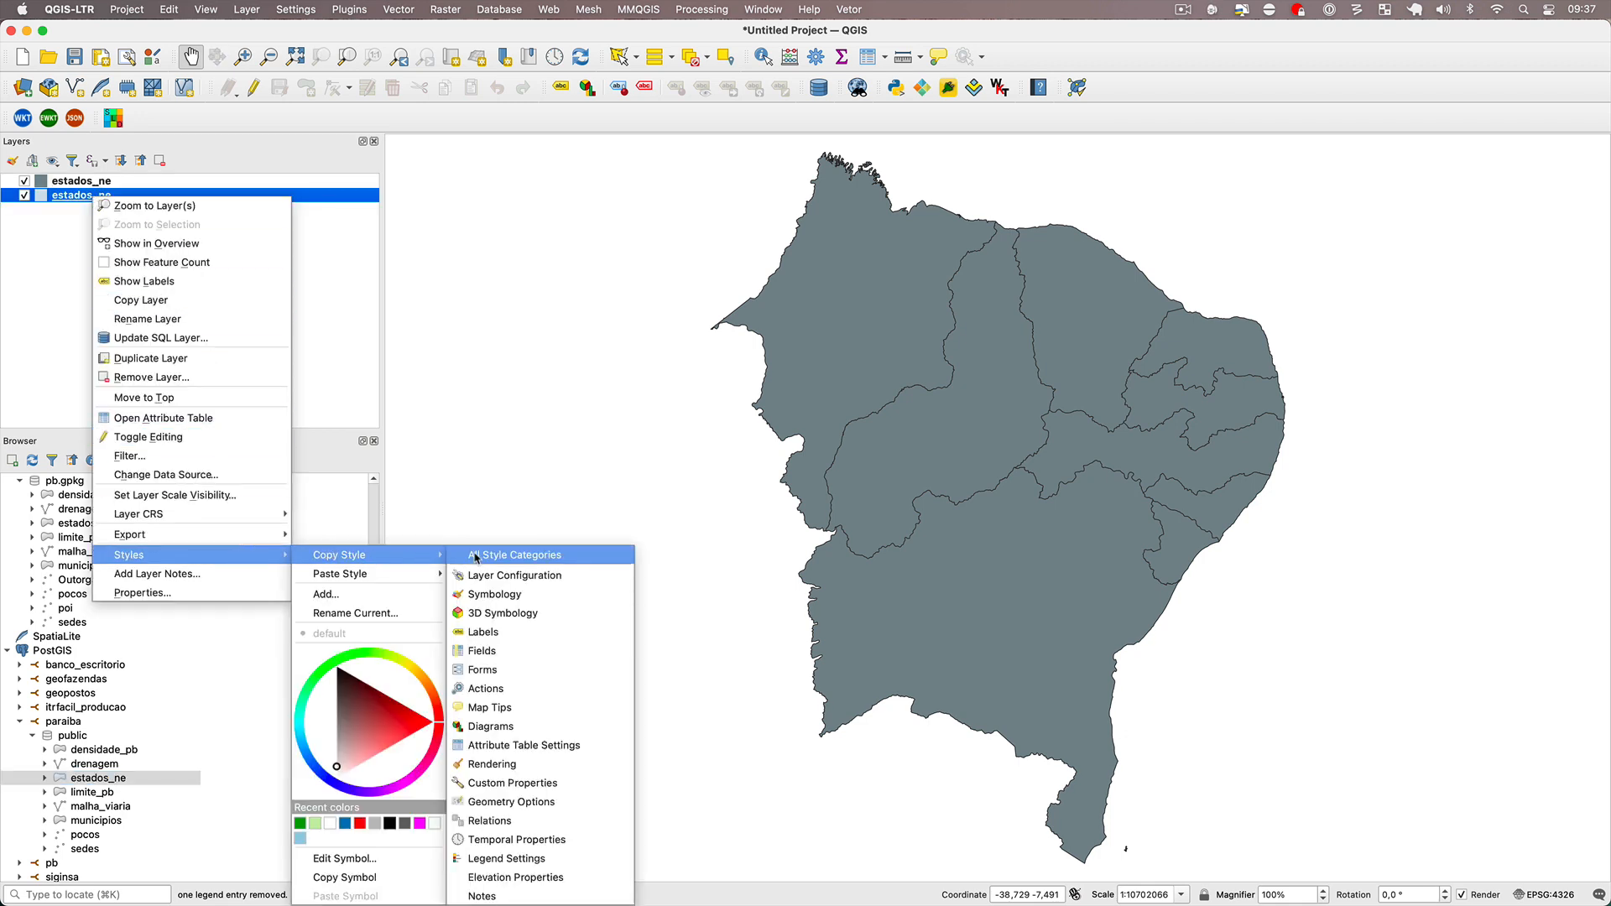
{"action": "left_click", "coordinate": [476, 555]}
{"action": "right_click", "coordinate": [170, 180]}
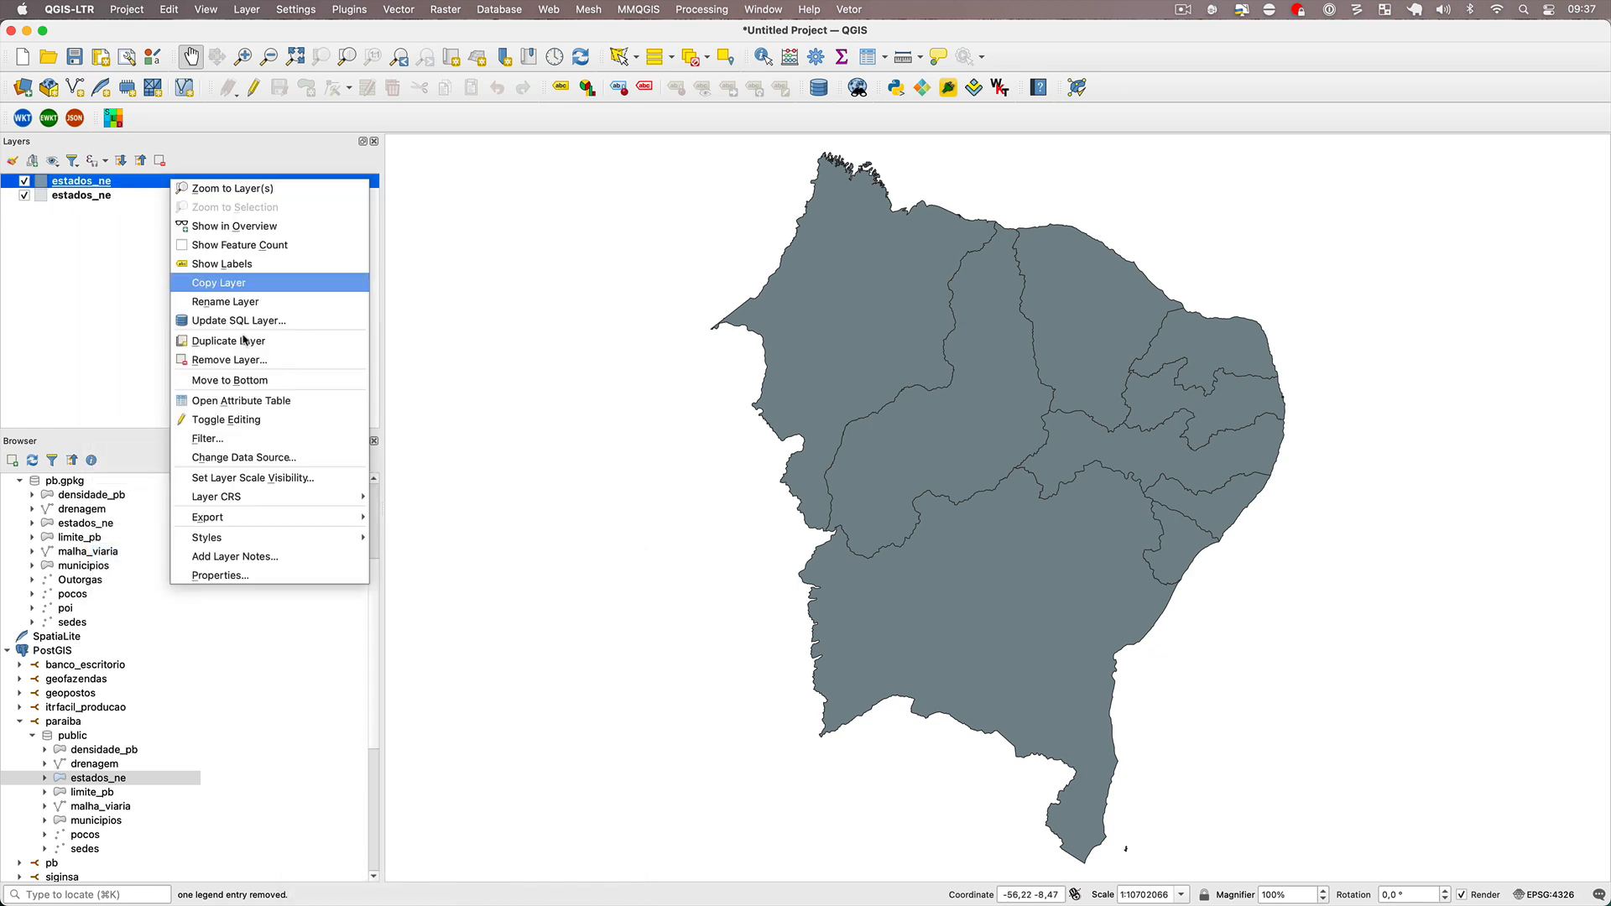
{"action": "mouse_move", "coordinate": [286, 546]}
{"action": "mouse_move", "coordinate": [419, 556]}
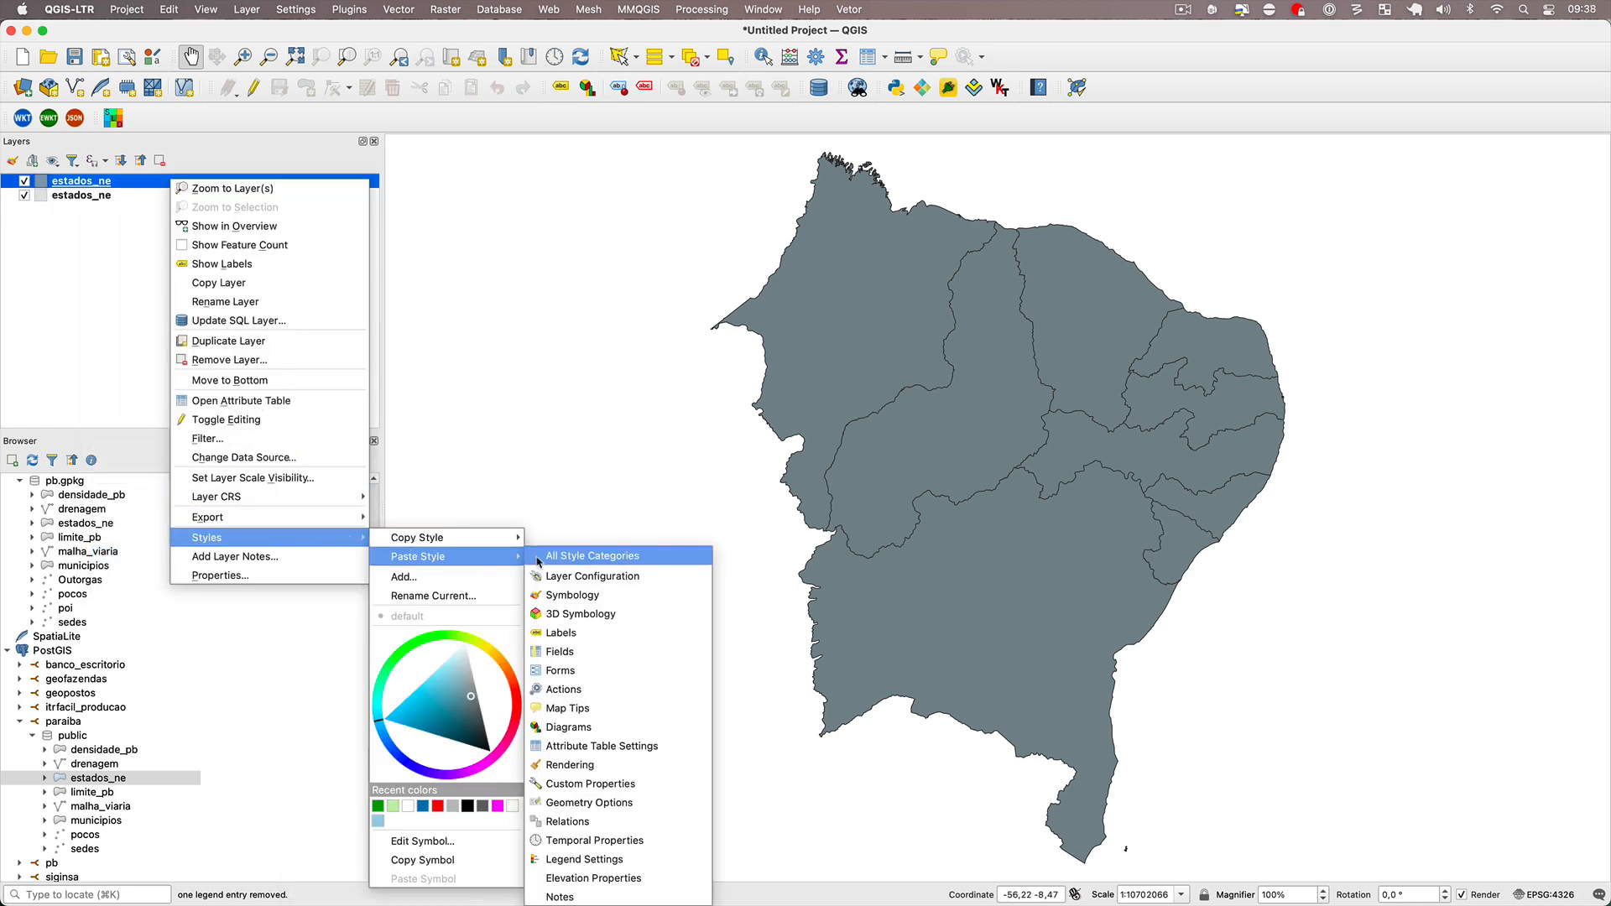
{"action": "left_click", "coordinate": [587, 556]}
Save the PostGIS estados_ne layer's style as default in the datasource database and accept the layer properties.
{"action": "right_click", "coordinate": [121, 182]}
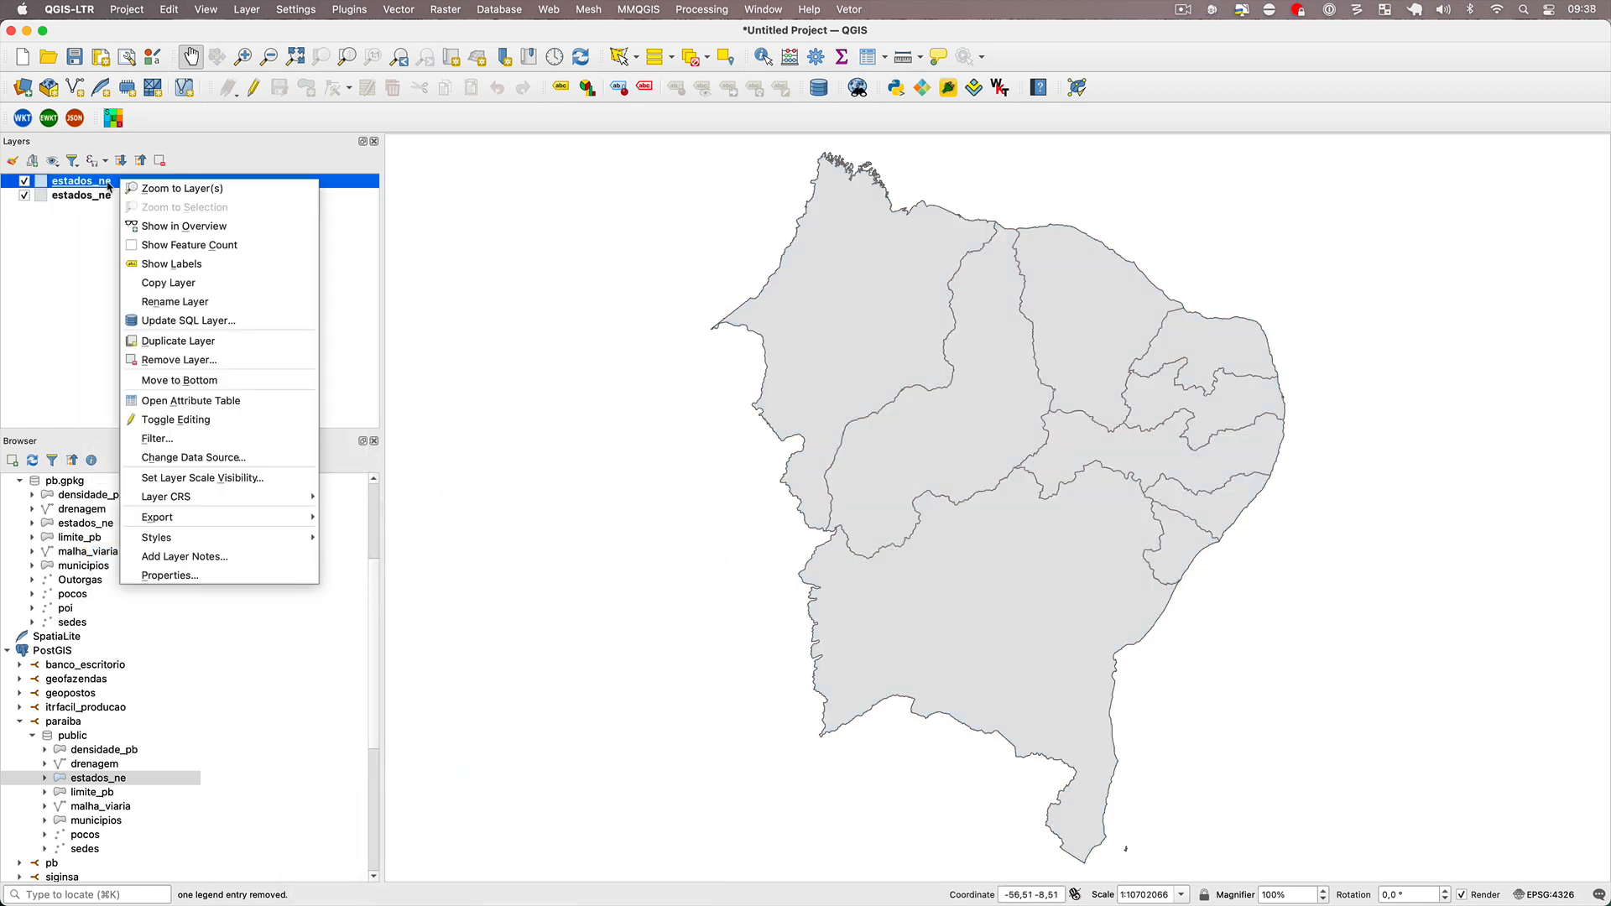
{"action": "left_click", "coordinate": [108, 184]}
{"action": "double_click", "coordinate": [105, 184]}
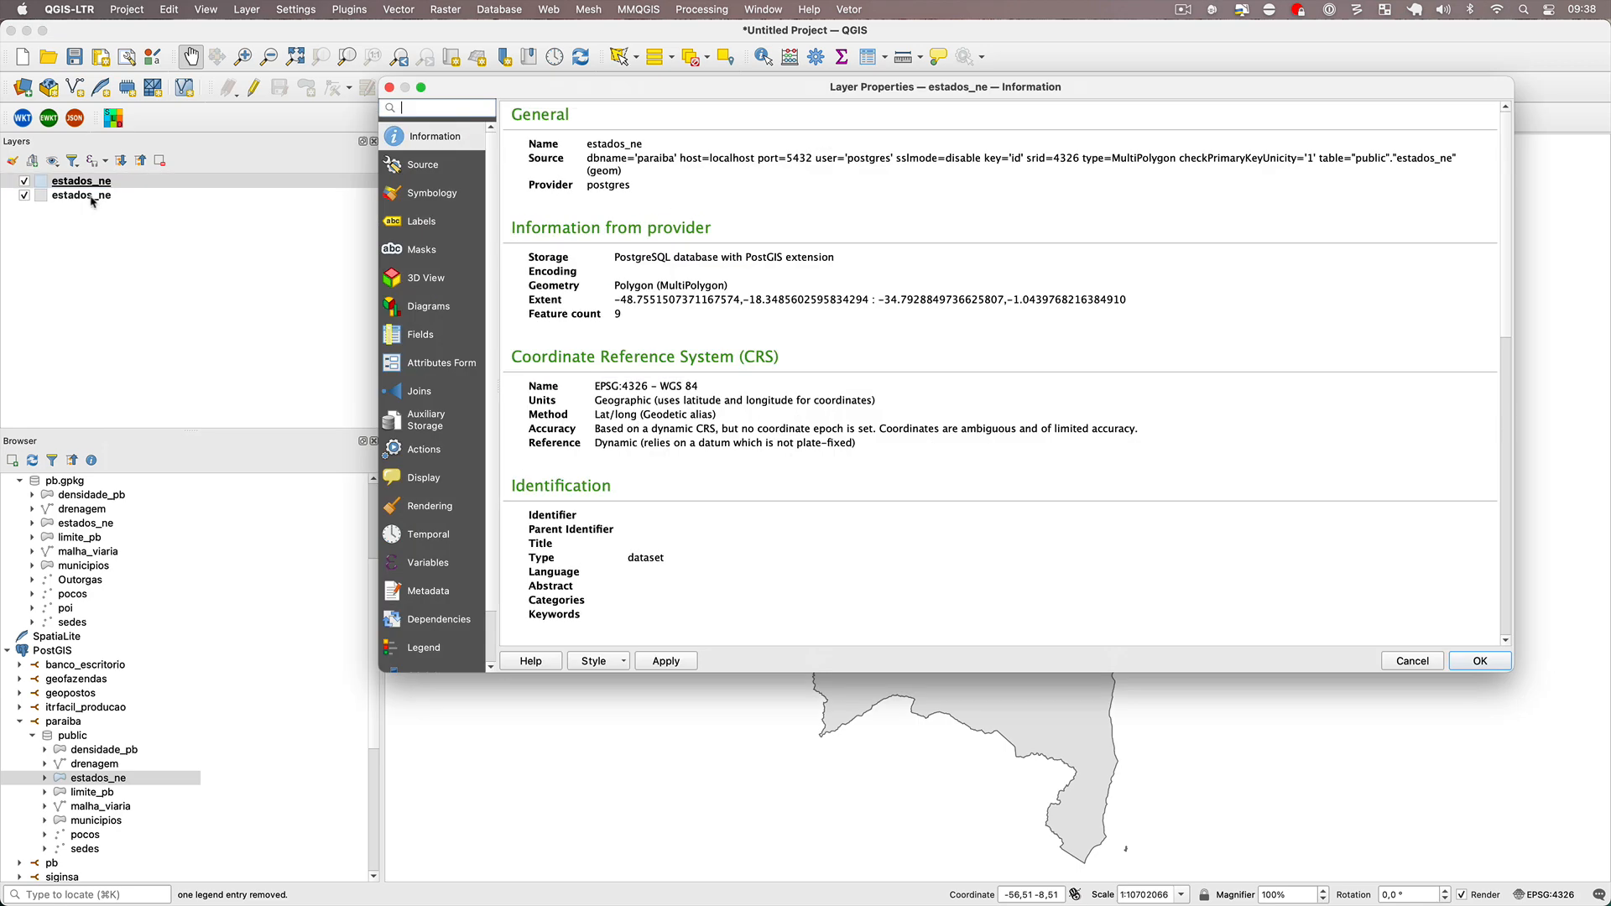
{"action": "left_click", "coordinate": [605, 663]}
{"action": "left_click", "coordinate": [619, 720]}
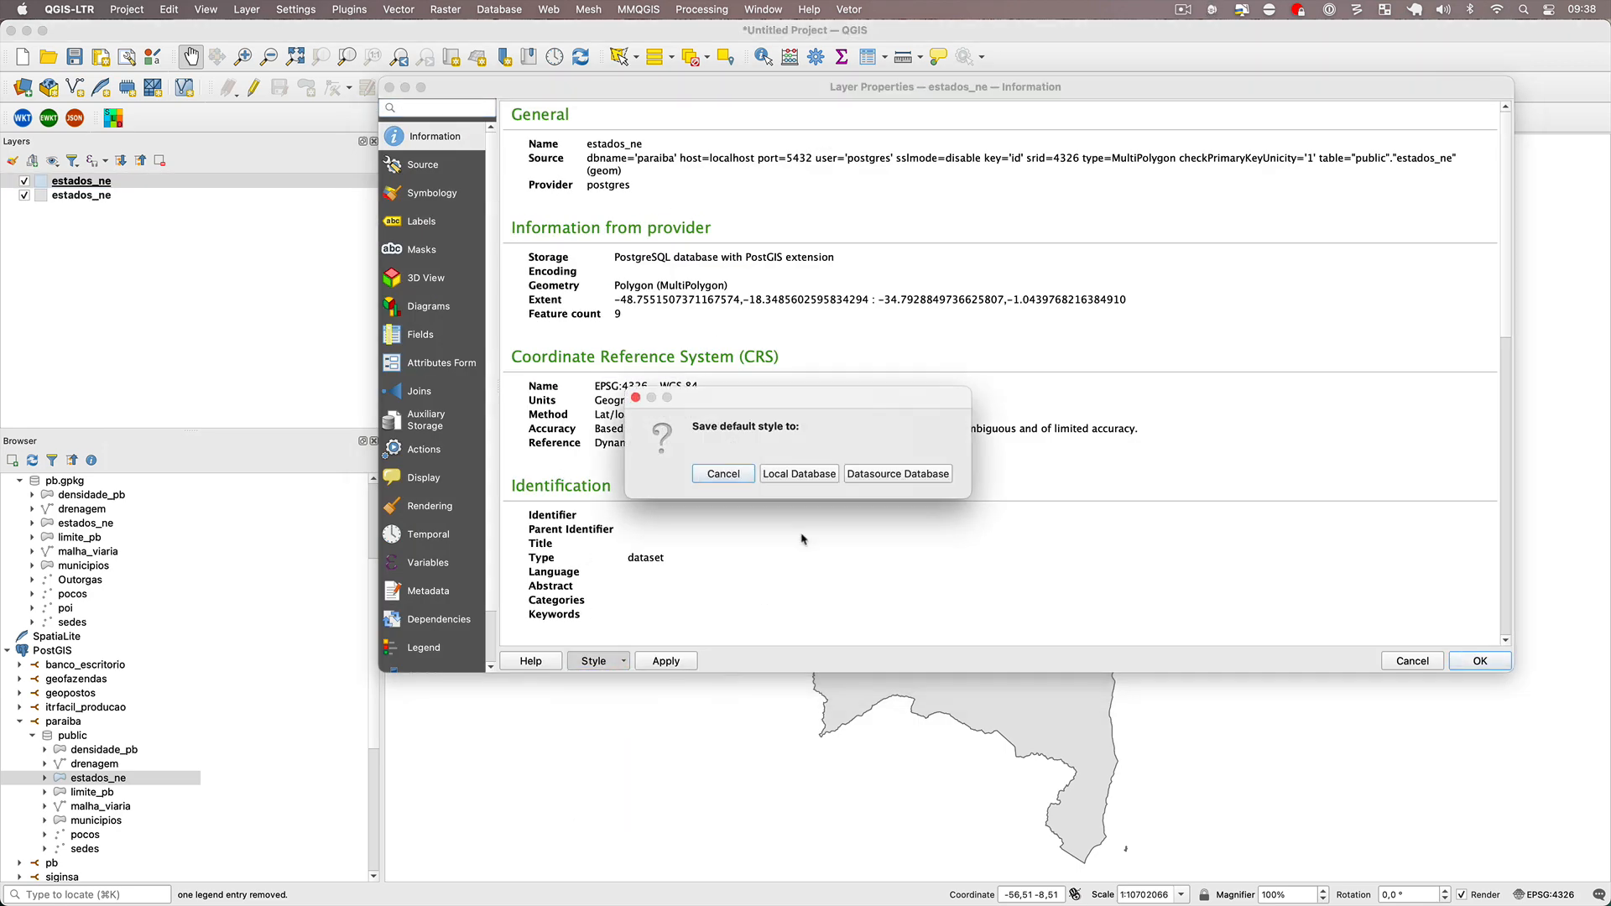
{"action": "left_click", "coordinate": [883, 474]}
{"action": "left_click", "coordinate": [1480, 661]}
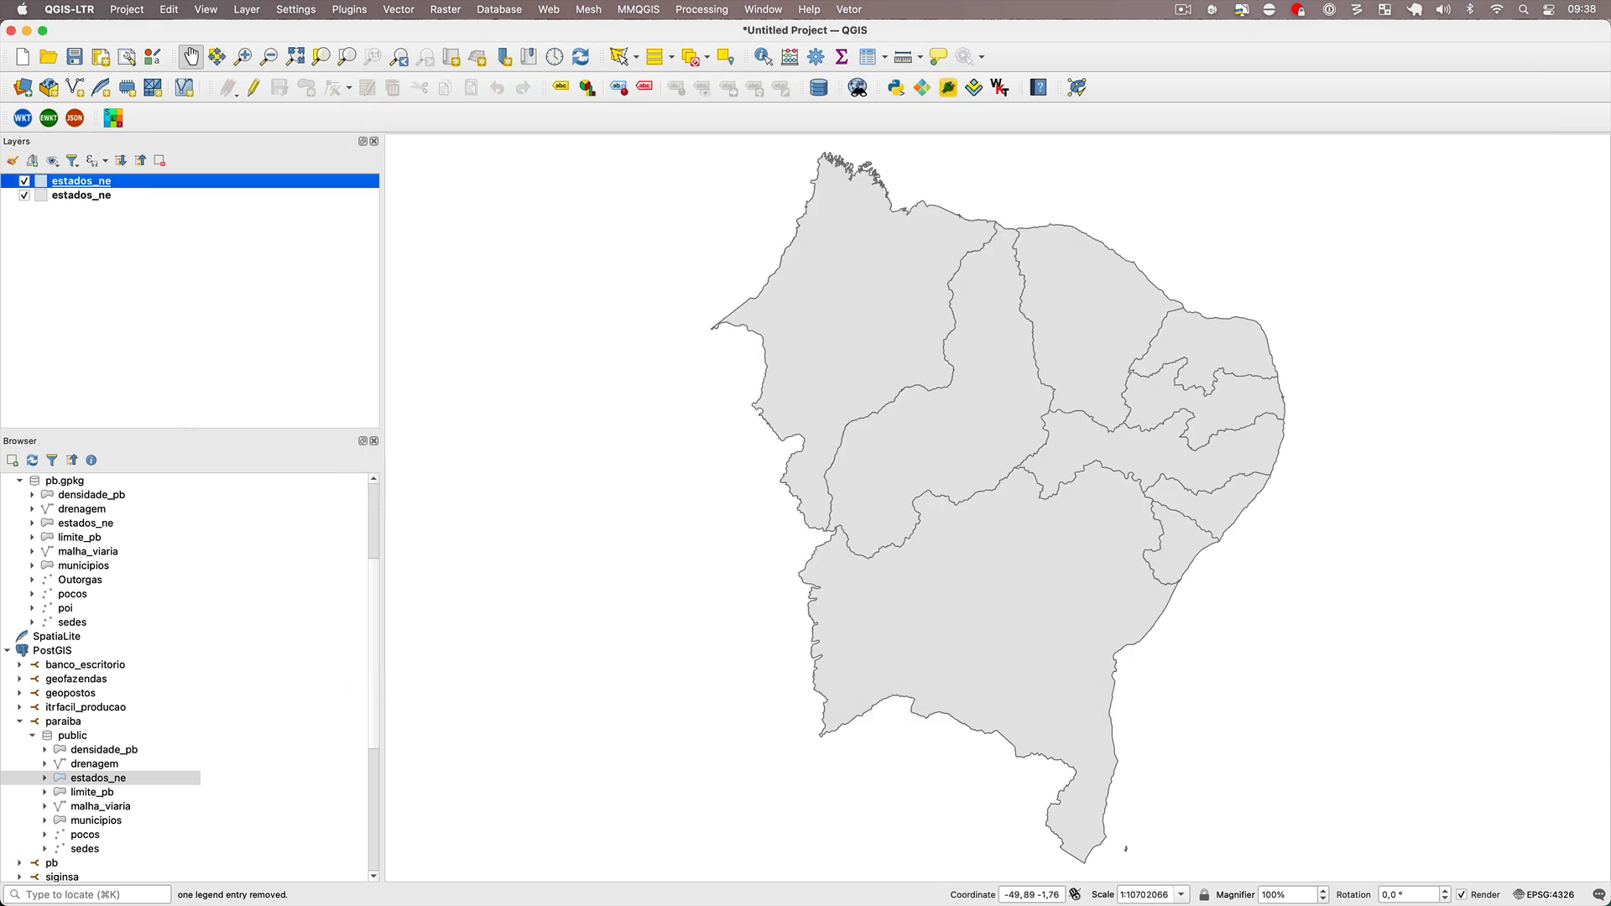
Start a new project without saving and load limite_pb from both the PostGIS paraiba database and pb.gpkg.
{"action": "left_click", "coordinate": [23, 56]}
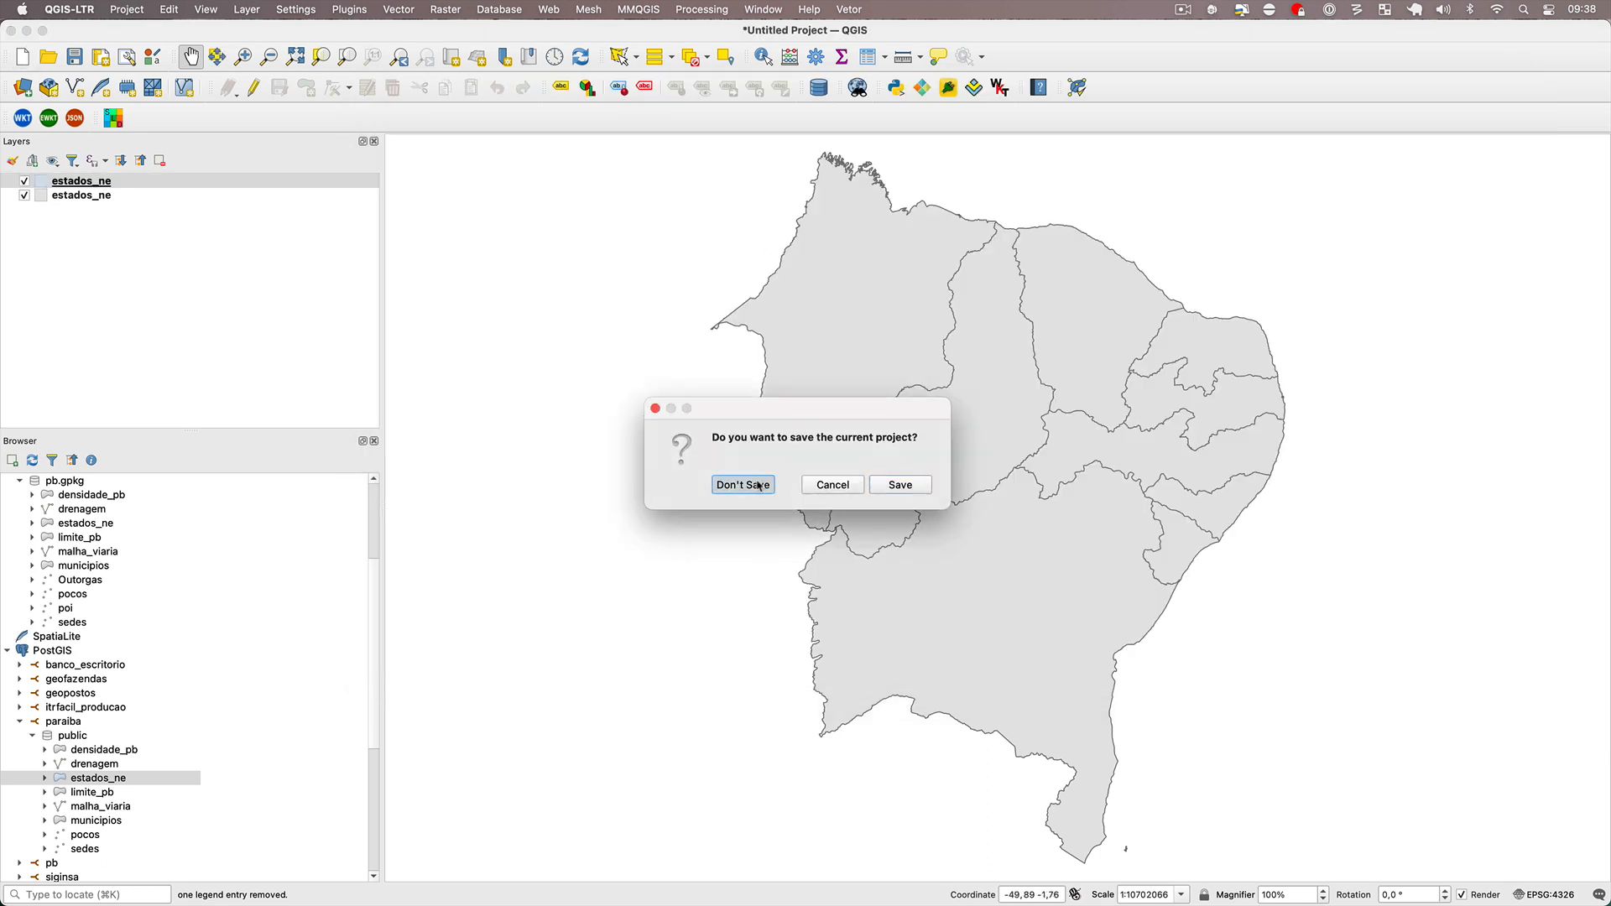
{"action": "left_click", "coordinate": [718, 484]}
{"action": "double_click", "coordinate": [109, 797]}
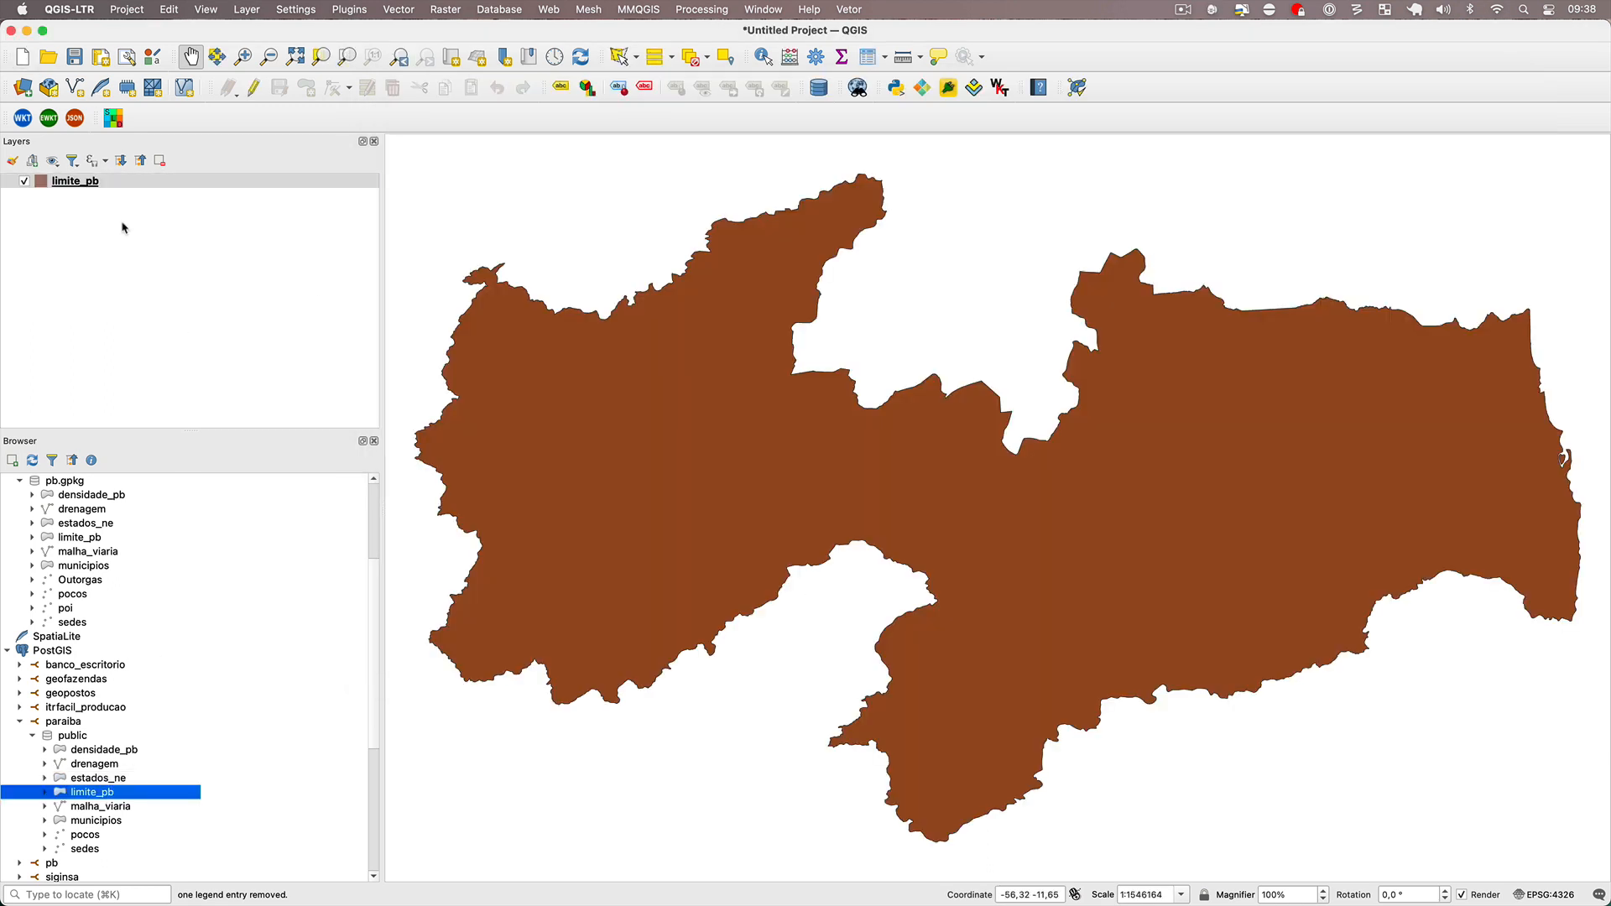
{"action": "double_click", "coordinate": [92, 544]}
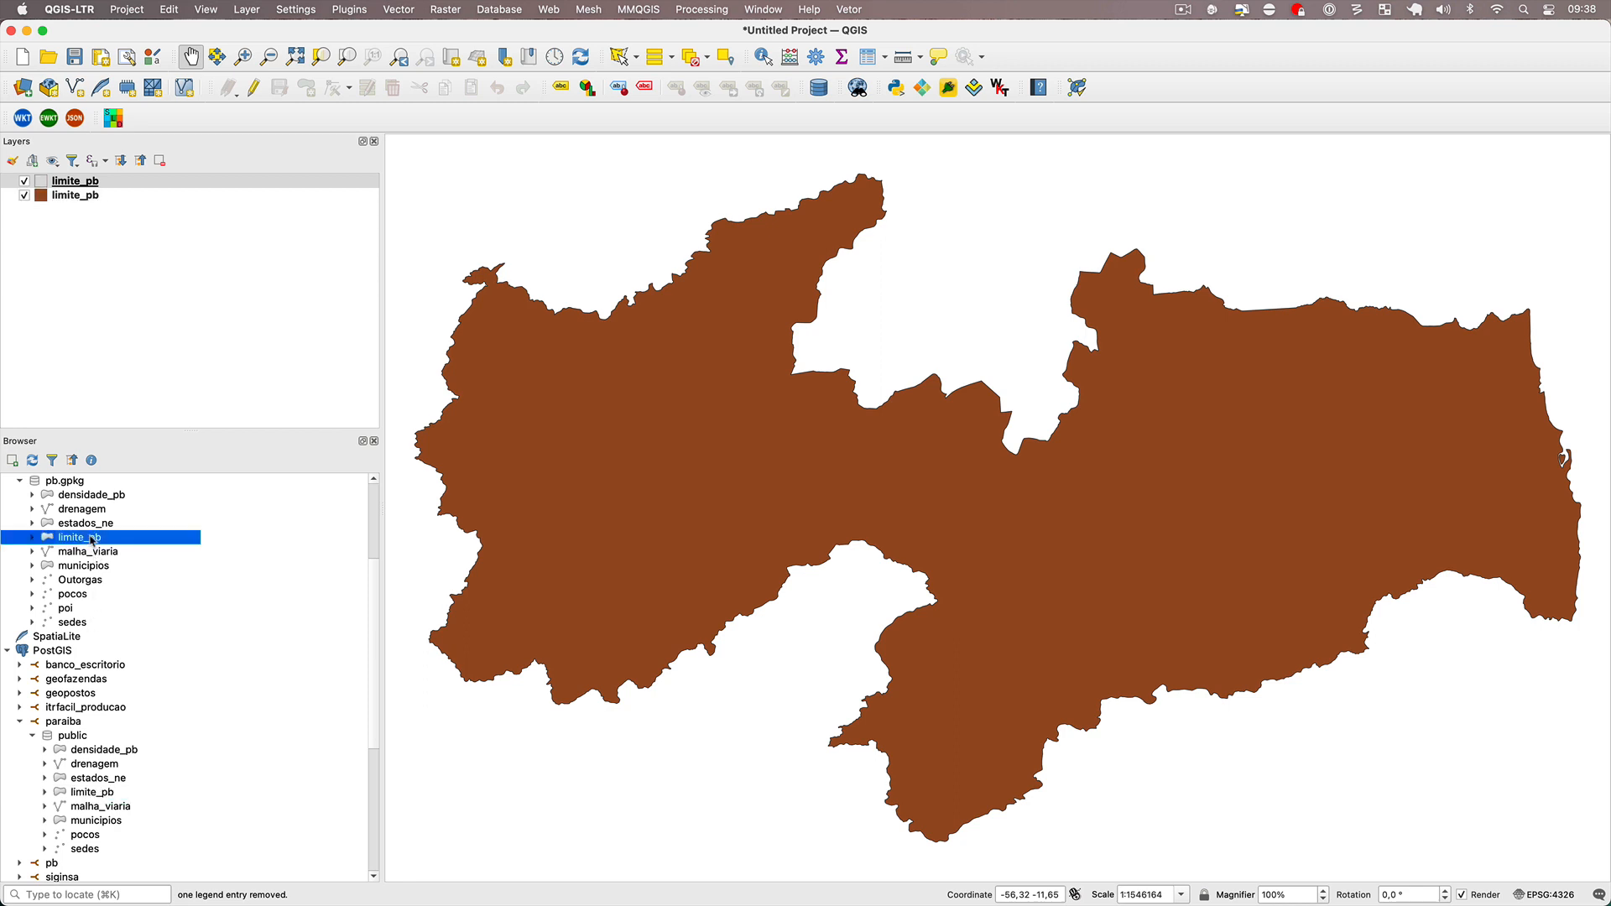
Copy all style categories from the GeoPackage limite_pb layer and paste them onto the PostGIS limite_pb layer.
{"action": "right_click", "coordinate": [82, 182]}
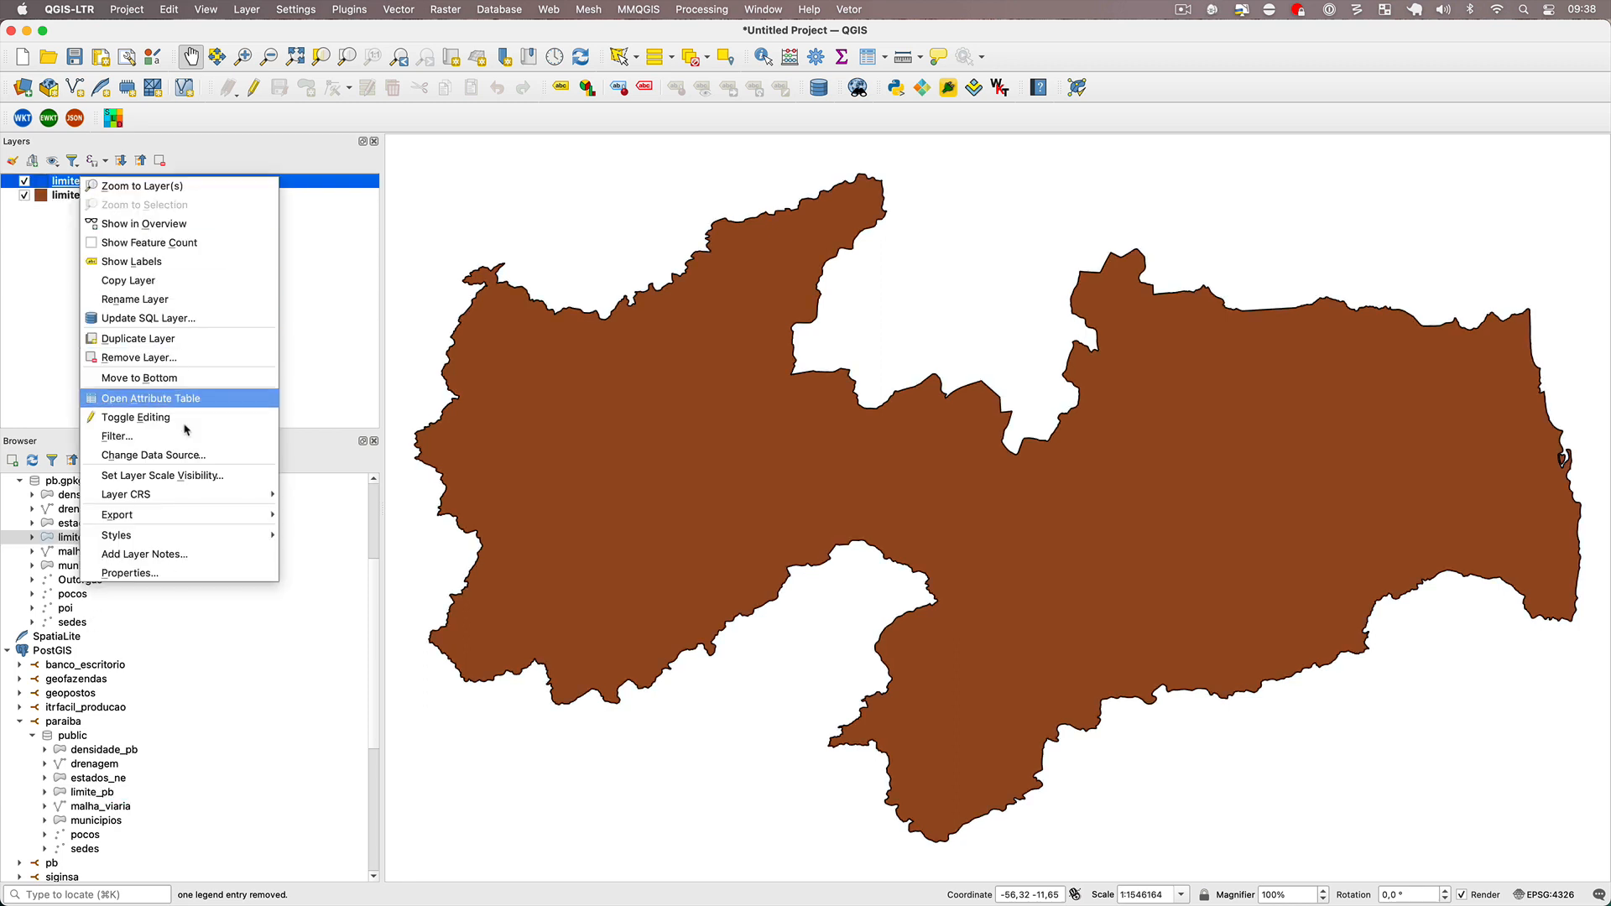
{"action": "mouse_move", "coordinate": [244, 535]}
{"action": "mouse_move", "coordinate": [335, 534]}
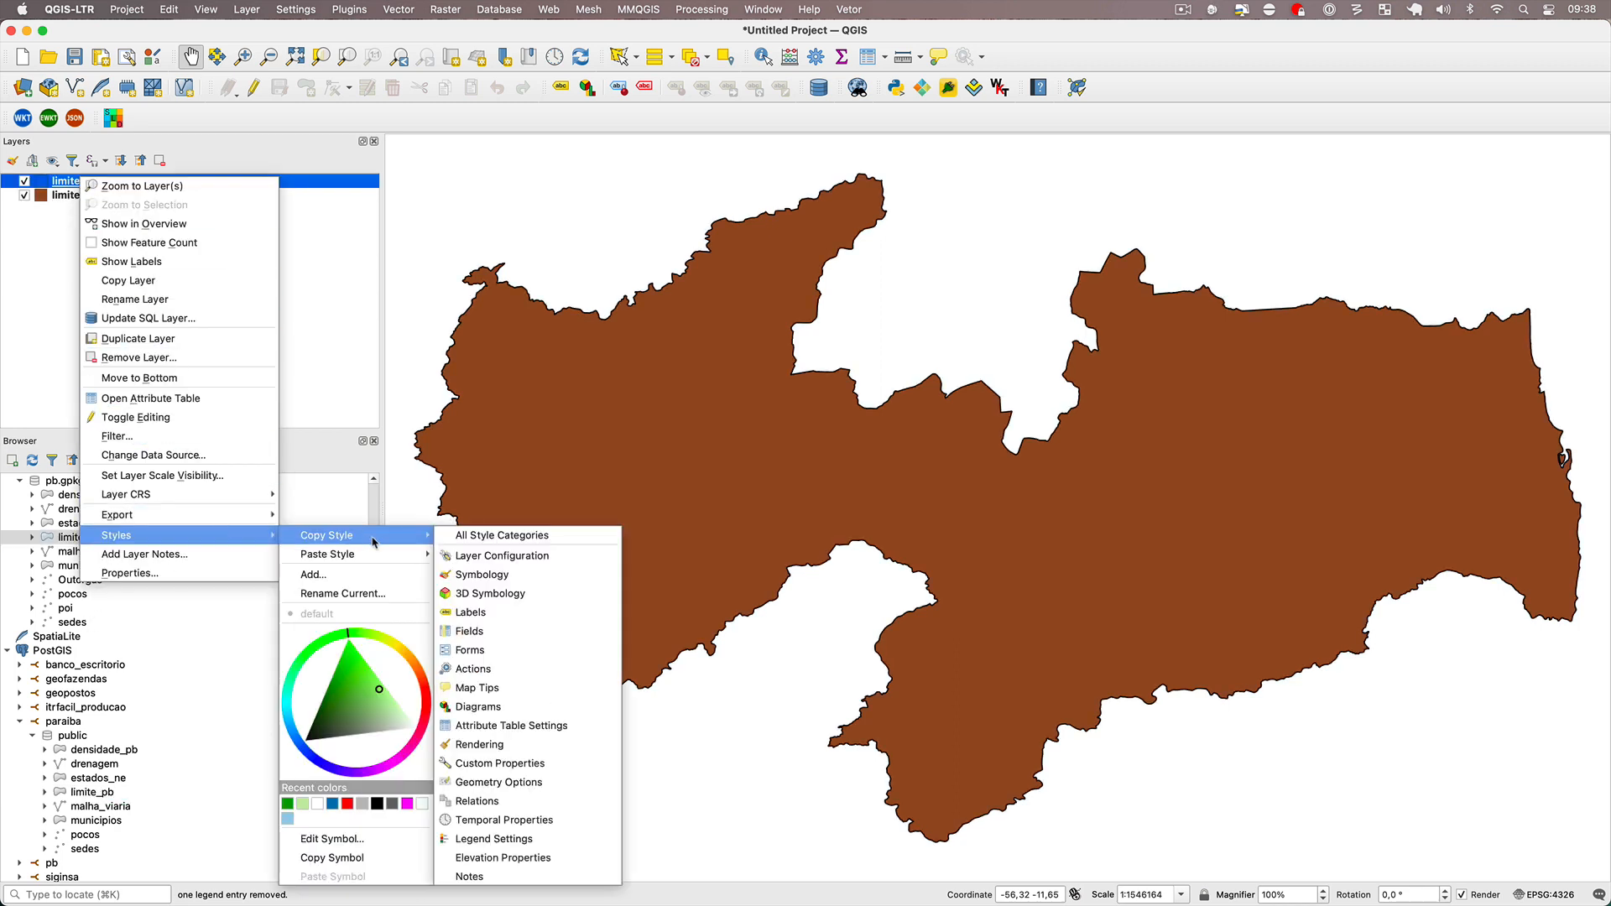
{"action": "left_click", "coordinate": [480, 554]}
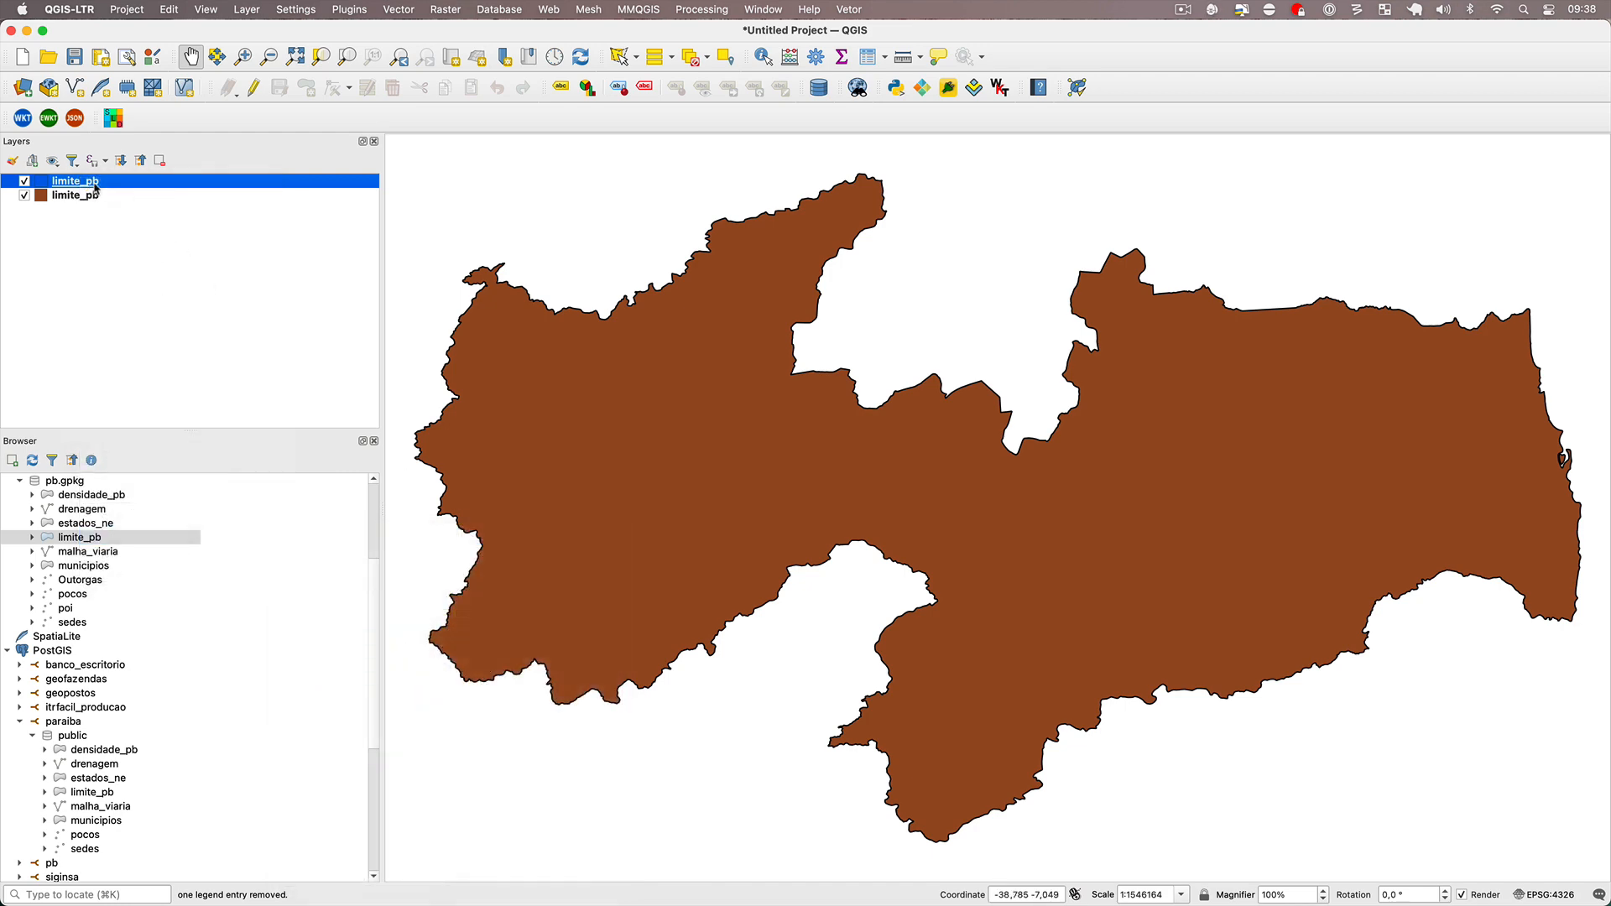
{"action": "right_click", "coordinate": [99, 195]}
{"action": "mouse_move", "coordinate": [235, 550]}
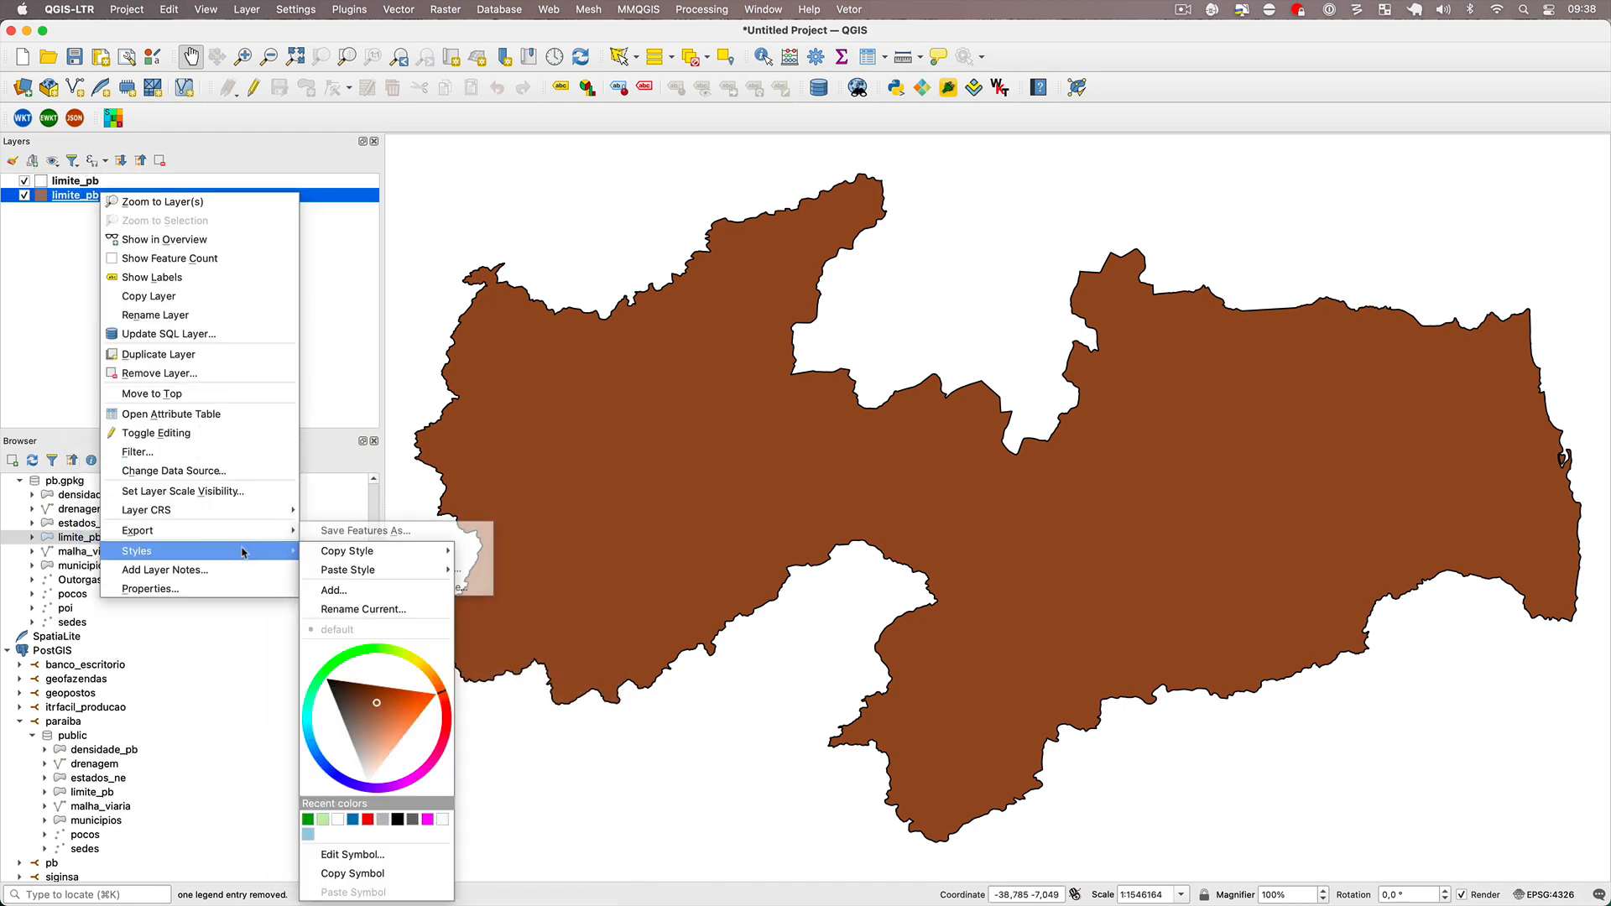
{"action": "mouse_move", "coordinate": [403, 570]}
{"action": "left_click", "coordinate": [514, 576]}
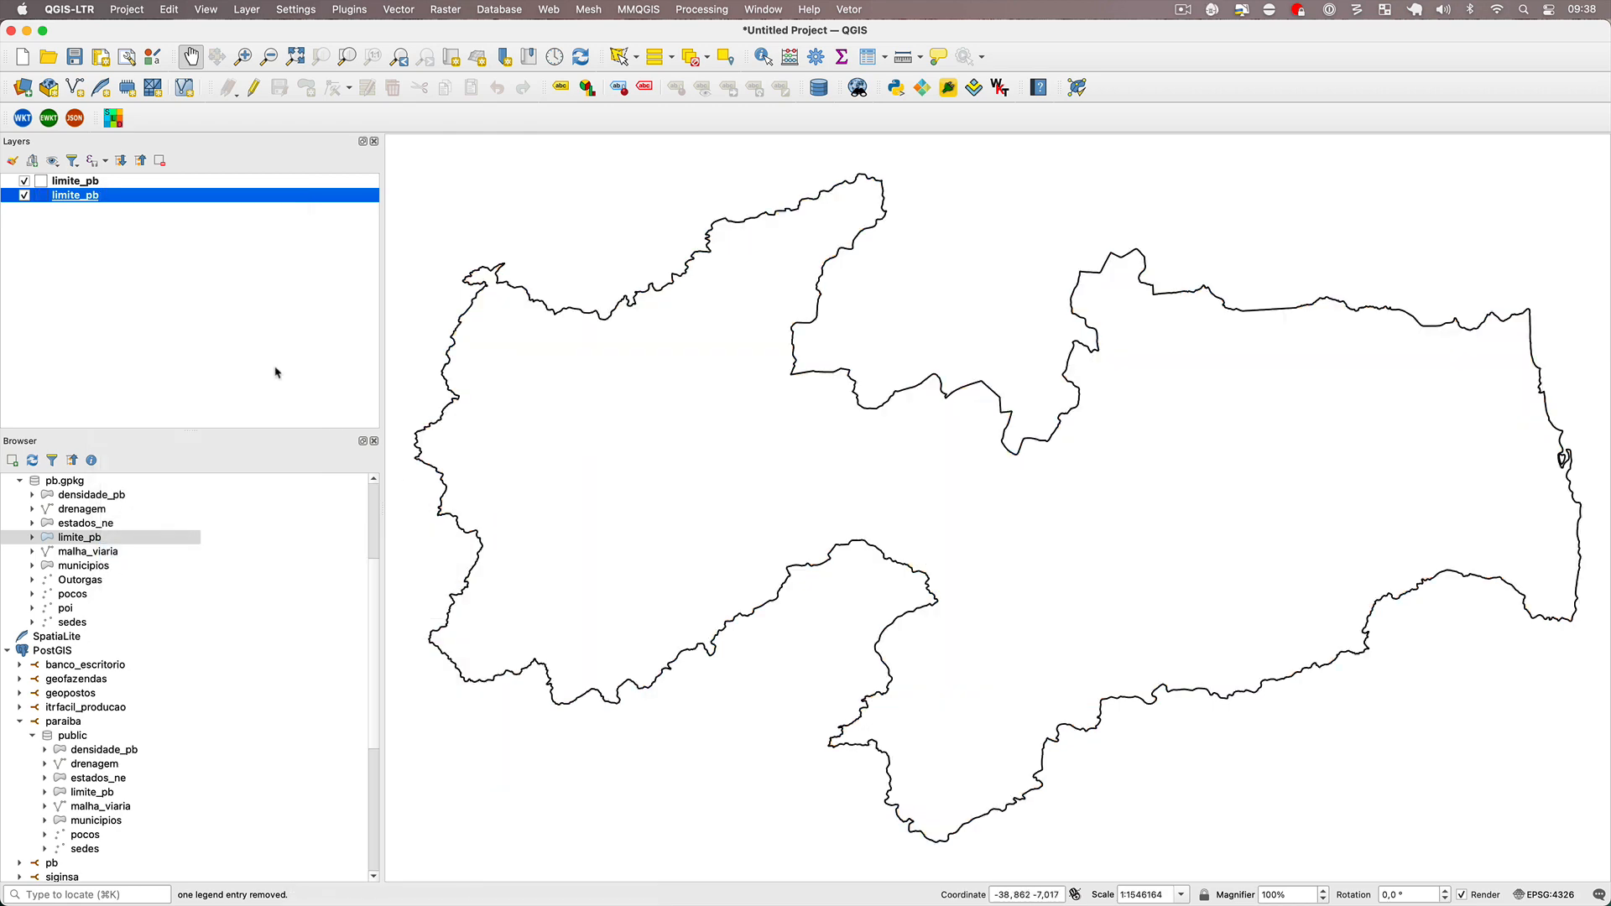
Open the layer properties of the PostGIS limite_pb layer.
{"action": "double_click", "coordinate": [95, 198]}
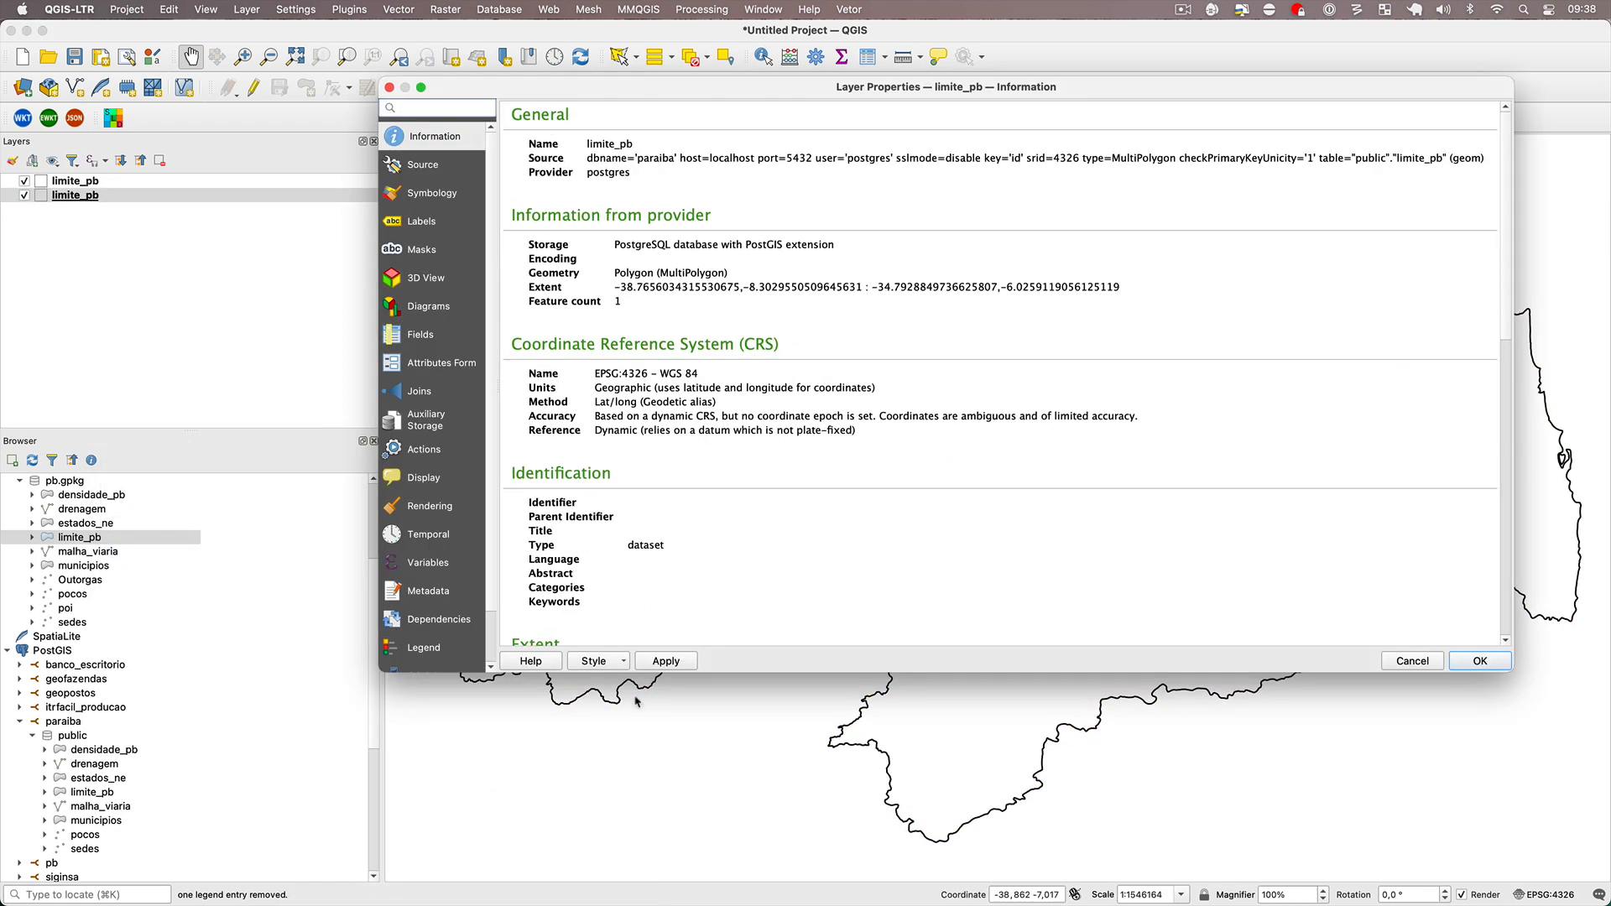
{"action": "left_click", "coordinate": [621, 661]}
{"action": "left_click", "coordinate": [653, 699]}
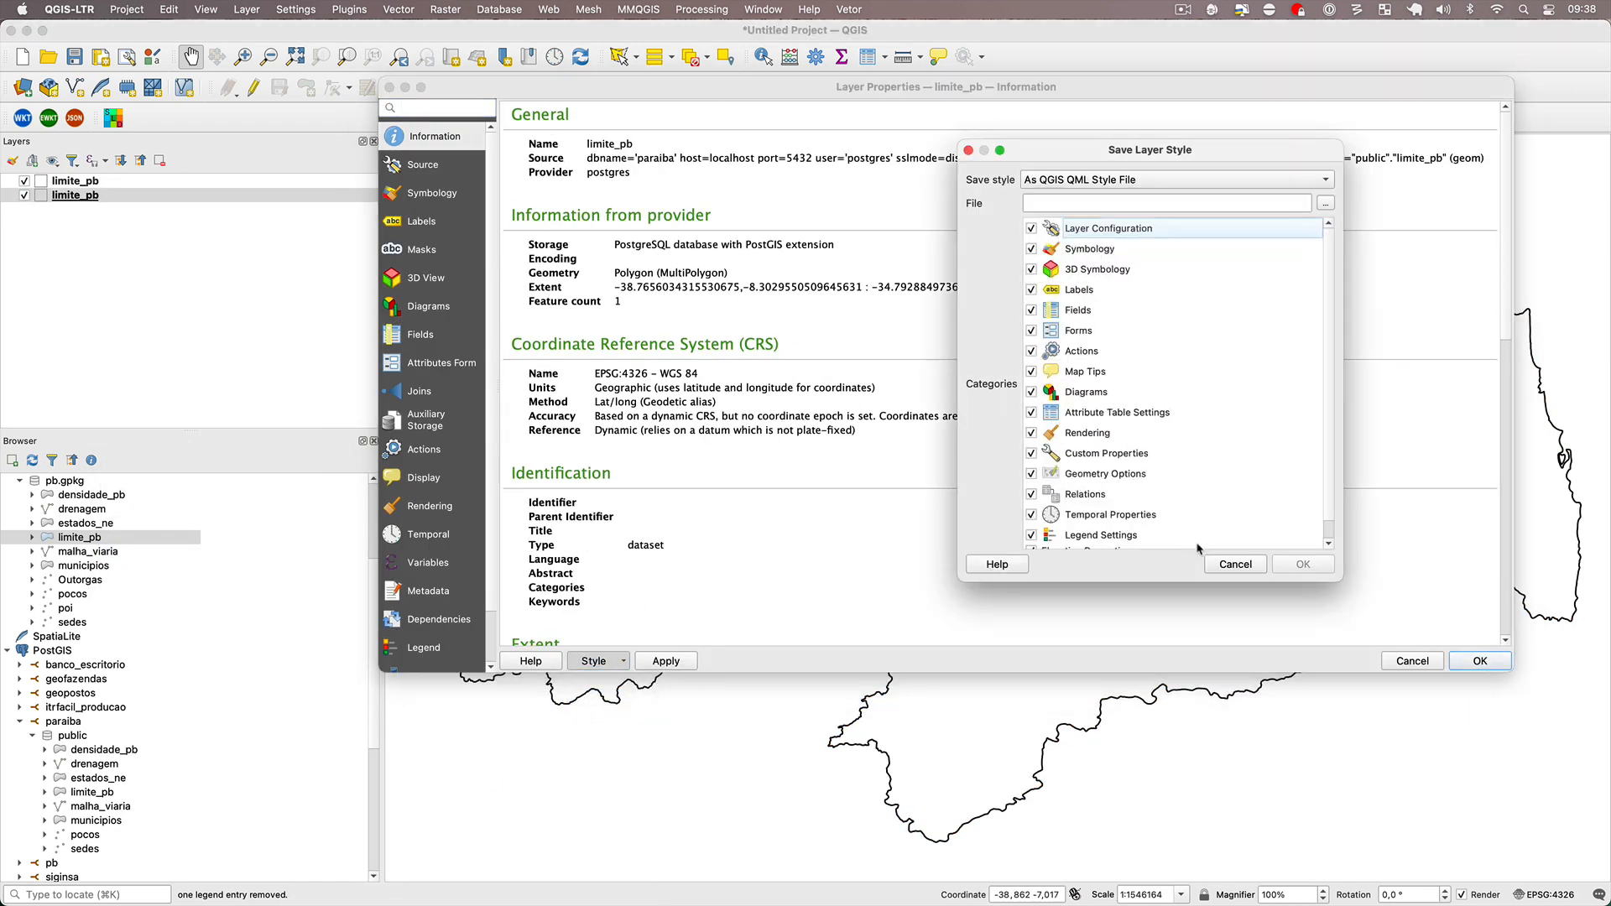
{"action": "key", "text": "Escape"}
{"action": "left_click", "coordinate": [617, 666]}
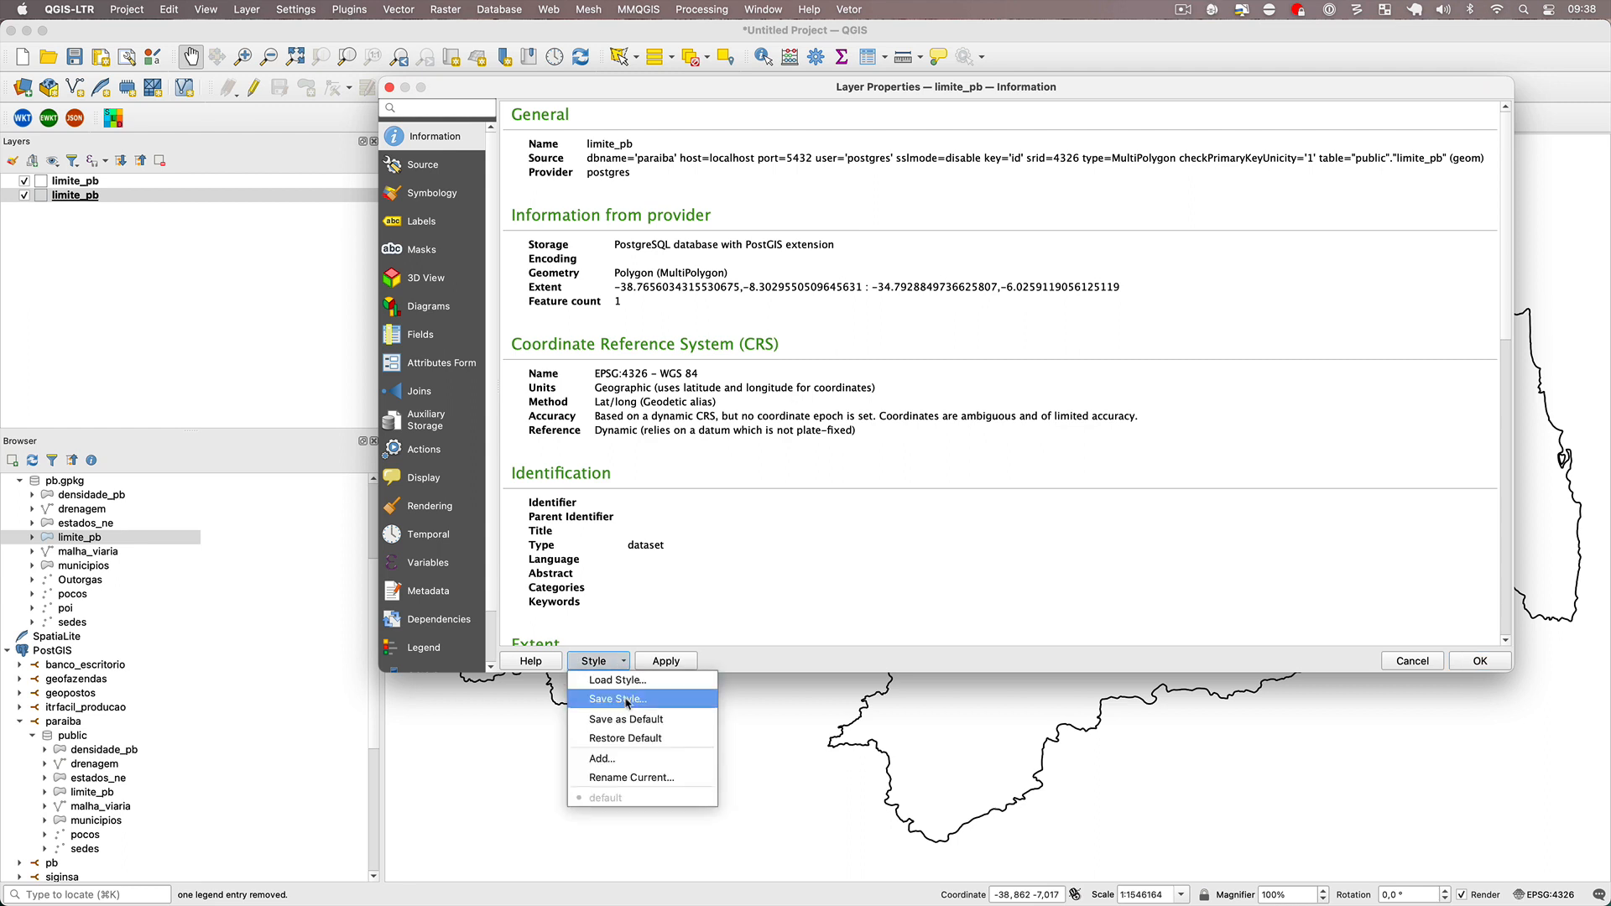
{"action": "left_click", "coordinate": [629, 699]}
{"action": "key", "text": "Escape"}
Save the PostGIS limite_pb layer's style as default in the datasource database and accept the layer properties.
{"action": "left_click", "coordinate": [598, 662]}
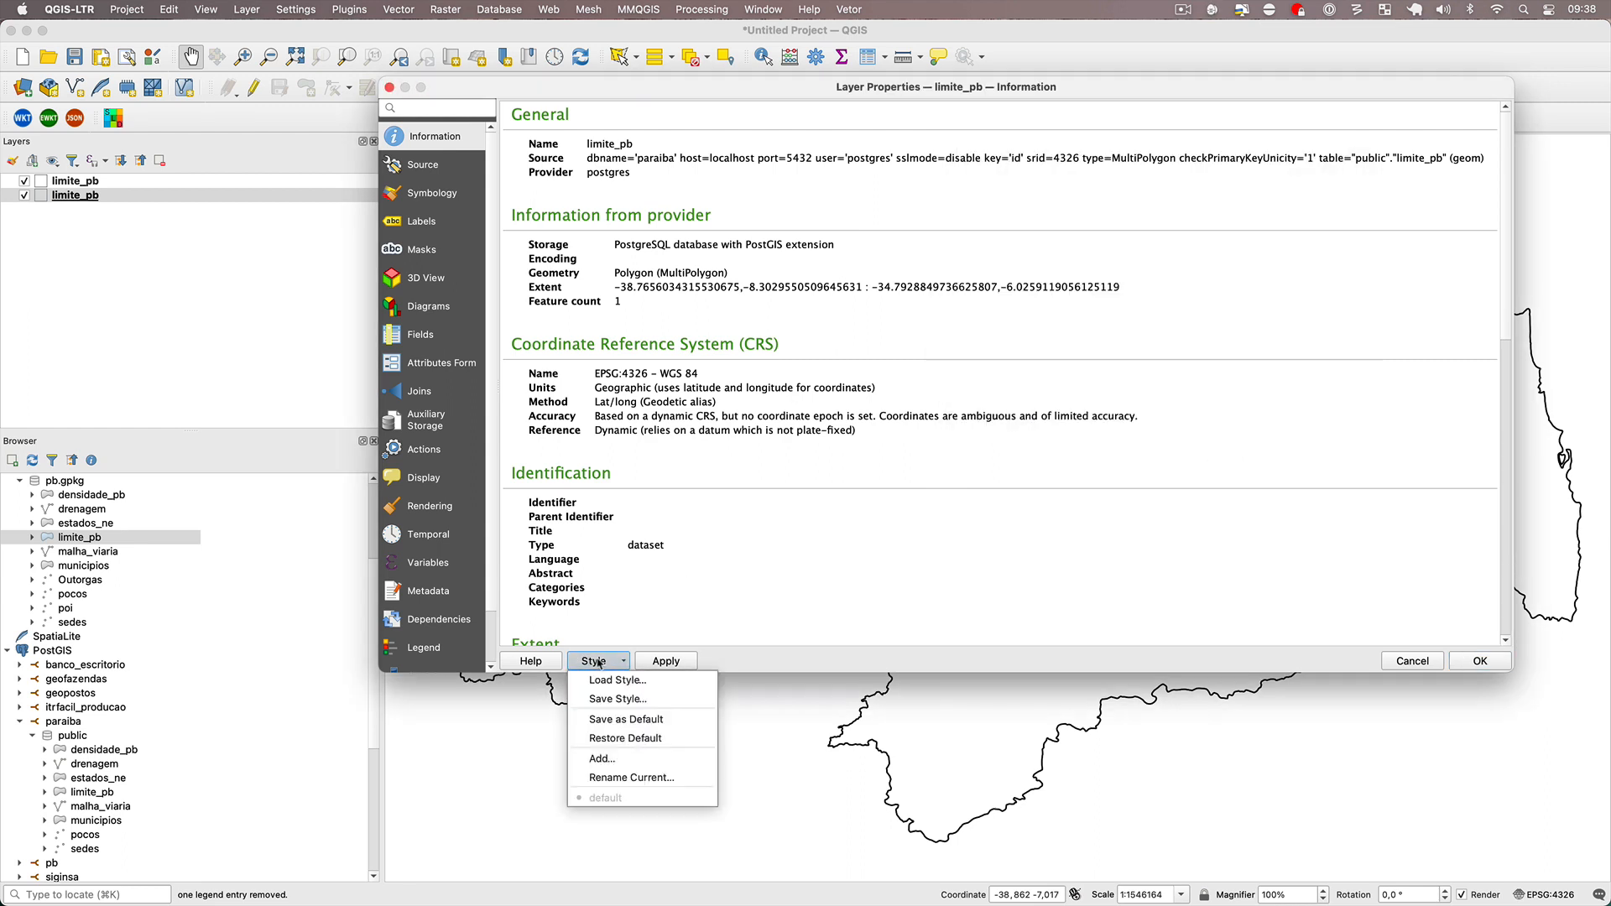
{"action": "left_click", "coordinate": [636, 724]}
{"action": "left_click", "coordinate": [901, 475]}
{"action": "left_click", "coordinate": [1480, 662]}
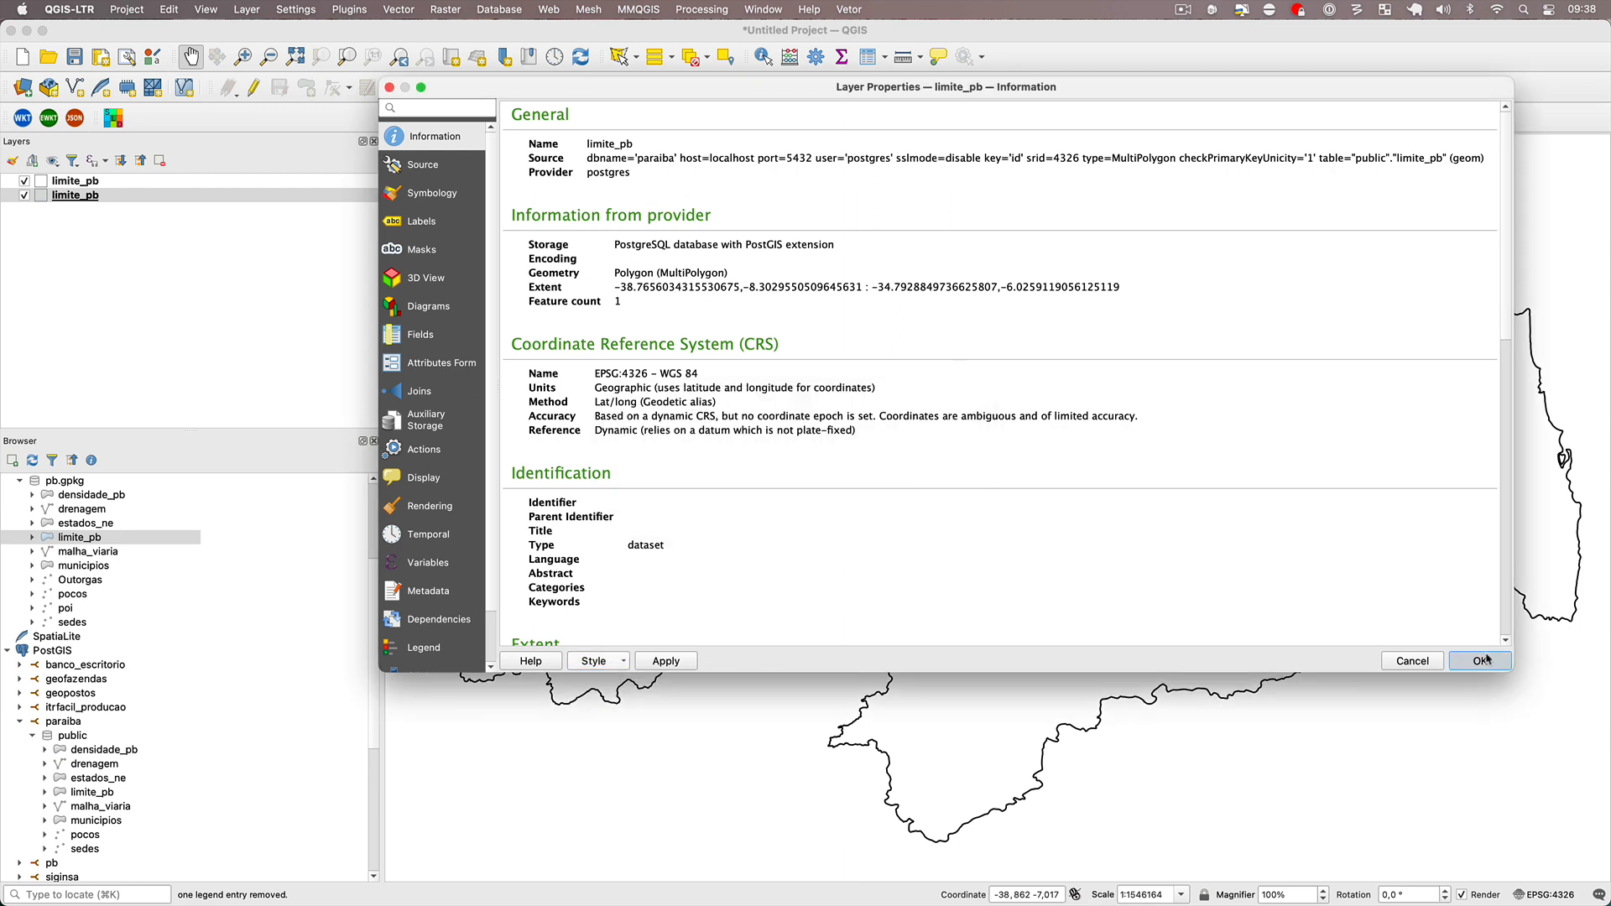
Start a new project without saving and load malha_viaria from both pb.gpkg and the PostGIS paraiba database.
{"action": "left_click", "coordinate": [23, 56]}
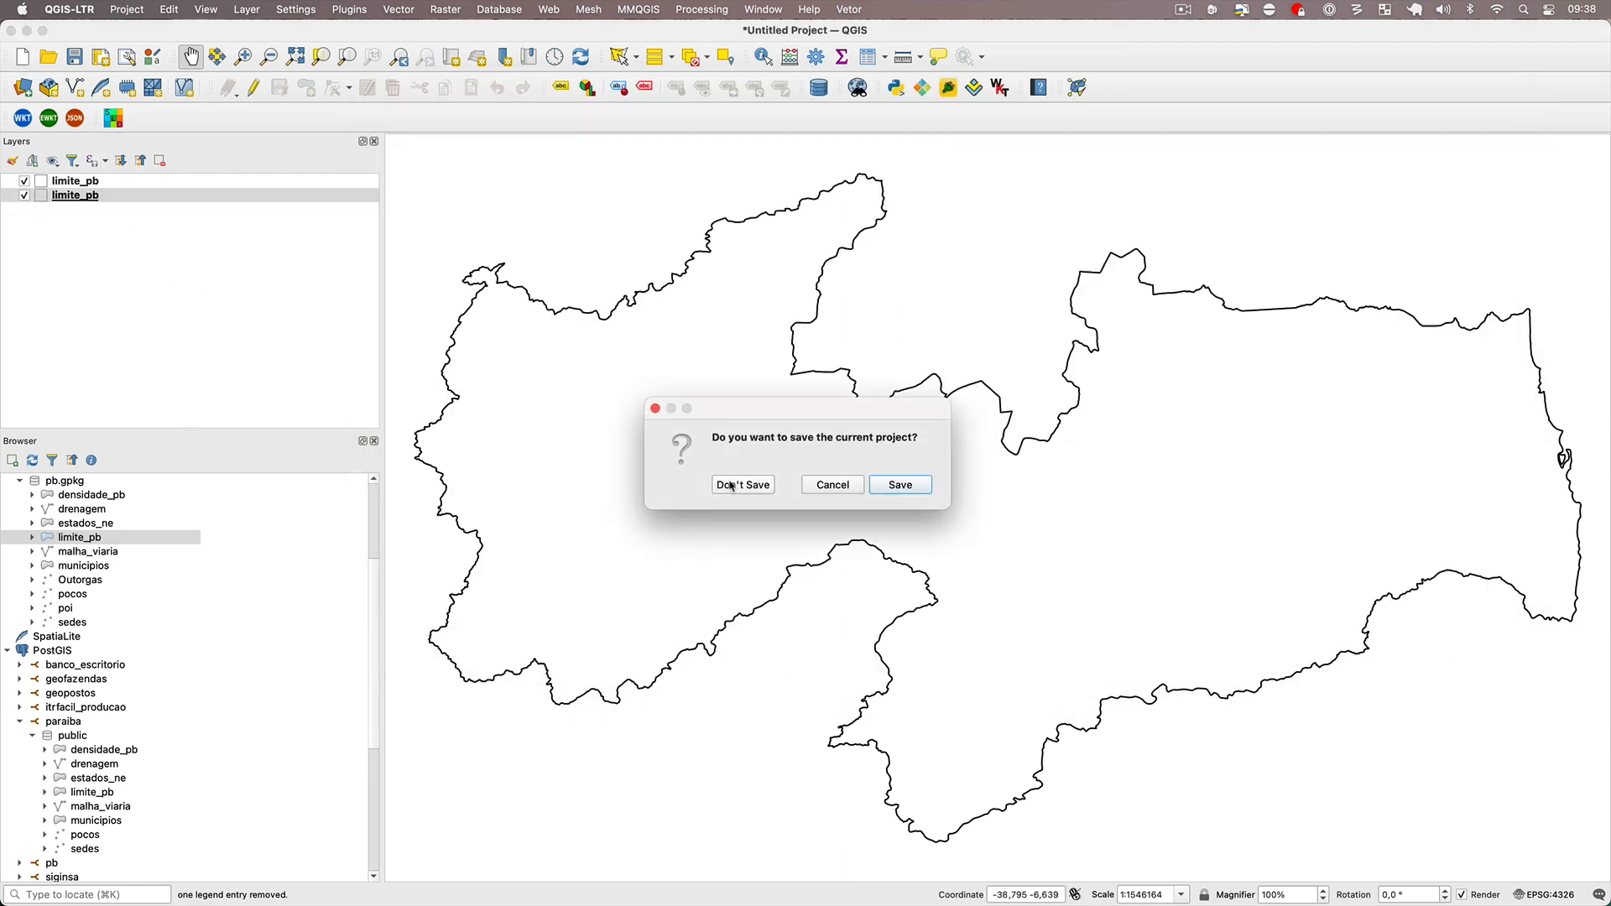
{"action": "left_click", "coordinate": [739, 485]}
{"action": "double_click", "coordinate": [84, 556]}
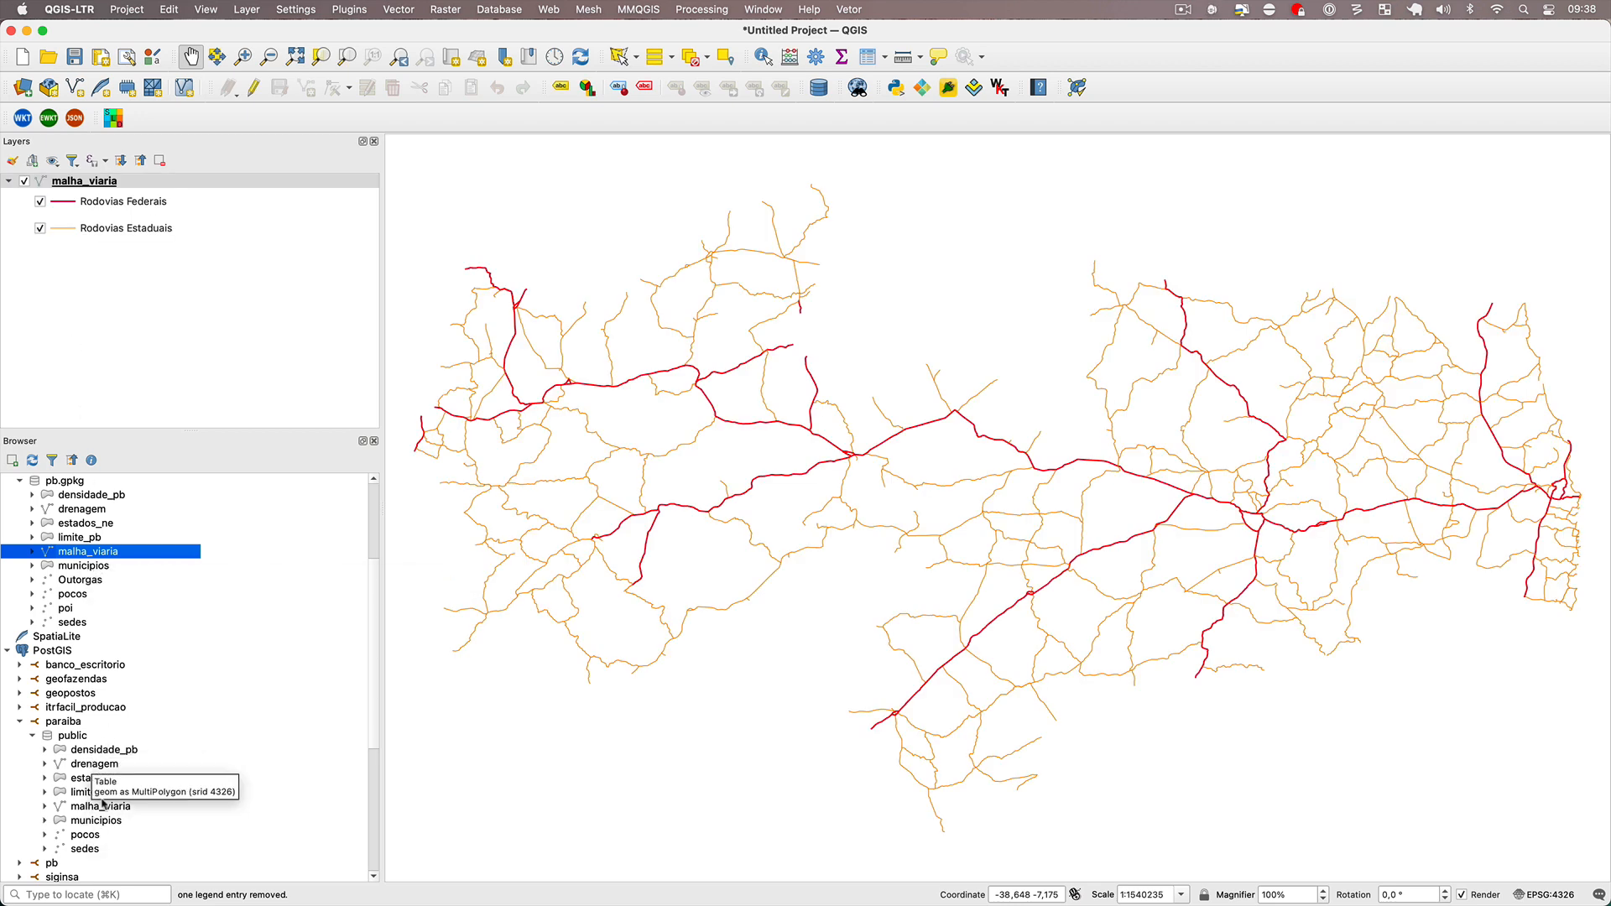
{"action": "double_click", "coordinate": [117, 808]}
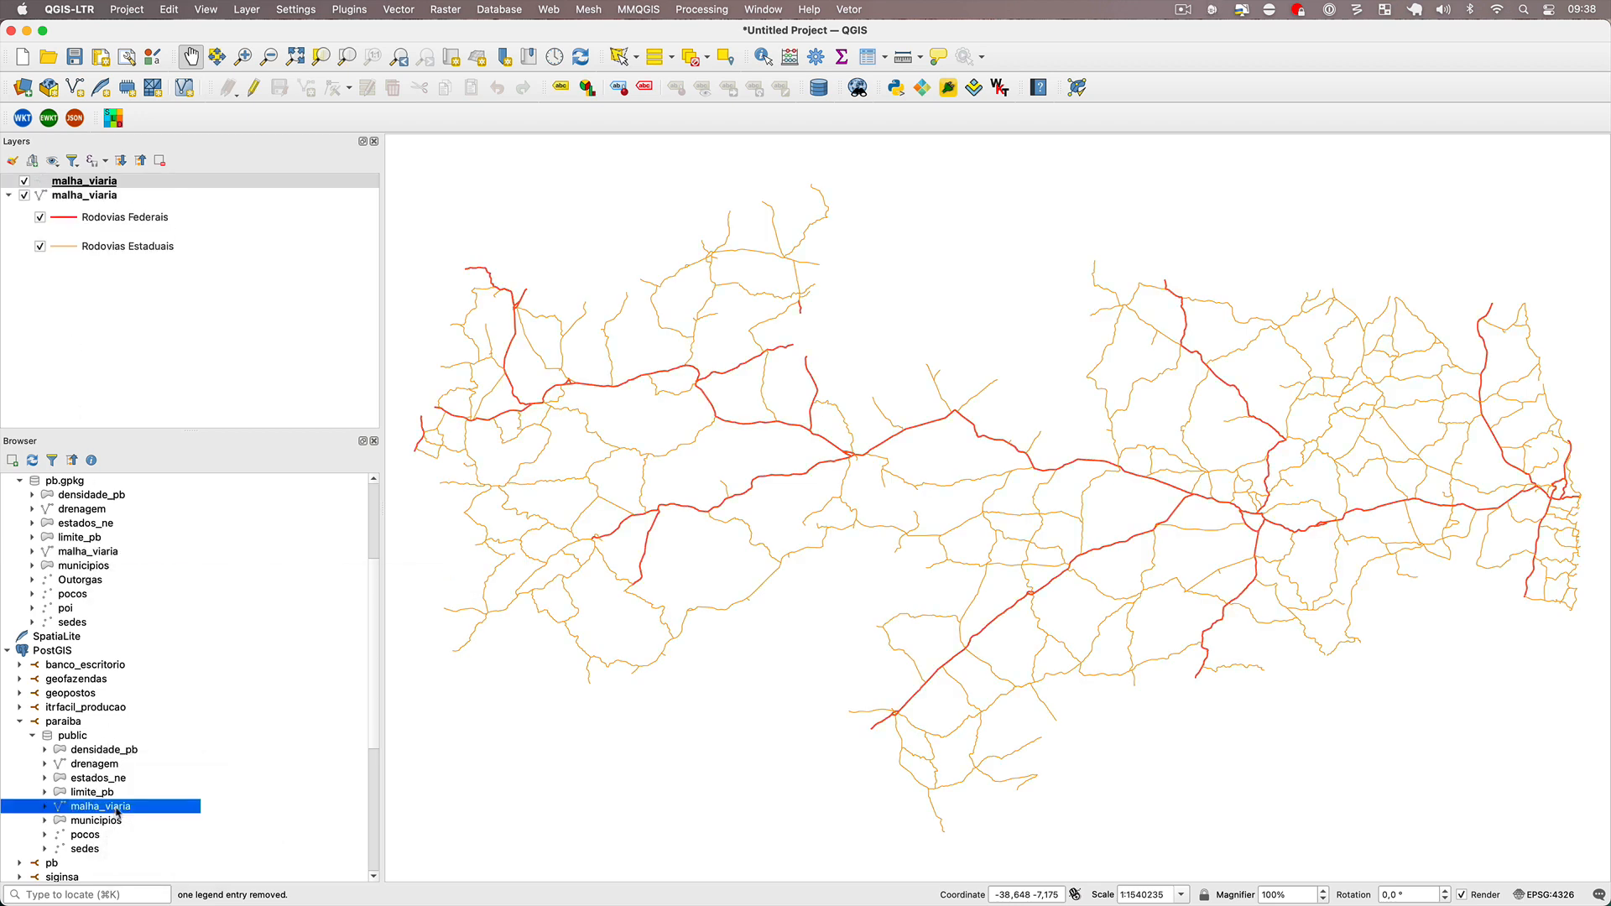
Copy all style categories from the GeoPackage malha_viaria layer and paste them onto the PostGIS malha_viaria layer.
{"action": "right_click", "coordinate": [91, 199]}
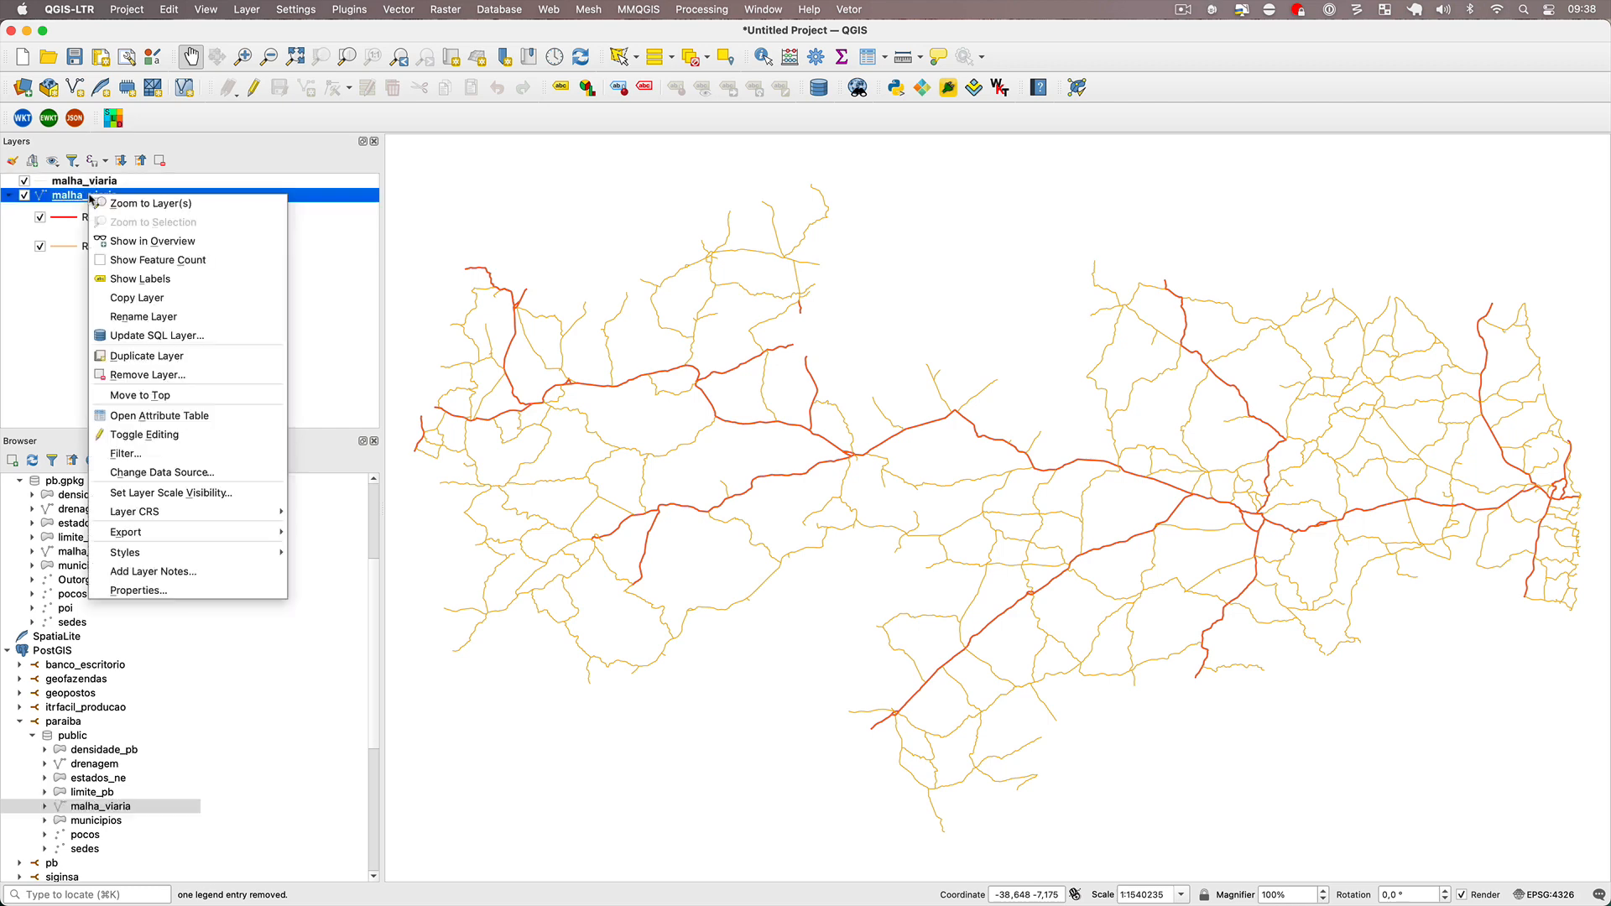
{"action": "mouse_move", "coordinate": [260, 553]}
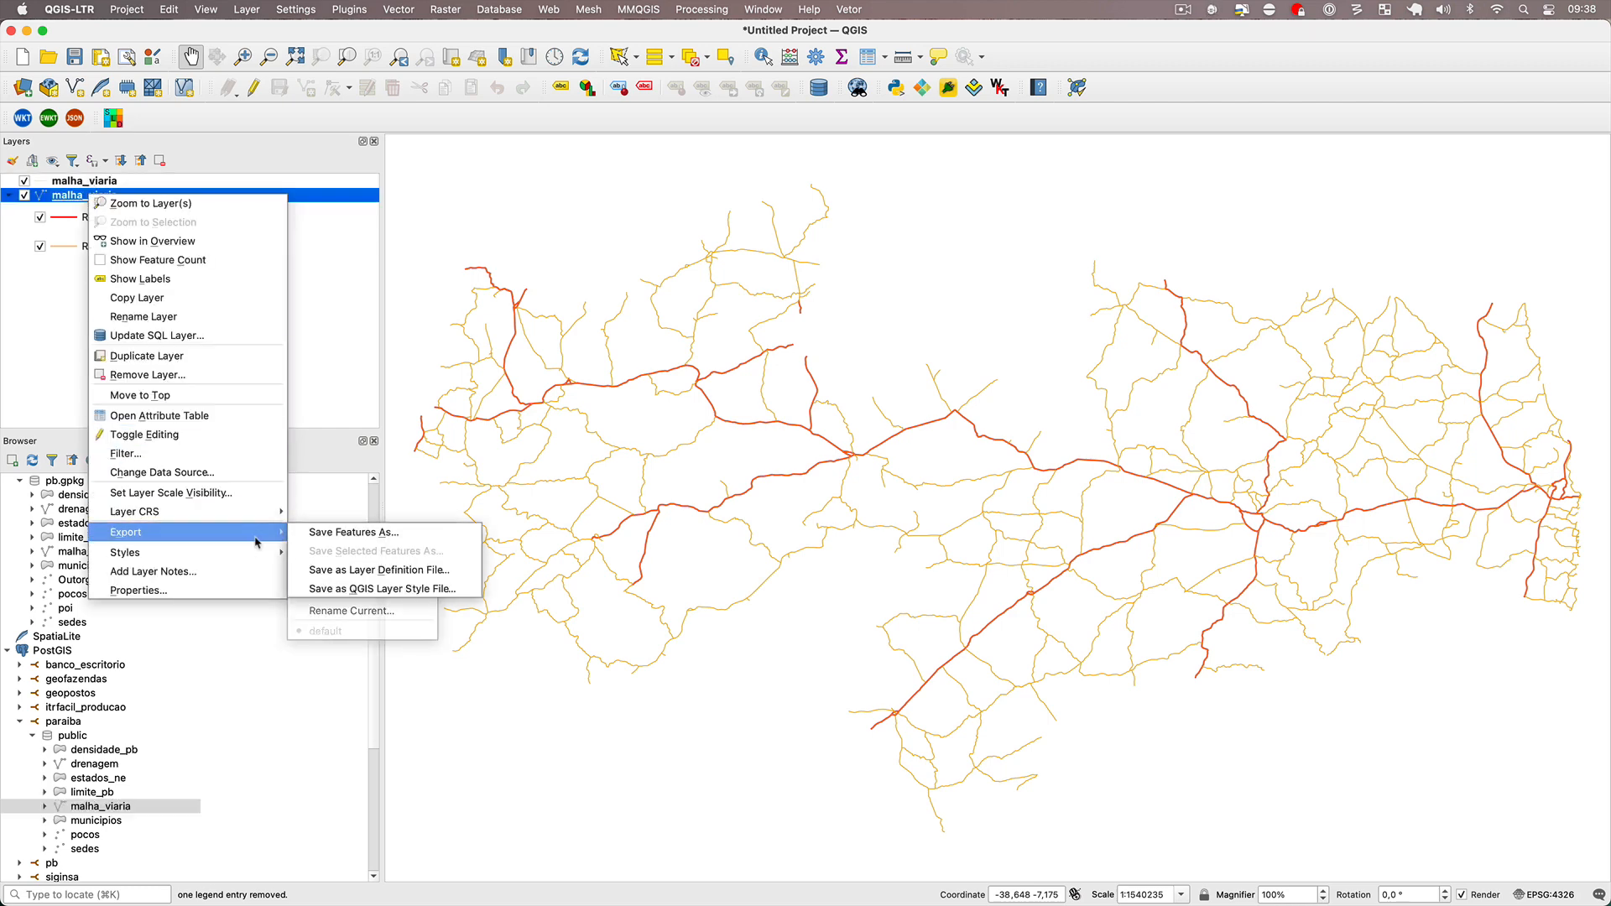
{"action": "mouse_move", "coordinate": [328, 554]}
{"action": "left_click", "coordinate": [454, 559]}
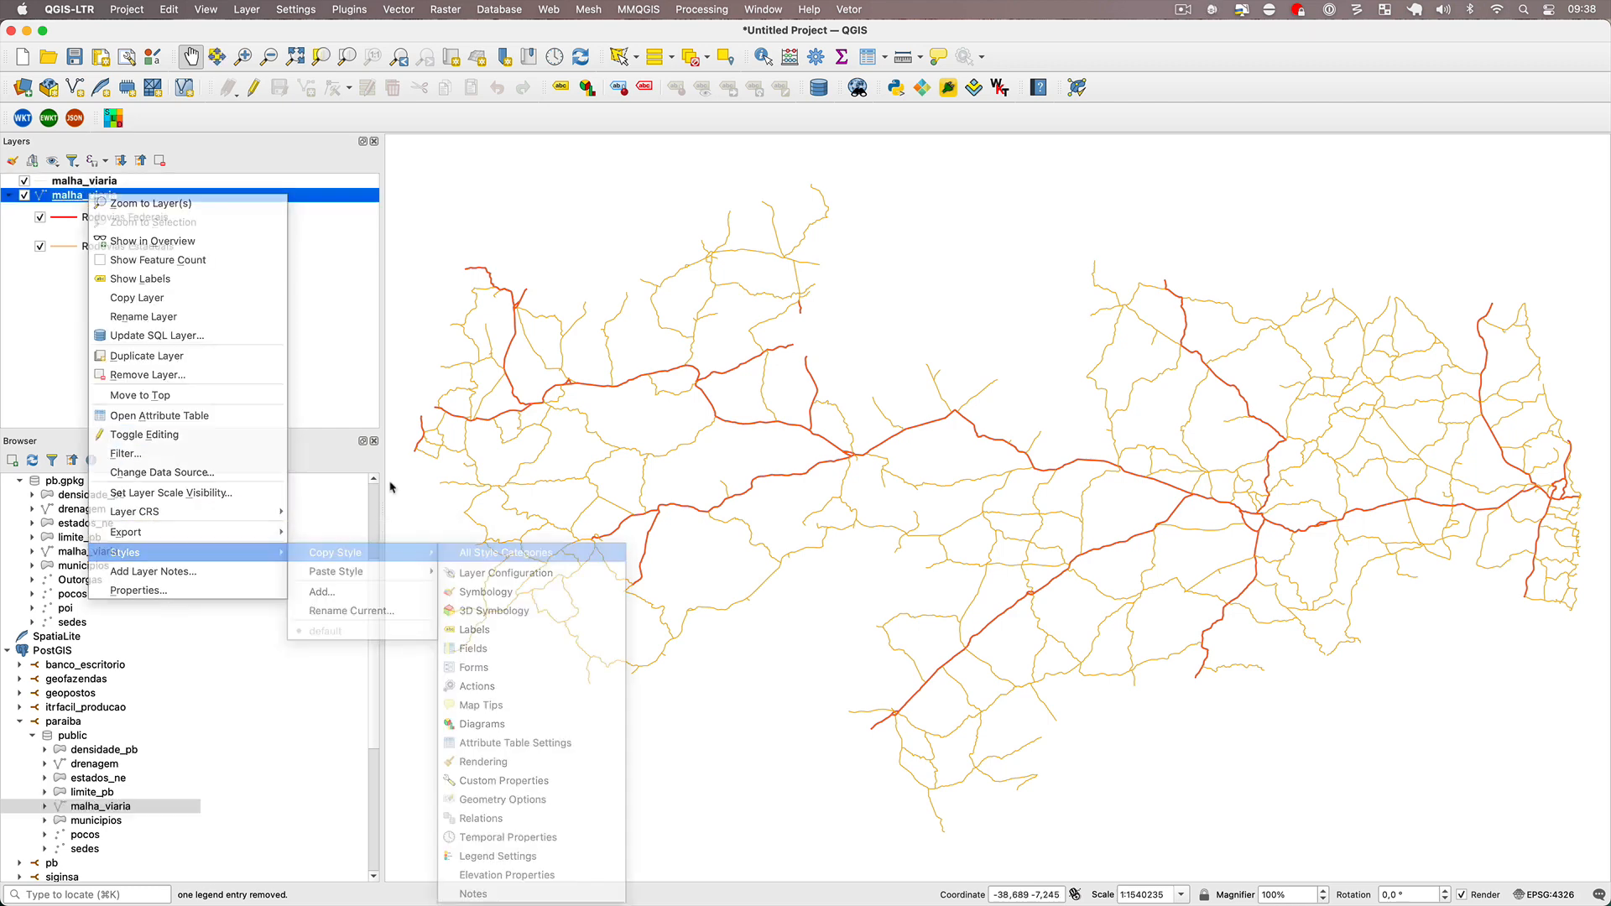
{"action": "right_click", "coordinate": [168, 185]}
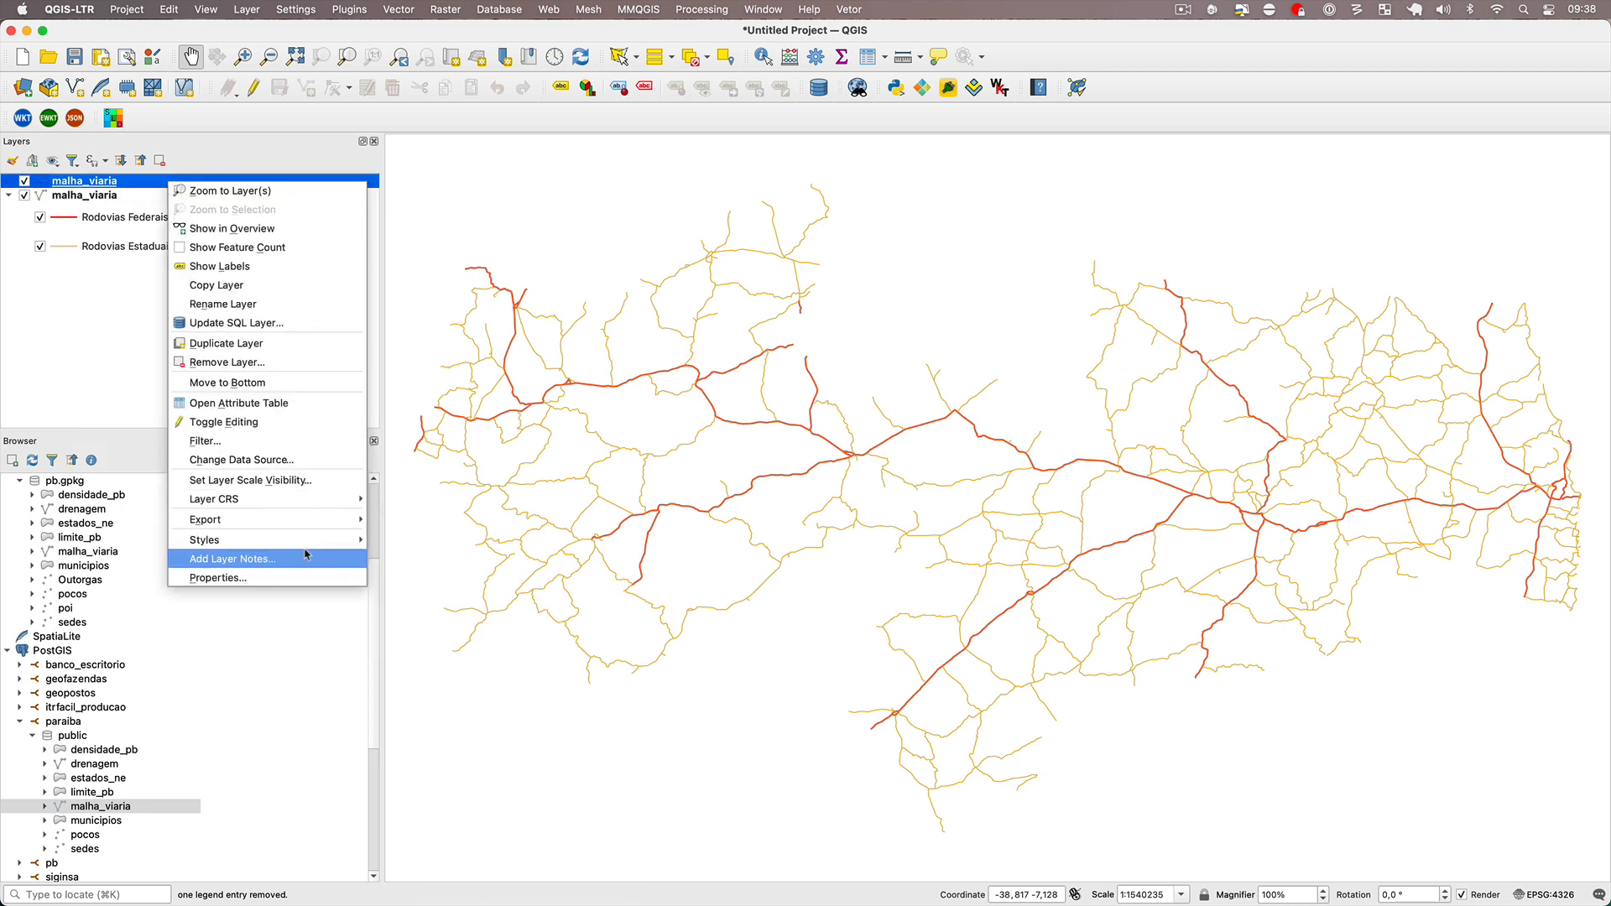
{"action": "mouse_move", "coordinate": [277, 540]}
{"action": "mouse_move", "coordinate": [428, 559]}
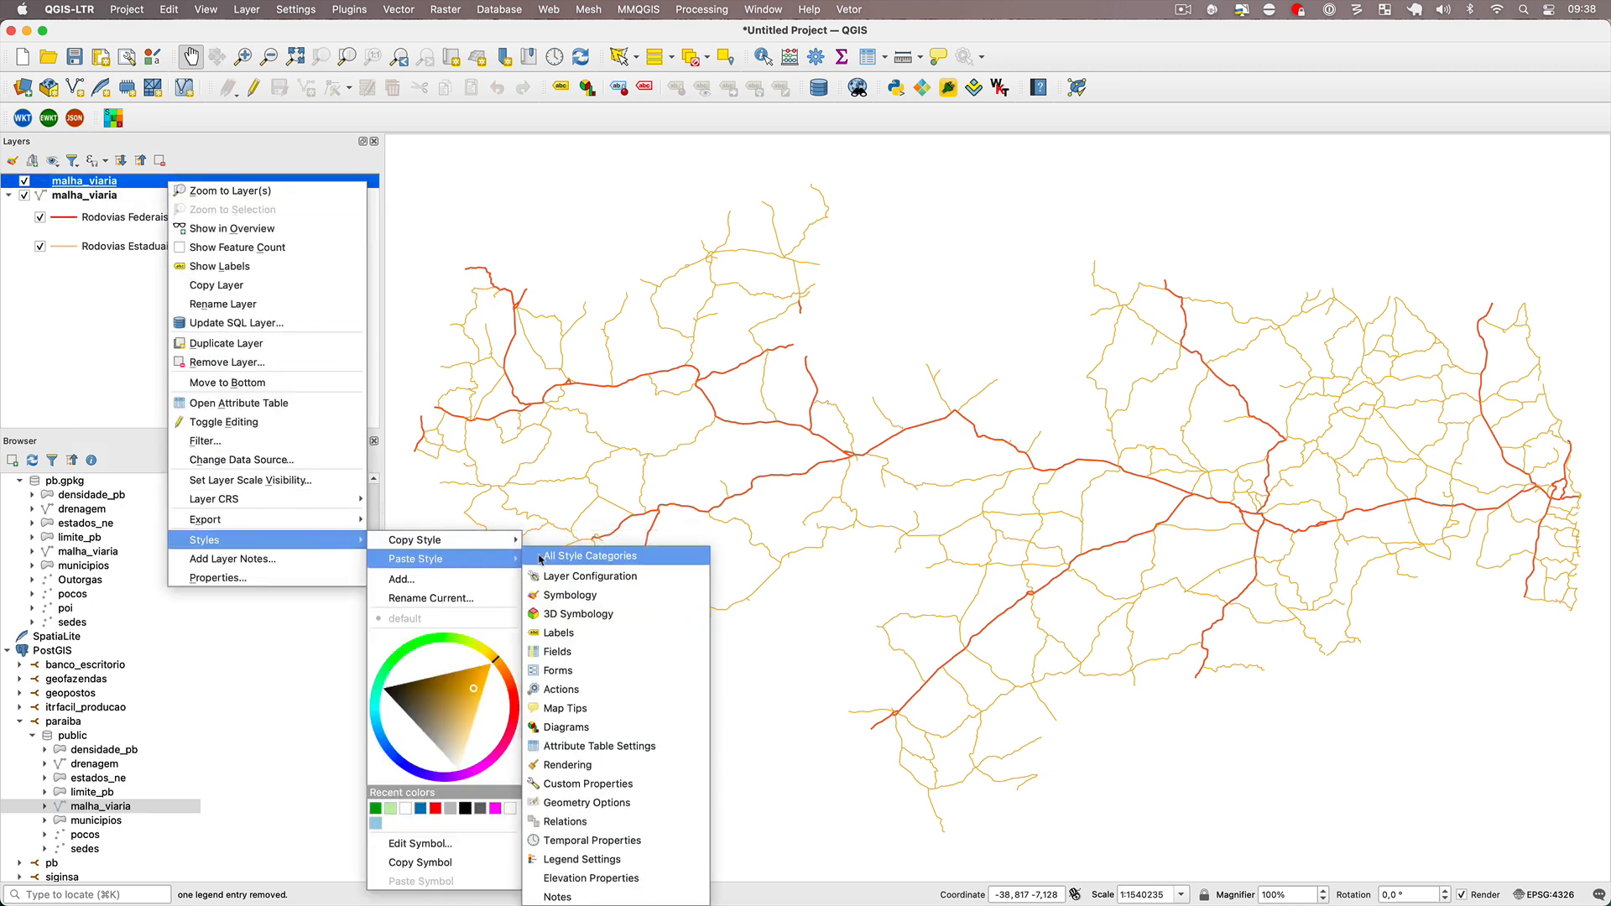
{"action": "left_click", "coordinate": [567, 558]}
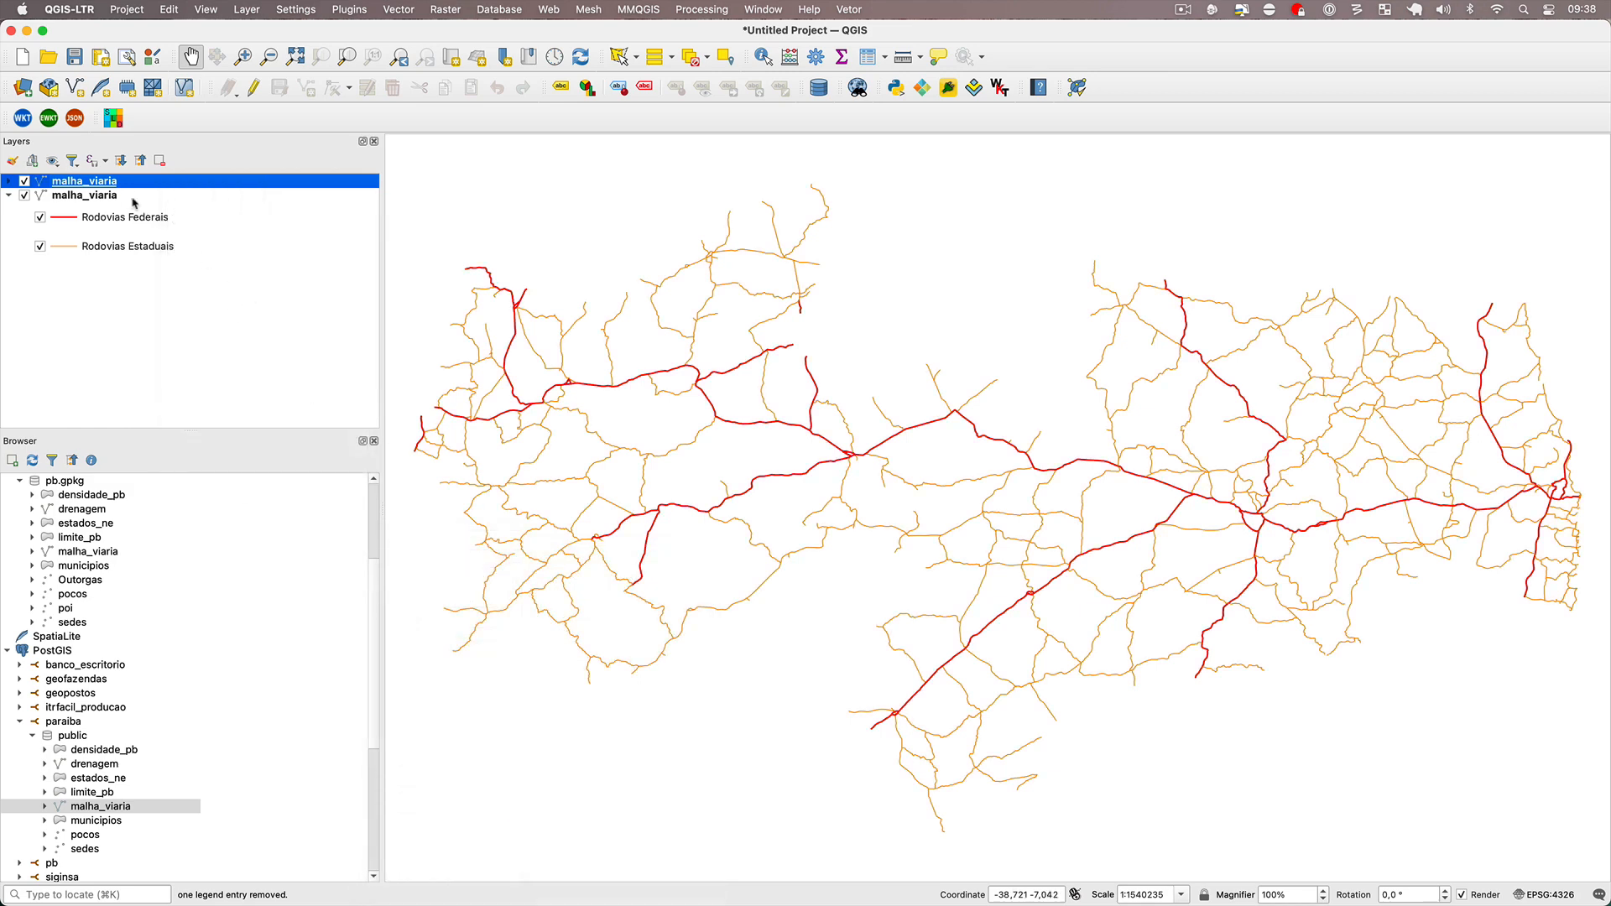
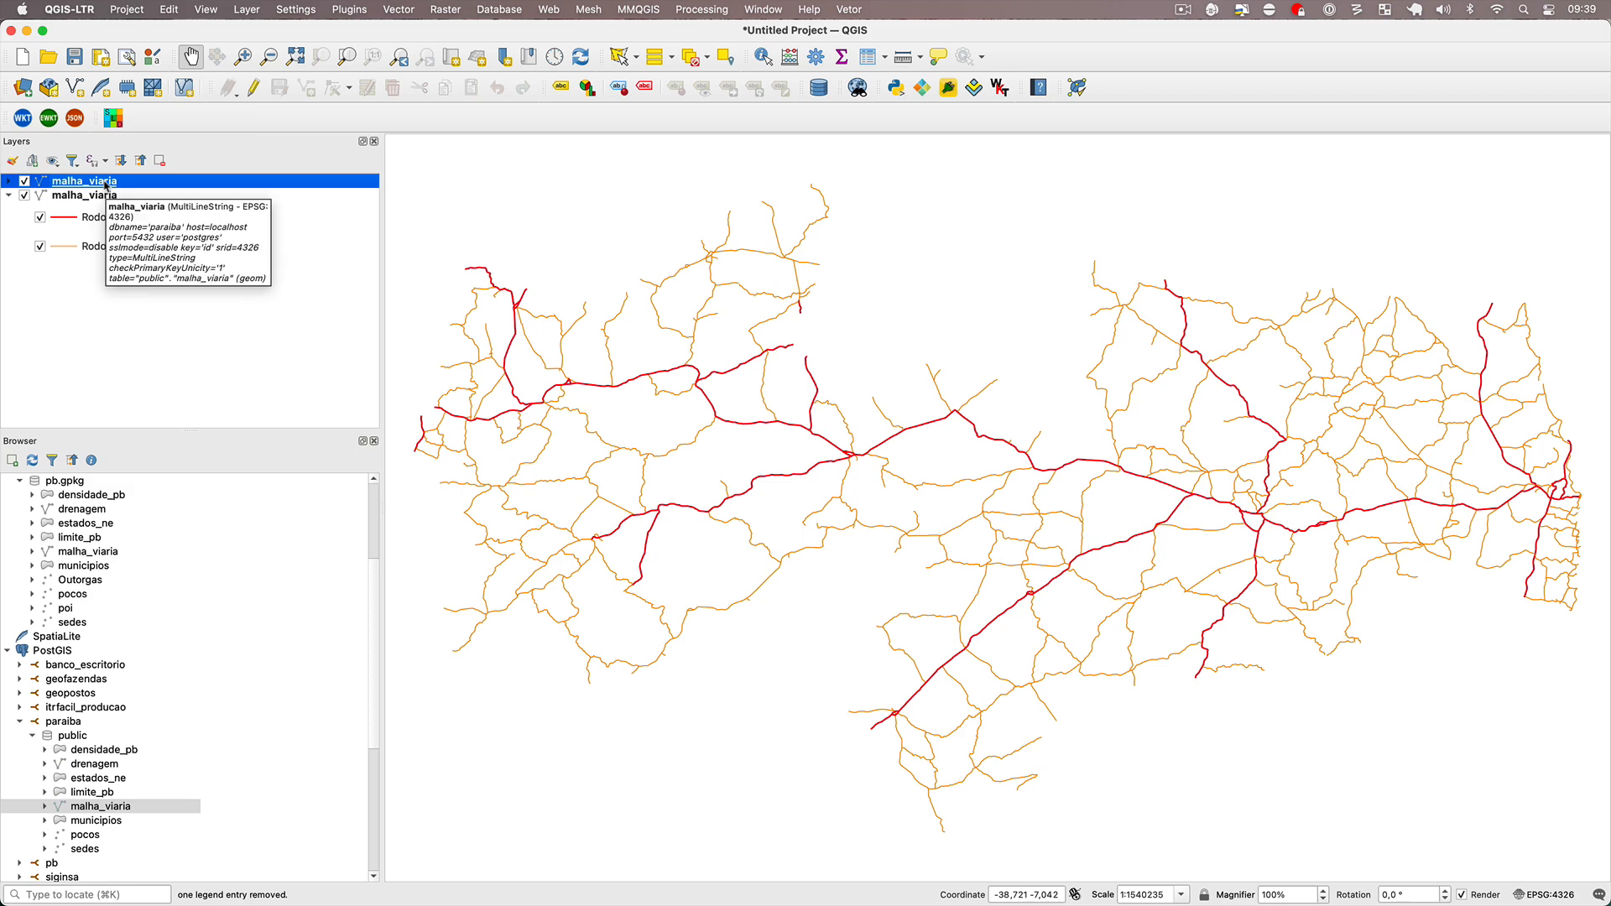
Save the PostGIS malha_viaria layer's style as default in the datasource database and accept the layer properties.
{"action": "double_click", "coordinate": [105, 182]}
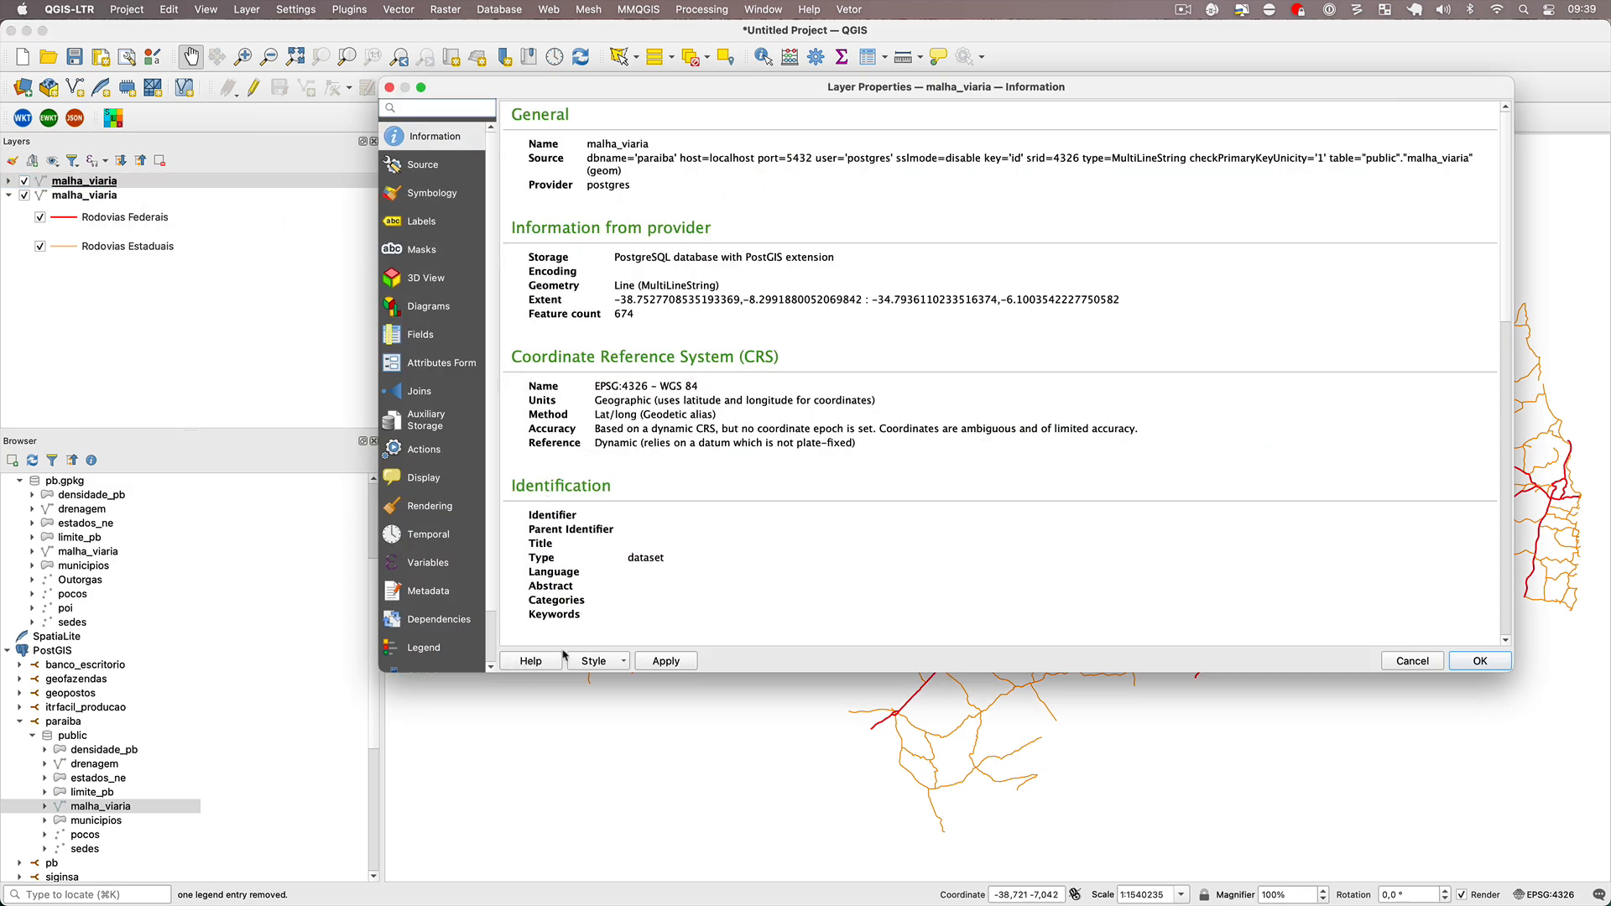
{"action": "left_click", "coordinate": [593, 661]}
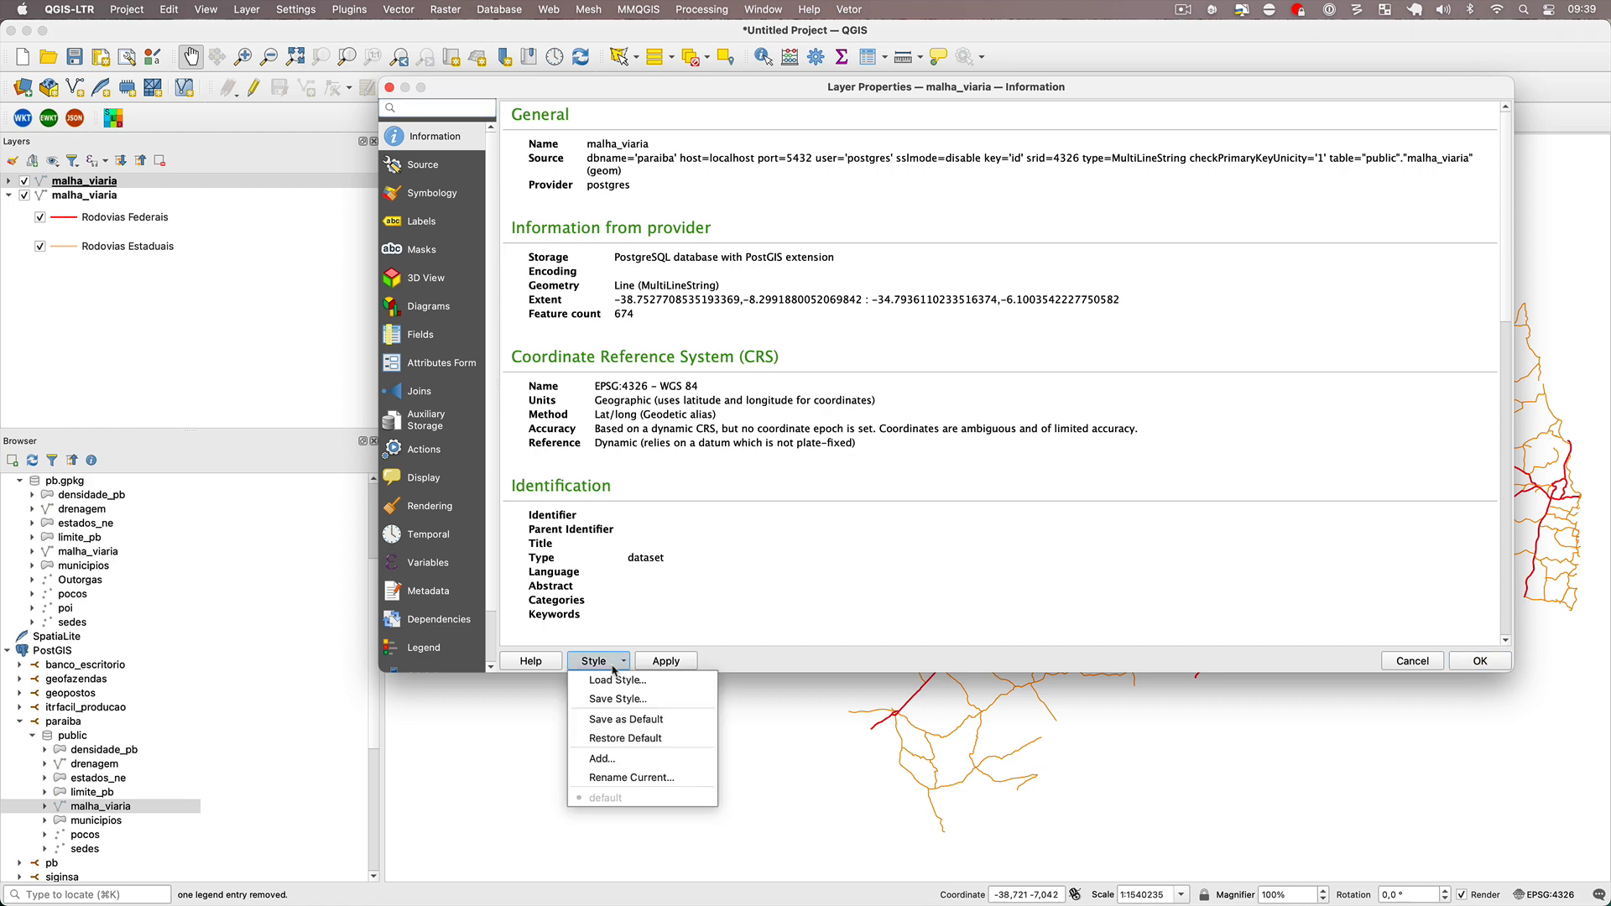
{"action": "left_click", "coordinate": [635, 722]}
{"action": "left_click", "coordinate": [911, 485]}
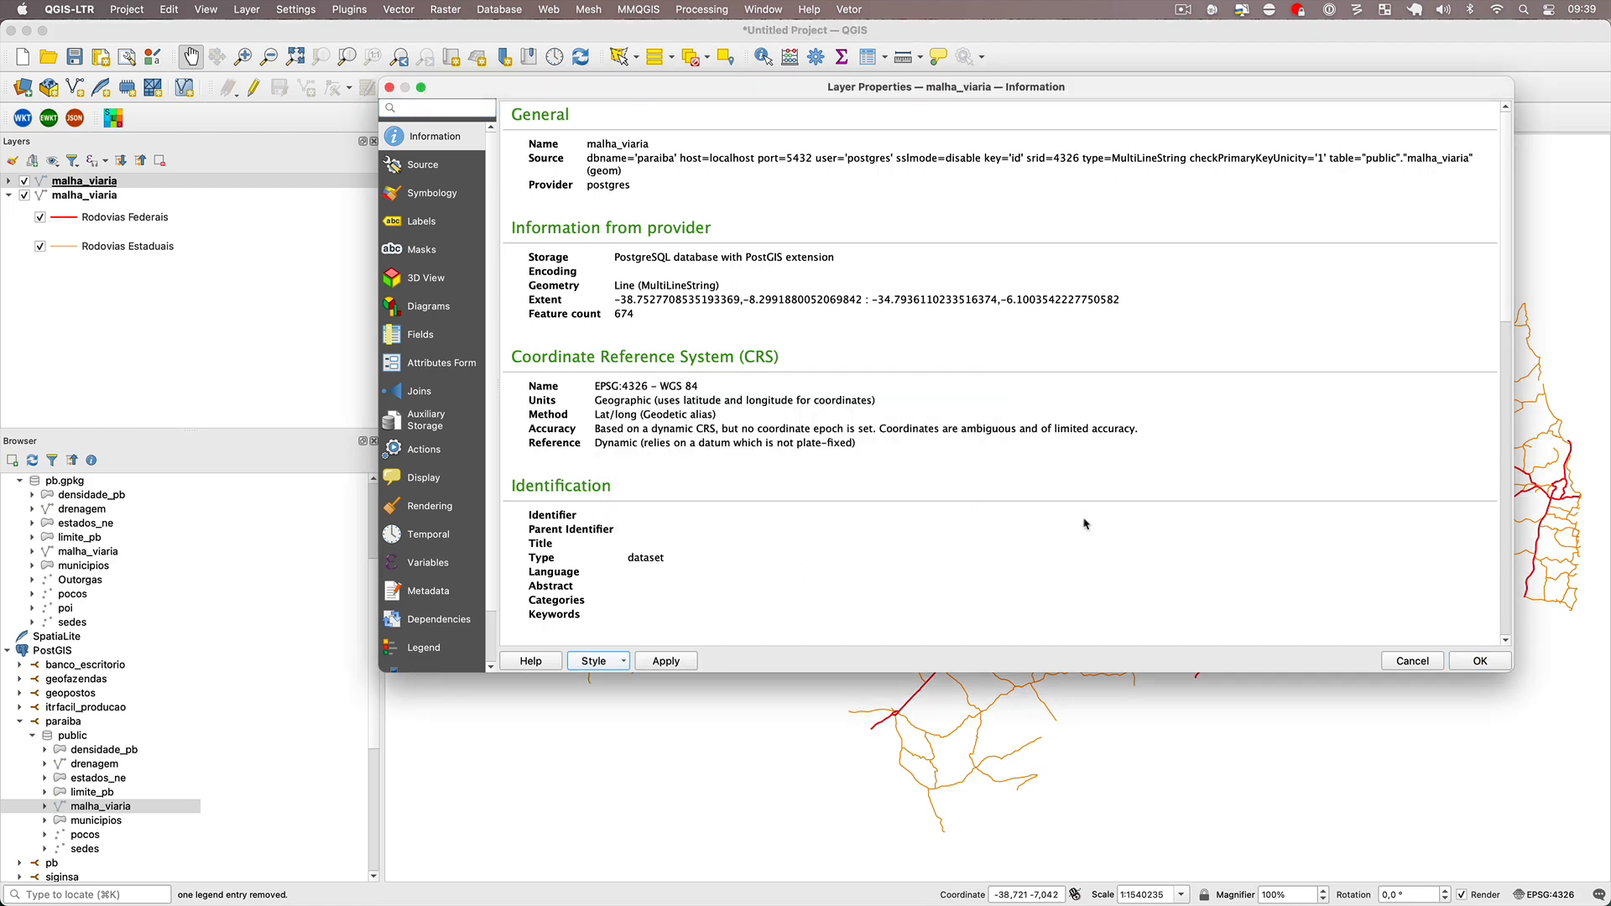
{"action": "left_click", "coordinate": [1481, 661]}
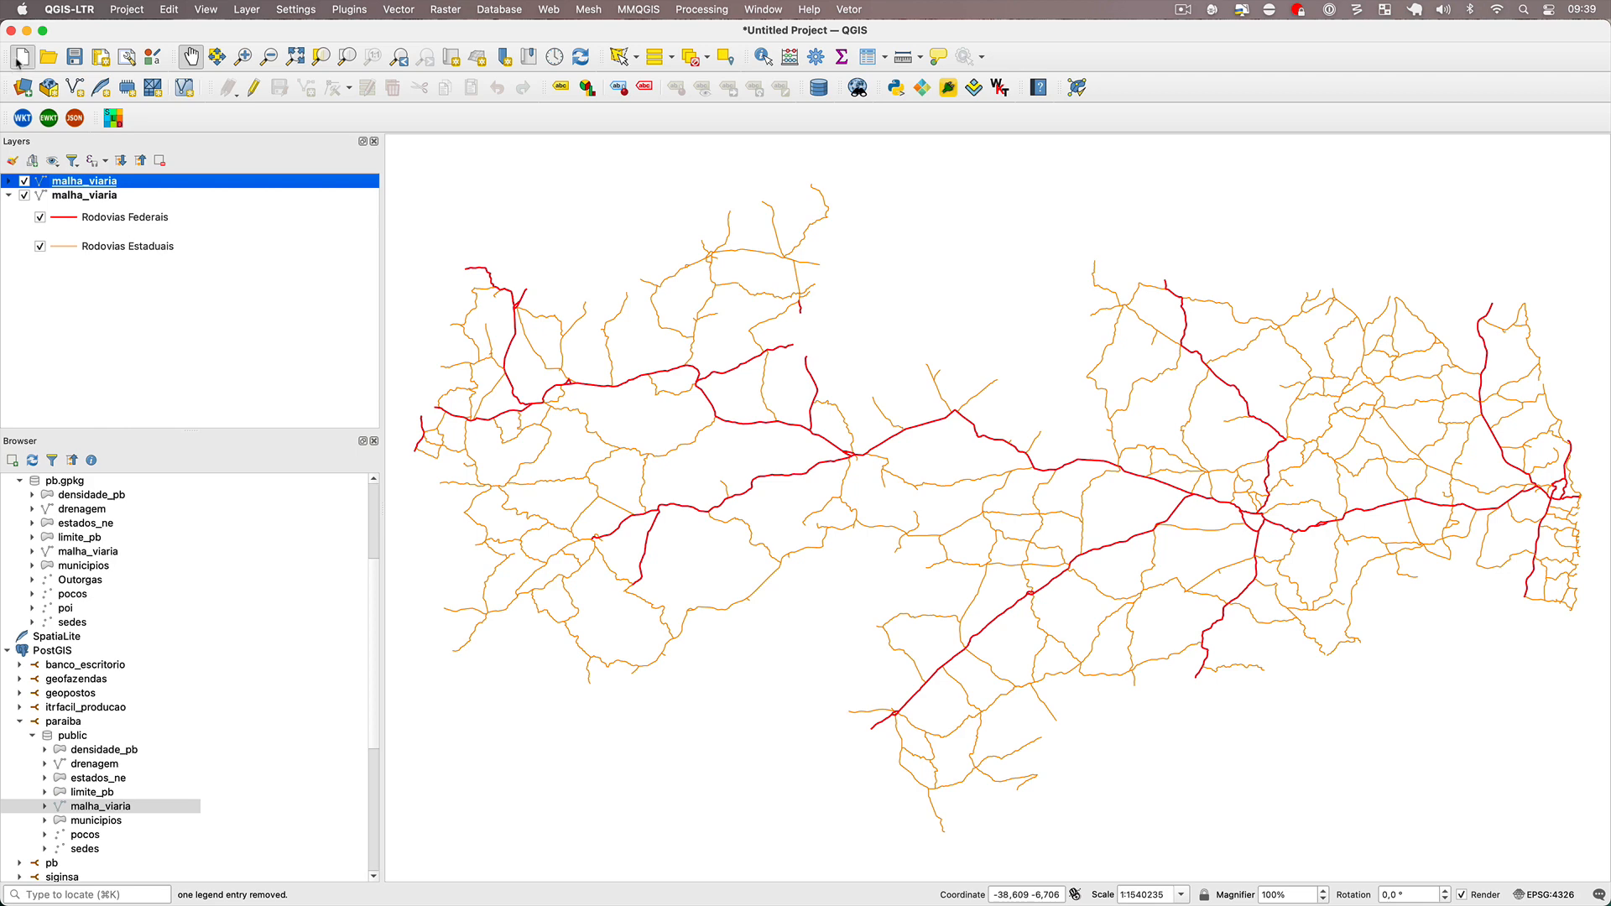
Start a new project without saving and load municipios from both the PostGIS paraiba database and pb.gpkg.
{"action": "key", "text": "super+n"}
{"action": "left_click", "coordinate": [738, 485]}
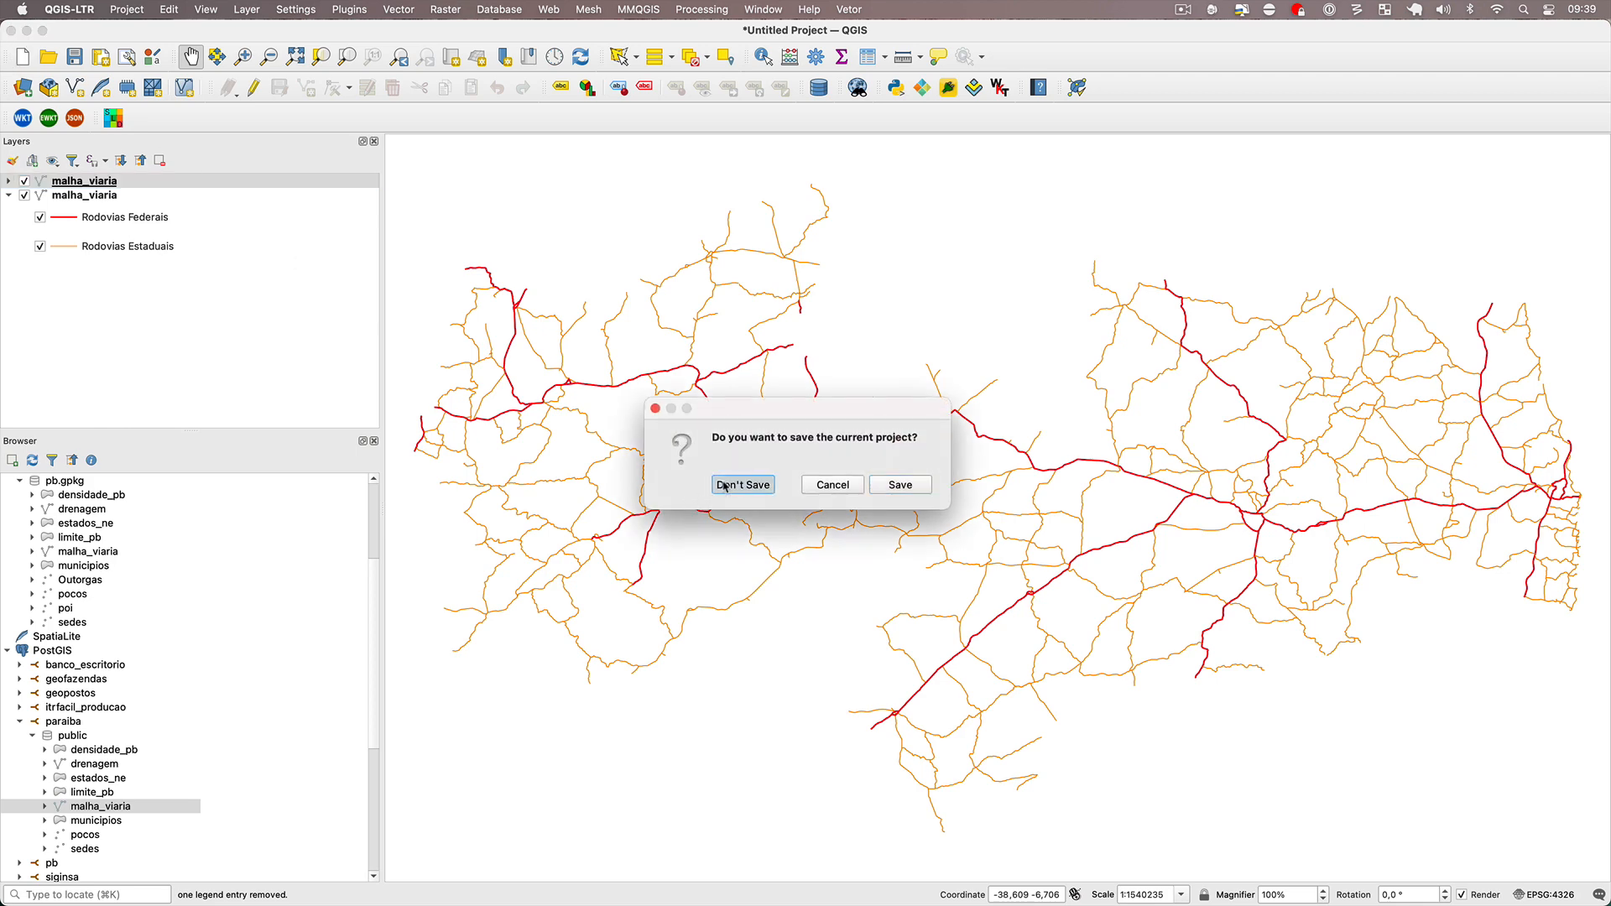
{"action": "double_click", "coordinate": [97, 821]}
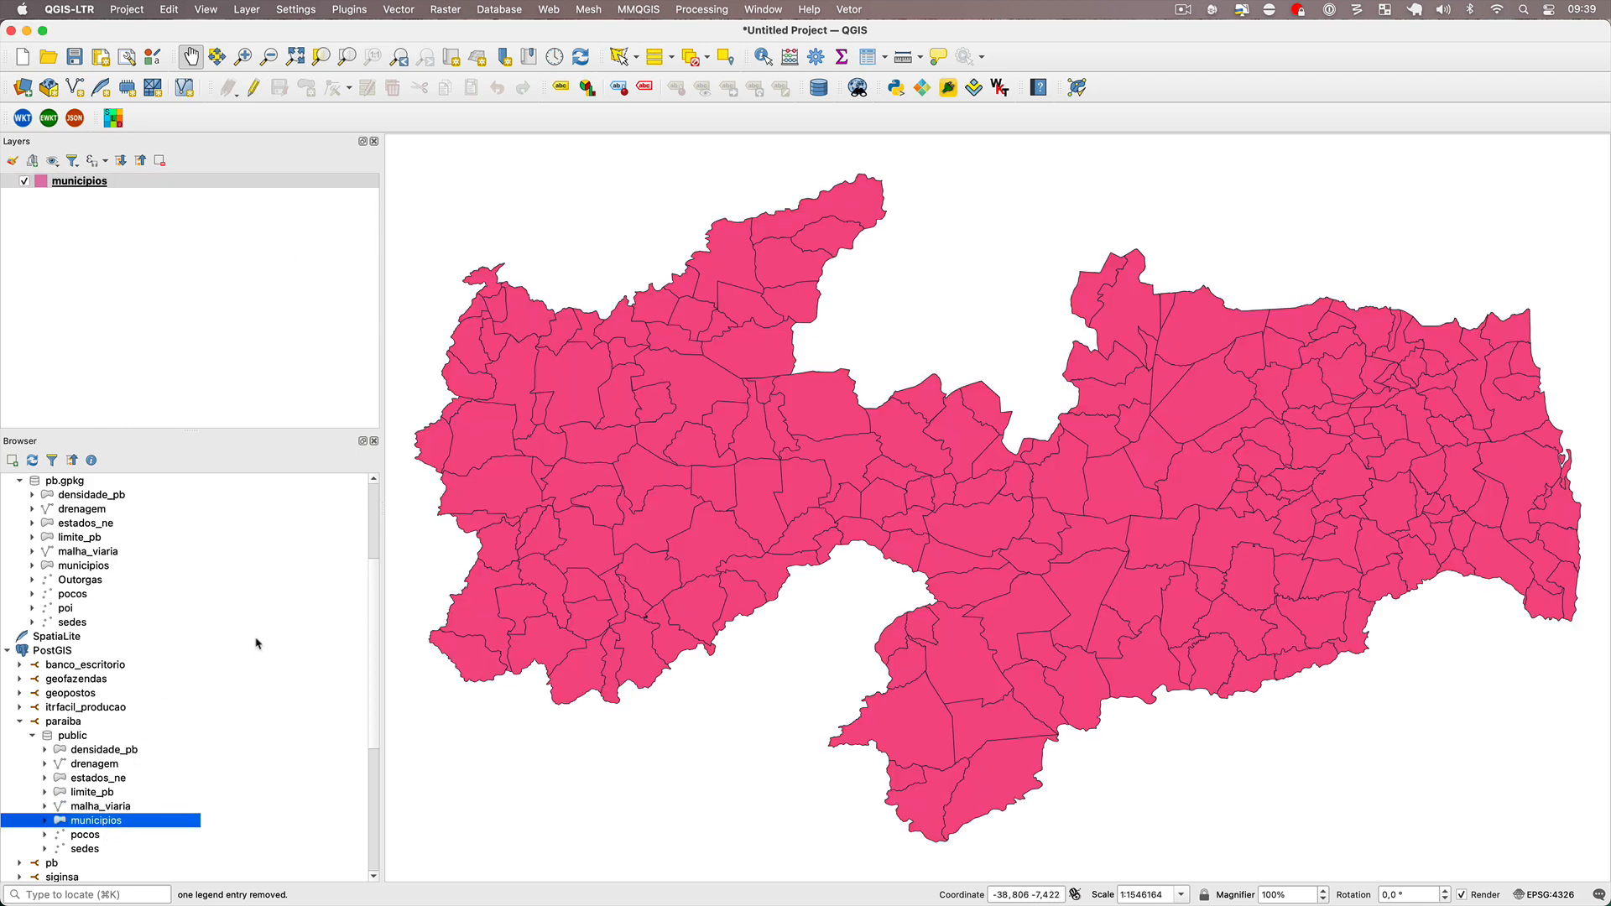
{"action": "double_click", "coordinate": [74, 567]}
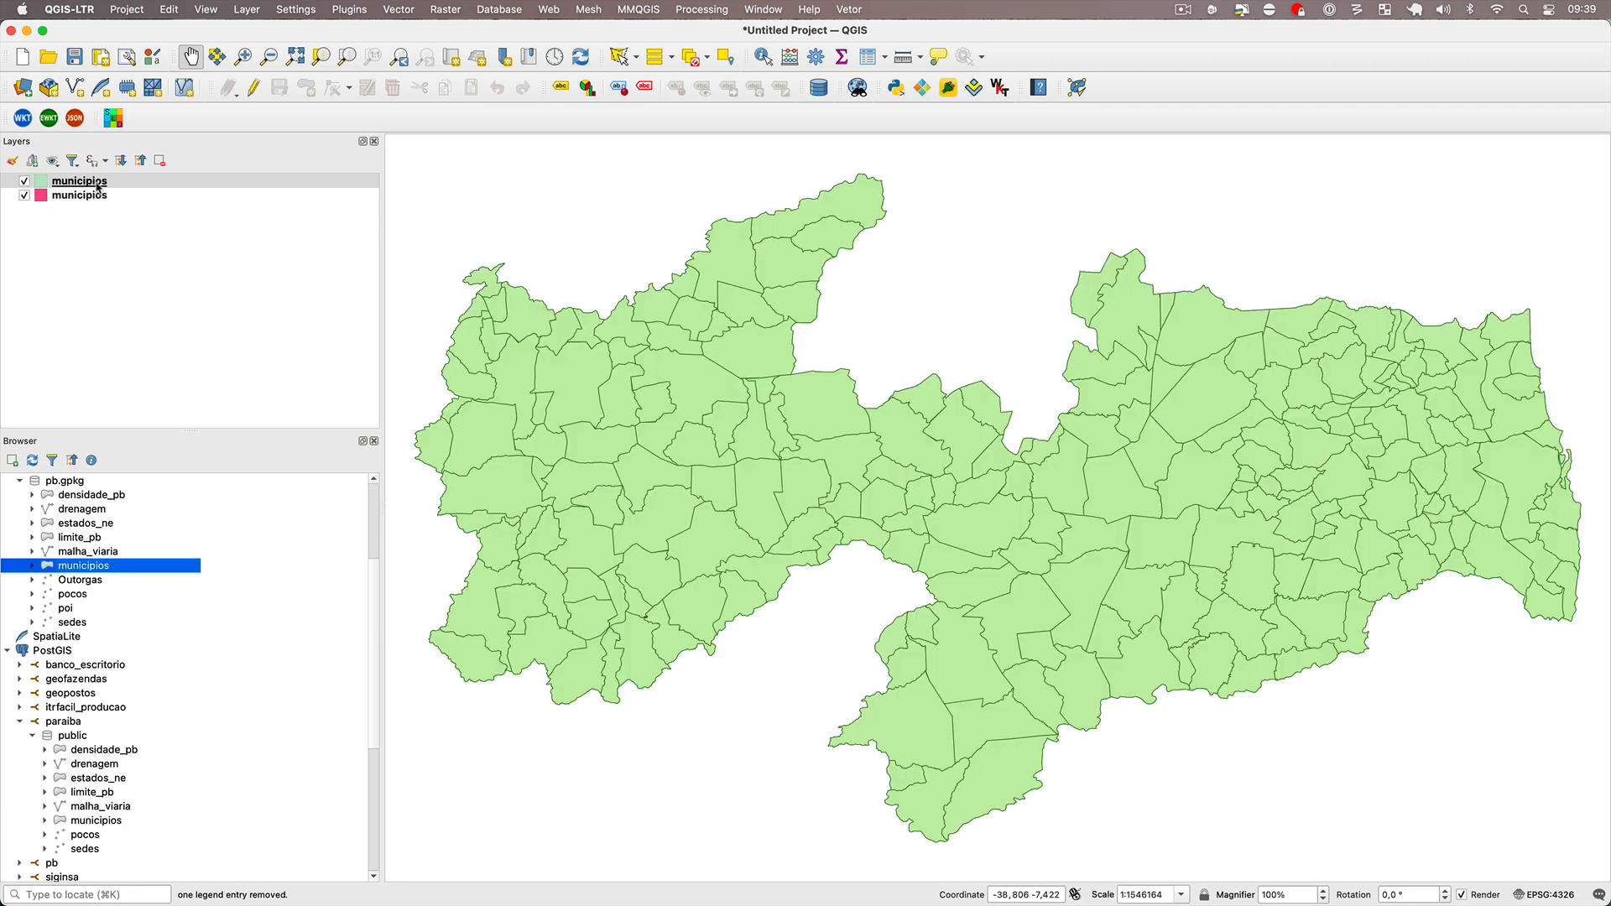
Copy all style categories from the GeoPackage municipios layer and paste them onto the PostGIS municipios layer.
{"action": "right_click", "coordinate": [99, 186]}
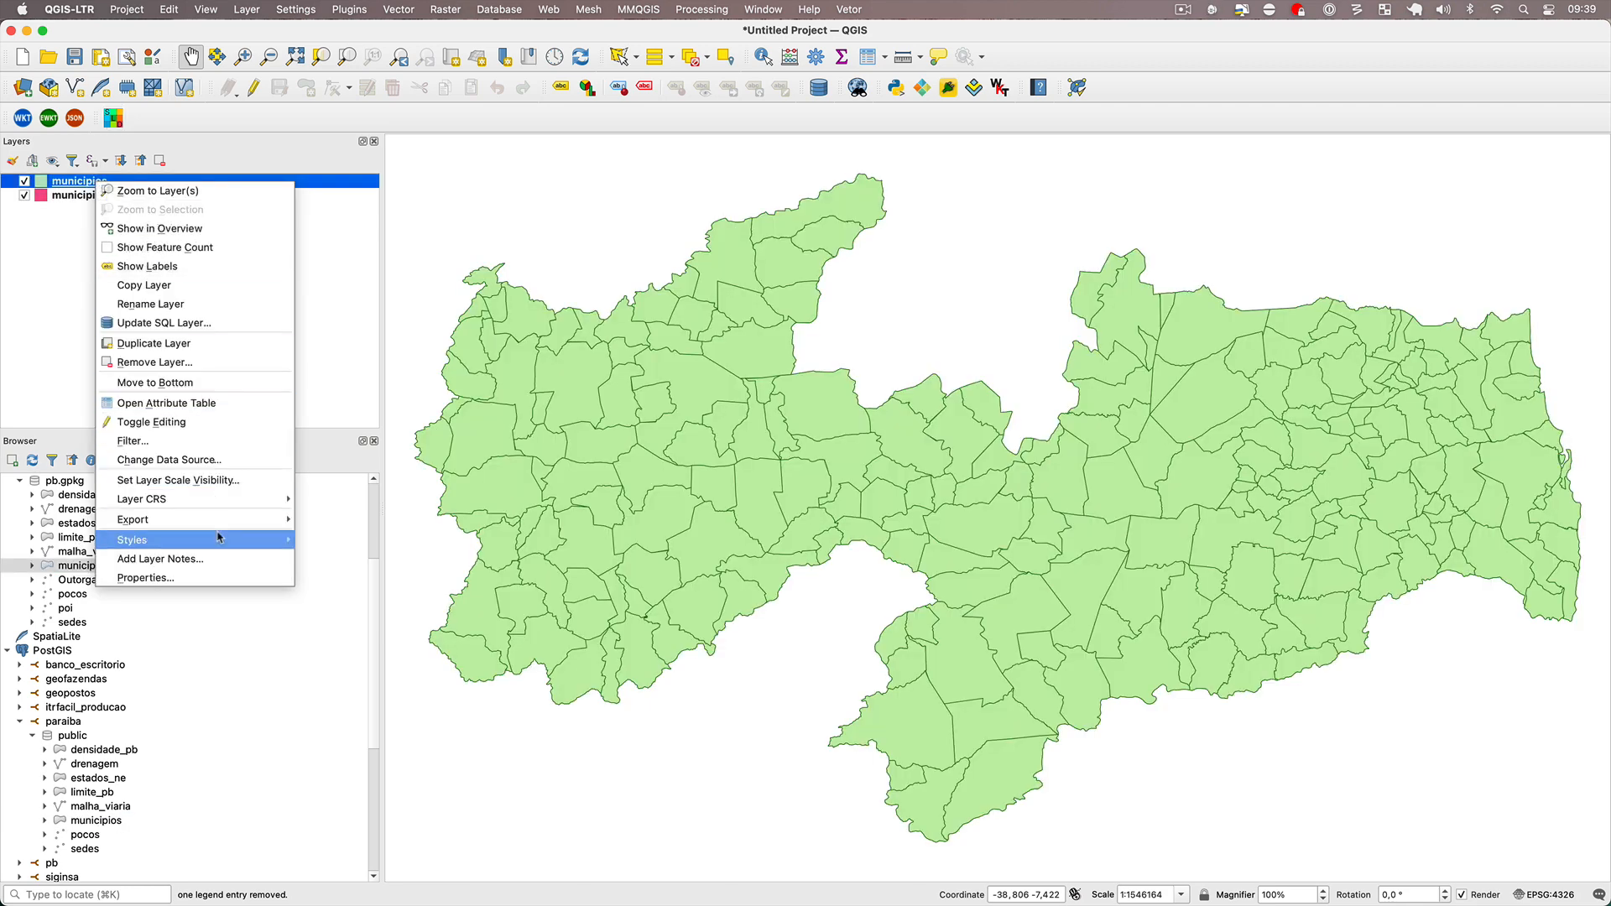
{"action": "mouse_move", "coordinate": [223, 539]}
{"action": "mouse_move", "coordinate": [312, 540]}
{"action": "left_click", "coordinate": [503, 539]}
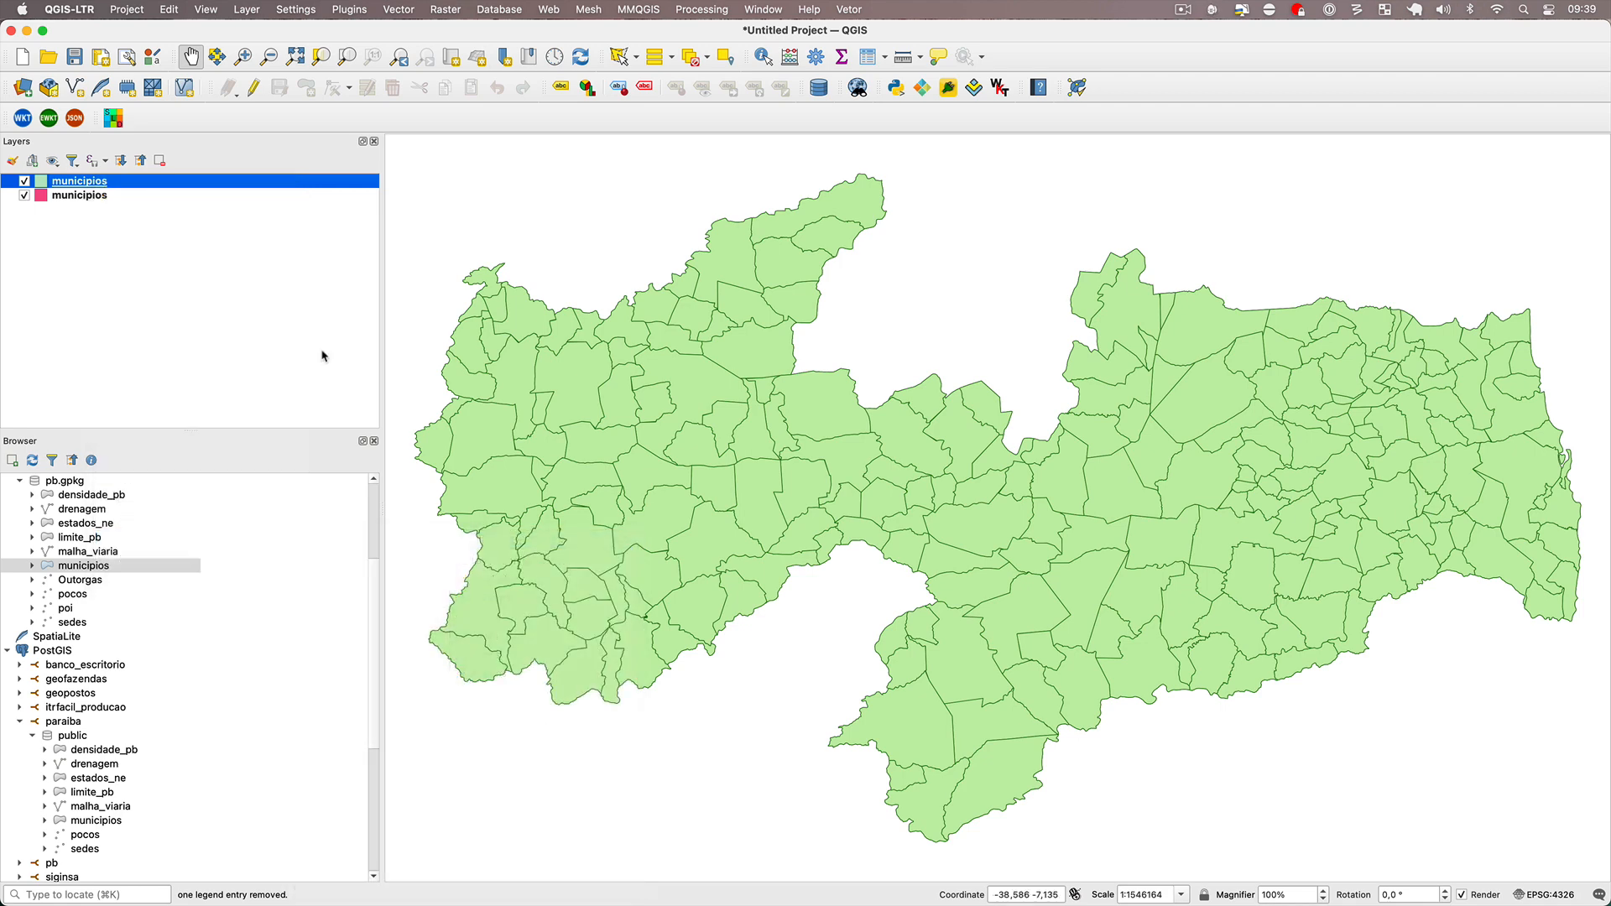
{"action": "right_click", "coordinate": [98, 194]}
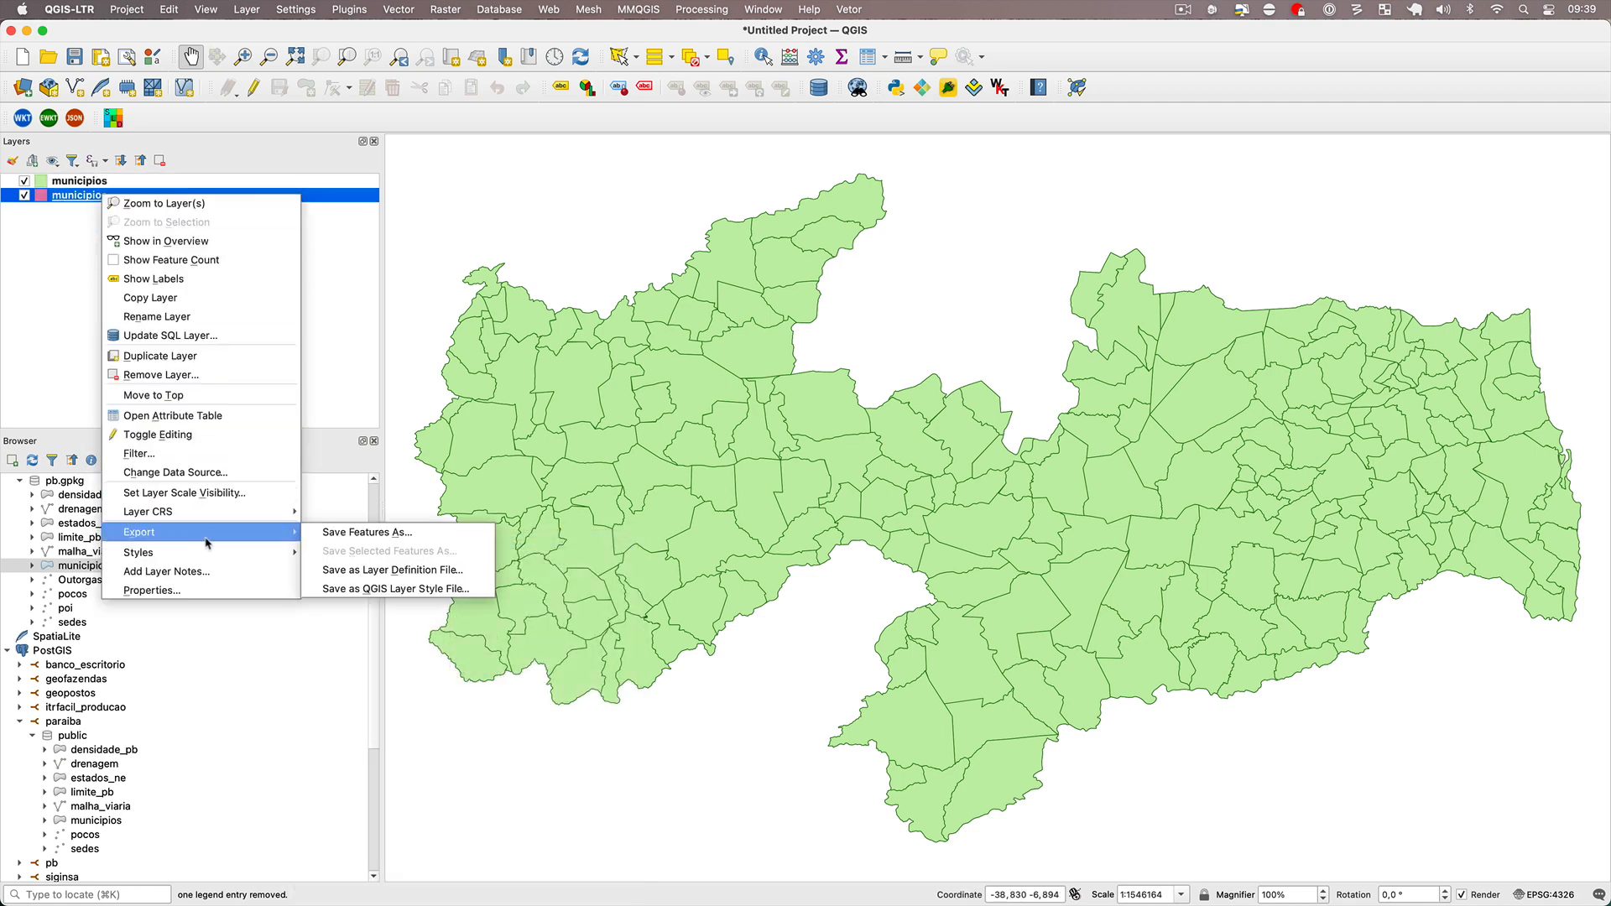
{"action": "mouse_move", "coordinate": [277, 552]}
{"action": "mouse_move", "coordinate": [361, 571]}
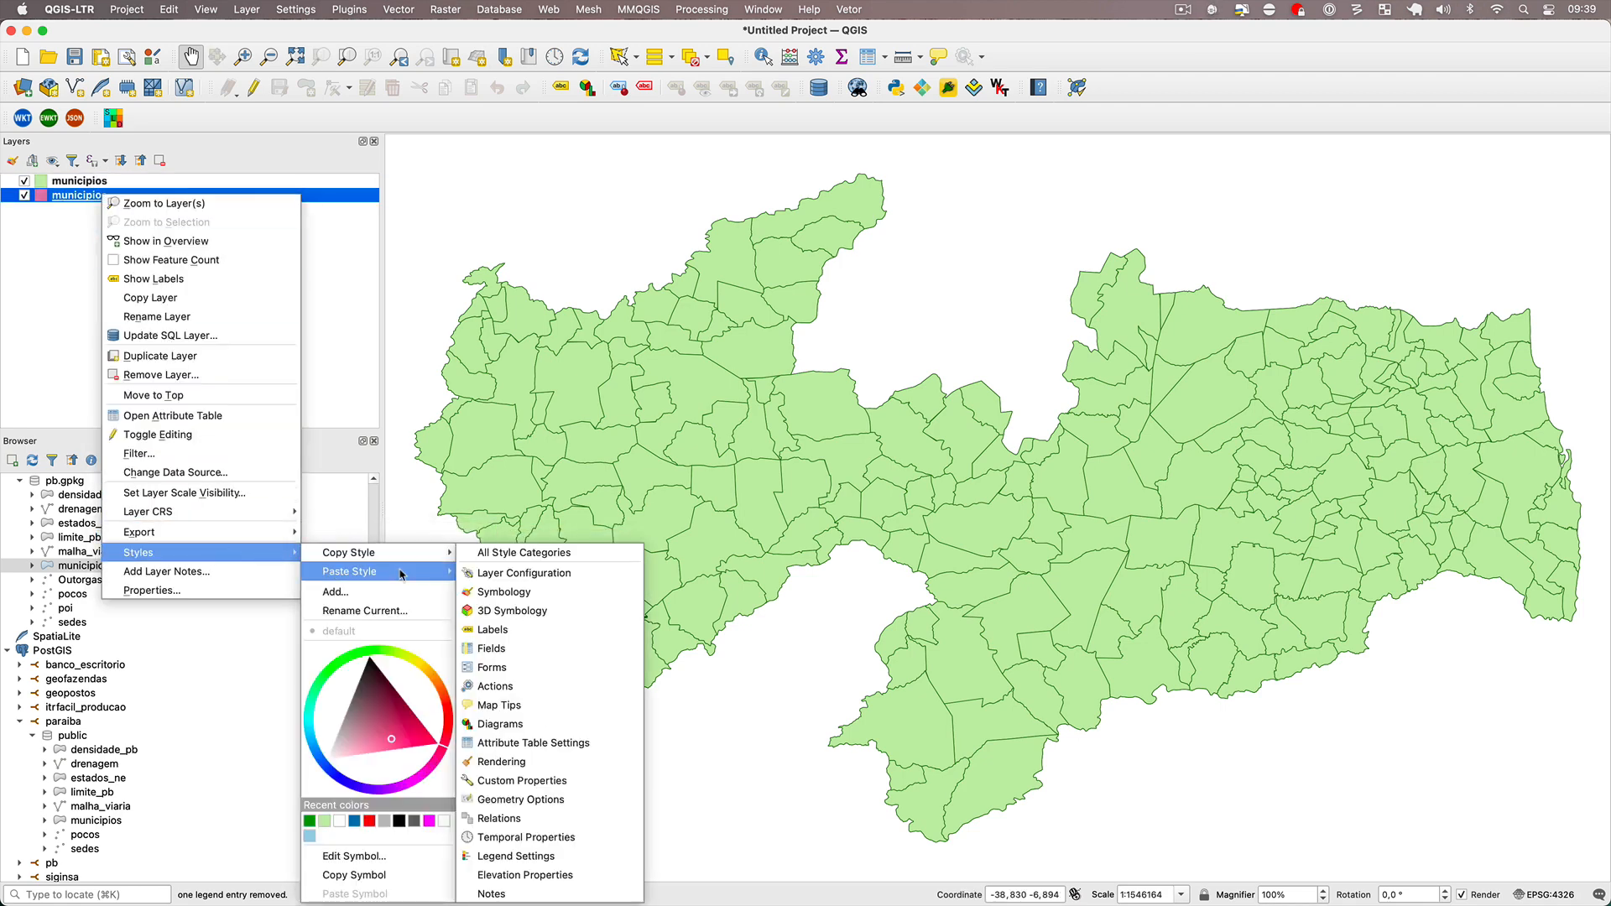
{"action": "left_click", "coordinate": [508, 557]}
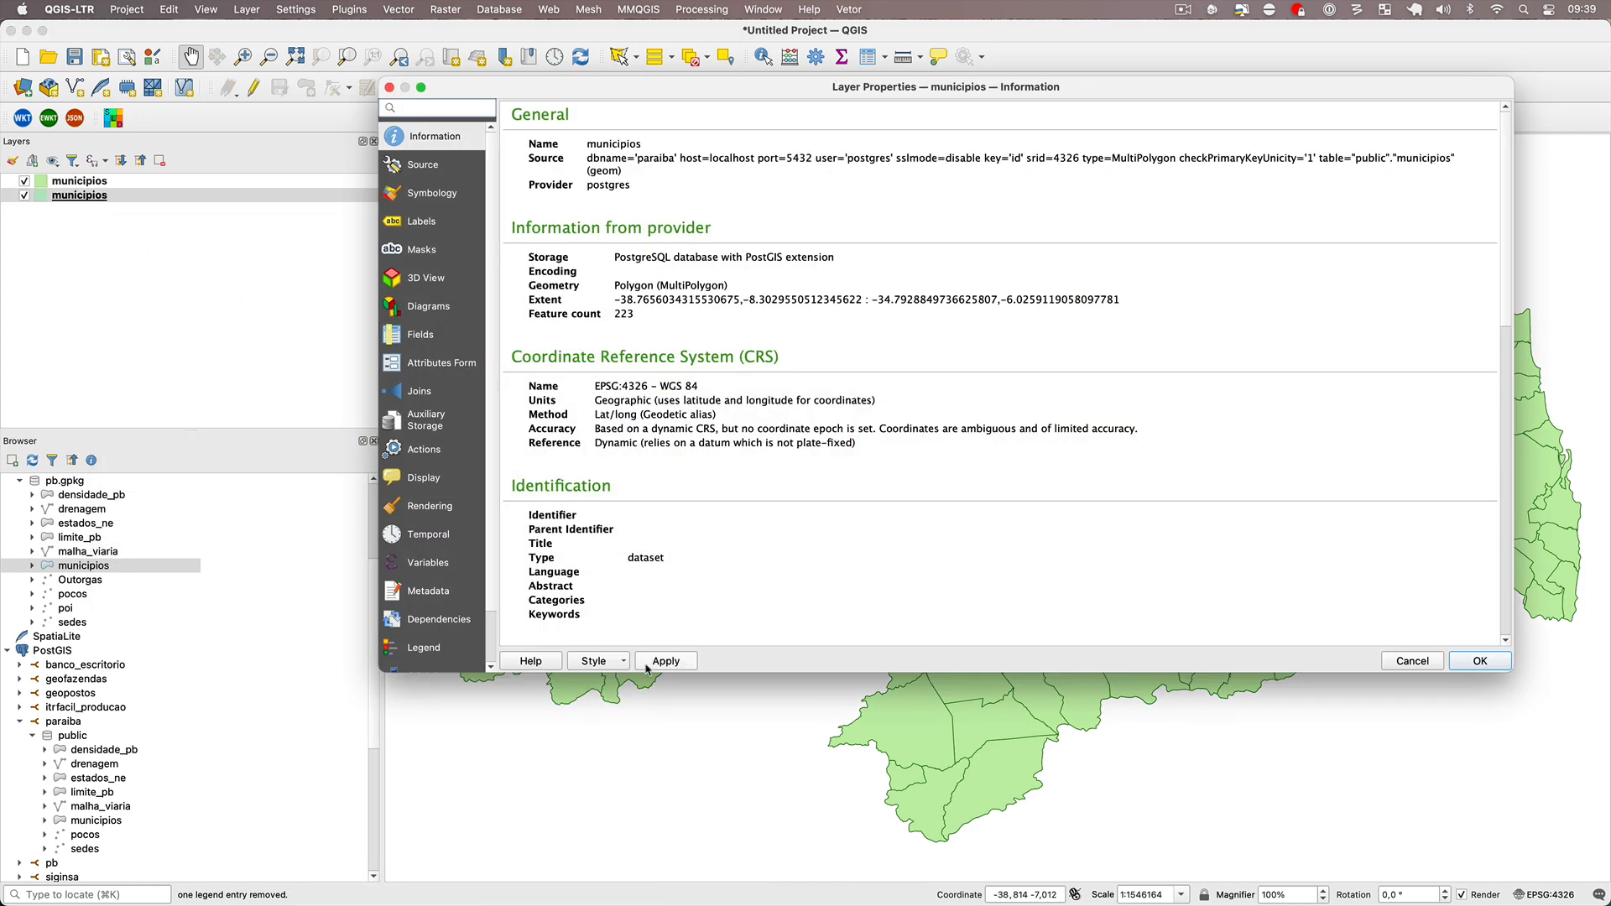
Save the PostGIS municipios layer's style as default in the datasource database and accept the layer properties.
{"action": "left_click", "coordinate": [621, 663]}
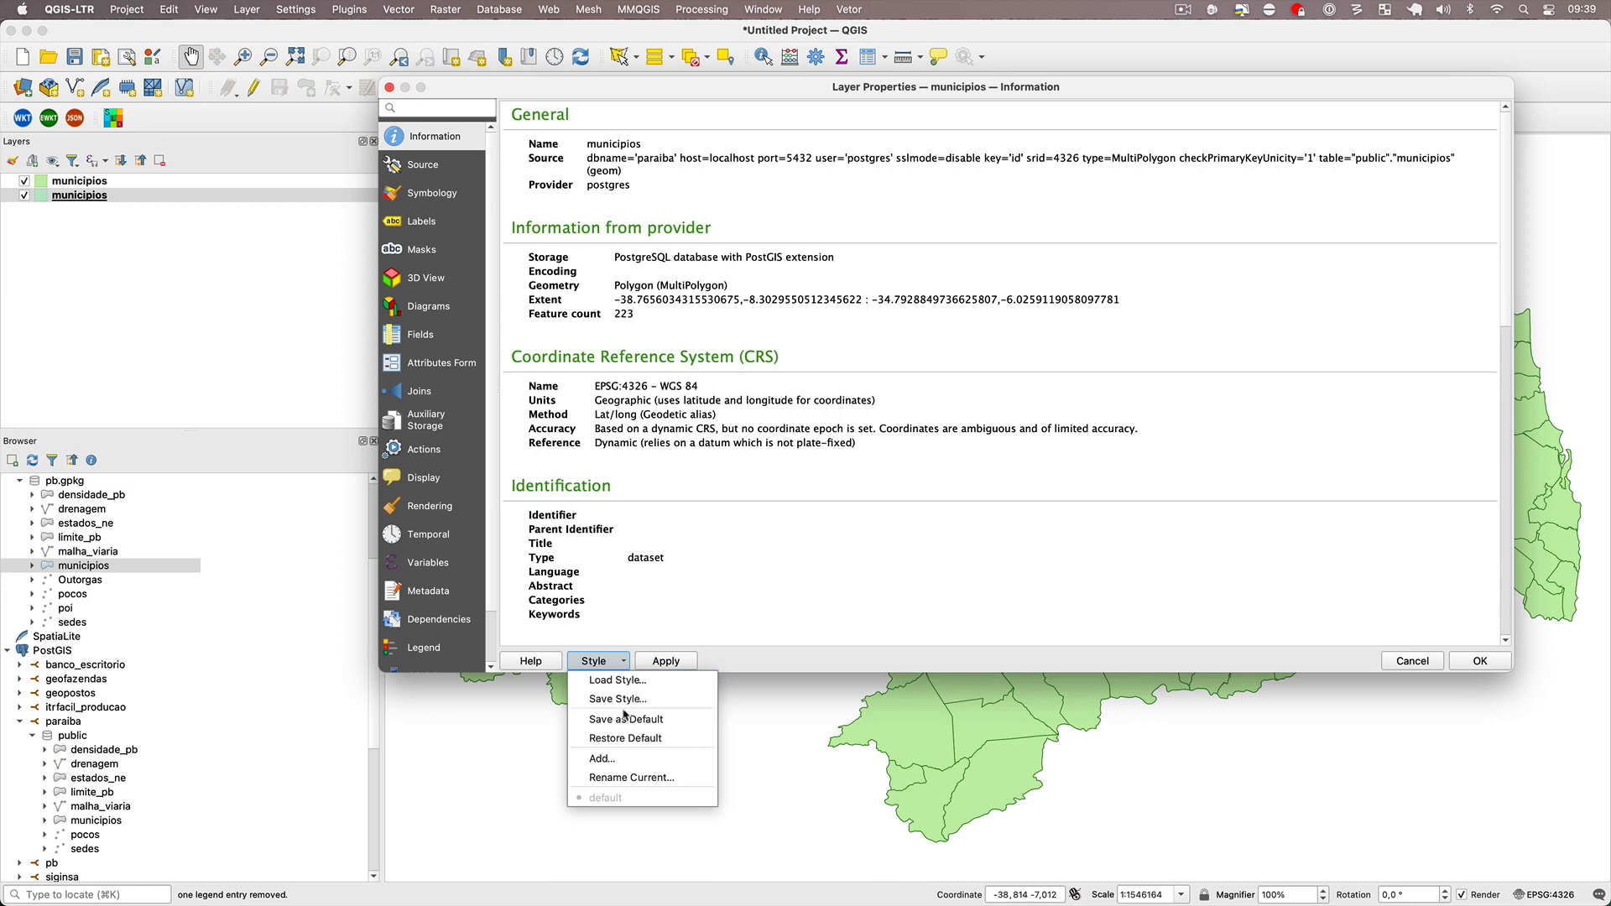
{"action": "left_click", "coordinate": [625, 719]}
{"action": "left_click", "coordinate": [928, 474]}
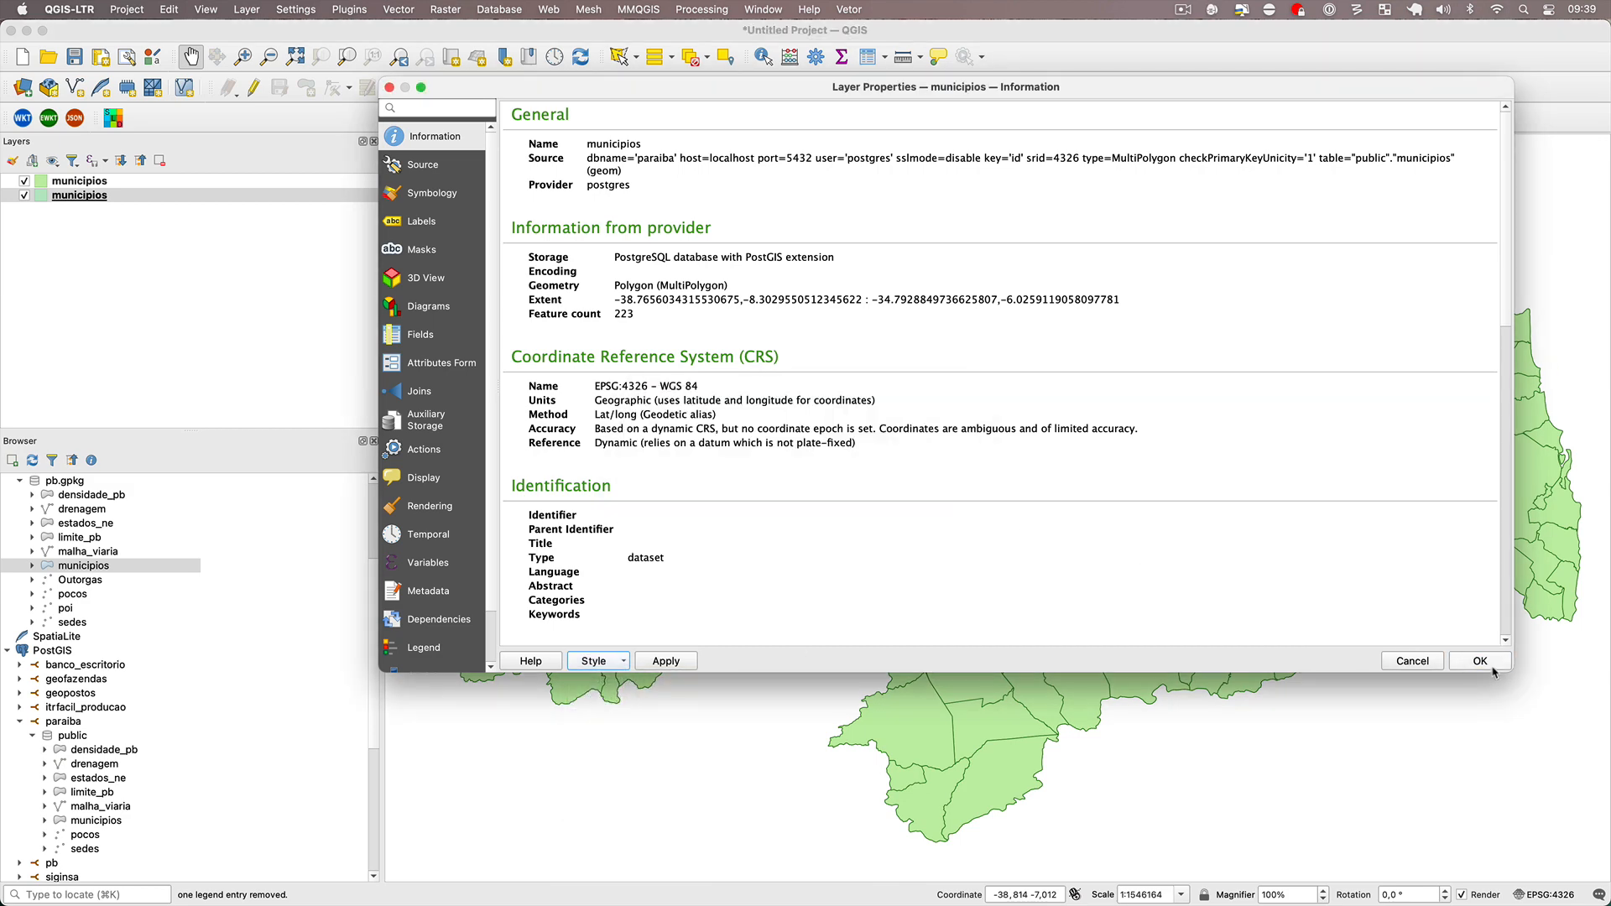
{"action": "left_click", "coordinate": [1490, 663]}
Start a new project without saving and load pocos from both the PostGIS paraiba database and pb.gpkg.
{"action": "left_click", "coordinate": [23, 57]}
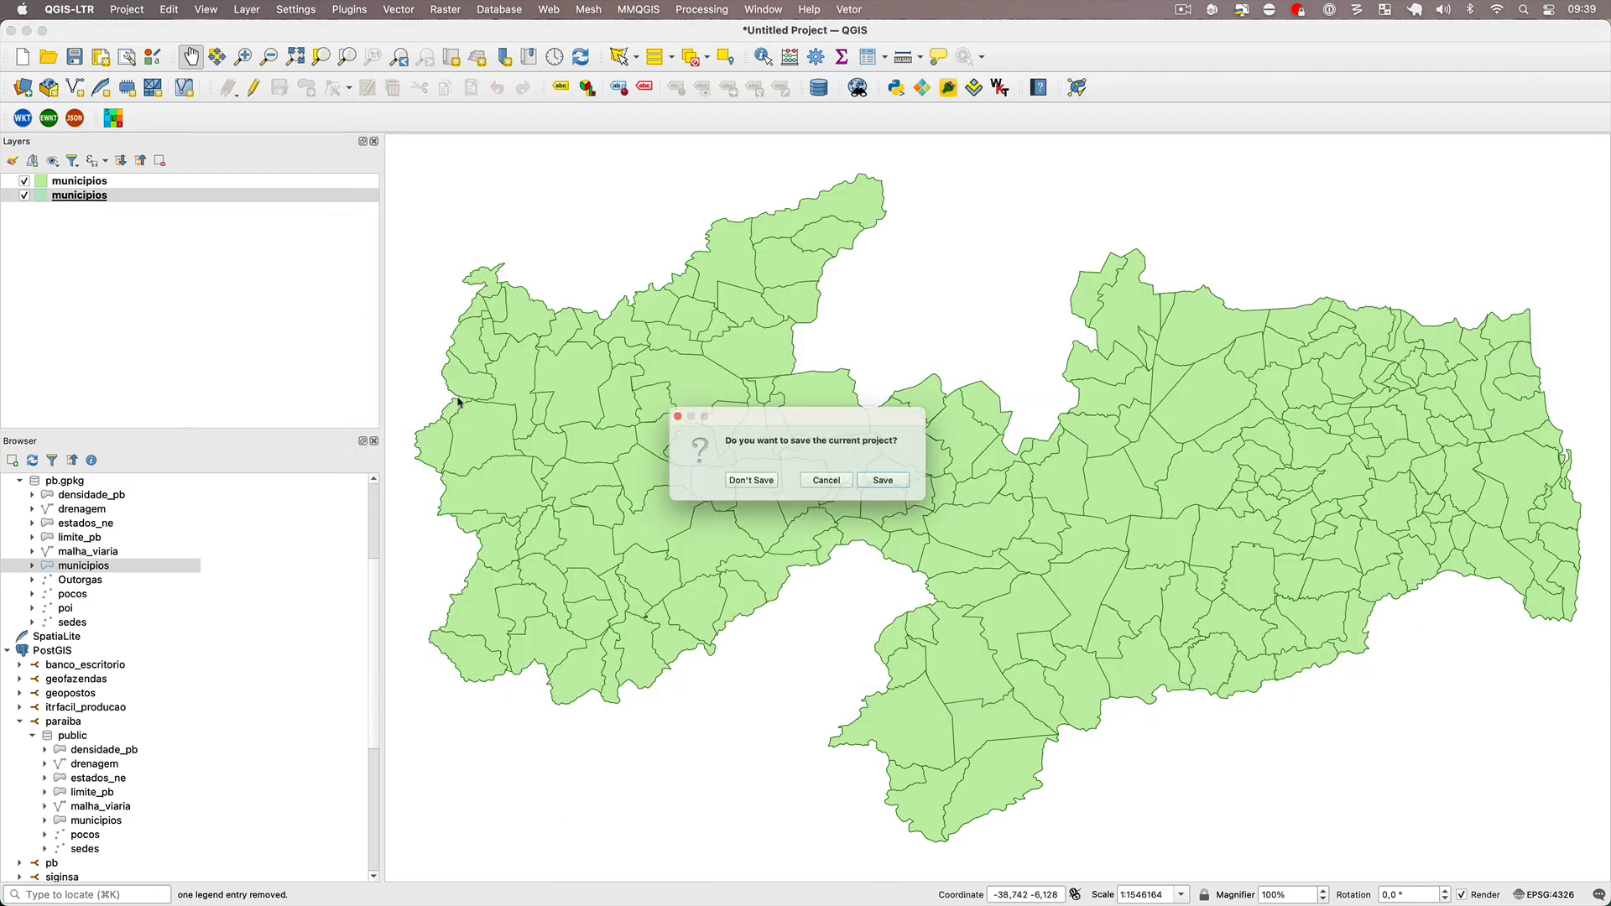
{"action": "left_click", "coordinate": [744, 487]}
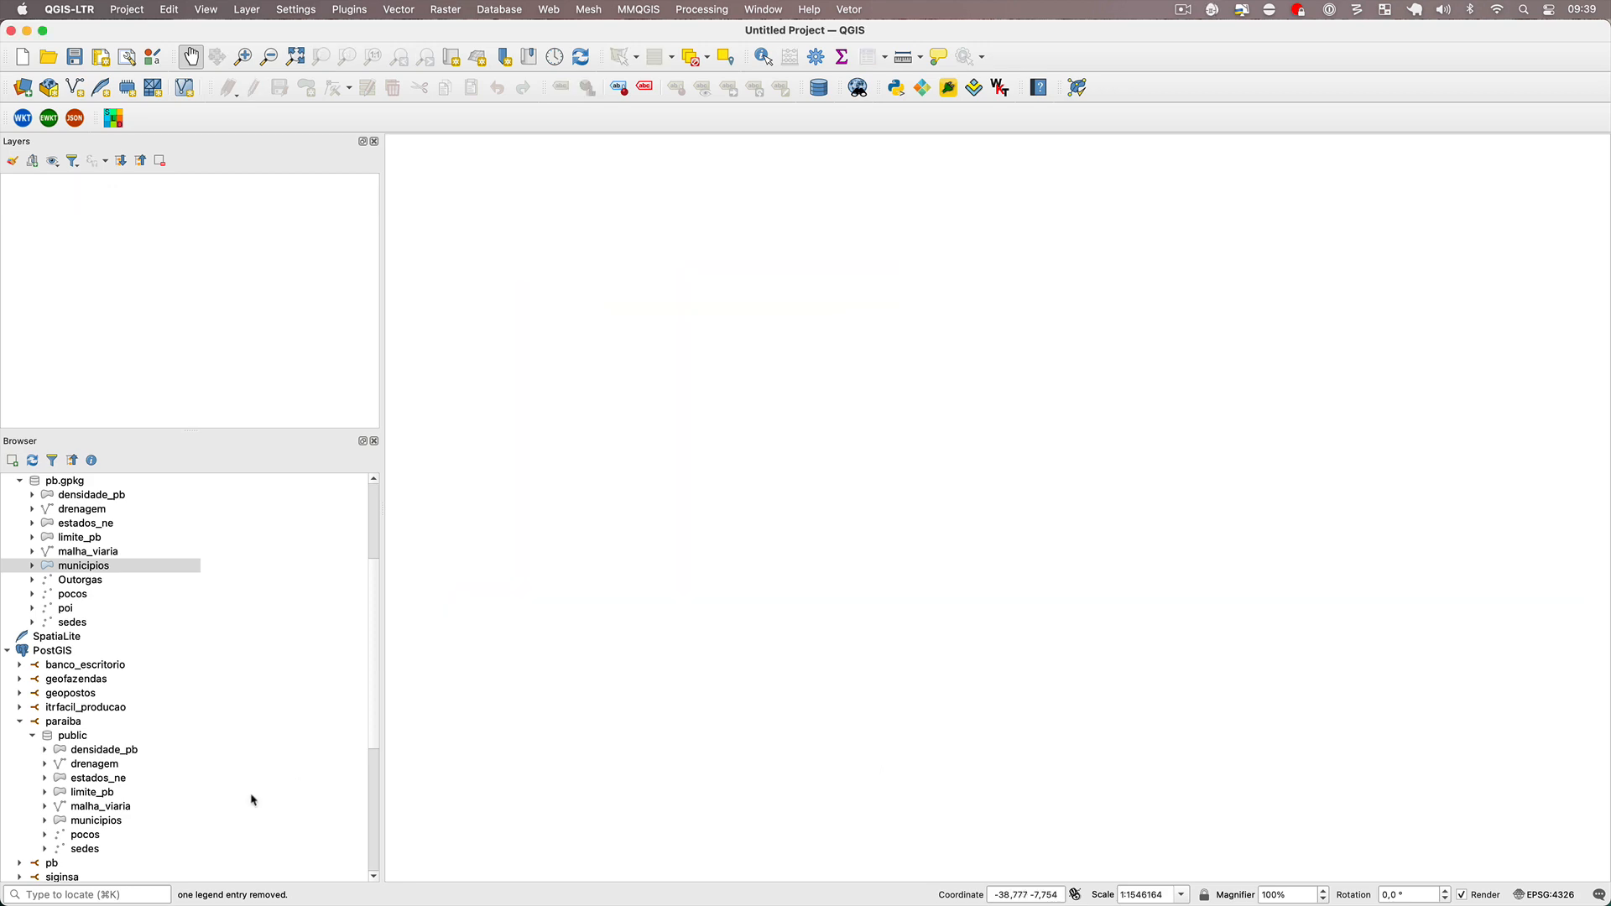
{"action": "double_click", "coordinate": [87, 836]}
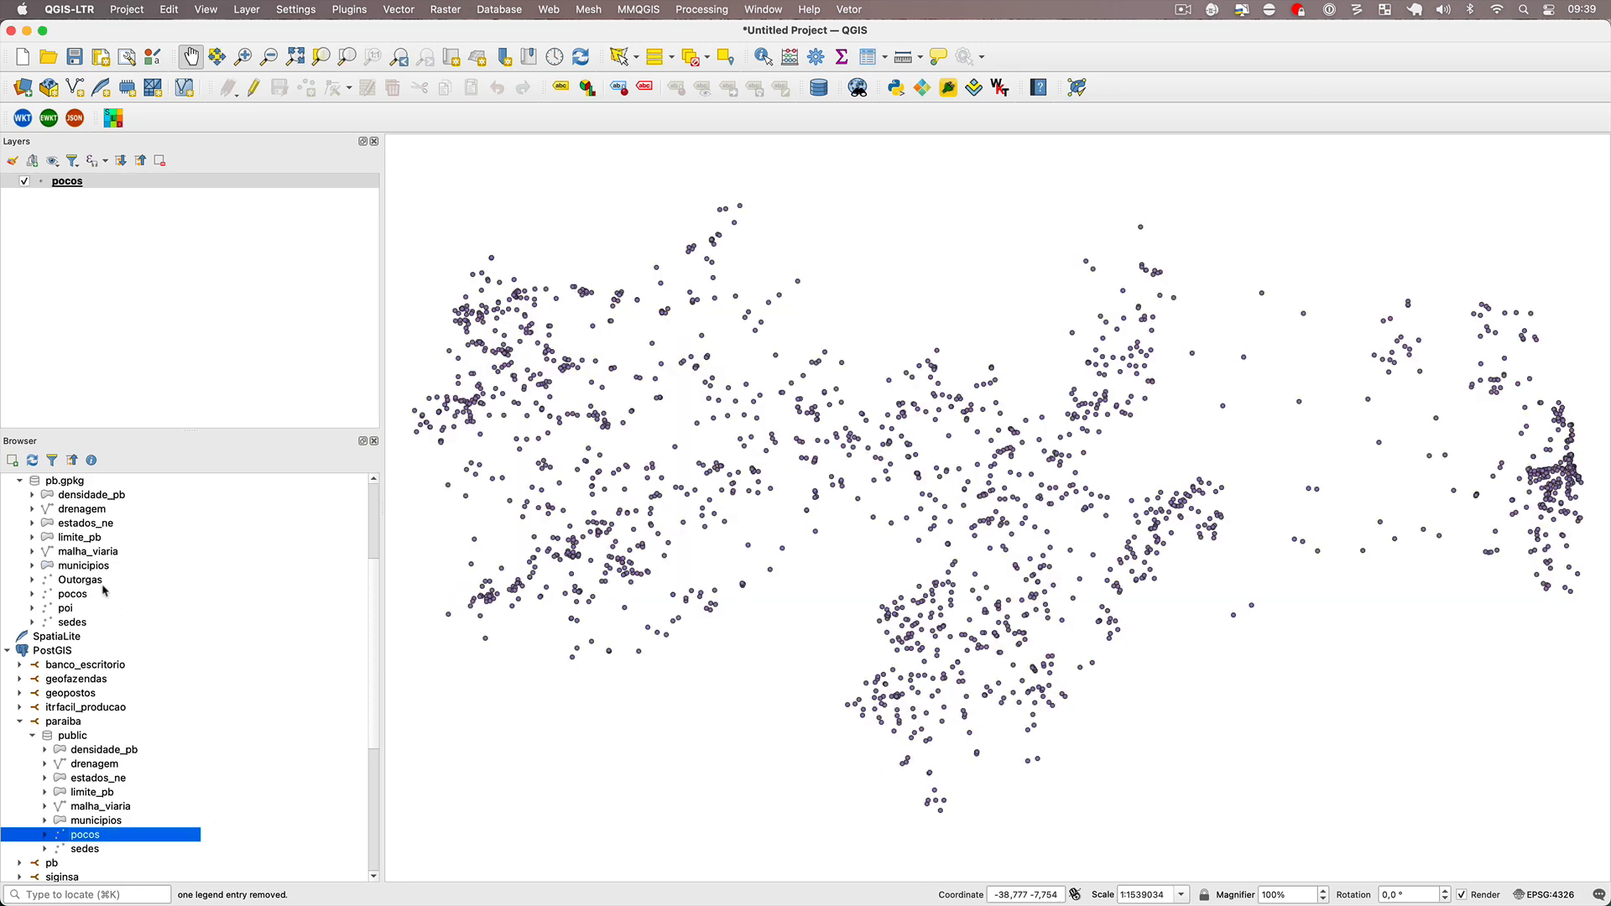
{"action": "double_click", "coordinate": [72, 594]}
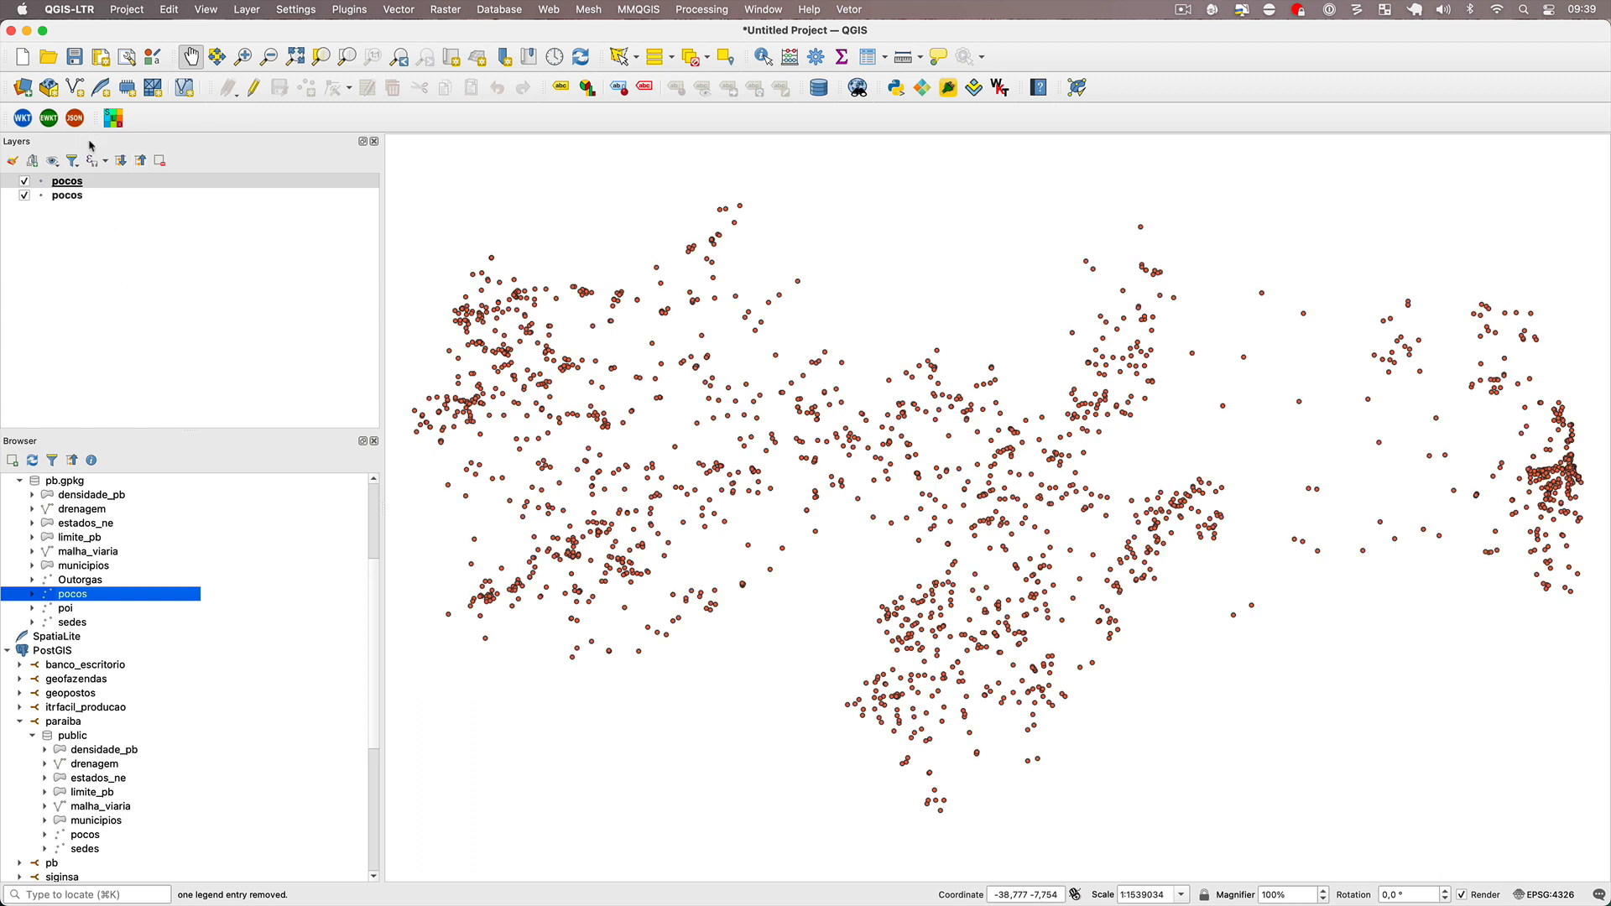
Copy all style categories from the GeoPackage pocos layer and paste them onto the PostGIS pocos layer.
{"action": "right_click", "coordinate": [77, 181]}
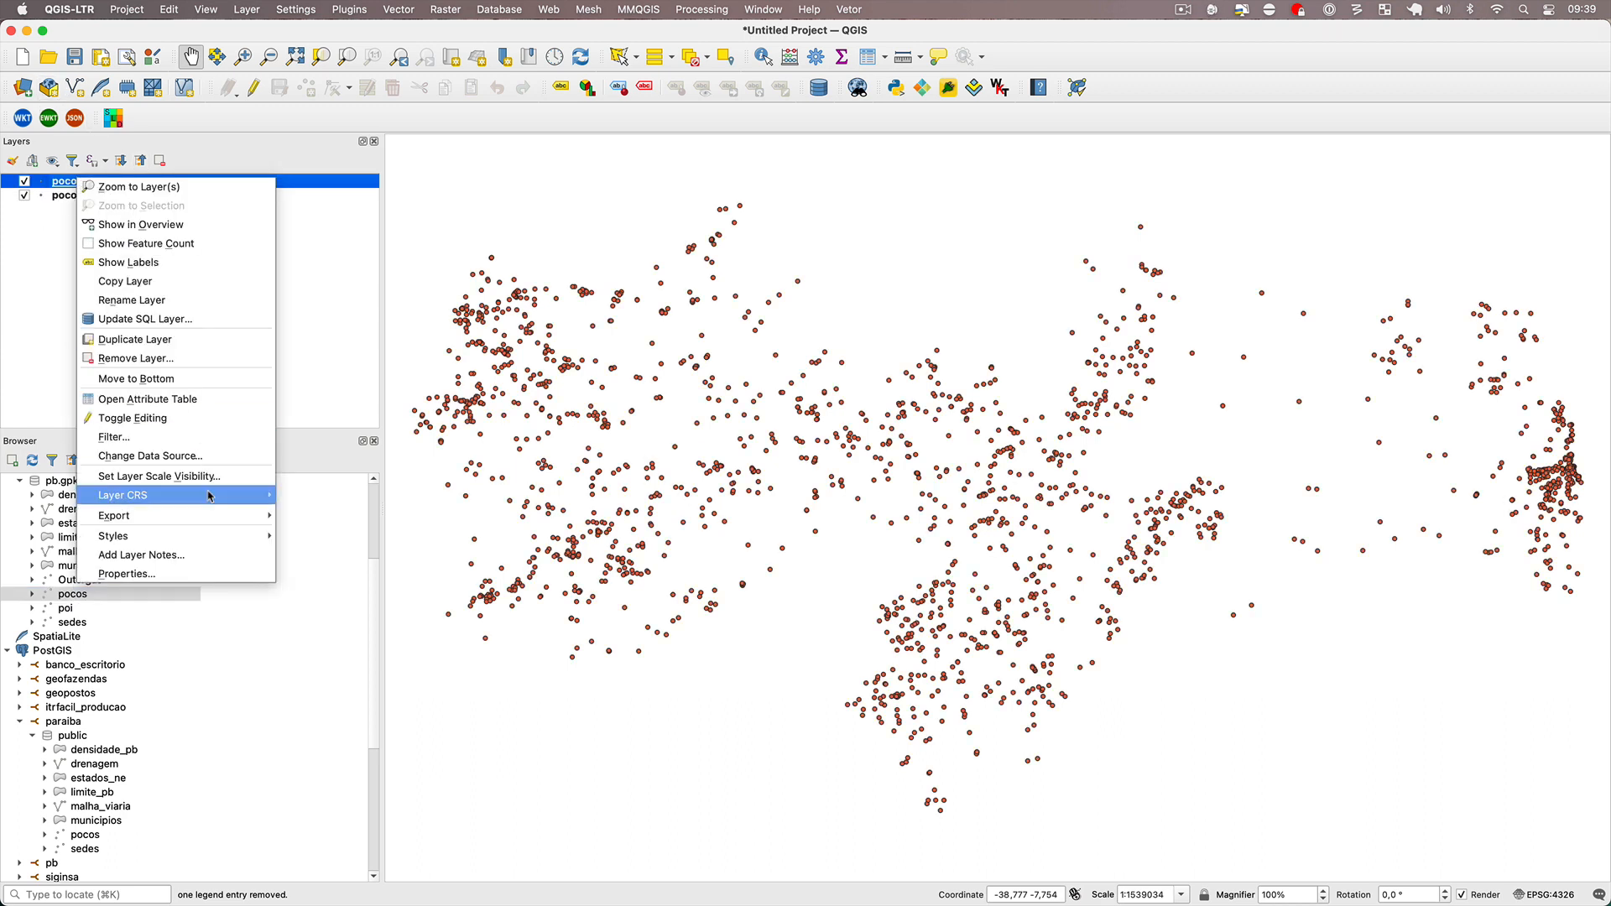
{"action": "mouse_move", "coordinate": [208, 535]}
{"action": "mouse_move", "coordinate": [295, 537]}
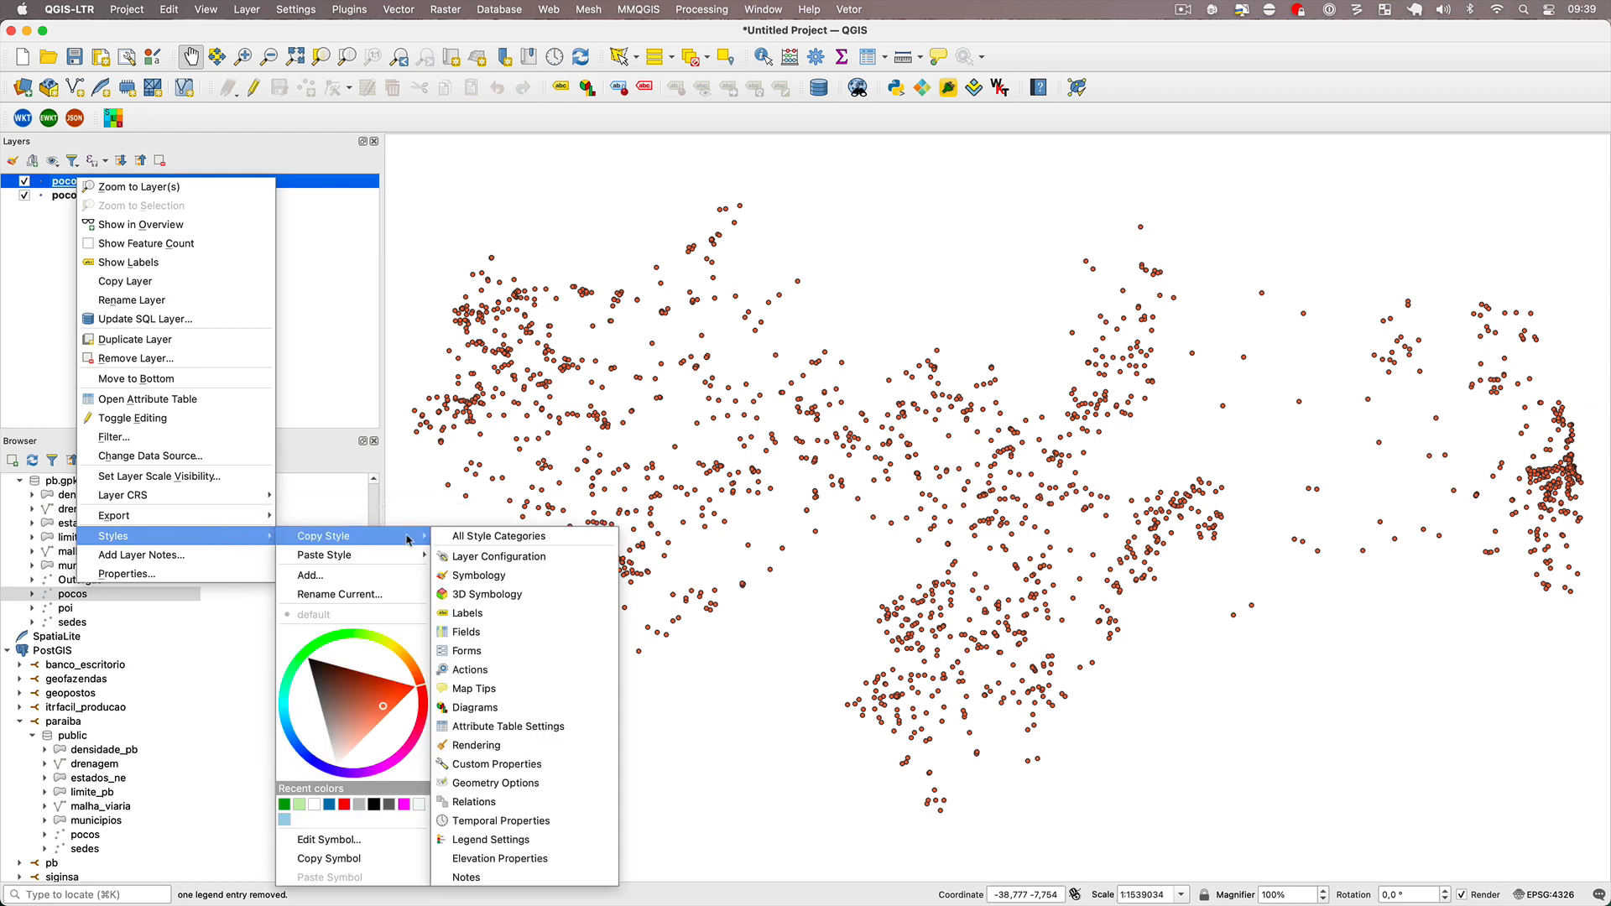
{"action": "left_click", "coordinate": [459, 537]}
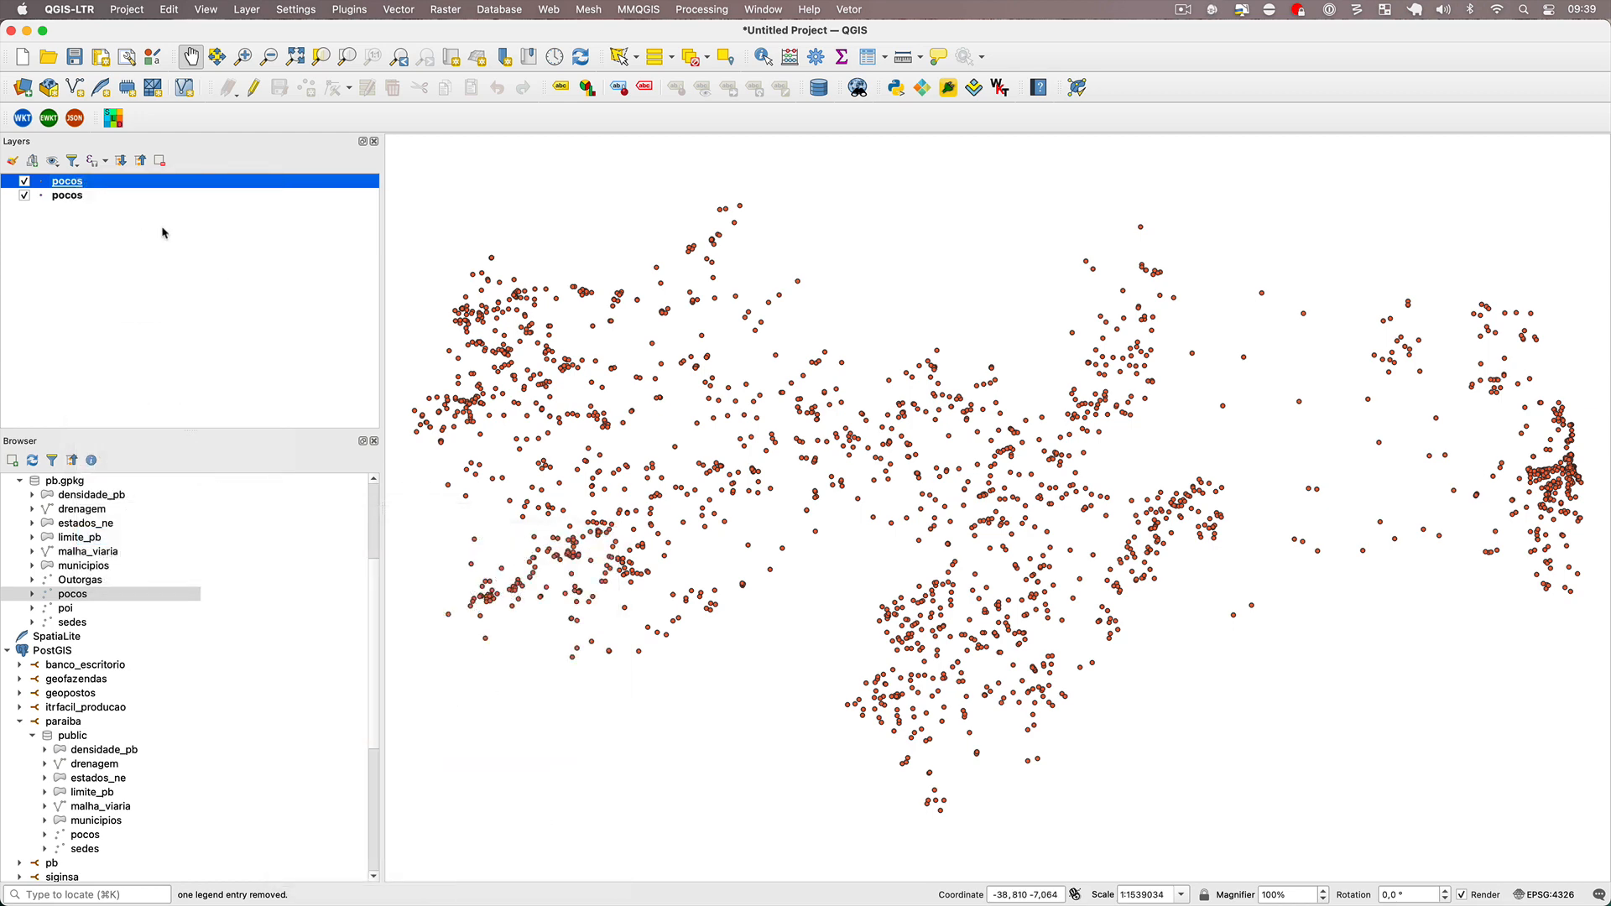
{"action": "right_click", "coordinate": [110, 198]}
{"action": "mouse_move", "coordinate": [252, 547]}
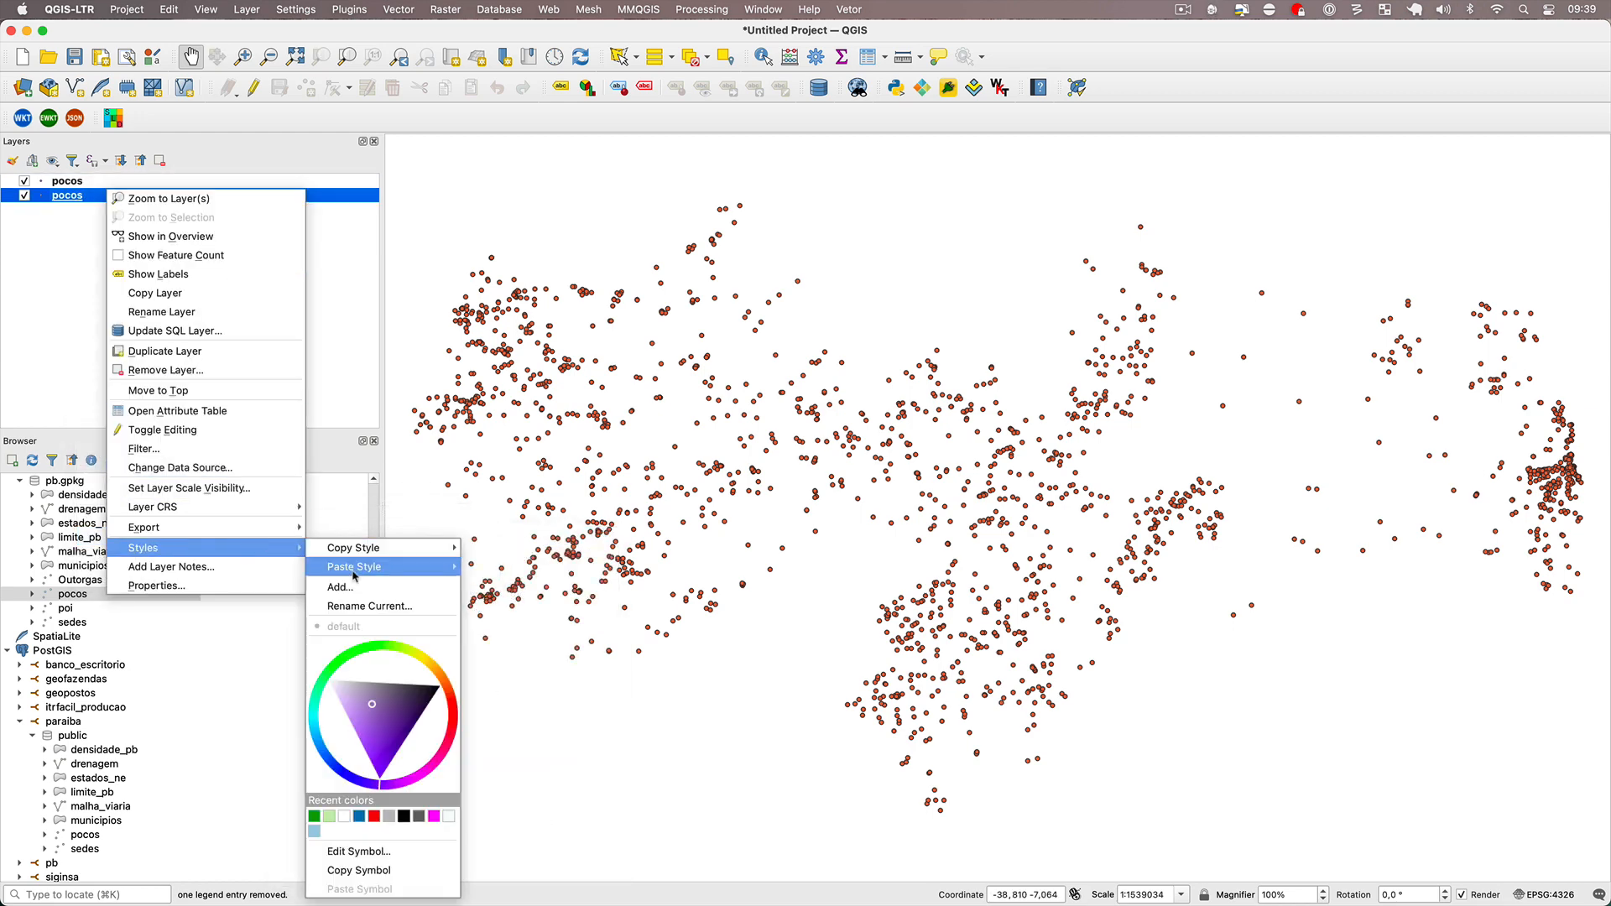
{"action": "mouse_move", "coordinate": [355, 575]}
{"action": "left_click", "coordinate": [520, 561]}
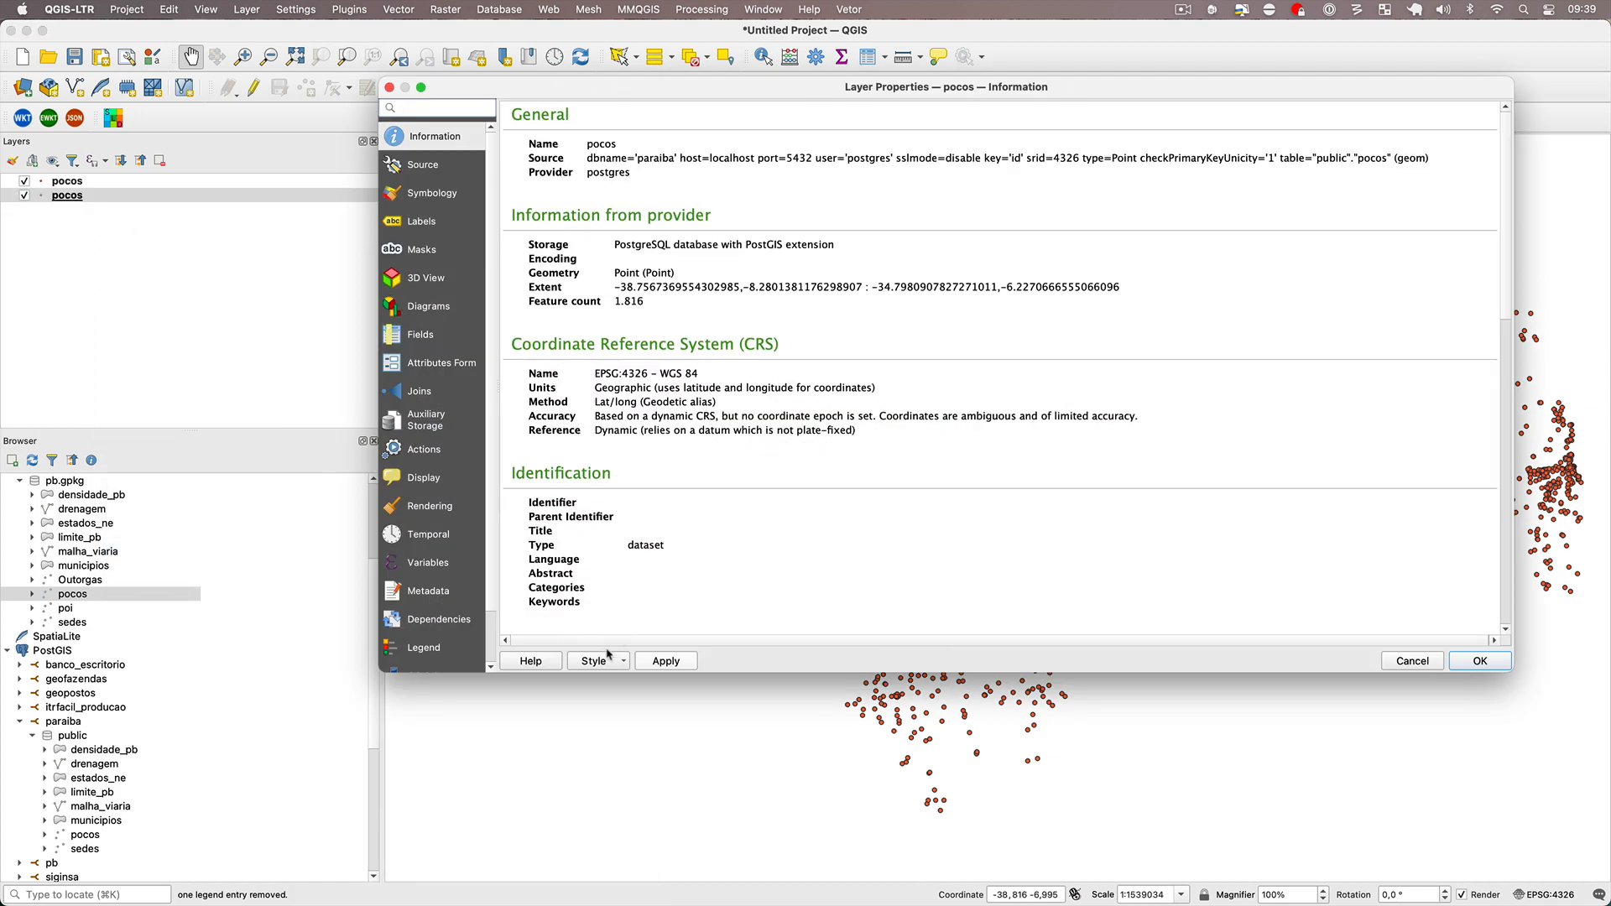
{"action": "left_click", "coordinate": [607, 655]}
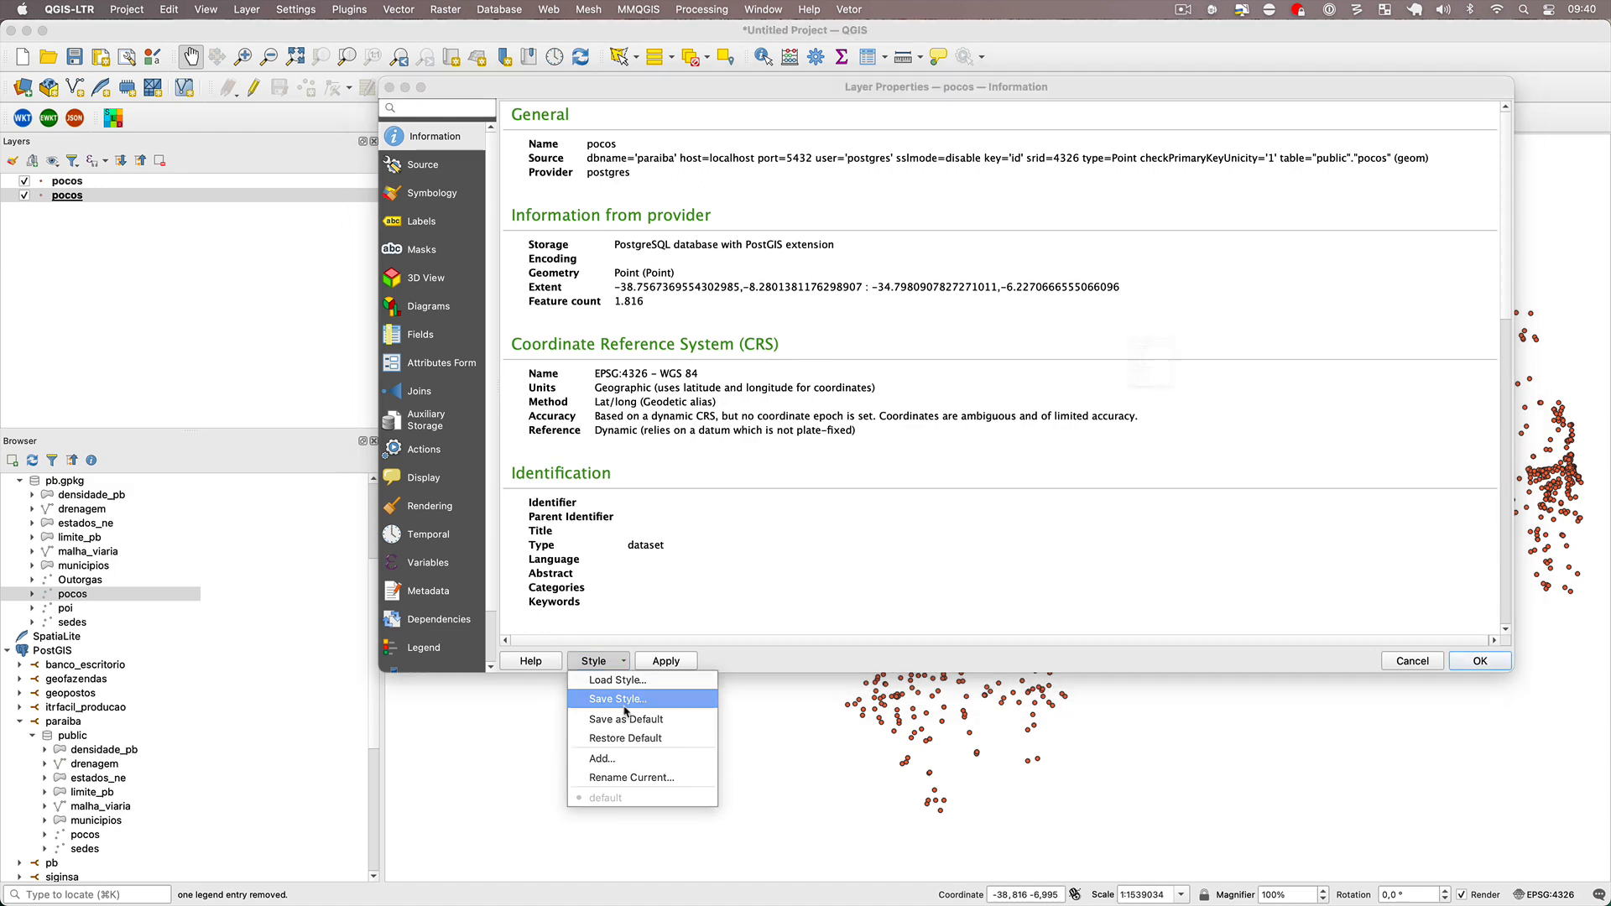
{"action": "left_click", "coordinate": [625, 705]}
{"action": "left_click", "coordinate": [1144, 552]}
Save the PostGIS pocos layer's style as default in the datasource database and accept the layer properties.
{"action": "left_click", "coordinate": [597, 660]}
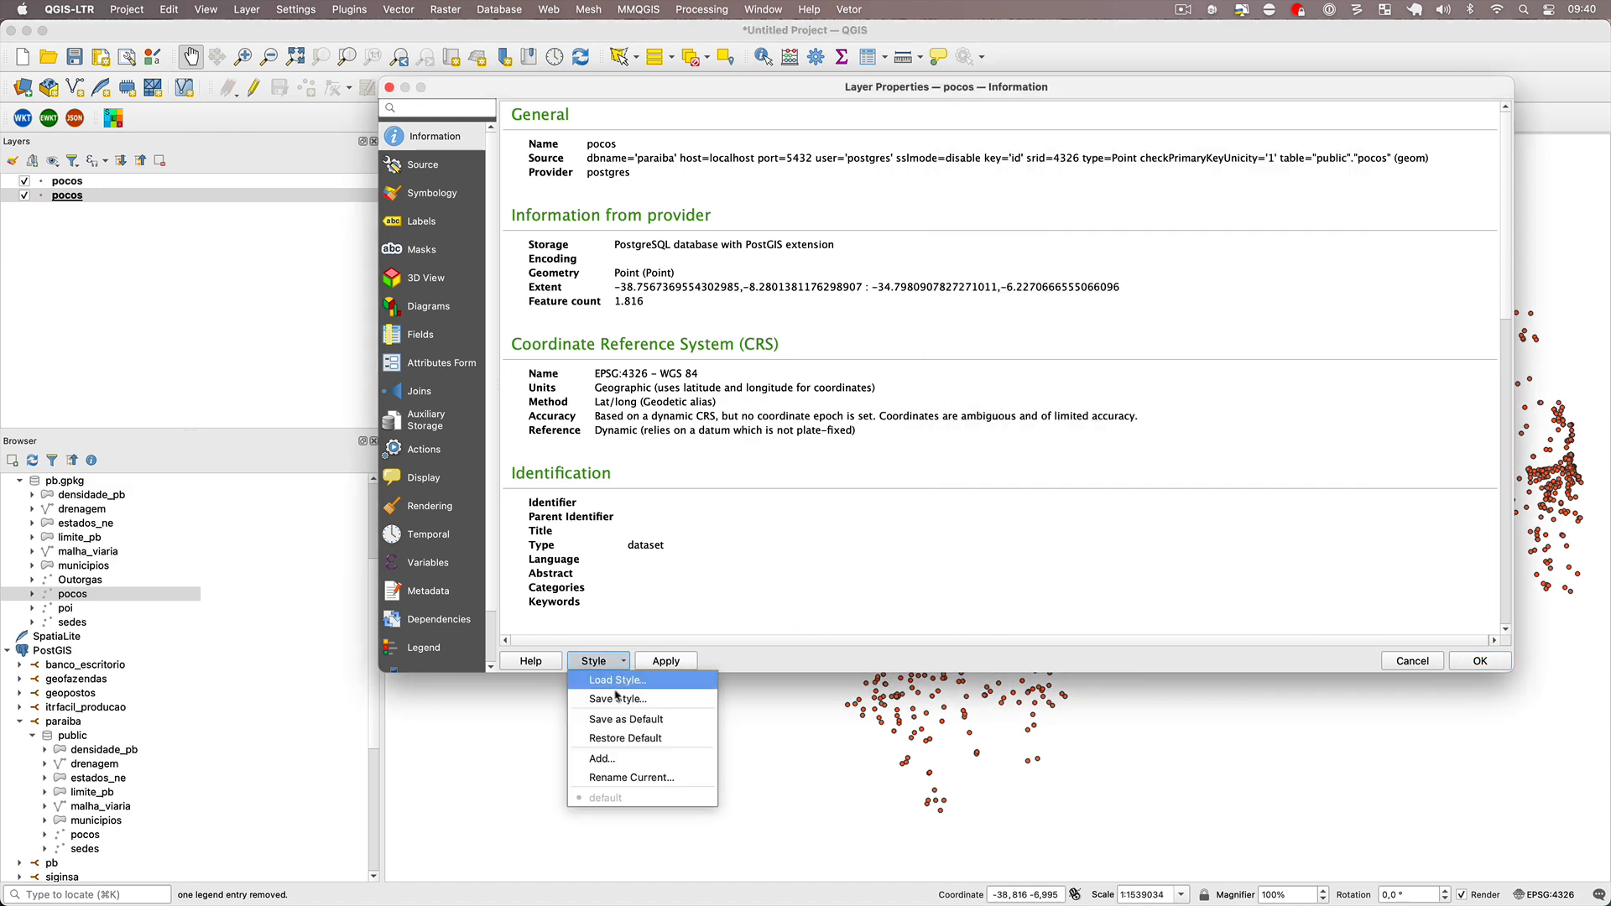
{"action": "left_click", "coordinate": [625, 719]}
{"action": "left_click", "coordinate": [945, 470]}
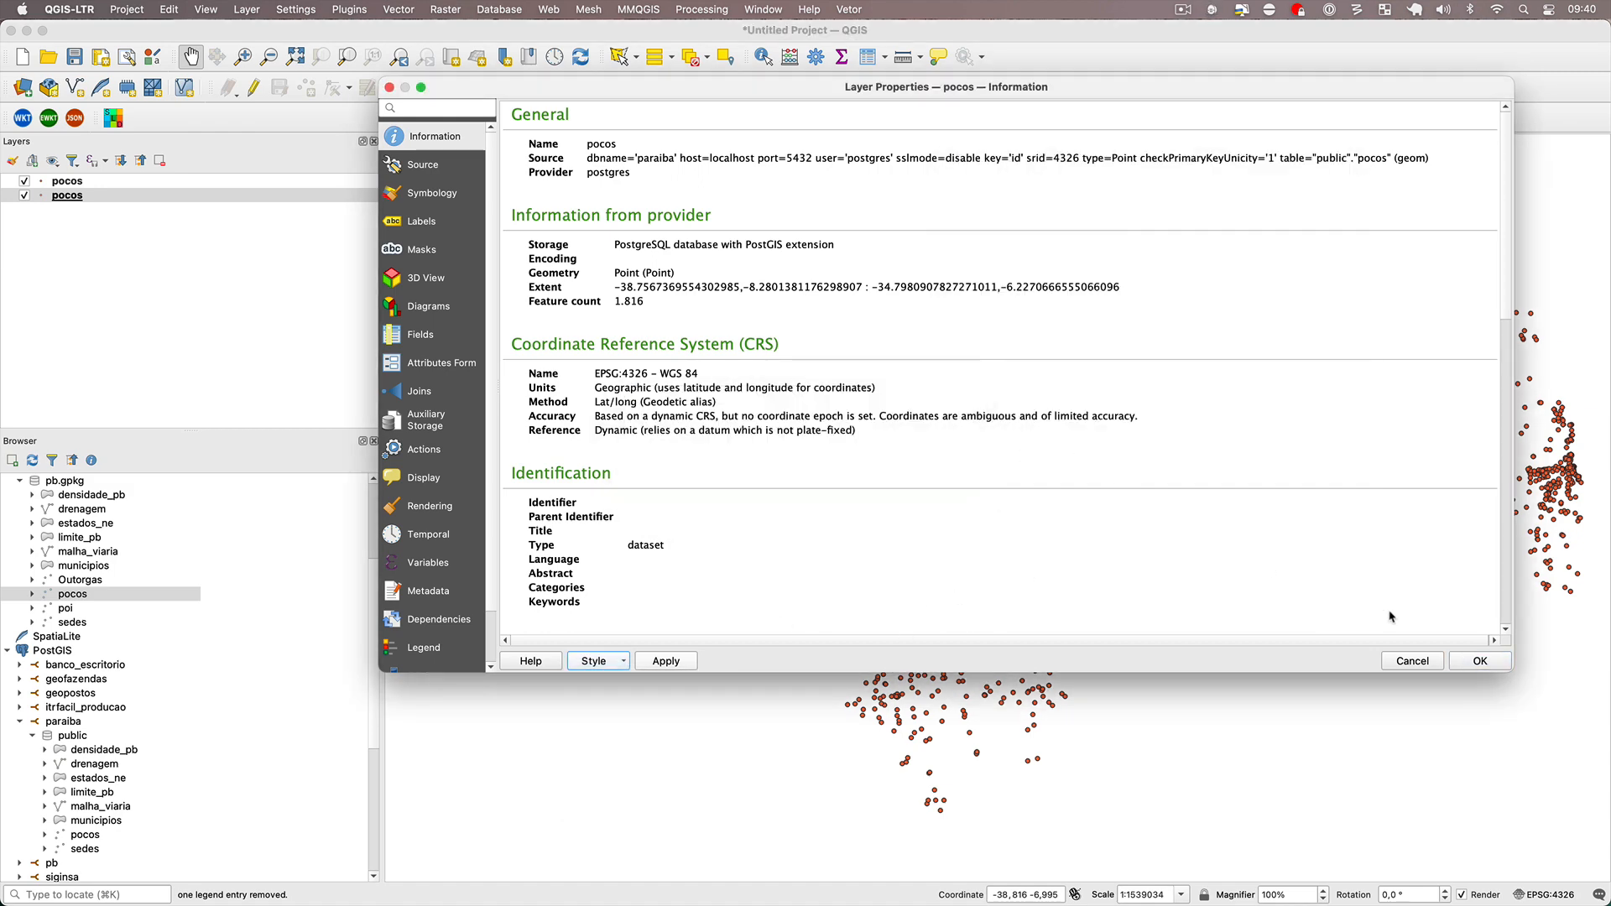
{"action": "left_click", "coordinate": [1486, 658]}
Start a new project without saving and load sedes from both the PostGIS paraiba database and pb.gpkg.
{"action": "left_click", "coordinate": [25, 59]}
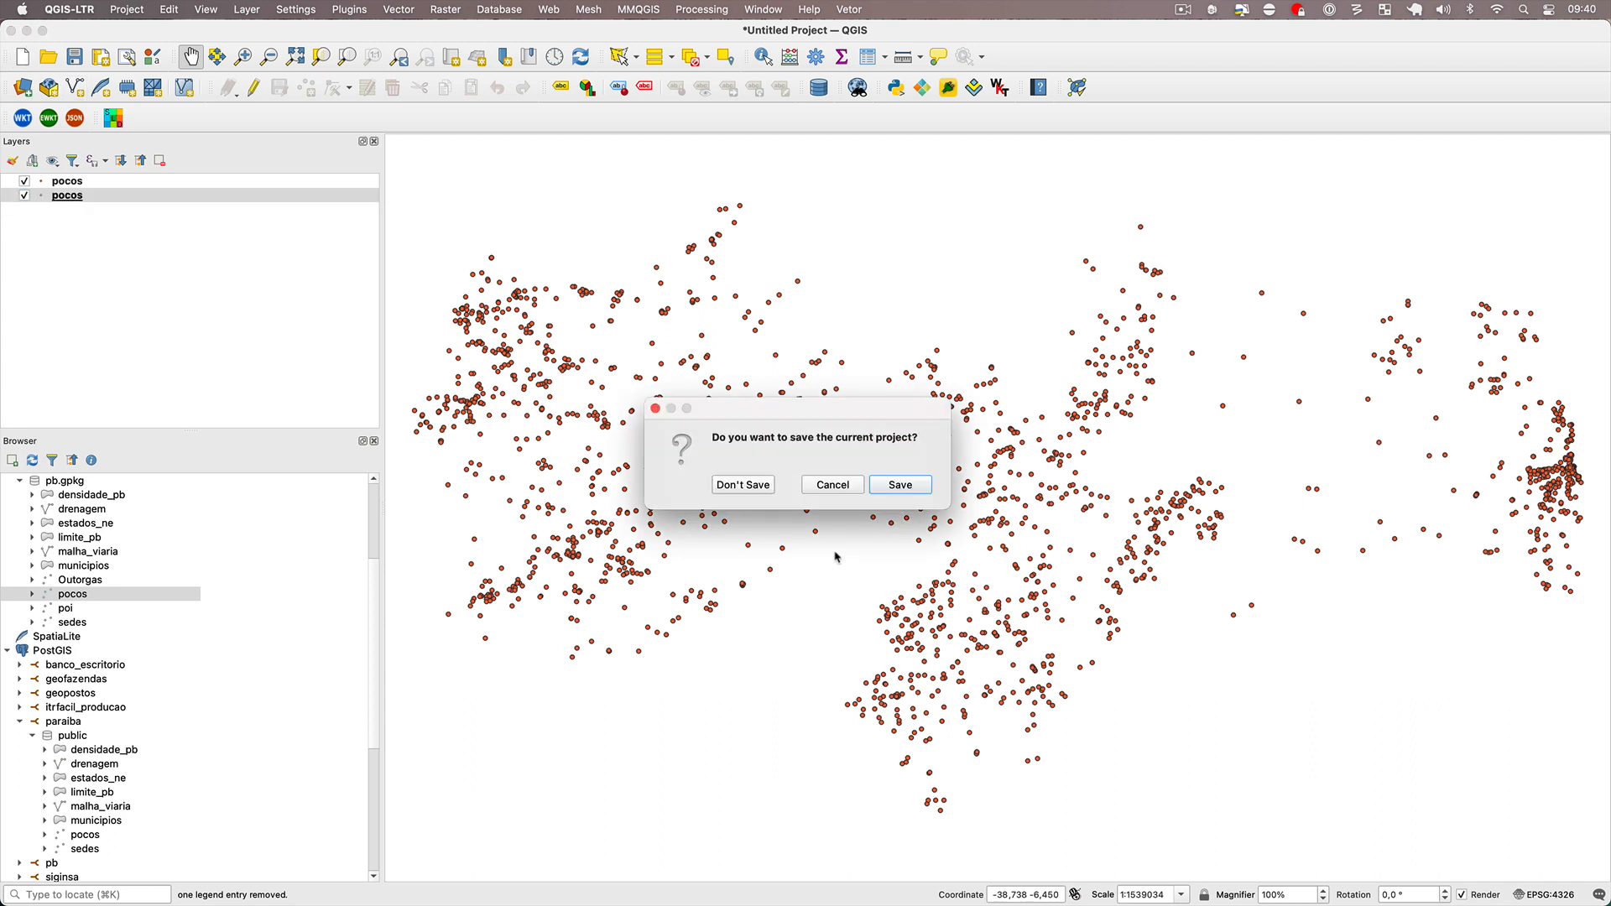
{"action": "left_click", "coordinate": [730, 484]}
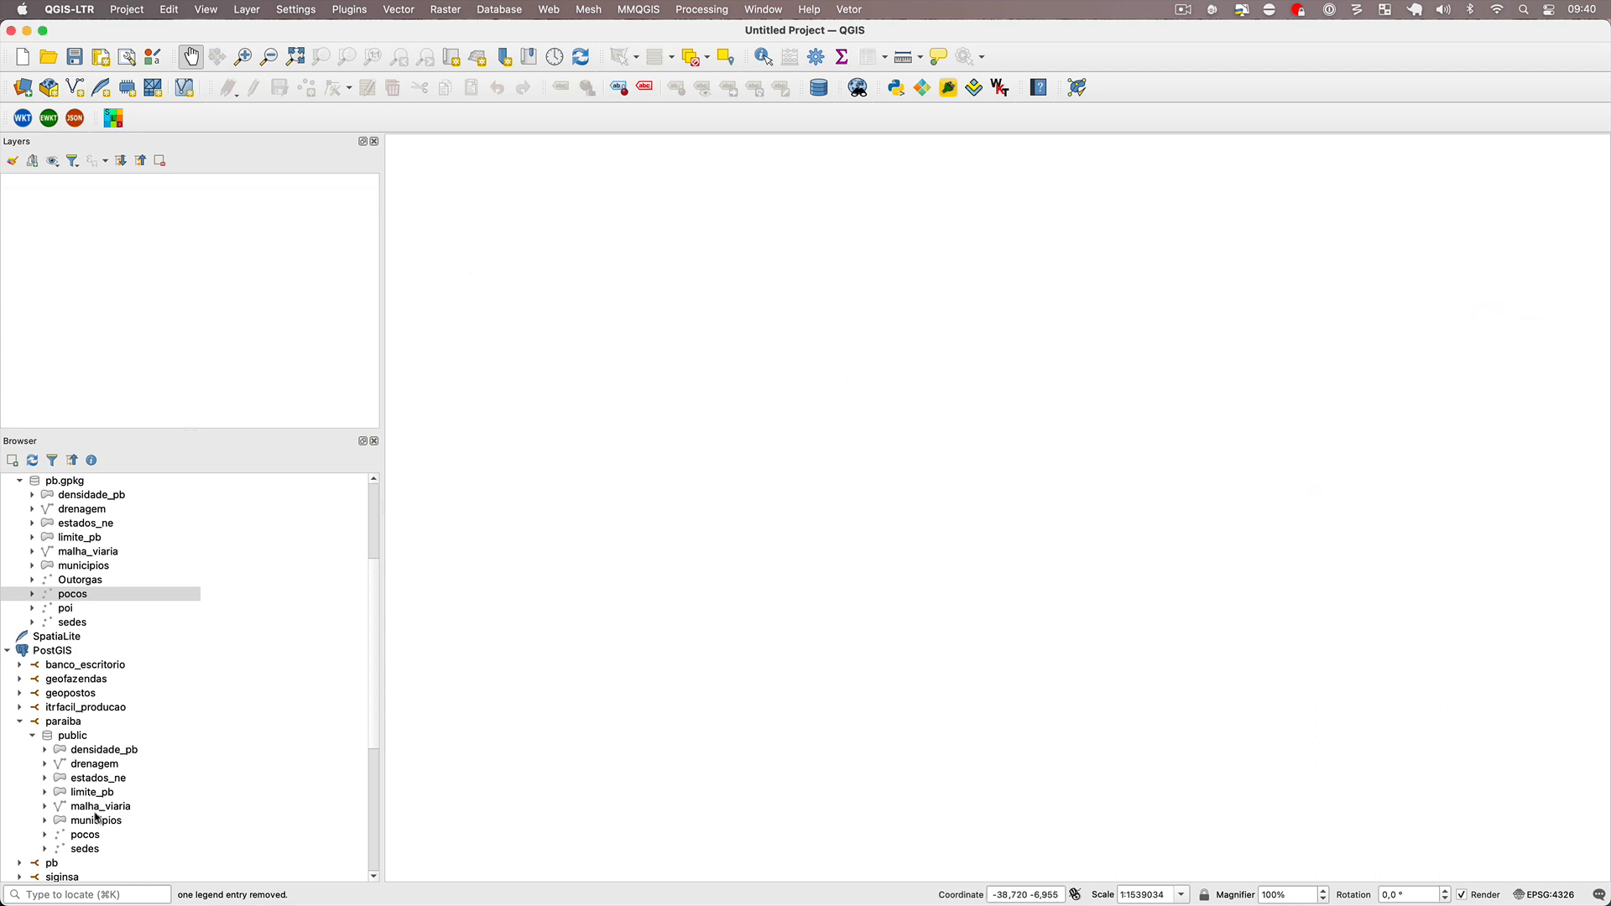
{"action": "double_click", "coordinate": [93, 850]}
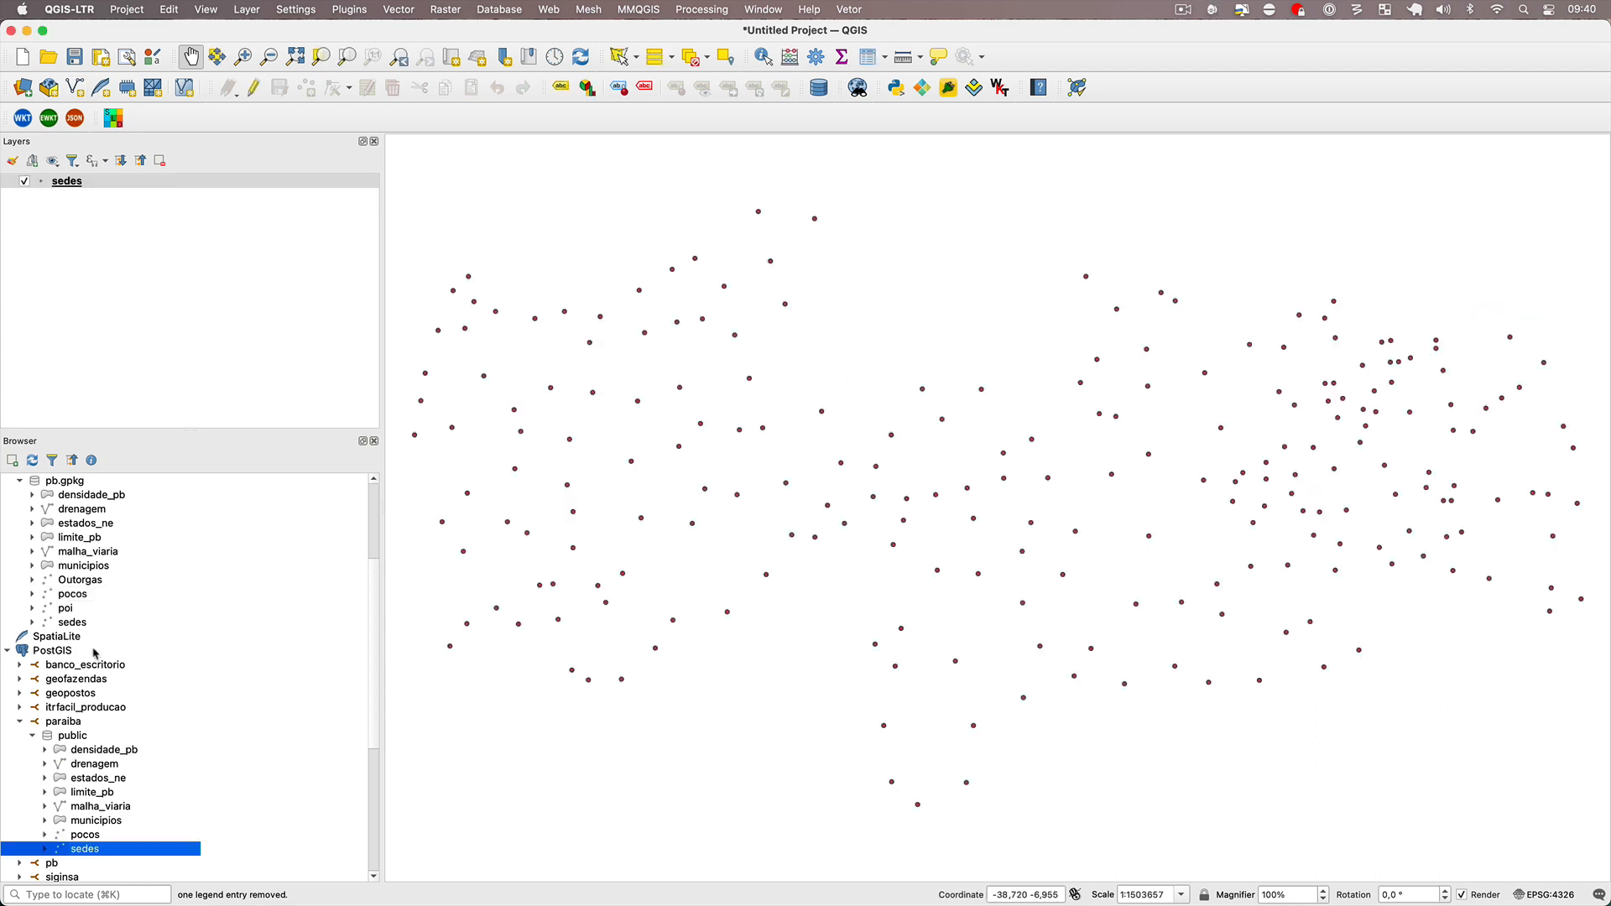
{"action": "double_click", "coordinate": [76, 623]}
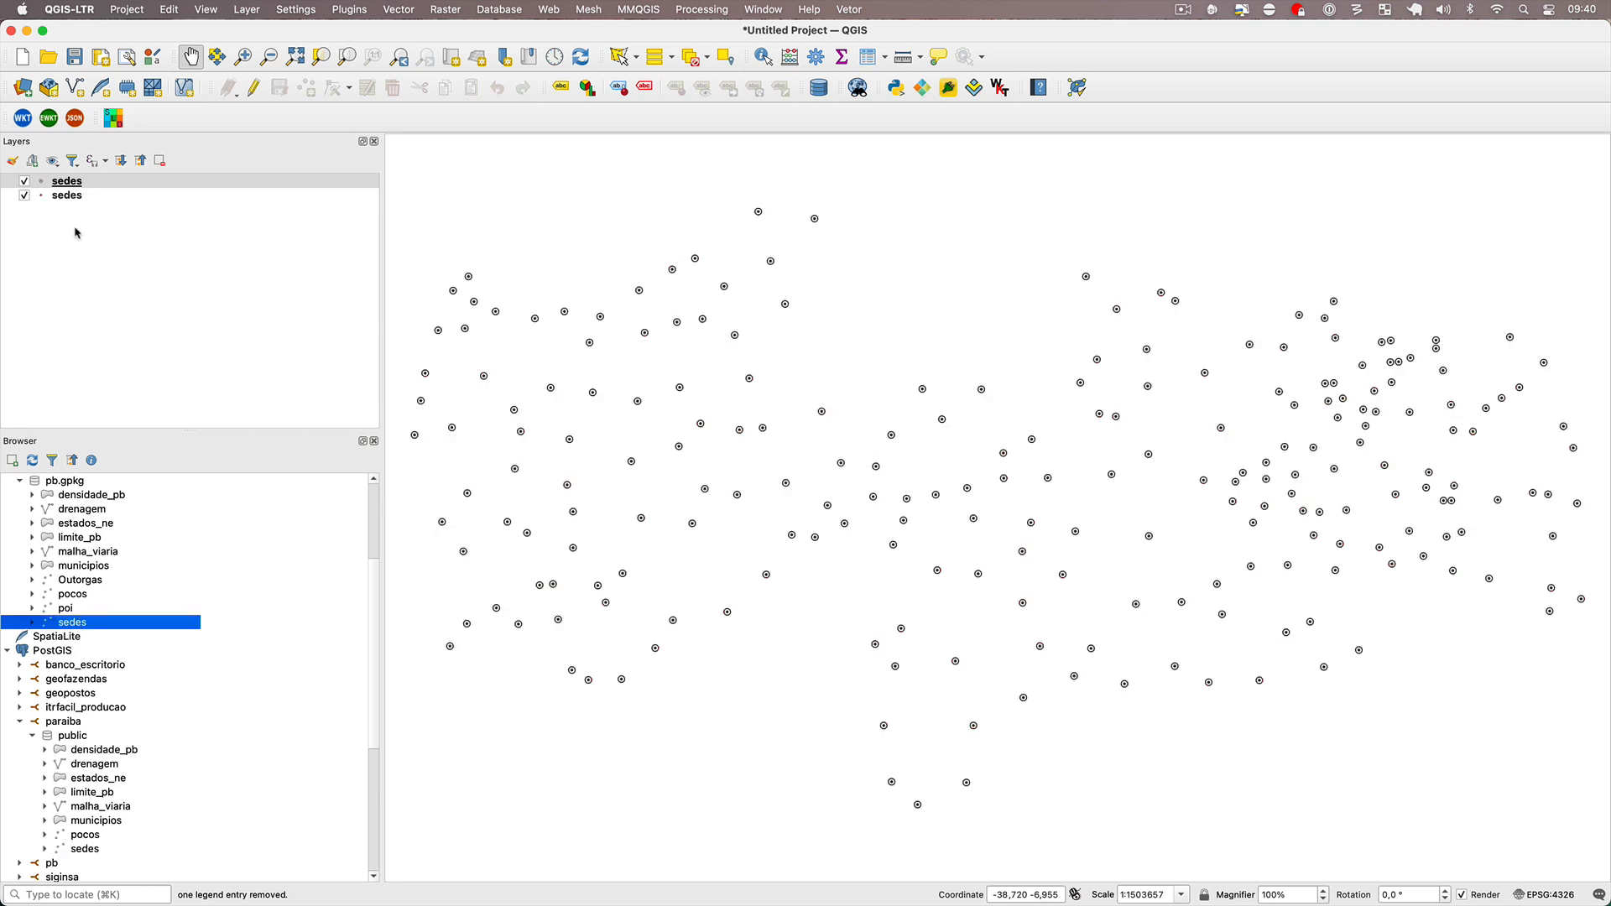
Copy all style categories from the GeoPackage sedes layer and paste them onto the PostGIS sedes layer.
{"action": "right_click", "coordinate": [74, 186]}
{"action": "mouse_move", "coordinate": [164, 539]}
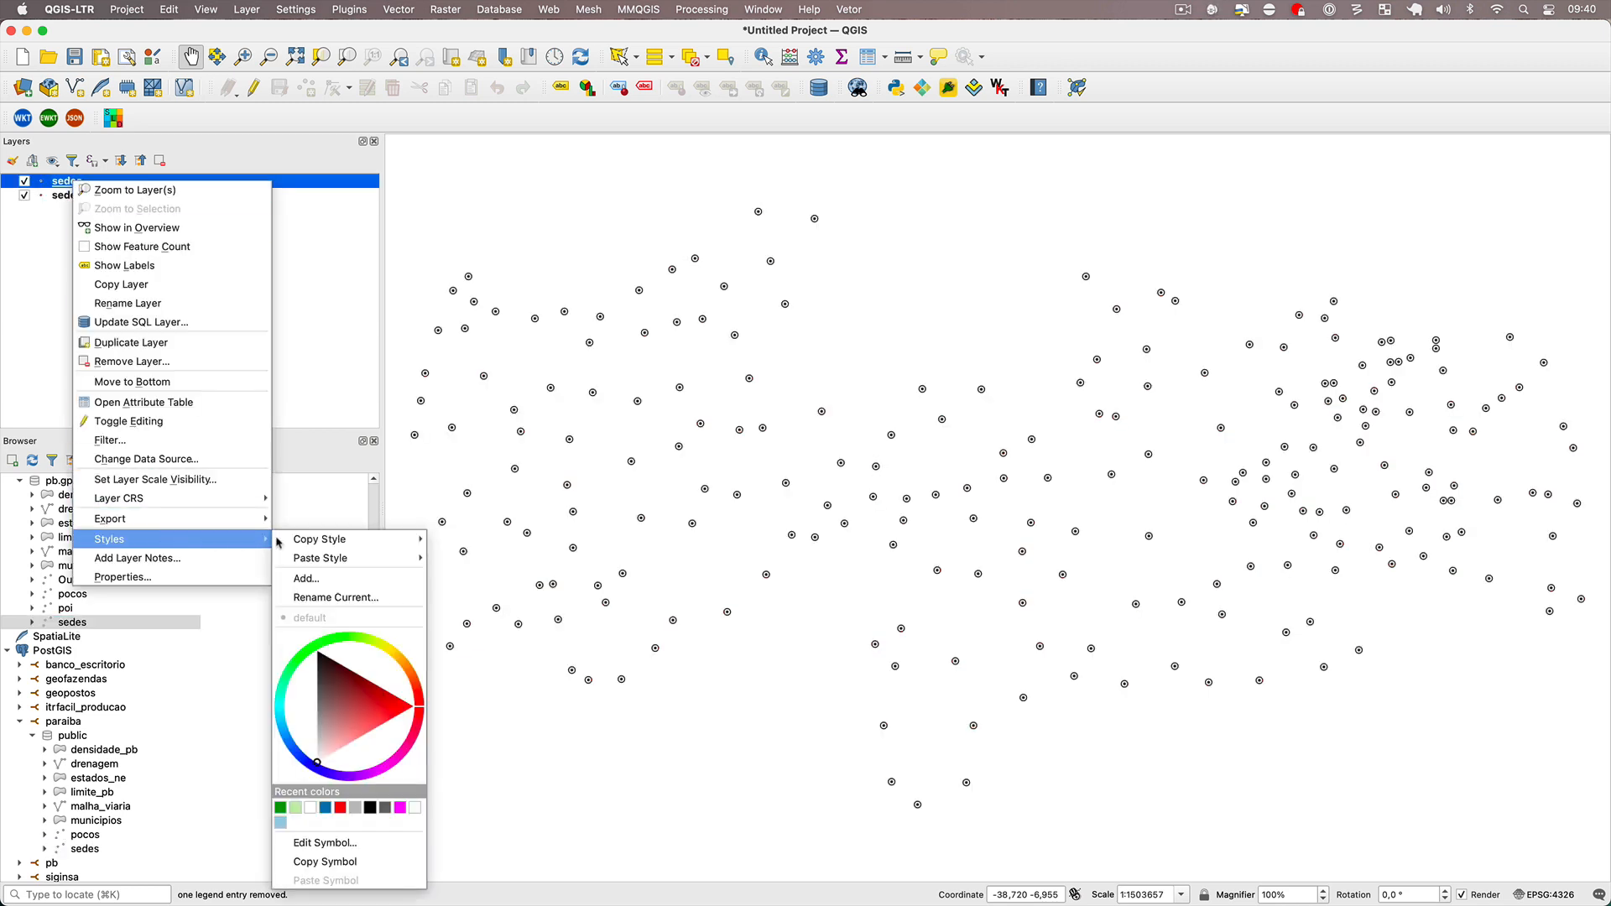
{"action": "mouse_move", "coordinate": [348, 547]}
{"action": "left_click", "coordinate": [469, 538]}
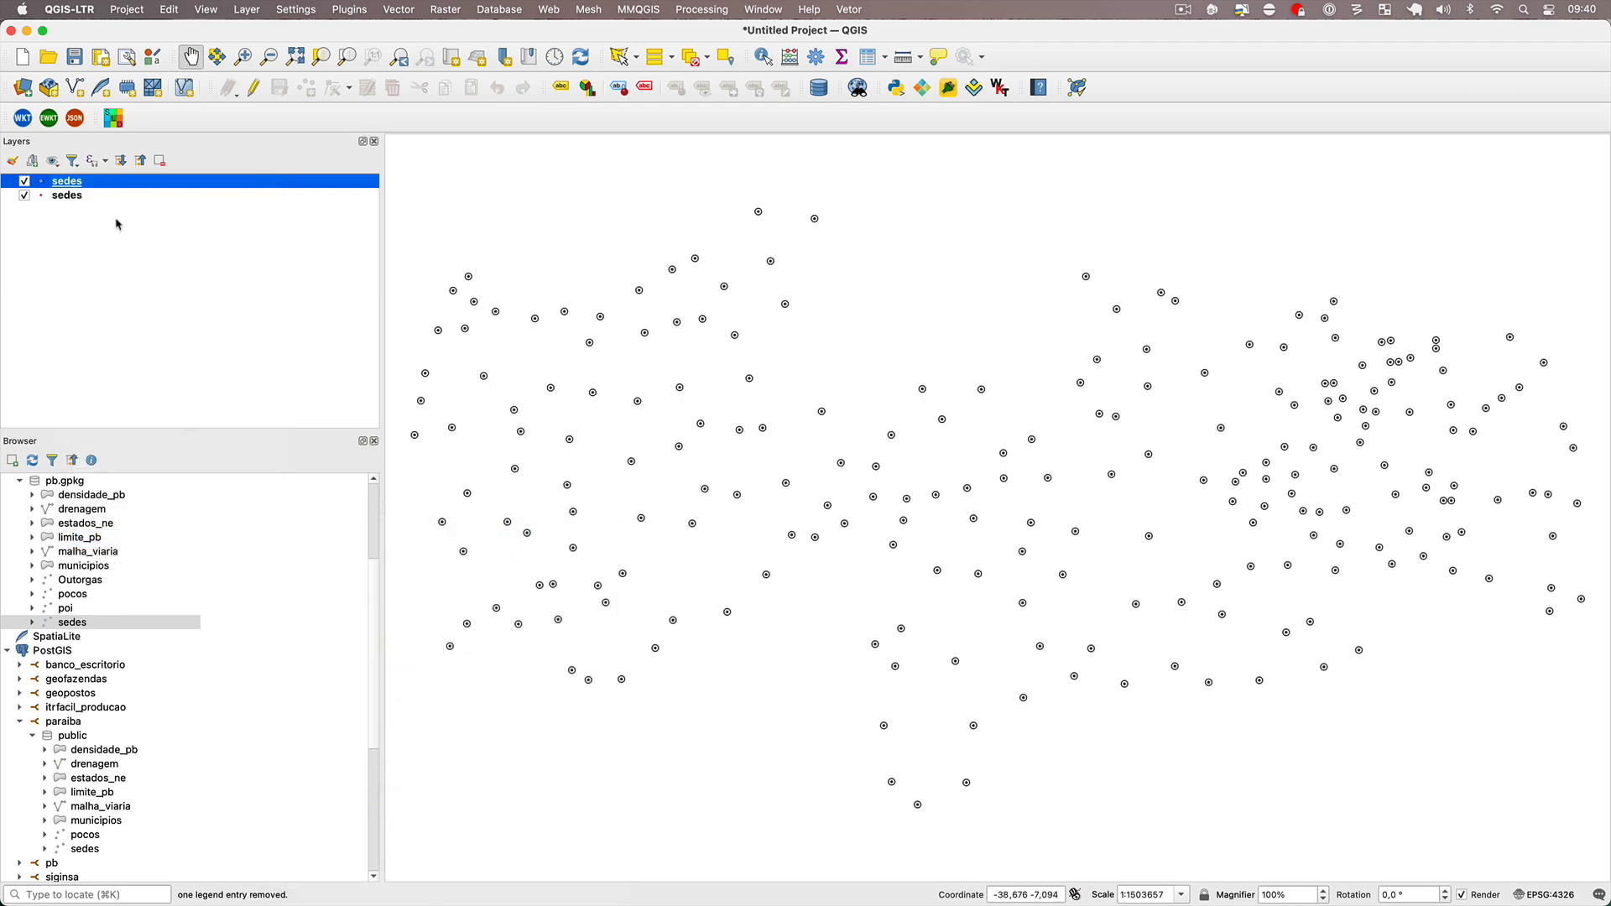
{"action": "right_click", "coordinate": [82, 195]}
{"action": "mouse_move", "coordinate": [224, 542]}
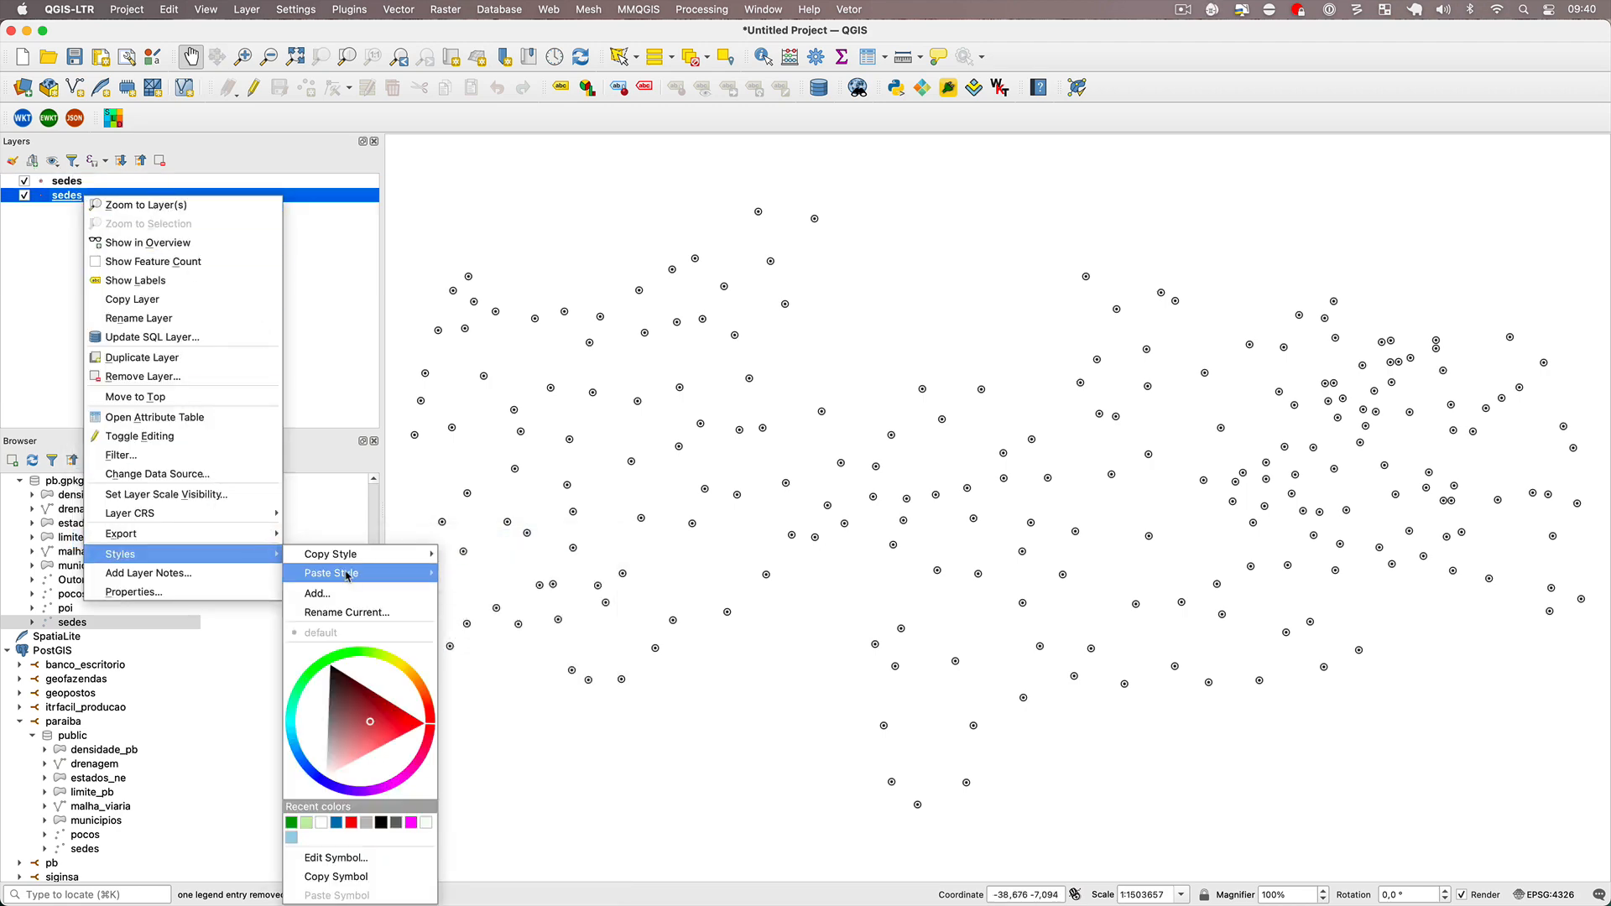
{"action": "mouse_move", "coordinate": [414, 577]}
{"action": "left_click", "coordinate": [487, 559]}
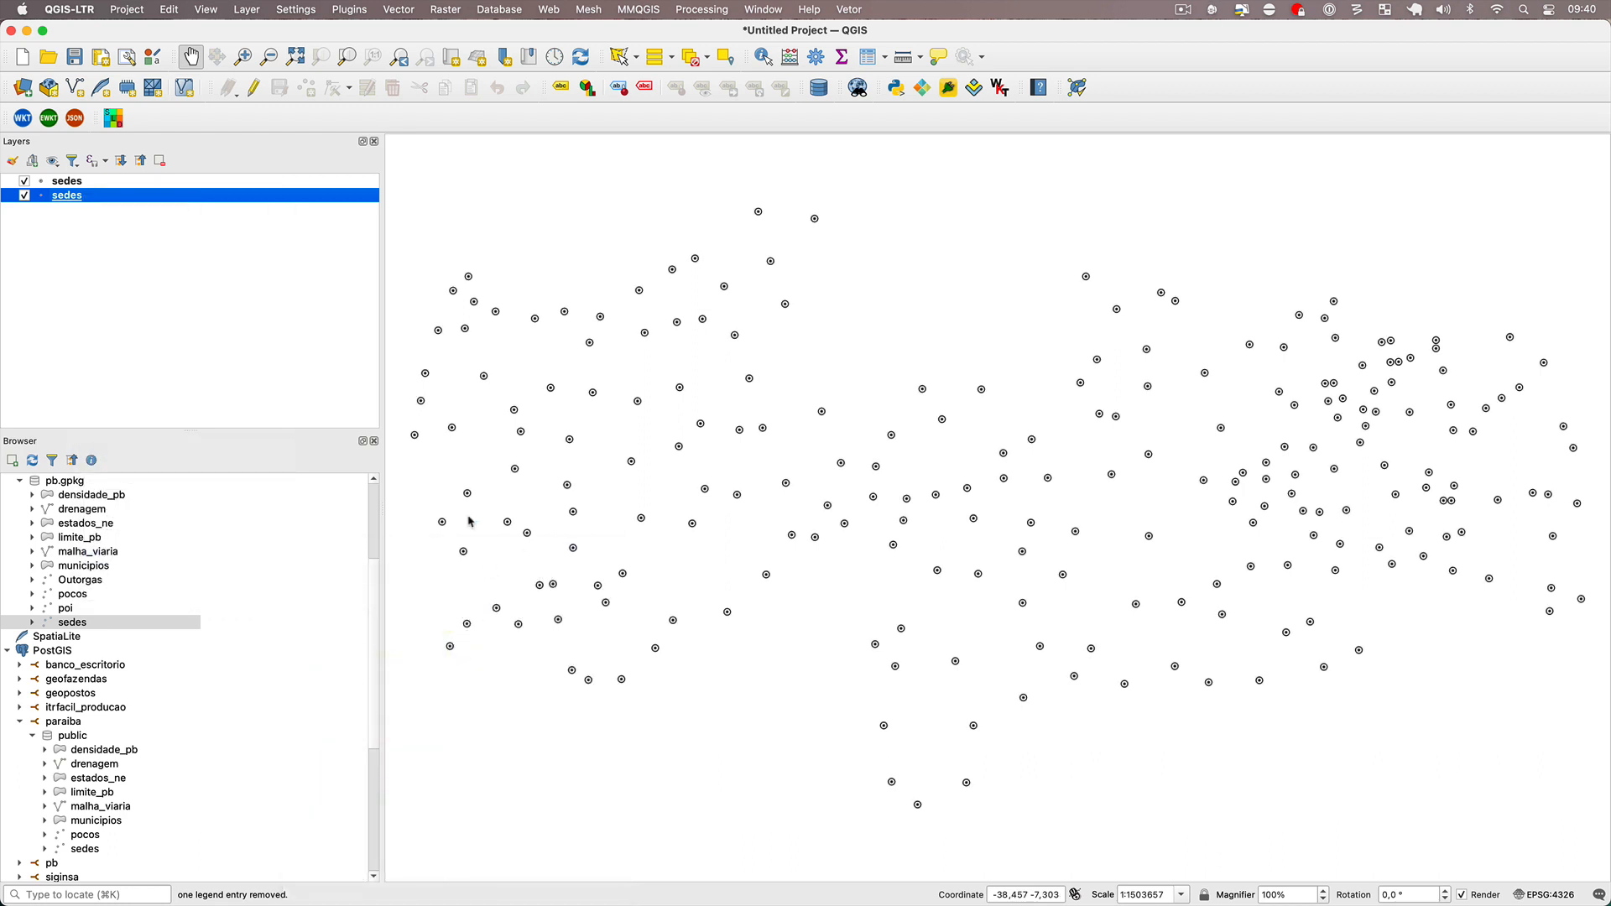
Save the PostGIS sedes layer's style as default in the datasource database and start a new project without saving.
{"action": "double_click", "coordinate": [70, 196]}
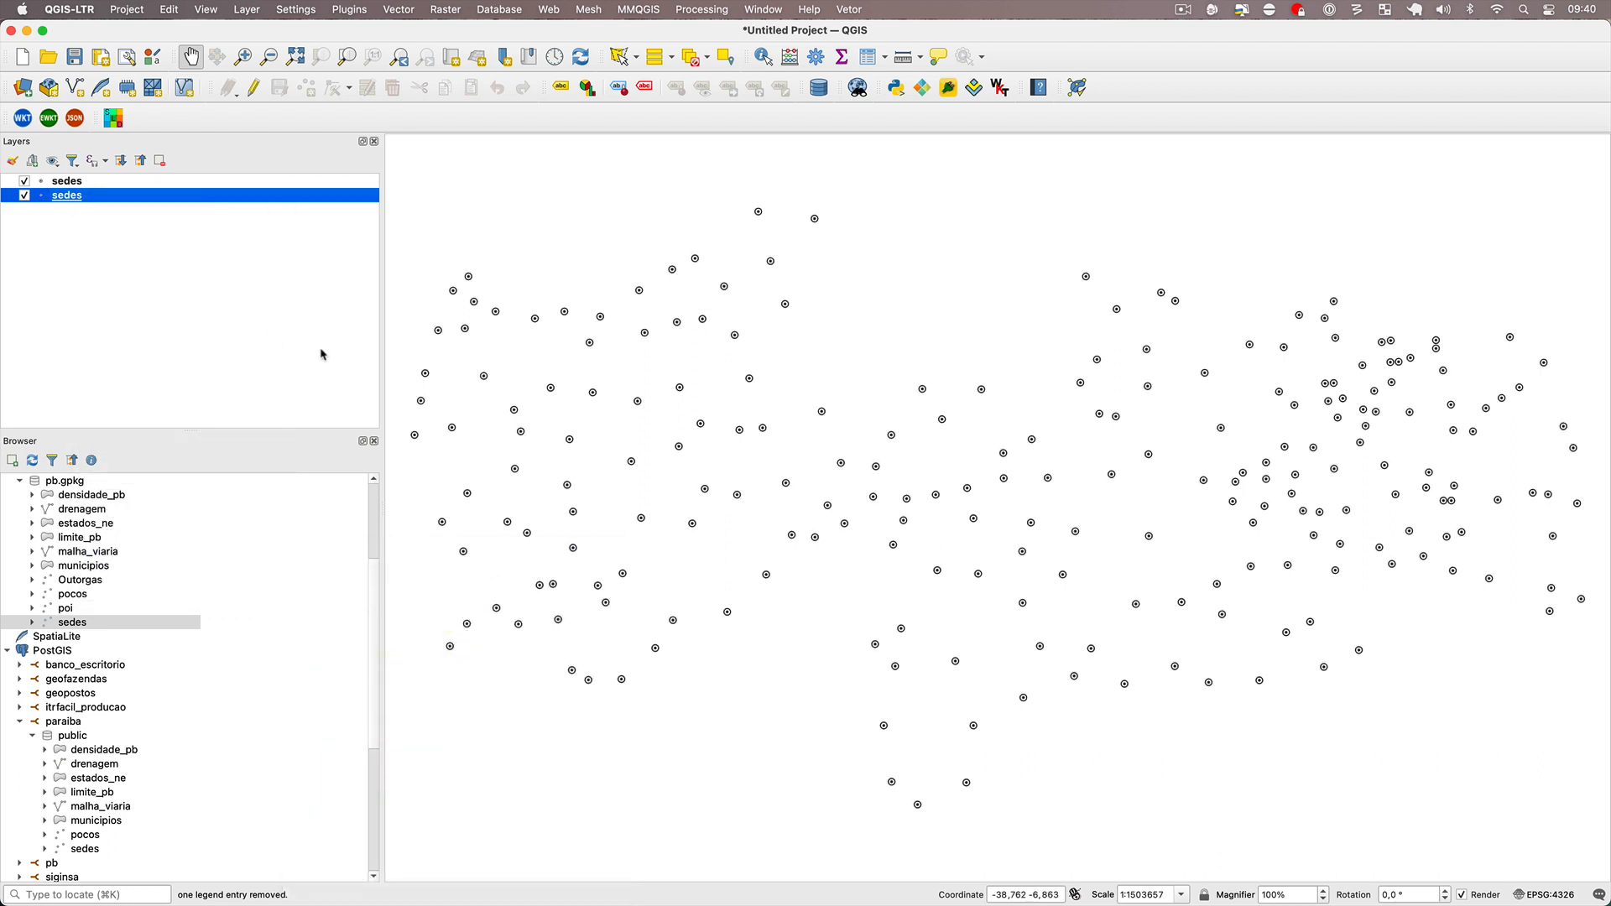
{"action": "left_click", "coordinate": [626, 662]}
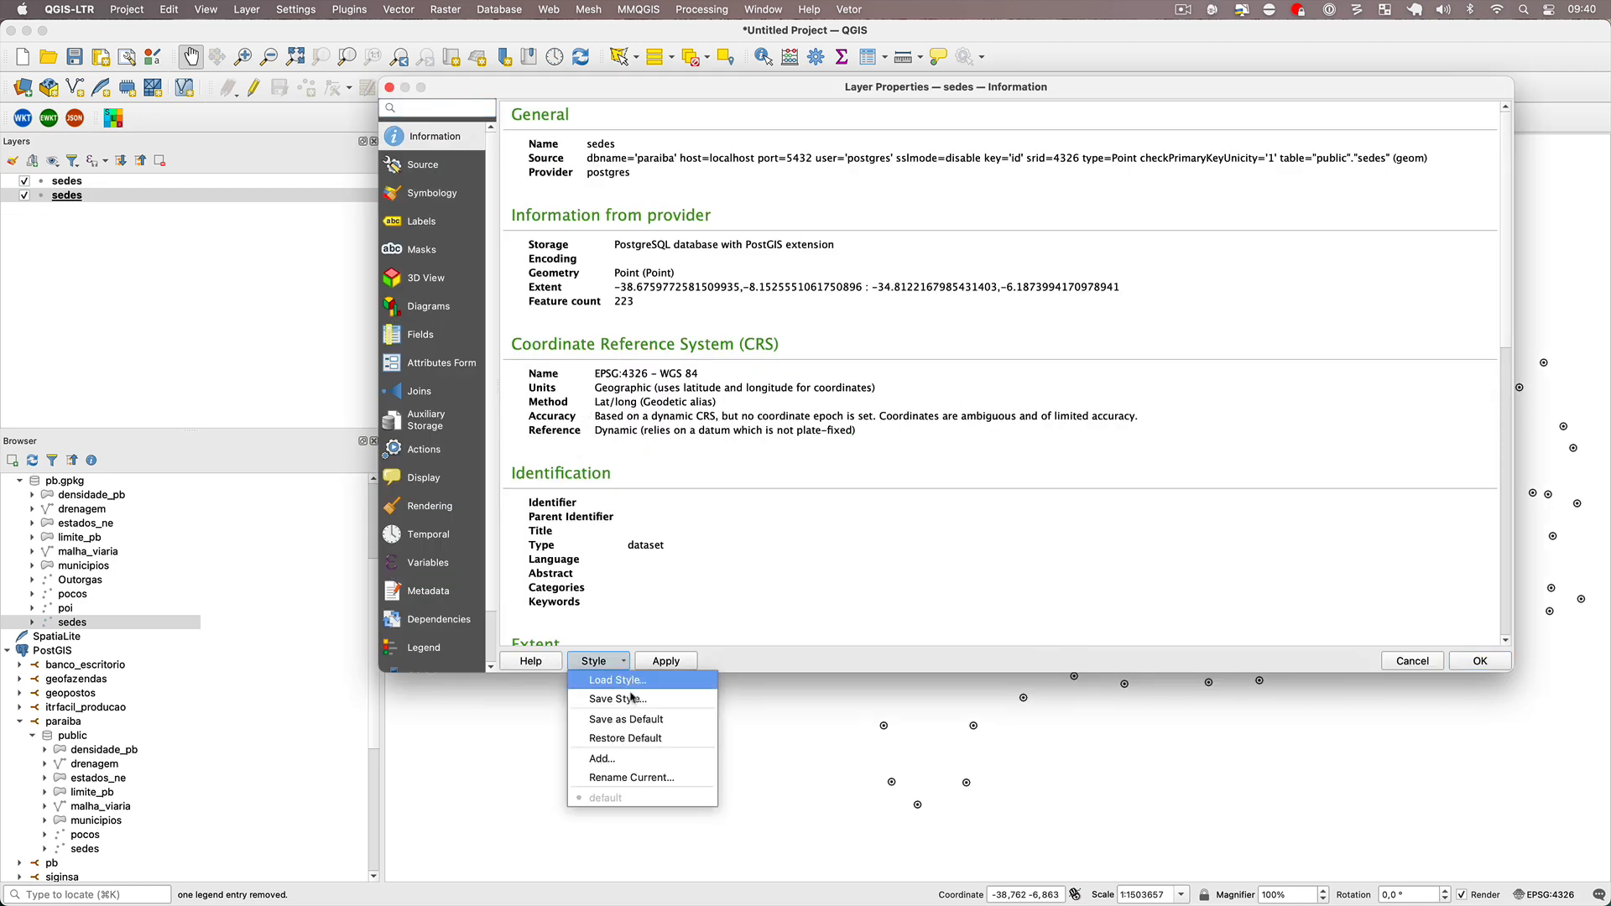
{"action": "left_click", "coordinate": [631, 699]}
{"action": "key", "text": "Escape"}
{"action": "left_click", "coordinate": [587, 669]}
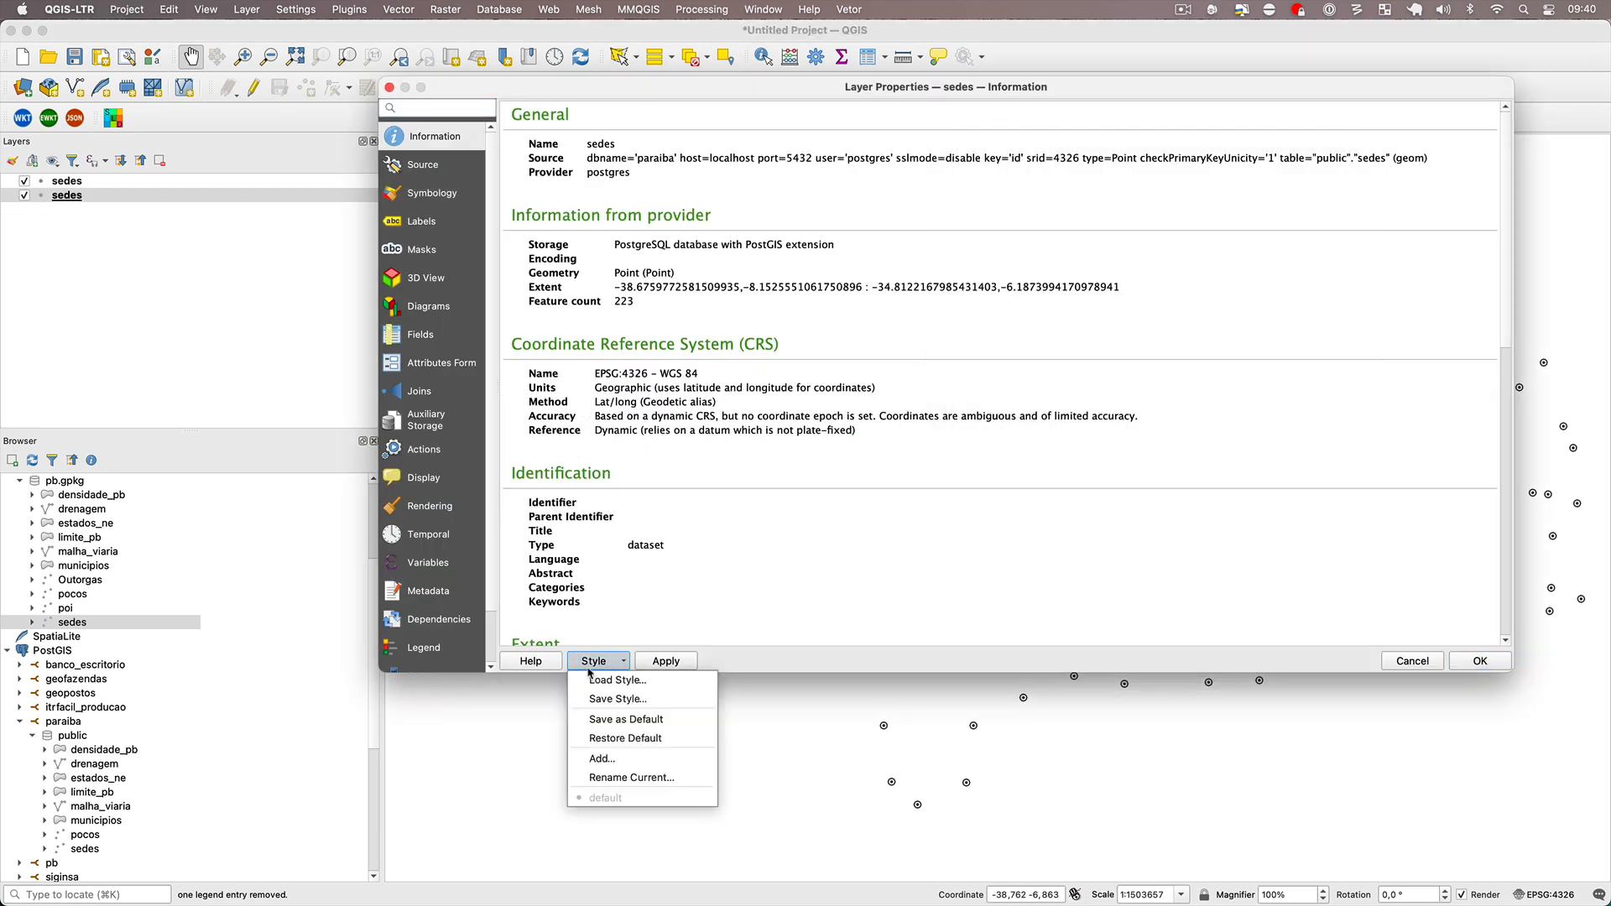
{"action": "left_click", "coordinate": [612, 720]}
{"action": "left_click", "coordinate": [924, 475]}
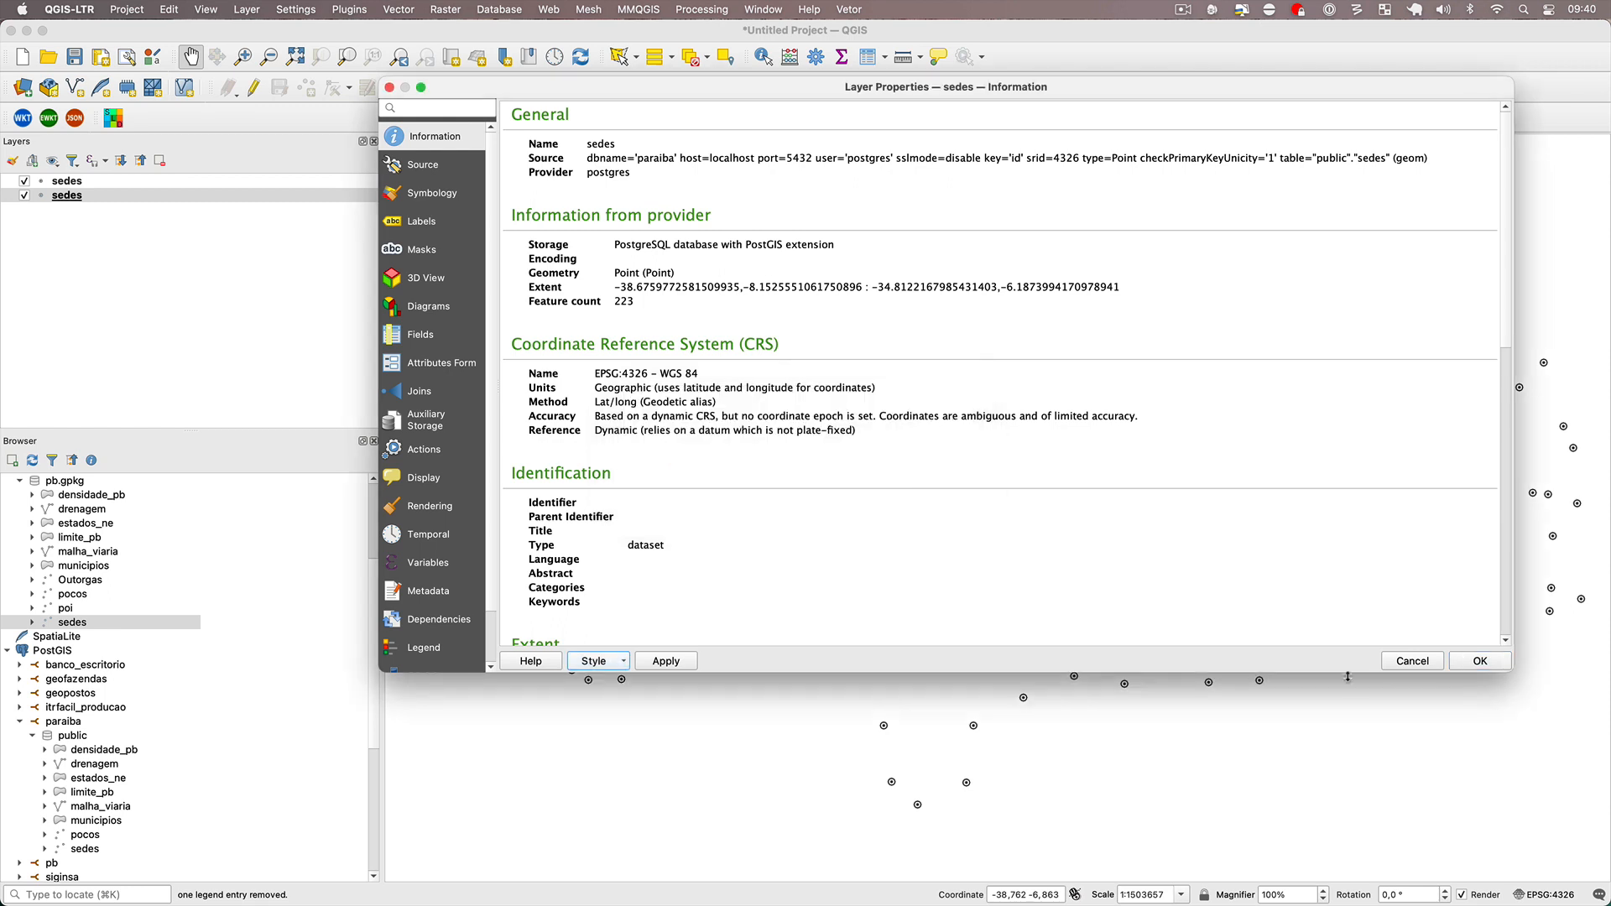
{"action": "left_click", "coordinate": [1480, 663]}
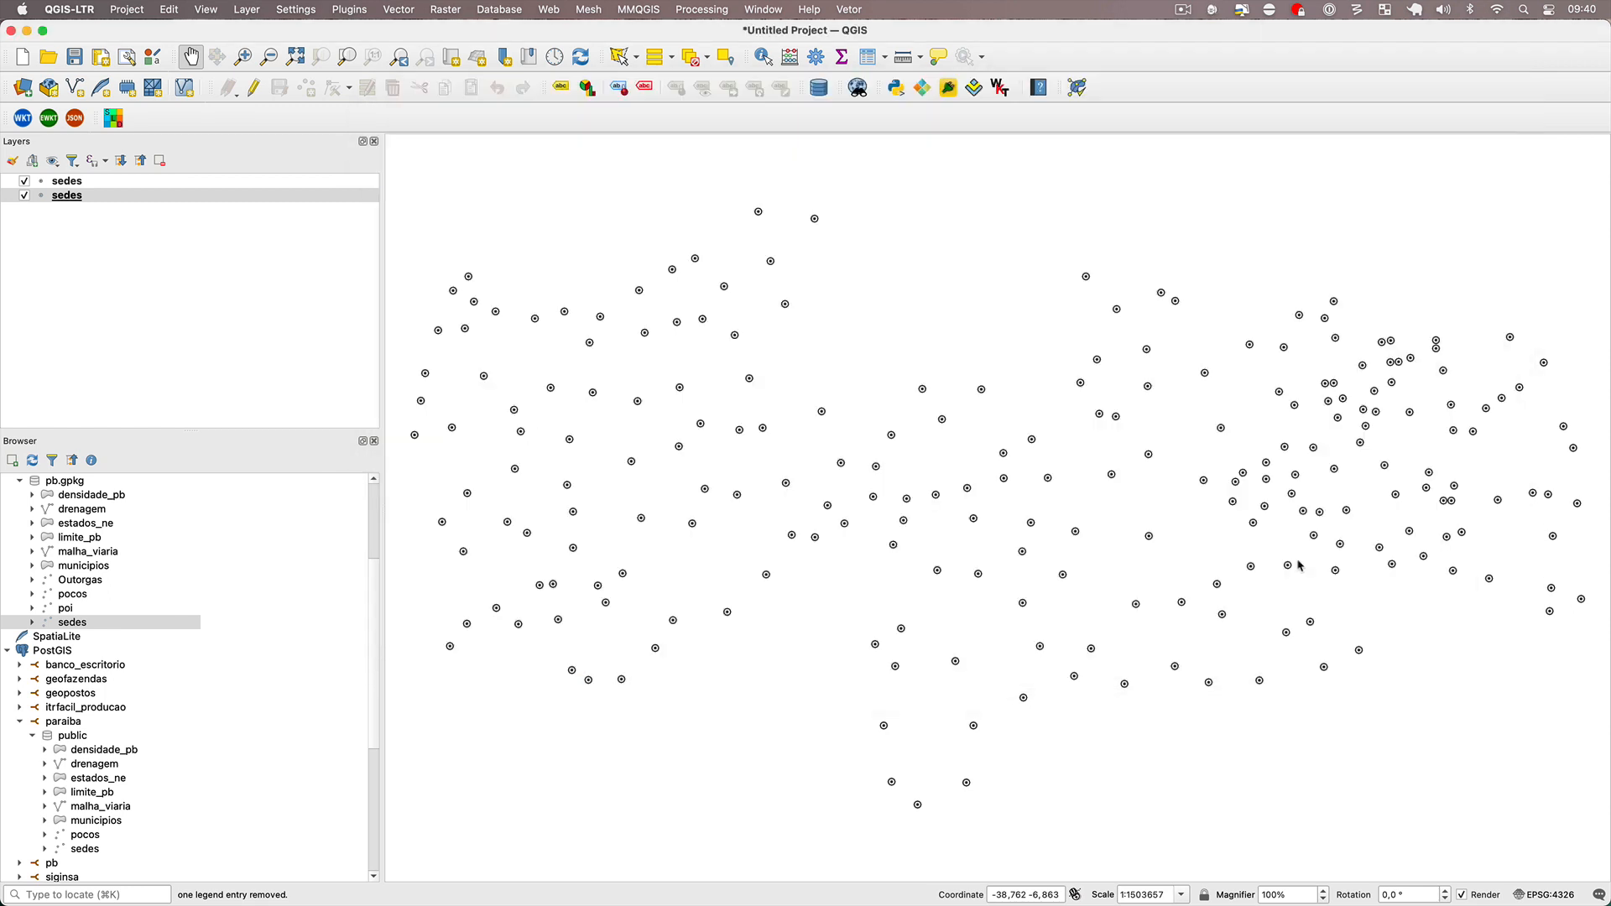
{"action": "left_click", "coordinate": [22, 56]}
{"action": "left_click", "coordinate": [743, 486]}
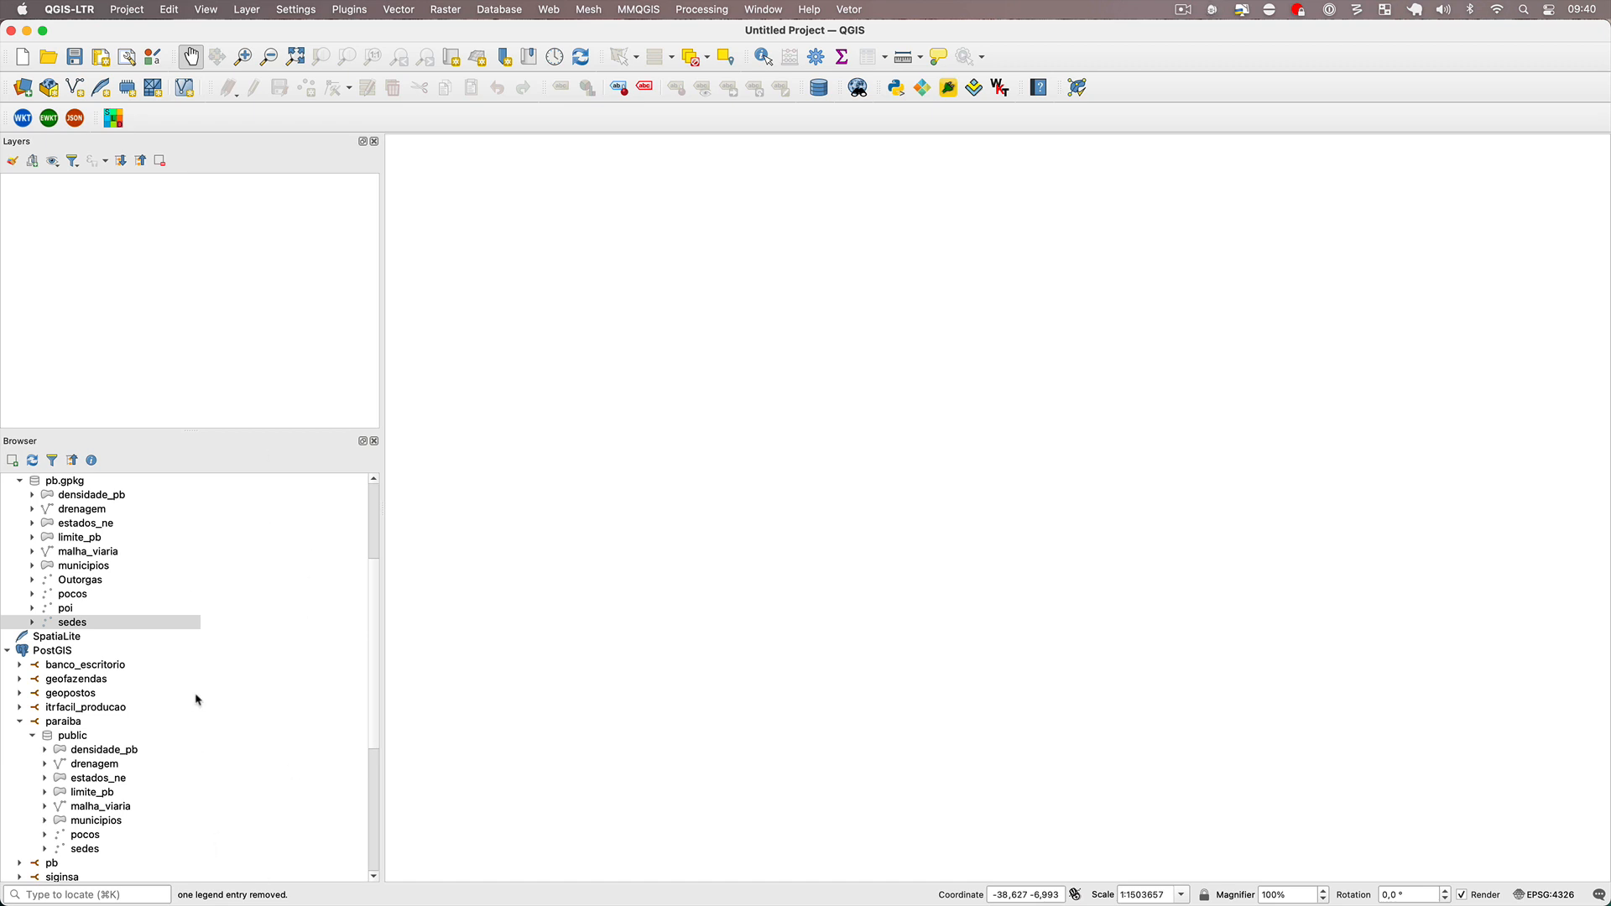
Switch to pgAdmin, refresh the table list of the paraiba database's public schema, and collapse the sedes table.
{"action": "key", "text": "super+Tab"}
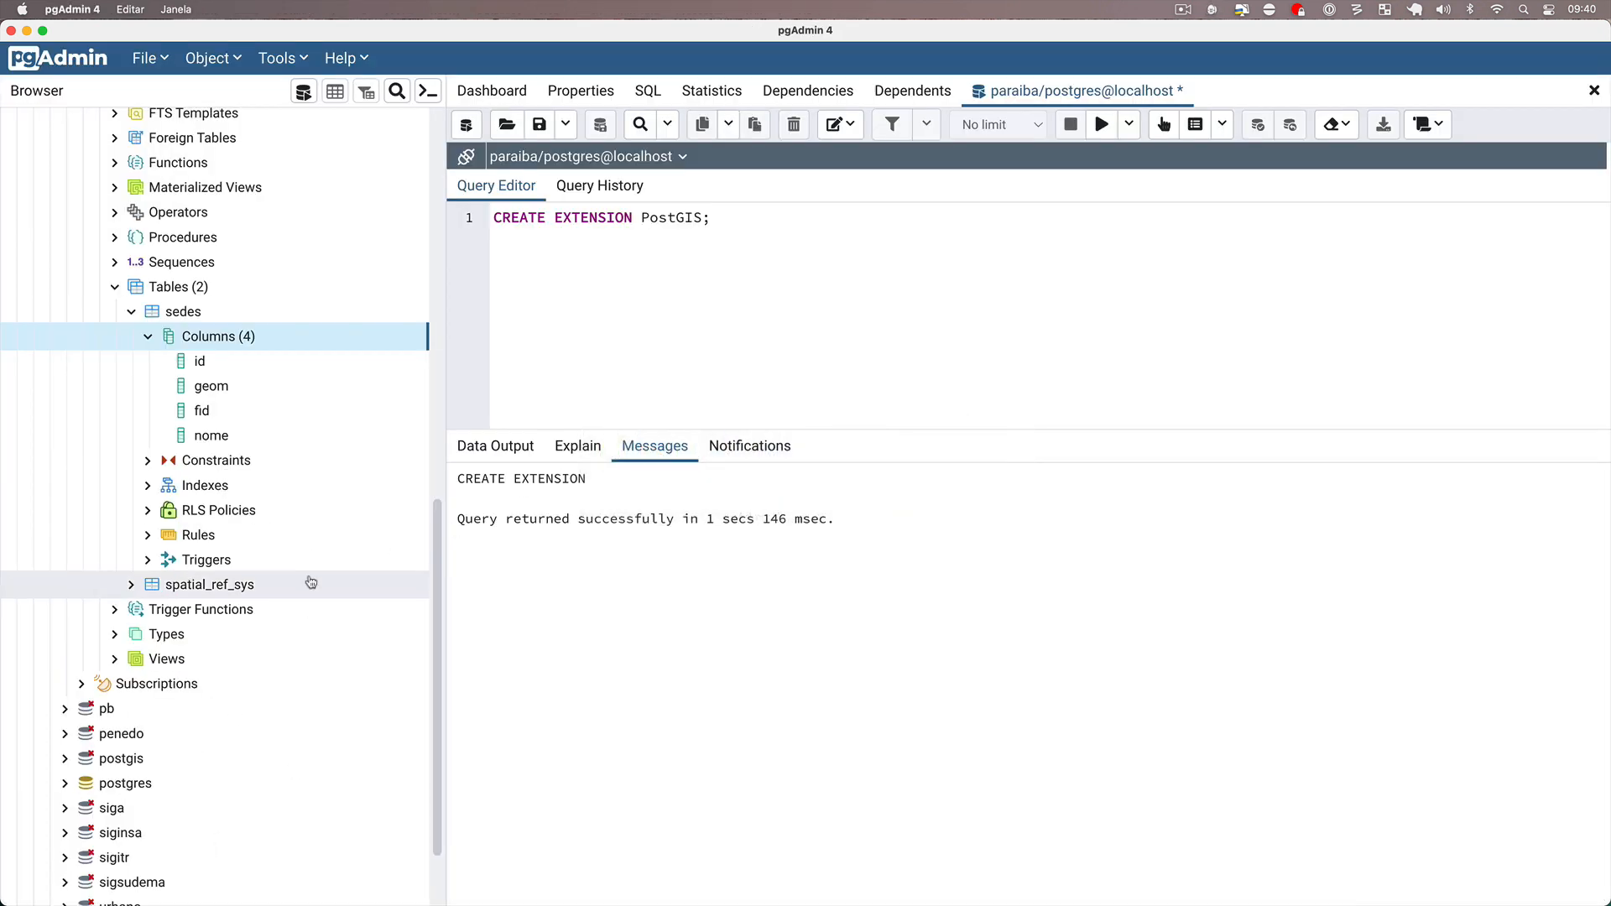
{"action": "left_click", "coordinate": [178, 292]}
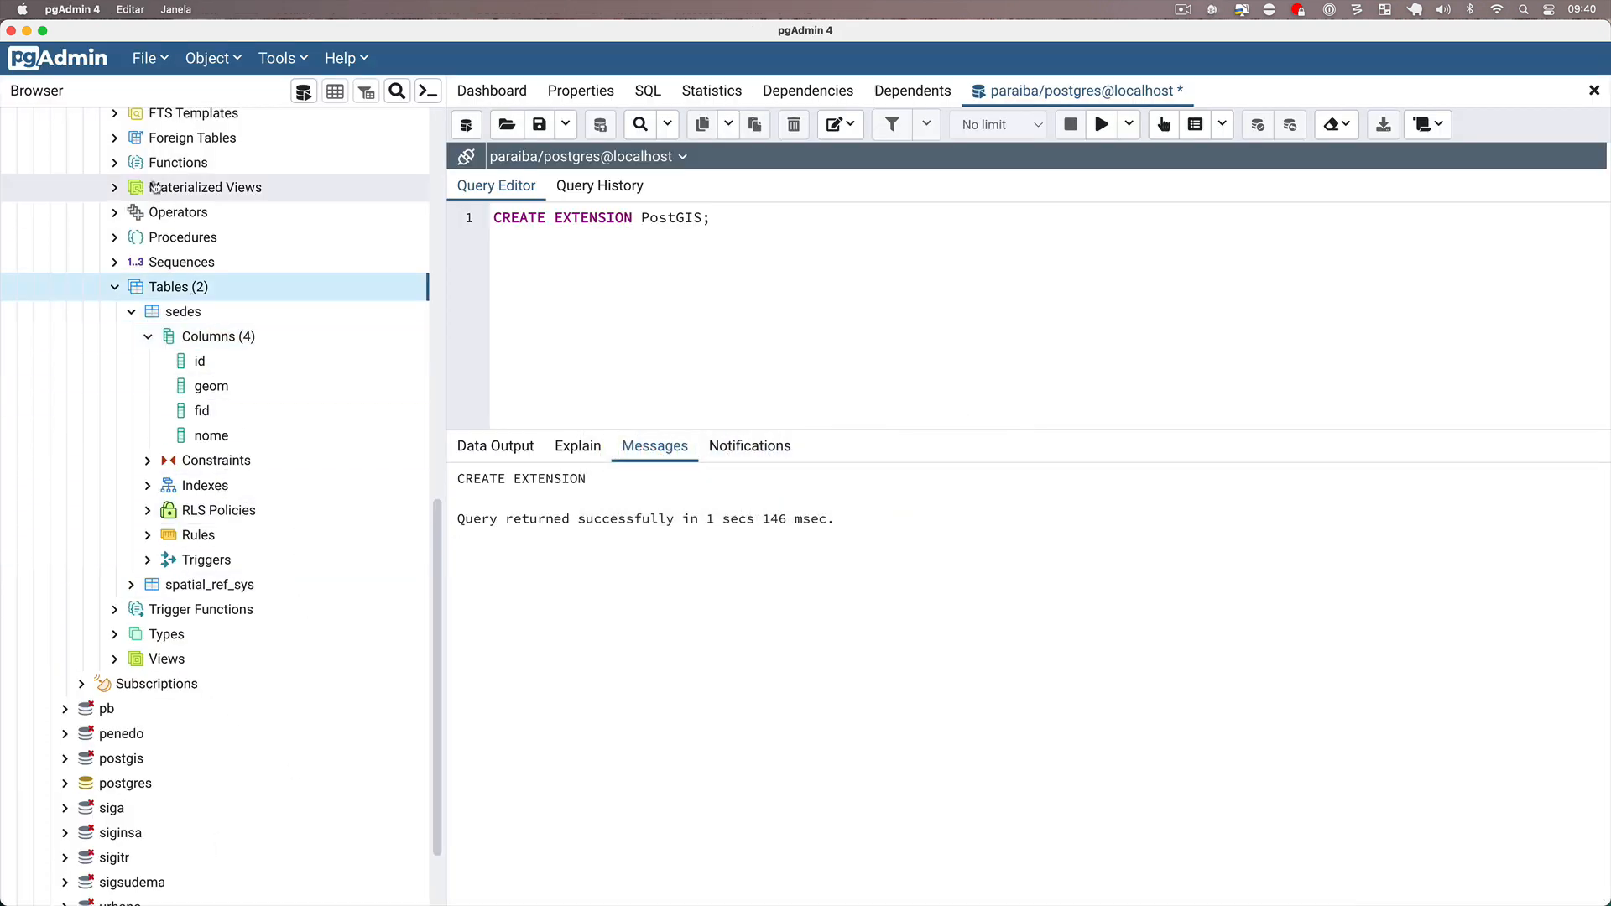
{"action": "right_click", "coordinate": [199, 292]}
{"action": "left_click", "coordinate": [232, 356]}
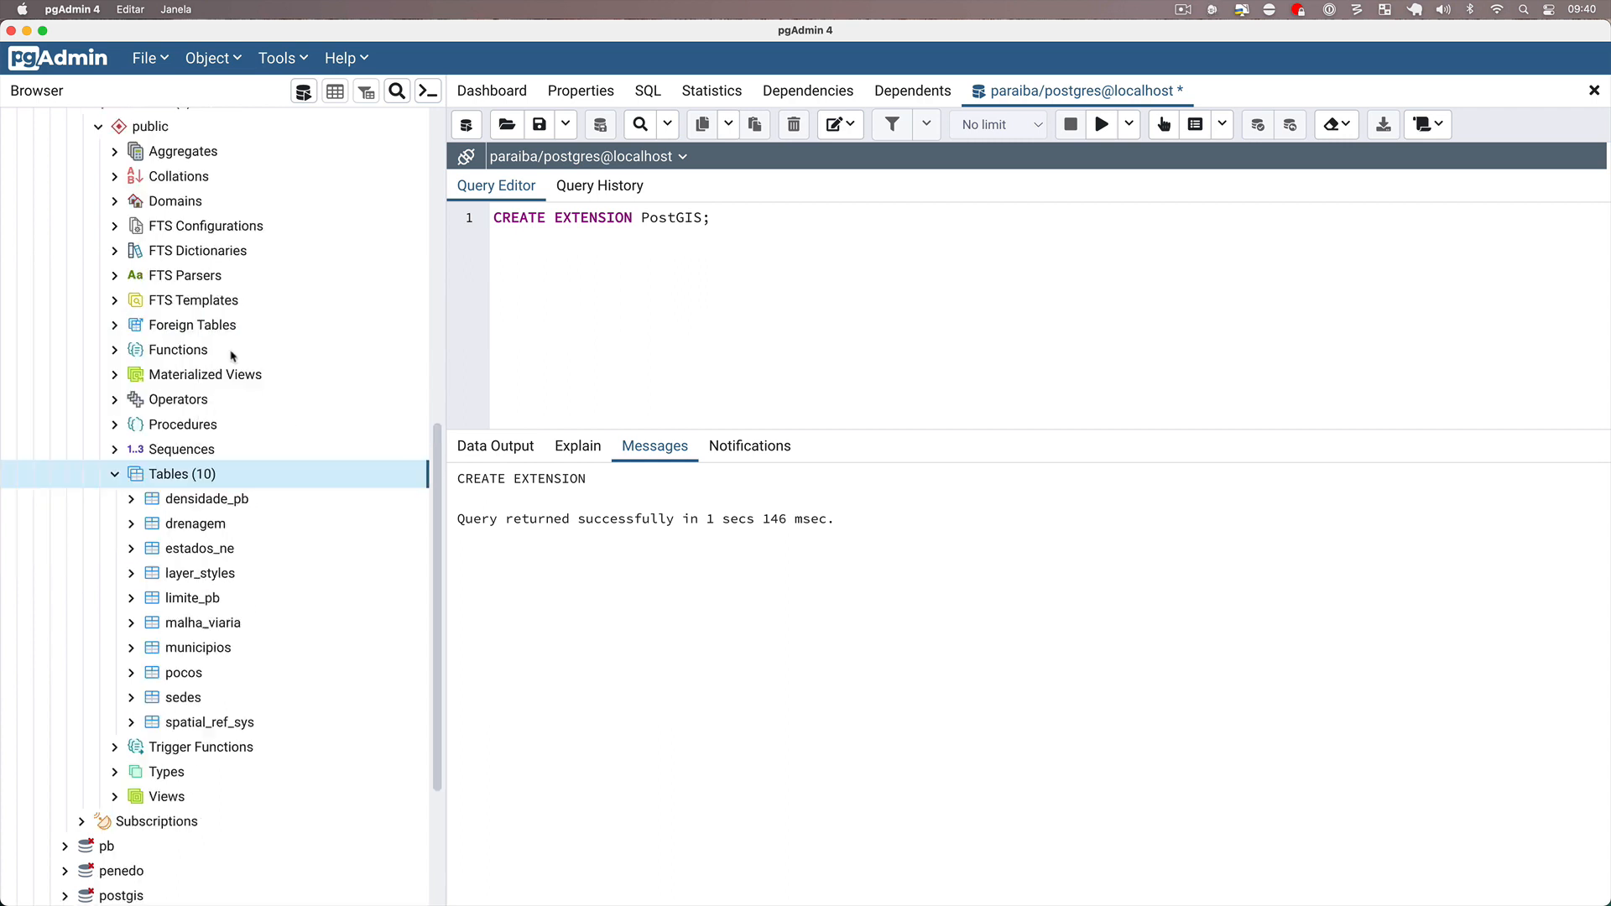
{"action": "scroll", "coordinate": [197, 490], "scroll_direction": "down", "scroll_amount": 2}
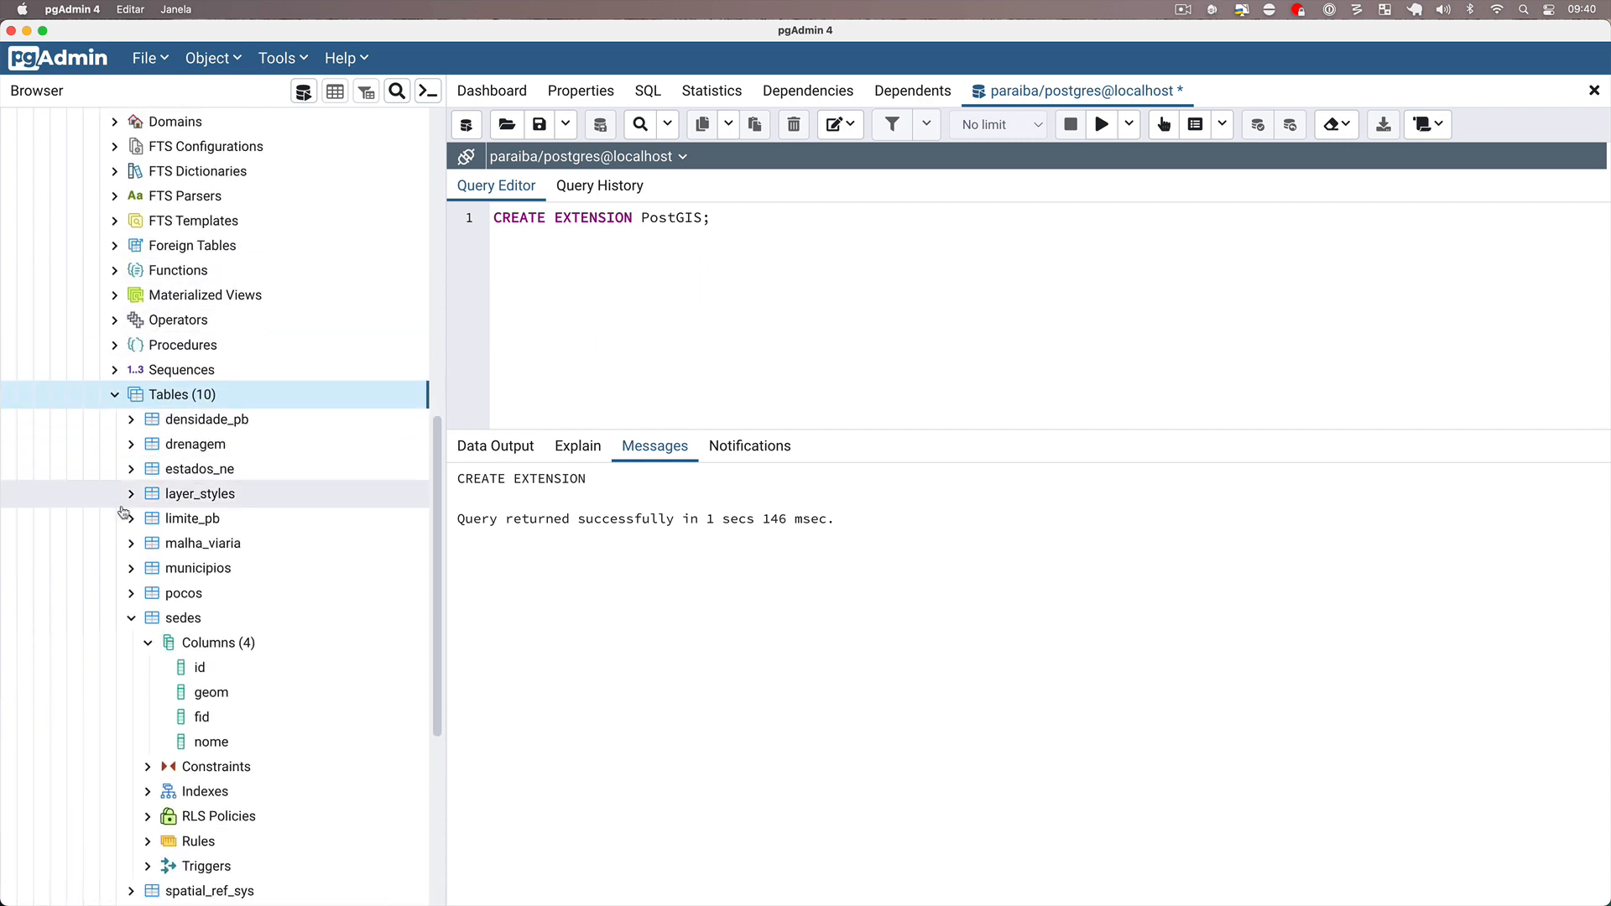
{"action": "scroll", "coordinate": [131, 556], "scroll_direction": "down", "scroll_amount": 2}
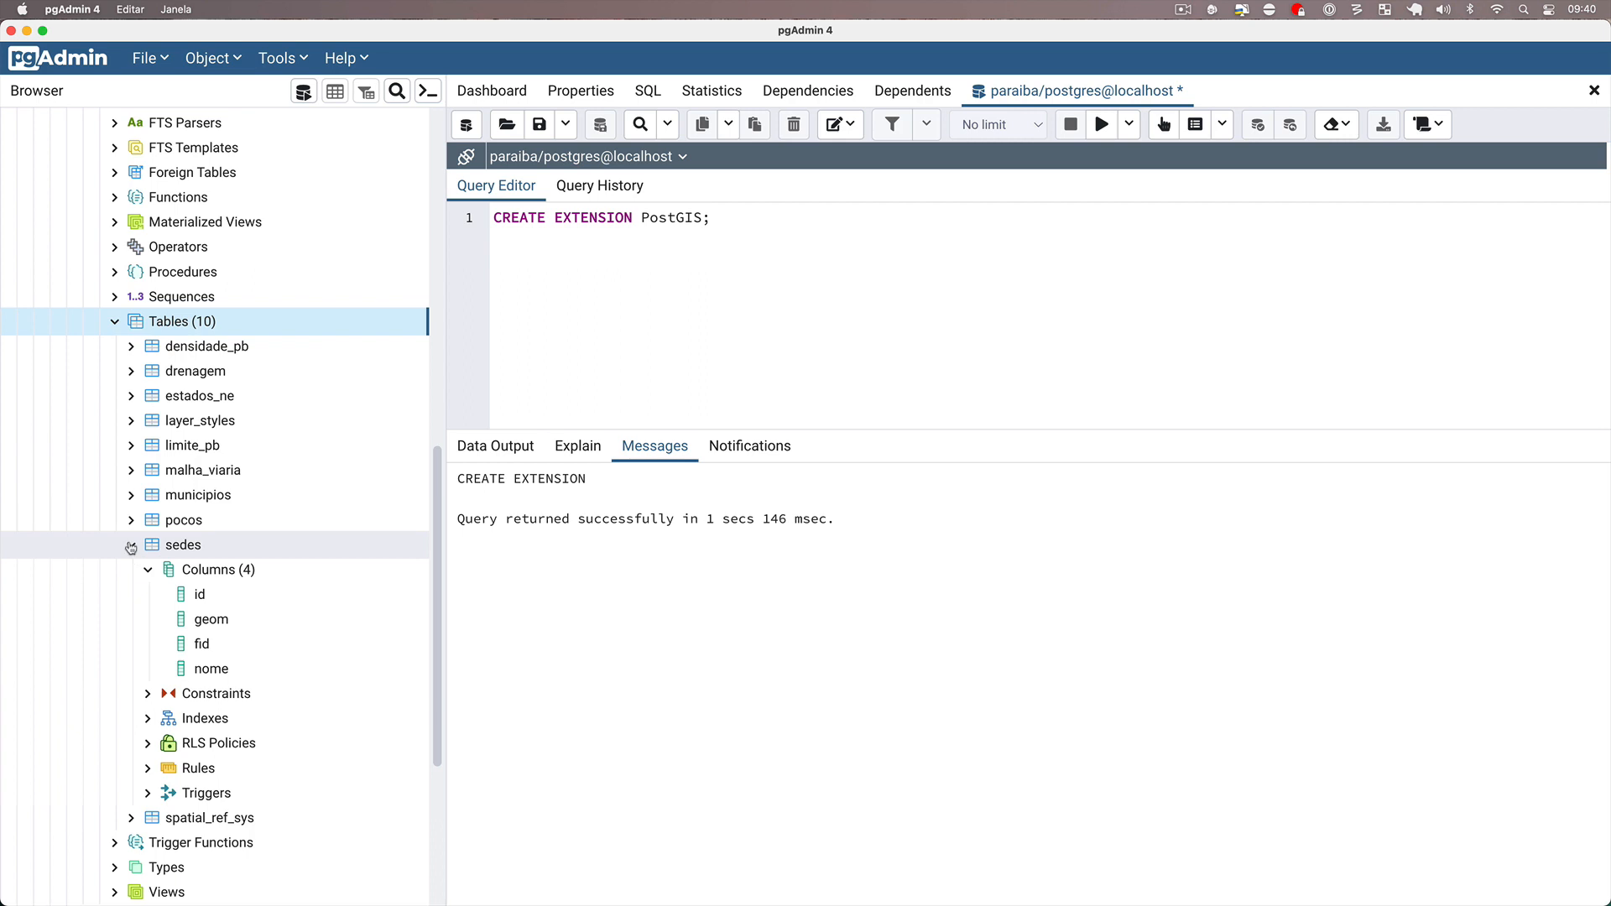
{"action": "left_click", "coordinate": [131, 547]}
Display all rows of the layer_styles table and review the style stored for each layer.
{"action": "left_click", "coordinate": [131, 422]}
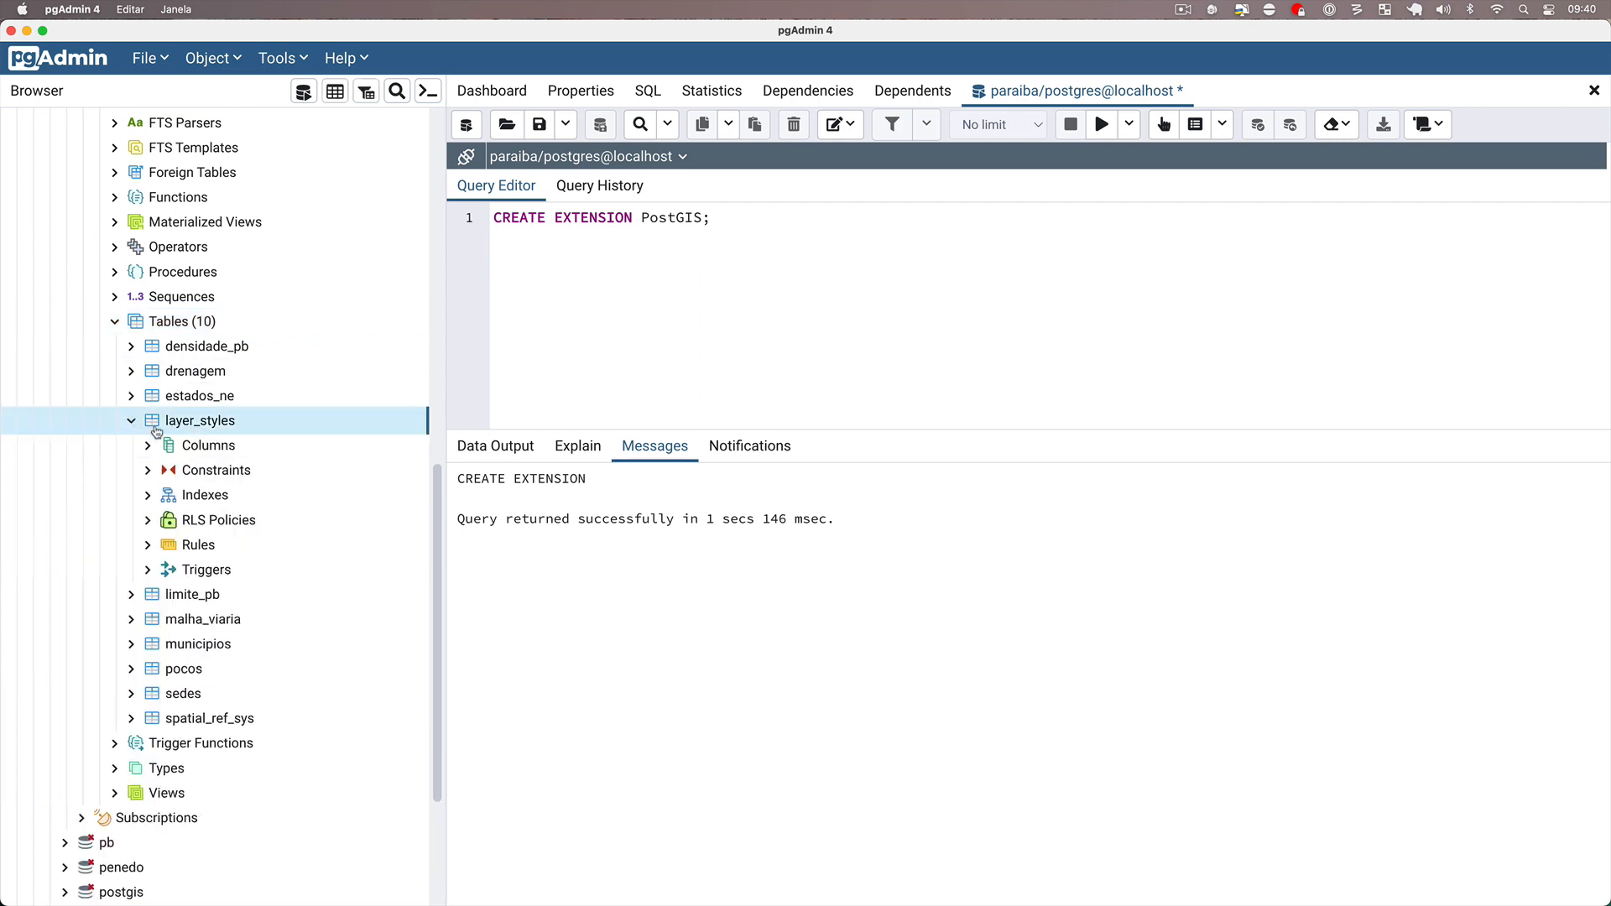
{"action": "left_click", "coordinate": [207, 424]}
{"action": "right_click", "coordinate": [207, 425]}
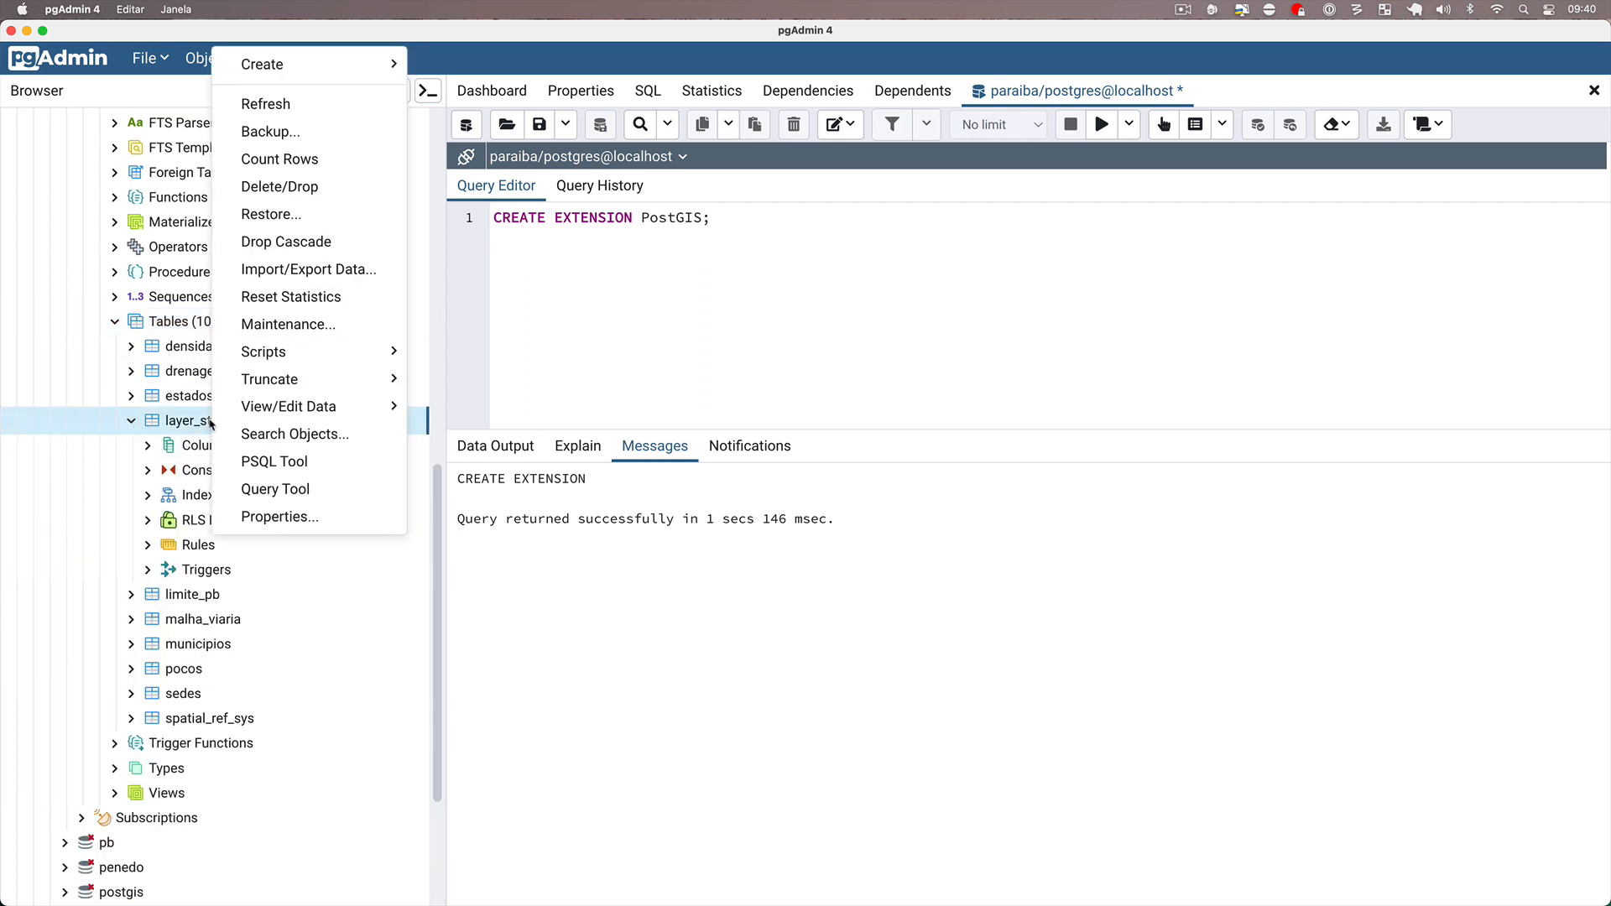
{"action": "mouse_move", "coordinate": [309, 409]}
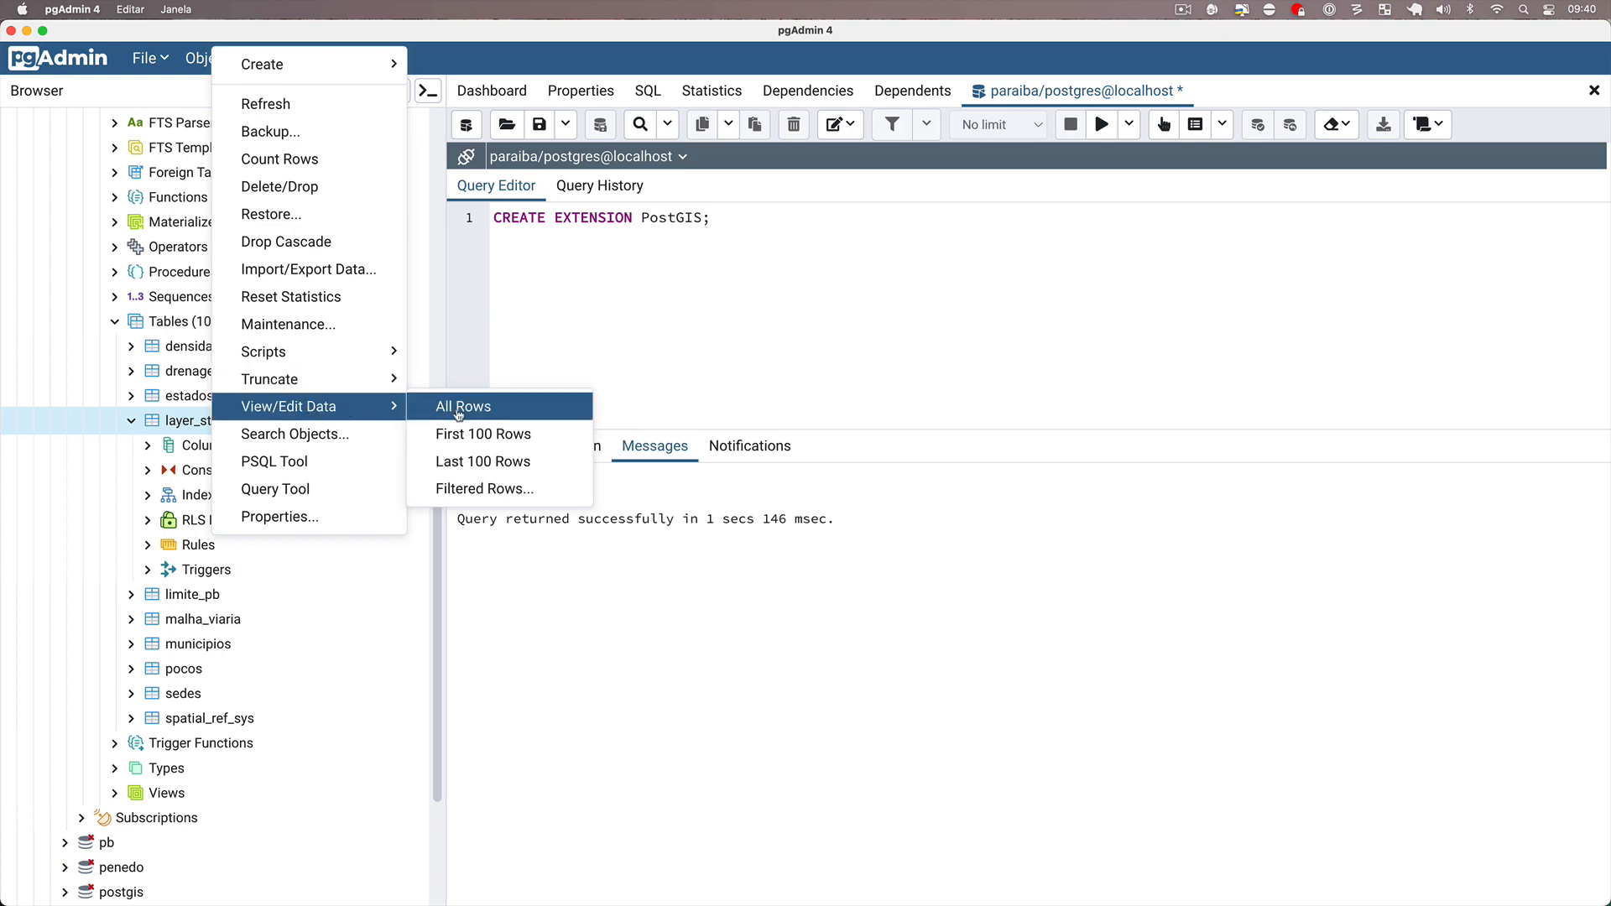
{"action": "left_click", "coordinate": [467, 406]}
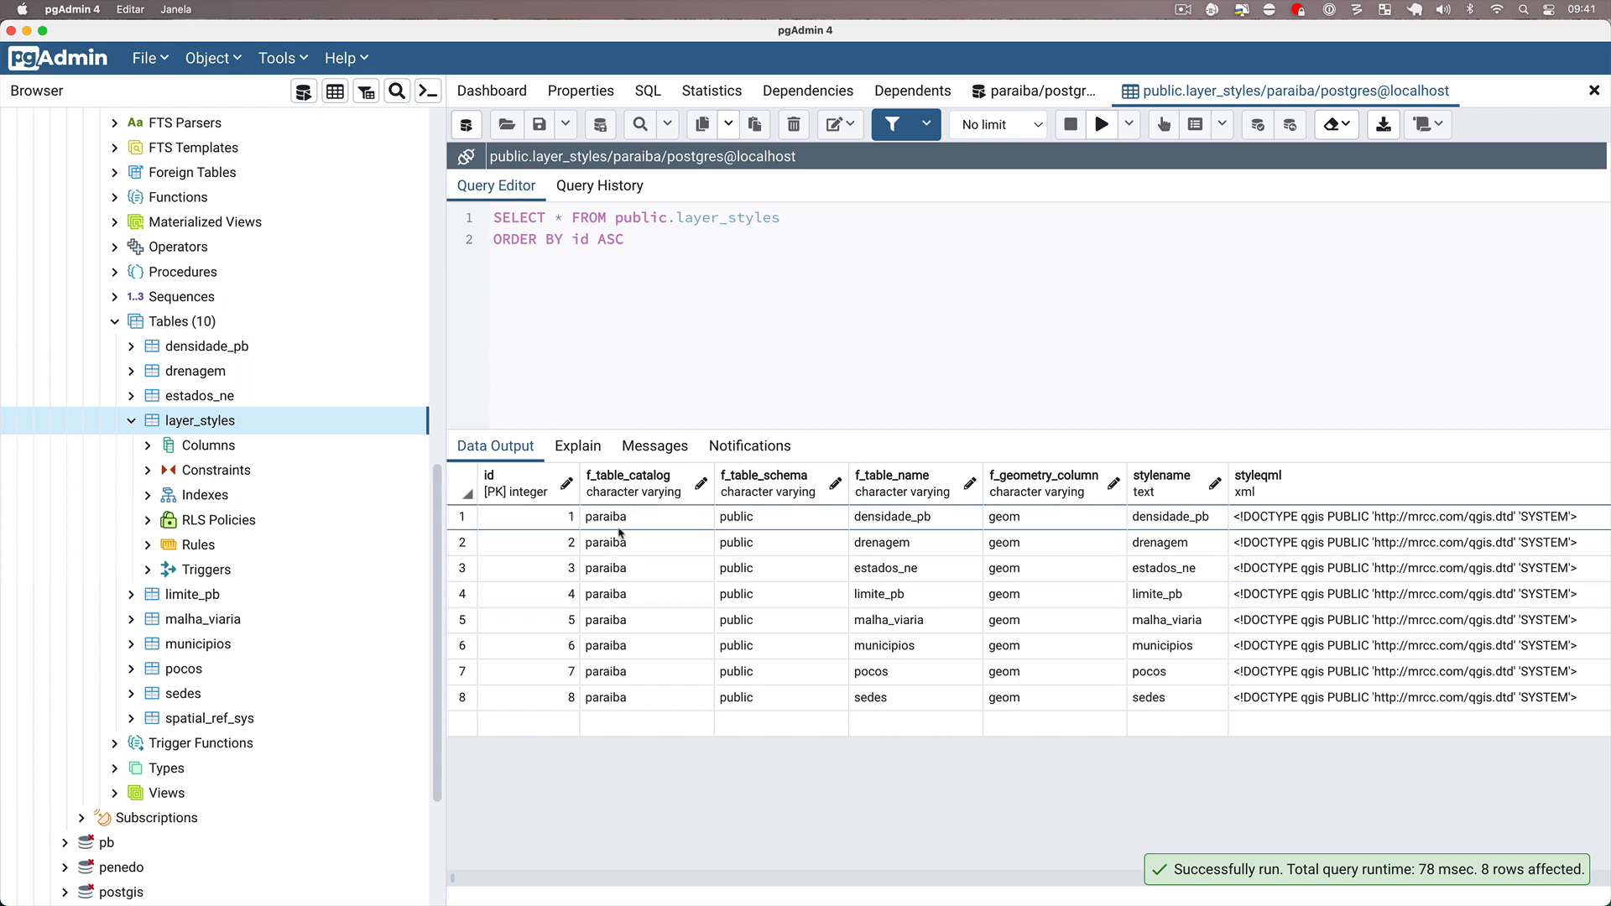
{"action": "scroll", "coordinate": [839, 596], "scroll_direction": "right", "scroll_amount": 3}
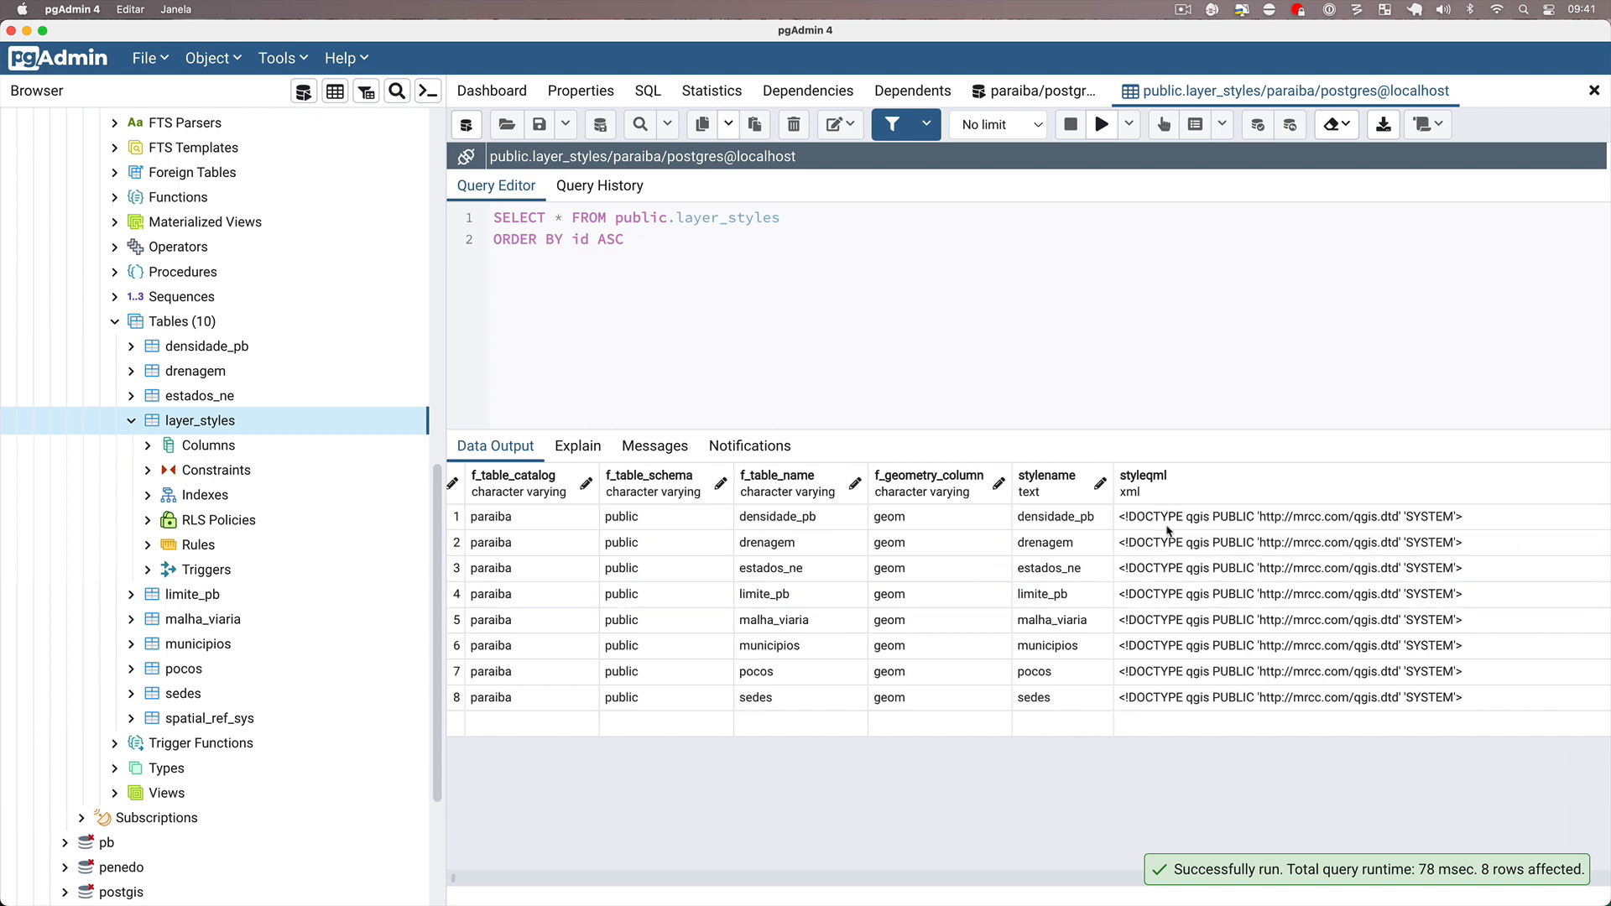
{"action": "scroll", "coordinate": [965, 545], "scroll_direction": "left", "scroll_amount": 3}
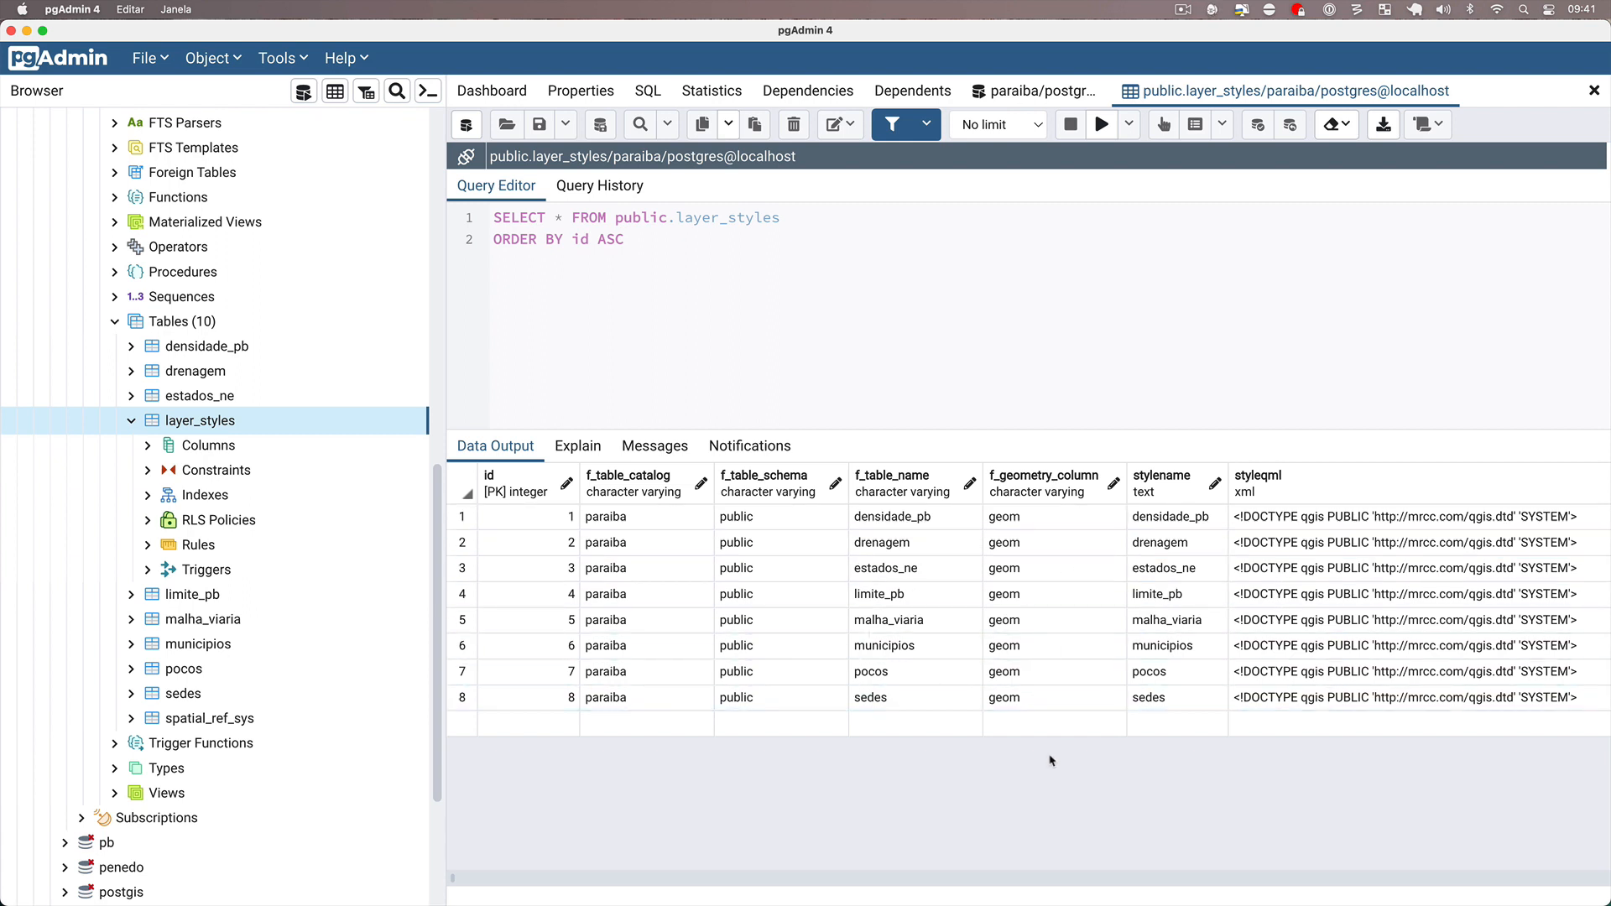
Switch to QGIS, load municipios, drenagem, estados_ne and limite_pb from the PostGIS paraiba database, and order estados_ne below the other layers.
{"action": "key", "text": "super+Tab"}
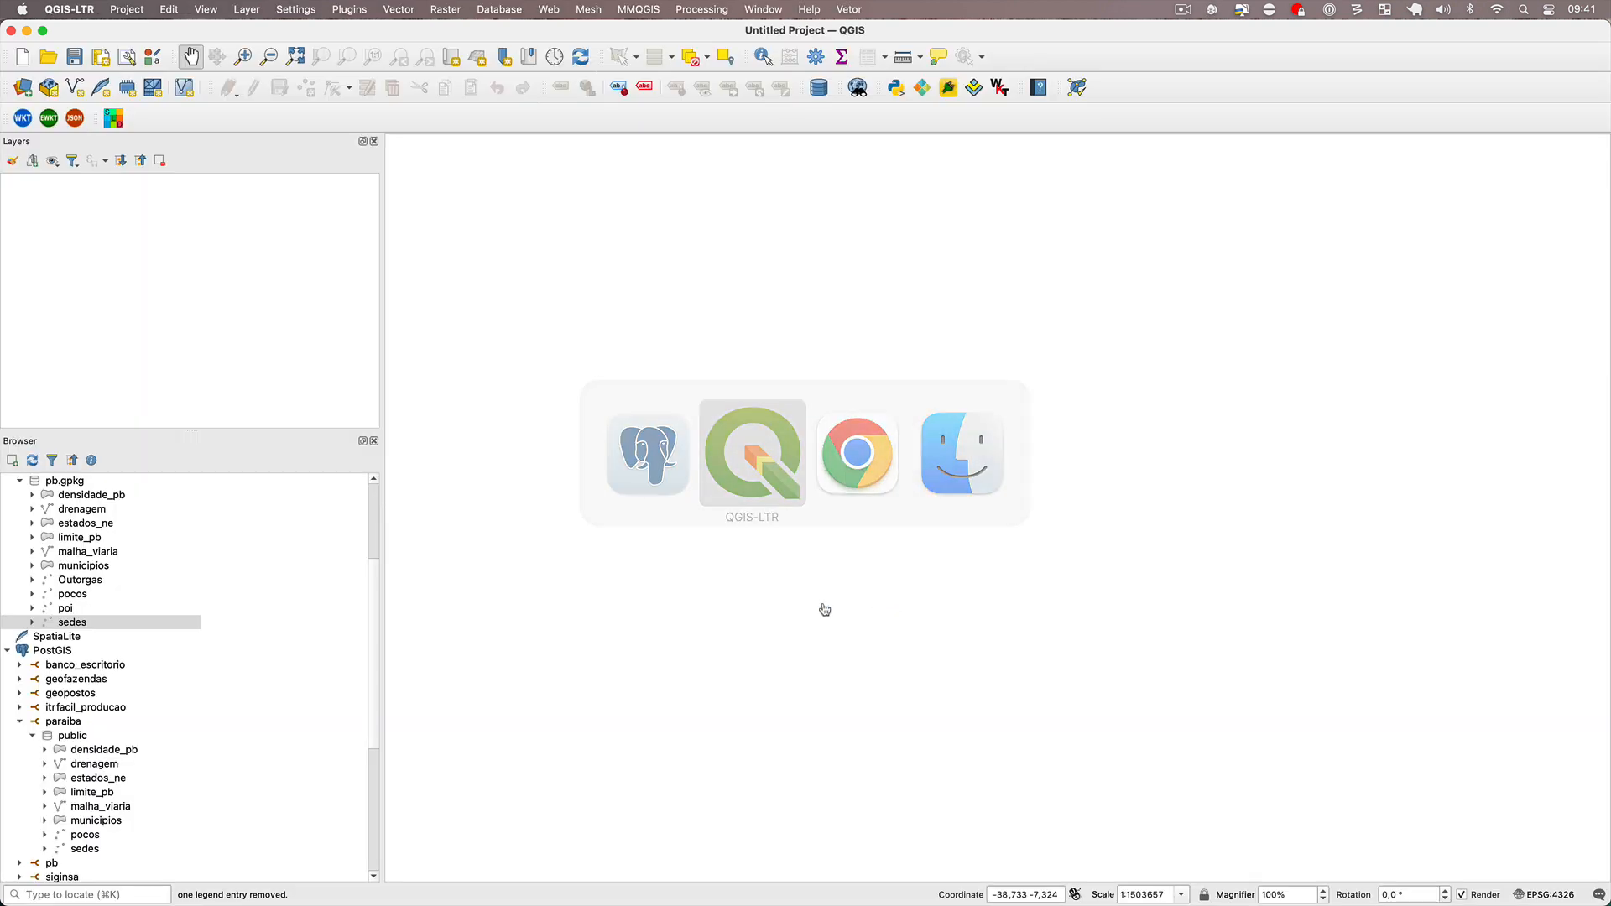
{"action": "scroll", "coordinate": [154, 665], "scroll_direction": "down", "scroll_amount": 3}
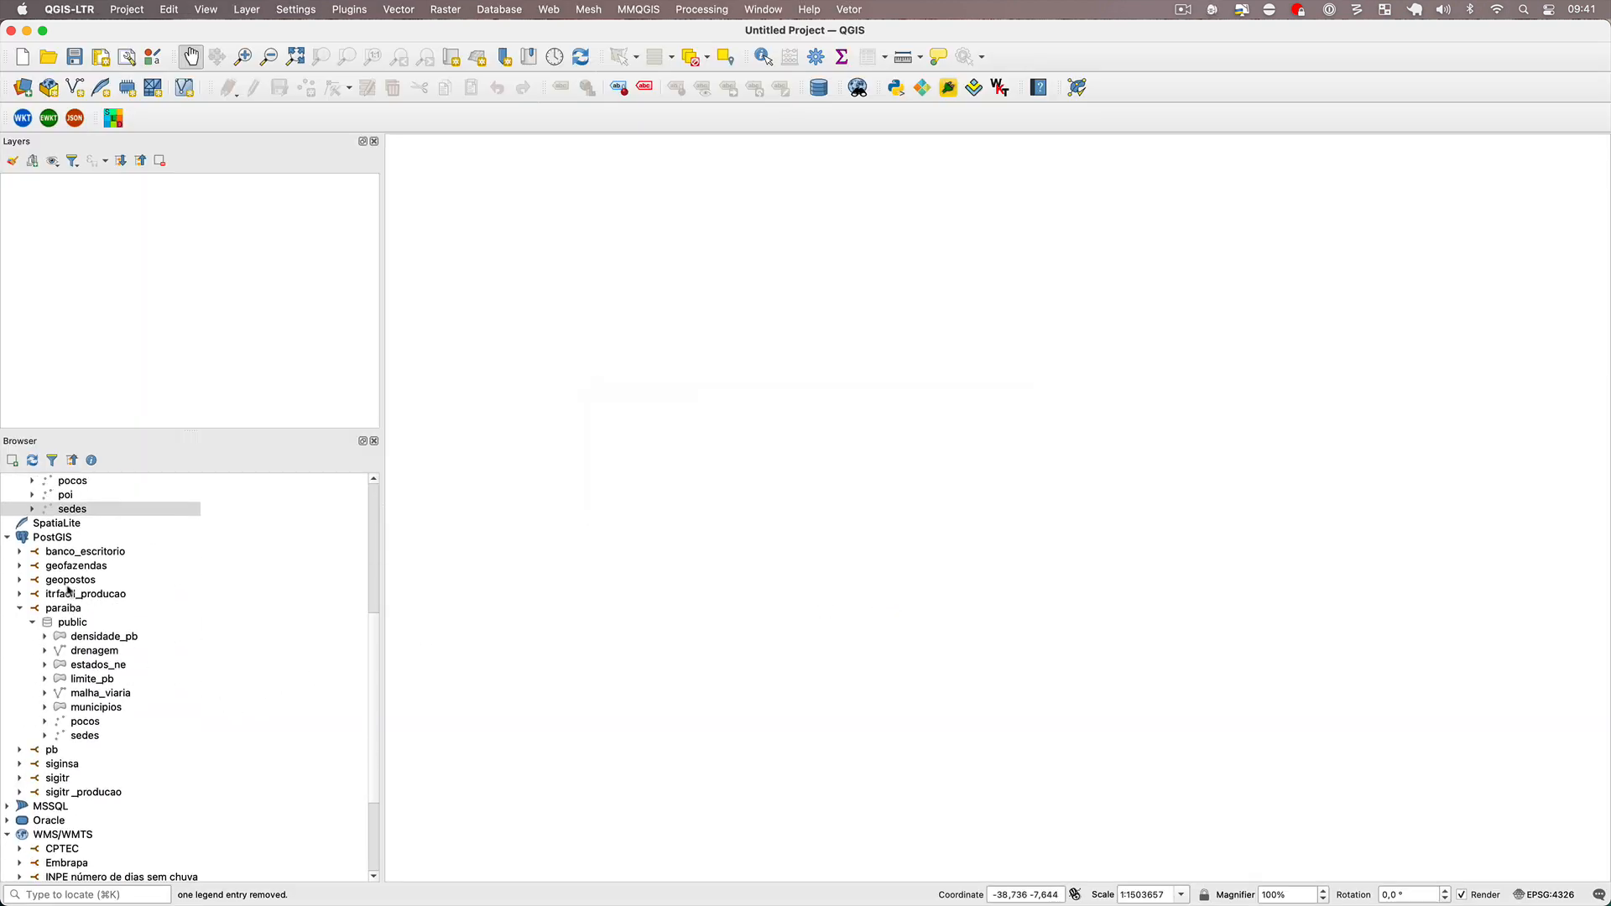
{"action": "left_click", "coordinate": [59, 537]}
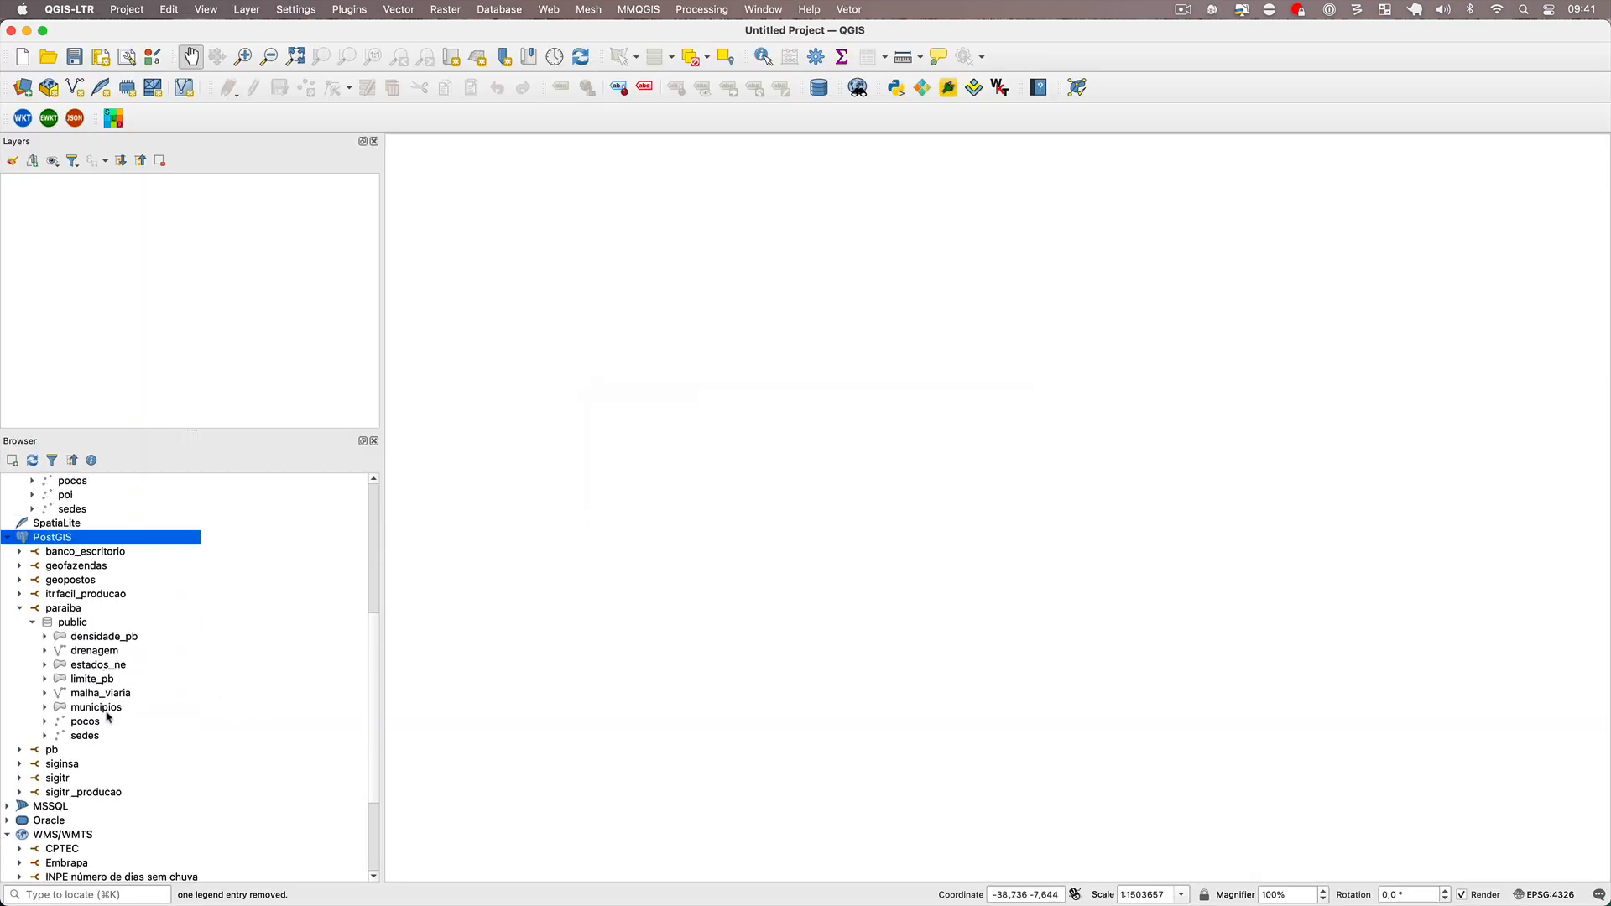
{"action": "double_click", "coordinate": [86, 708]}
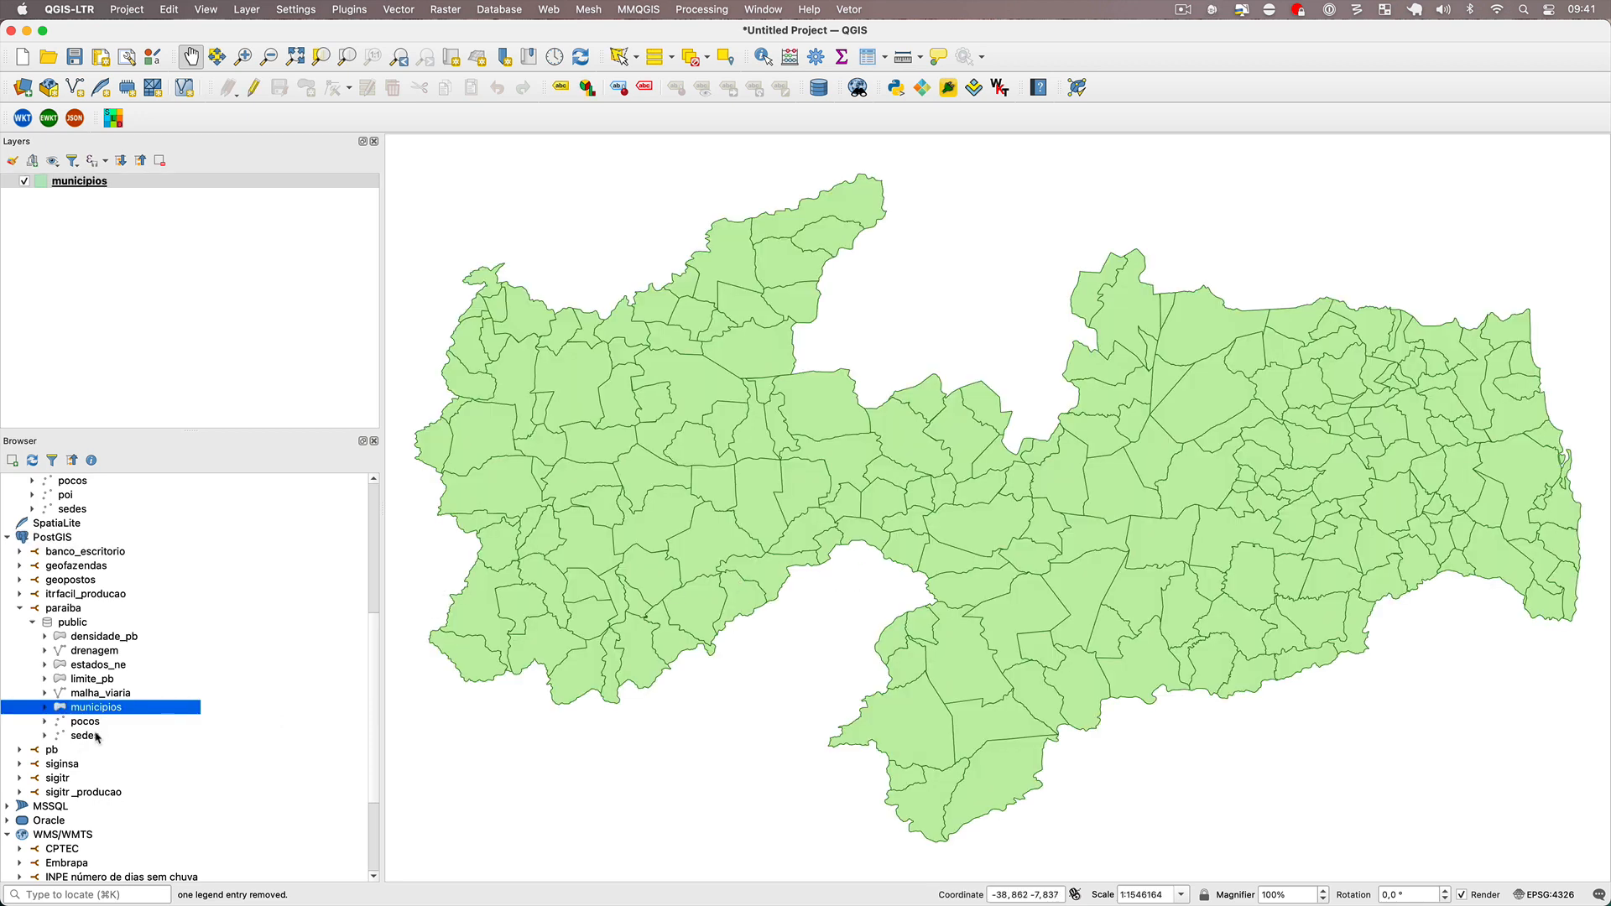
{"action": "double_click", "coordinate": [86, 652]}
{"action": "double_click", "coordinate": [94, 669]}
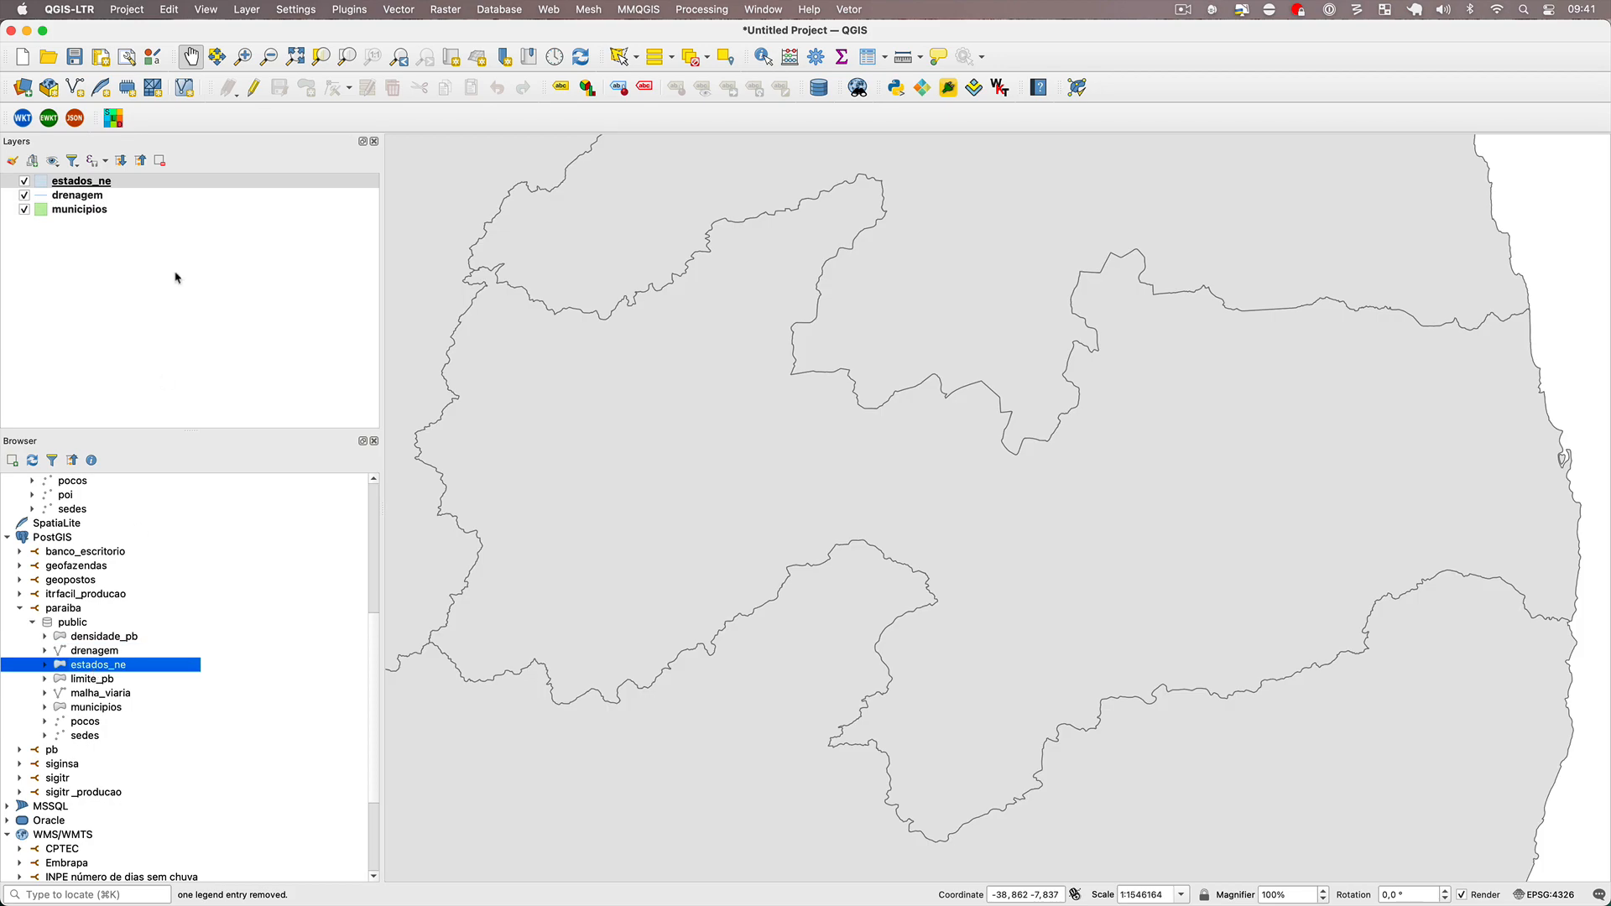
{"action": "left_click_drag", "start_coordinate": [100, 185], "coordinate": [96, 215]}
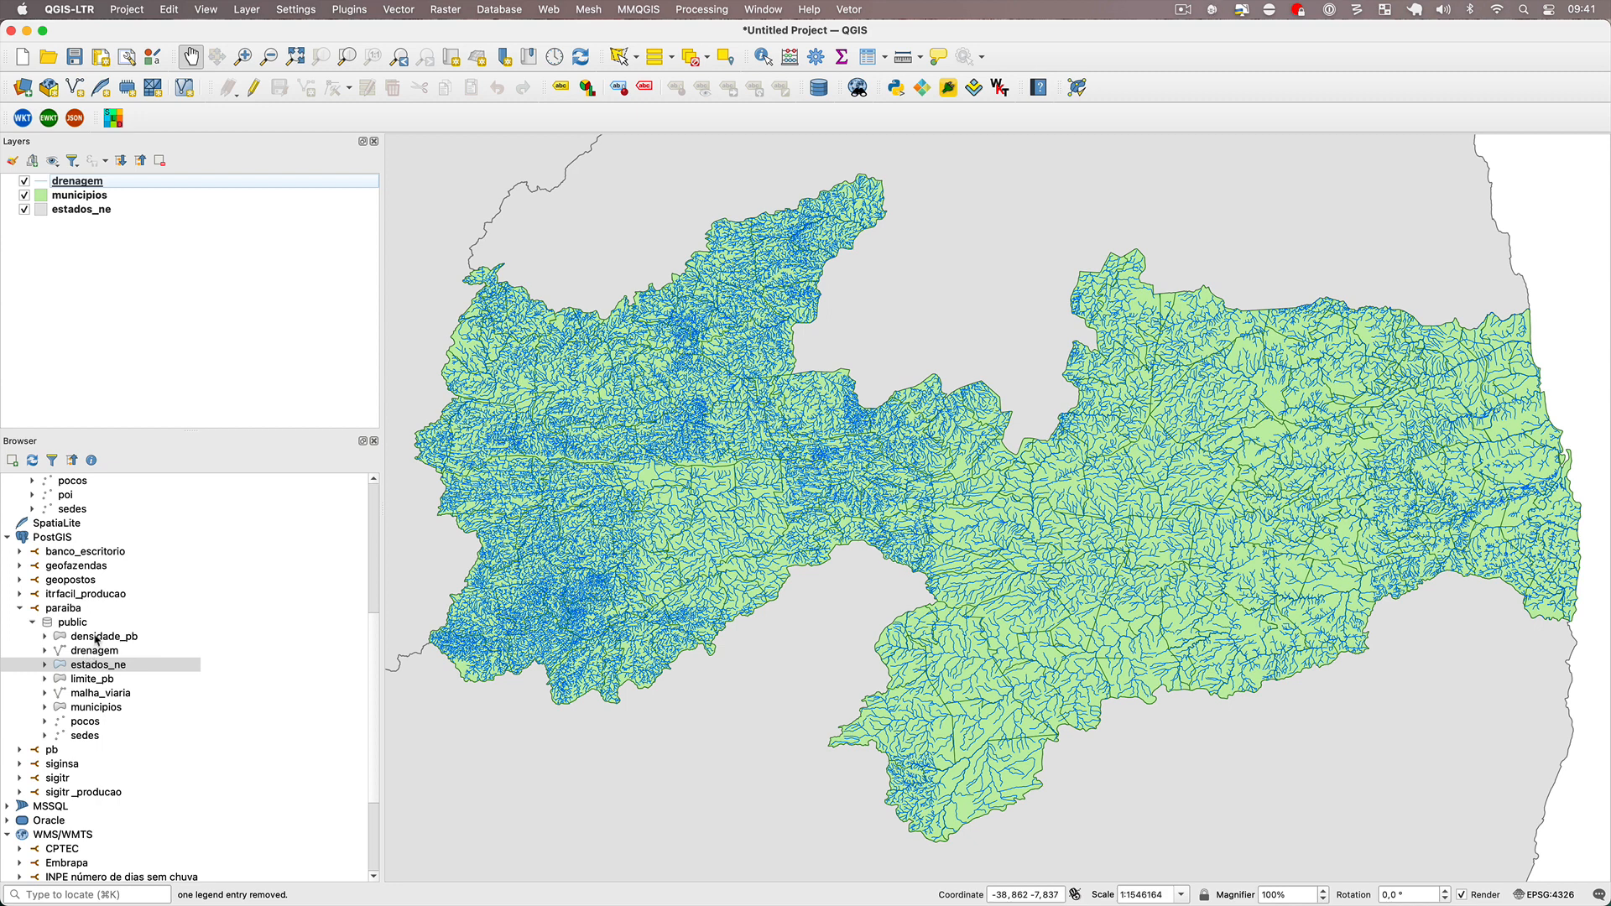
{"action": "double_click", "coordinate": [94, 680]}
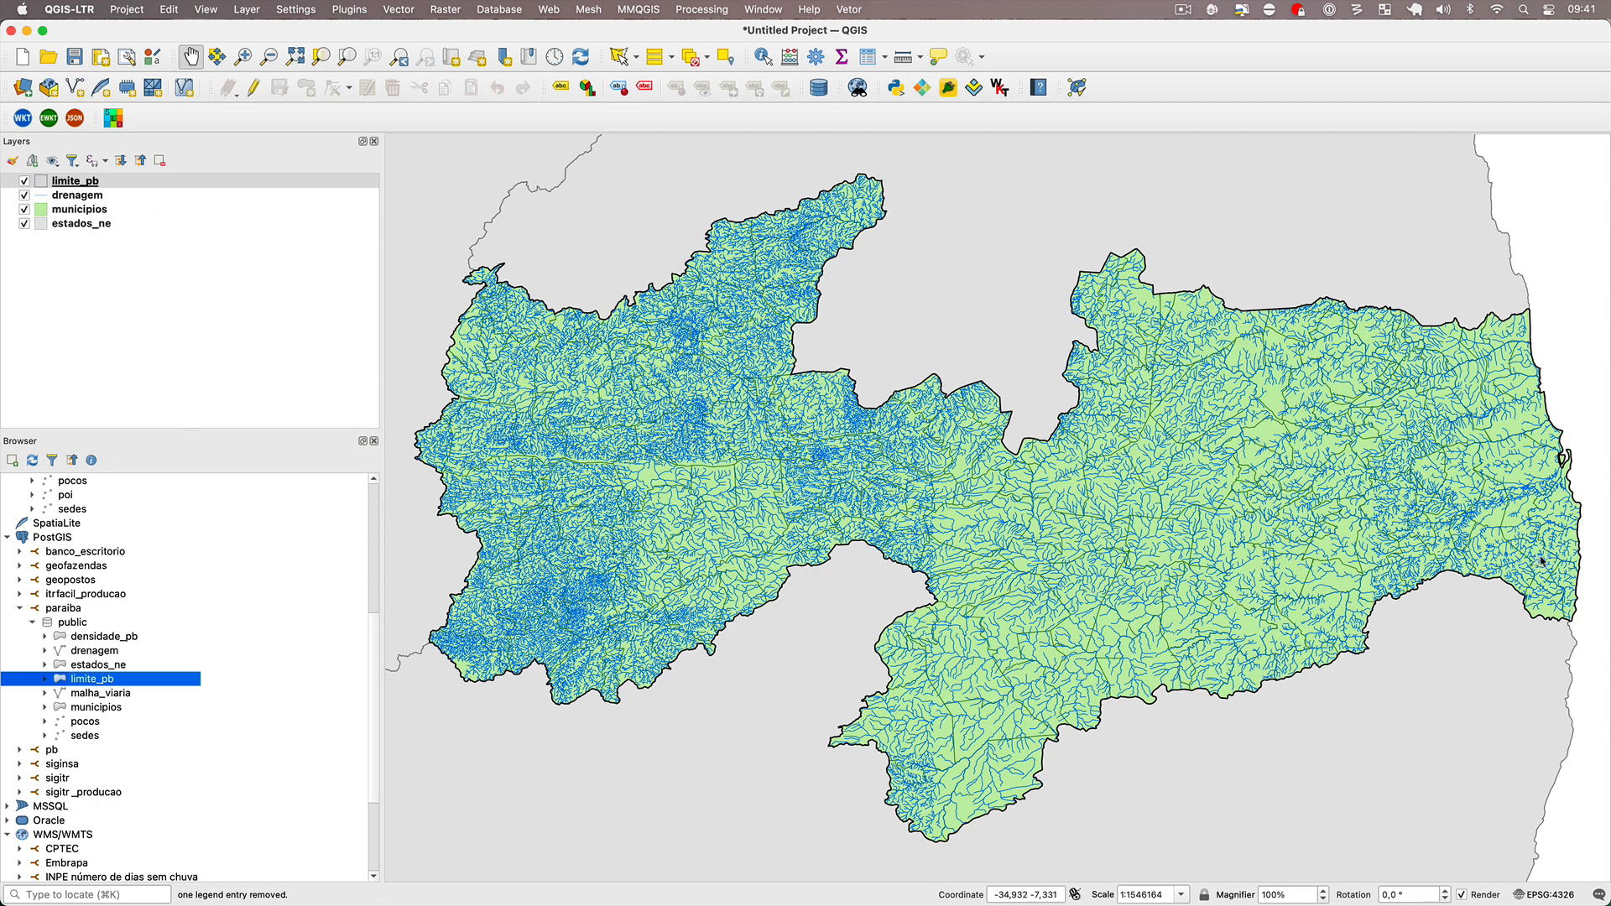
Switch to Chrome and review the spatial data import guide through to the basic syntax of the shp2pgsql command.
{"action": "key", "text": "super+Tab"}
{"action": "key", "text": "super+Tab"}
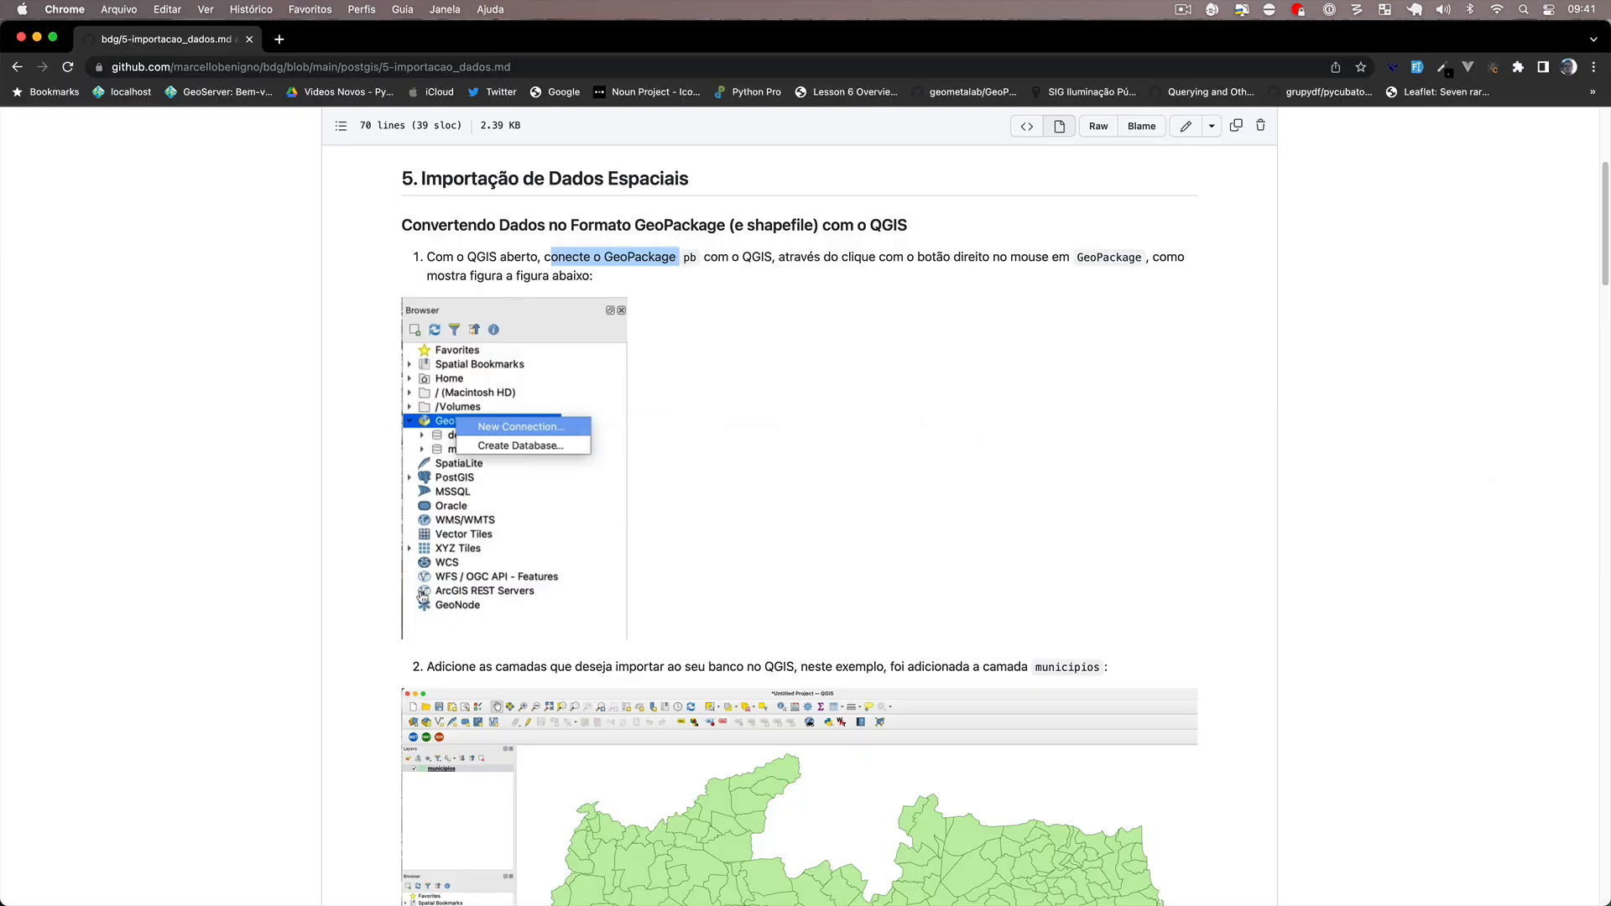
{"action": "scroll", "coordinate": [453, 527], "scroll_direction": "down", "scroll_amount": 20}
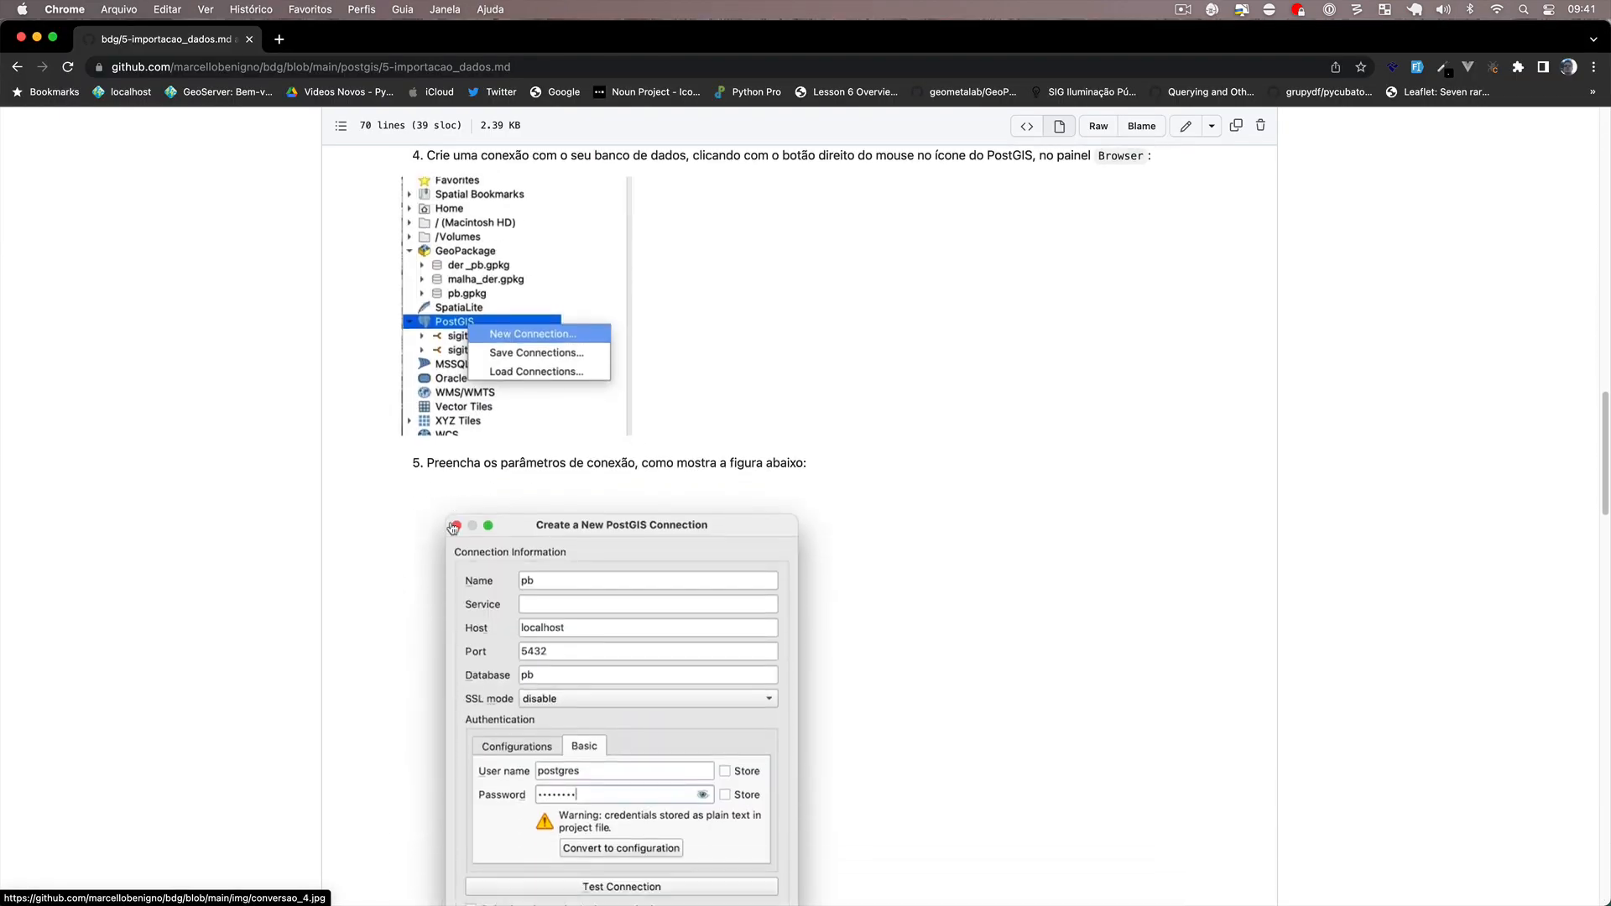
{"action": "scroll", "coordinate": [453, 529], "scroll_direction": "down", "scroll_amount": 7}
{"action": "scroll", "coordinate": [454, 529], "scroll_direction": "down", "scroll_amount": 6}
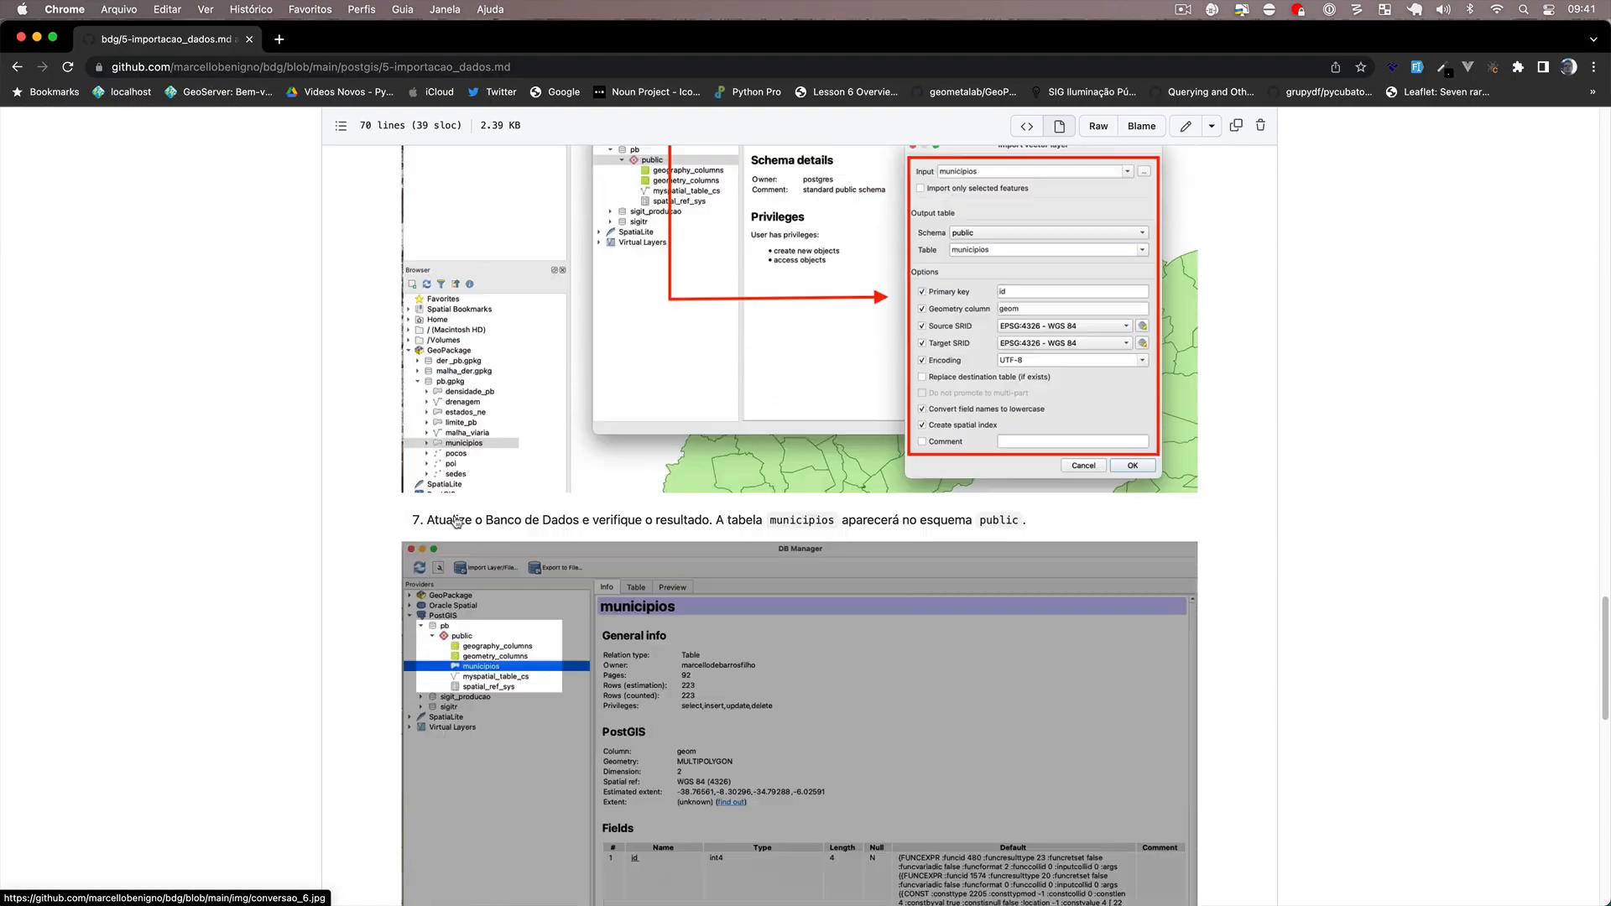
{"action": "scroll", "coordinate": [455, 522], "scroll_direction": "down", "scroll_amount": 7}
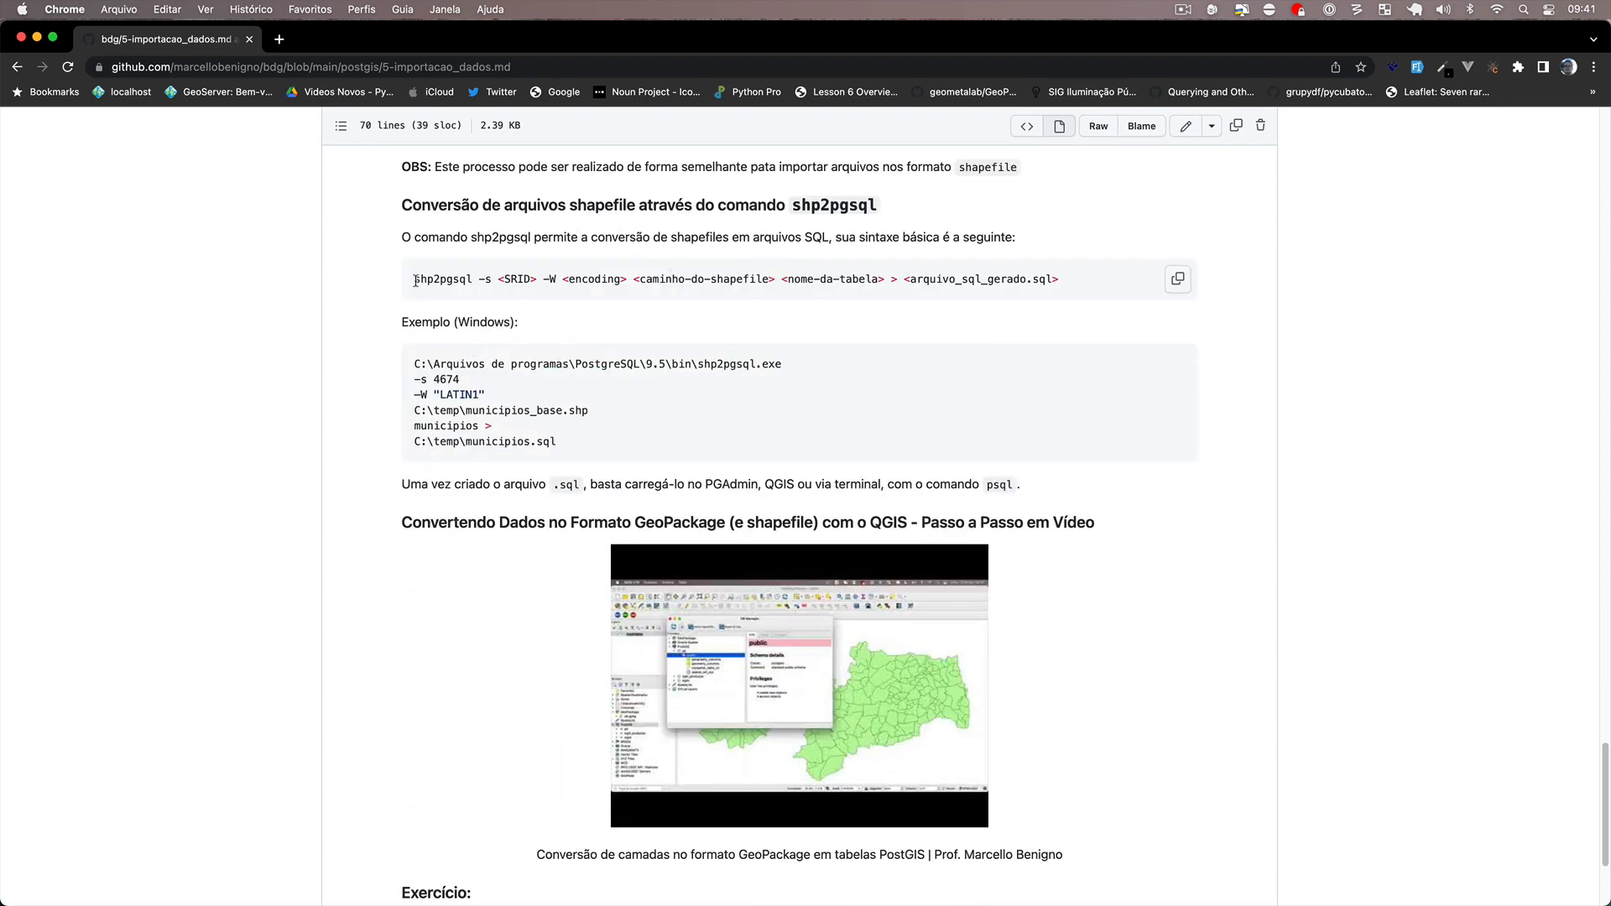
{"action": "left_click_drag", "start_coordinate": [415, 280], "coordinate": [1036, 291]}
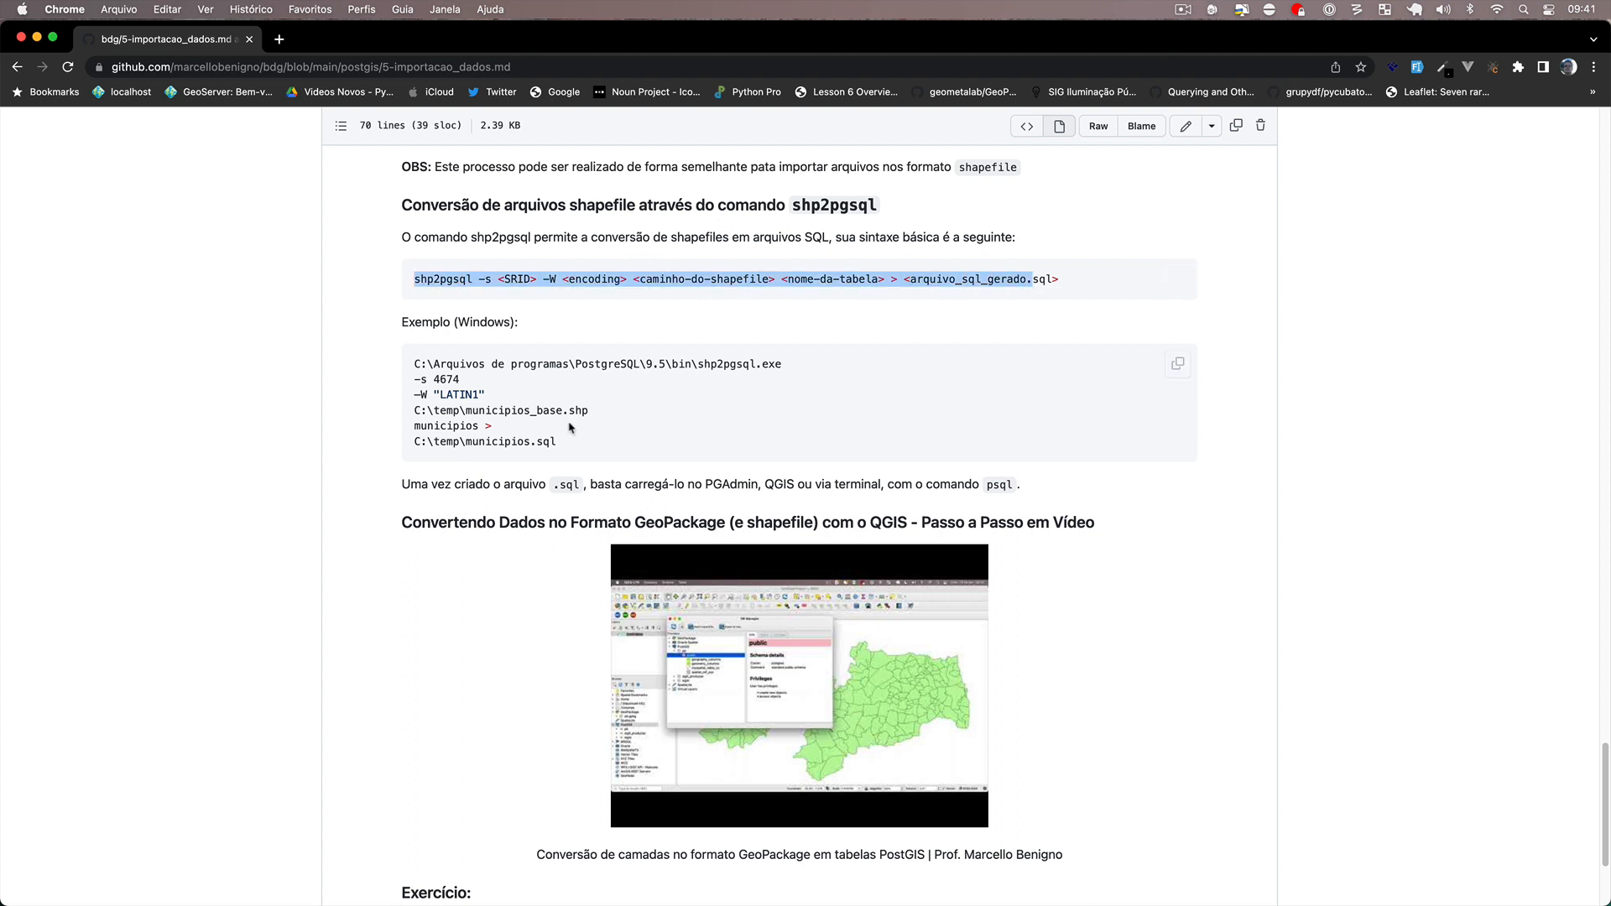
Examine the Windows shp2pgsql example's executable, SRID, encoding, shapefile, table and output SQL arguments, and read the closing exercise.
{"action": "left_click", "coordinate": [418, 378]}
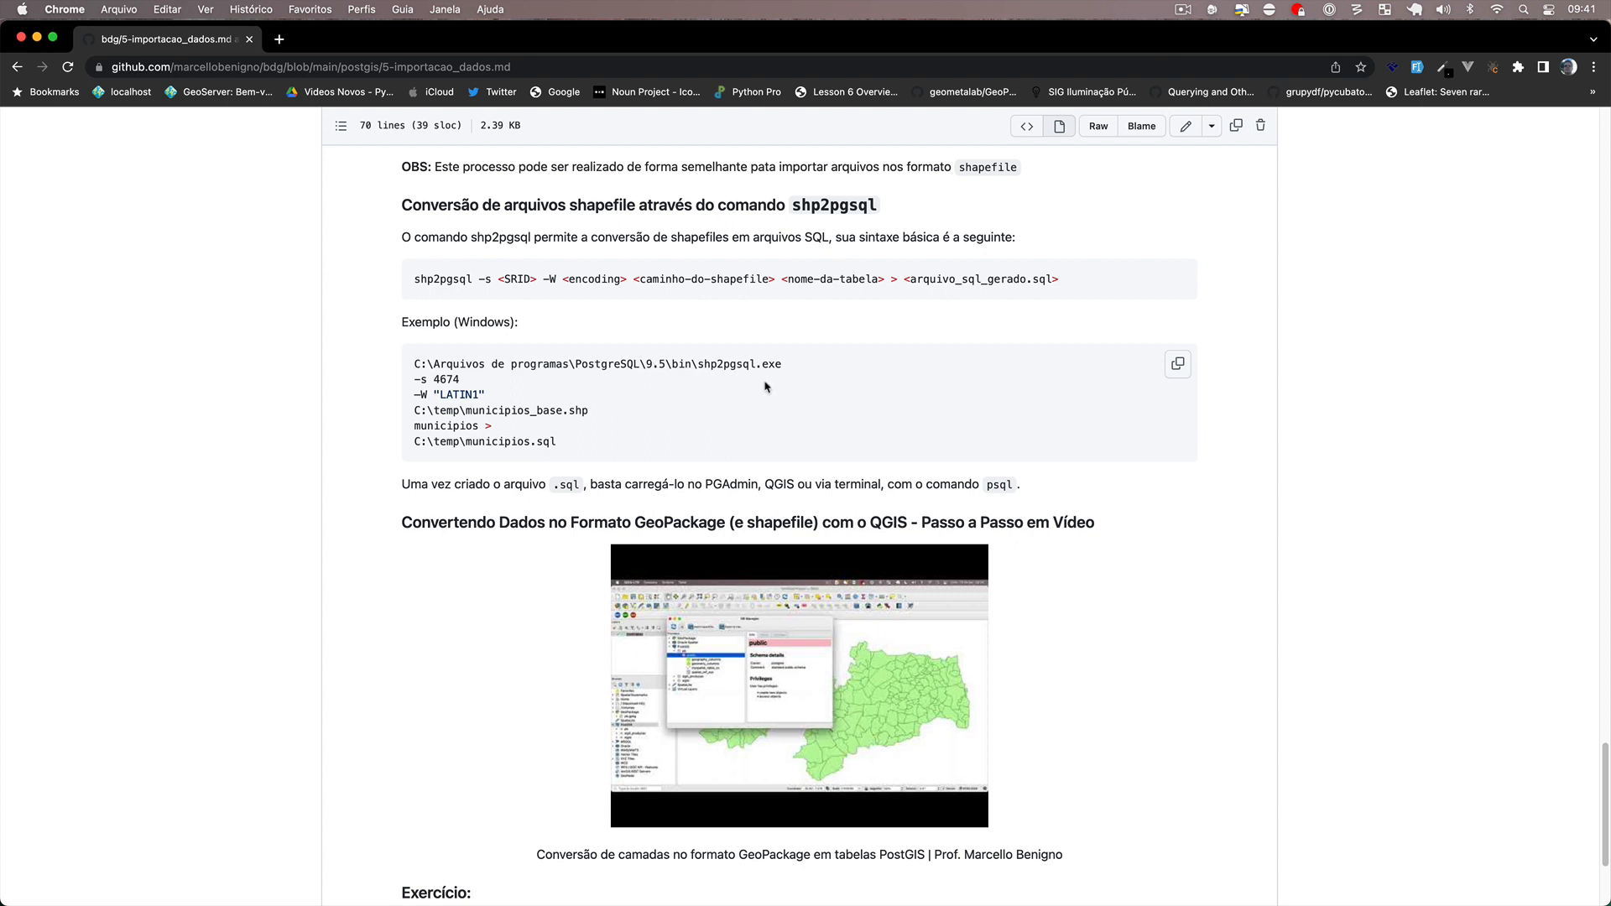
{"action": "left_click_drag", "start_coordinate": [699, 366], "coordinate": [787, 363]}
{"action": "scroll", "coordinate": [708, 406], "scroll_direction": "down", "scroll_amount": 2}
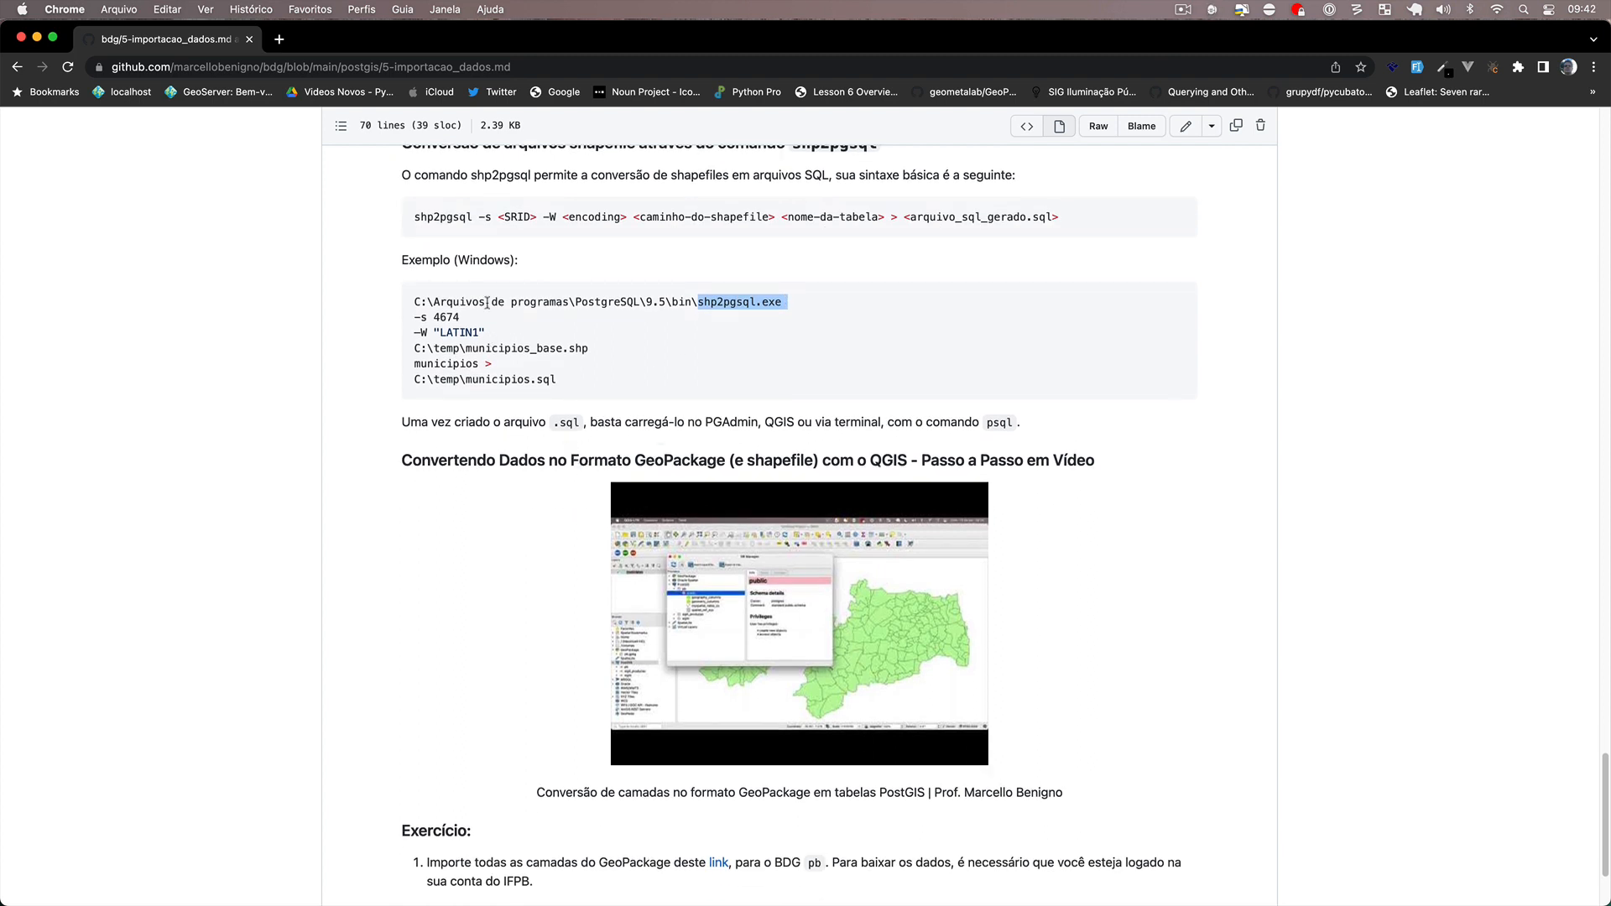
{"action": "left_click_drag", "start_coordinate": [415, 326], "coordinate": [570, 382]}
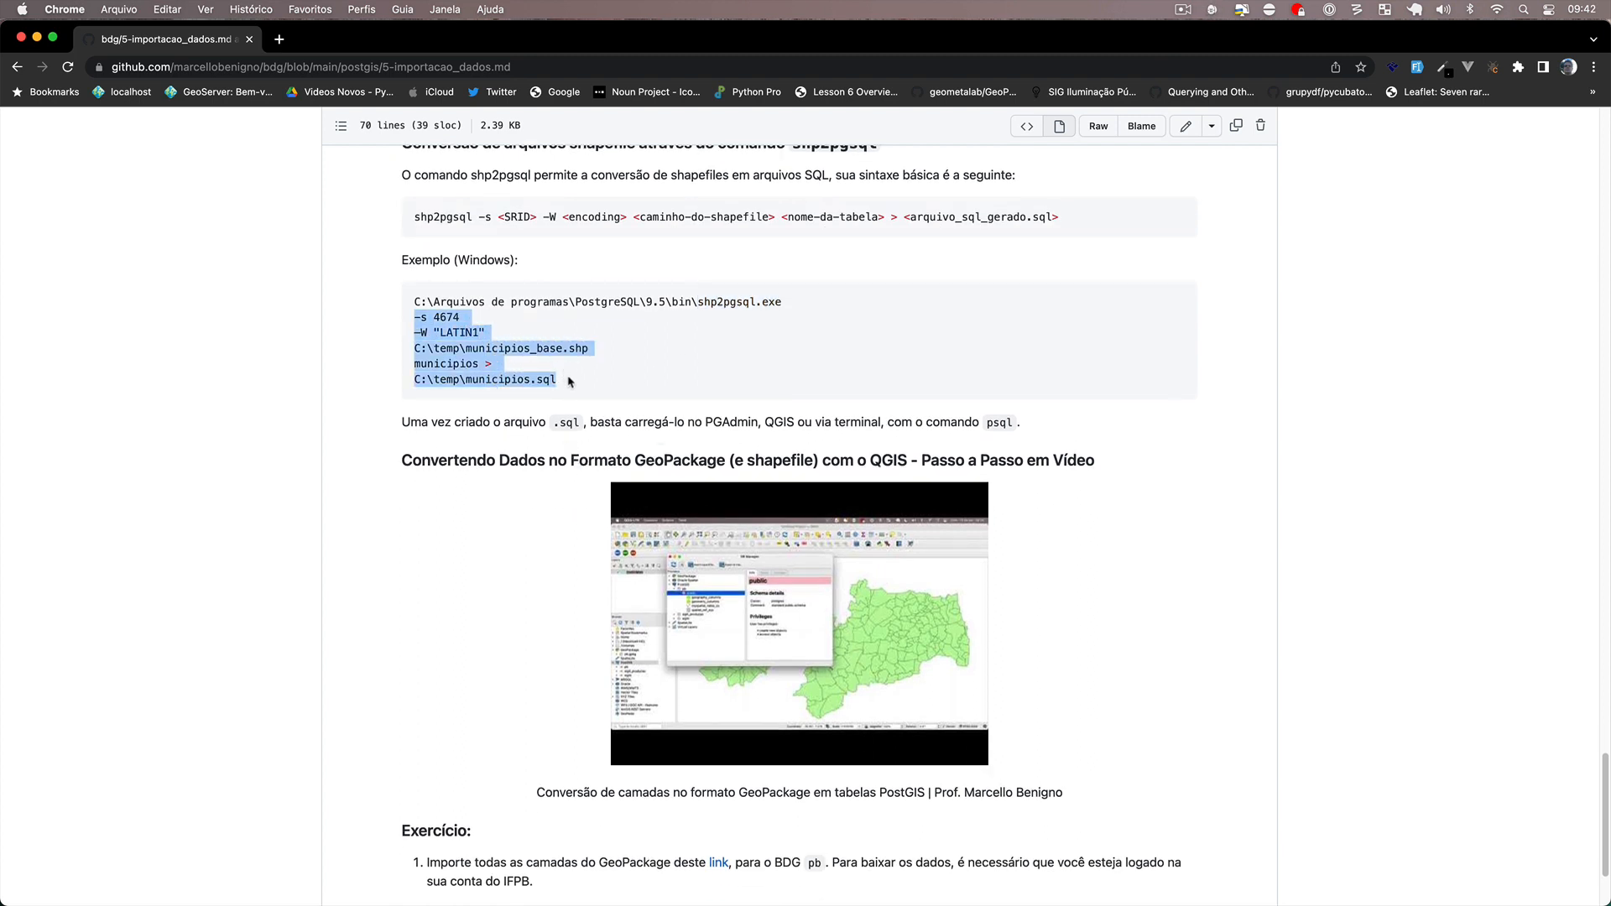
{"action": "left_click", "coordinate": [457, 359]}
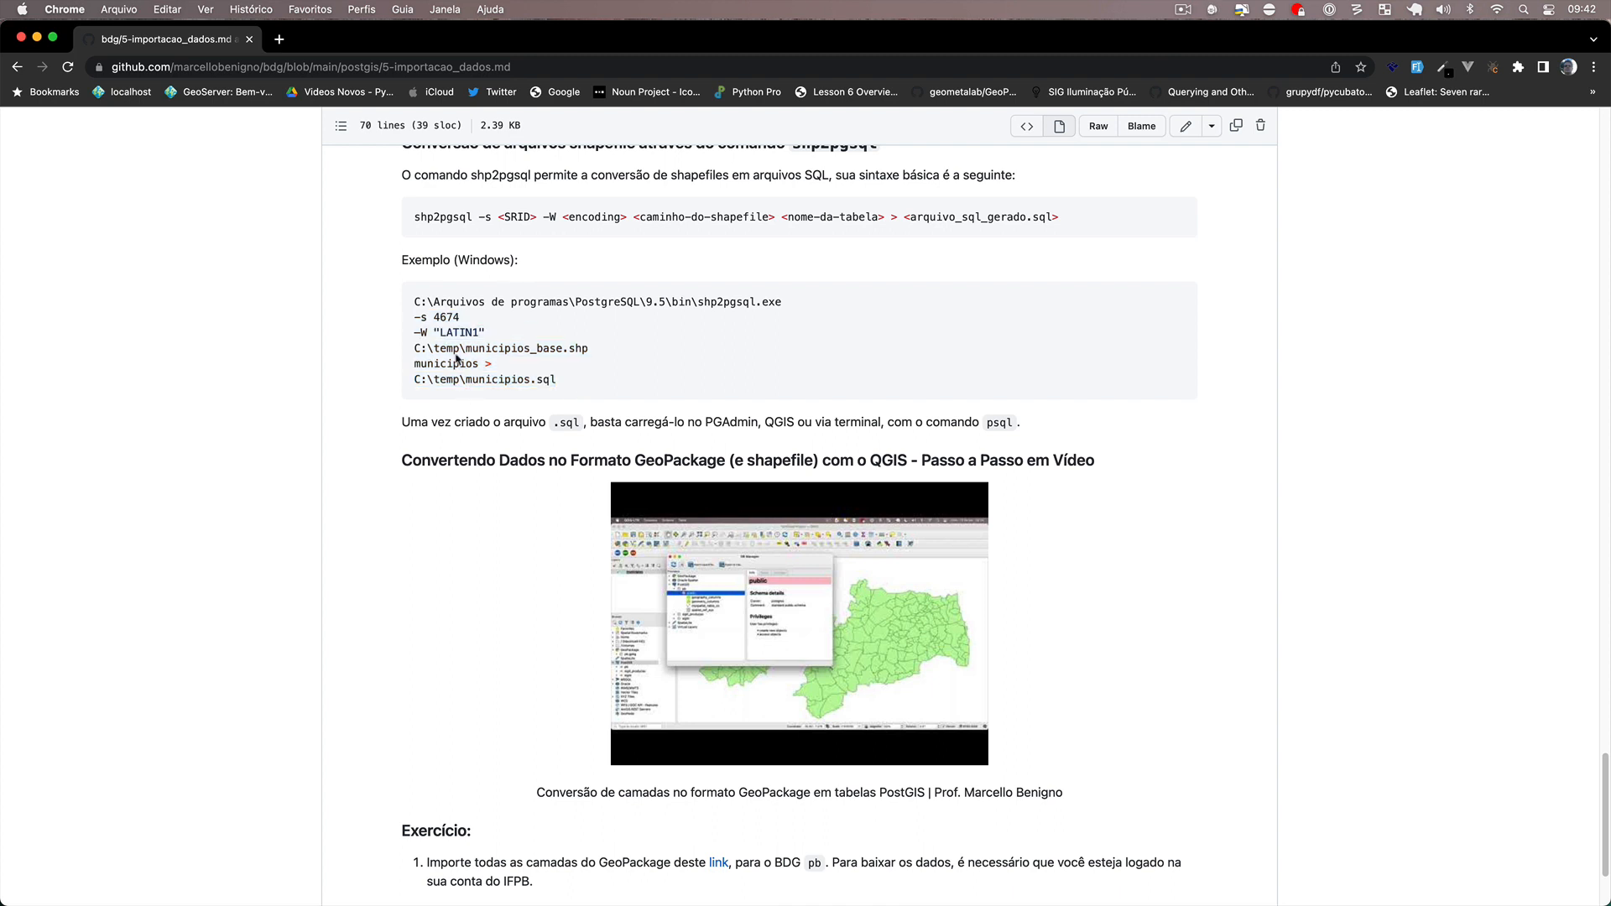
{"action": "left_click_drag", "start_coordinate": [413, 321], "coordinate": [600, 352]}
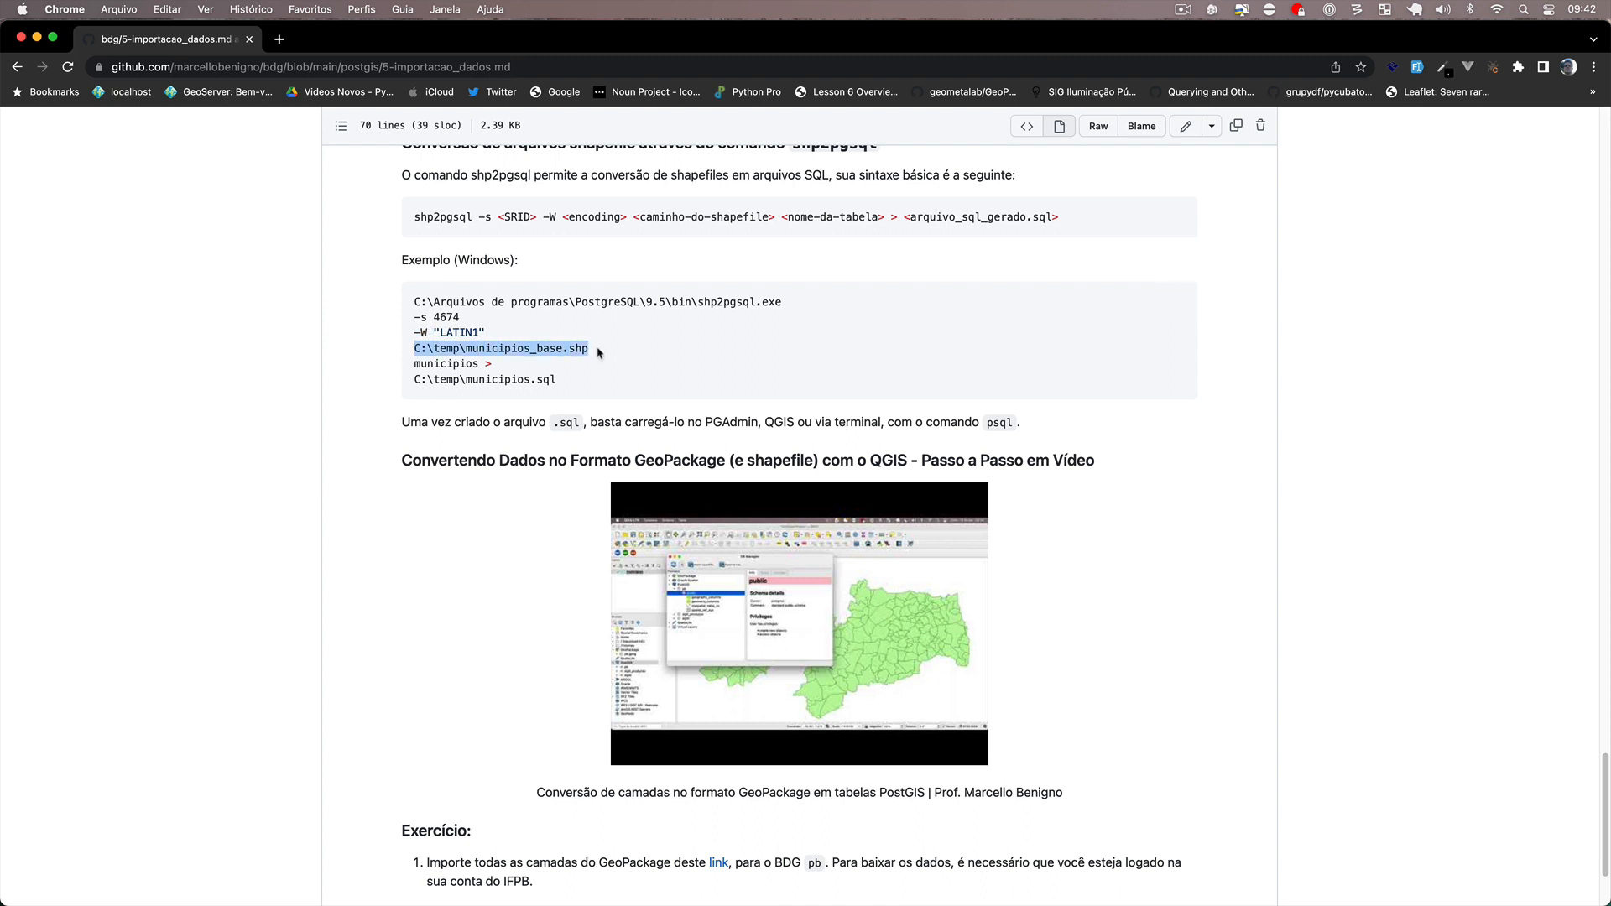
{"action": "left_click_drag", "start_coordinate": [415, 363], "coordinate": [477, 359]}
{"action": "left_click", "coordinate": [414, 385]}
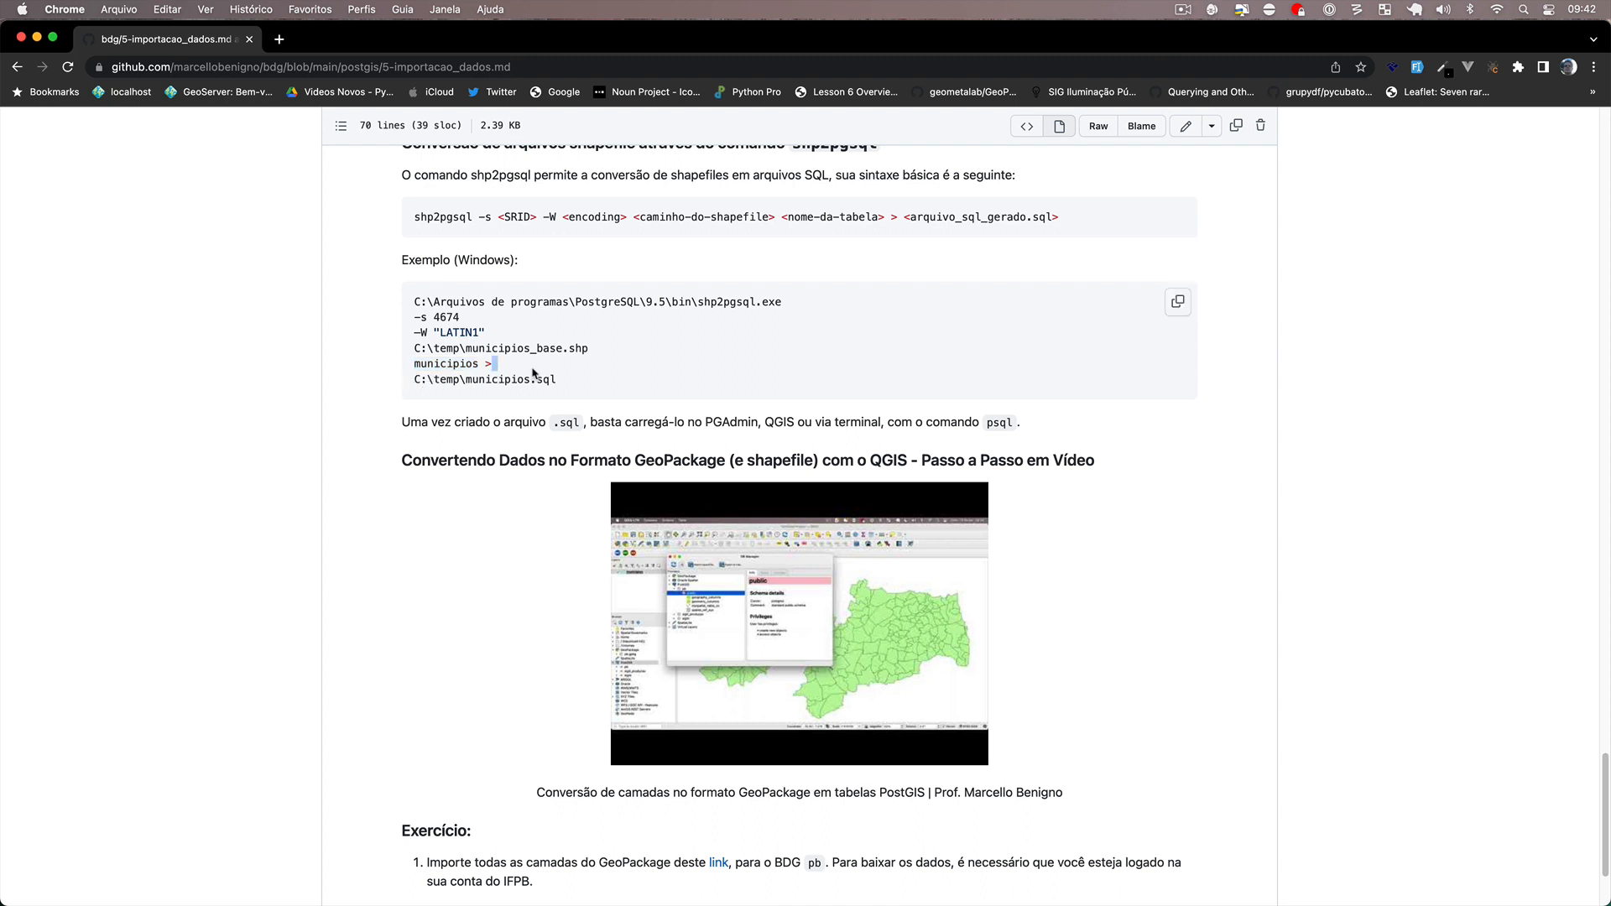
{"action": "left_click_drag", "start_coordinate": [566, 384], "coordinate": [415, 303]}
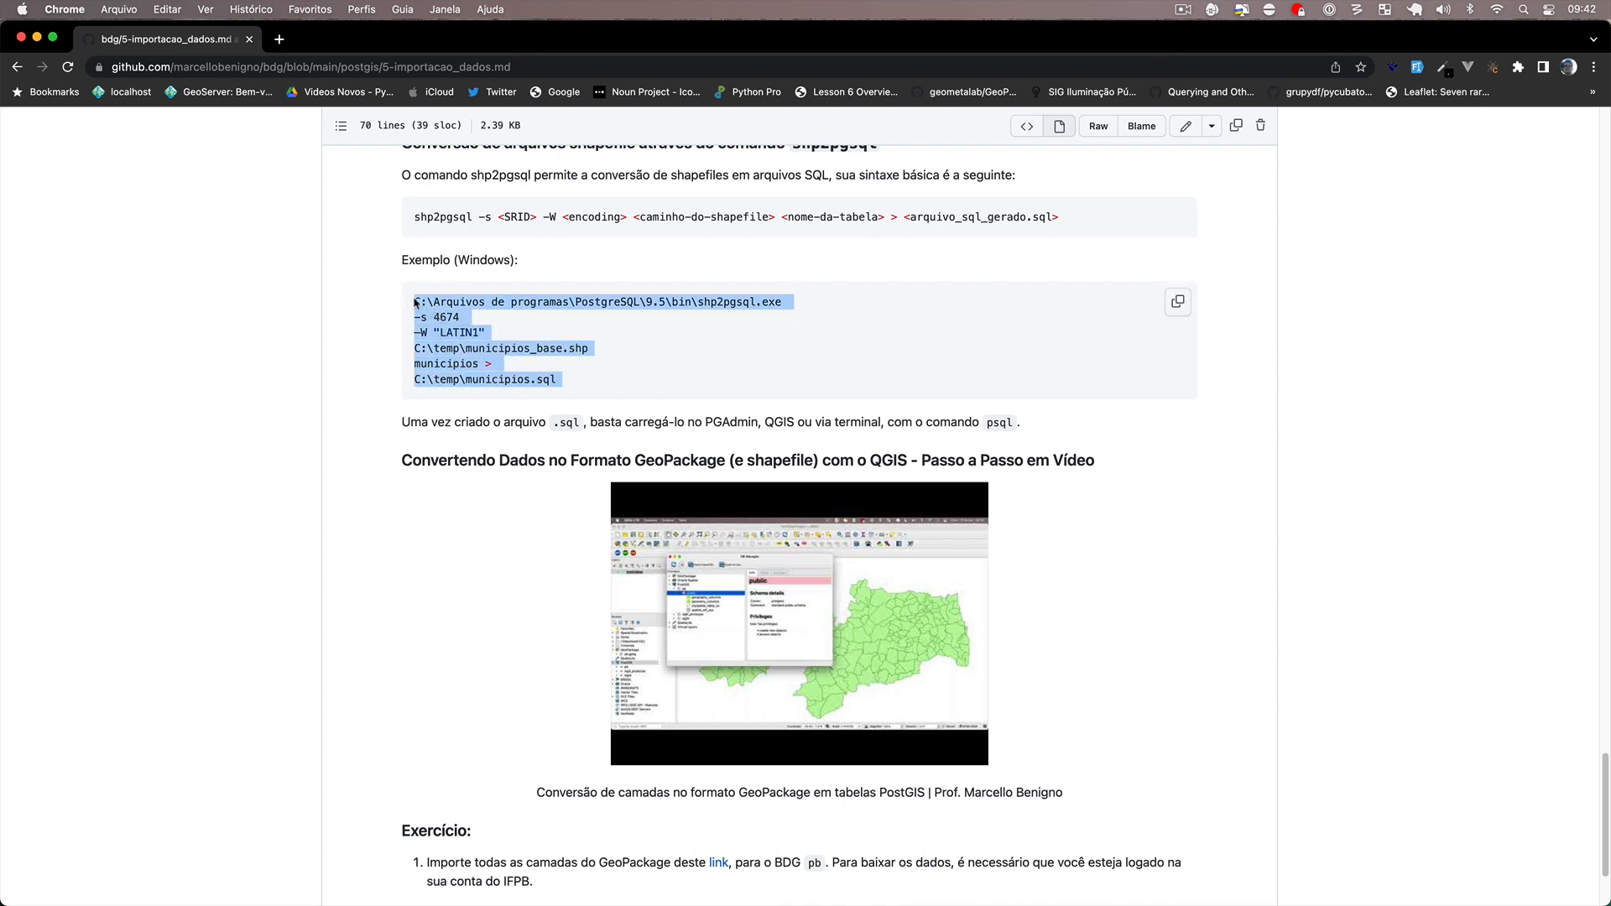
{"action": "left_click", "coordinate": [510, 348]}
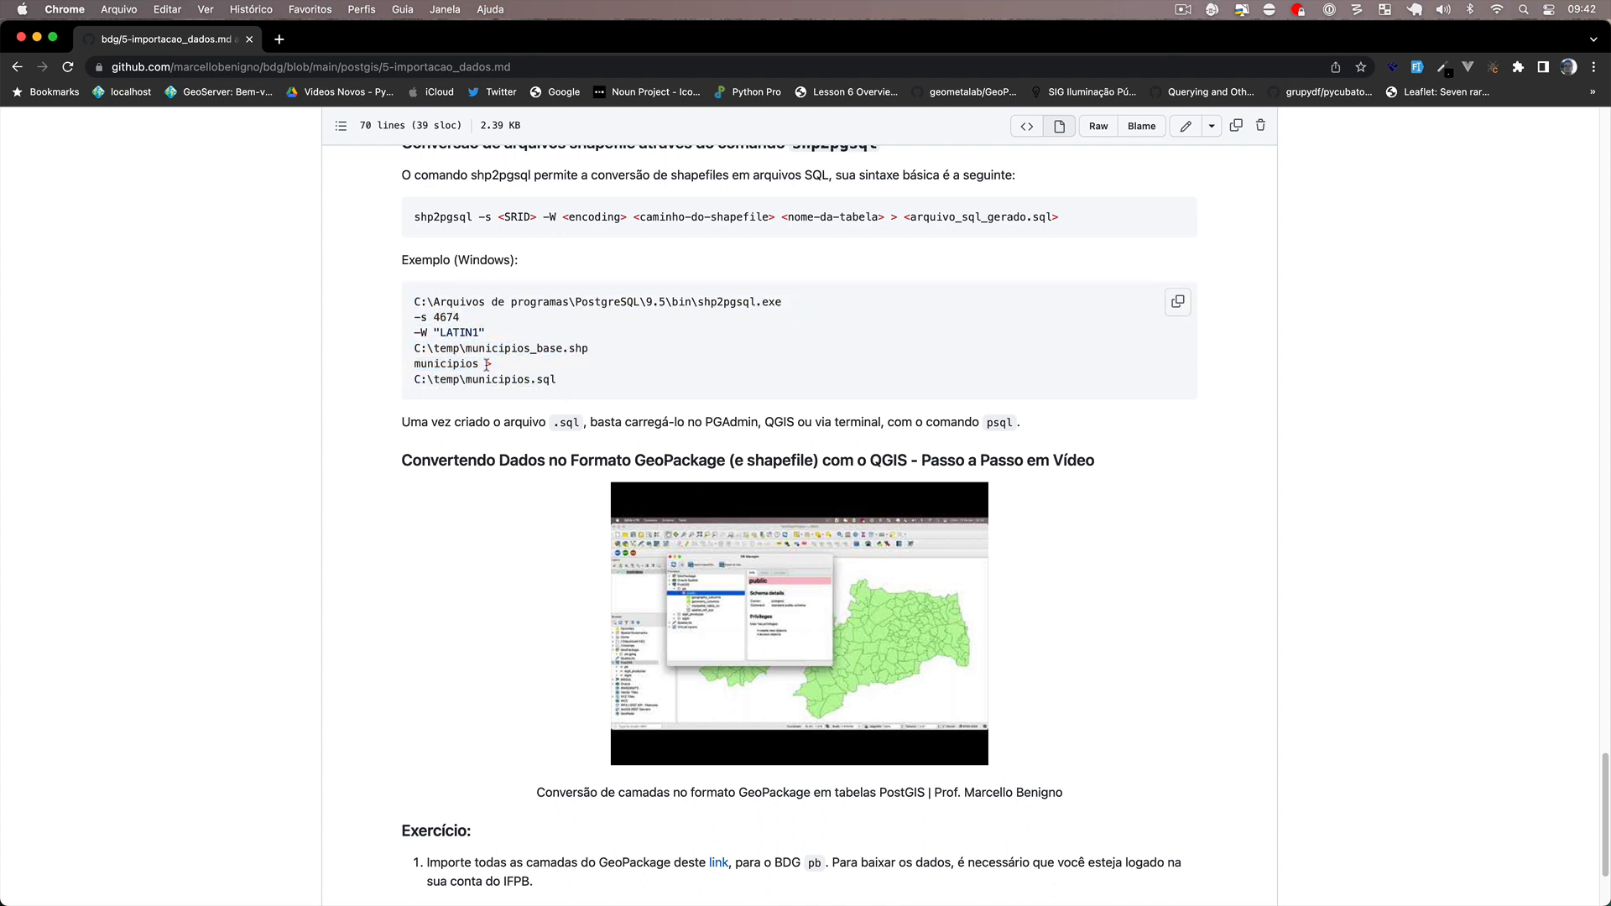
{"action": "scroll", "coordinate": [479, 369], "scroll_direction": "down", "scroll_amount": 3}
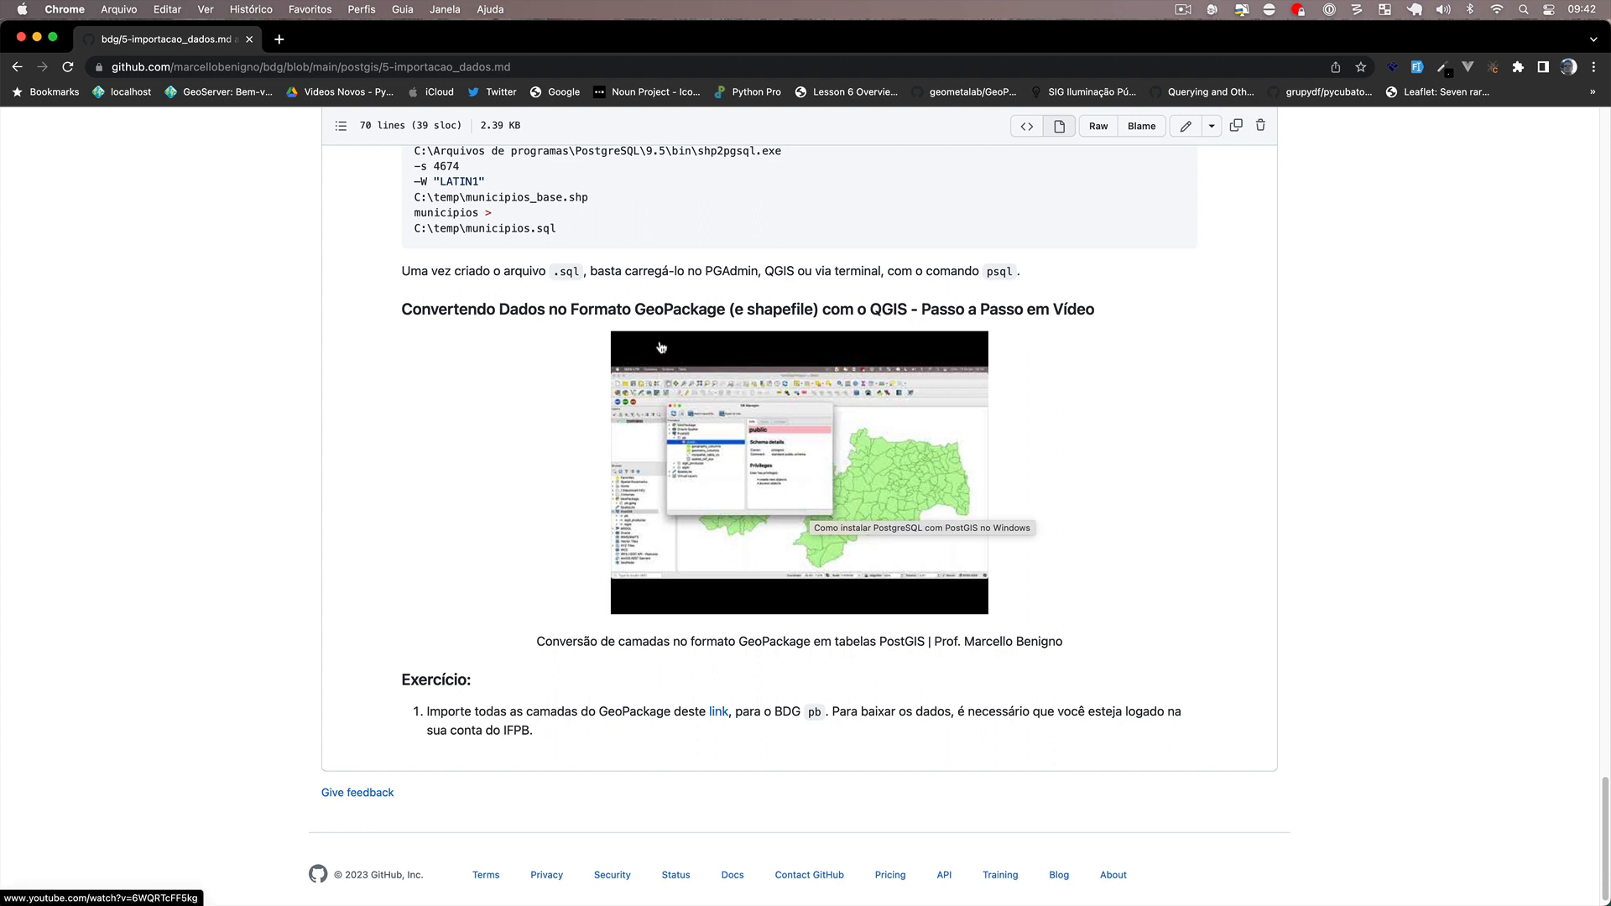
{"action": "scroll", "coordinate": [538, 470], "scroll_direction": "down", "scroll_amount": 1}
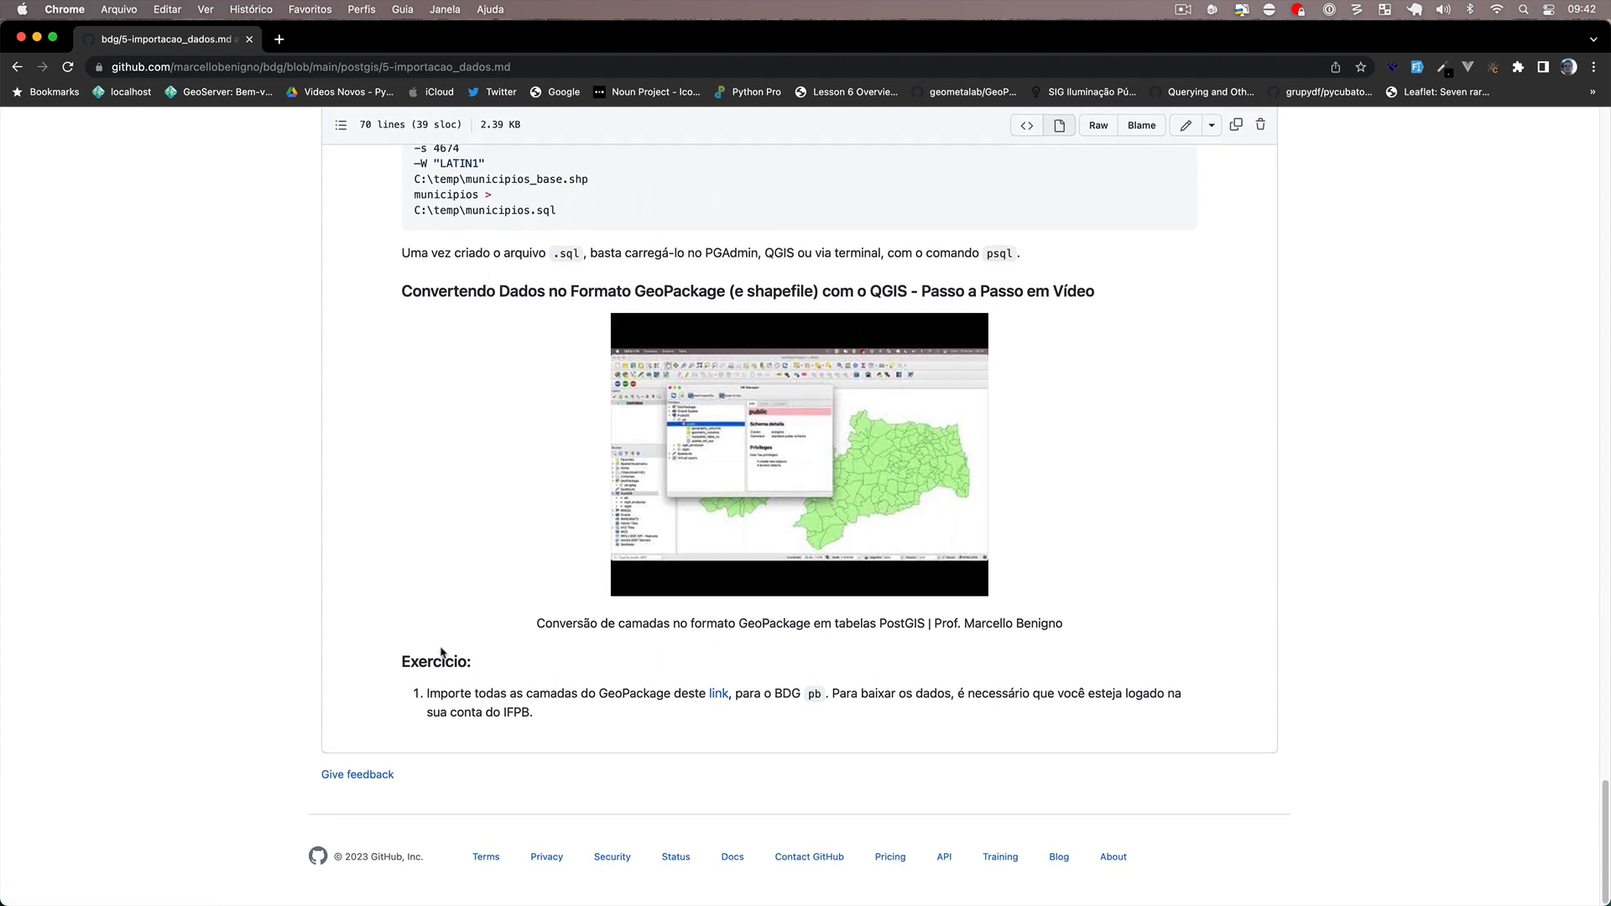